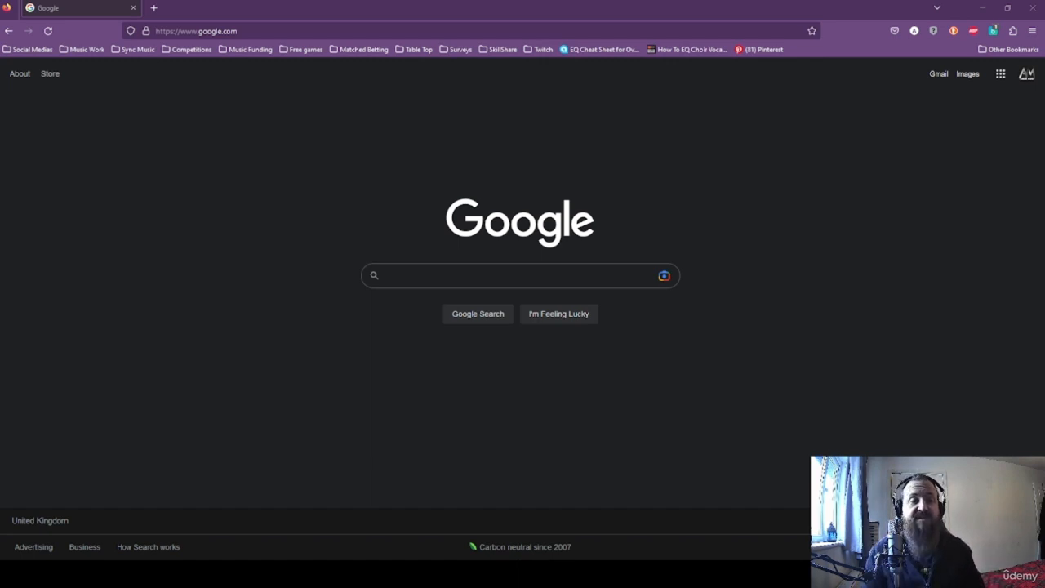
Search the web for "bandlab", open the BandLab: Make Music Online site and go to its sign-up.
{"action": "left_click", "coordinate": [576, 277]}
{"action": "type", "text": "bandlab"}
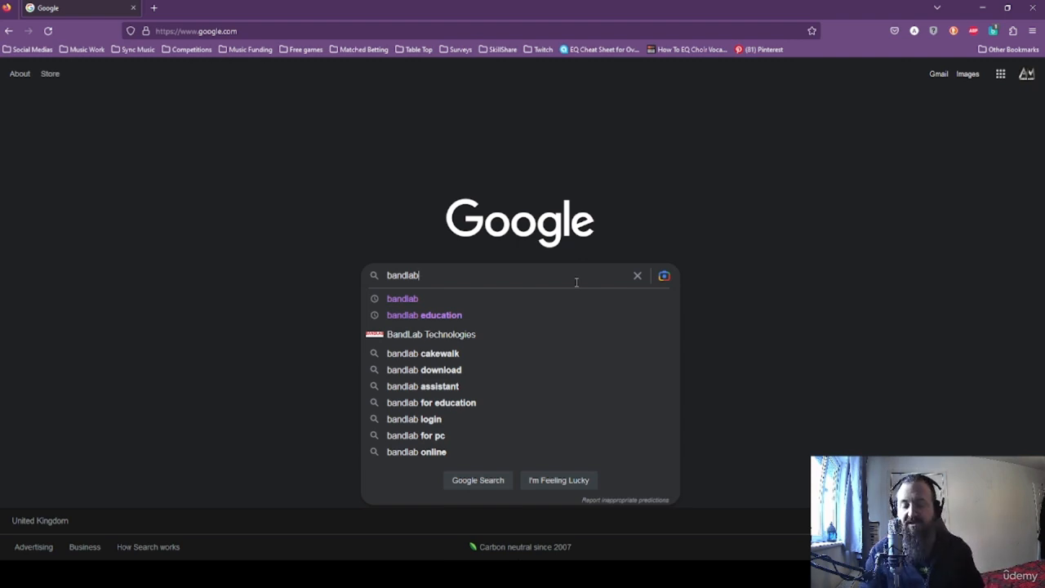
{"action": "key", "text": "Return"}
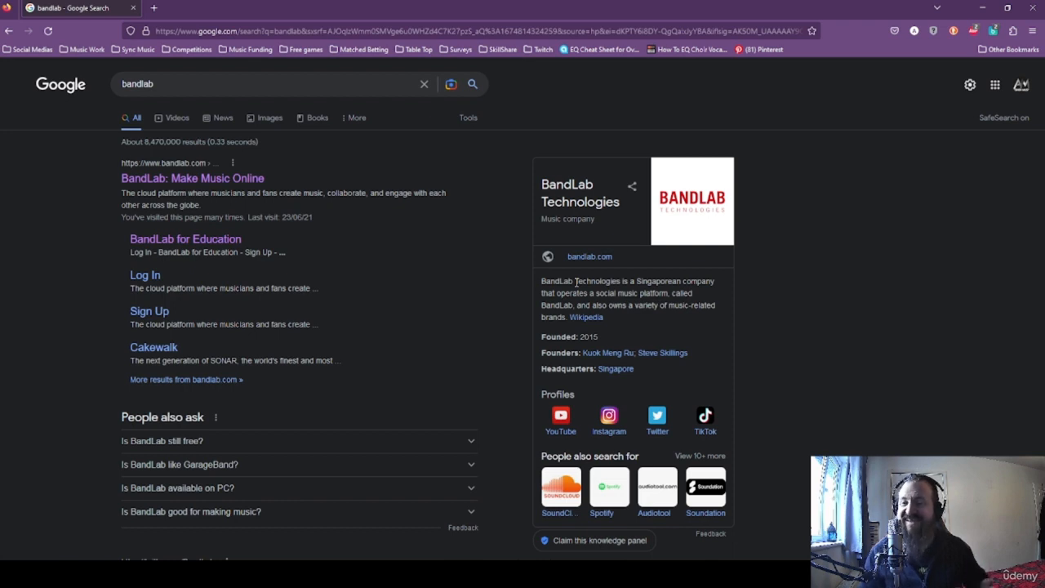
{"action": "left_click", "coordinate": [161, 179]}
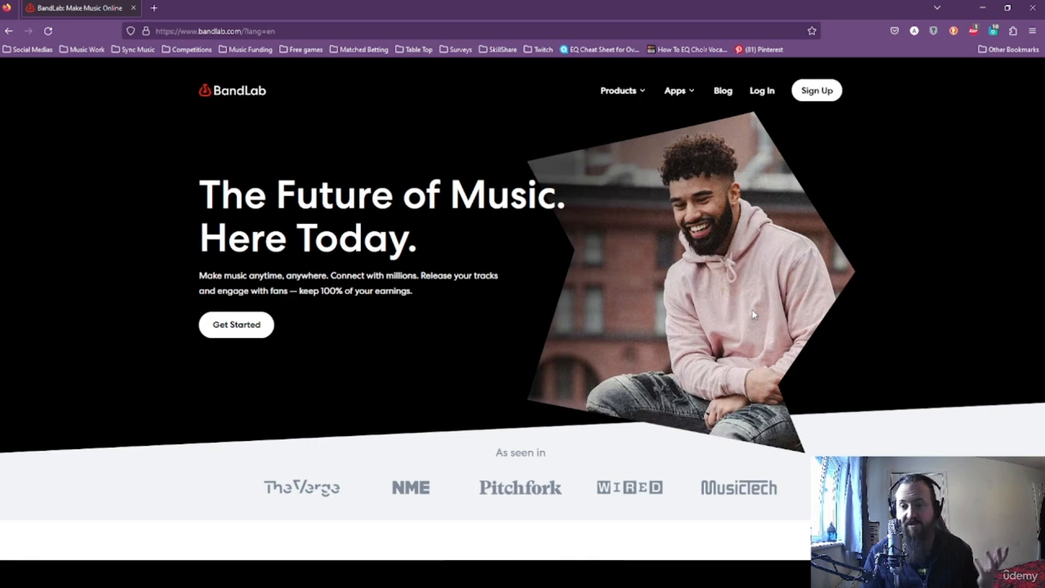
{"action": "left_click", "coordinate": [823, 101]}
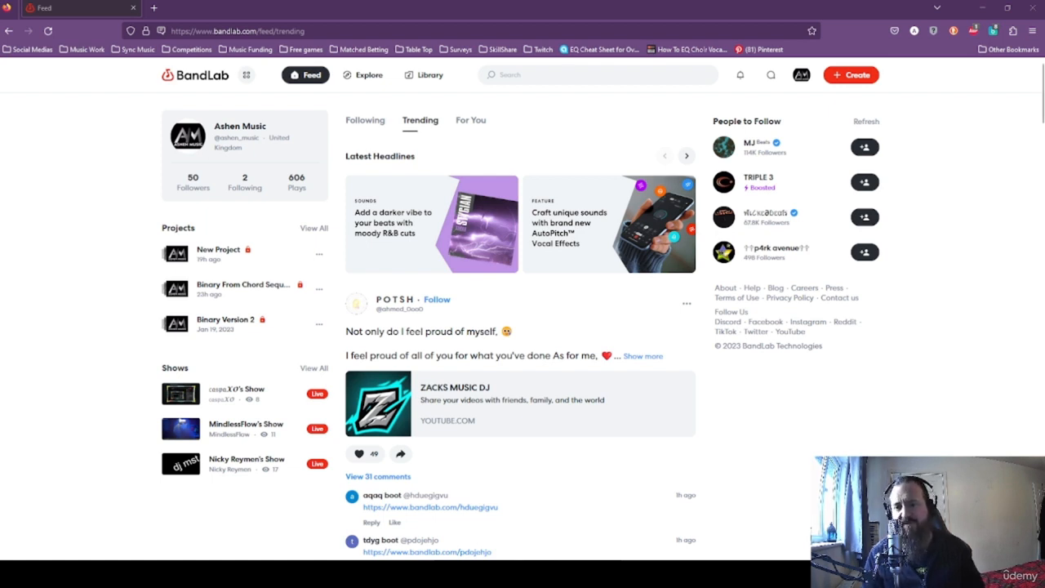
Open the account's list of all projects in the BandLab library.
{"action": "left_click", "coordinate": [801, 76]}
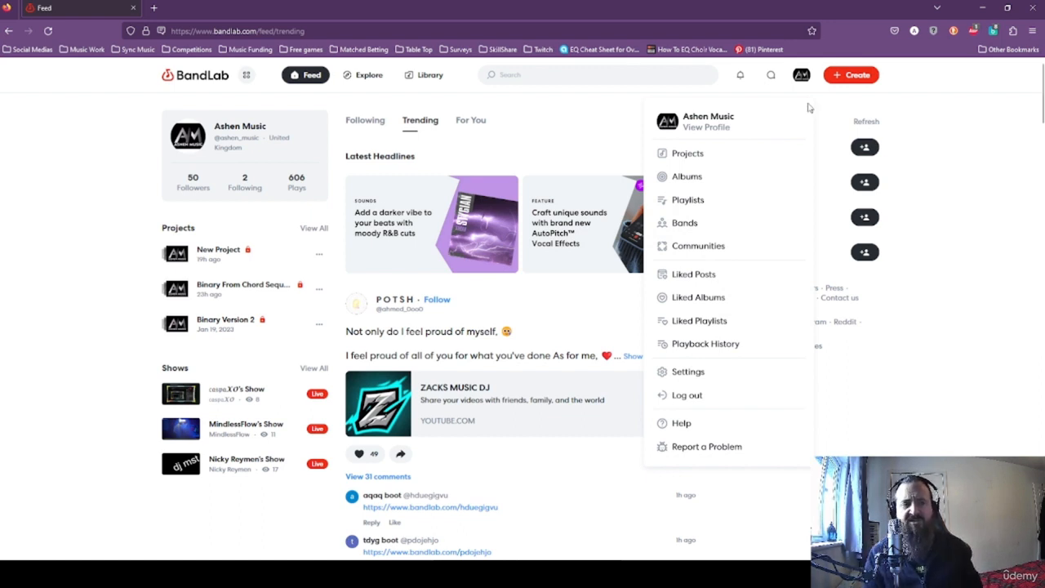
{"action": "left_click", "coordinate": [702, 162]}
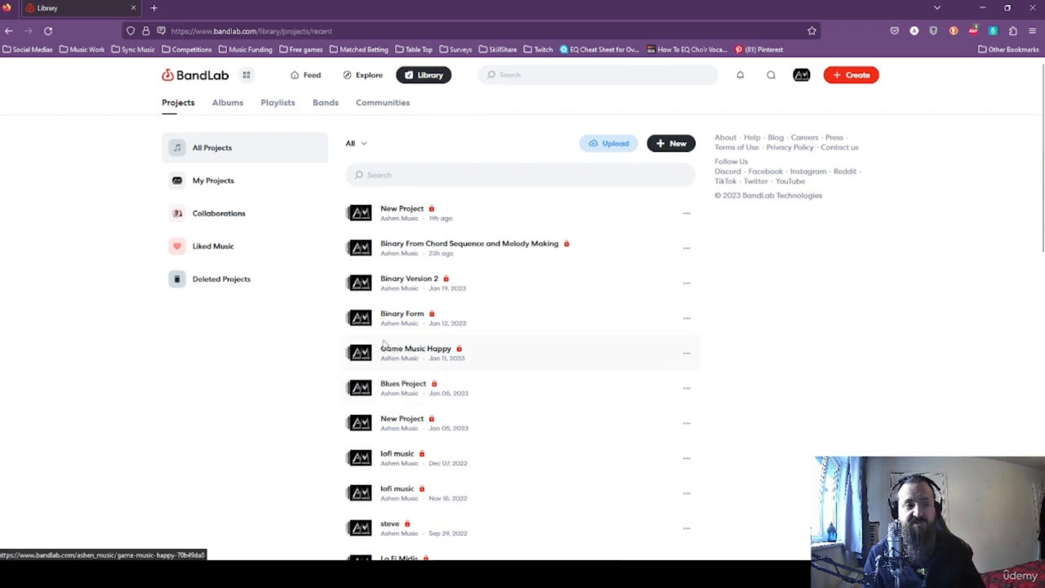
{"action": "left_click", "coordinate": [802, 76]}
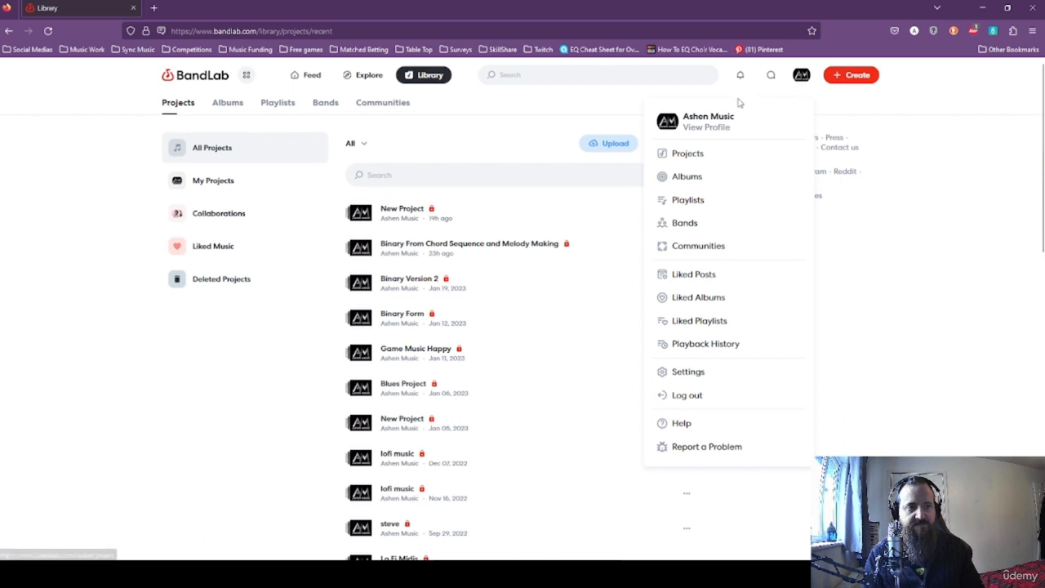
{"action": "left_click", "coordinate": [803, 76]}
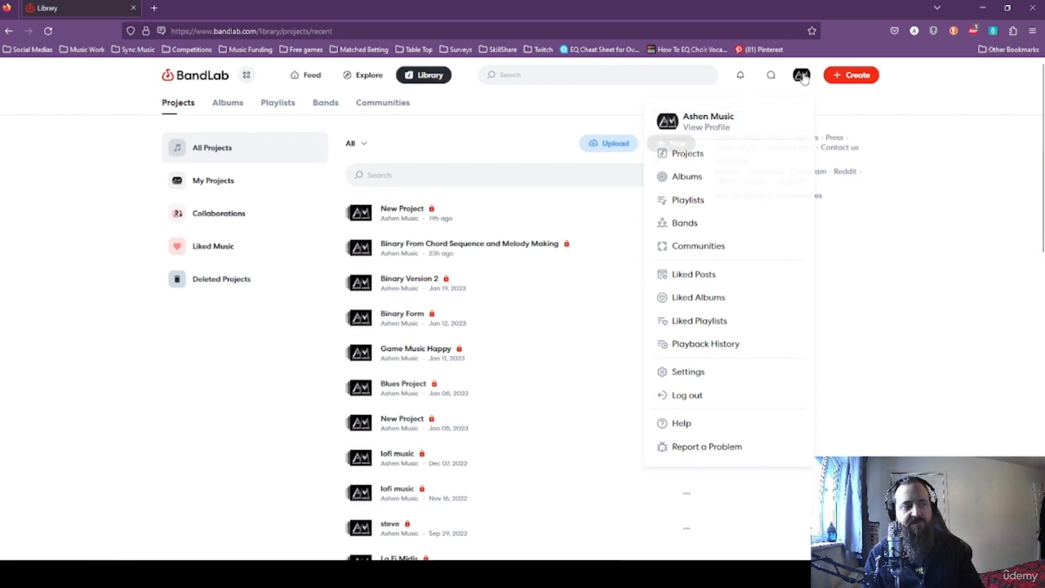
{"action": "left_click", "coordinate": [801, 75]}
{"action": "left_click", "coordinate": [698, 156]}
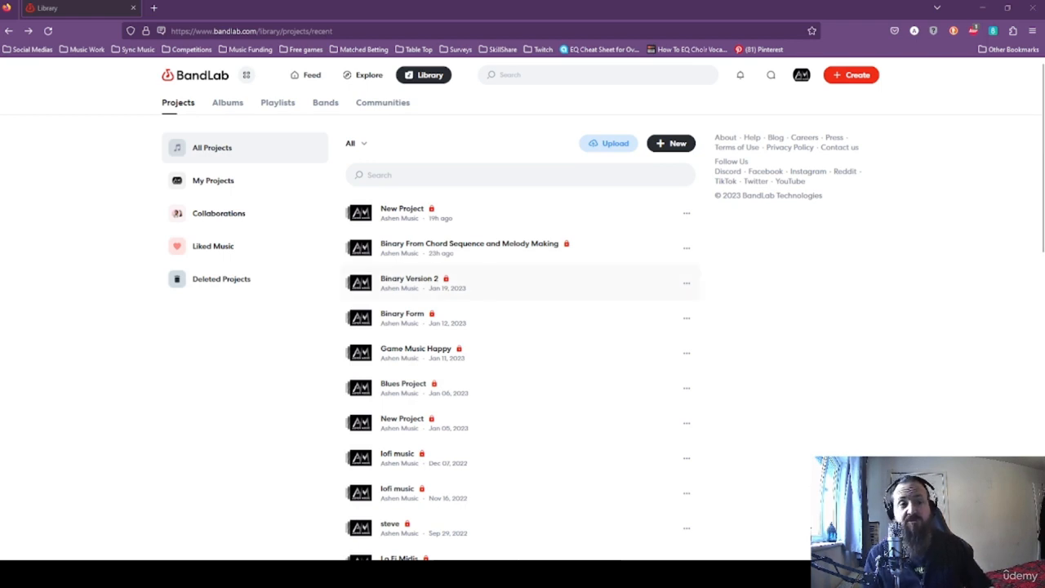
Create a new studio project and dismiss the New Track chooser without picking a track type.
{"action": "left_click", "coordinate": [855, 77]}
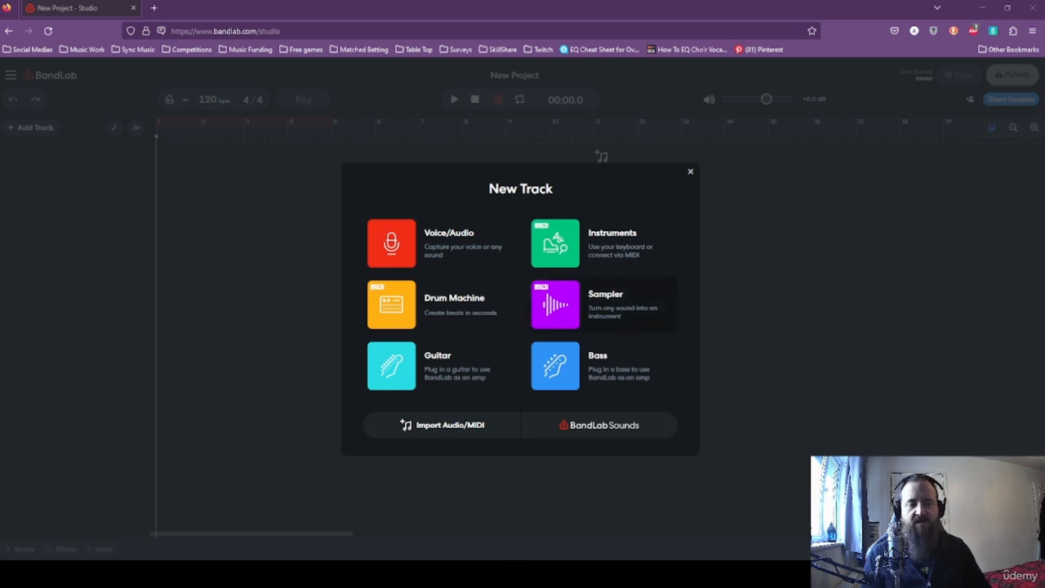
{"action": "left_click", "coordinate": [716, 318]}
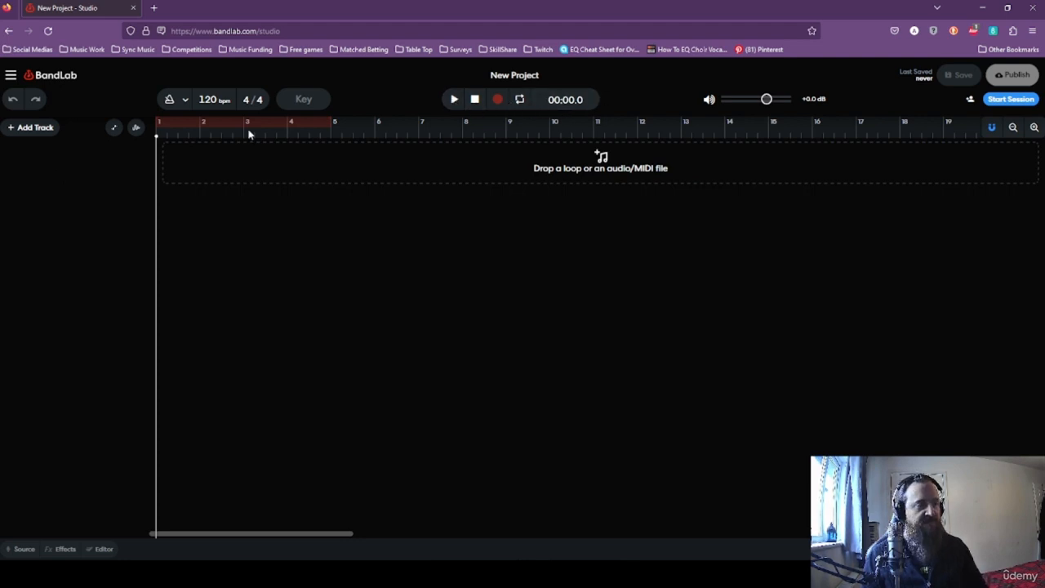
Move the playhead along the timeline to about bar 9 and back to just before bar 5.
{"action": "left_click_drag", "start_coordinate": [159, 132], "coordinate": [514, 130]}
{"action": "left_click_drag", "start_coordinate": [236, 535], "coordinate": [113, 388]}
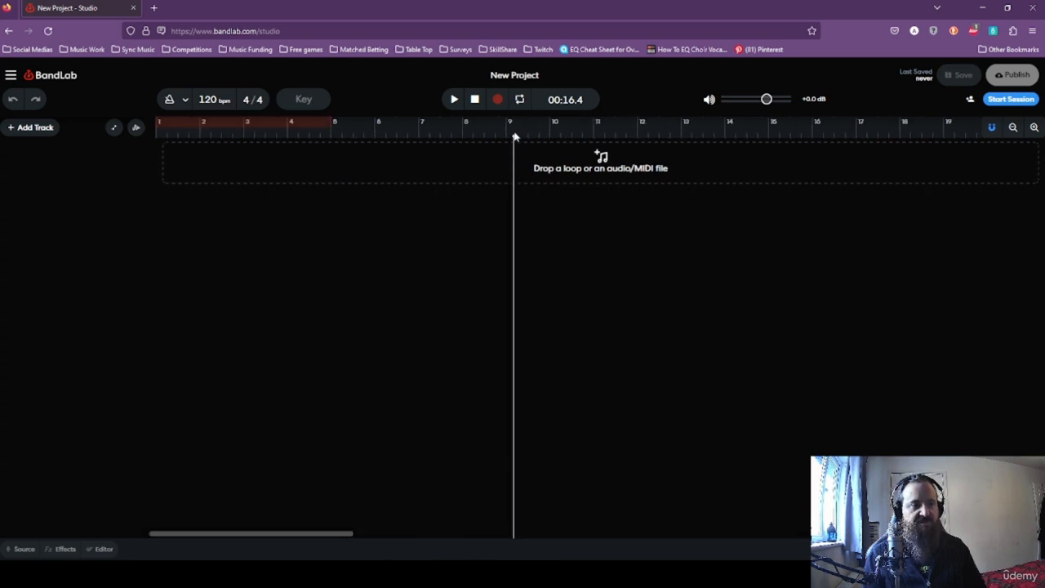
{"action": "left_click_drag", "start_coordinate": [511, 136], "coordinate": [325, 139]}
Briefly play and pause the project, and reset the playhead to the start, repeating the reset from about 00:31.5.
{"action": "left_click", "coordinate": [453, 103]}
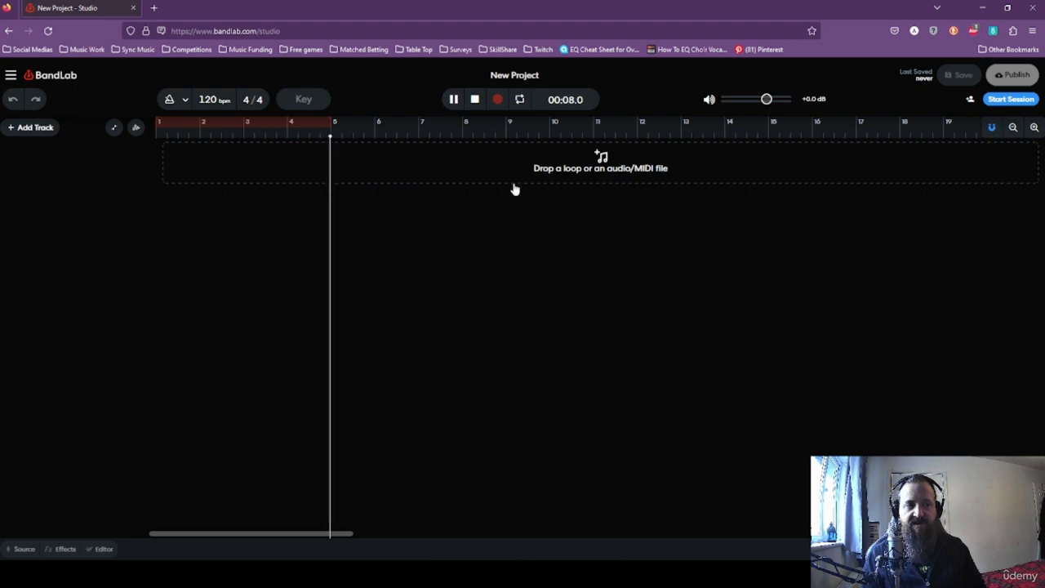
{"action": "left_click", "coordinate": [455, 99]}
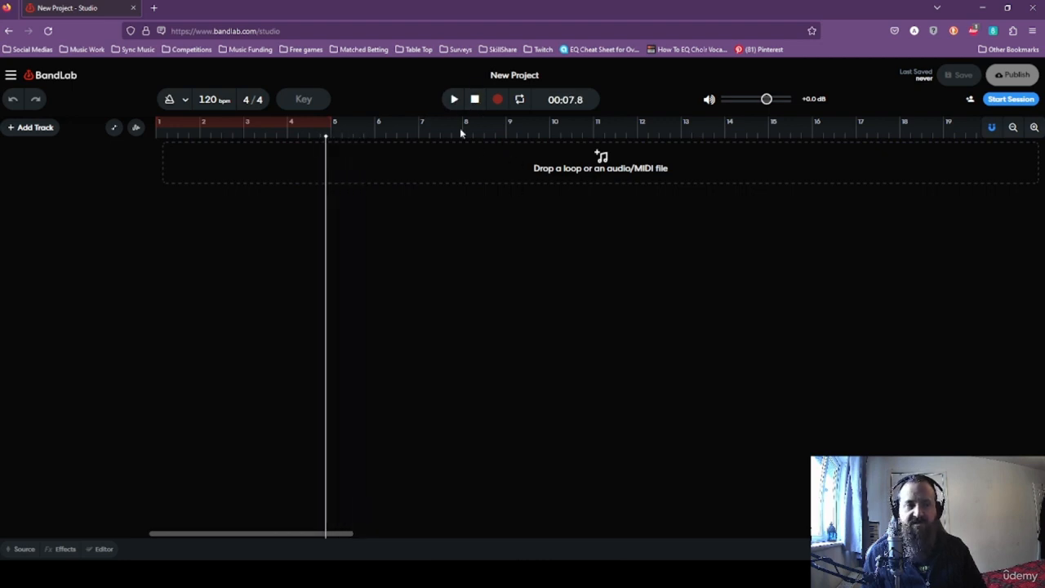
{"action": "left_click", "coordinate": [474, 99]}
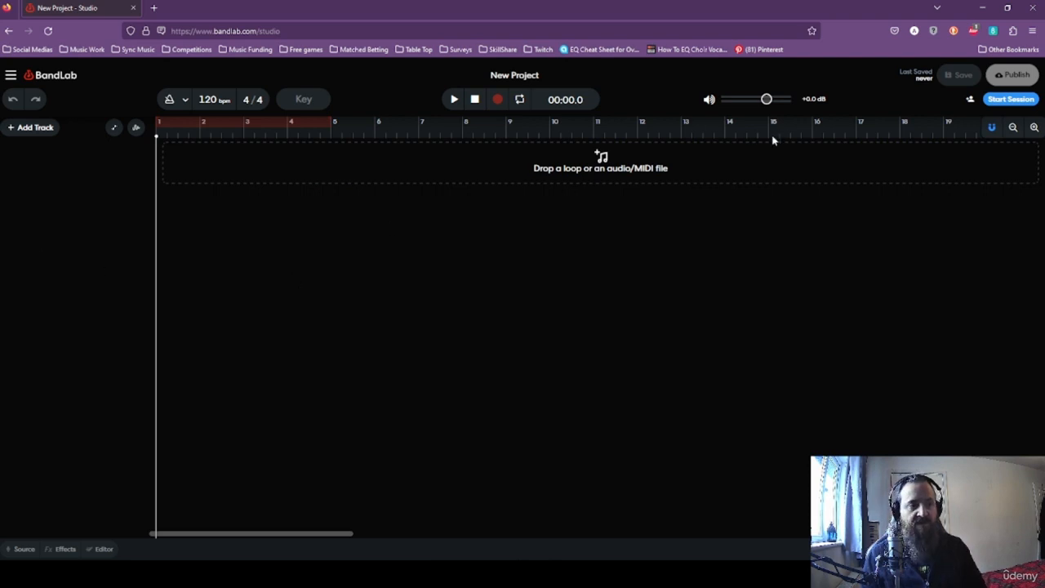
{"action": "left_click", "coordinate": [845, 131]}
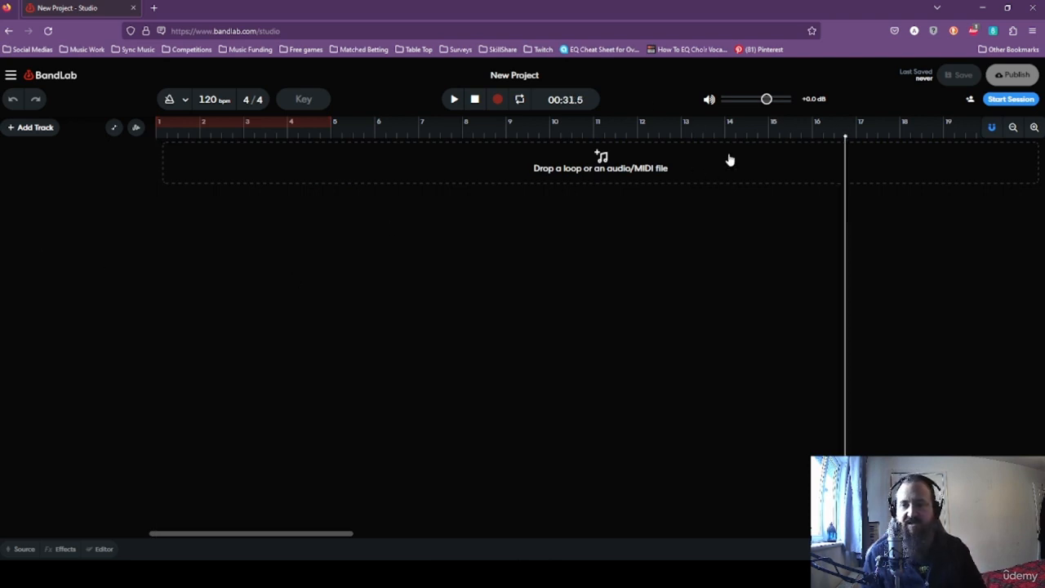
{"action": "left_click", "coordinate": [475, 98]}
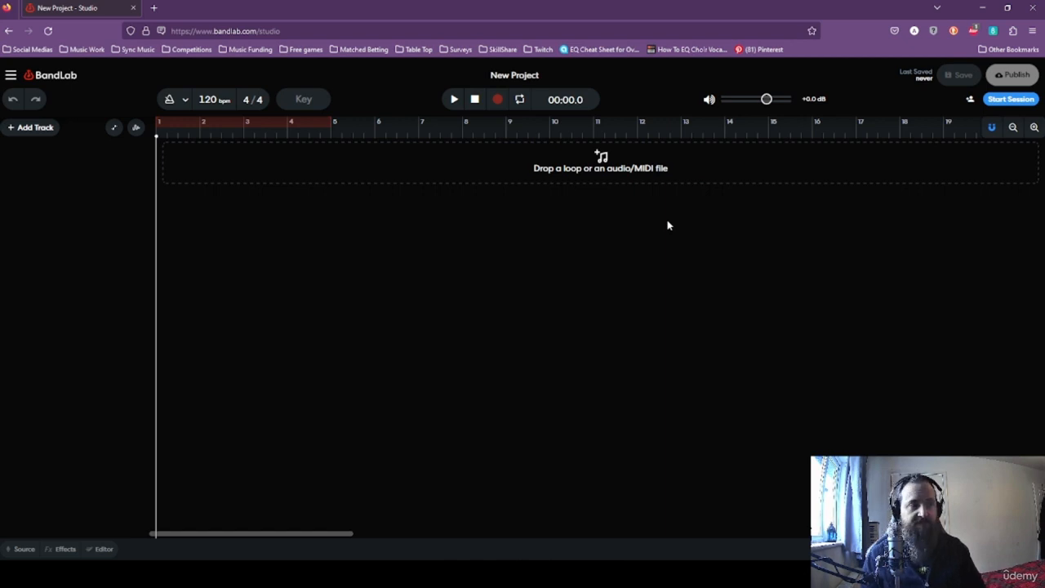
Examine the project's metronome options, tempo and time signature settings.
{"action": "left_click", "coordinate": [185, 100]}
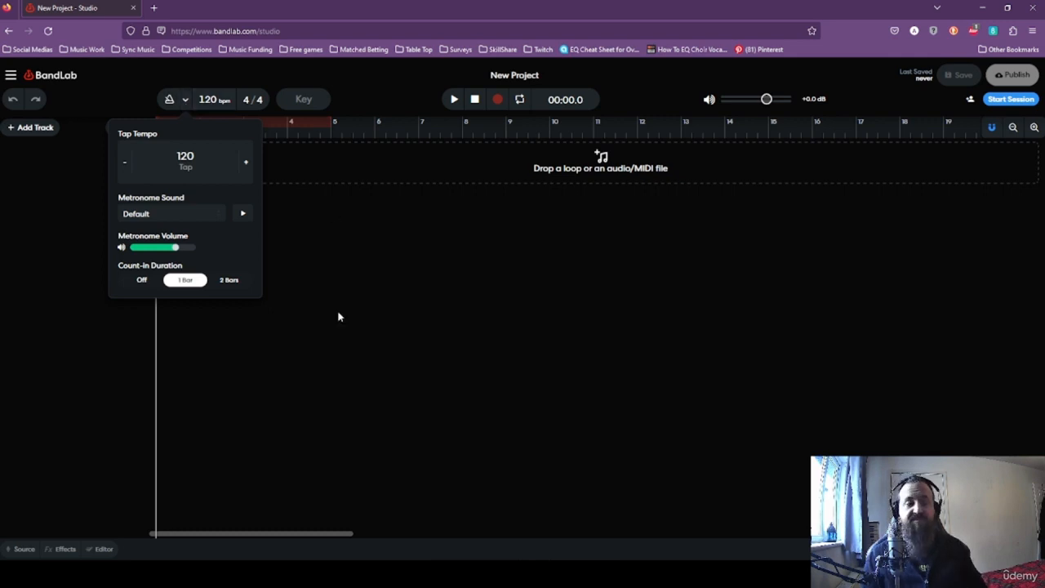
{"action": "left_click", "coordinate": [401, 326]}
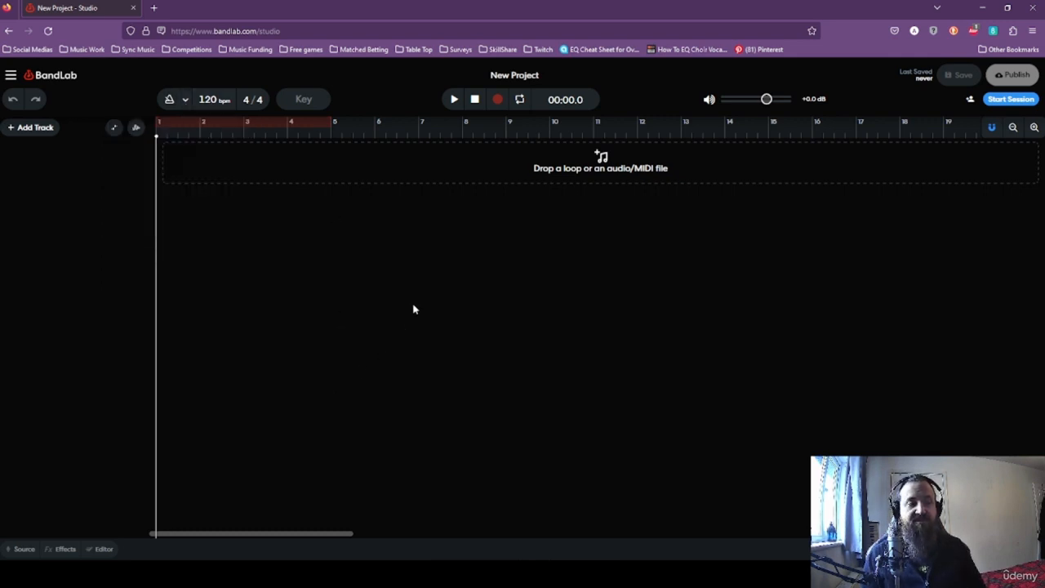
{"action": "left_click", "coordinate": [185, 100]}
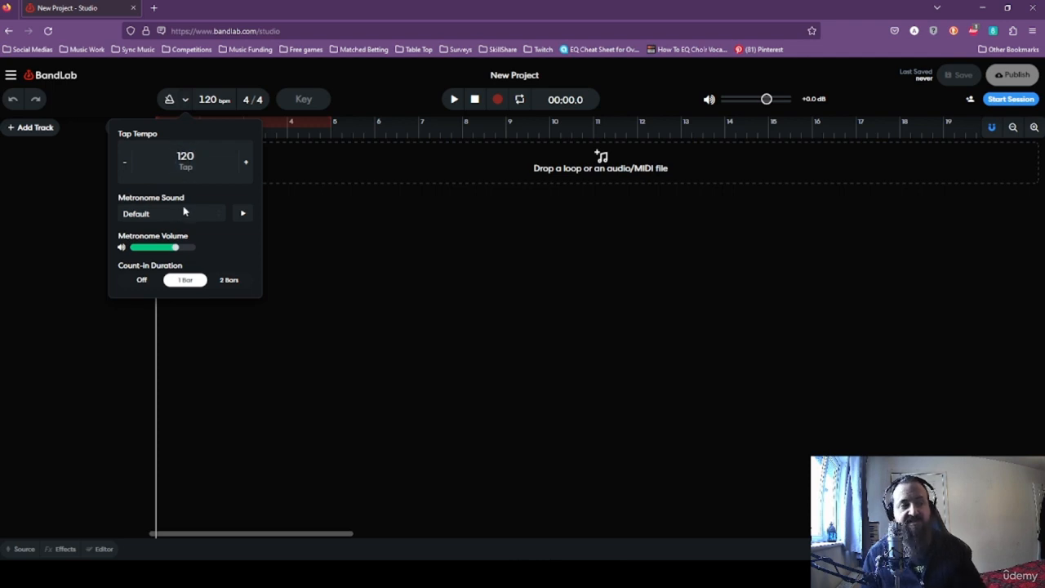
{"action": "left_click", "coordinate": [210, 99]}
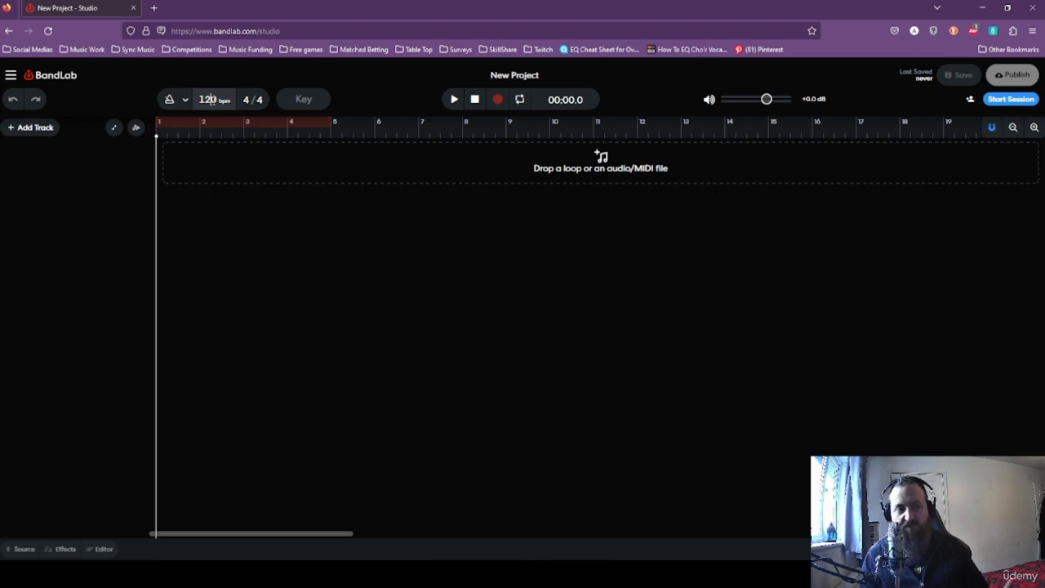
{"action": "left_click", "coordinate": [245, 100]}
{"action": "left_click", "coordinate": [325, 293]}
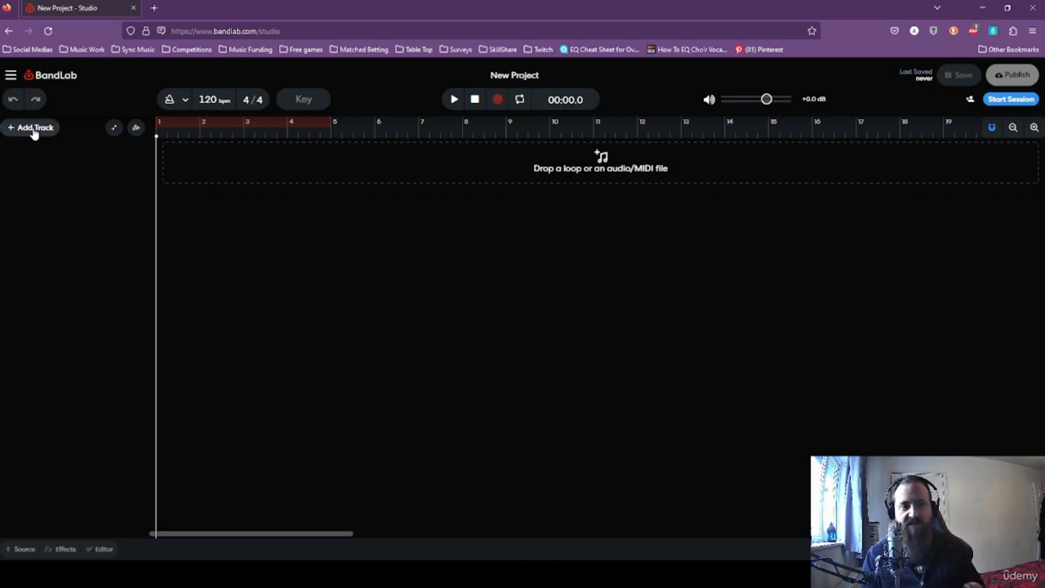
Raise the master volume to +6.0 dB, and bring it back down to about -0.1 dB.
{"action": "left_click_drag", "start_coordinate": [766, 98], "coordinate": [783, 98]}
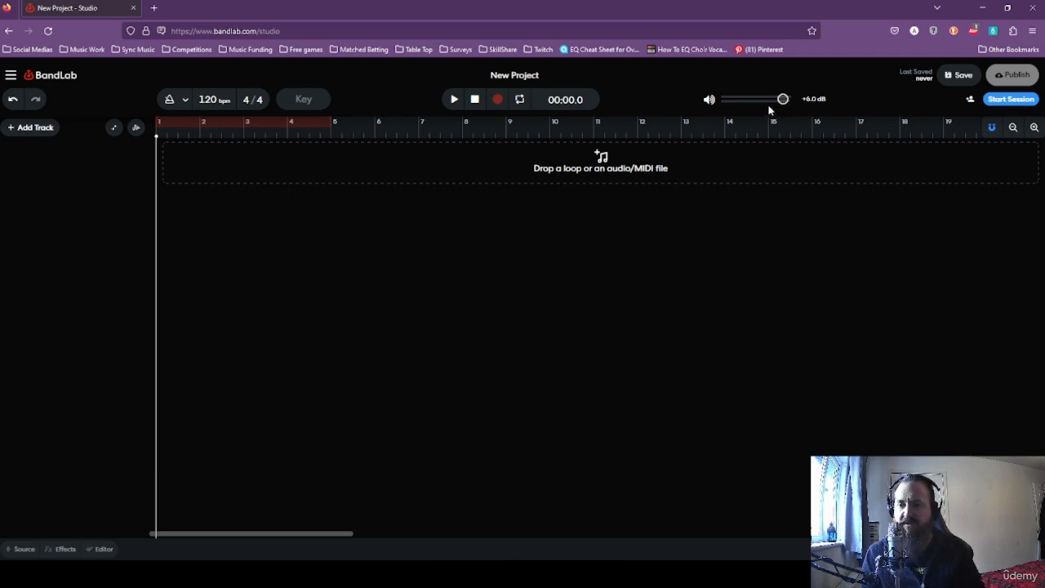
{"action": "left_click_drag", "start_coordinate": [782, 99], "coordinate": [807, 104]}
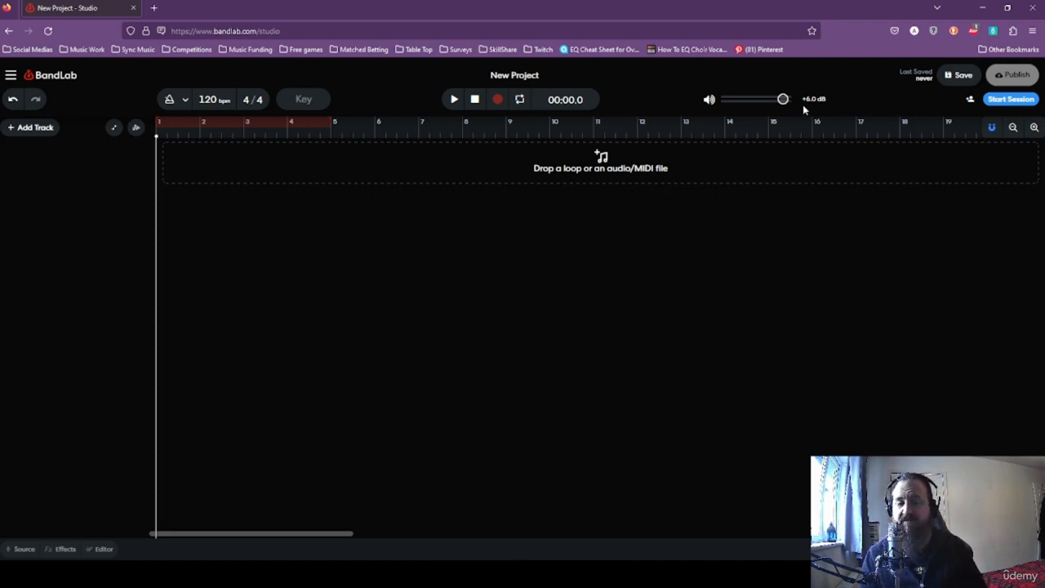
{"action": "left_click_drag", "start_coordinate": [781, 99], "coordinate": [765, 99]}
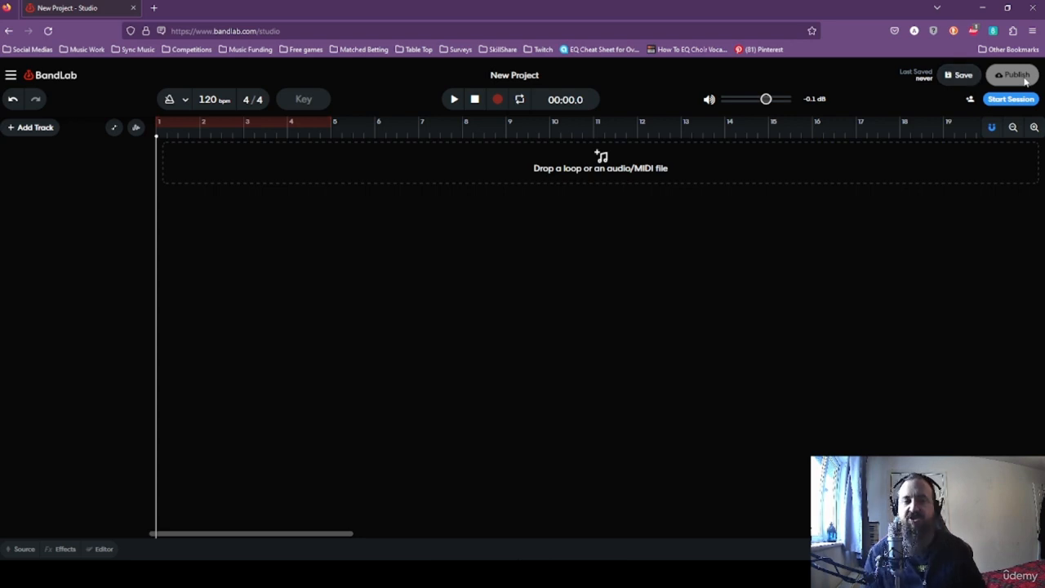
Examine the timeline's bar ruler at its widest and at closer zoom levels.
{"action": "left_click", "coordinate": [1014, 127]}
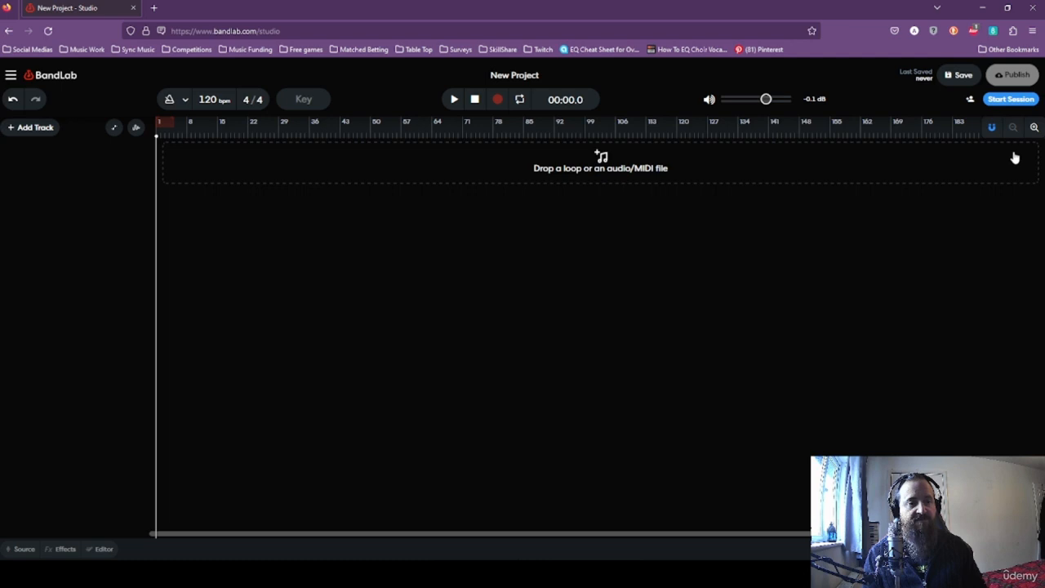
{"action": "left_click", "coordinate": [1035, 129]}
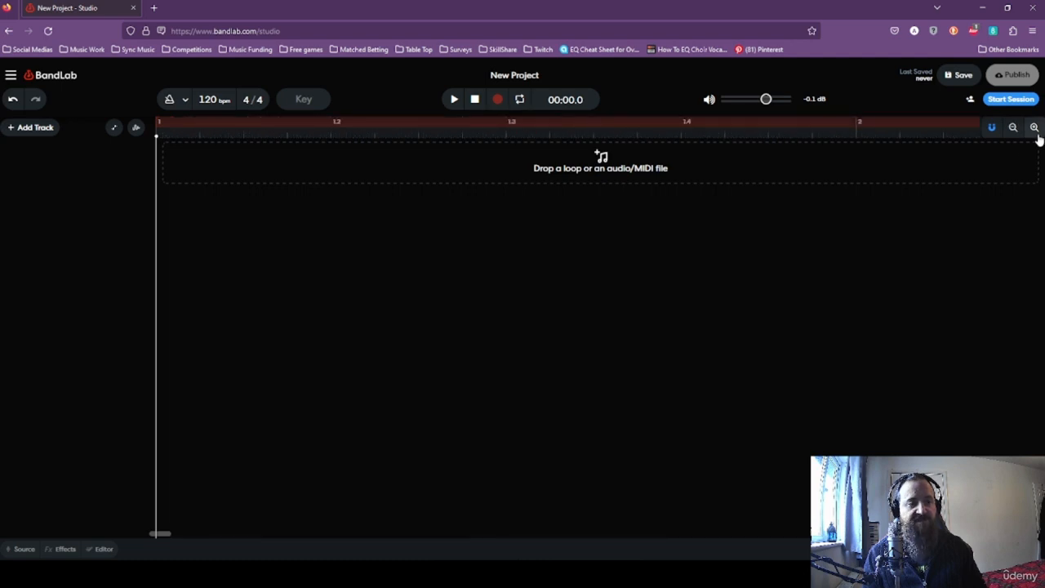
{"action": "left_click", "coordinate": [1013, 127]}
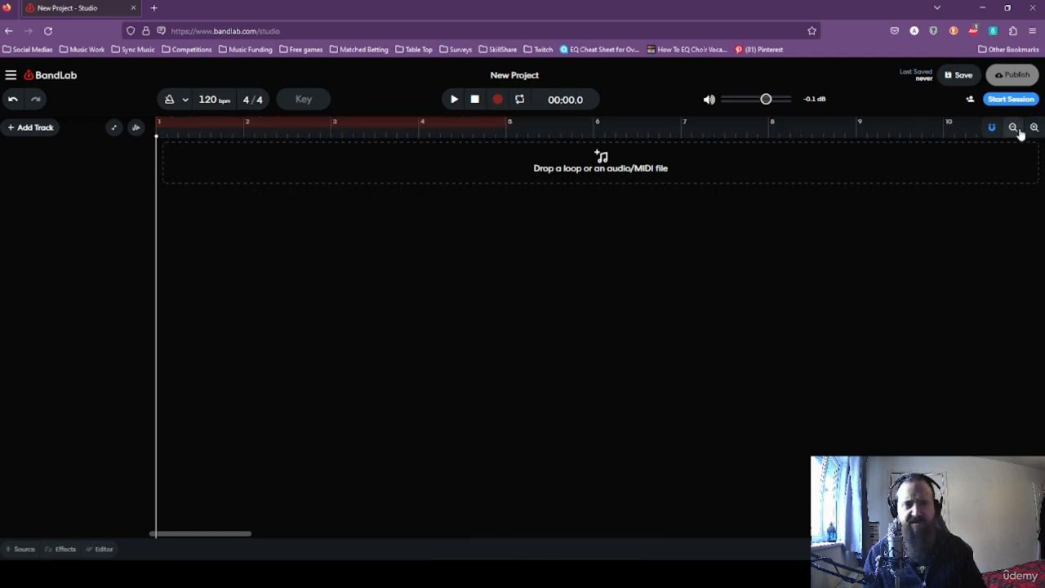
{"action": "left_click", "coordinate": [1018, 130]}
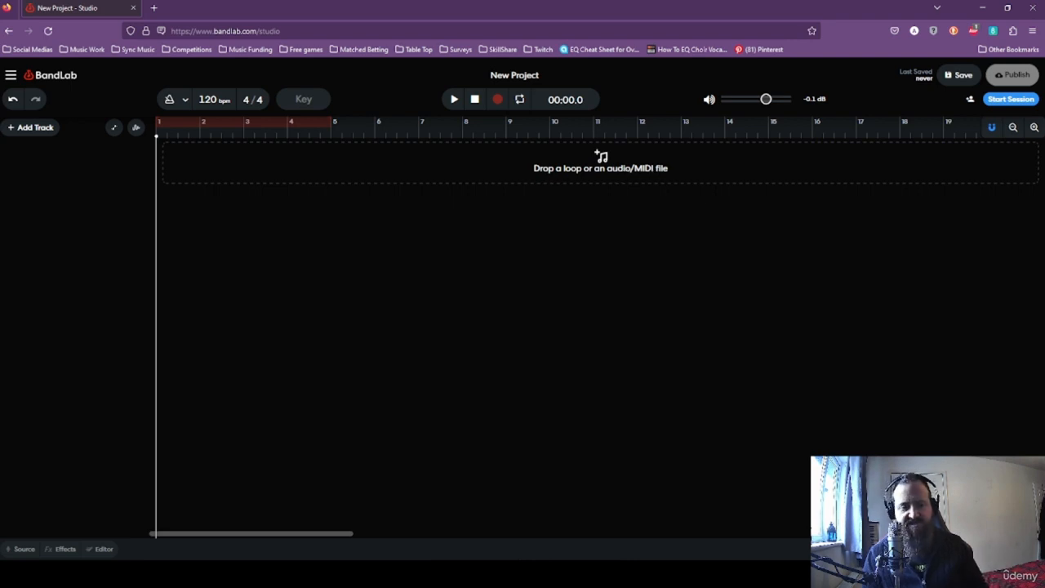
Write "hi there, I am using bandlab!" in the project's Lyrics/Notes.
{"action": "left_click", "coordinate": [971, 549]}
{"action": "left_click", "coordinate": [911, 161]}
{"action": "type", "text": "hi there,"}
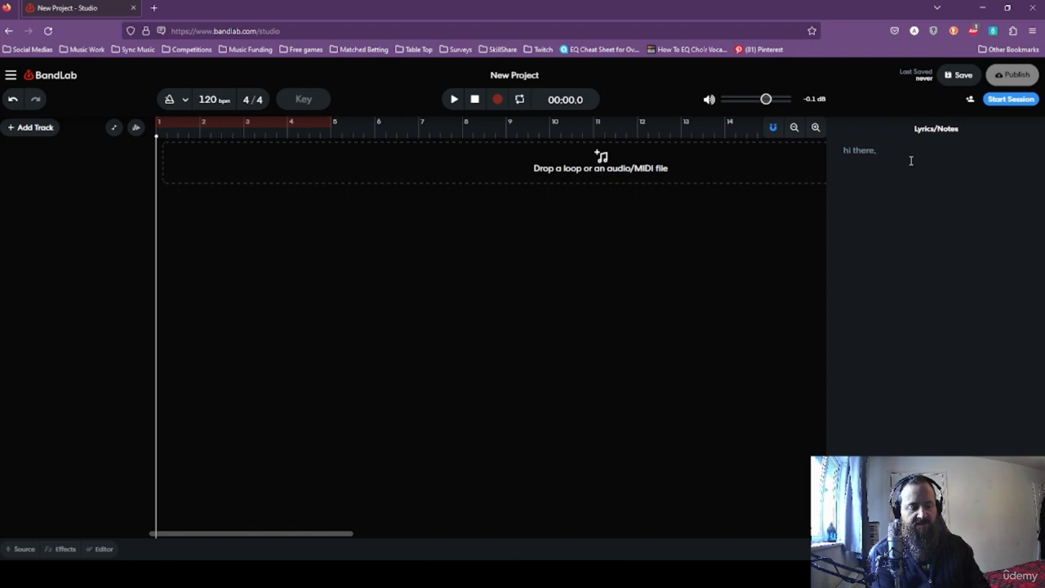
{"action": "type", "text": " I am using bandlab!"}
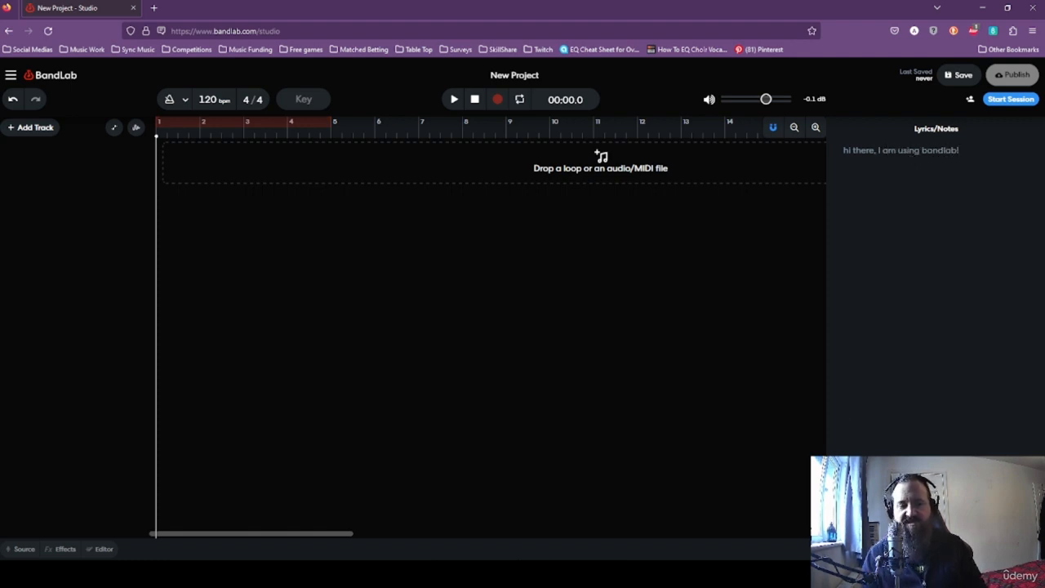
View the sound packs in the BandLab Sounds library and close the library again.
{"action": "left_click", "coordinate": [931, 549]}
{"action": "left_click", "coordinate": [992, 548]}
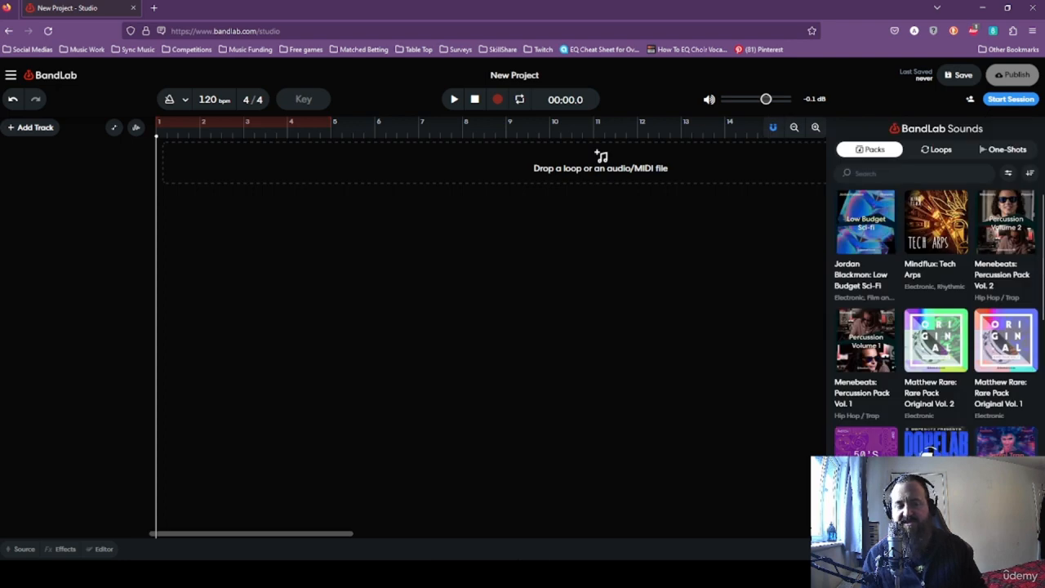
{"action": "left_click", "coordinate": [980, 549]}
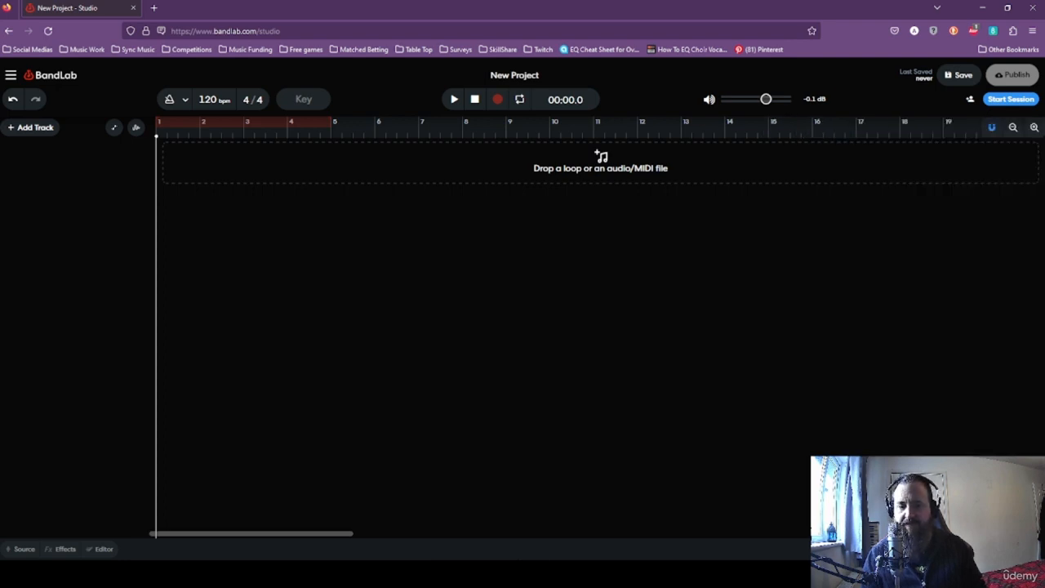
{"action": "left_click", "coordinate": [1019, 549]}
{"action": "left_click", "coordinate": [1019, 549]}
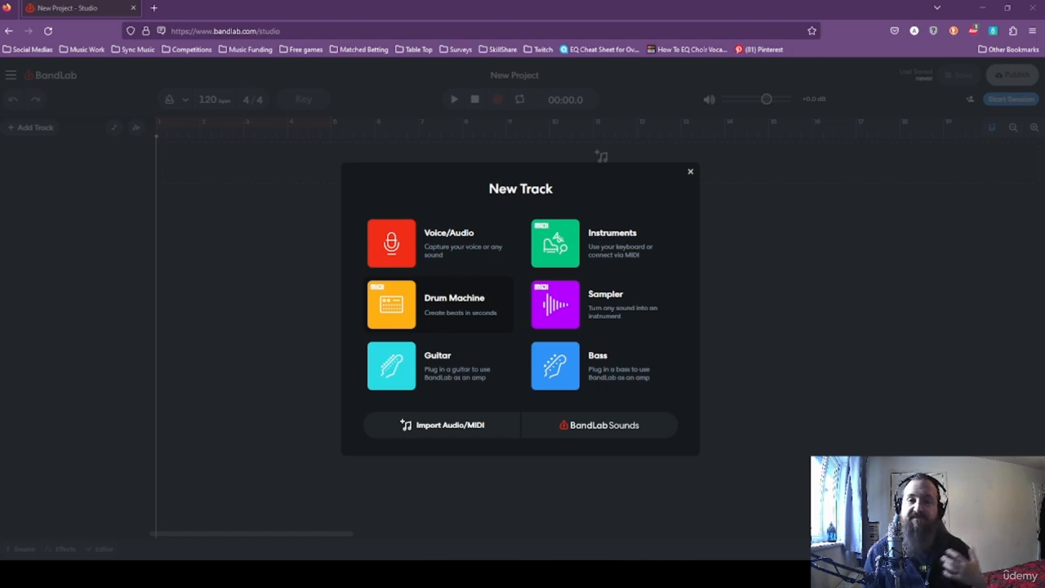
Add a Drum Machine track to the new project.
{"action": "left_click", "coordinate": [426, 323]}
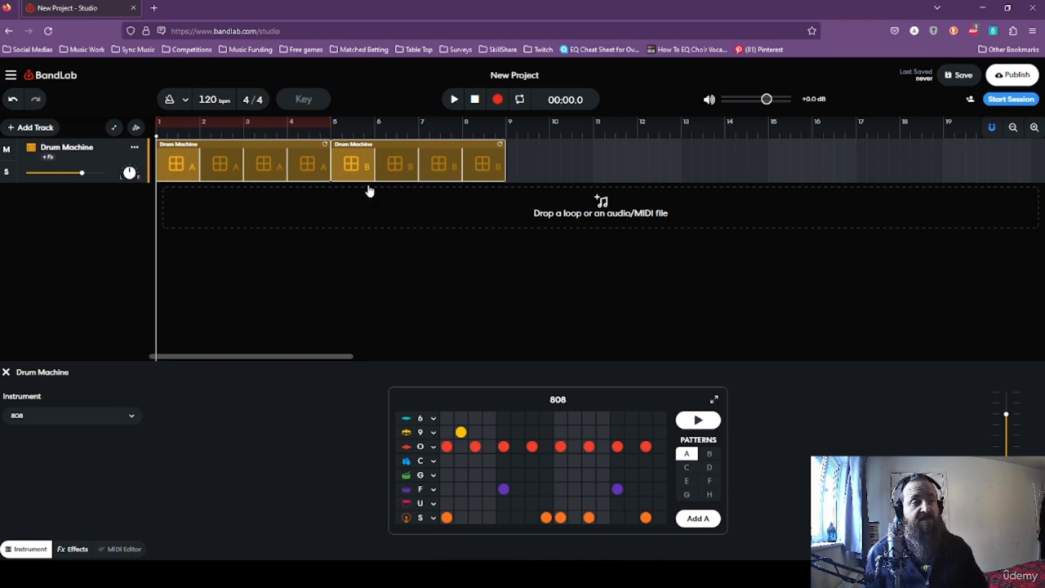
Play back the drum machine track and set the project's master volume to -3.0 dB.
{"action": "left_click", "coordinate": [457, 100]}
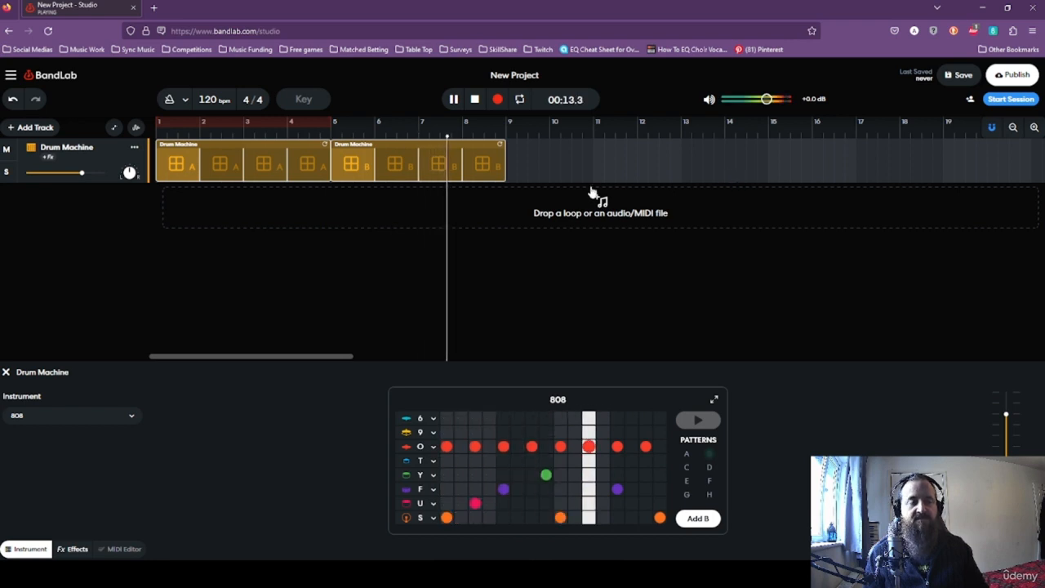
{"action": "left_click", "coordinate": [475, 100]}
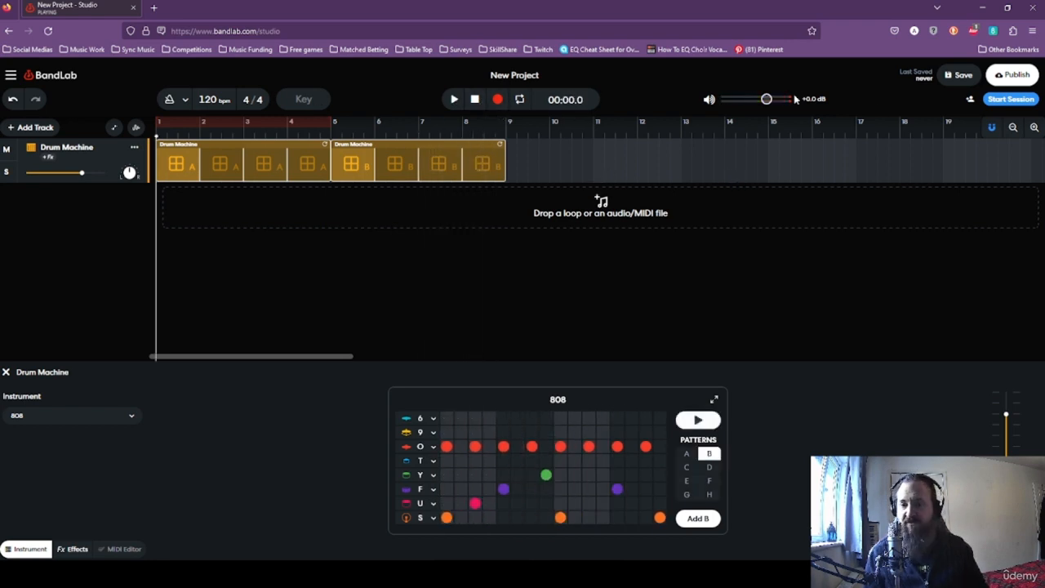
{"action": "left_click", "coordinate": [451, 100]}
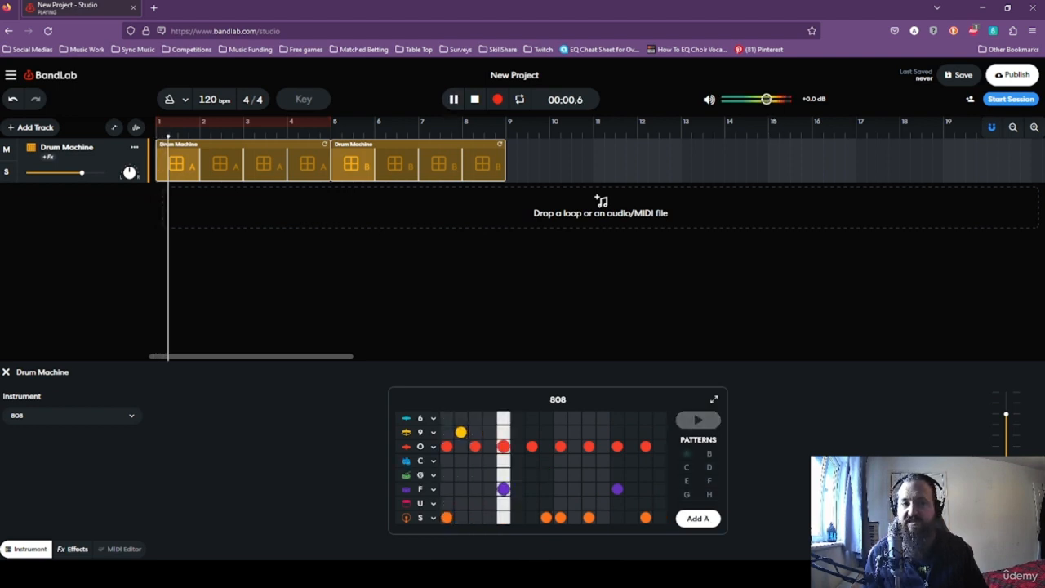
{"action": "left_click_drag", "start_coordinate": [742, 99], "coordinate": [783, 98]}
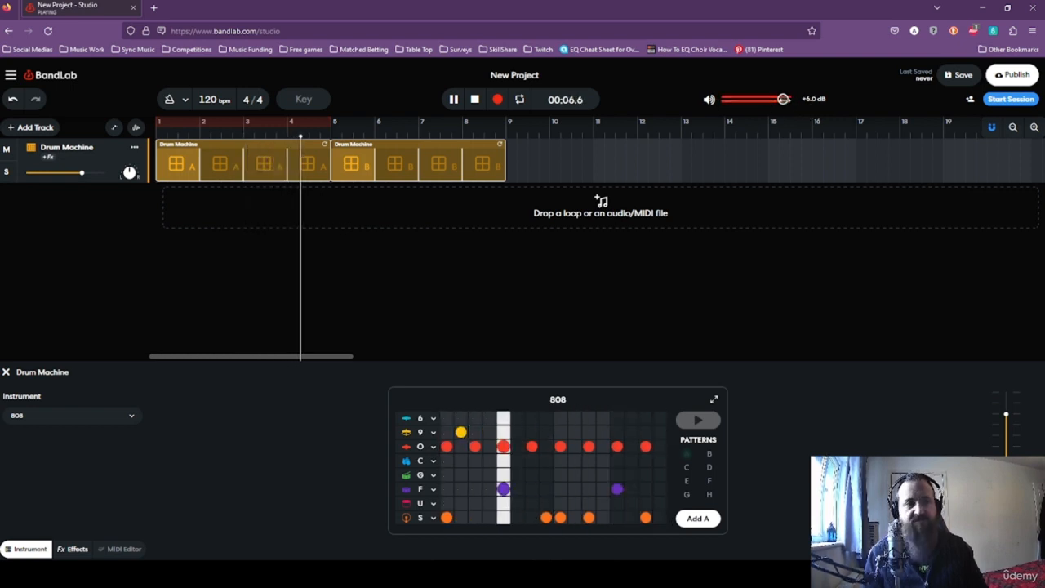
{"action": "left_click_drag", "start_coordinate": [783, 99], "coordinate": [761, 99]}
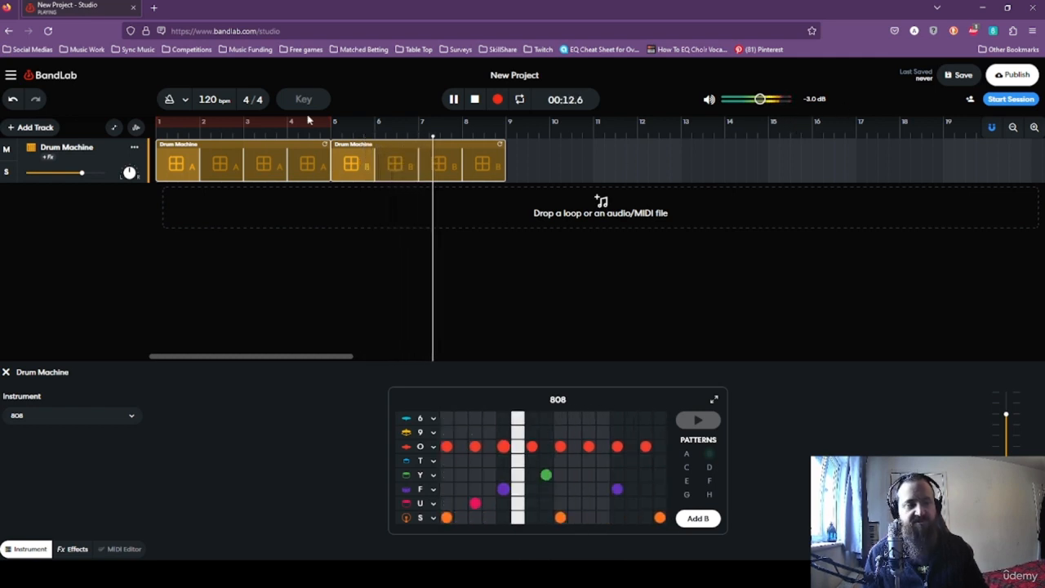
{"action": "left_click", "coordinate": [475, 100]}
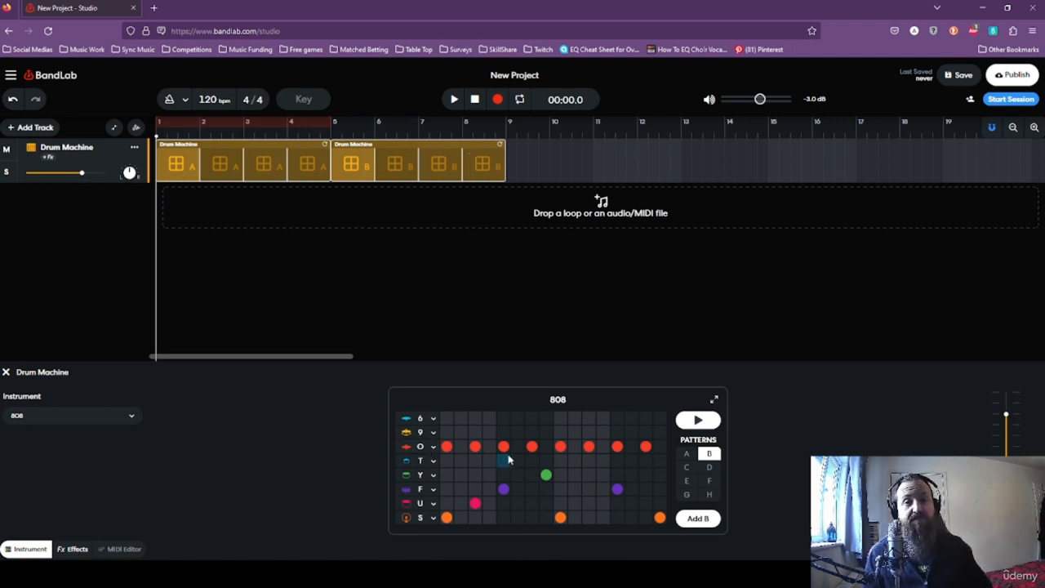
View the drum machine's saved patterns, checking A, B, C, D, F and H before returning to A.
{"action": "left_click", "coordinate": [687, 454]}
{"action": "left_click", "coordinate": [707, 456]}
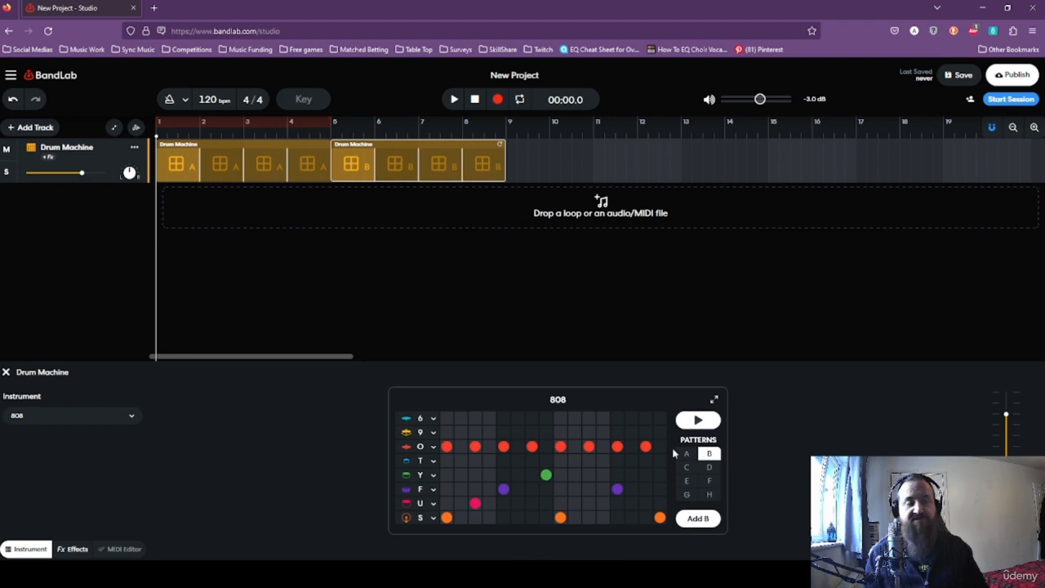
{"action": "left_click", "coordinate": [686, 467]}
{"action": "left_click", "coordinate": [709, 467]}
{"action": "left_click", "coordinate": [710, 481]}
{"action": "left_click", "coordinate": [708, 494]}
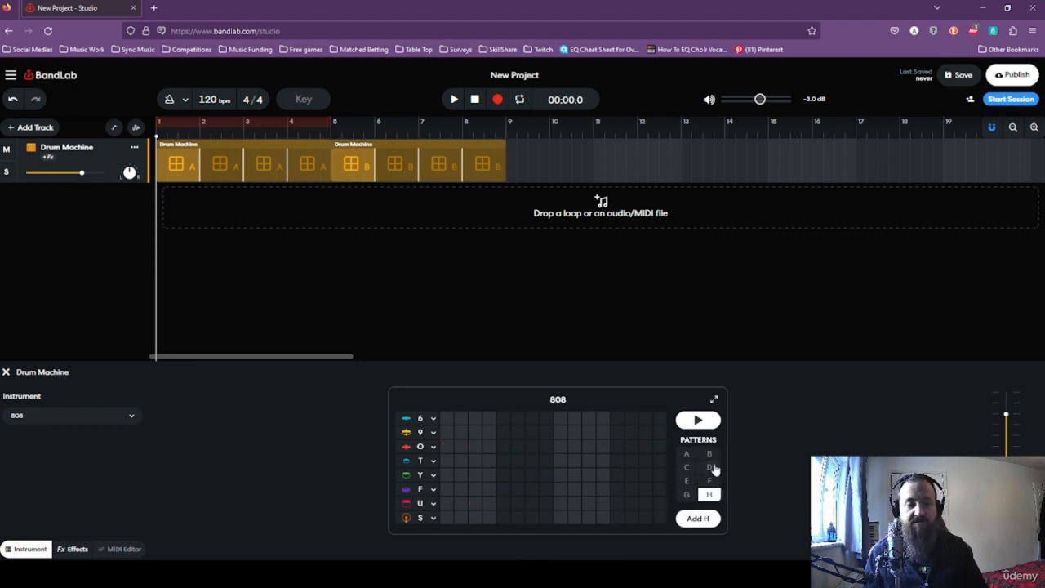
{"action": "left_click", "coordinate": [687, 455]}
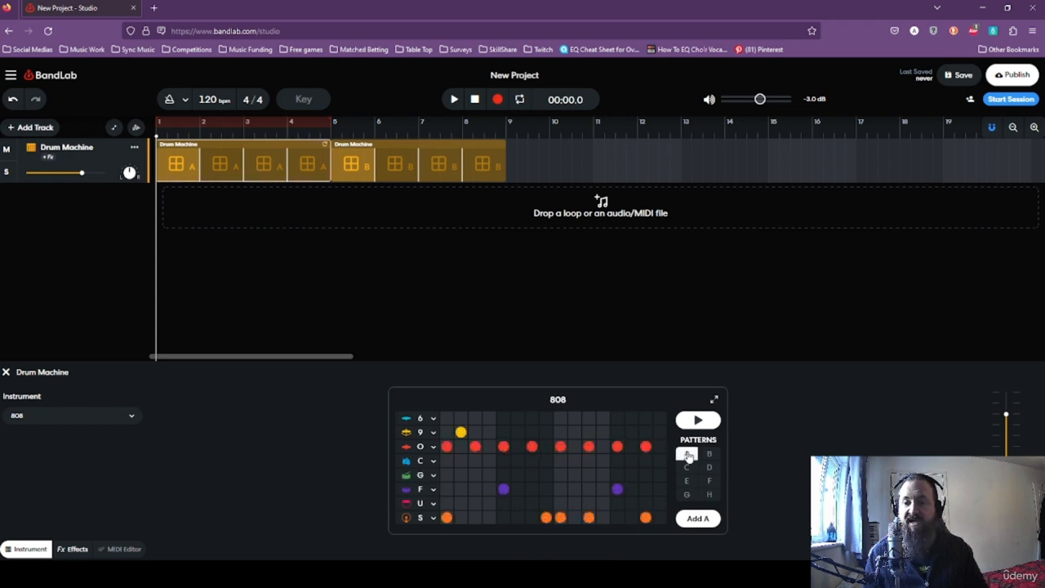
Compare the patterns of the two drum regions by selecting the B region and the A region alternately.
{"action": "left_click", "coordinate": [410, 174]}
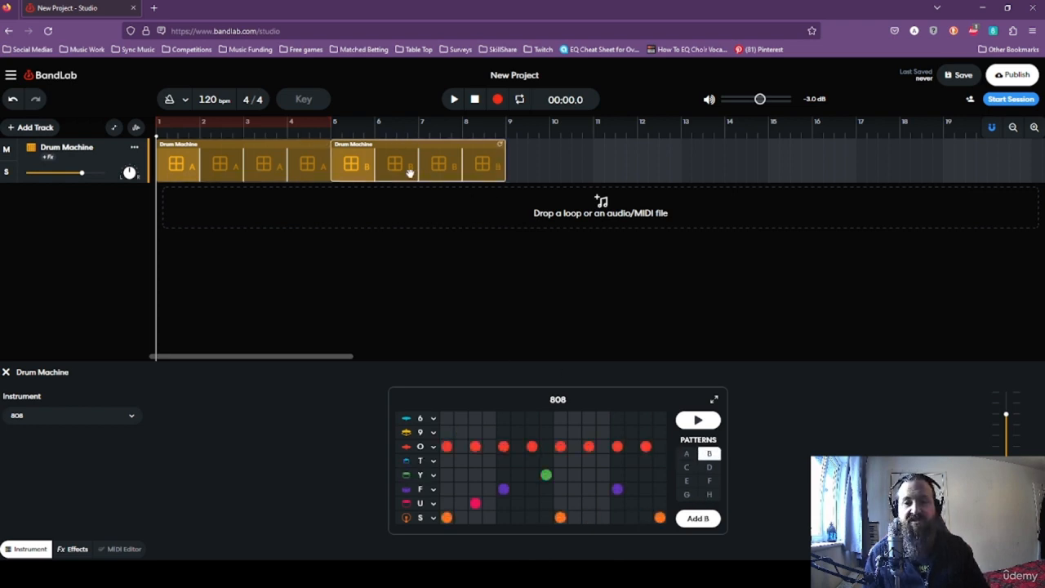
{"action": "left_click", "coordinate": [219, 166]}
{"action": "left_click", "coordinate": [391, 172]}
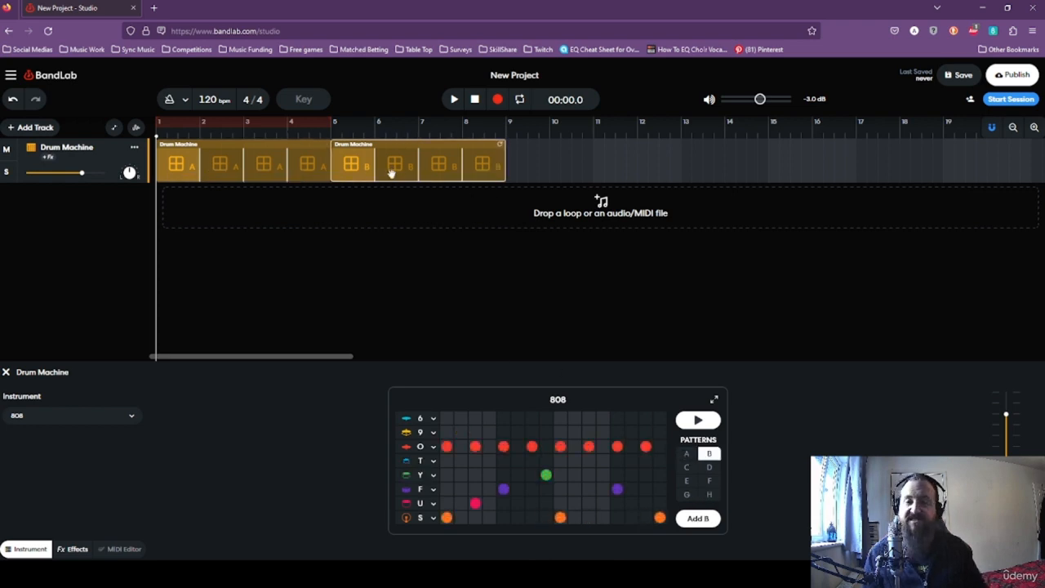
{"action": "left_click", "coordinate": [228, 164]}
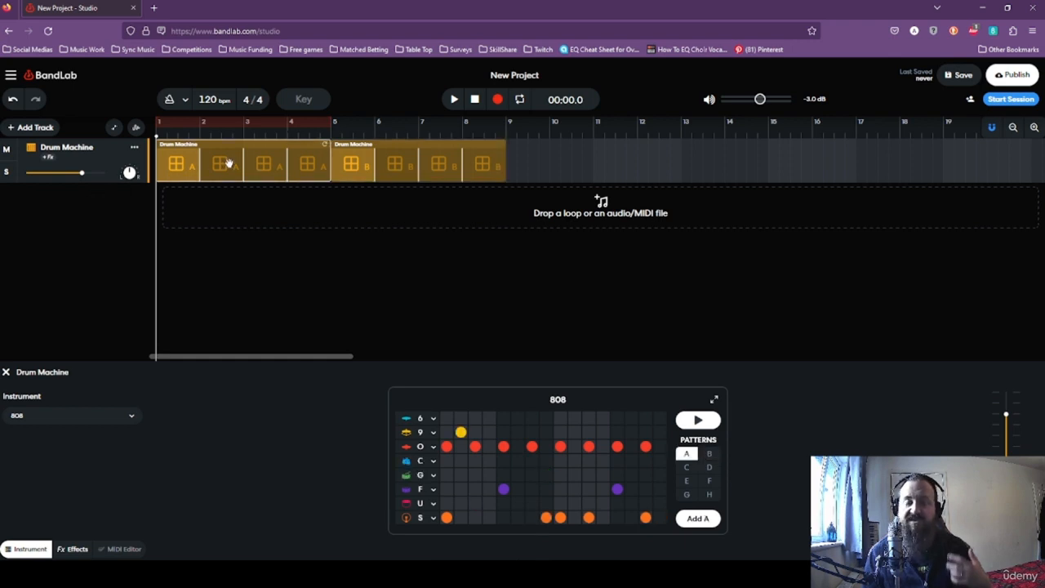
Shift the pattern B region slightly away from bar 5 and move it back against the pattern A region.
{"action": "left_click_drag", "start_coordinate": [421, 157], "coordinate": [425, 157]}
{"action": "left_click", "coordinate": [329, 158], "text": "shift"}
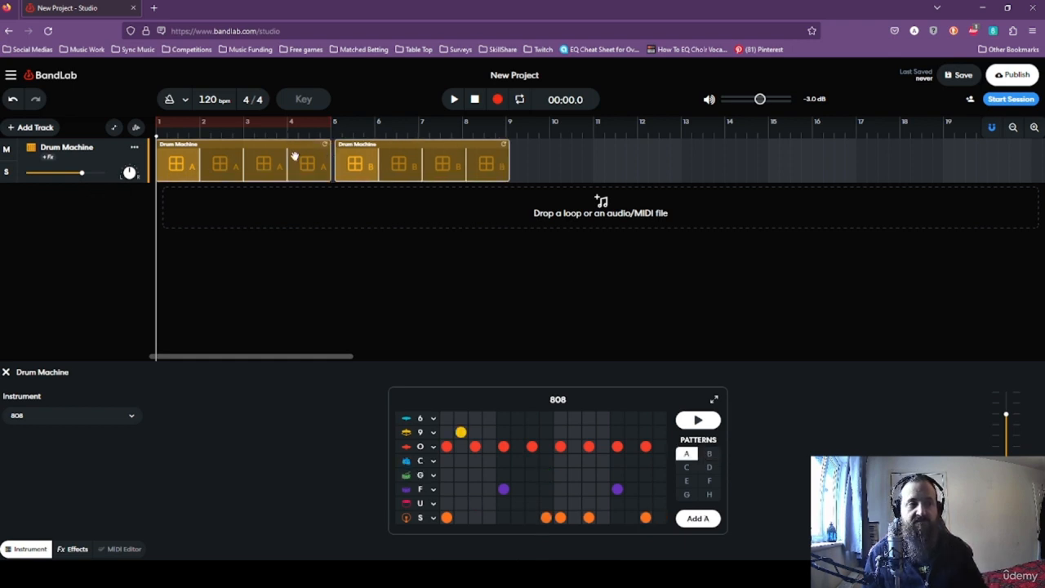
{"action": "left_click", "coordinate": [440, 155]}
{"action": "left_click", "coordinate": [584, 163]}
{"action": "left_click_drag", "start_coordinate": [492, 164], "coordinate": [456, 173]}
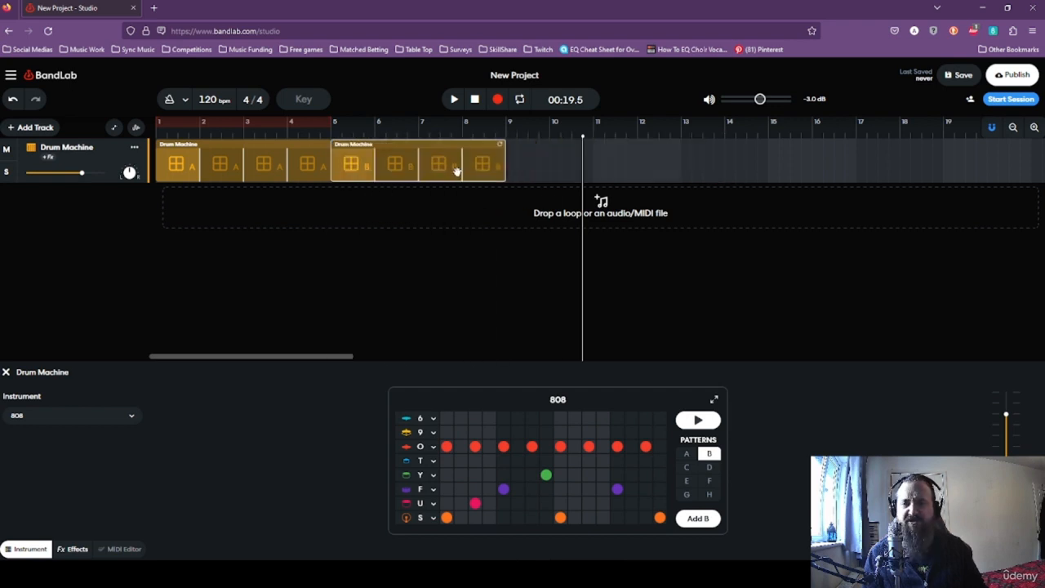
In pattern A, remove the row 9 hit and every second row O hit, and add row 6 hits on steps 1 and 9.
{"action": "left_click", "coordinate": [210, 150]}
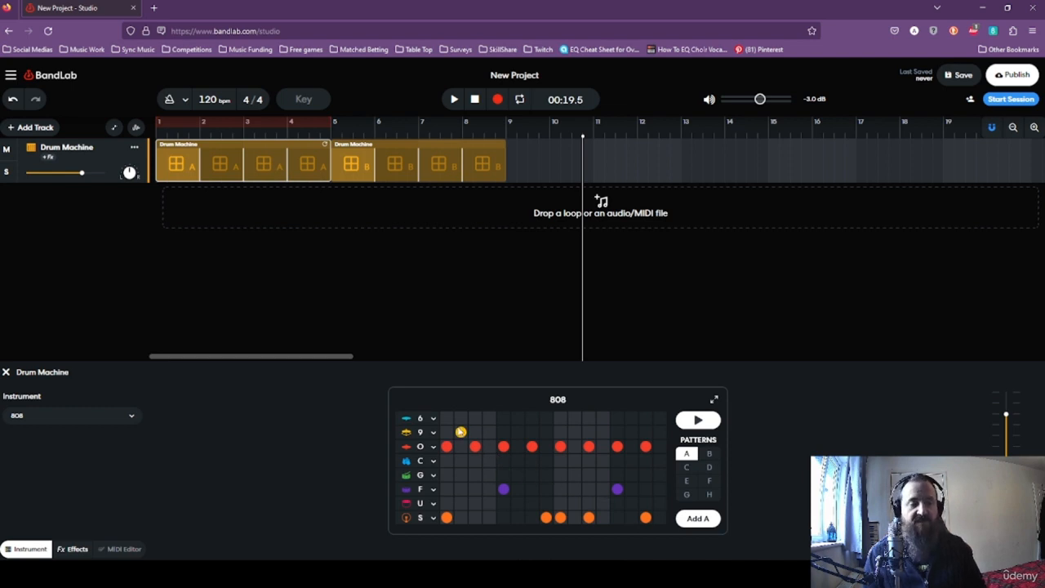
{"action": "left_click", "coordinate": [475, 446]}
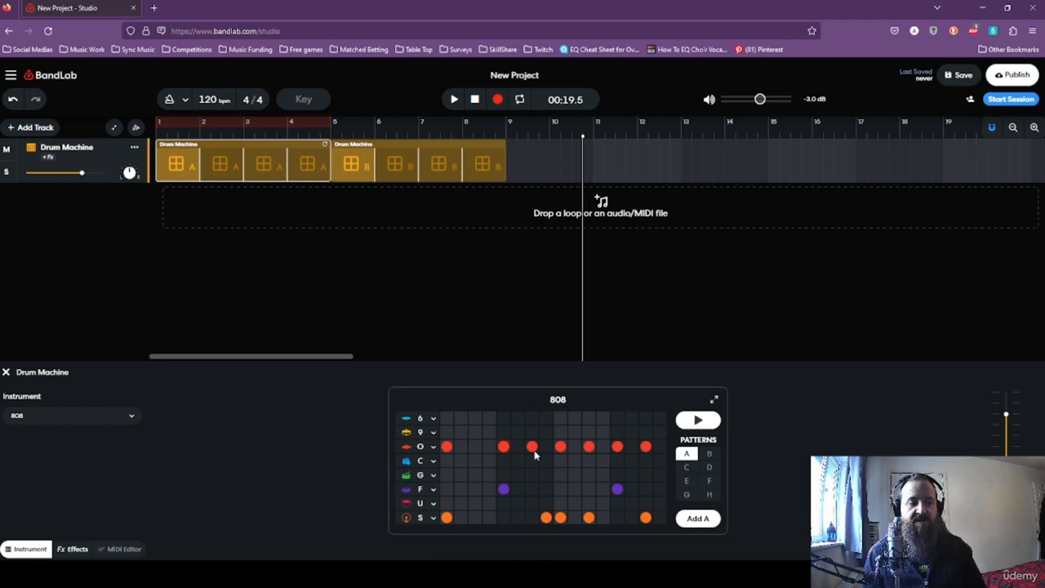
{"action": "left_click", "coordinate": [533, 447]}
{"action": "left_click", "coordinate": [588, 447]}
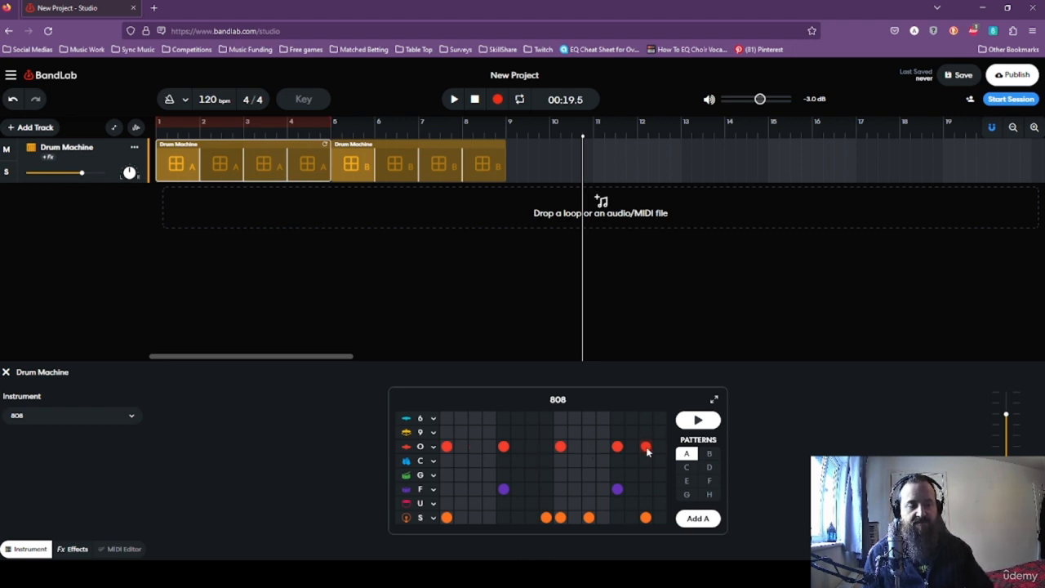
{"action": "left_click", "coordinate": [447, 418]}
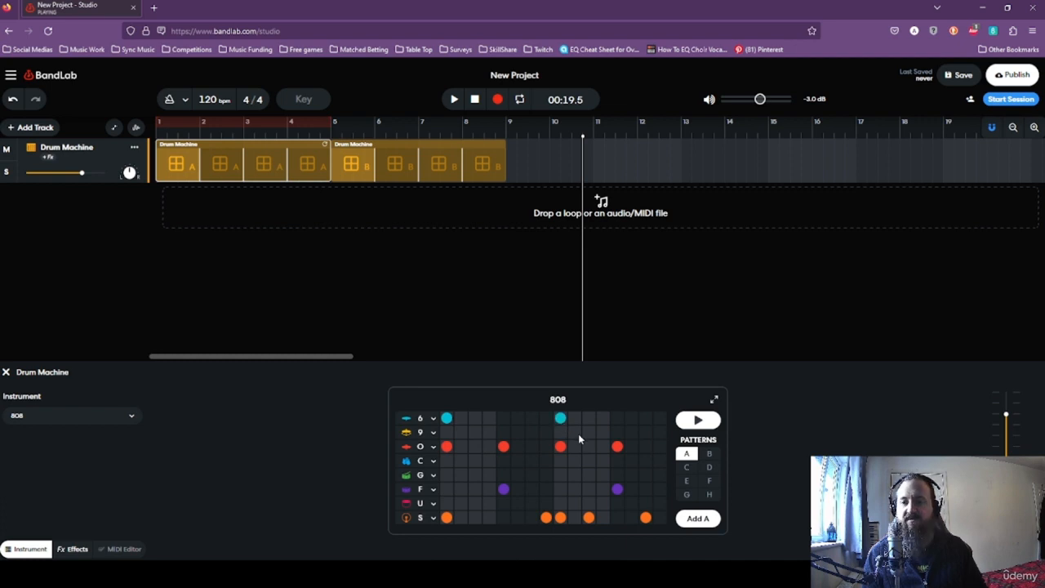
Clear pattern A and place row O hits on steps 1, 5, 9 and 13.
{"action": "right_click", "coordinate": [541, 474]}
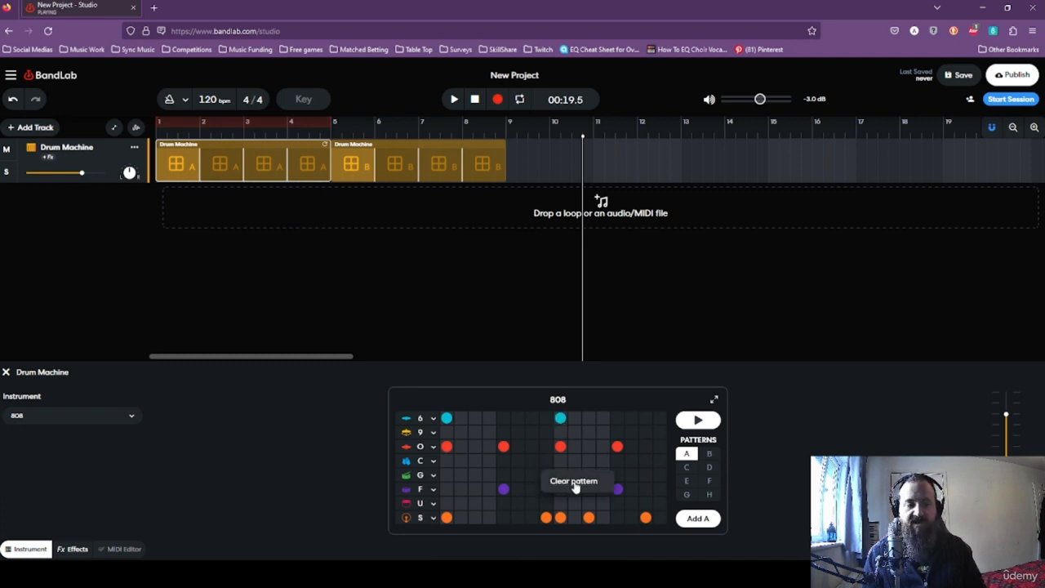
{"action": "left_click", "coordinate": [575, 481]}
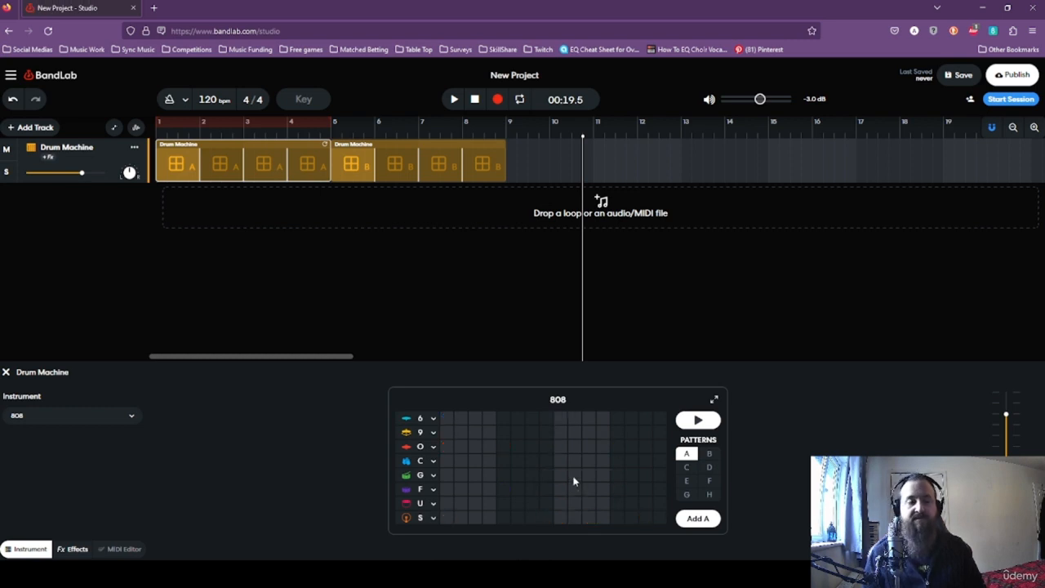
{"action": "left_click", "coordinate": [697, 421]}
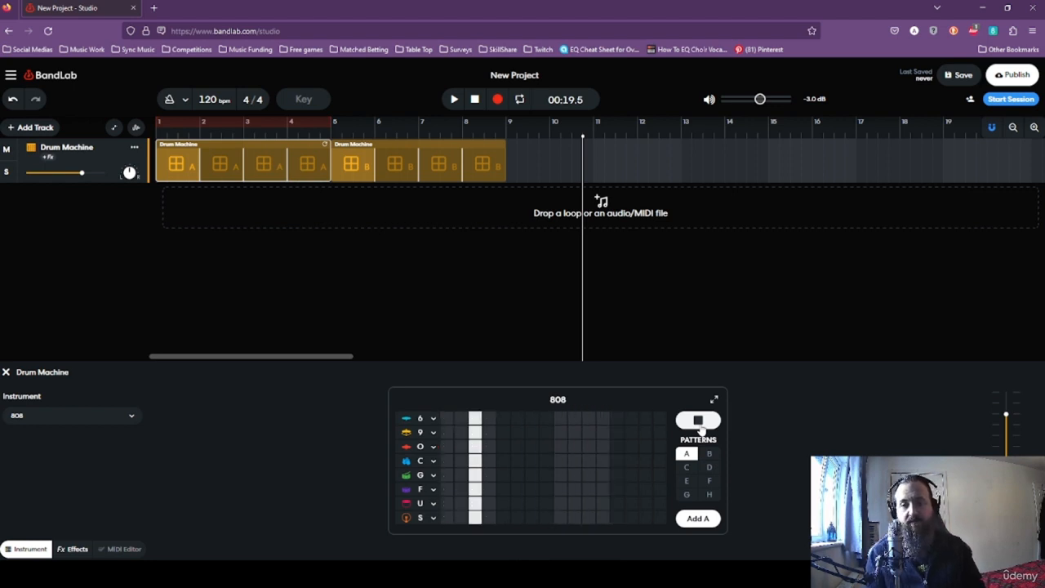
{"action": "left_click", "coordinate": [447, 447]}
{"action": "left_click", "coordinate": [504, 447]}
{"action": "left_click", "coordinate": [560, 447]}
{"action": "left_click", "coordinate": [617, 447]}
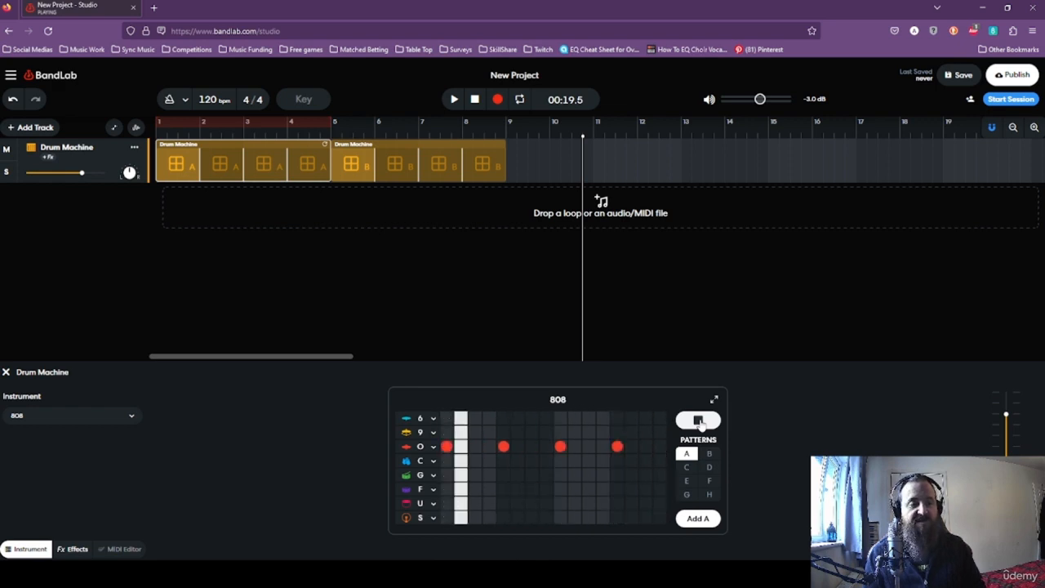
Add row S hits on steps 1, 3, 7, 13 and 15 and a row F hit on step 9 to pattern A.
{"action": "left_click", "coordinate": [447, 518]}
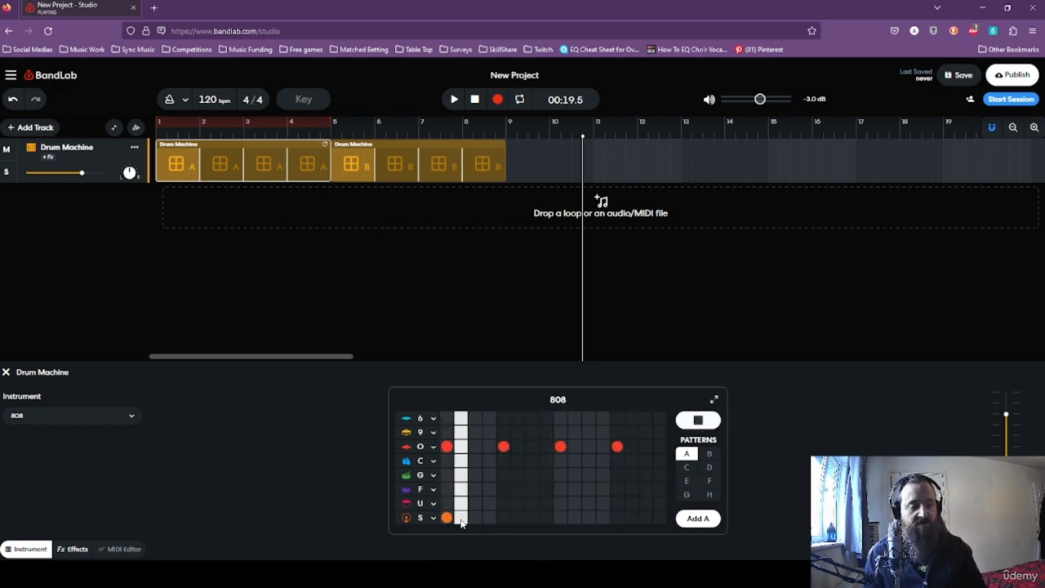
{"action": "left_click", "coordinate": [475, 518]}
{"action": "left_click", "coordinate": [535, 517]}
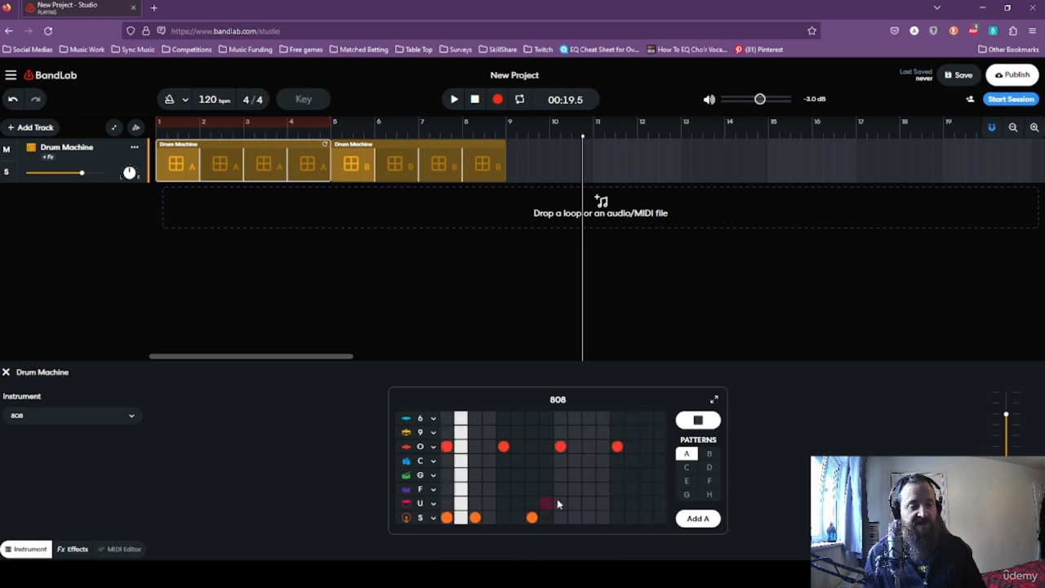
{"action": "left_click", "coordinate": [618, 517]}
{"action": "left_click", "coordinate": [646, 518]}
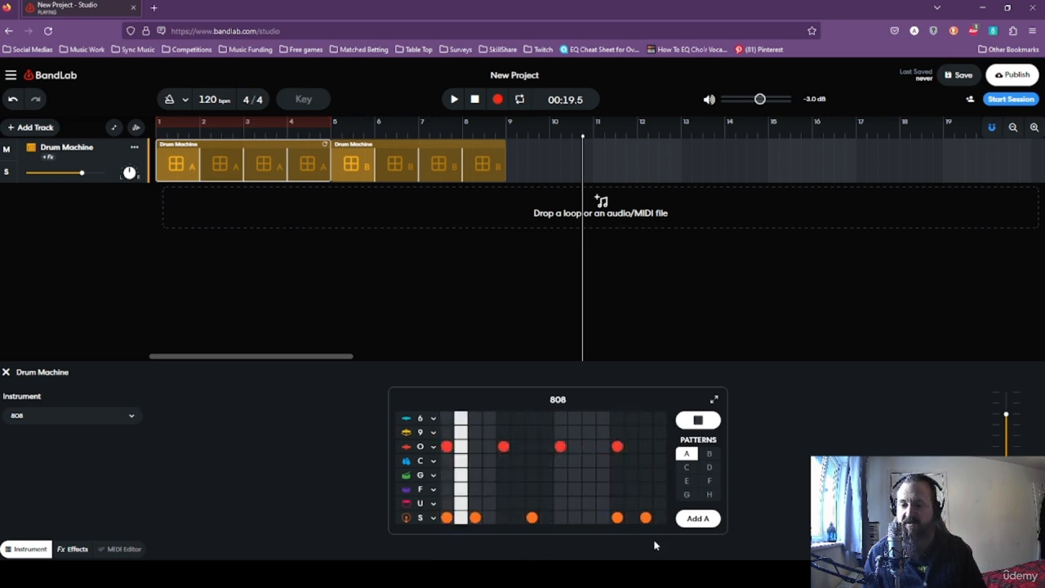
{"action": "left_click", "coordinate": [560, 489]}
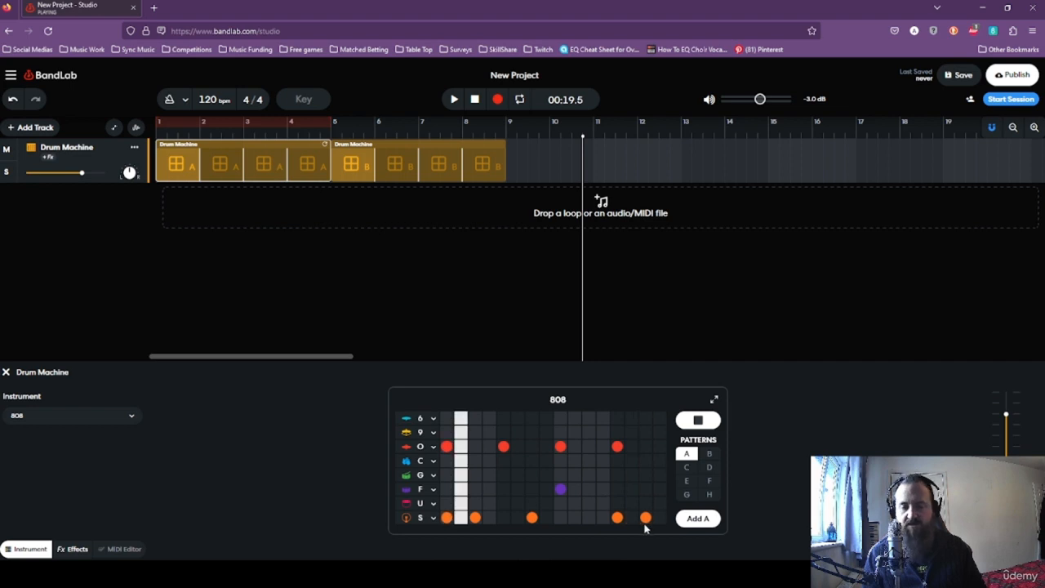
{"action": "left_click", "coordinate": [713, 425]}
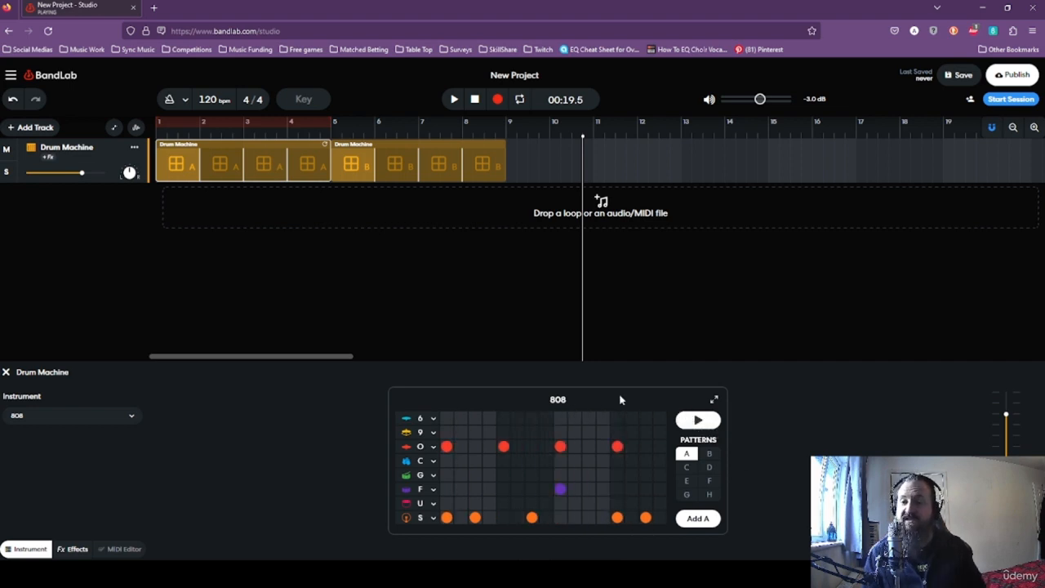
Play the drum track from the beginning, and preview pattern A on its own in the drum machine.
{"action": "left_click", "coordinate": [476, 100]}
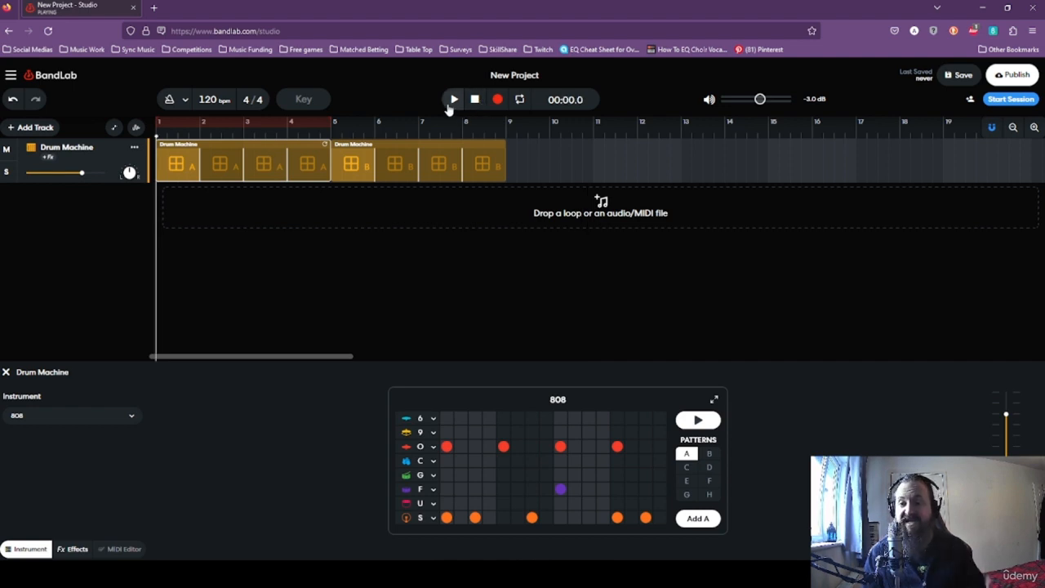
{"action": "left_click", "coordinate": [453, 100]}
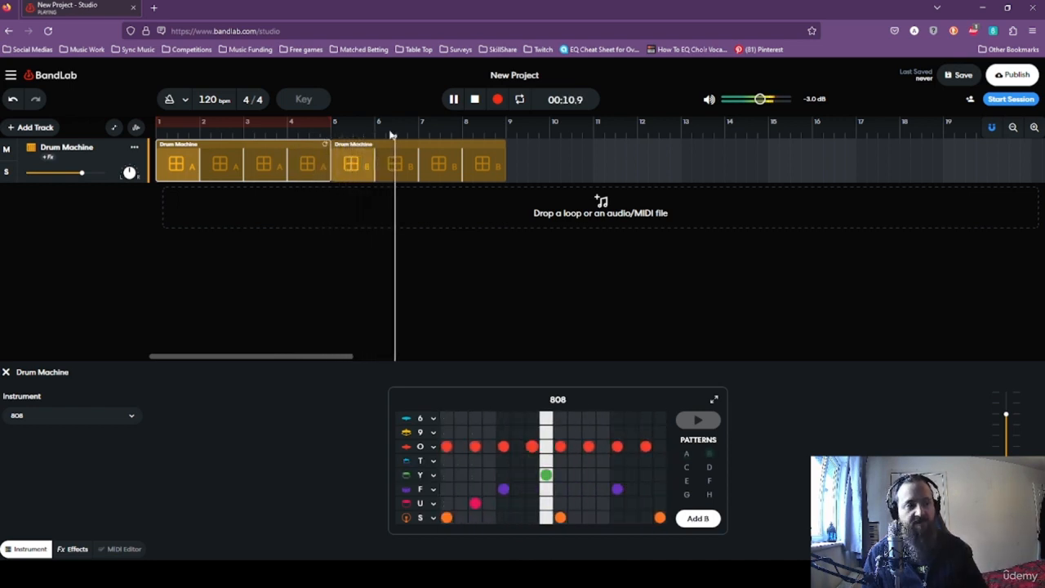
{"action": "left_click", "coordinate": [477, 100]}
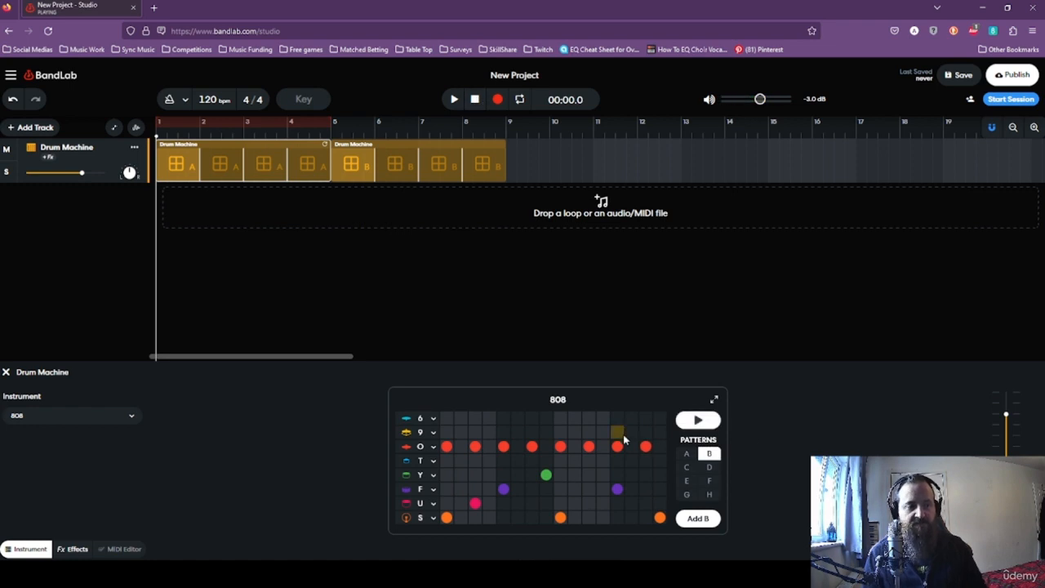
{"action": "left_click", "coordinate": [686, 455]}
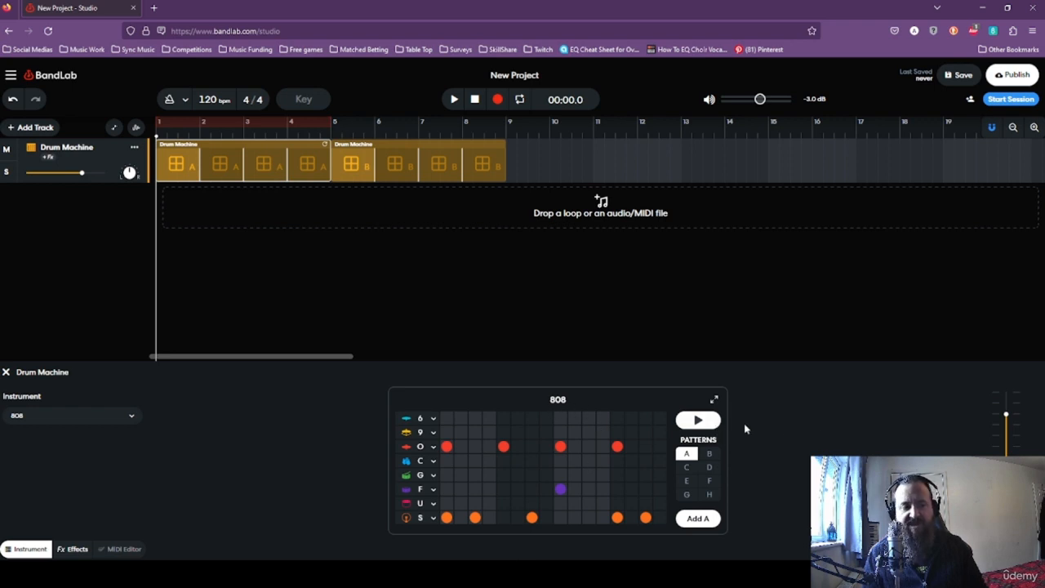
{"action": "left_click", "coordinate": [698, 421]}
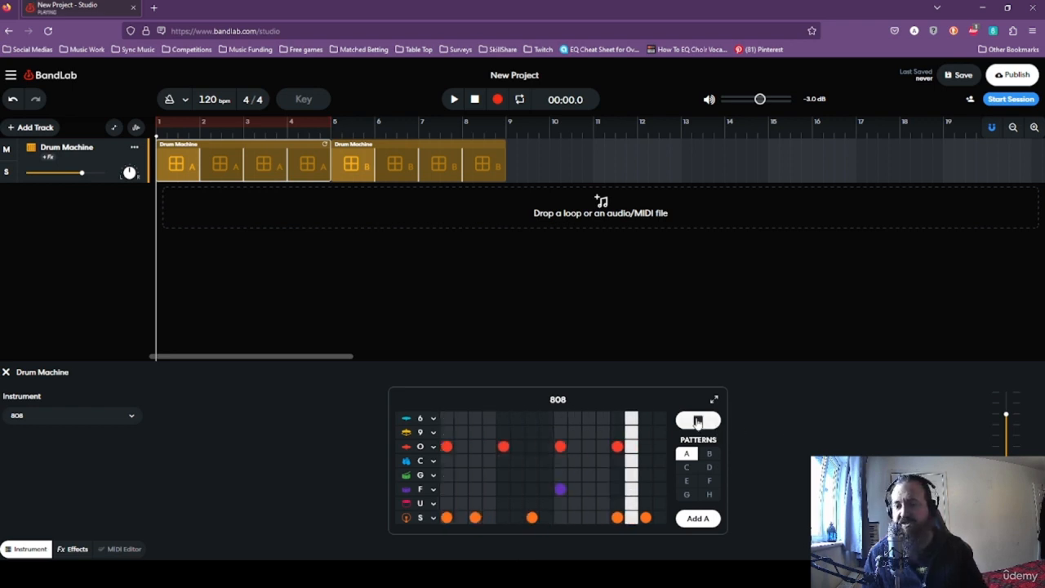
{"action": "left_click", "coordinate": [698, 420]}
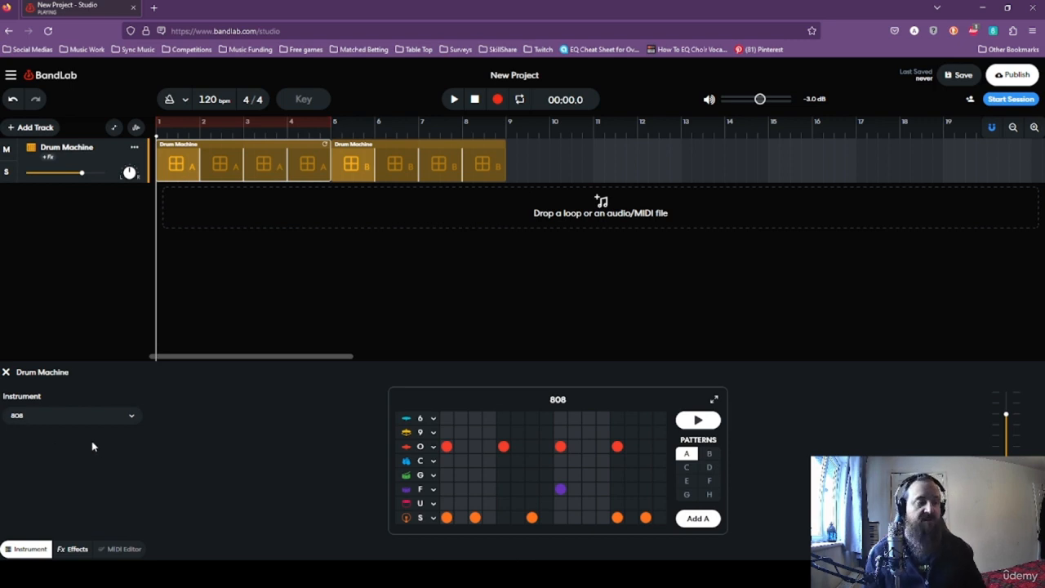
Browse the Drum Kits and Drum Pads categories available as instruments for the drum machine.
{"action": "left_click", "coordinate": [73, 416]}
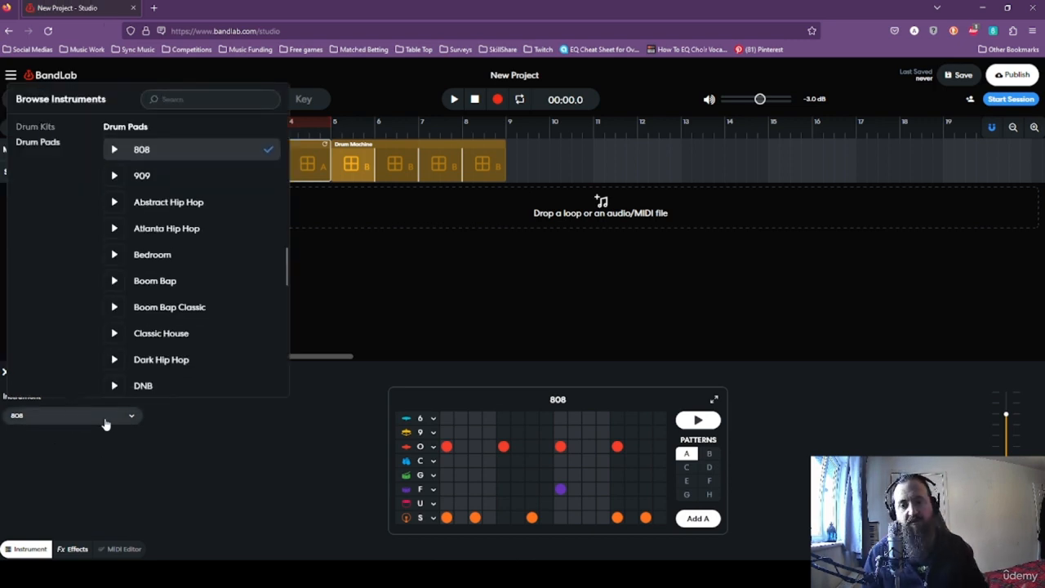
{"action": "left_click", "coordinate": [45, 130]}
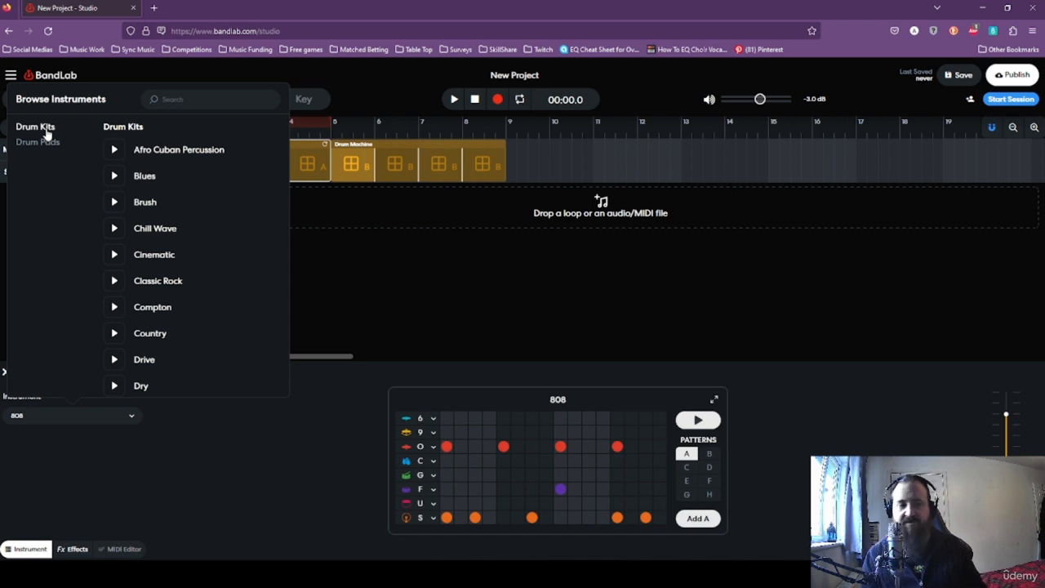
{"action": "left_click", "coordinate": [49, 143]}
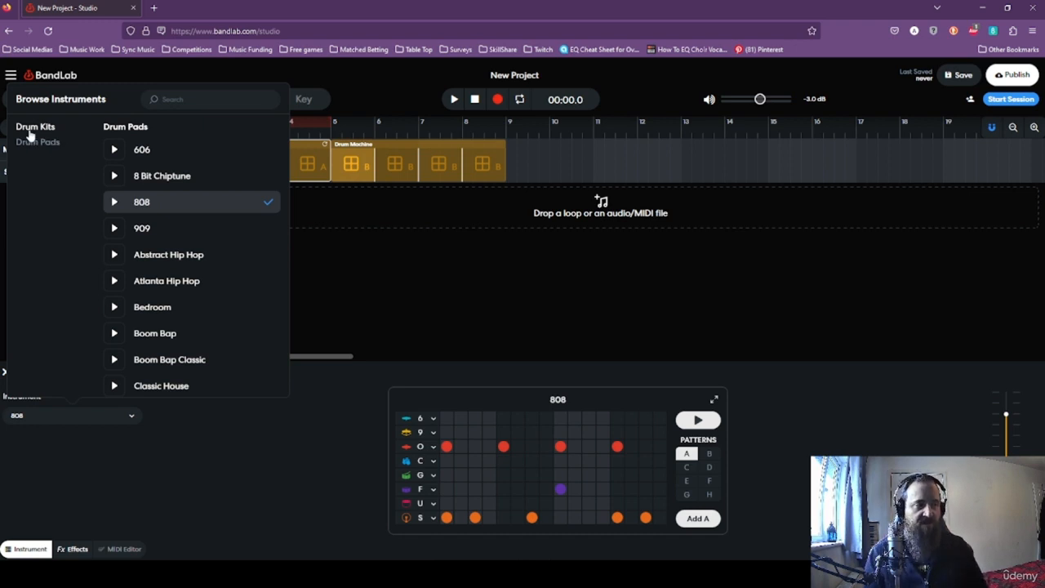
{"action": "left_click", "coordinate": [31, 128]}
{"action": "left_click", "coordinate": [31, 129]}
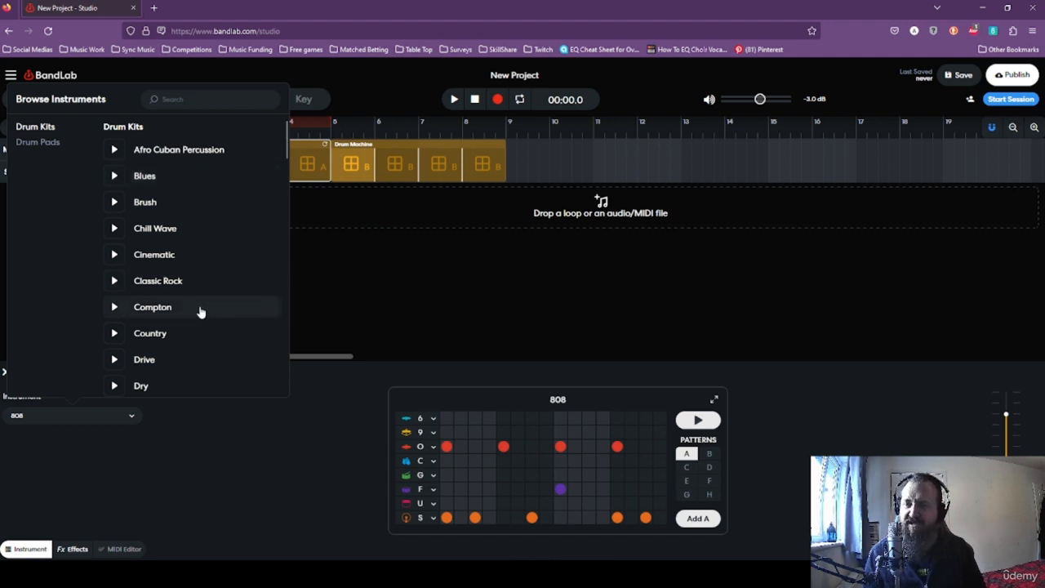
{"action": "left_click", "coordinate": [43, 143]}
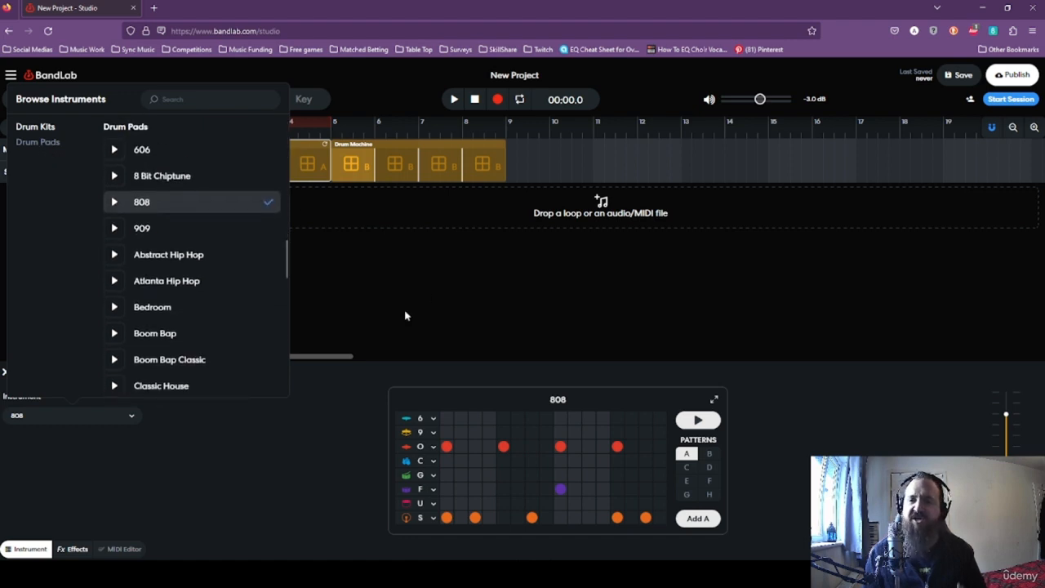
{"action": "scroll", "coordinate": [233, 286], "scroll_direction": "down", "scroll_amount": 1}
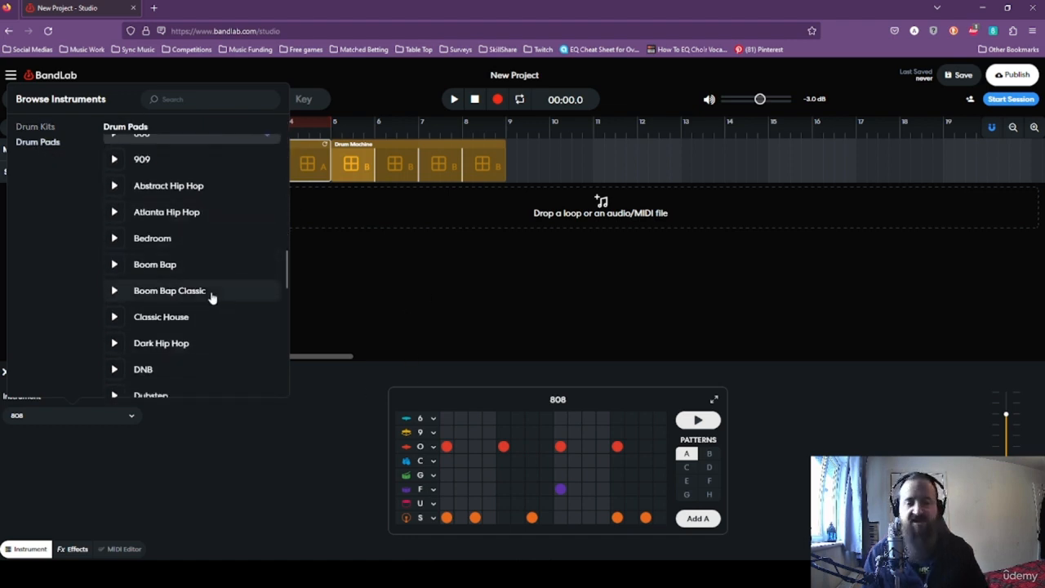
{"action": "scroll", "coordinate": [210, 295], "scroll_direction": "down", "scroll_amount": 3}
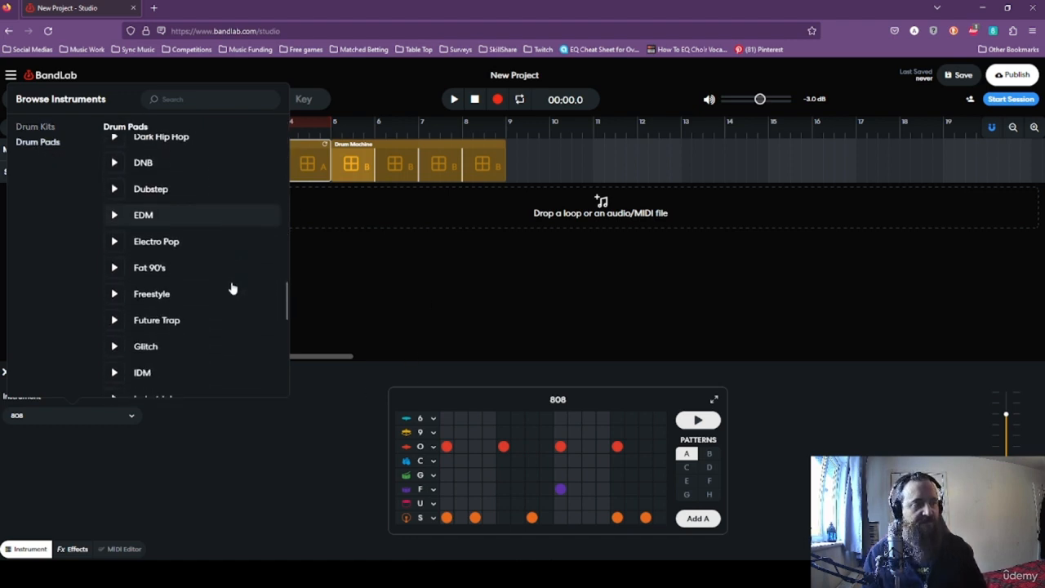
{"action": "scroll", "coordinate": [209, 273], "scroll_direction": "down", "scroll_amount": 3}
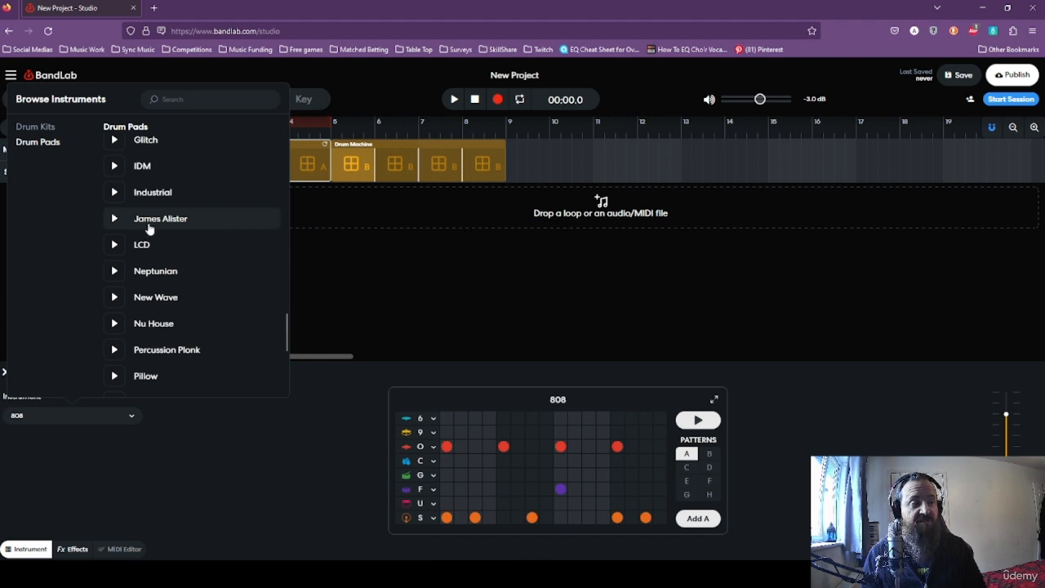
Audition the Dry and Hard Rock drum kits, and set the drum machine's instrument to Hard Rock.
{"action": "left_click", "coordinate": [38, 126]}
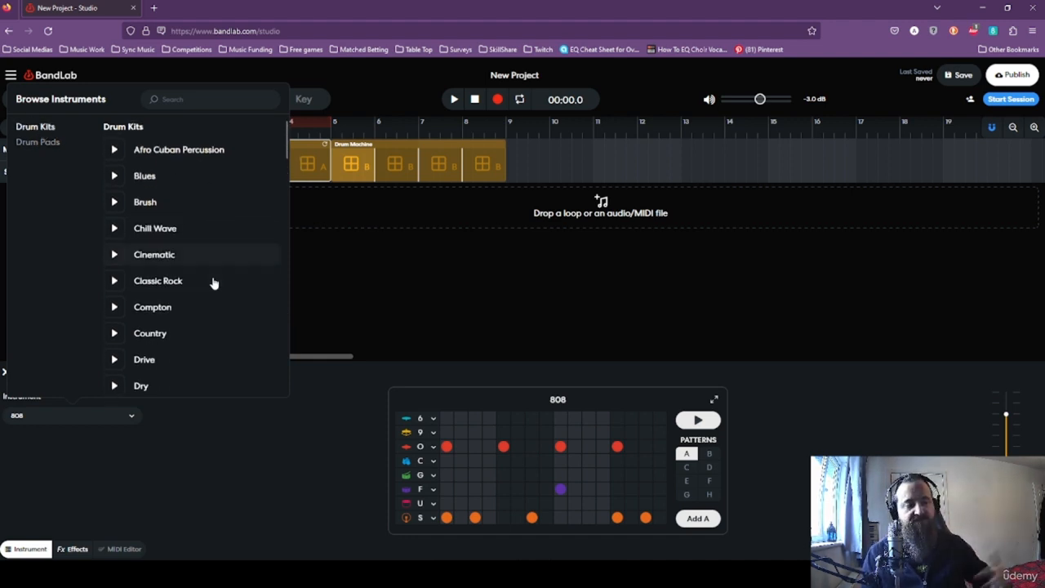
{"action": "scroll", "coordinate": [193, 299], "scroll_direction": "down", "scroll_amount": 1}
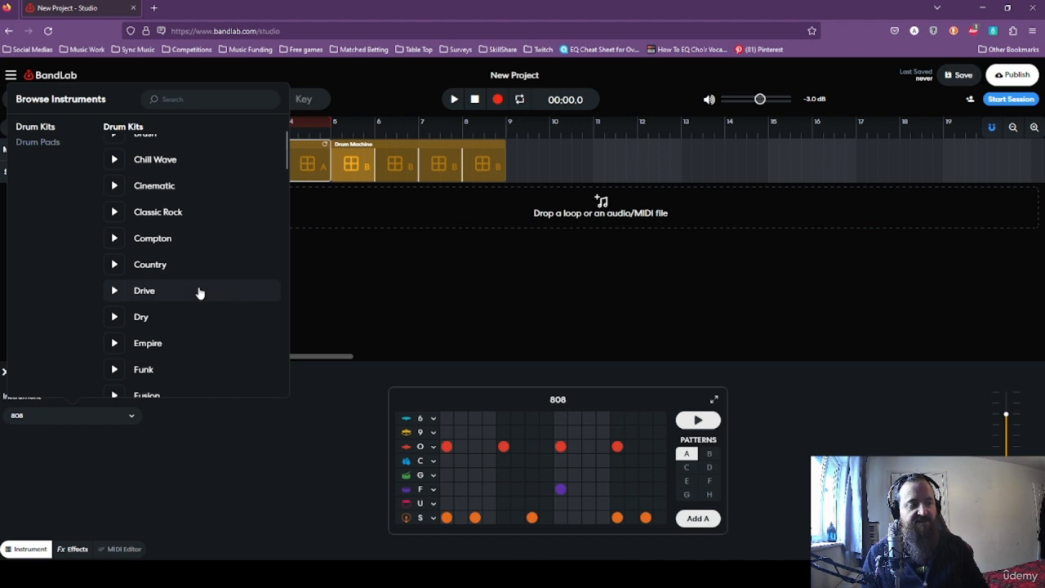
{"action": "left_click", "coordinate": [114, 293]}
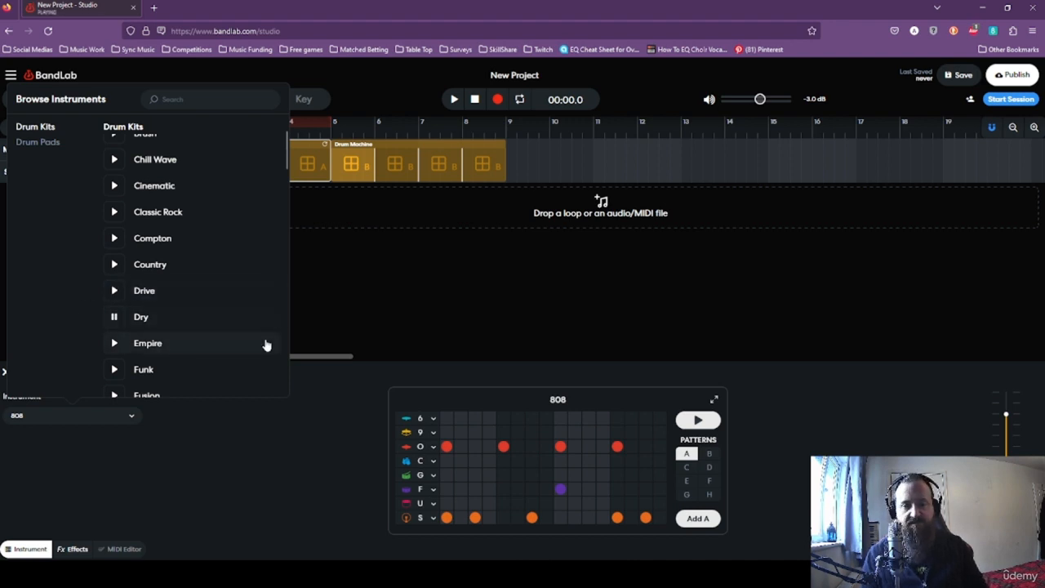
{"action": "scroll", "coordinate": [171, 285], "scroll_direction": "down", "scroll_amount": 1}
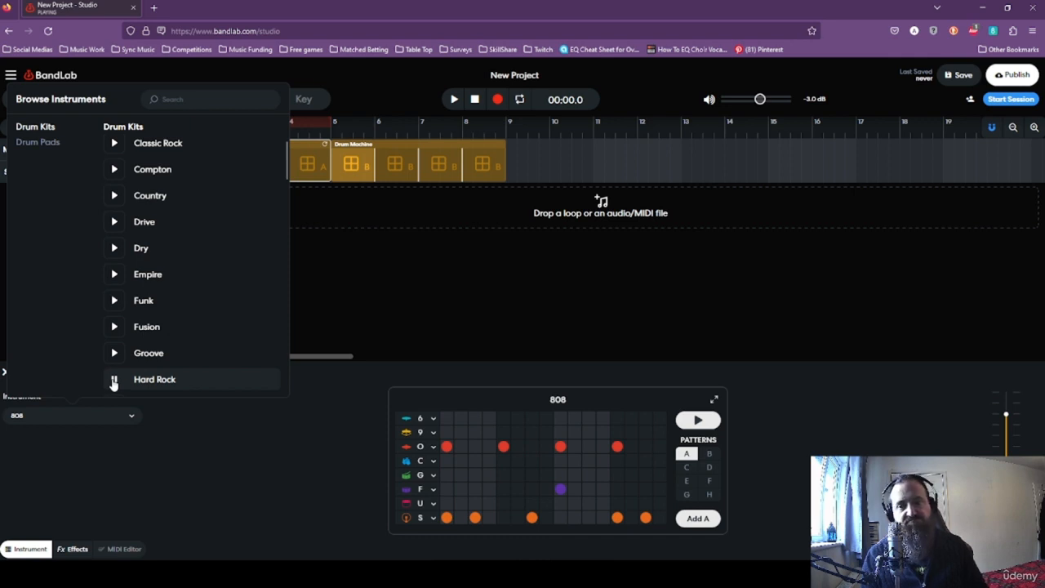
{"action": "left_click", "coordinate": [204, 383]}
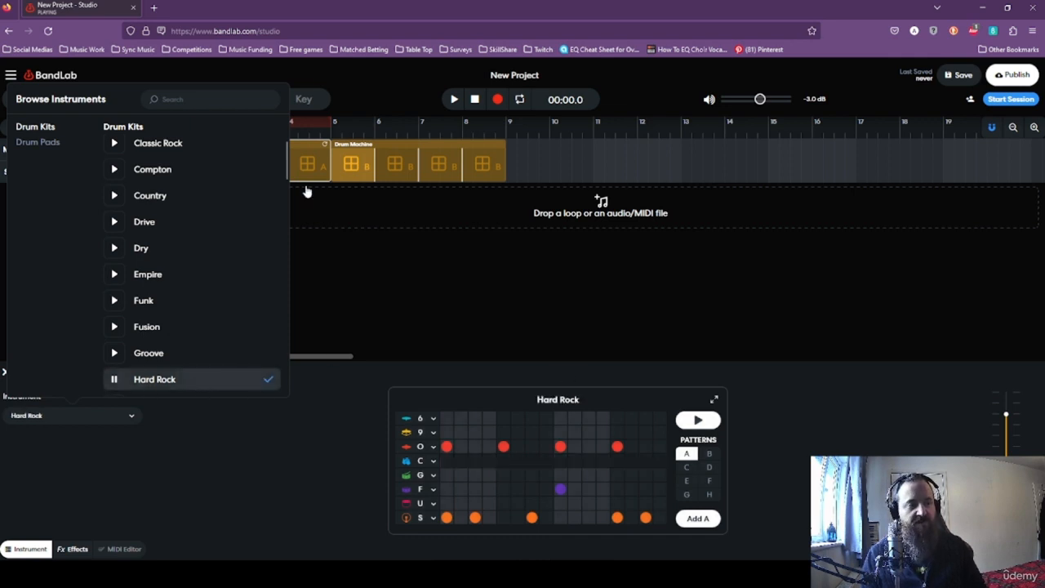
{"action": "left_click", "coordinate": [332, 457]}
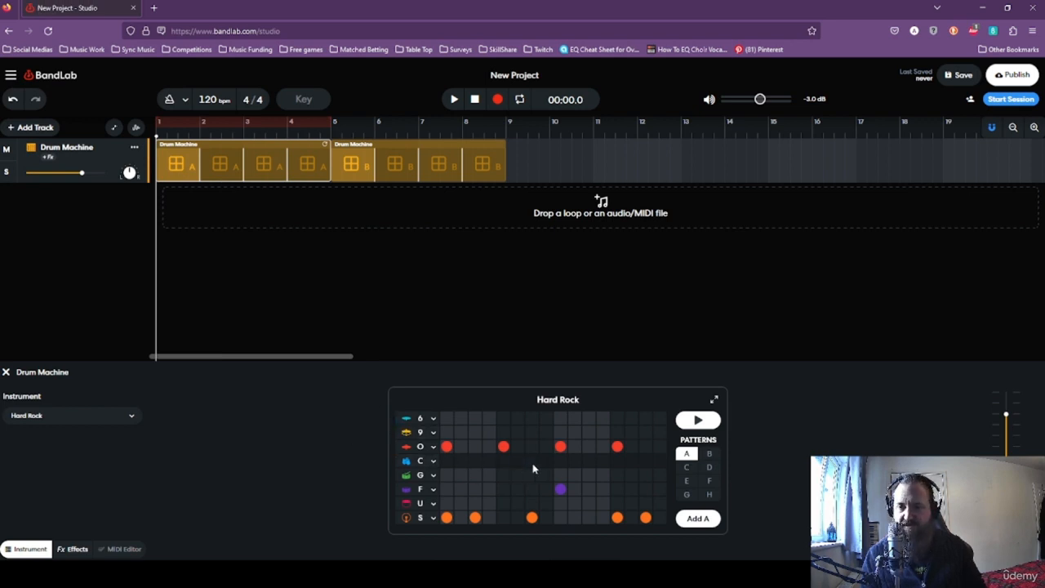
Reassign the Clap row to Cowbell, move pattern A's row O hits on steps 1, 5, 9 and 13 onto it, and preview.
{"action": "left_click", "coordinate": [420, 461]}
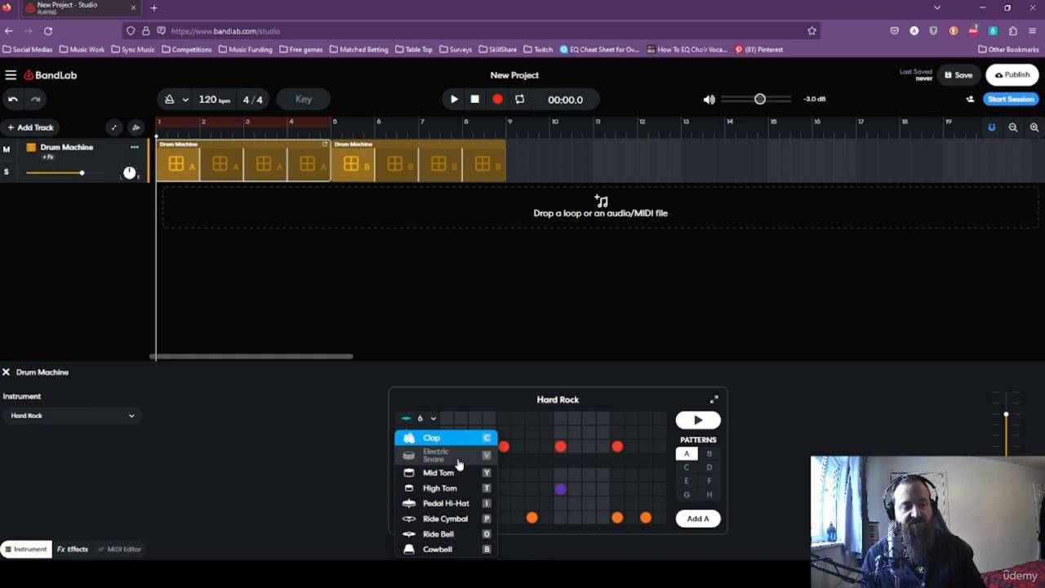
{"action": "left_click", "coordinate": [439, 534]}
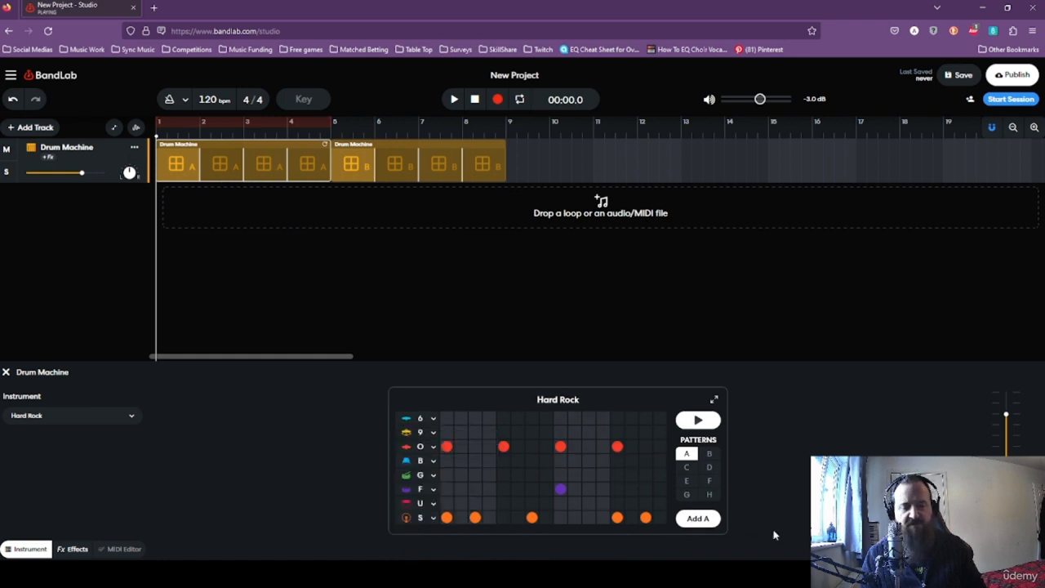
{"action": "left_click", "coordinate": [503, 460]}
{"action": "left_click", "coordinate": [618, 461]}
{"action": "left_click", "coordinate": [618, 447]}
{"action": "left_click", "coordinate": [504, 446]}
{"action": "left_click", "coordinate": [447, 446]}
{"action": "left_click", "coordinate": [704, 420]}
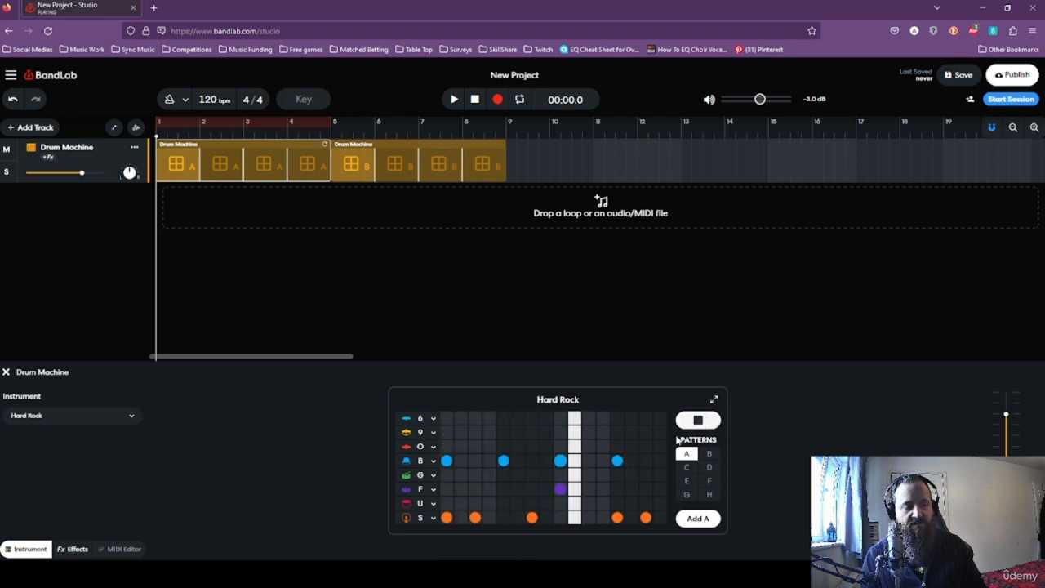
Move pattern A's cowbell hits on steps 1, 5, 9 and 13 back to row O, and add a row 9 hit on step 2.
{"action": "left_click", "coordinate": [446, 446]}
{"action": "left_click", "coordinate": [504, 446]}
{"action": "left_click", "coordinate": [560, 446]}
{"action": "left_click", "coordinate": [617, 446]}
{"action": "left_click", "coordinate": [618, 460]}
{"action": "left_click", "coordinate": [560, 461]}
{"action": "left_click", "coordinate": [504, 460]}
{"action": "left_click", "coordinate": [447, 461]}
{"action": "left_click", "coordinate": [461, 432]}
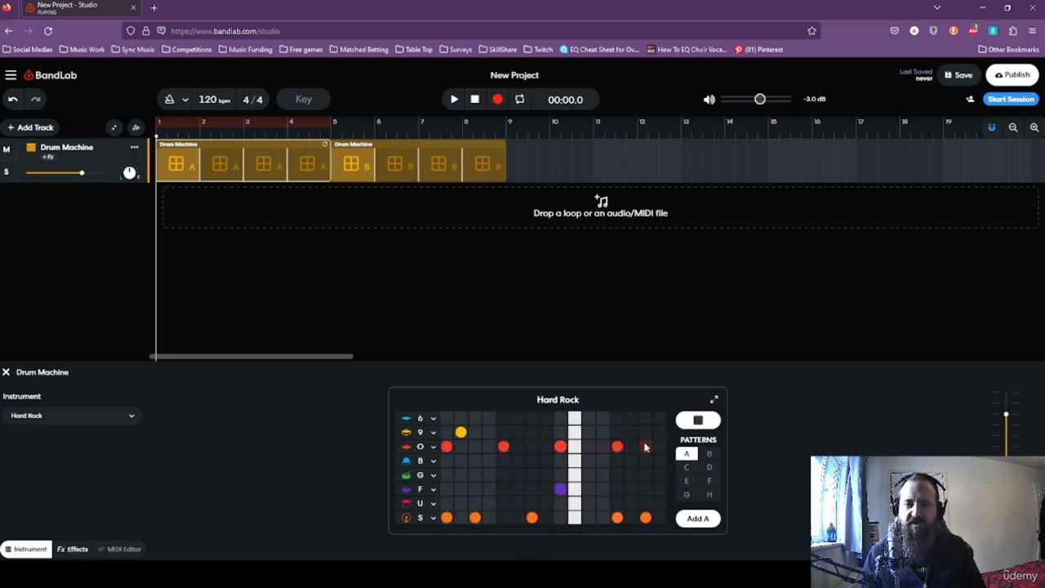
Try the LoFi and Drive kits with pattern A, set the instrument to Dry, and stop the preview.
{"action": "left_click", "coordinate": [81, 417]}
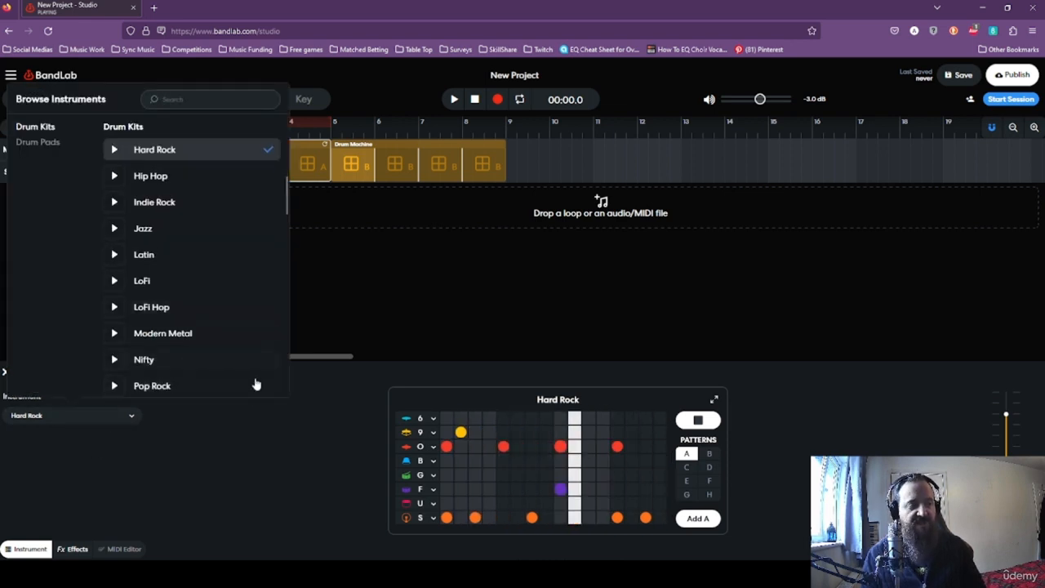
{"action": "left_click", "coordinate": [169, 284]}
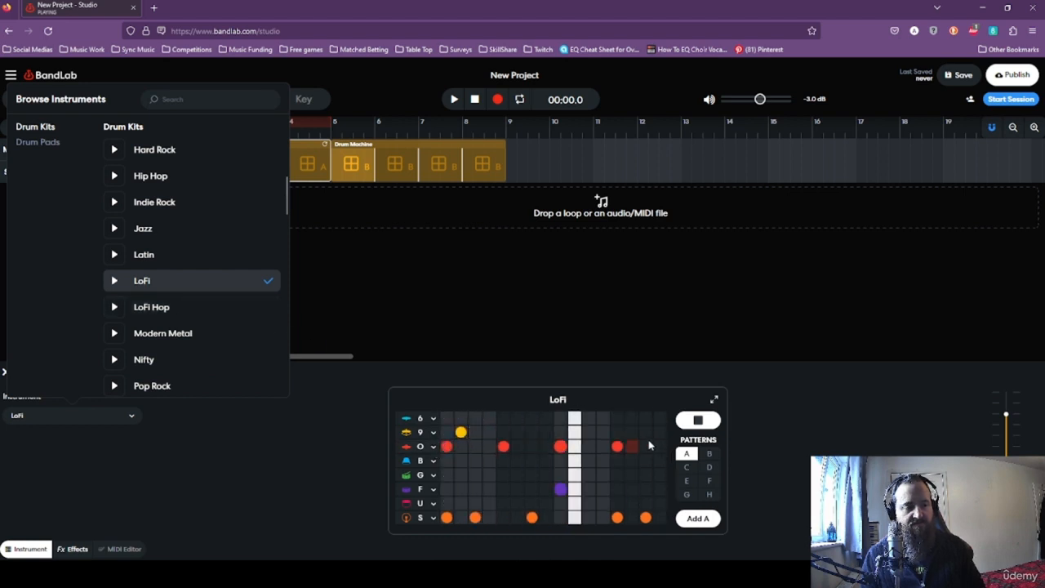
{"action": "scroll", "coordinate": [191, 248], "scroll_direction": "up", "scroll_amount": 1}
{"action": "scroll", "coordinate": [190, 237], "scroll_direction": "up", "scroll_amount": 4}
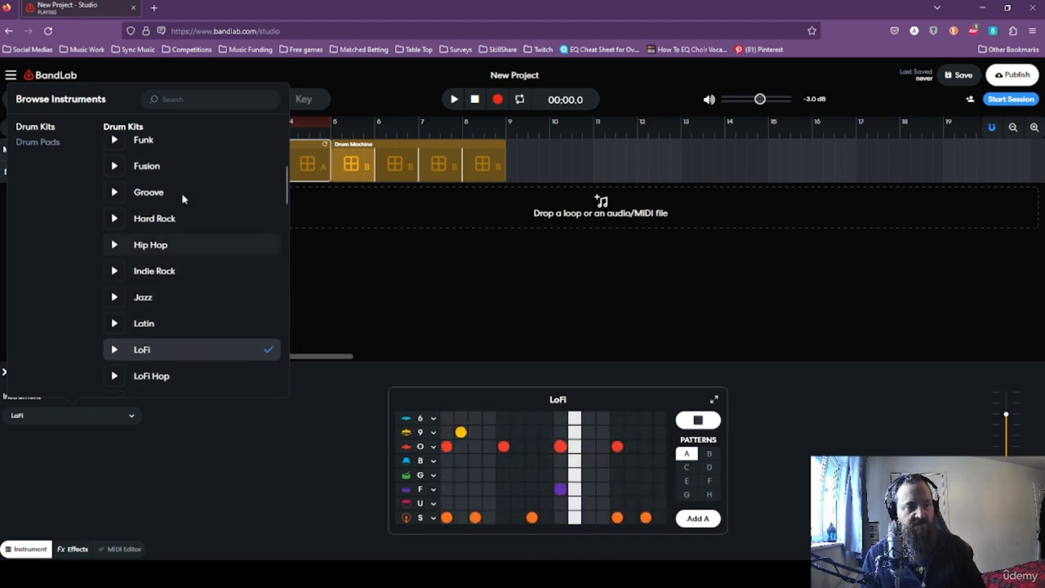
{"action": "left_click", "coordinate": [175, 201]}
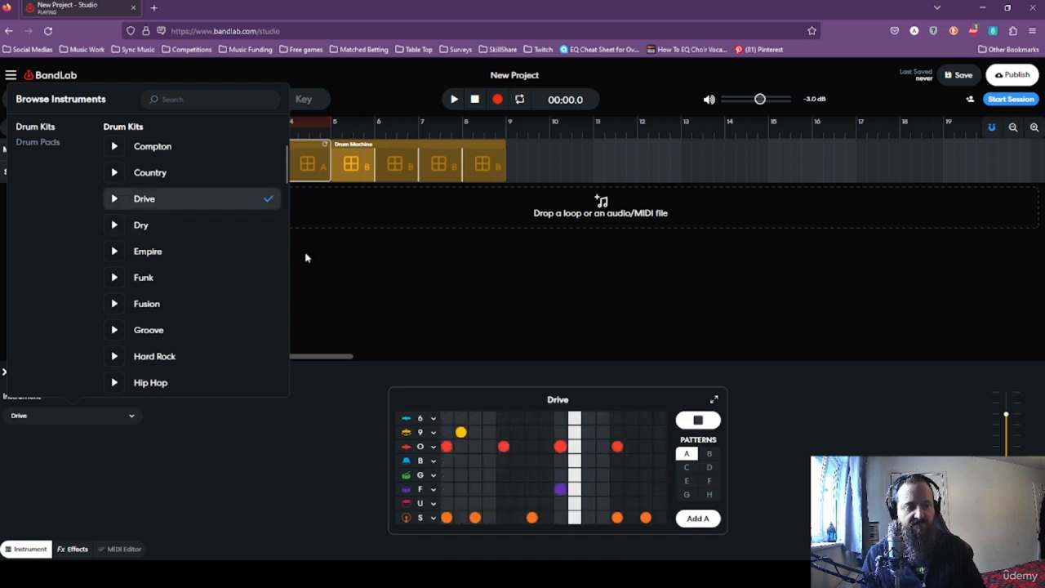
{"action": "left_click", "coordinate": [177, 225]}
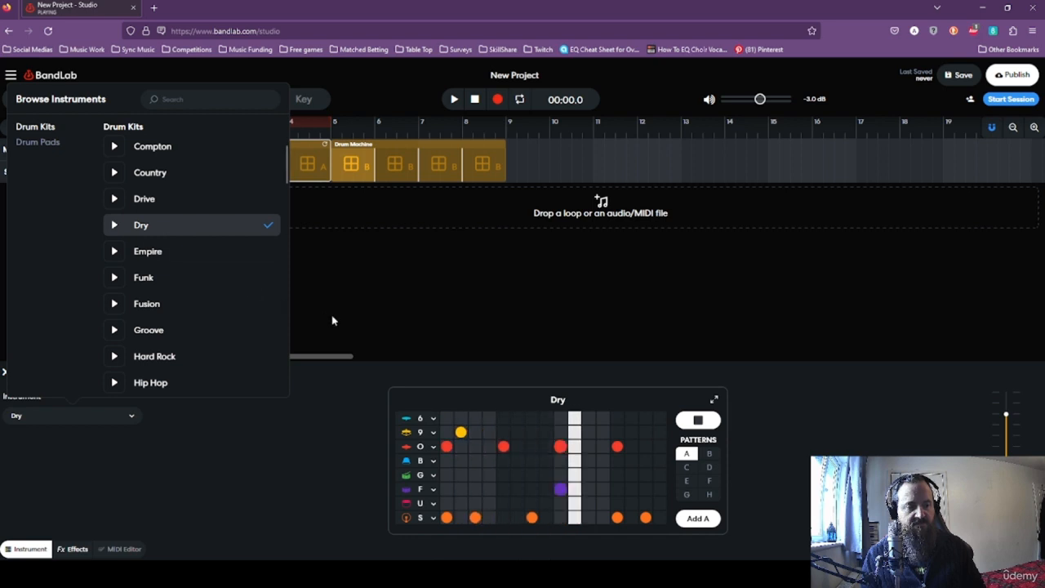
{"action": "left_click", "coordinate": [332, 502]}
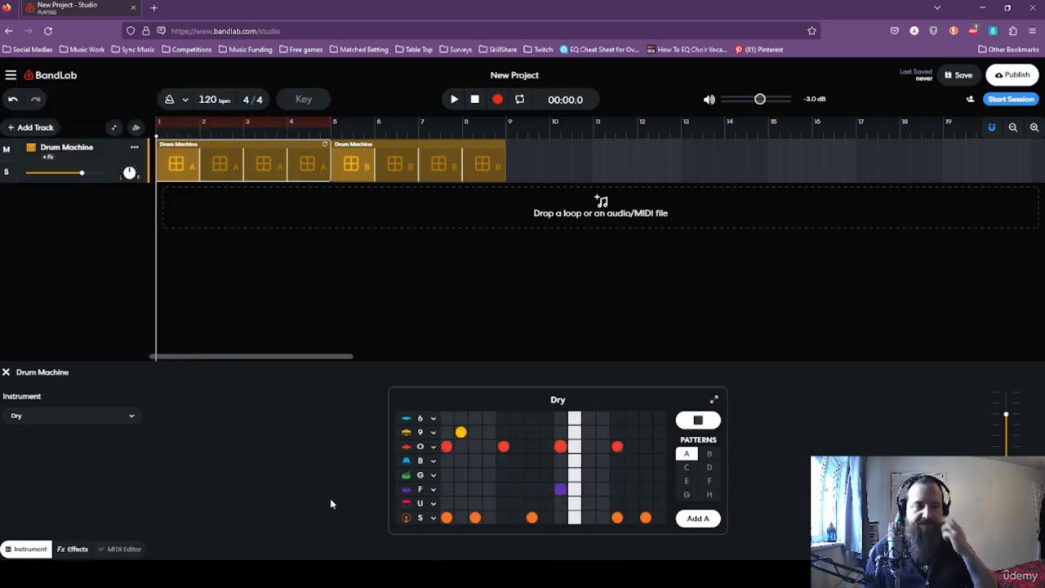
{"action": "left_click", "coordinate": [698, 420]}
Switch the drum machine to pattern B and clear all of its hits.
{"action": "left_click", "coordinate": [709, 453]}
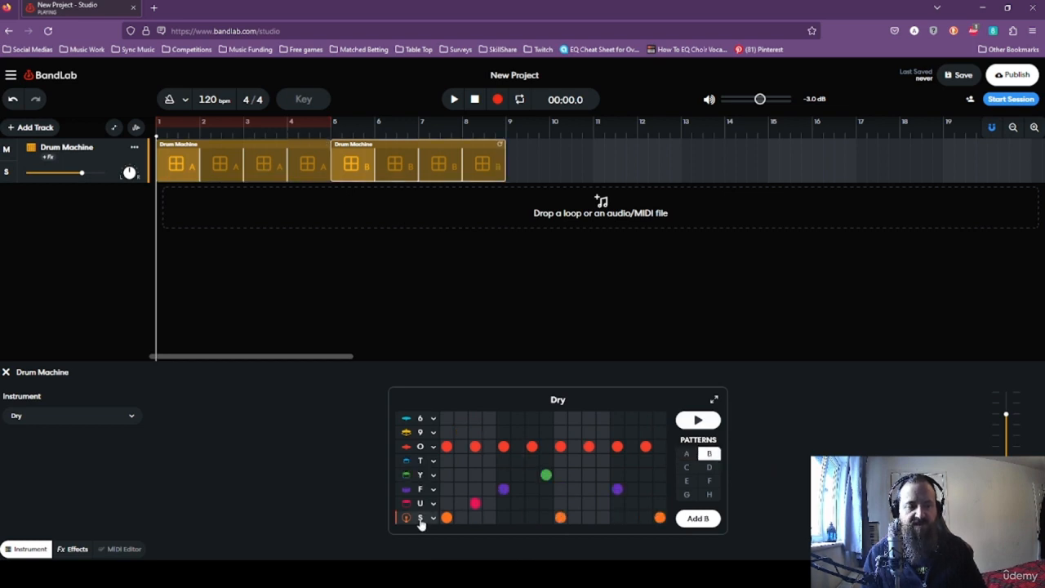
{"action": "right_click", "coordinate": [485, 470]}
{"action": "left_click", "coordinate": [502, 482]}
Try painting hits along row O and freehand over rows T to S of pattern B, and clear the pattern.
{"action": "left_click_drag", "start_coordinate": [443, 449], "coordinate": [661, 447]}
{"action": "right_click", "coordinate": [497, 470]}
{"action": "left_click", "coordinate": [513, 482]}
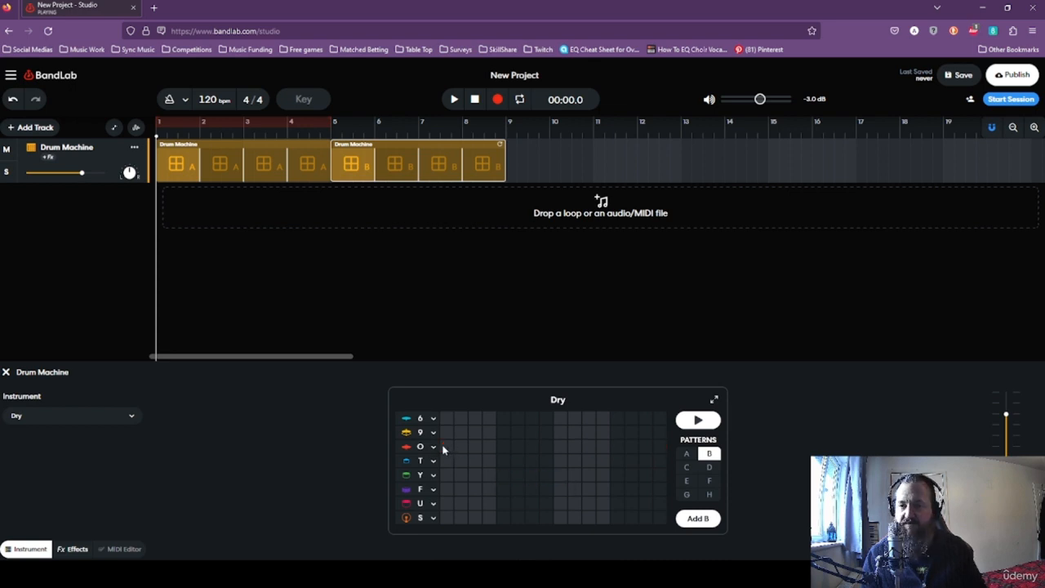
{"action": "left_click_drag", "start_coordinate": [442, 448], "coordinate": [621, 450]}
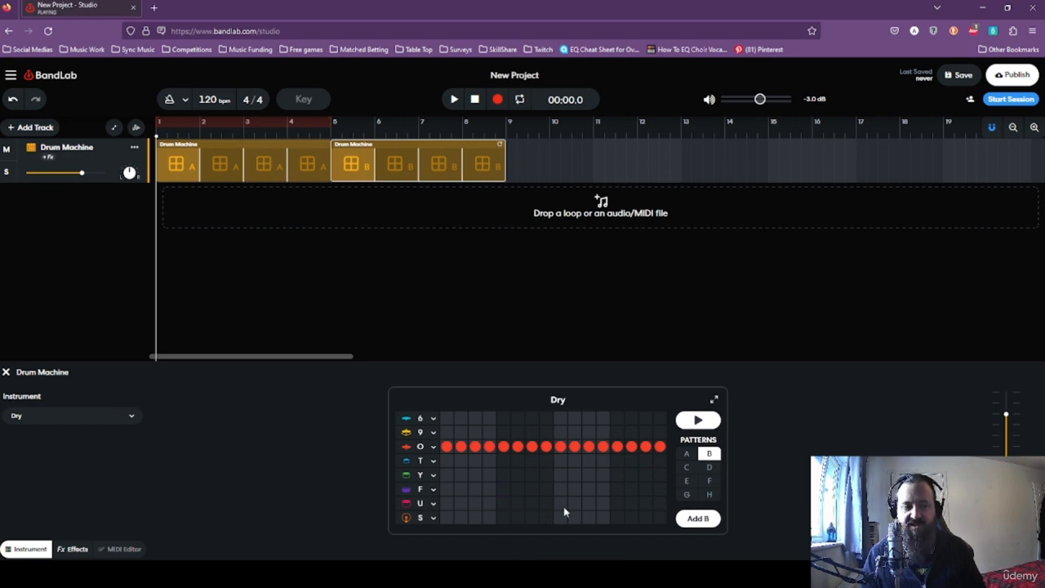
{"action": "mouse_move", "coordinate": [549, 486]}
{"action": "left_mouse_down"}
{"action": "mouse_move", "coordinate": [451, 516]}
{"action": "mouse_move", "coordinate": [645, 501]}
{"action": "left_mouse_up"}
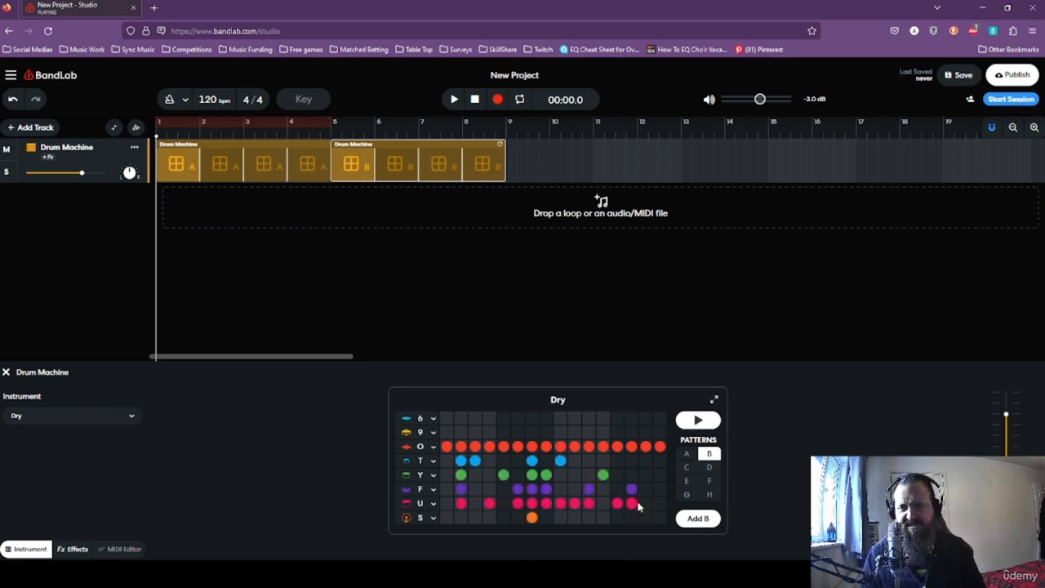
{"action": "right_click", "coordinate": [631, 445]}
{"action": "left_click", "coordinate": [655, 449]}
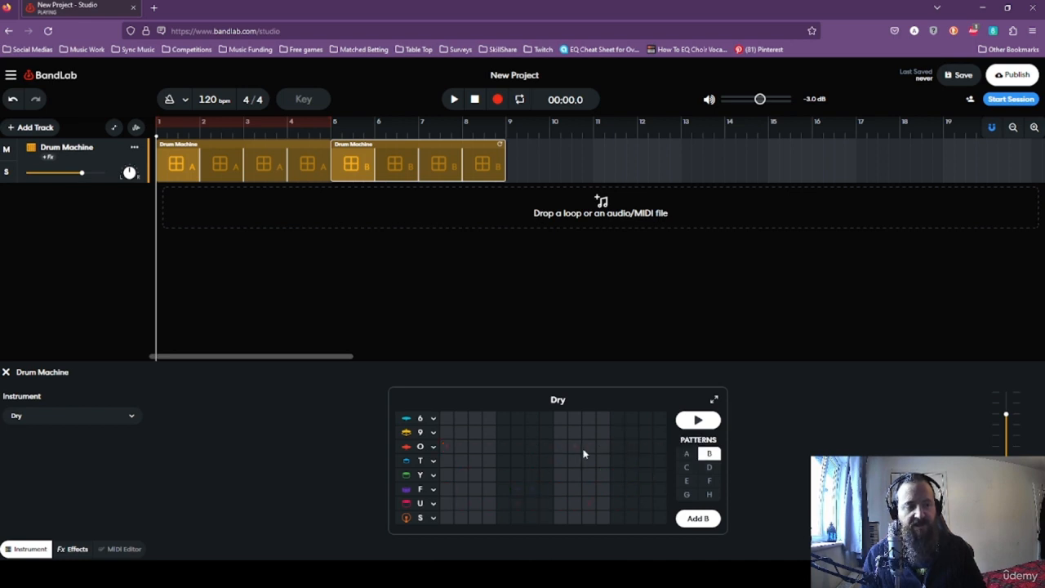
Fill all 16 steps of all eight rows in pattern B, and preview the pattern.
{"action": "left_click", "coordinate": [449, 420]}
{"action": "left_click", "coordinate": [460, 418]}
{"action": "mouse_move", "coordinate": [535, 416]}
{"action": "left_mouse_down"}
{"action": "mouse_move", "coordinate": [664, 419]}
{"action": "mouse_move", "coordinate": [434, 431]}
{"action": "mouse_move", "coordinate": [662, 434]}
{"action": "mouse_move", "coordinate": [604, 446]}
{"action": "left_mouse_up"}
{"action": "mouse_move", "coordinate": [455, 450]}
{"action": "left_mouse_down"}
{"action": "mouse_move", "coordinate": [476, 462]}
{"action": "mouse_move", "coordinate": [653, 460]}
{"action": "mouse_move", "coordinate": [628, 479]}
{"action": "mouse_move", "coordinate": [450, 490]}
{"action": "mouse_move", "coordinate": [663, 495]}
{"action": "mouse_move", "coordinate": [448, 503]}
{"action": "mouse_move", "coordinate": [480, 518]}
{"action": "mouse_move", "coordinate": [665, 517]}
{"action": "mouse_move", "coordinate": [539, 523]}
{"action": "left_mouse_up"}
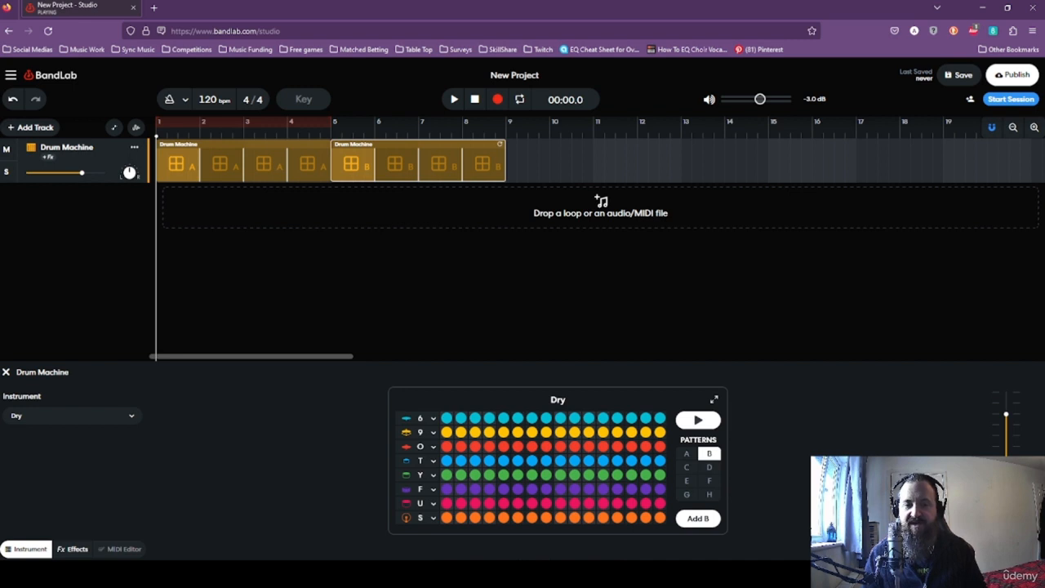
{"action": "left_click", "coordinate": [702, 421]}
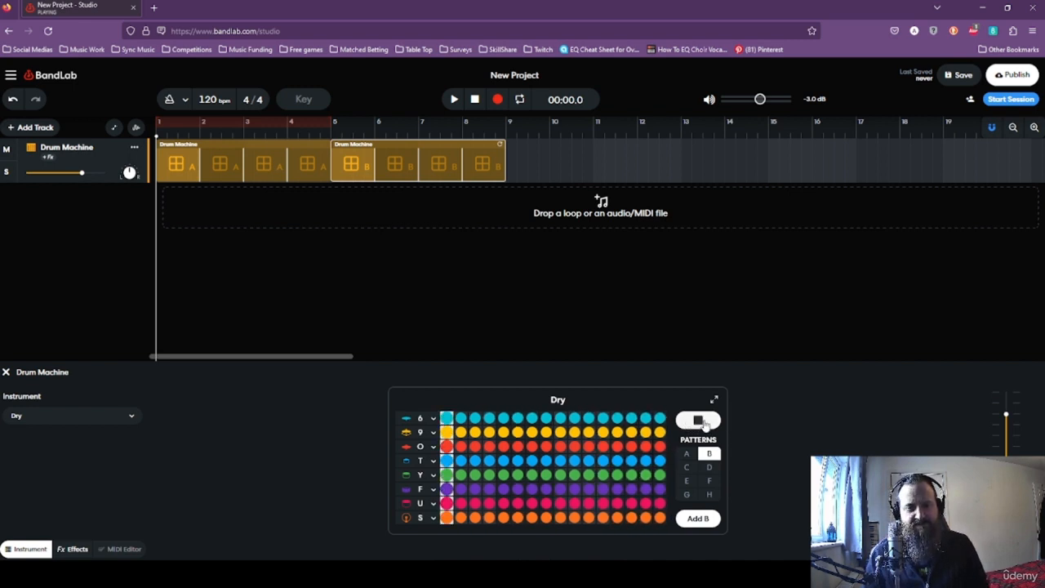
{"action": "left_click", "coordinate": [704, 421]}
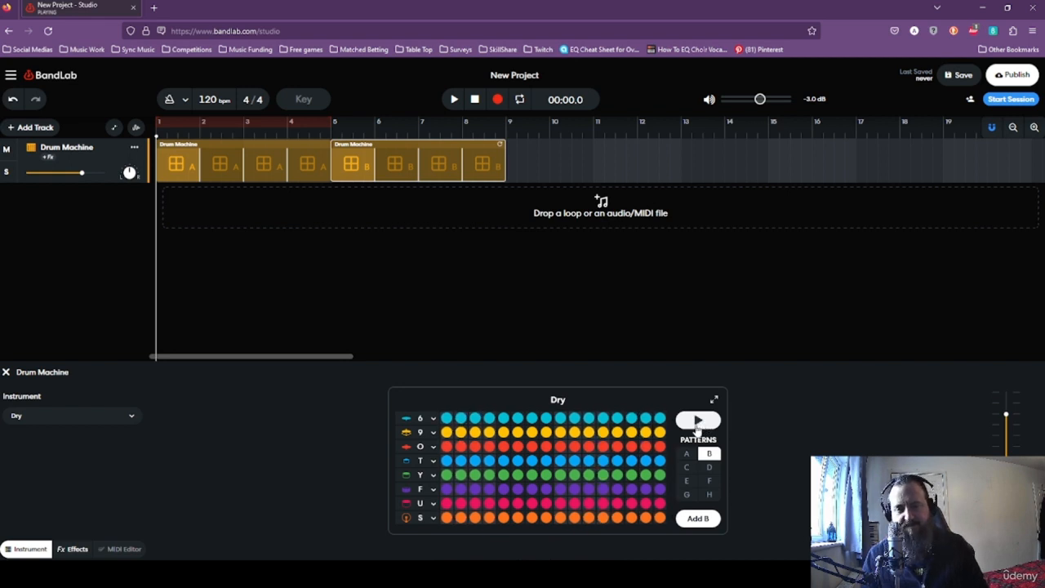
Clear pattern B, draw the letters HI with hits across its eight rows, and preview the pattern.
{"action": "right_click", "coordinate": [574, 478]}
{"action": "left_click", "coordinate": [588, 492]}
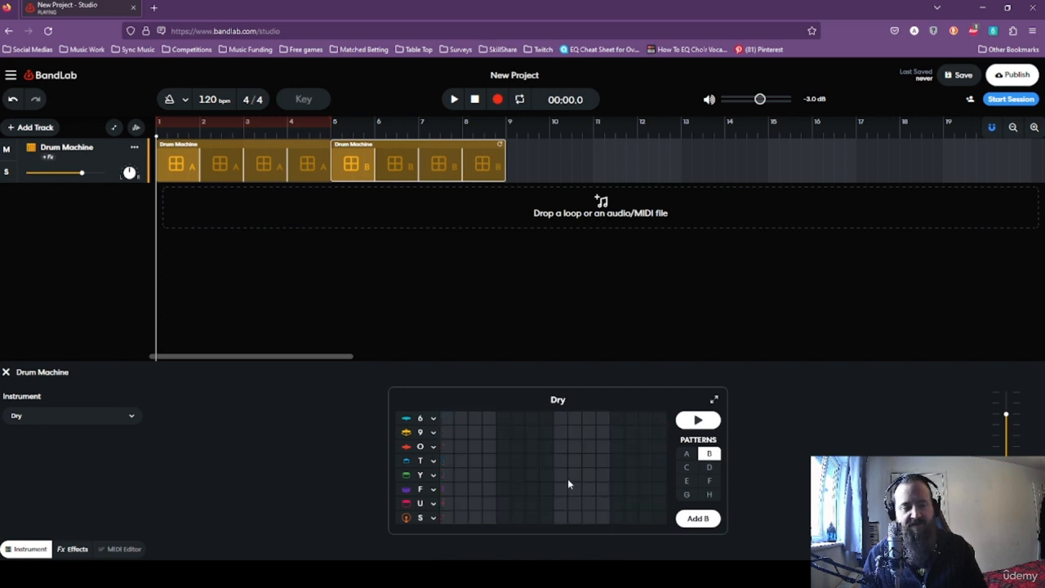
{"action": "left_click_drag", "start_coordinate": [447, 418], "coordinate": [447, 503]}
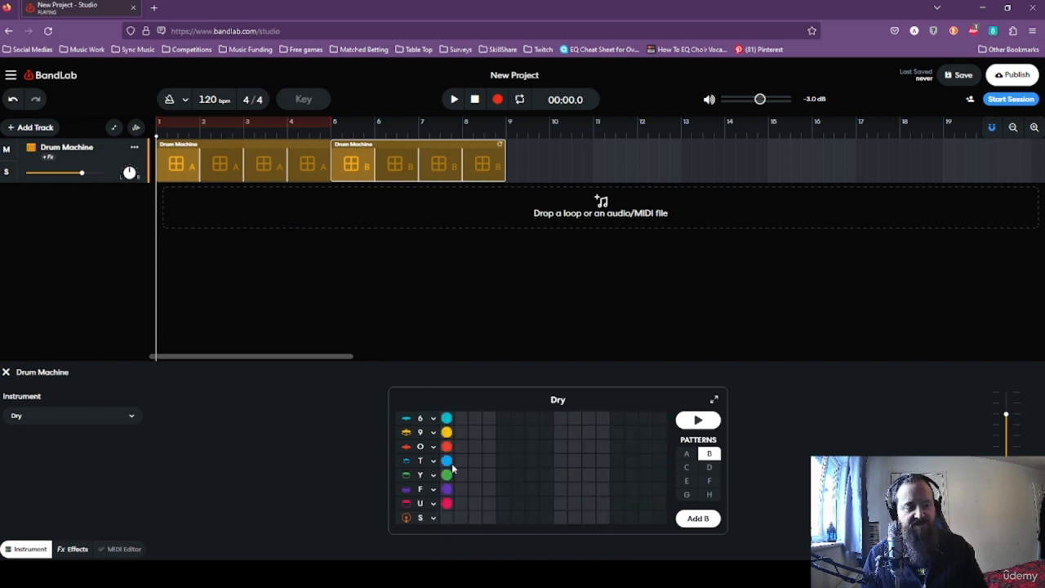
{"action": "mouse_move", "coordinate": [458, 465]}
{"action": "left_mouse_down"}
{"action": "mouse_move", "coordinate": [506, 478]}
{"action": "mouse_move", "coordinate": [518, 420]}
{"action": "mouse_move", "coordinate": [501, 515]}
{"action": "left_mouse_up"}
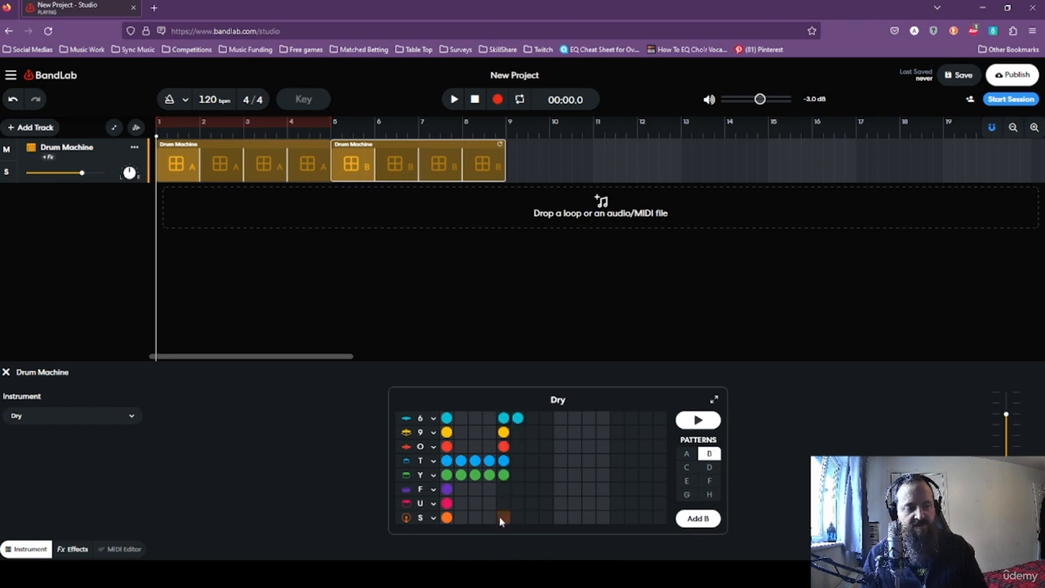
{"action": "left_click", "coordinate": [519, 418]}
{"action": "left_click_drag", "start_coordinate": [560, 418], "coordinate": [631, 418]}
{"action": "left_click_drag", "start_coordinate": [590, 447], "coordinate": [588, 476]}
{"action": "mouse_move", "coordinate": [561, 518]}
{"action": "left_mouse_down"}
{"action": "mouse_move", "coordinate": [604, 519]}
{"action": "mouse_move", "coordinate": [600, 468]}
{"action": "left_mouse_up"}
{"action": "left_click", "coordinate": [631, 517]}
{"action": "left_click", "coordinate": [704, 420]}
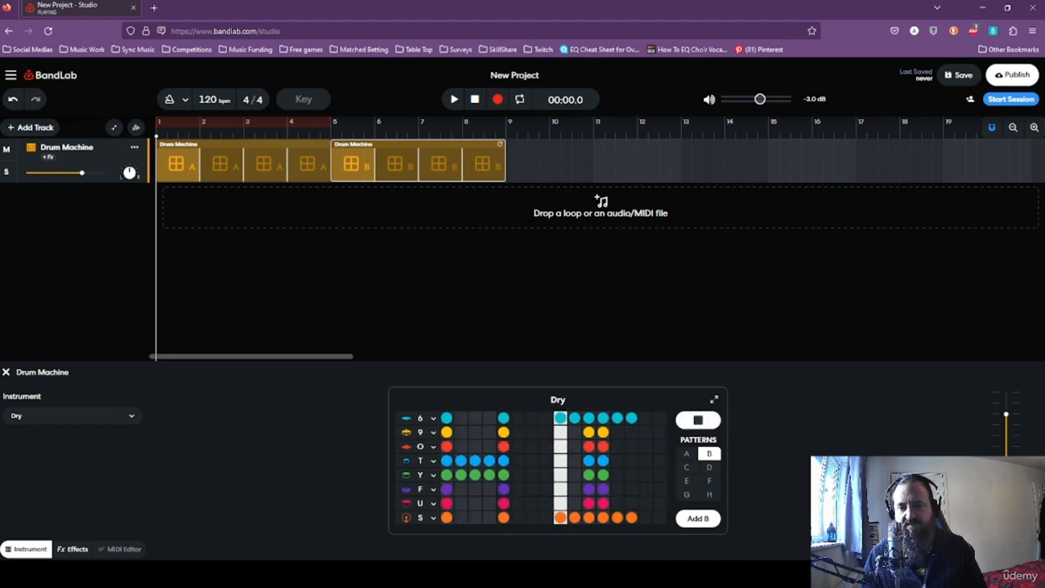
{"action": "left_click", "coordinate": [700, 421]}
Clear pattern B and fill all 16 steps of row O.
{"action": "right_click", "coordinate": [537, 454]}
{"action": "left_click", "coordinate": [548, 463]}
{"action": "left_click_drag", "start_coordinate": [447, 444], "coordinate": [661, 448]}
Add hits on row S at steps 1, 3, 6, 7, 8 and 13 and on row F at steps 9 and 15, and preview pattern B.
{"action": "left_click", "coordinate": [447, 518]}
{"action": "left_click", "coordinate": [475, 518]}
{"action": "left_click_drag", "start_coordinate": [531, 519], "coordinate": [547, 518]}
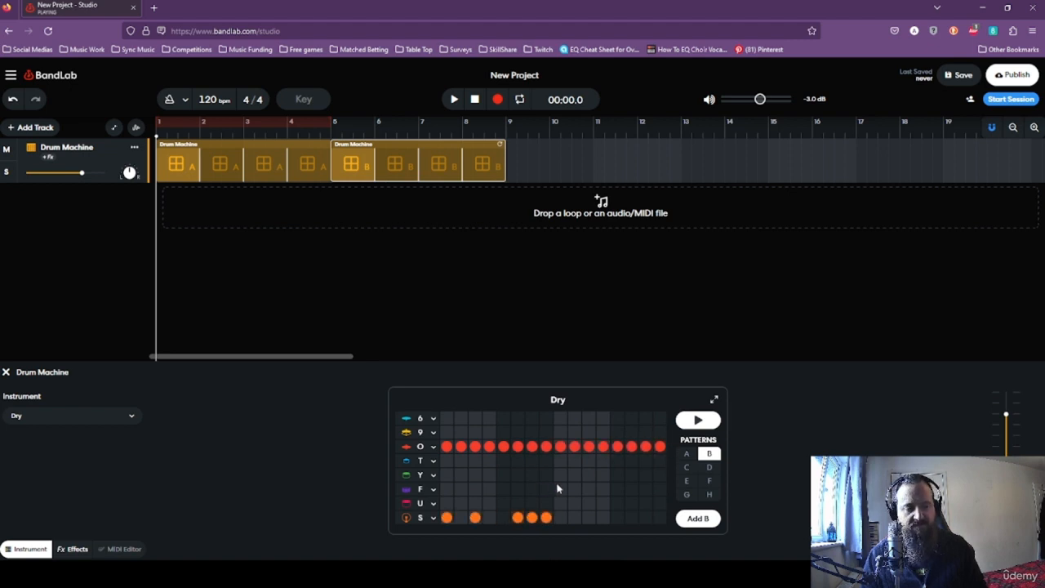
{"action": "left_click", "coordinate": [617, 517]}
{"action": "left_click", "coordinate": [646, 489]}
{"action": "left_click", "coordinate": [698, 420]}
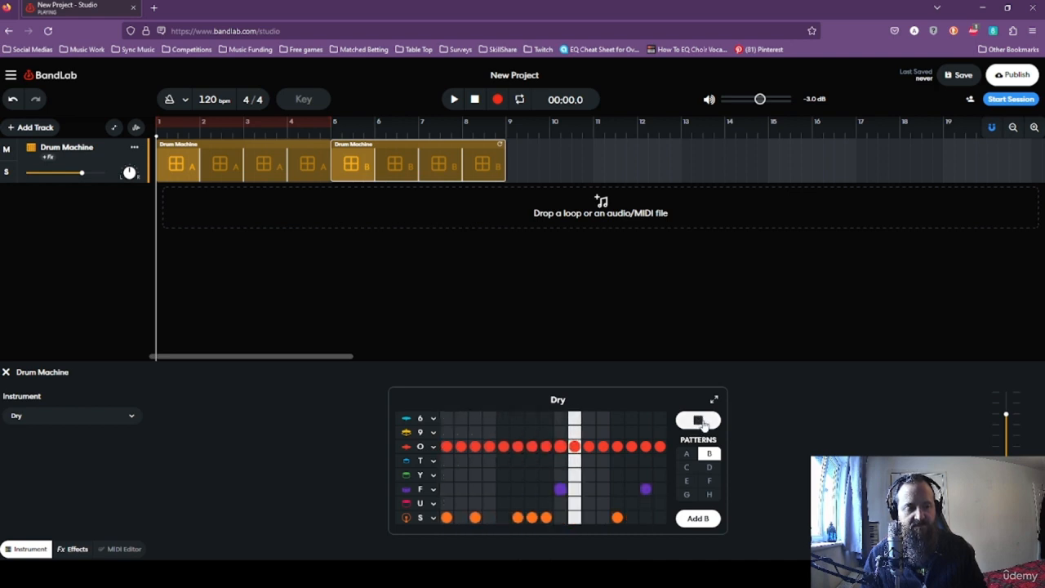
{"action": "left_click", "coordinate": [698, 419]}
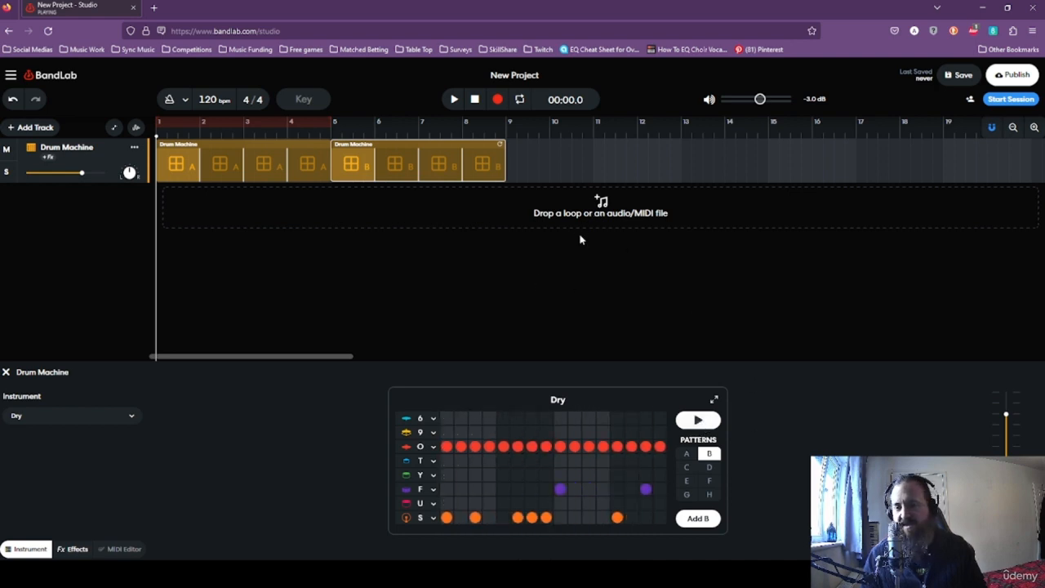
Play the arrangement from the start through the pattern A and pattern B regions, and stop playback.
{"action": "left_click", "coordinate": [454, 99]}
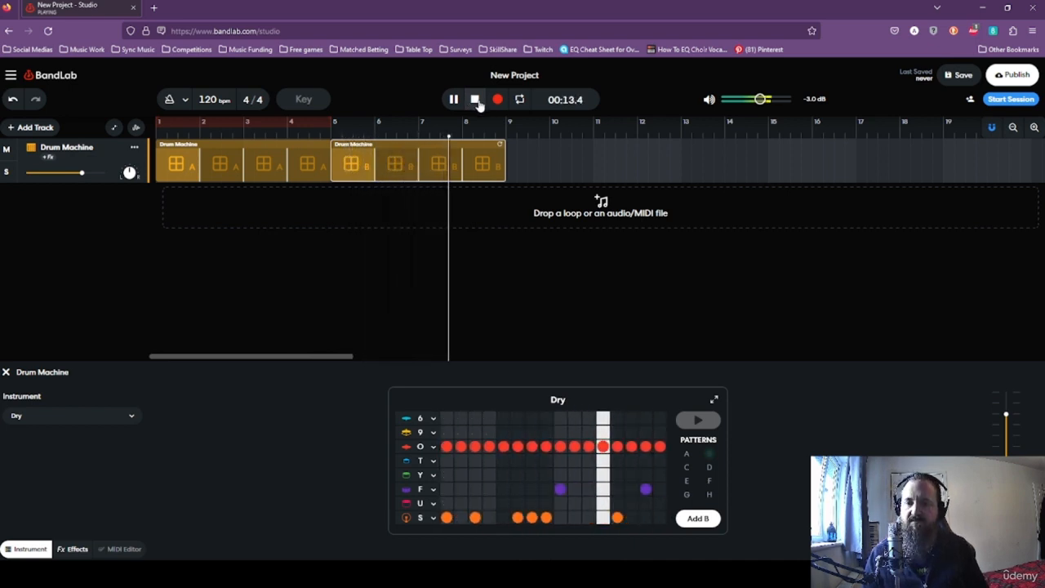
{"action": "left_click", "coordinate": [475, 99]}
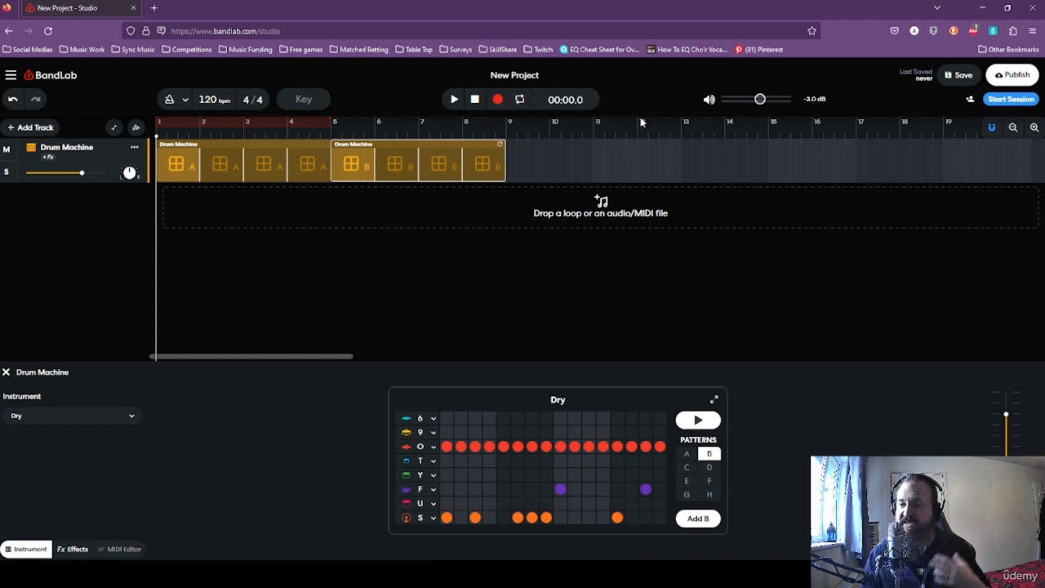
{"action": "left_click", "coordinate": [288, 158]}
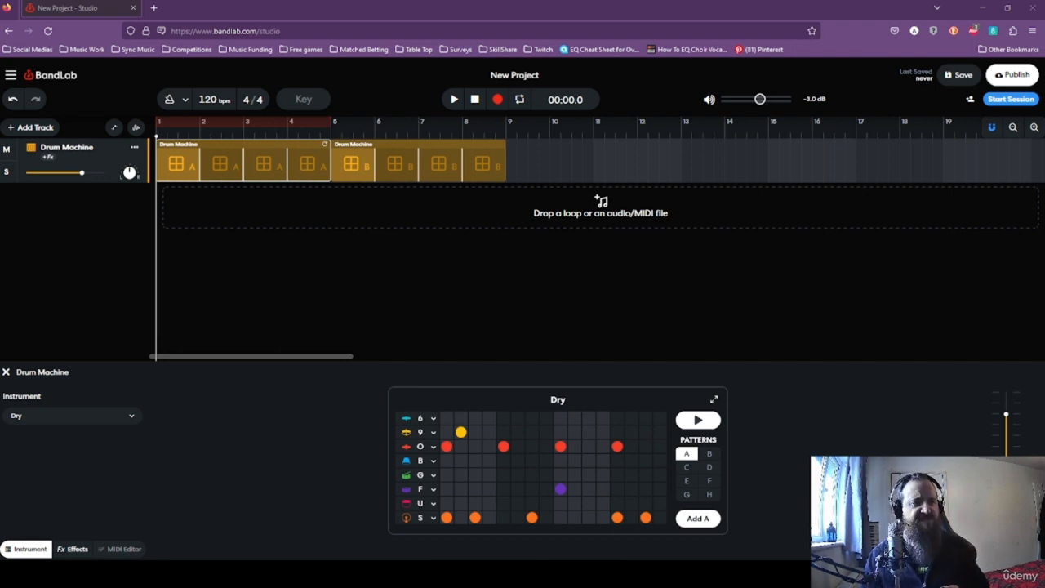
{"action": "left_click", "coordinate": [507, 132]}
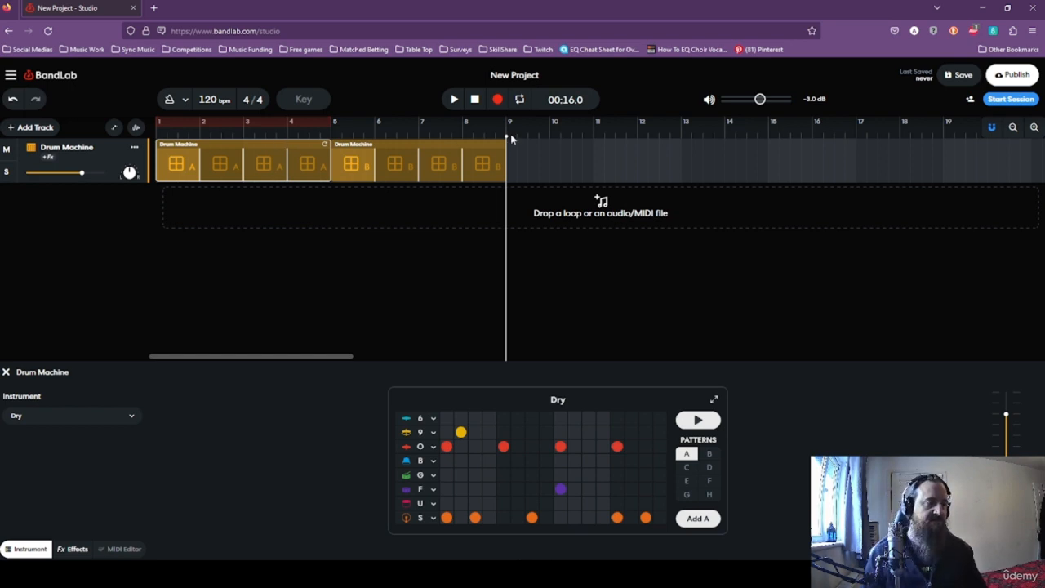
{"action": "left_click", "coordinate": [595, 180]}
{"action": "left_click", "coordinate": [418, 163]}
{"action": "left_click", "coordinate": [561, 166]}
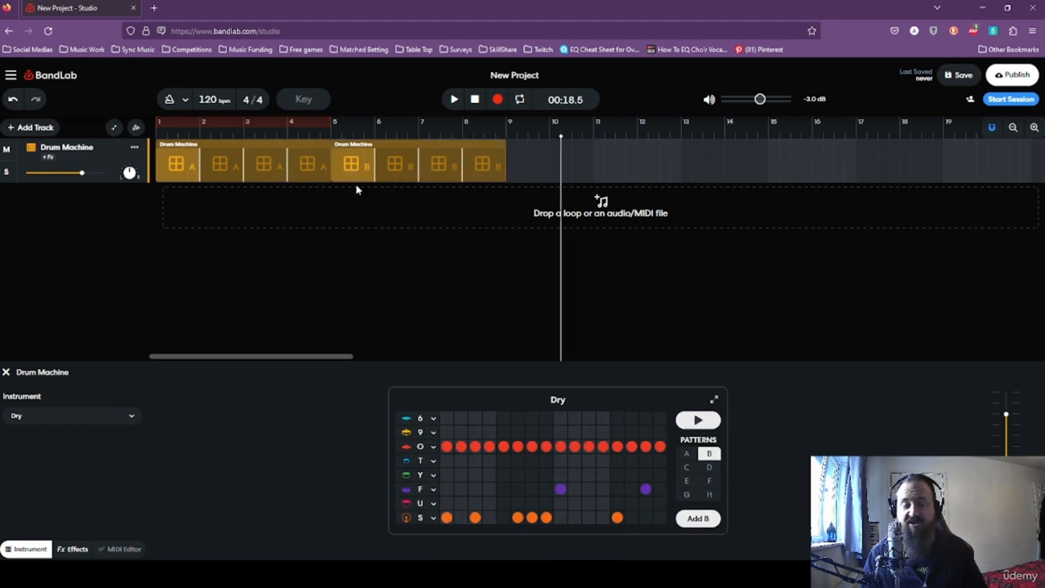
Move the pattern B region to start at bar 17, and return the pattern A region to bar 1 after shifting it.
{"action": "left_click_drag", "start_coordinate": [390, 164], "coordinate": [718, 163]}
{"action": "left_click_drag", "start_coordinate": [246, 166], "coordinate": [531, 169]}
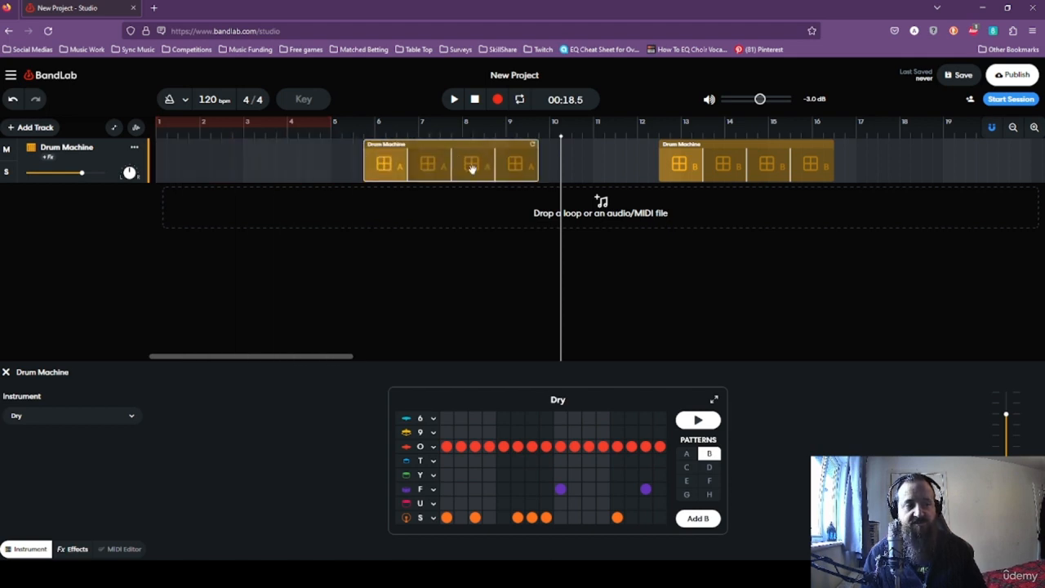
{"action": "left_click_drag", "start_coordinate": [465, 166], "coordinate": [257, 172]}
{"action": "left_click_drag", "start_coordinate": [739, 158], "coordinate": [849, 166]}
{"action": "left_click", "coordinate": [885, 166]}
{"action": "left_click_drag", "start_coordinate": [786, 161], "coordinate": [907, 153]}
{"action": "left_click", "coordinate": [309, 149]}
{"action": "left_click", "coordinate": [733, 172]}
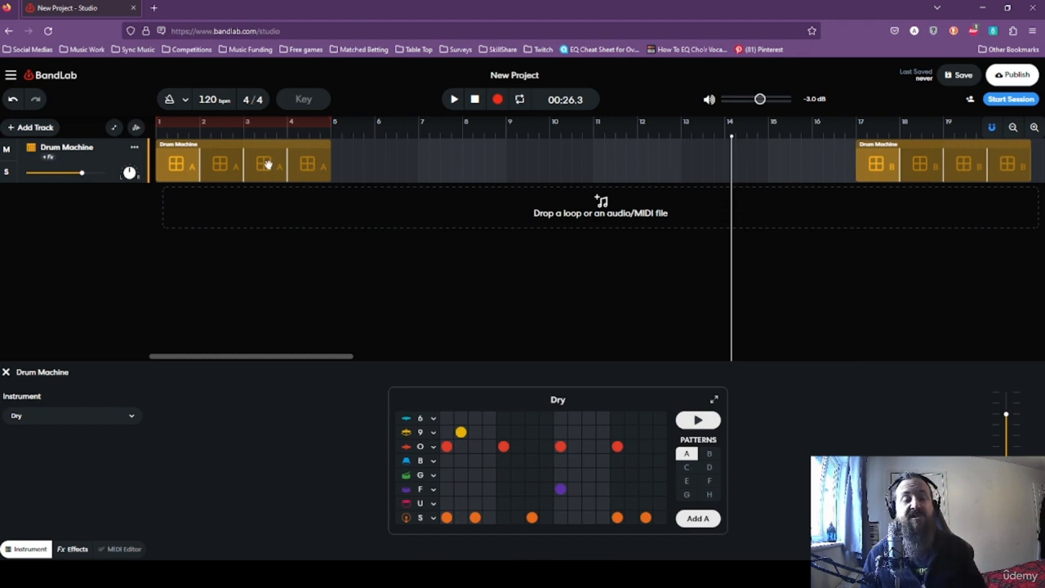
Loop the pattern A region out to bar 17 so it meets the pattern B region, and place the playhead there.
{"action": "left_click", "coordinate": [237, 170]}
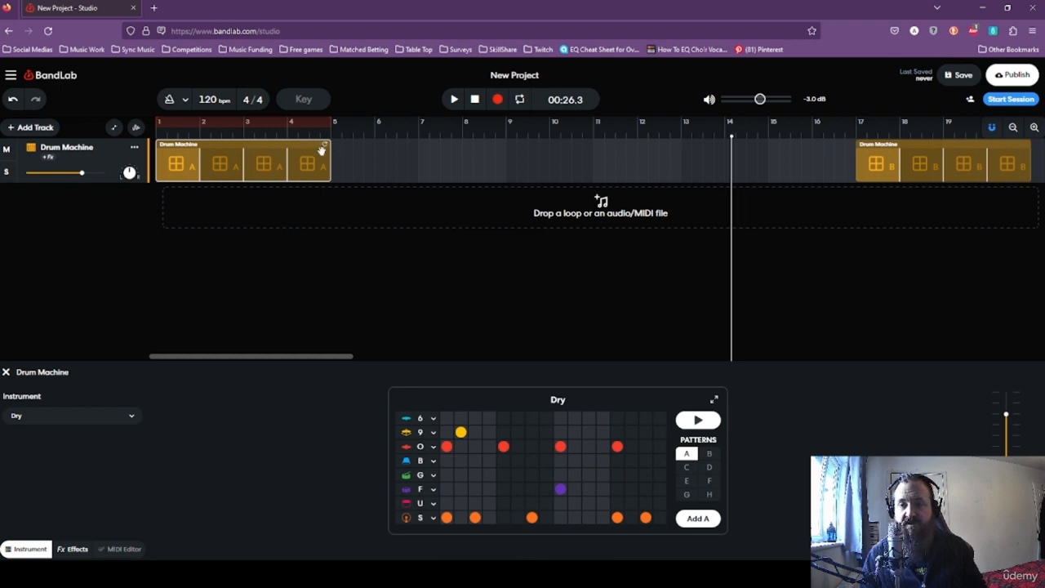
{"action": "left_click_drag", "start_coordinate": [325, 143], "coordinate": [855, 142]}
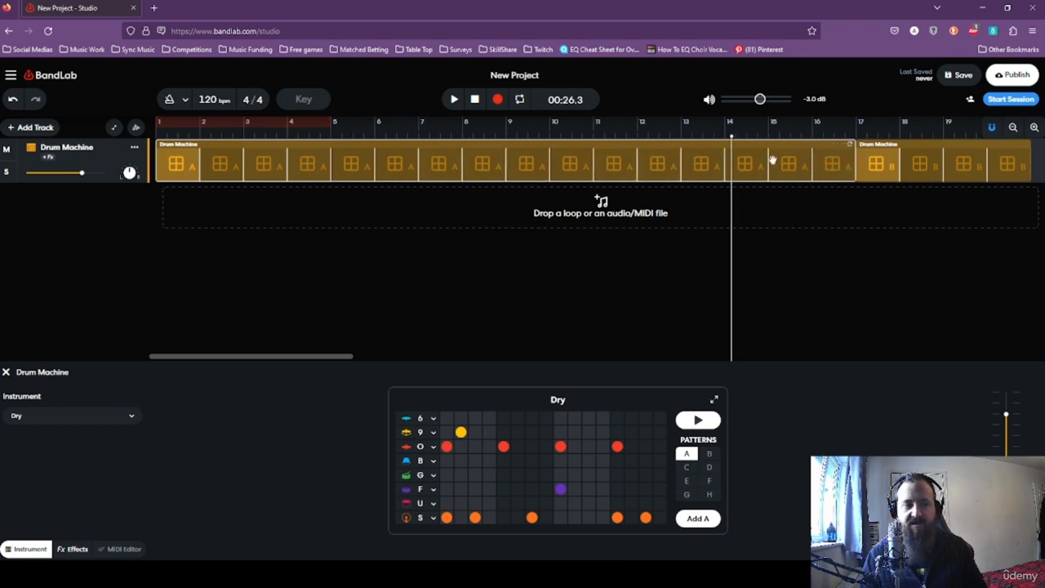
{"action": "left_click_drag", "start_coordinate": [278, 357], "coordinate": [241, 365]}
{"action": "left_click", "coordinate": [858, 137]}
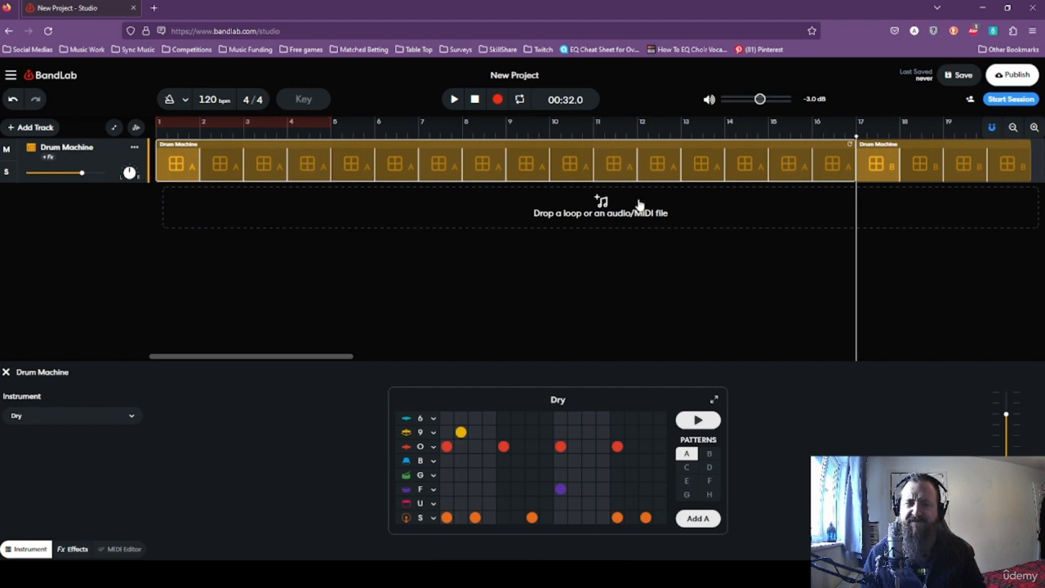
Loop the pattern B region from bar 17 out to bar 33, and place the playhead at its end.
{"action": "left_click_drag", "start_coordinate": [329, 360], "coordinate": [458, 369]}
{"action": "left_click", "coordinate": [440, 167]}
{"action": "left_click_drag", "start_coordinate": [458, 145], "coordinate": [869, 152]}
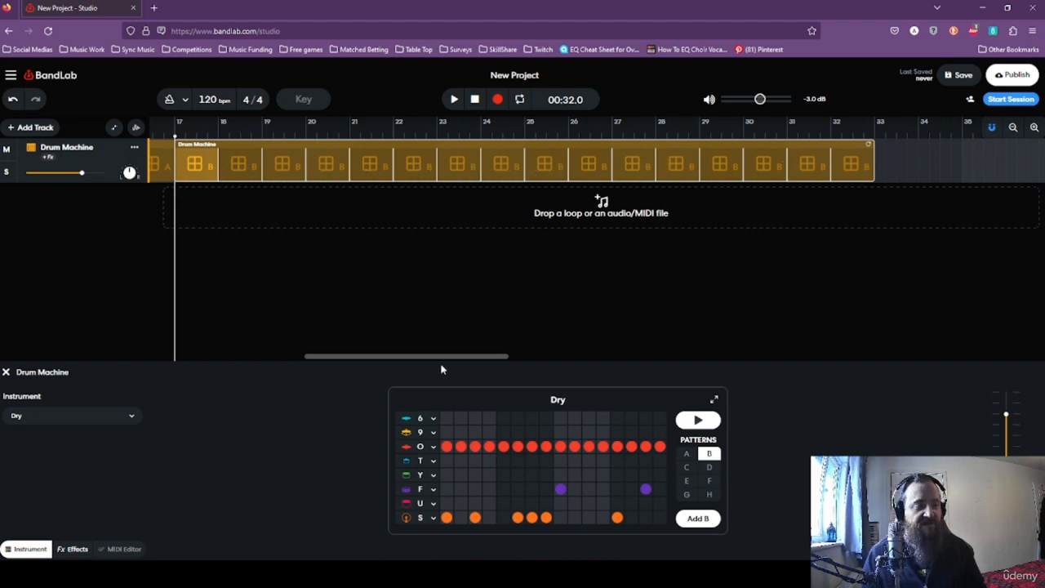
{"action": "left_click_drag", "start_coordinate": [436, 357], "coordinate": [249, 351]}
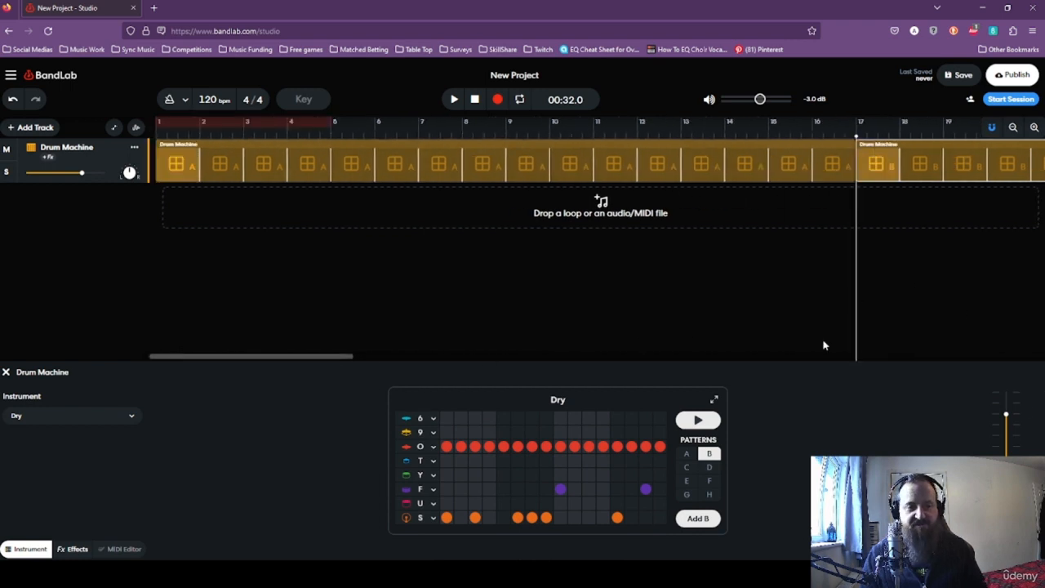
{"action": "left_click_drag", "start_coordinate": [323, 357], "coordinate": [580, 381]}
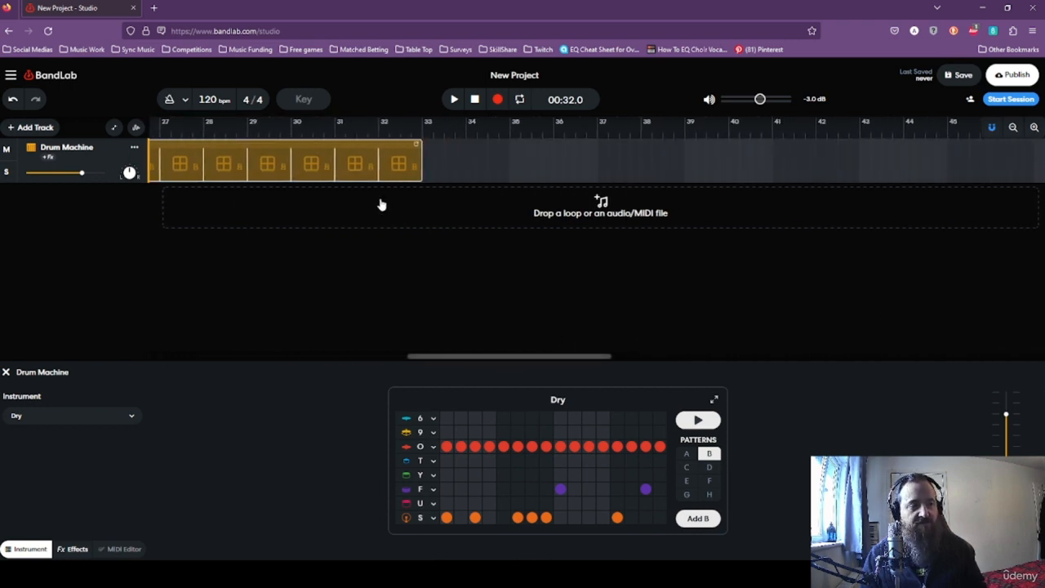
{"action": "left_click", "coordinate": [424, 135]}
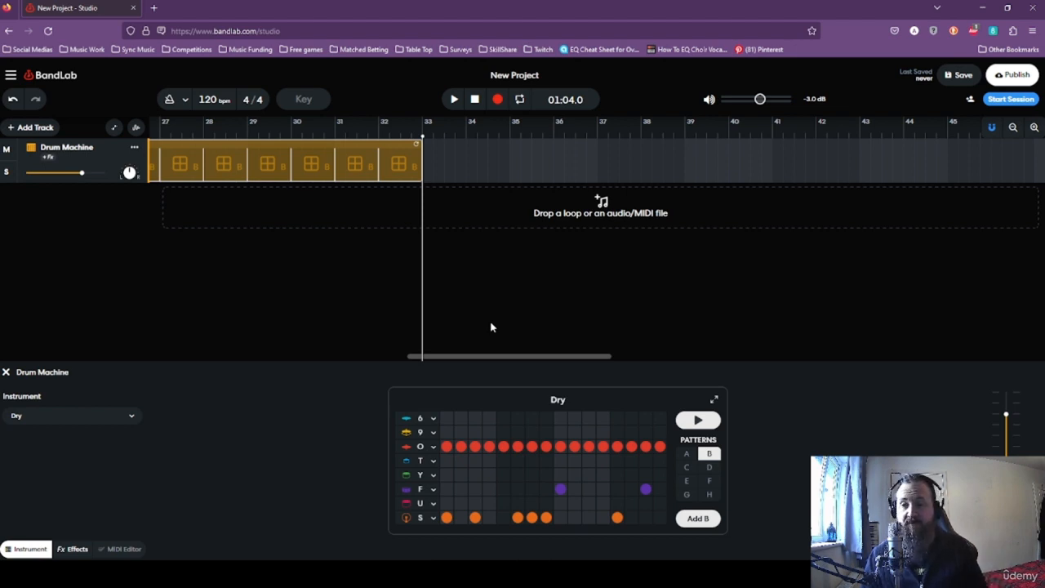
Add pattern A to the track at bar 33 and loop it out to bar 49.
{"action": "left_click", "coordinate": [687, 454]}
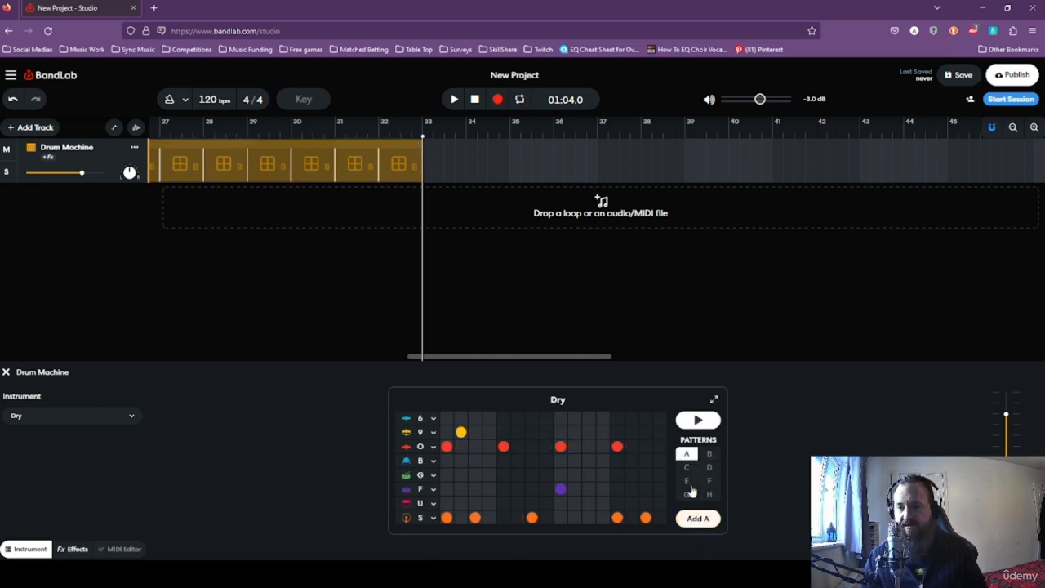
{"action": "left_click", "coordinate": [699, 520]}
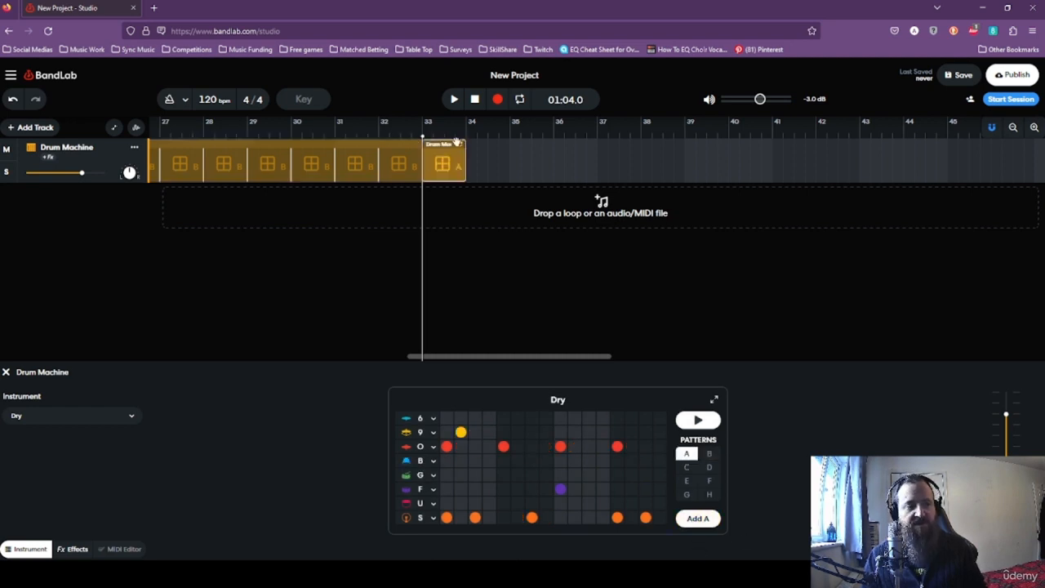
{"action": "left_click_drag", "start_coordinate": [459, 142], "coordinate": [552, 149]}
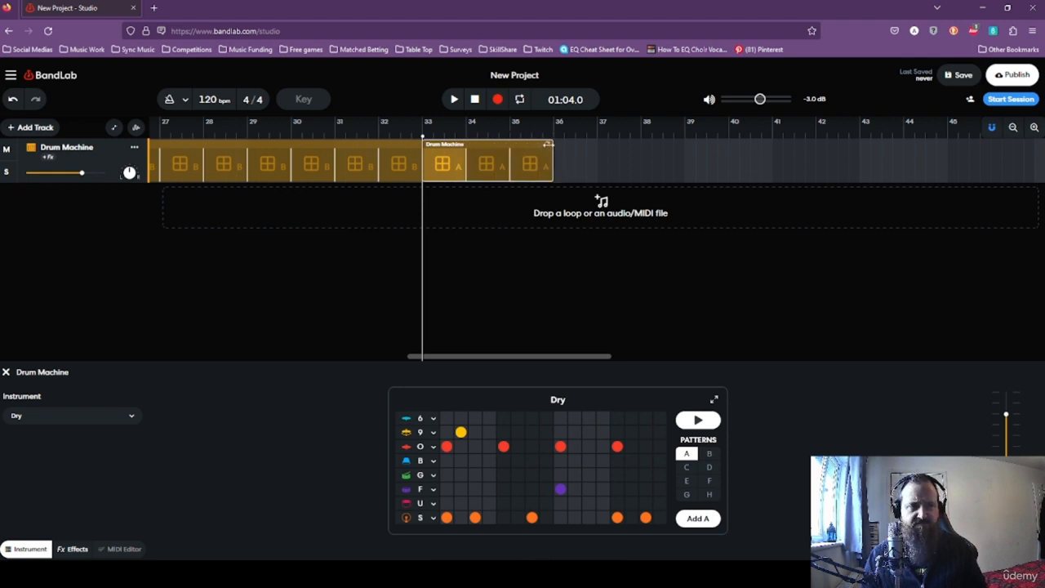
{"action": "left_click_drag", "start_coordinate": [548, 144], "coordinate": [939, 172]}
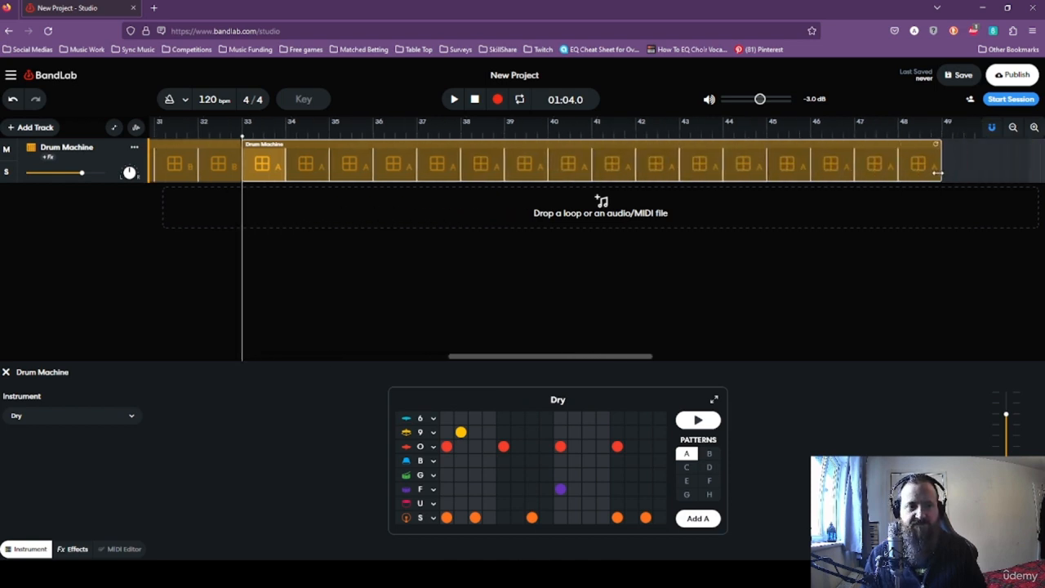
Add pattern B to the track at bar 49, loop it out to bar 65, and place the playhead at its end.
{"action": "left_click_drag", "start_coordinate": [550, 357], "coordinate": [607, 355]}
{"action": "left_click", "coordinate": [709, 453]}
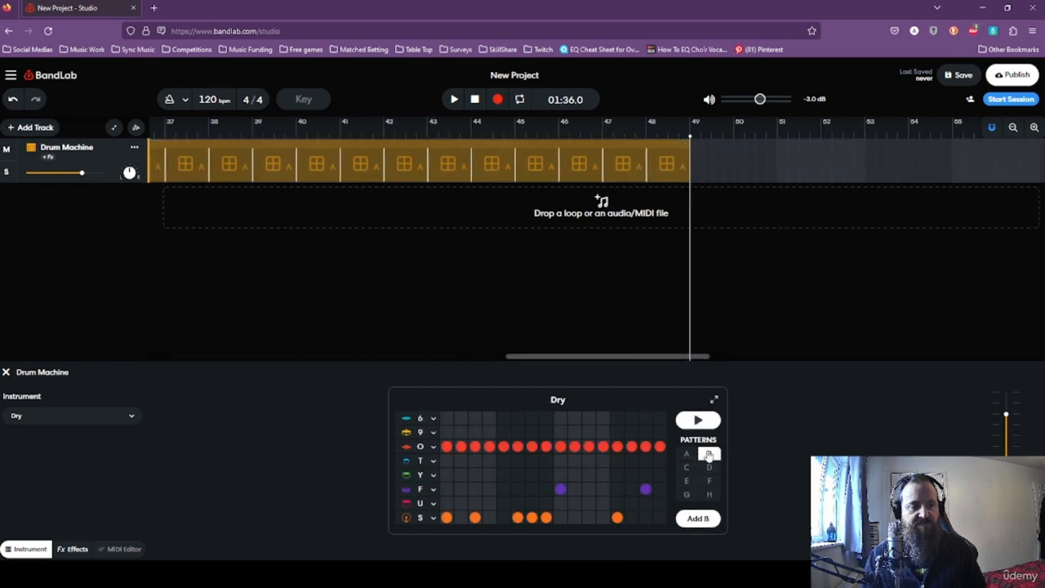
{"action": "left_click", "coordinate": [698, 518]}
{"action": "left_click_drag", "start_coordinate": [667, 356], "coordinate": [698, 357]}
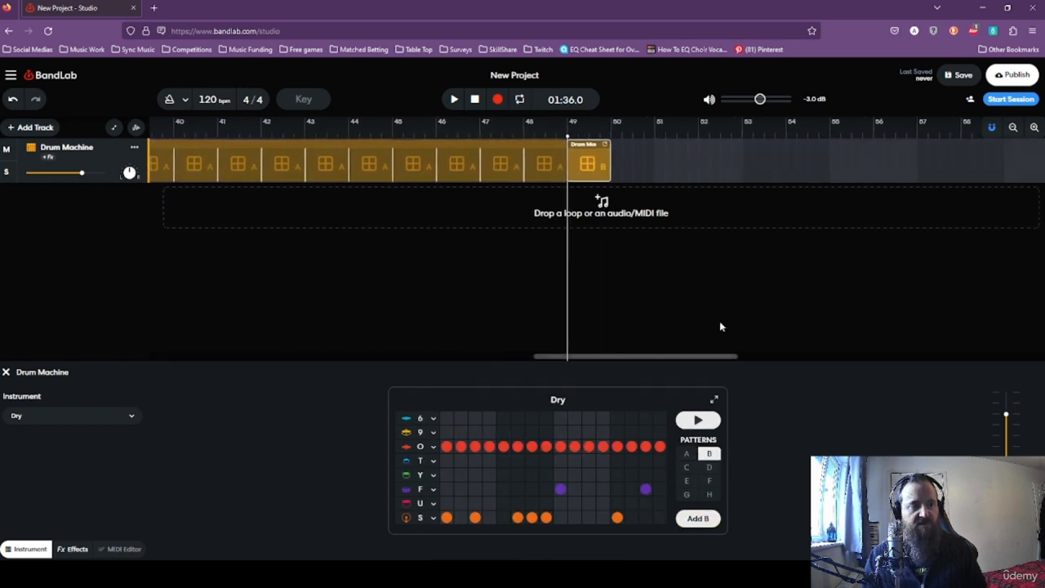
{"action": "left_click_drag", "start_coordinate": [605, 144], "coordinate": [969, 138]}
{"action": "left_click", "coordinate": [972, 134]}
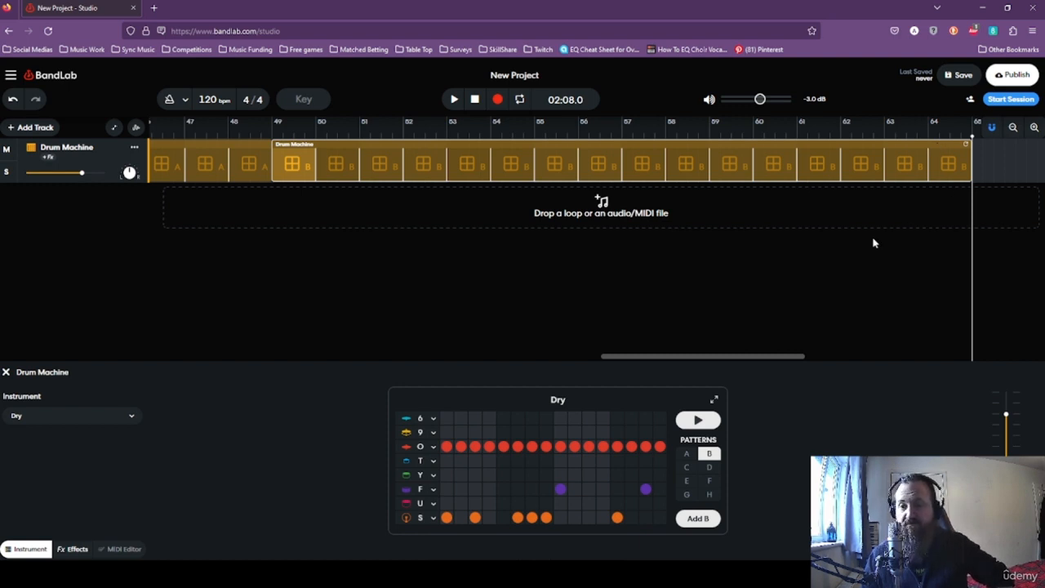
Play the arrangement from the start, jump ahead to hear the pattern changes at bars 17 and 33, and stop playback.
{"action": "left_click_drag", "start_coordinate": [787, 357], "coordinate": [287, 345]}
{"action": "left_click", "coordinate": [474, 98]}
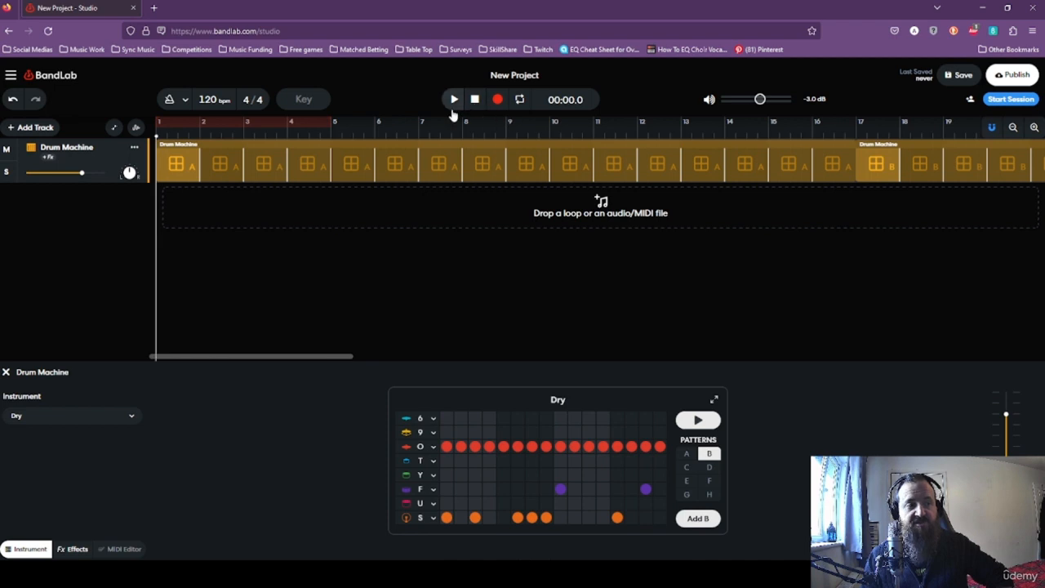
{"action": "left_click", "coordinate": [454, 99]}
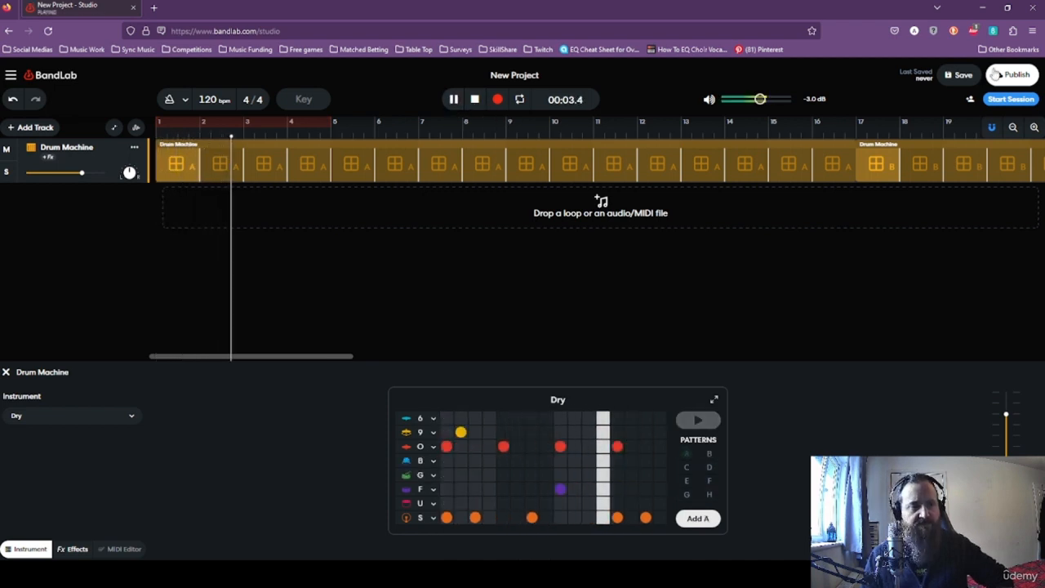
{"action": "left_click", "coordinate": [814, 134]}
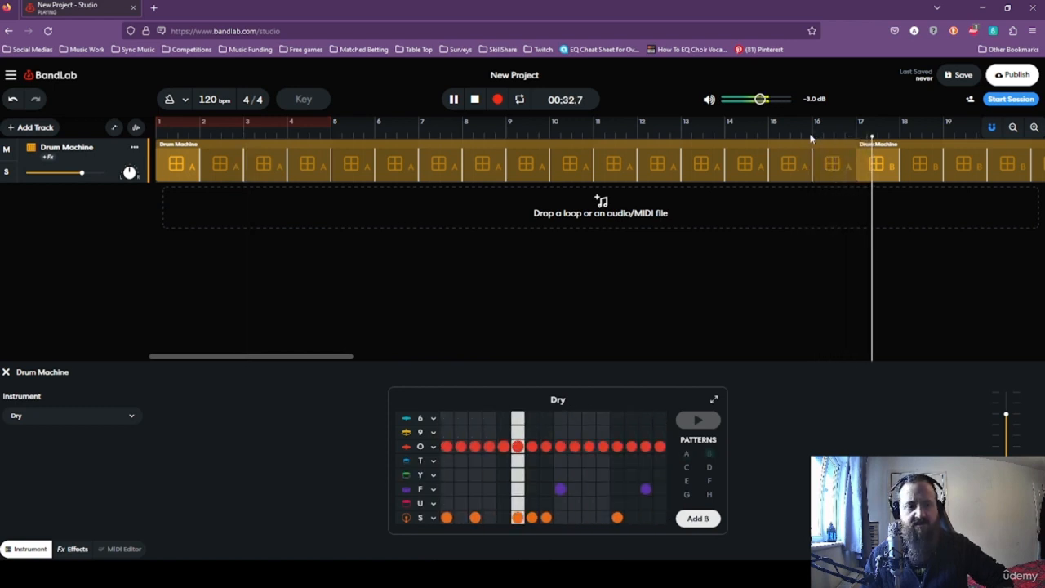
{"action": "left_click_drag", "start_coordinate": [291, 355], "coordinate": [464, 360]}
{"action": "left_click", "coordinate": [802, 146]}
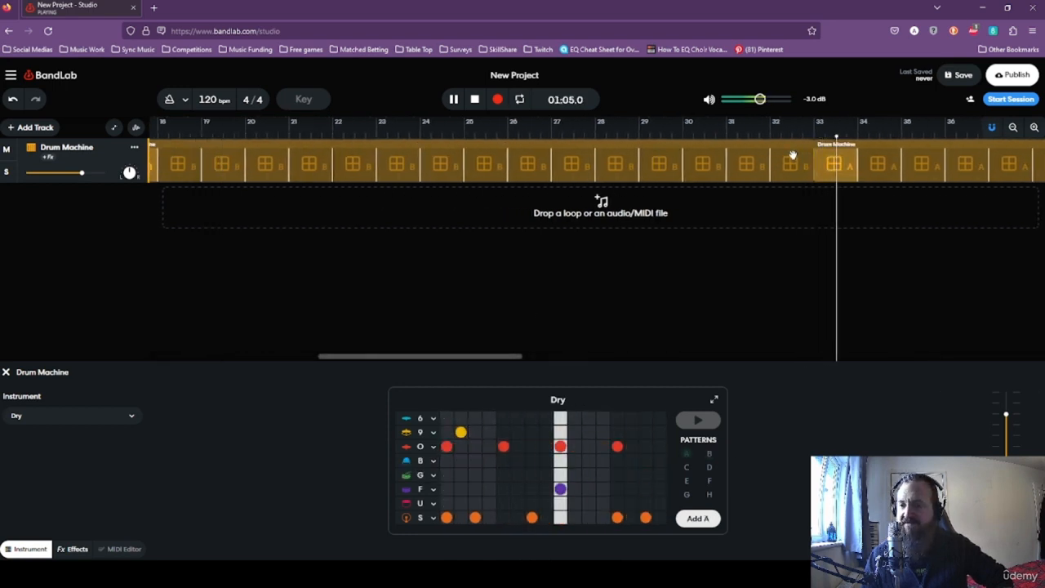
{"action": "left_click", "coordinate": [474, 99]}
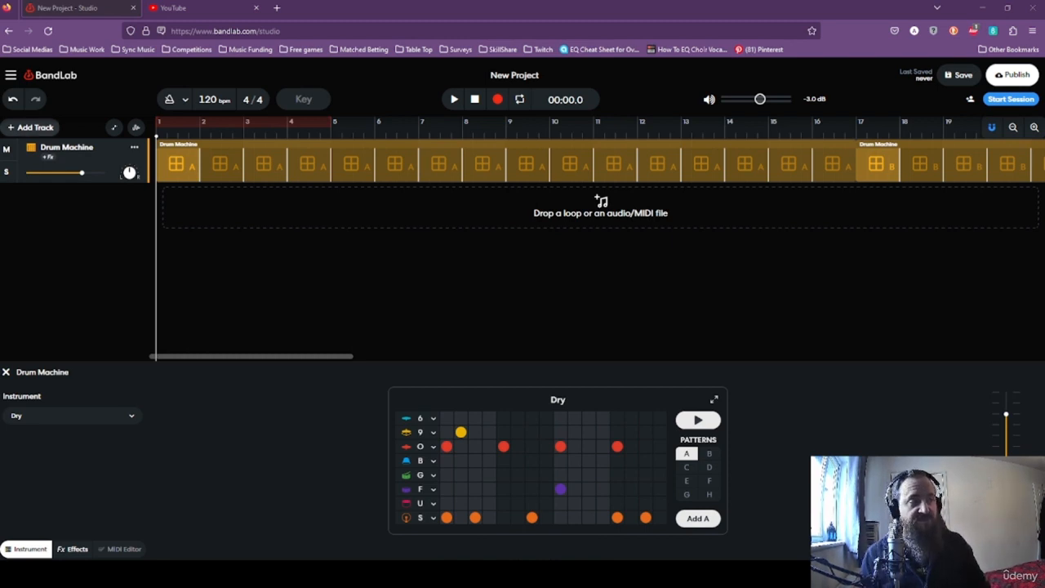
Add a new virtual instrument track to the project.
{"action": "left_click", "coordinate": [33, 128]}
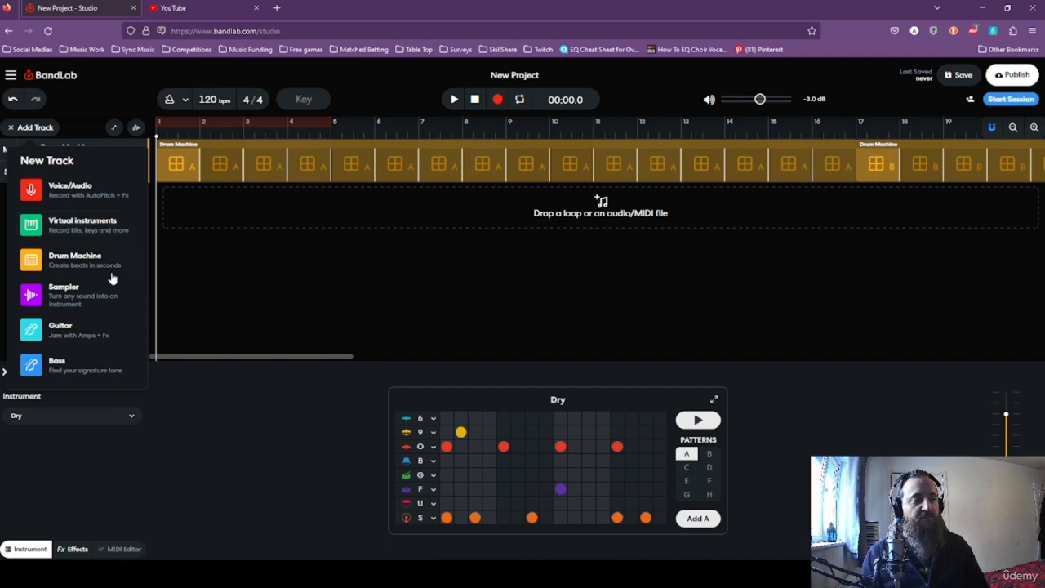
{"action": "left_click", "coordinate": [87, 225]}
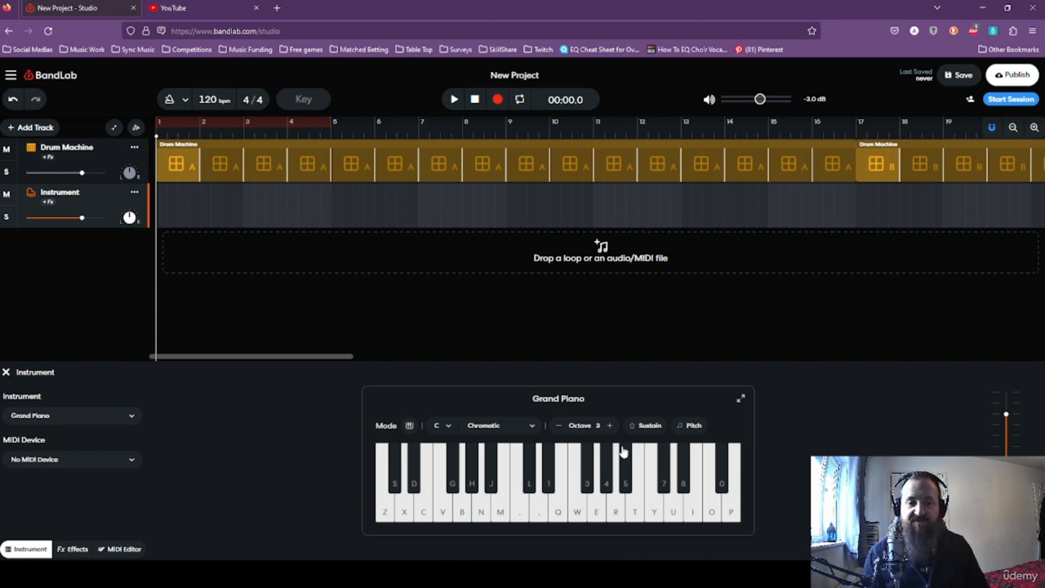
Try out several notes directly on the on-screen Grand Piano keys.
{"action": "left_click_drag", "start_coordinate": [692, 505], "coordinate": [463, 504]}
{"action": "left_click", "coordinate": [519, 502]}
{"action": "left_click", "coordinate": [492, 469]}
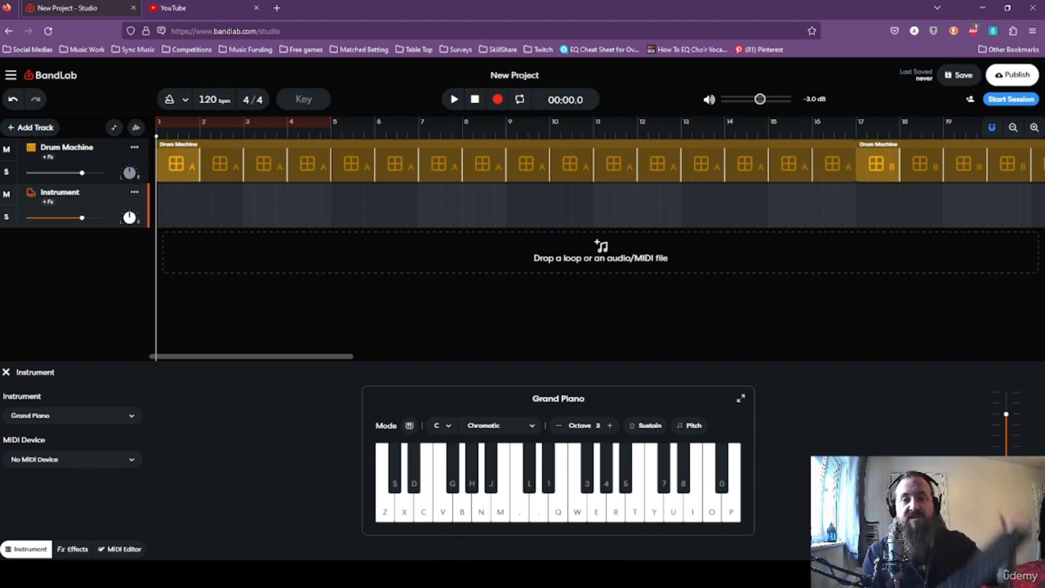
Play the C-E-G, D-F-A and E-G-B chords up and back down on the Grand Piano using the computer keyboard.
{"action": "key", "text": "z"}
{"action": "key", "text": "c"}
{"action": "key", "text": "b"}
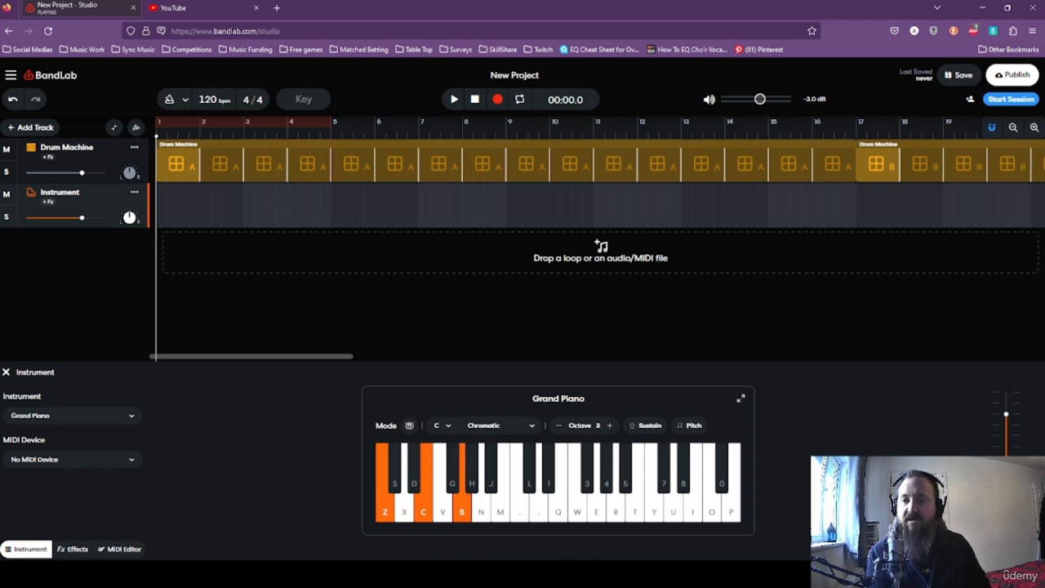
{"action": "key", "text": "x"}
{"action": "key", "text": "v"}
{"action": "key", "text": "n"}
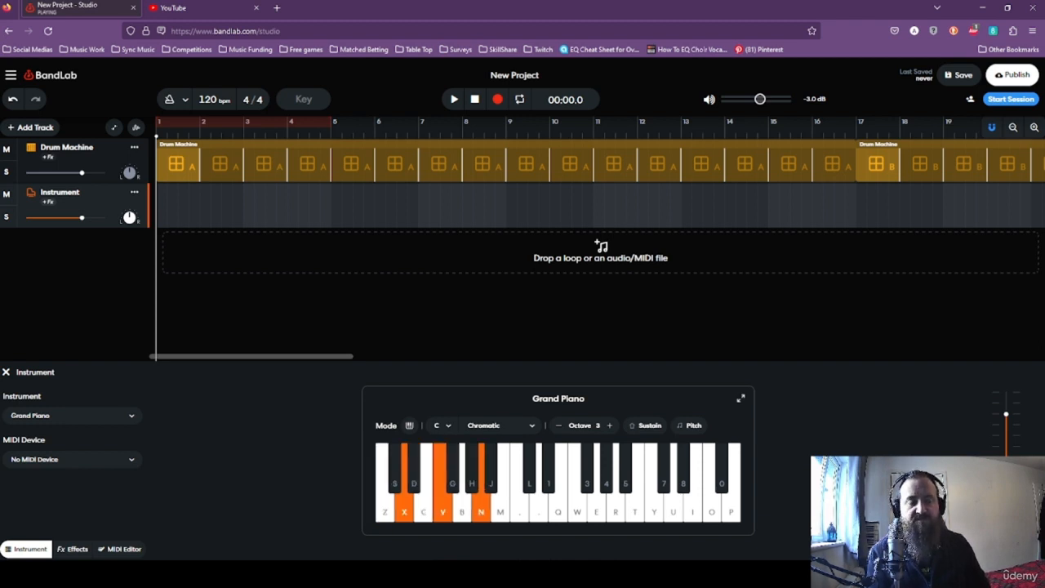
{"action": "key", "text": "c"}
{"action": "key", "text": "b"}
{"action": "key", "text": "m"}
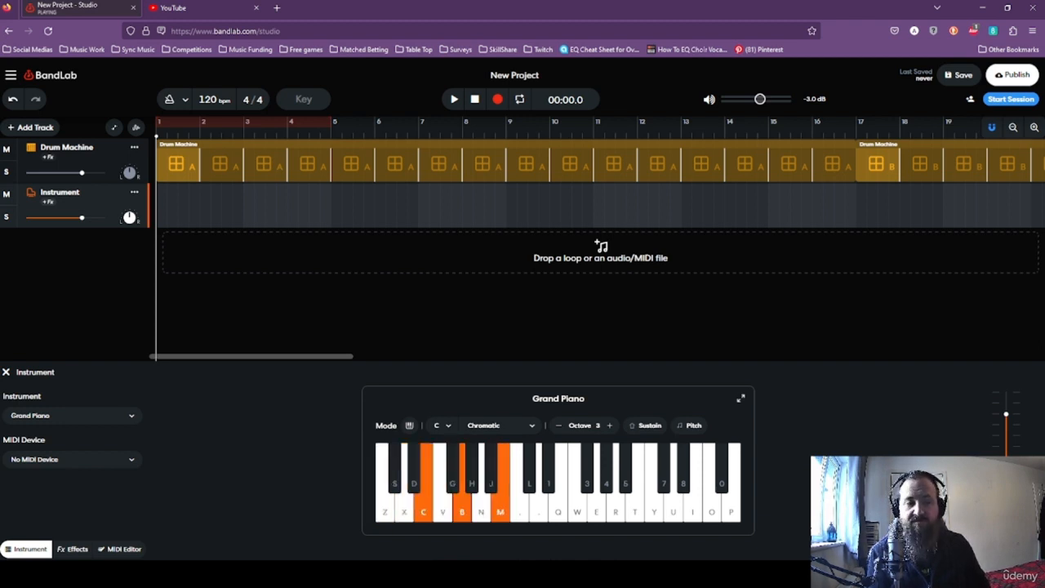
{"action": "key", "text": "x"}
{"action": "key", "text": "v"}
{"action": "key", "text": "n"}
{"action": "key", "text": "z"}
{"action": "key", "text": "c"}
{"action": "key", "text": "b"}
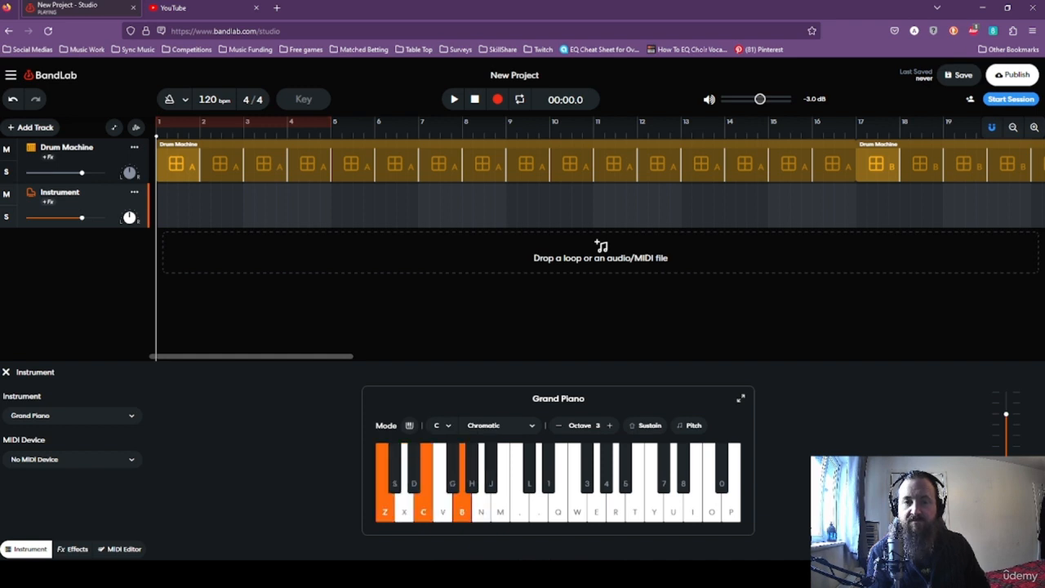
{"action": "key", "text": "z"}
{"action": "key", "text": "c"}
{"action": "key", "text": "b"}
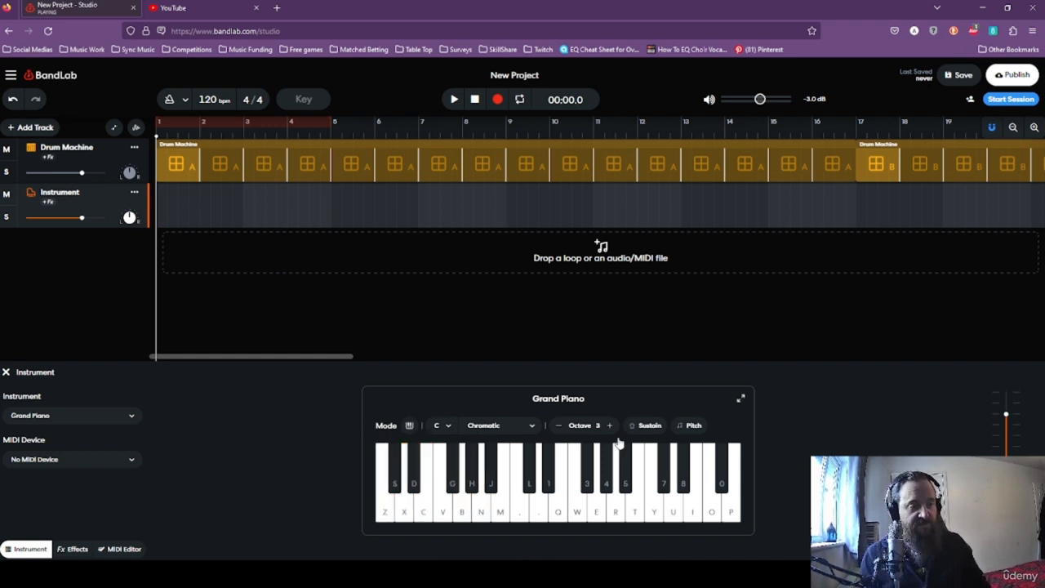
Play a run of single notes on the Grand Piano in octave 3.
{"action": "left_click_drag", "start_coordinate": [657, 508], "coordinate": [517, 511]}
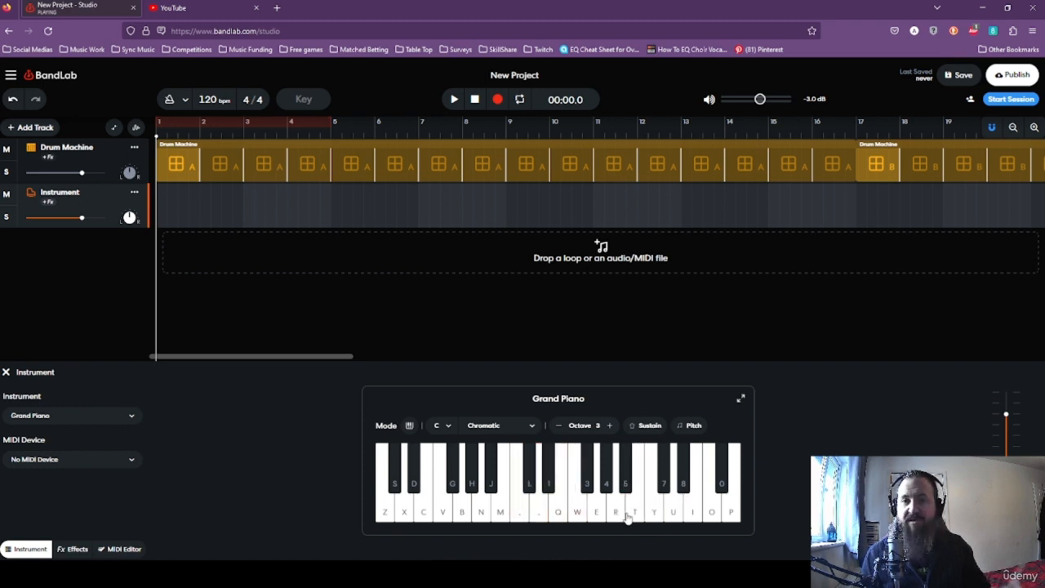
{"action": "key", "text": "z"}
{"action": "key", "text": "v"}
{"action": "key", "text": "c"}
{"action": "key", "text": "z"}
{"action": "key", "text": "v"}
{"action": "key", "text": "b"}
{"action": "key", "text": "z"}
{"action": "key", "text": "v"}
{"action": "key", "text": "c"}
{"action": "key", "text": "z"}
{"action": "key", "text": "x"}
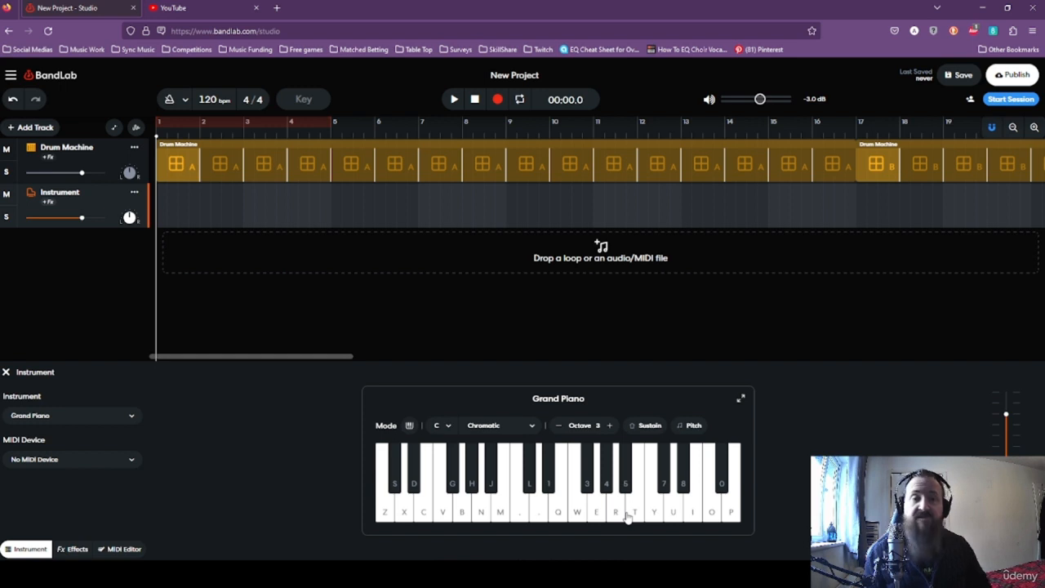
{"action": "key", "text": "z"}
{"action": "key", "text": "c"}
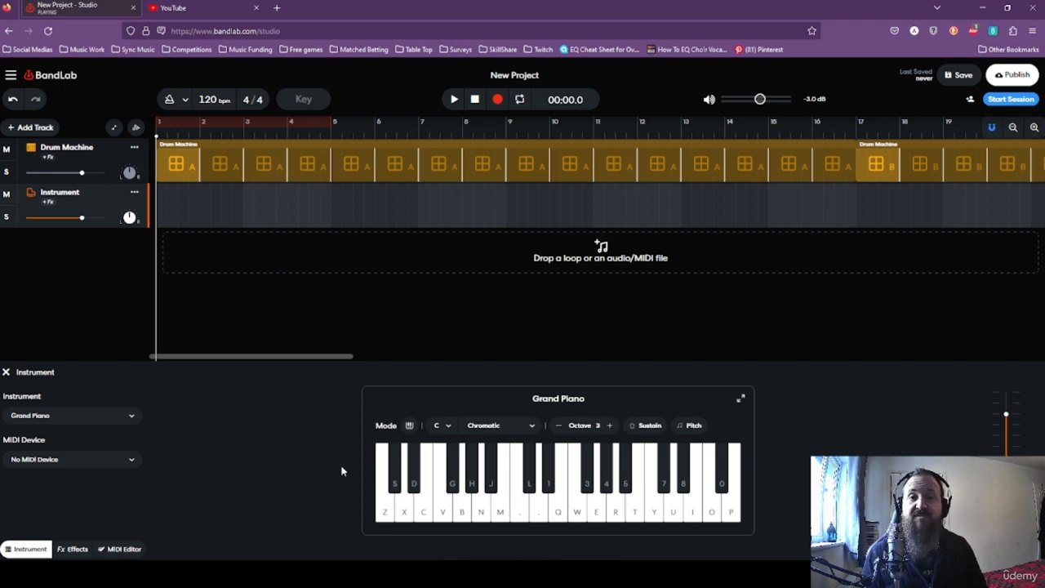
Switch the piano mode to Smart Keys, sound a note, and return to Keyboard mode.
{"action": "left_click", "coordinate": [411, 426]}
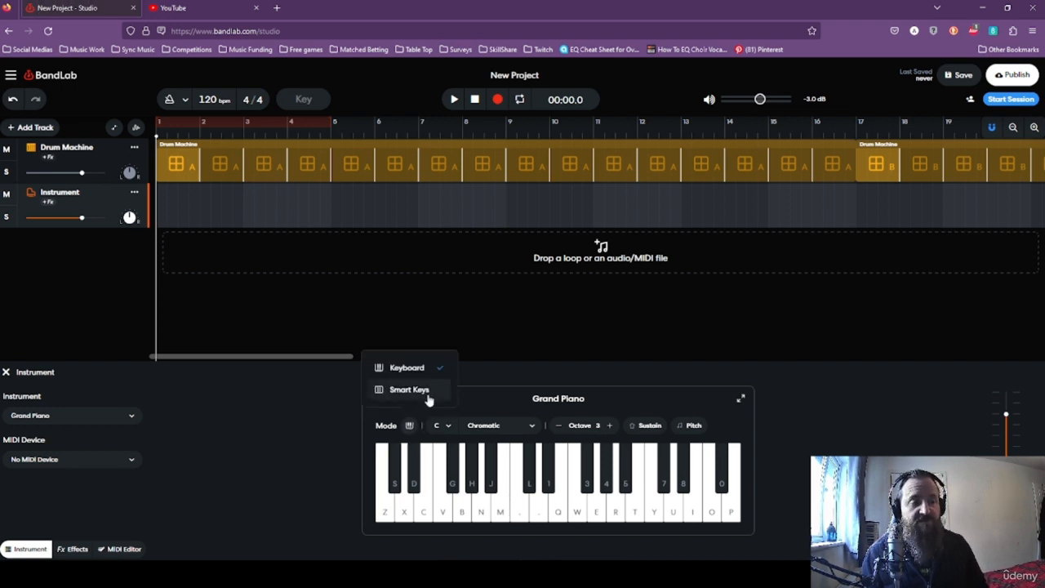
{"action": "left_click", "coordinate": [423, 397]}
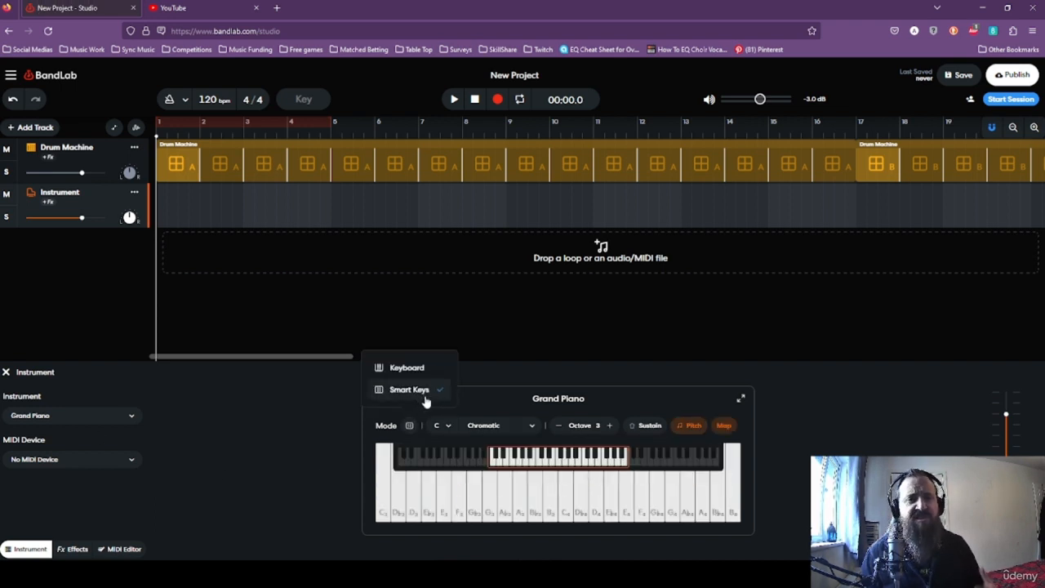
{"action": "left_click", "coordinate": [565, 508]}
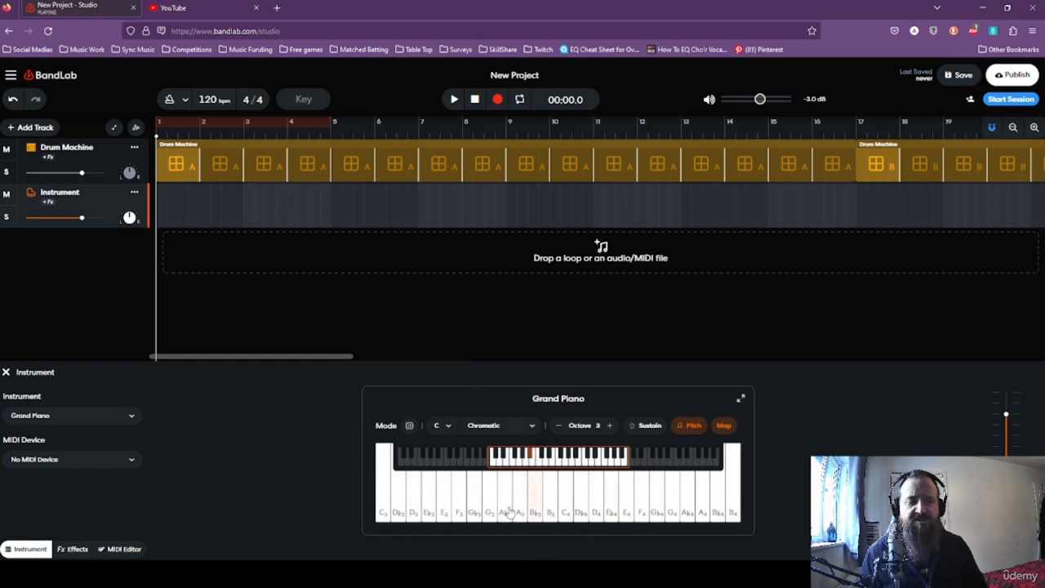
{"action": "left_click", "coordinate": [411, 426]}
{"action": "left_click", "coordinate": [404, 369]}
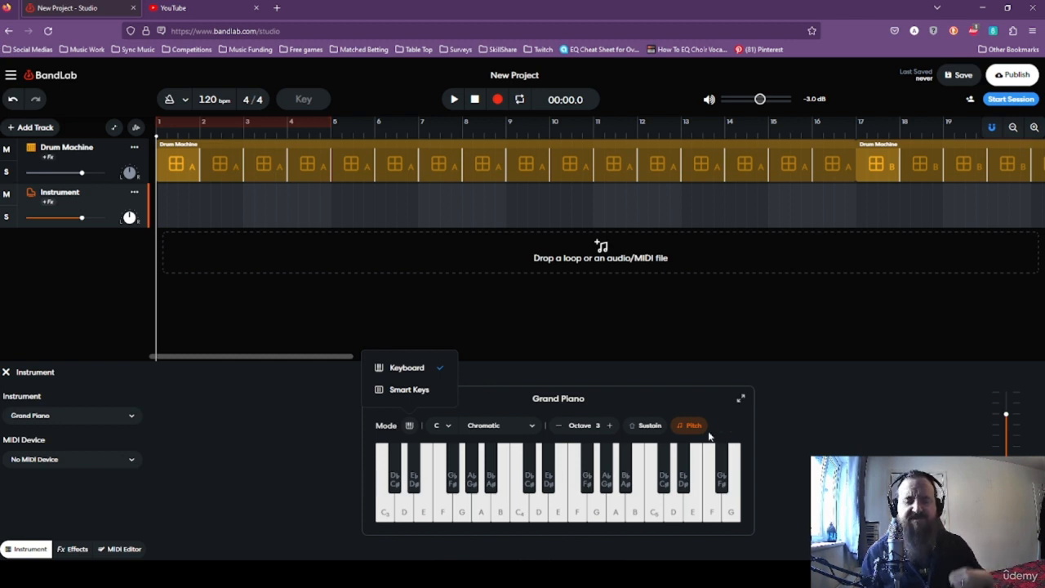
Examine the root-note and scale options of the piano, leaving the scale on Chromatic.
{"action": "left_click", "coordinate": [451, 418]}
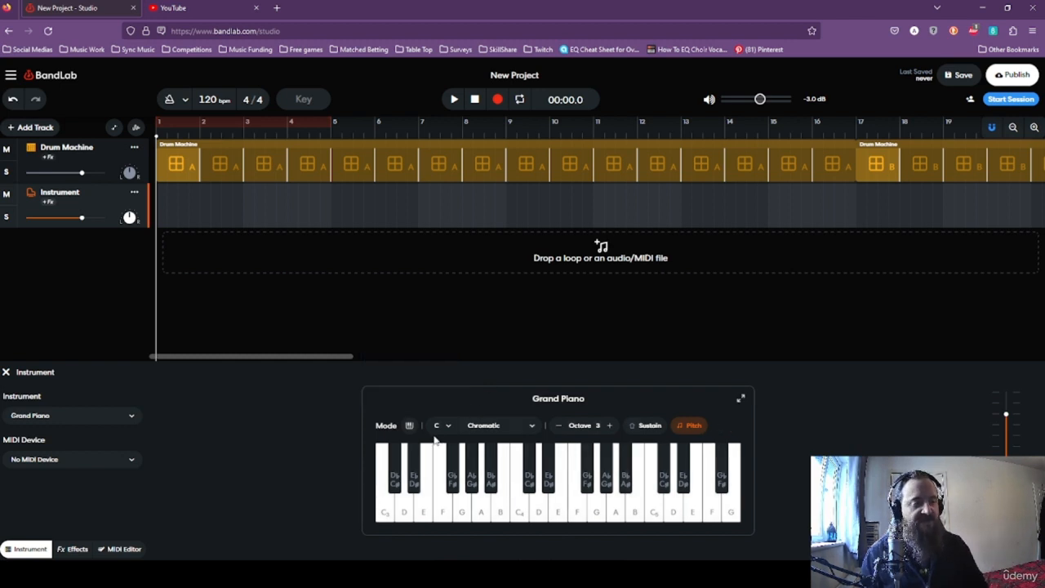
{"action": "left_click", "coordinate": [441, 425]}
{"action": "left_click", "coordinate": [499, 426]}
{"action": "left_click", "coordinate": [498, 426]}
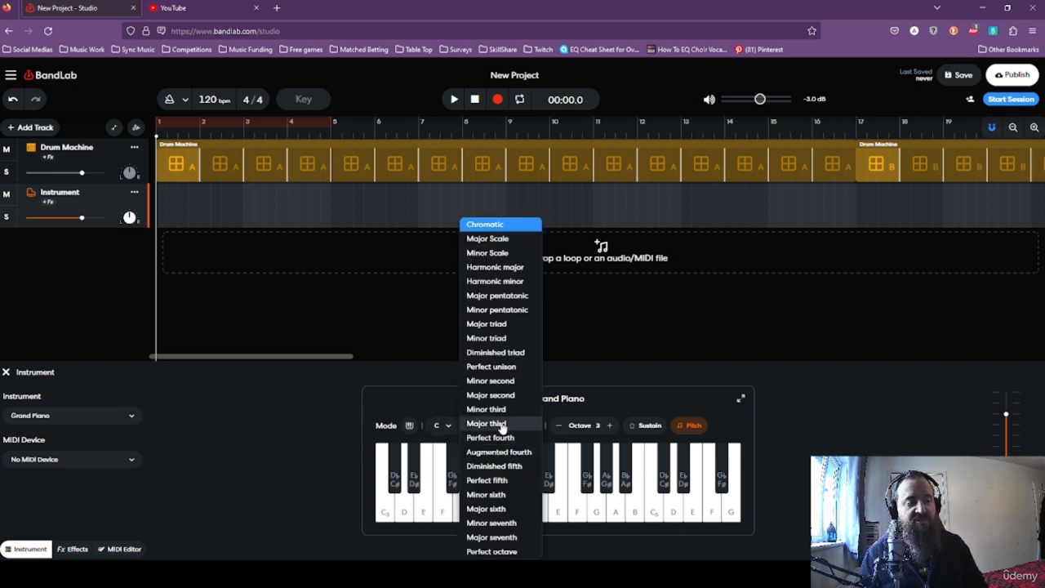
{"action": "left_click", "coordinate": [585, 411]}
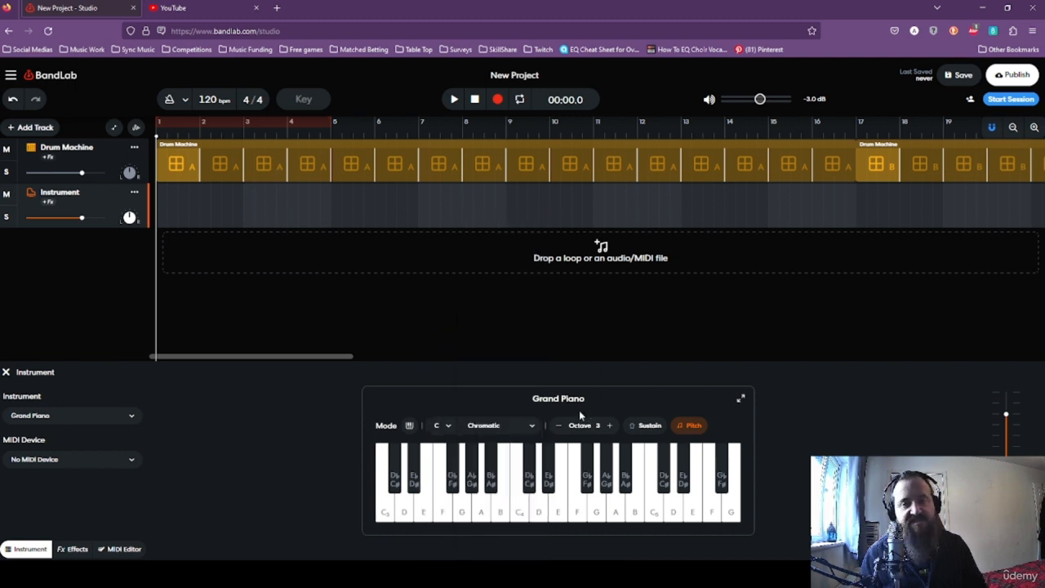
{"action": "left_click", "coordinate": [512, 426]}
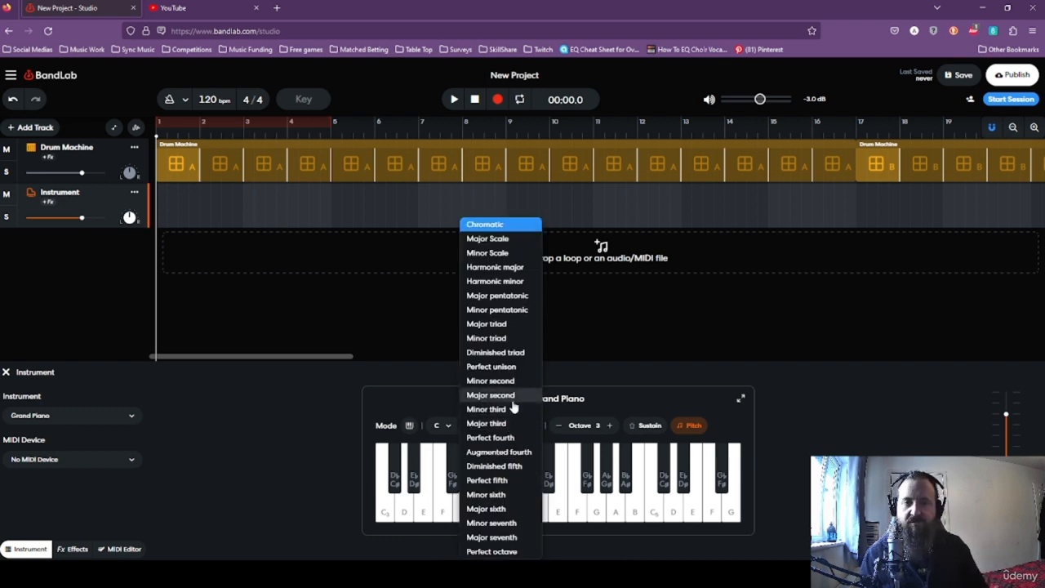
{"action": "left_click", "coordinate": [604, 408]}
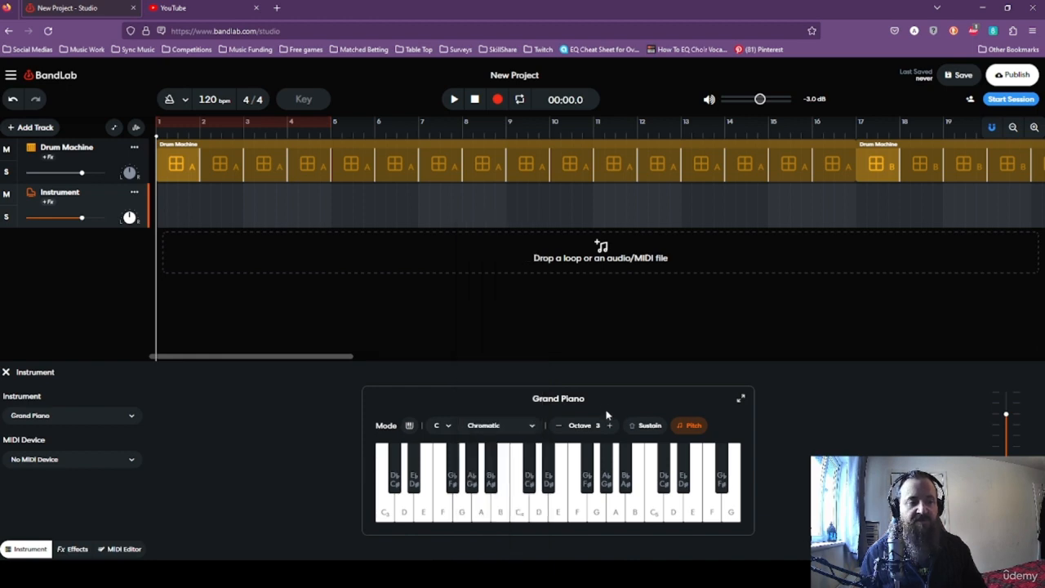
Lower the piano to octave 1 and play a run of notes, and repeat the run at octave 2.
{"action": "left_click", "coordinate": [559, 425]}
{"action": "left_click", "coordinate": [559, 426]}
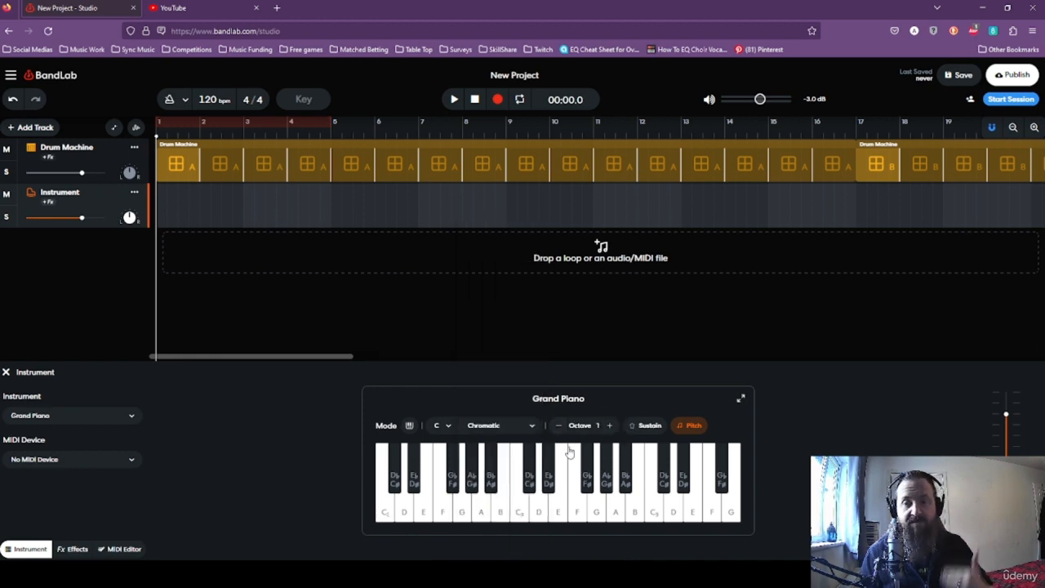
{"action": "left_click_drag", "start_coordinate": [383, 518], "coordinate": [530, 516]}
{"action": "left_click", "coordinate": [610, 426]}
{"action": "left_click_drag", "start_coordinate": [384, 513], "coordinate": [540, 513]}
Raise the piano to octave 6 and play its highest available C.
{"action": "left_click", "coordinate": [610, 425]}
{"action": "left_click", "coordinate": [610, 426]}
{"action": "left_click", "coordinate": [610, 426]}
{"action": "left_click", "coordinate": [609, 425]}
{"action": "left_click", "coordinate": [653, 510]}
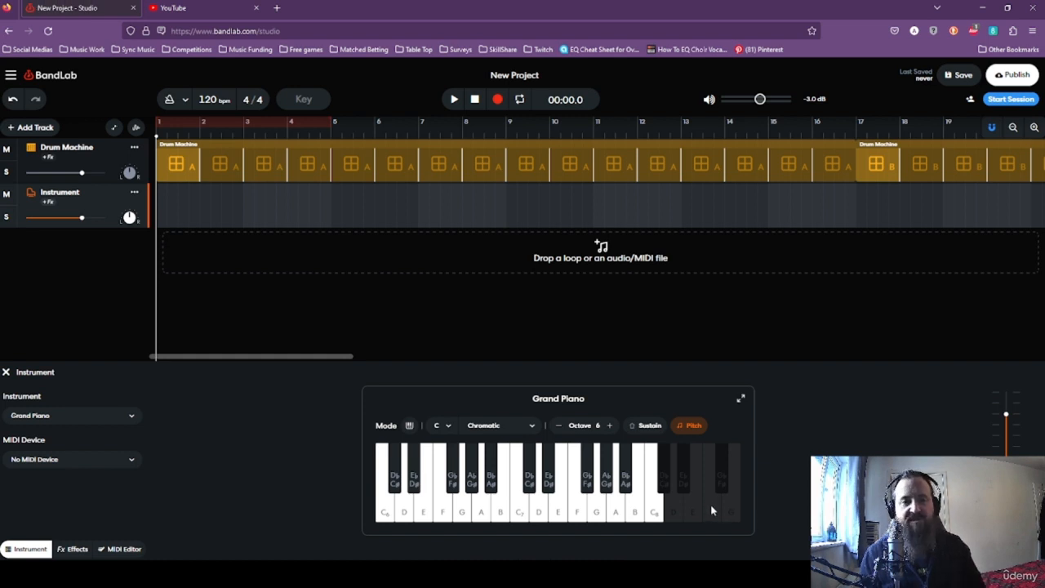
Return the piano to octave 3 and play its C notes.
{"action": "left_click", "coordinate": [559, 426]}
{"action": "left_click", "coordinate": [559, 426]}
{"action": "left_click", "coordinate": [560, 425]}
{"action": "left_click", "coordinate": [506, 502]}
{"action": "mouse_move", "coordinate": [511, 508]}
{"action": "left_mouse_down"}
{"action": "mouse_move", "coordinate": [535, 510]}
{"action": "mouse_move", "coordinate": [522, 517]}
{"action": "left_mouse_up"}
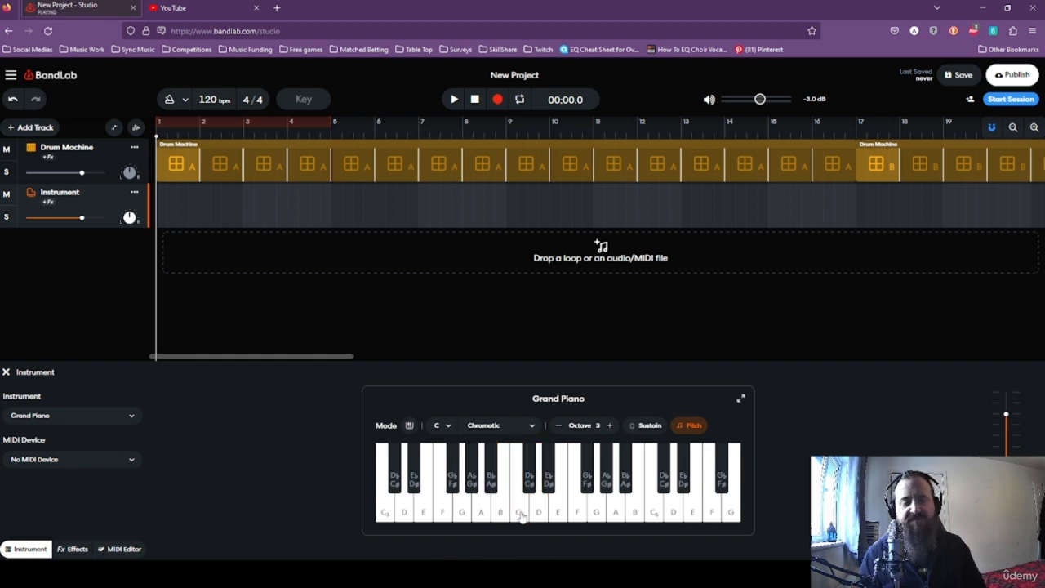
{"action": "left_click", "coordinate": [385, 513]}
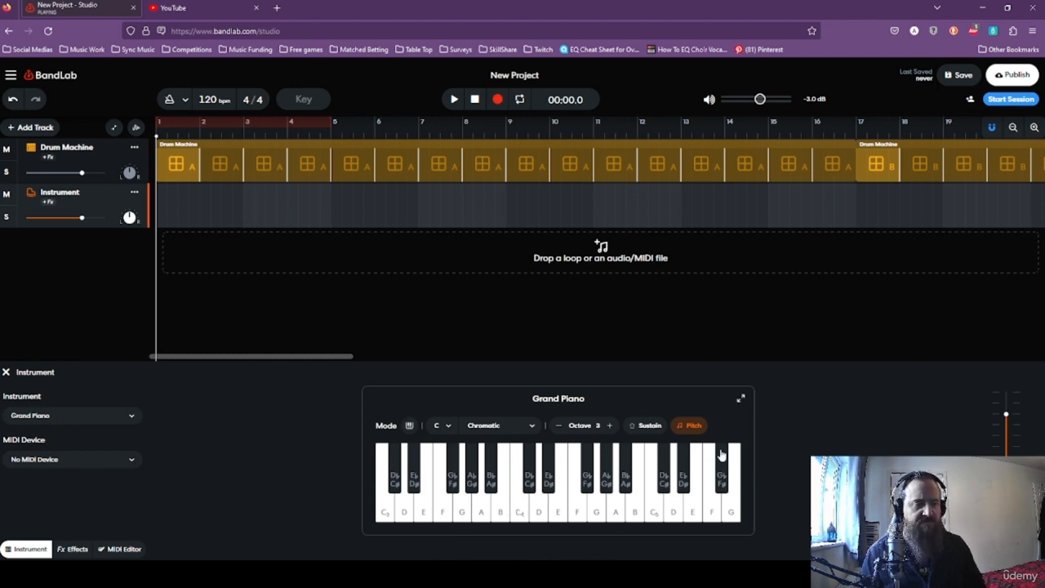
Toggle the Pitch labels to compare note names with computer-key letters, play some notes, and leave the labels on.
{"action": "left_click", "coordinate": [695, 427]}
{"action": "left_click", "coordinate": [696, 427]}
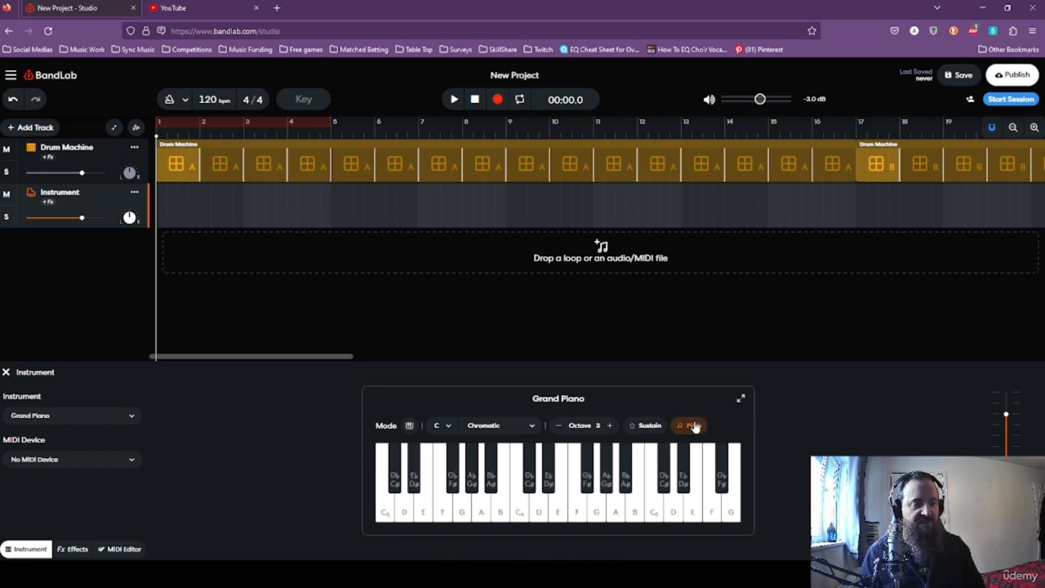
{"action": "left_click", "coordinate": [694, 426]}
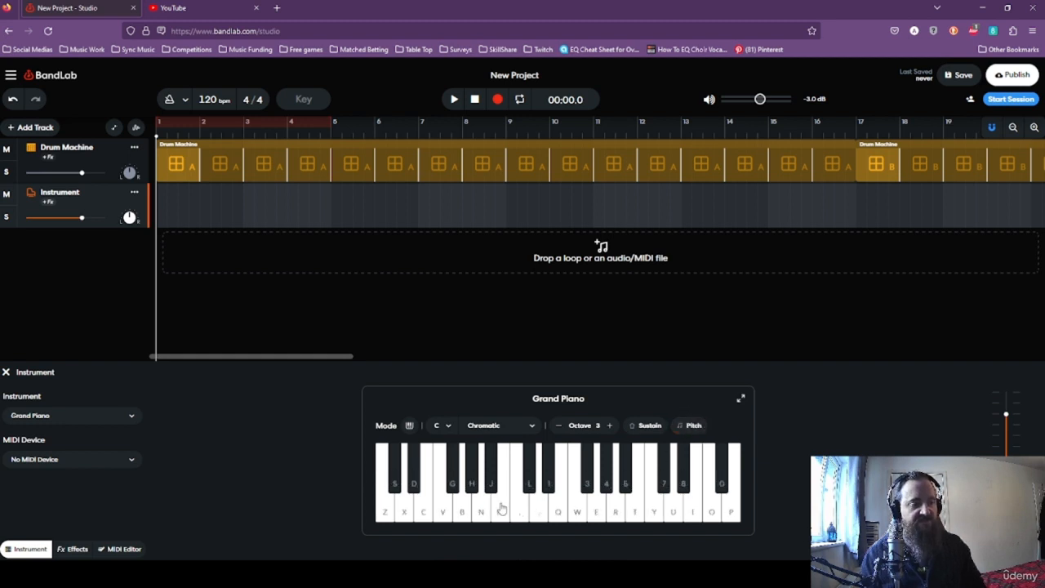
{"action": "left_click", "coordinate": [694, 431]}
{"action": "left_click", "coordinate": [694, 427]}
{"action": "key", "text": "z"}
{"action": "key", "text": "c"}
{"action": "left_click_drag", "start_coordinate": [445, 507], "coordinate": [675, 496]}
{"action": "left_click", "coordinate": [686, 429]}
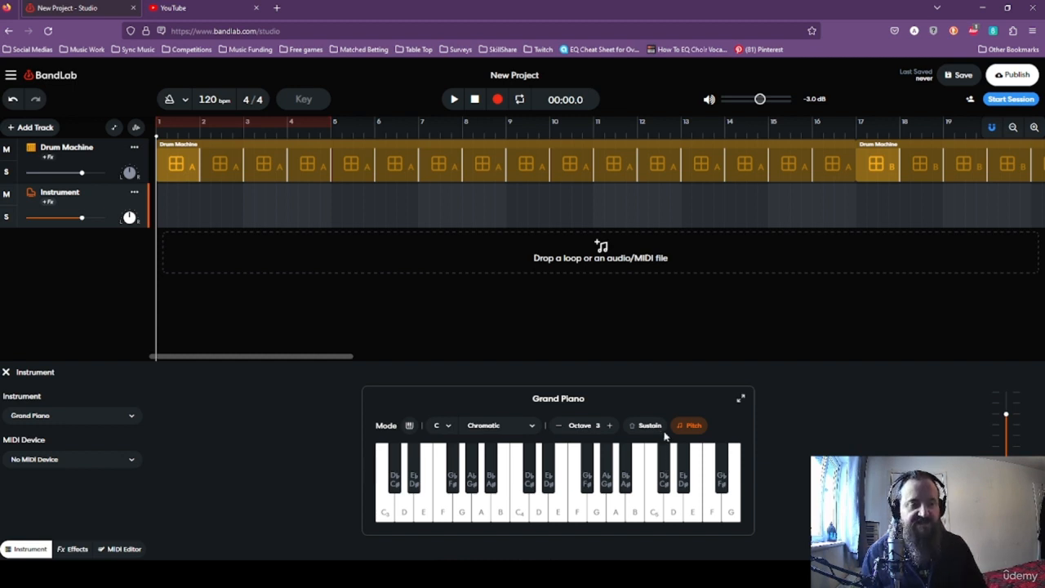
Turn on Sustain, play broken-chord patterns on the Grand Piano, and turn Sustain off.
{"action": "left_click", "coordinate": [629, 426]}
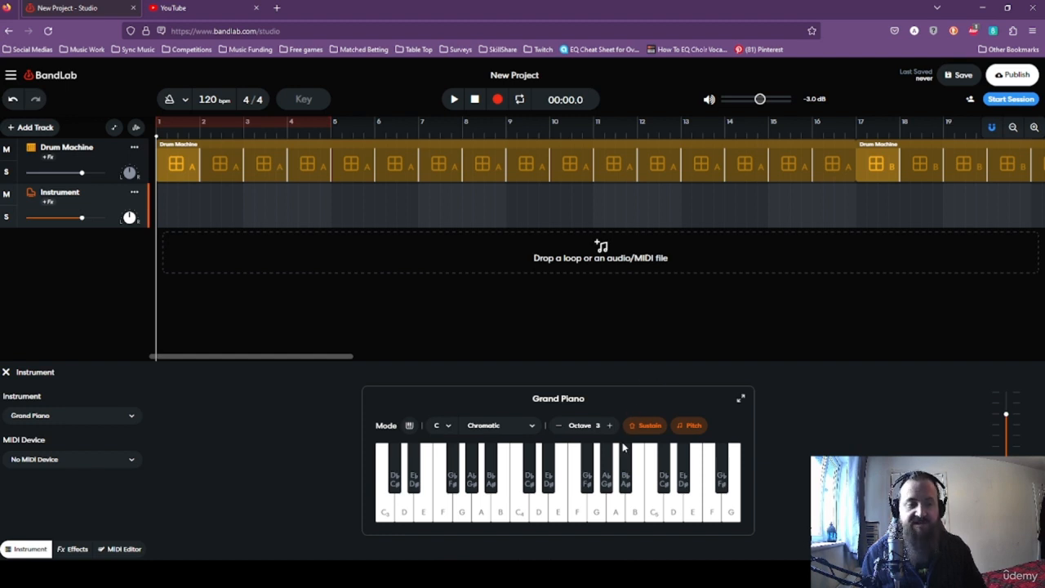
{"action": "left_click", "coordinate": [518, 523]}
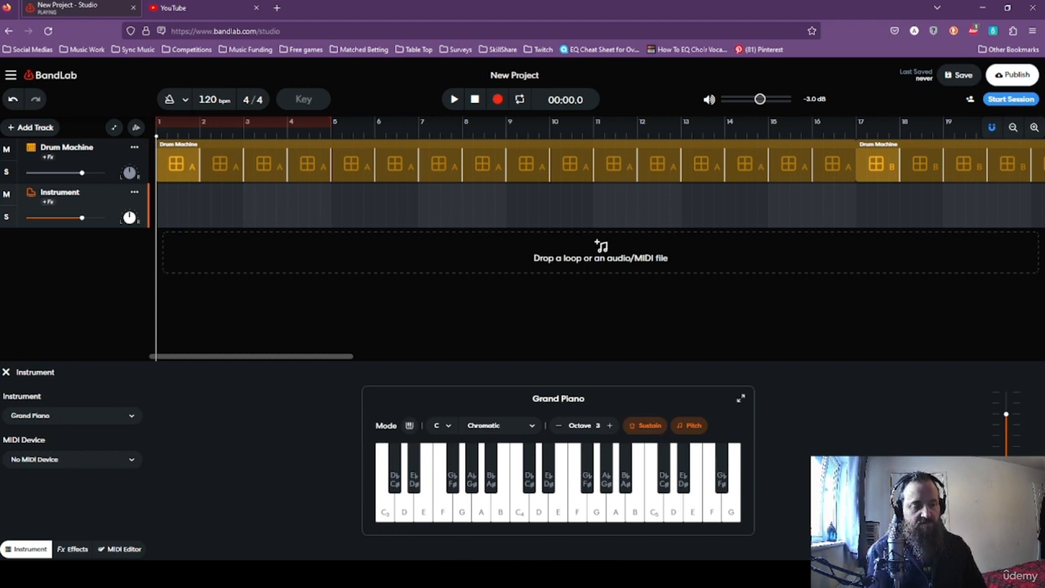
{"action": "key", "text": "s"}
{"action": "key", "text": "s"}
{"action": "key", "text": "f"}
{"action": "key", "text": "h"}
{"action": "key", "text": "f"}
{"action": "key", "text": "s"}
{"action": "key", "text": "f"}
{"action": "key", "text": "h"}
{"action": "key", "text": "f"}
{"action": "key", "text": "a"}
{"action": "key", "text": "d"}
{"action": "key", "text": "g"}
{"action": "key", "text": "d"}
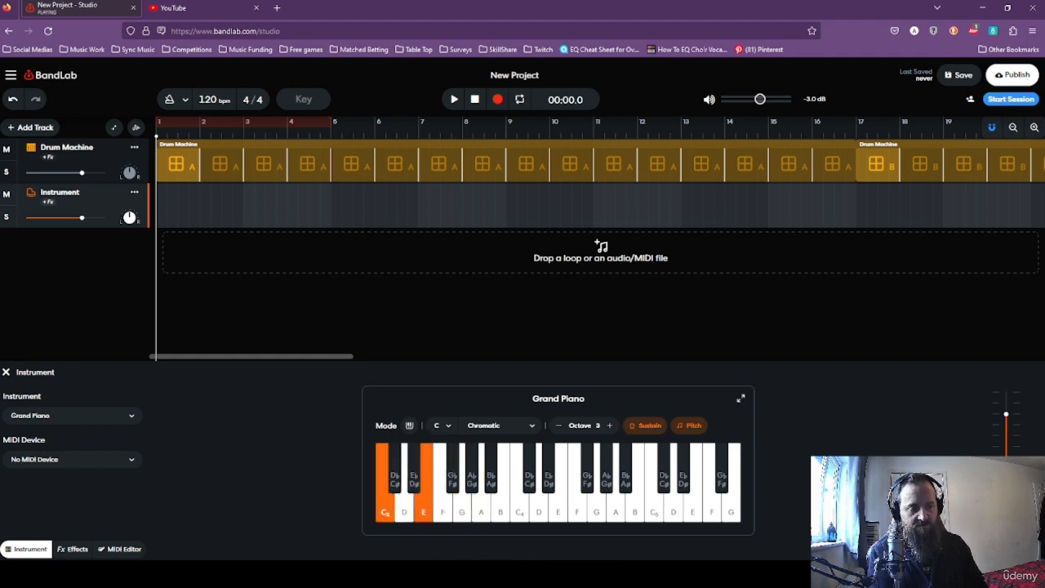
{"action": "key", "text": "a"}
{"action": "key", "text": "d"}
{"action": "key", "text": "g"}
{"action": "key", "text": "d"}
{"action": "key", "text": "shift"}
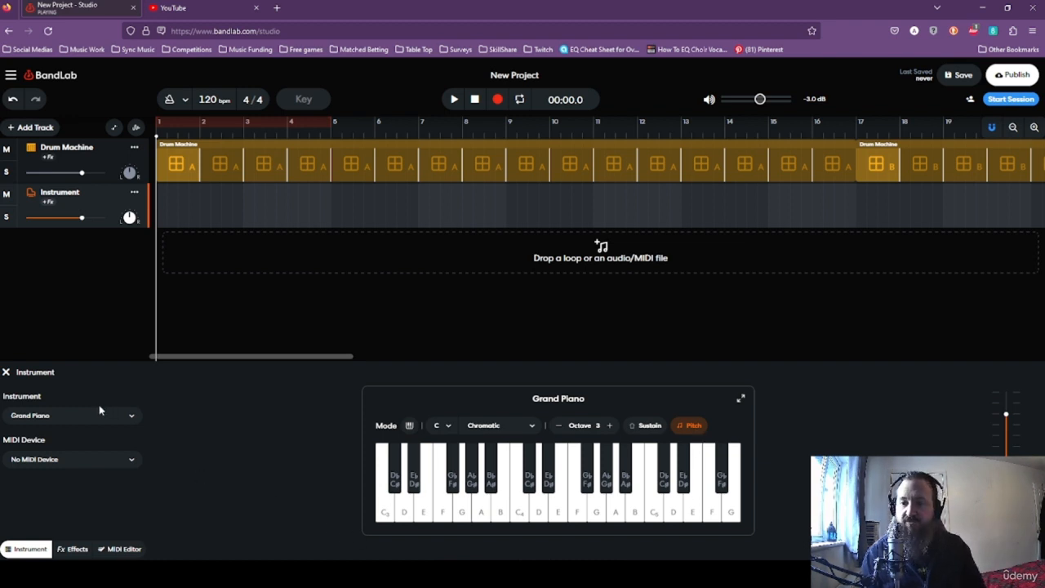
Change the track's instrument to the Blues drum kit and play its F drum repeatedly.
{"action": "left_click", "coordinate": [72, 420]}
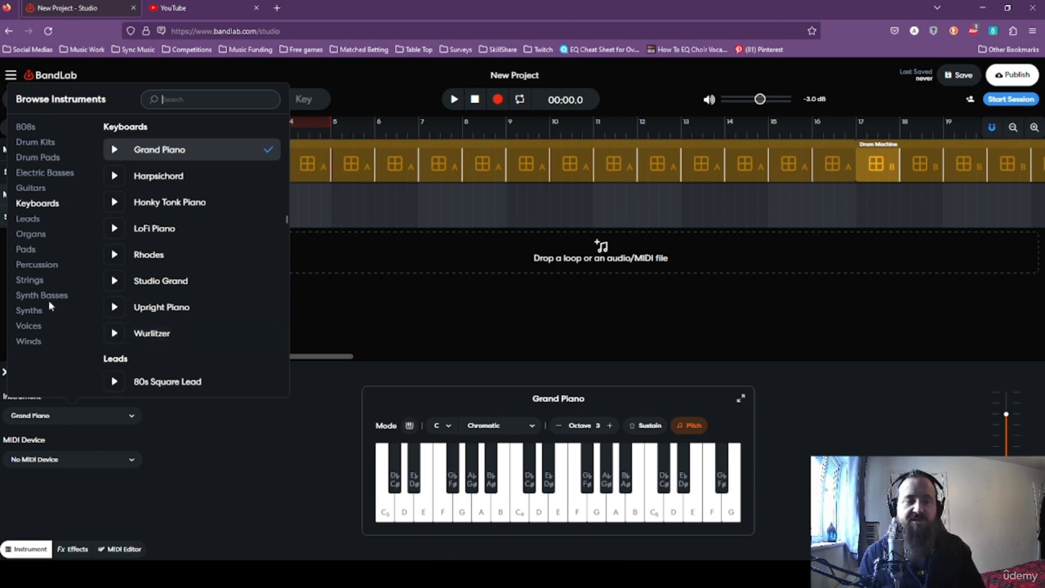
{"action": "left_click", "coordinate": [37, 143]}
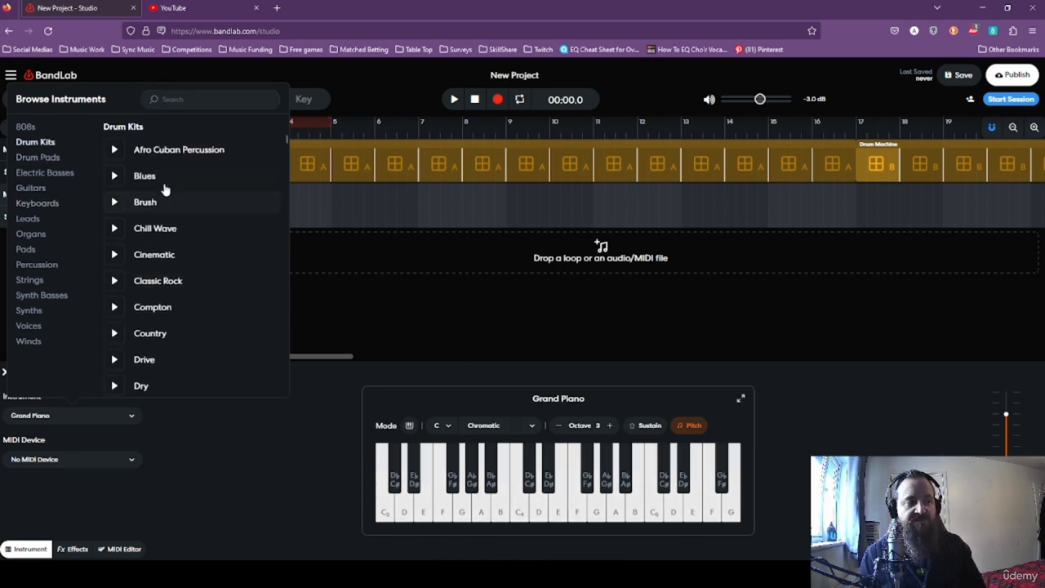
{"action": "left_click", "coordinate": [147, 179]}
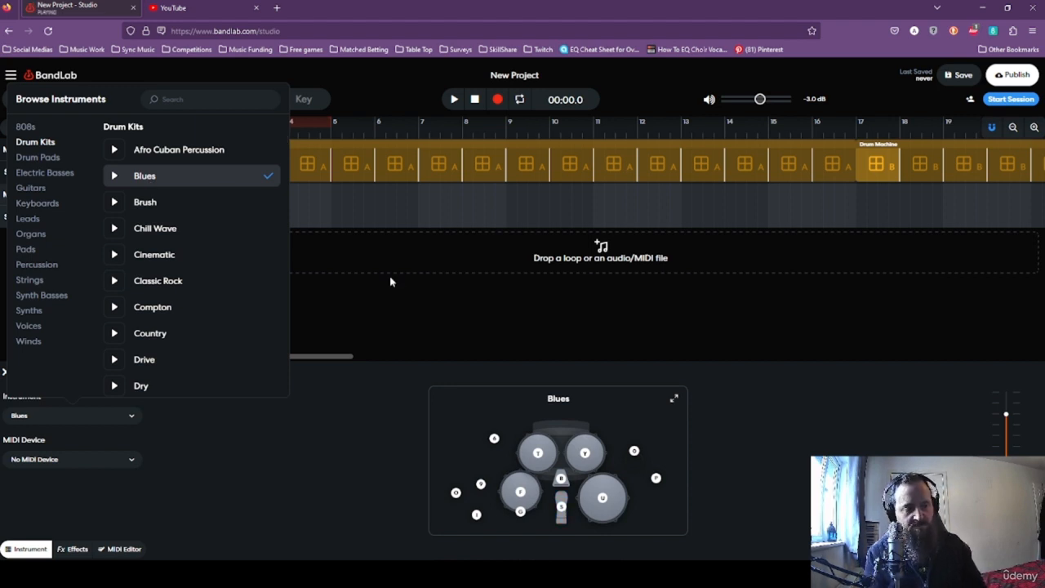
{"action": "key", "text": "f"}
{"action": "key", "text": "f"}
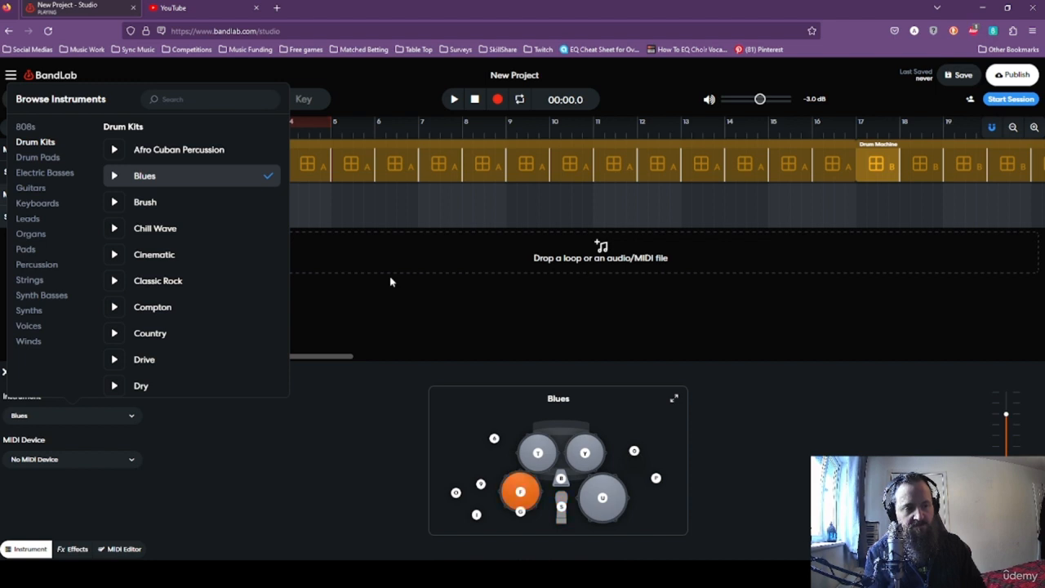
{"action": "key", "text": "f"}
{"action": "key", "text": "f"}
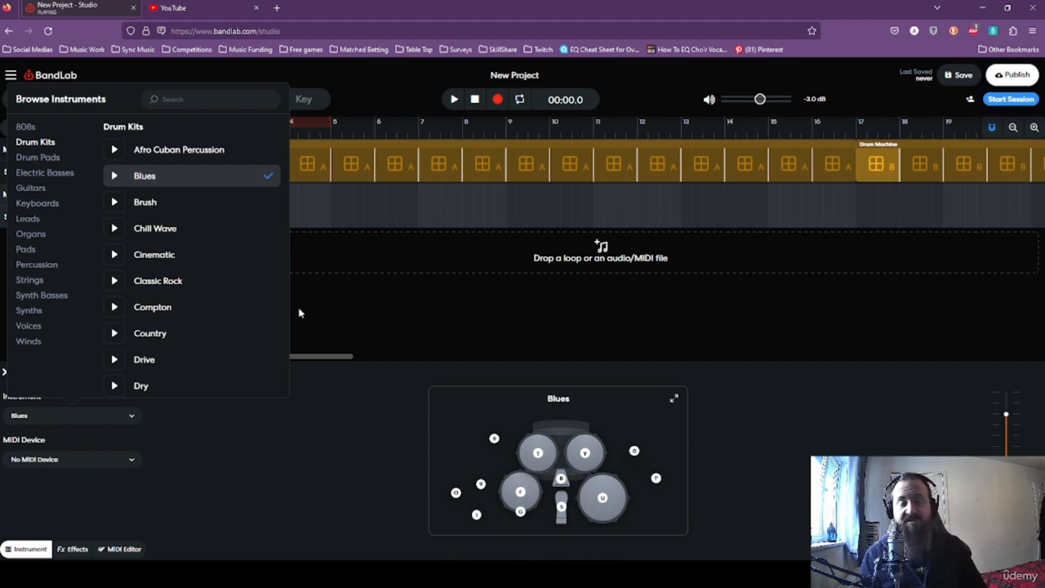
Change the track's instrument to Acoustic Guitar from the Guitars category and play C and E at octave 2.
{"action": "left_click", "coordinate": [45, 190]}
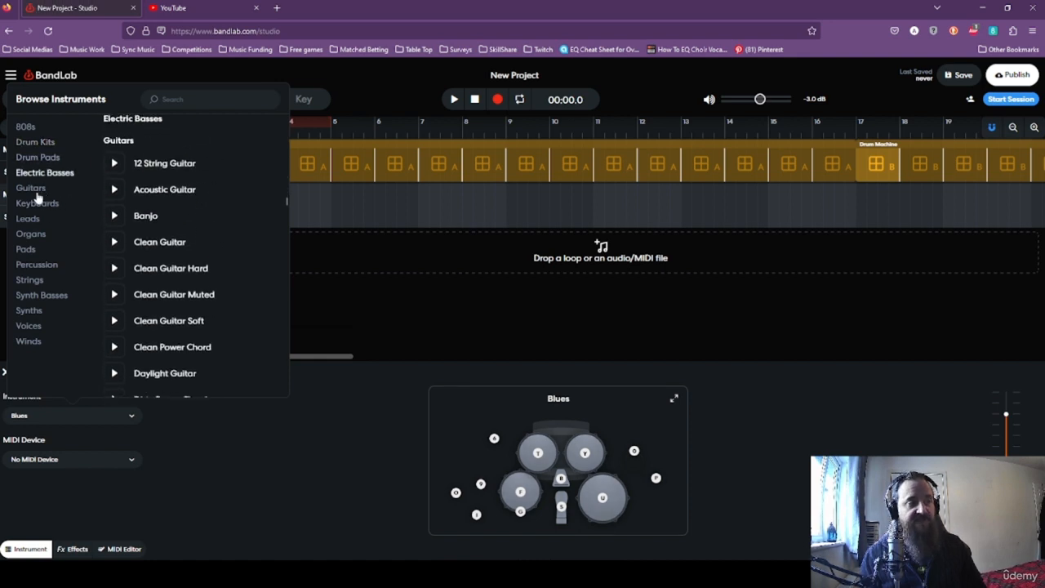
{"action": "left_click", "coordinate": [181, 175]}
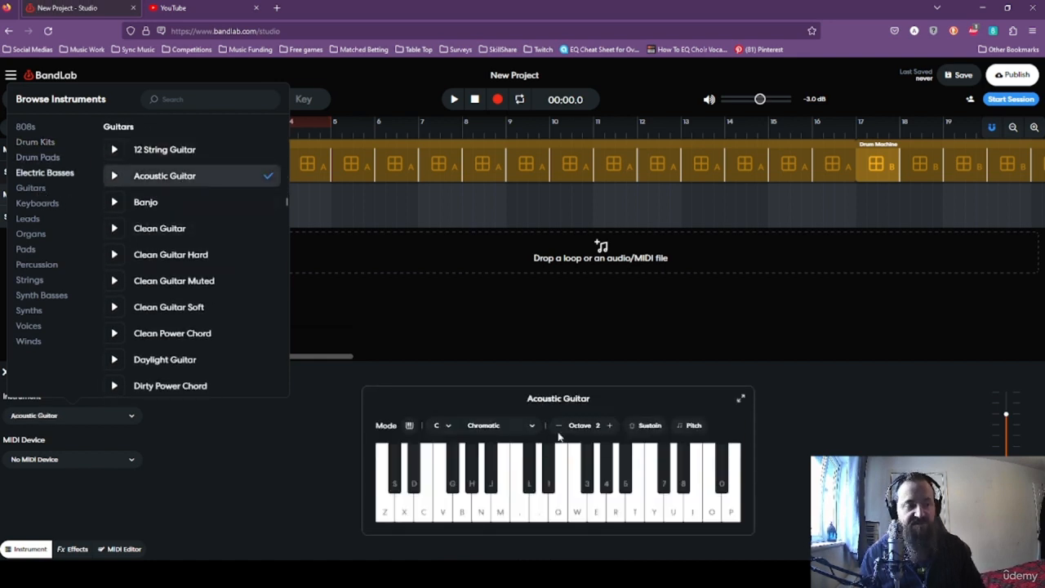
{"action": "key", "text": "z"}
{"action": "key", "text": "c"}
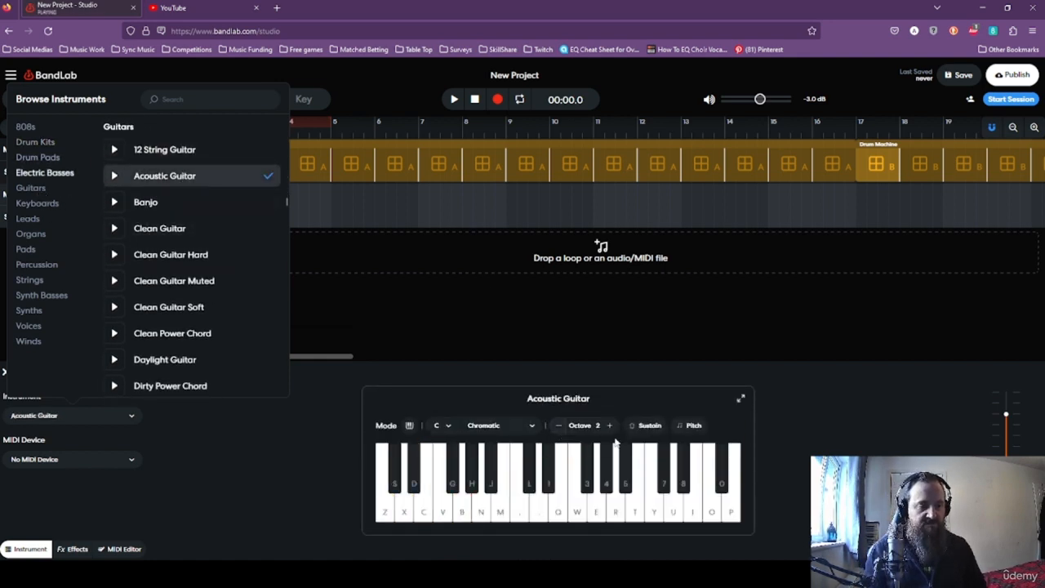
Raise the Acoustic Guitar to octave 3, play D-F-A and C-E-G chords, and return to octave 2.
{"action": "left_click", "coordinate": [609, 425]}
{"action": "key", "text": "z"}
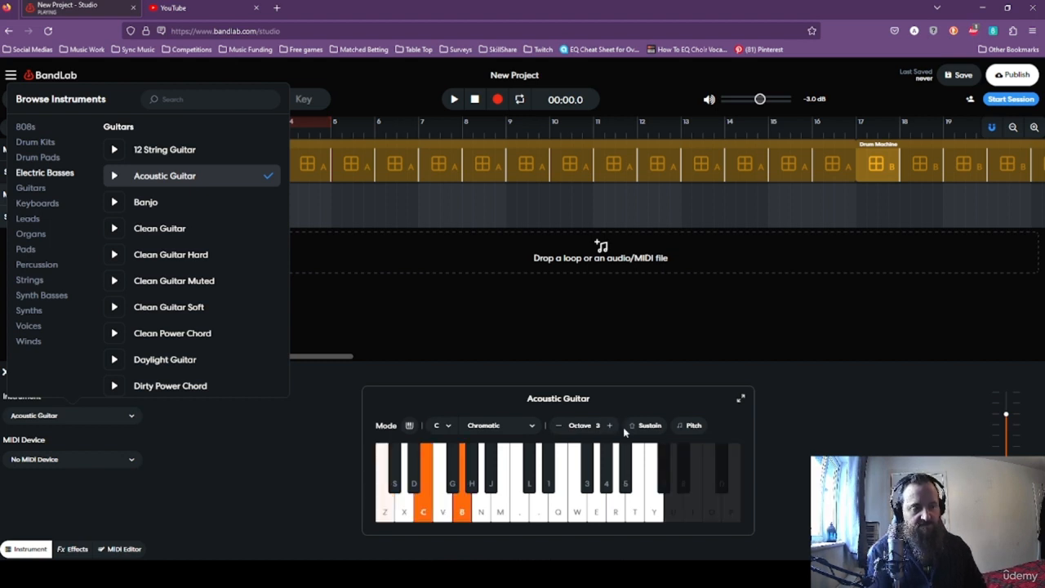
{"action": "key", "text": "x"}
{"action": "key", "text": "v"}
{"action": "key", "text": "n"}
{"action": "key", "text": "z"}
{"action": "key", "text": "c"}
{"action": "key", "text": "b"}
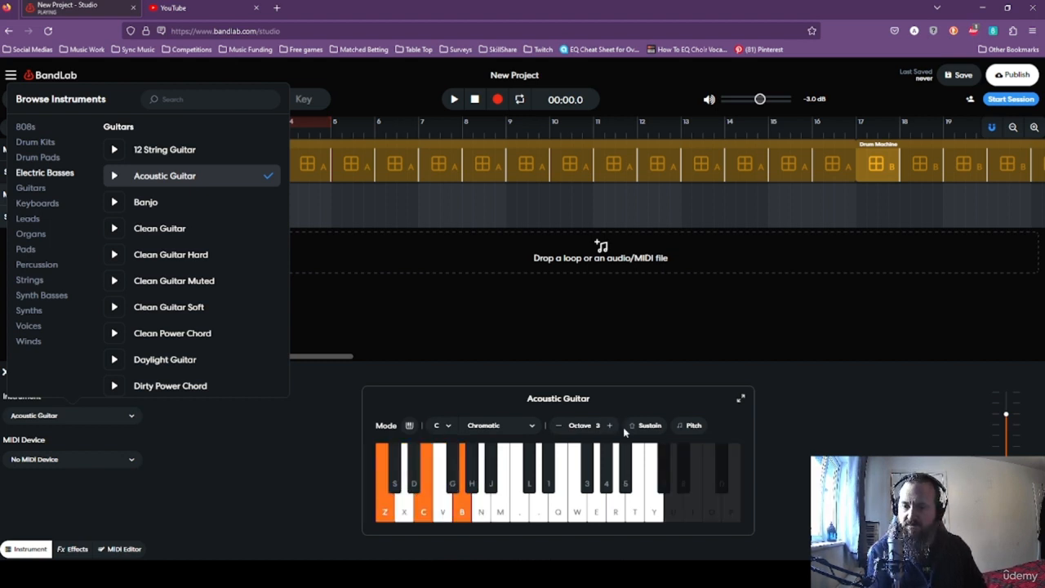
{"action": "key", "text": "z"}
{"action": "key", "text": "c"}
{"action": "key", "text": "b"}
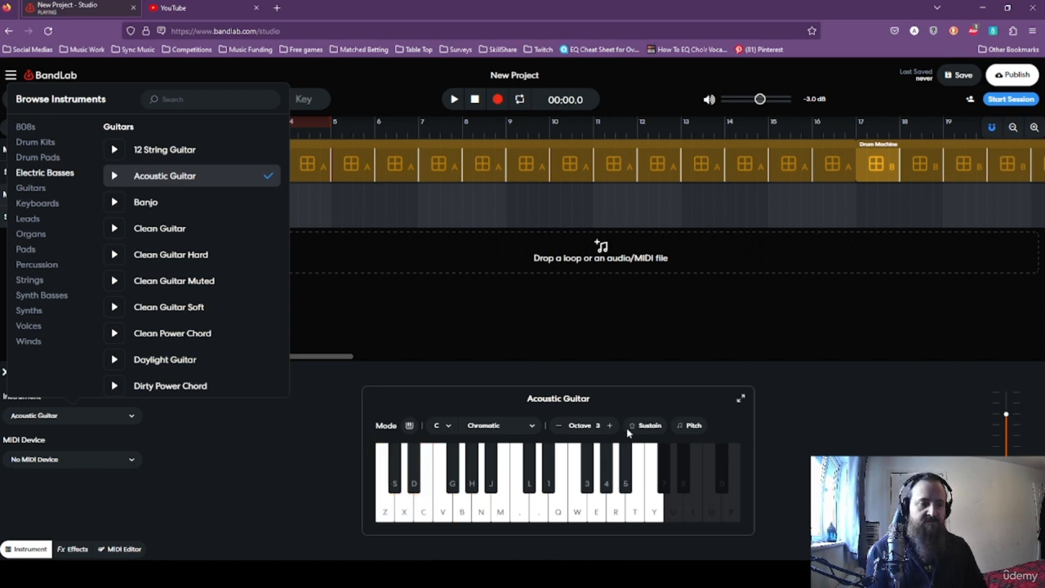
{"action": "left_click", "coordinate": [558, 426]}
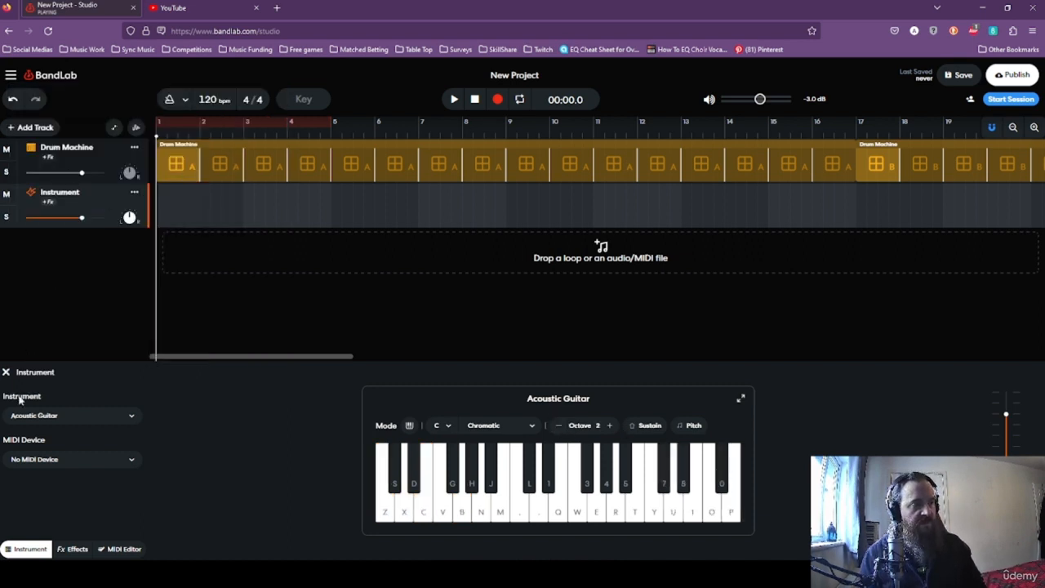
Change the track's instrument to Arcade Lead from the Leads category and sound two notes on the on-screen piano.
{"action": "left_click", "coordinate": [37, 414]}
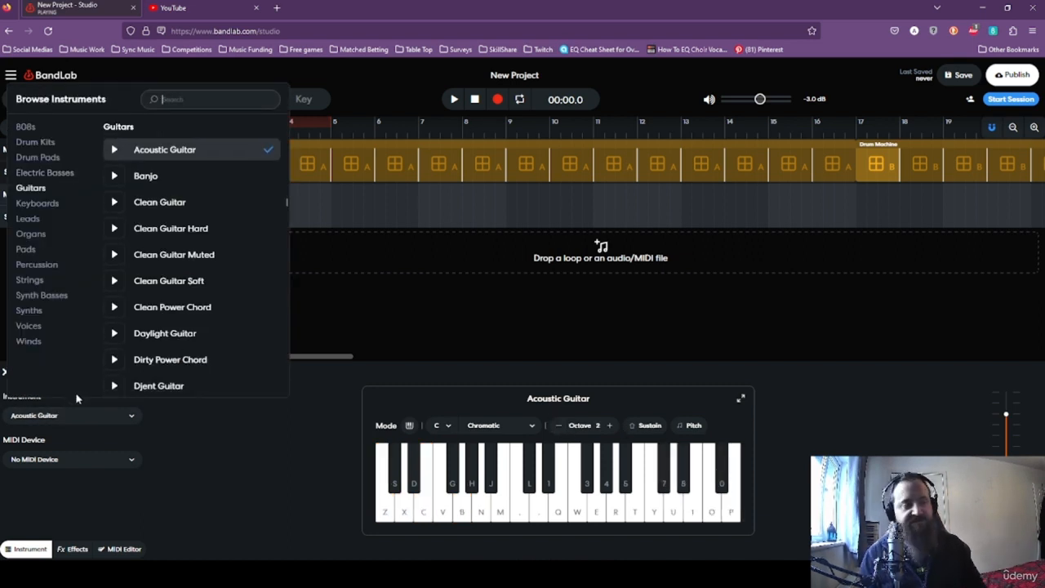
{"action": "left_click", "coordinate": [39, 224]}
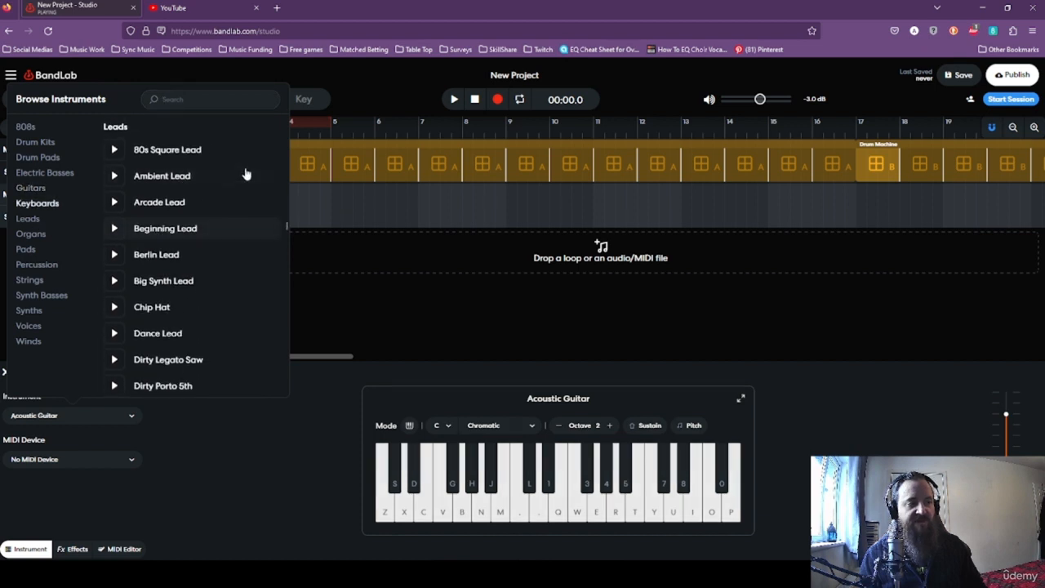
{"action": "left_click", "coordinate": [192, 209]}
{"action": "left_click", "coordinate": [562, 515]}
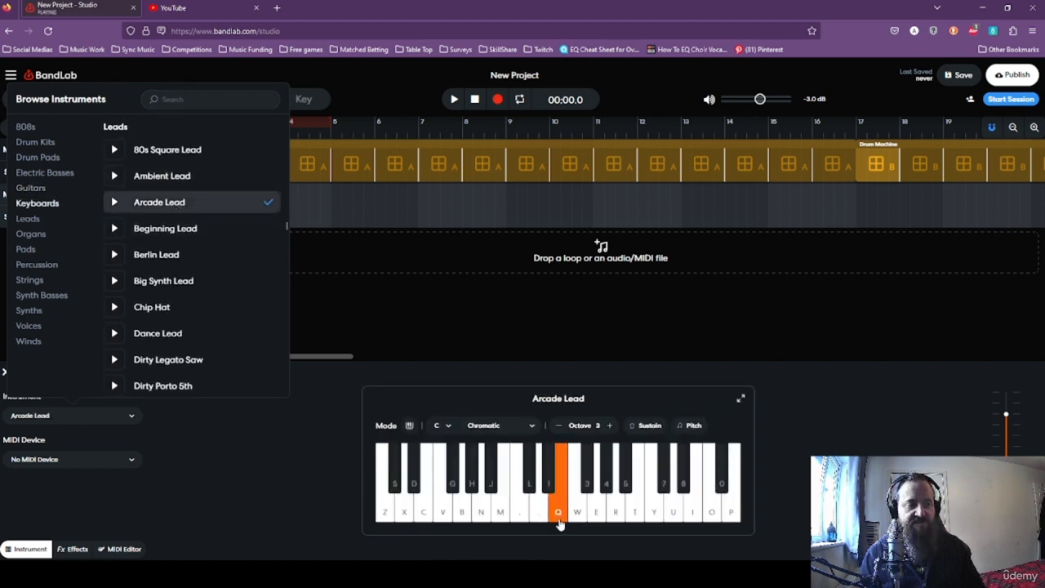
{"action": "left_click", "coordinate": [523, 512]}
Play a short rising and falling Arcade Lead melody on C, E, G, A and D from the lowest C.
{"action": "key", "text": "z"}
{"action": "key", "text": "c"}
{"action": "key", "text": "z"}
{"action": "key", "text": "c"}
{"action": "key", "text": "b"}
{"action": "key", "text": "n"}
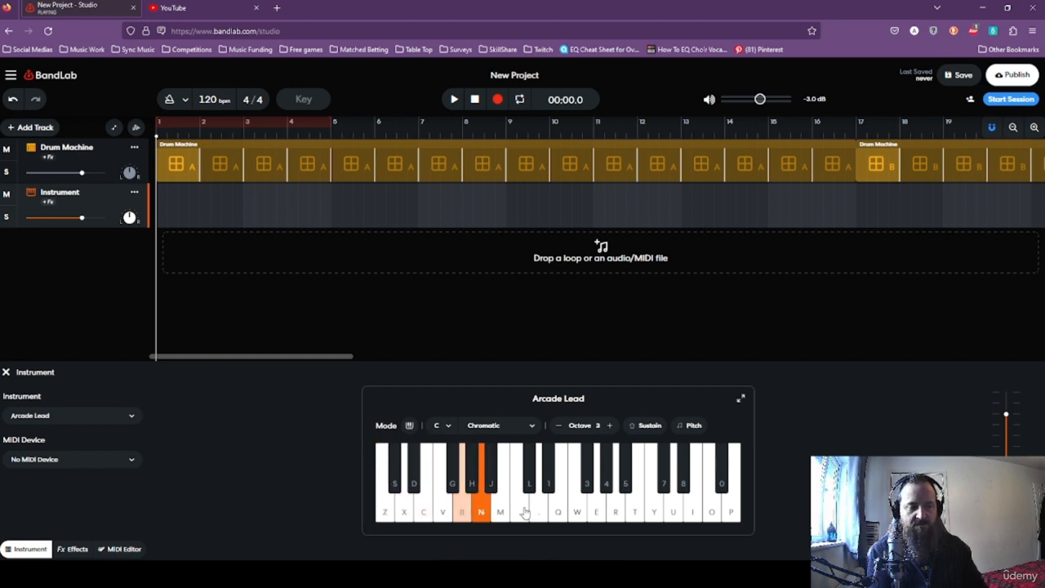
{"action": "key", "text": "b"}
{"action": "key", "text": "c"}
{"action": "key", "text": "x"}
{"action": "key", "text": "c"}
{"action": "key", "text": "z"}
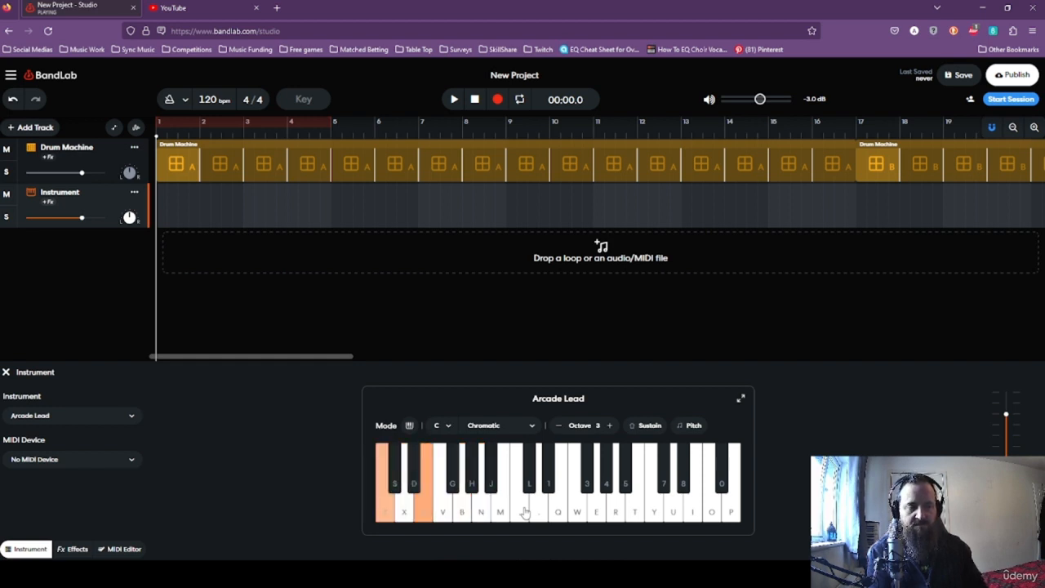
Preview the Beginning Lead and Halcyon 5th sounds in the Leads category without assigning them.
{"action": "left_click", "coordinate": [131, 416]}
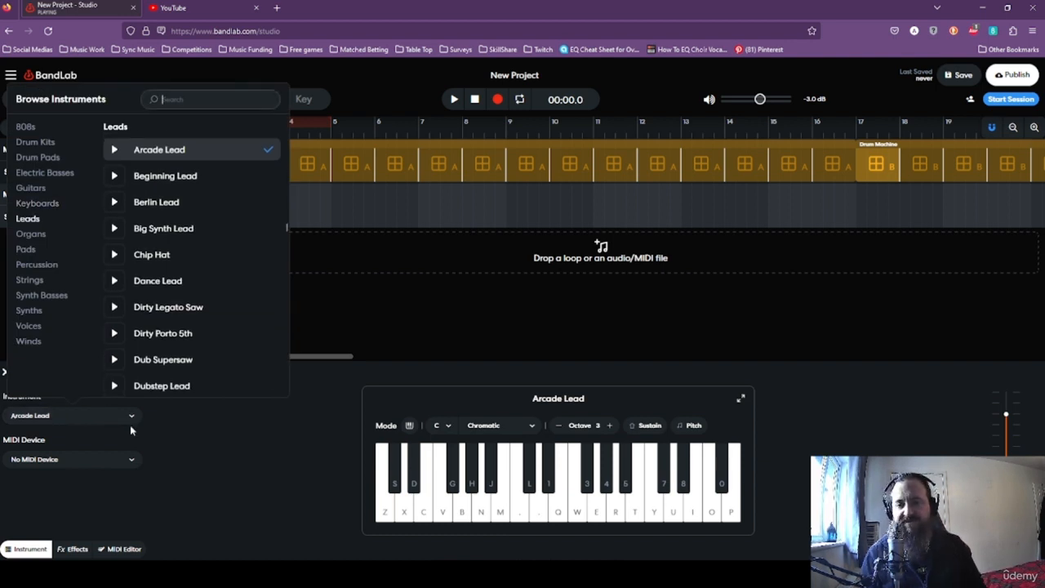
{"action": "left_click", "coordinate": [115, 308]}
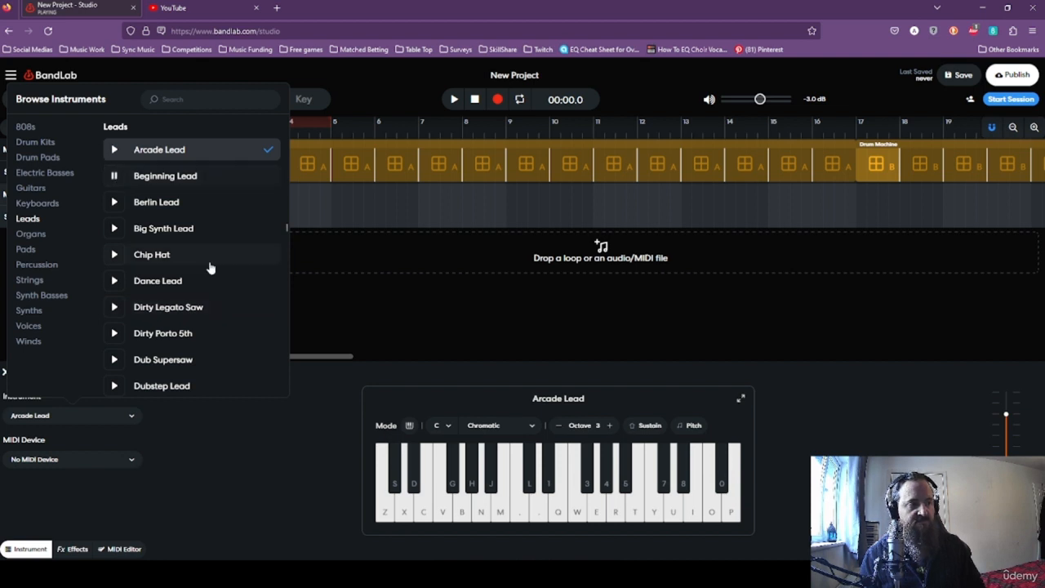
{"action": "scroll", "coordinate": [210, 264], "scroll_direction": "down", "scroll_amount": 2}
{"action": "scroll", "coordinate": [210, 265], "scroll_direction": "down", "scroll_amount": 3}
{"action": "left_click", "coordinate": [120, 331]}
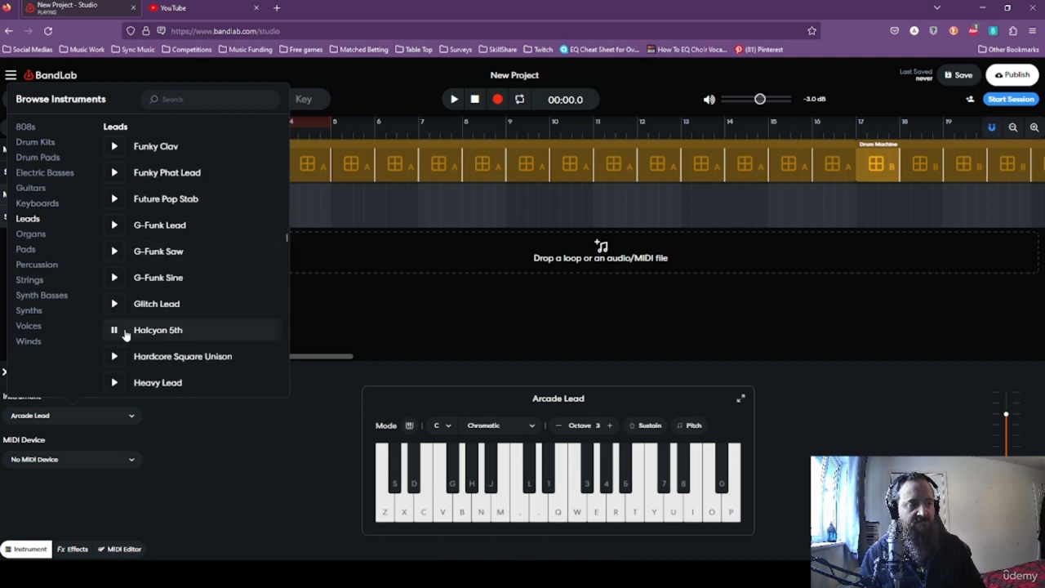
{"action": "left_click", "coordinate": [114, 330]}
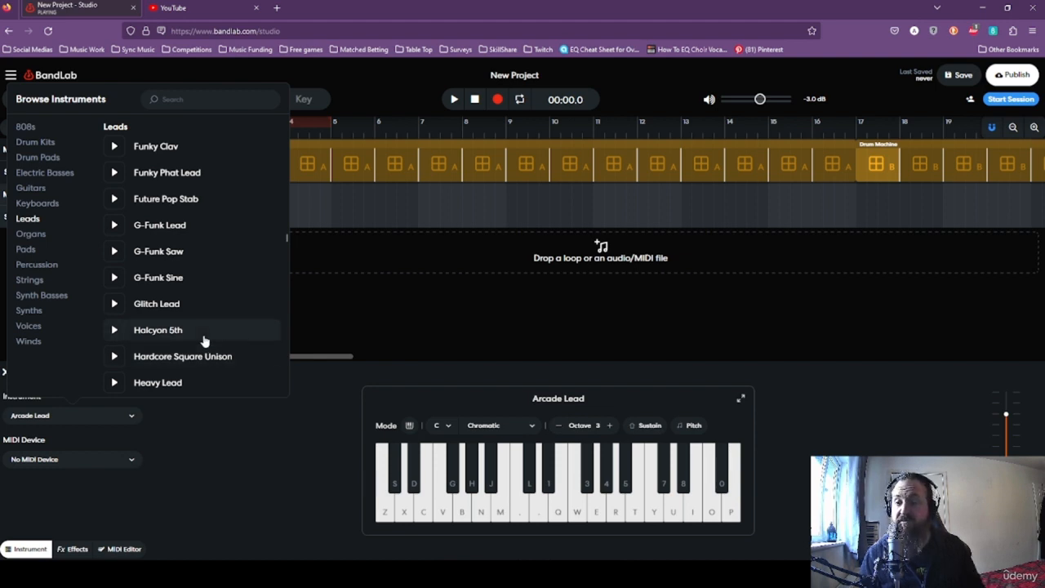
Look through the Synth Basses and Winds instrument categories, keeping Arcade Lead on the track.
{"action": "left_click", "coordinate": [51, 297]}
{"action": "left_click", "coordinate": [31, 339]}
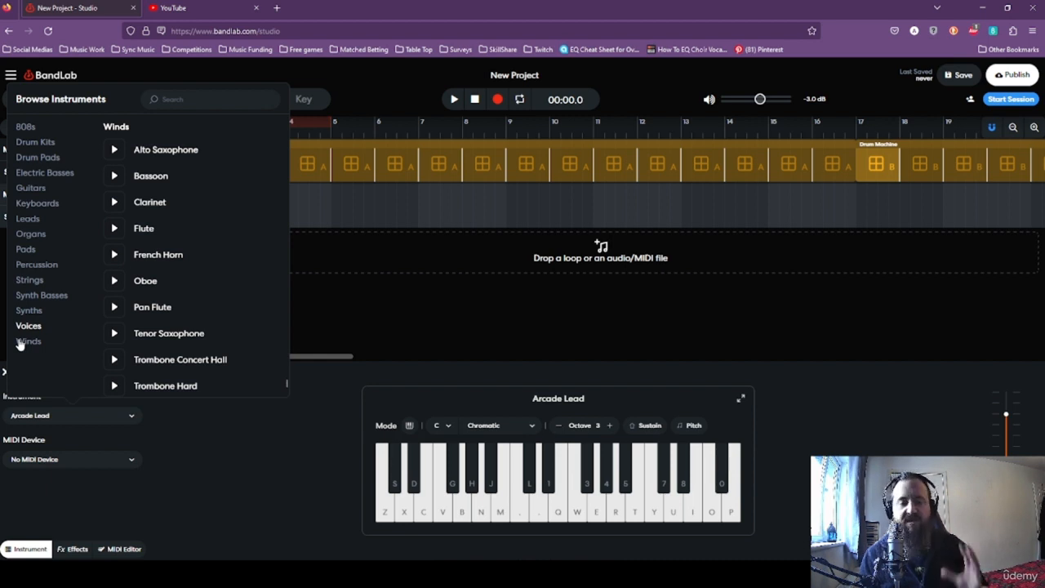
{"action": "left_click", "coordinate": [764, 479]}
Adjust the volume levels of the Instrument and Drum Machine tracks slightly.
{"action": "left_click_drag", "start_coordinate": [1010, 407], "coordinate": [1013, 407]}
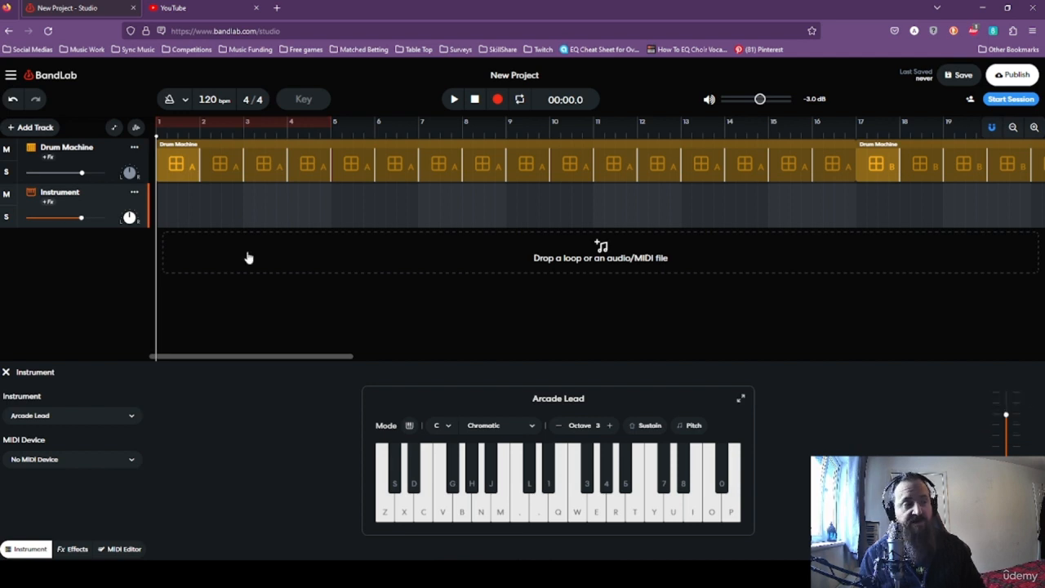
{"action": "mouse_move", "coordinate": [76, 216]}
{"action": "left_mouse_down"}
{"action": "mouse_move", "coordinate": [53, 218]}
{"action": "mouse_move", "coordinate": [76, 218]}
{"action": "left_mouse_up"}
{"action": "mouse_move", "coordinate": [80, 173]}
{"action": "left_mouse_down"}
{"action": "mouse_move", "coordinate": [60, 173]}
{"action": "mouse_move", "coordinate": [83, 173]}
{"action": "left_mouse_up"}
{"action": "left_click_drag", "start_coordinate": [76, 217], "coordinate": [83, 217]}
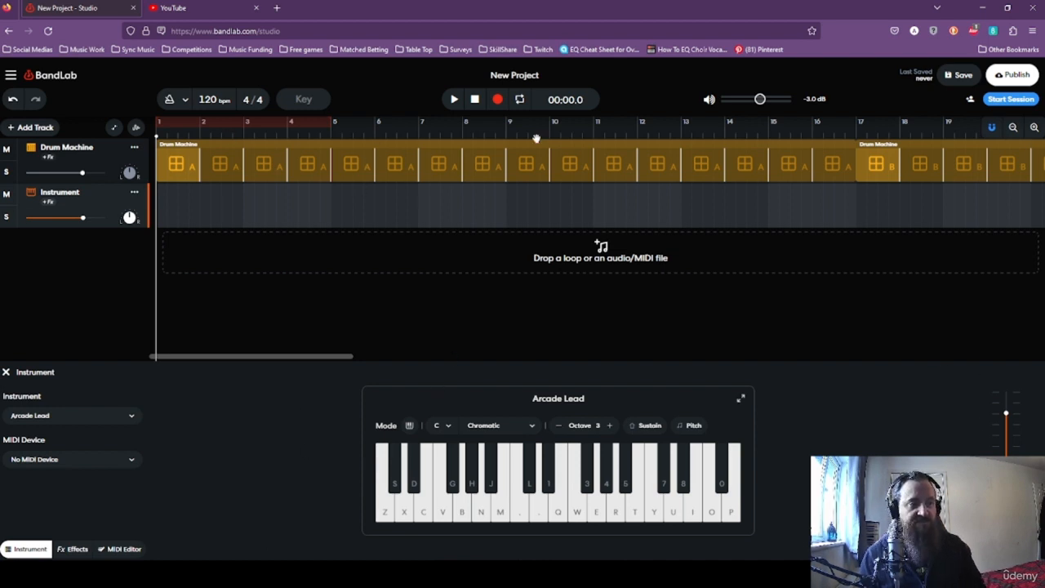
Start song playback with Pitch labels on and play rising and falling C-E-G-A-B patterns along with the drums.
{"action": "left_click", "coordinate": [453, 101]}
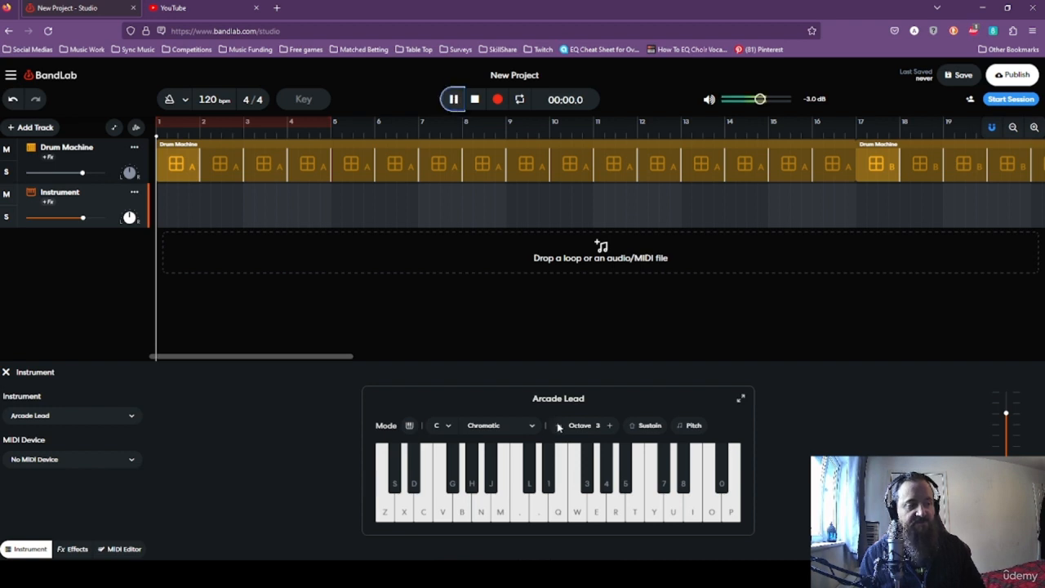
{"action": "left_click", "coordinate": [690, 427]}
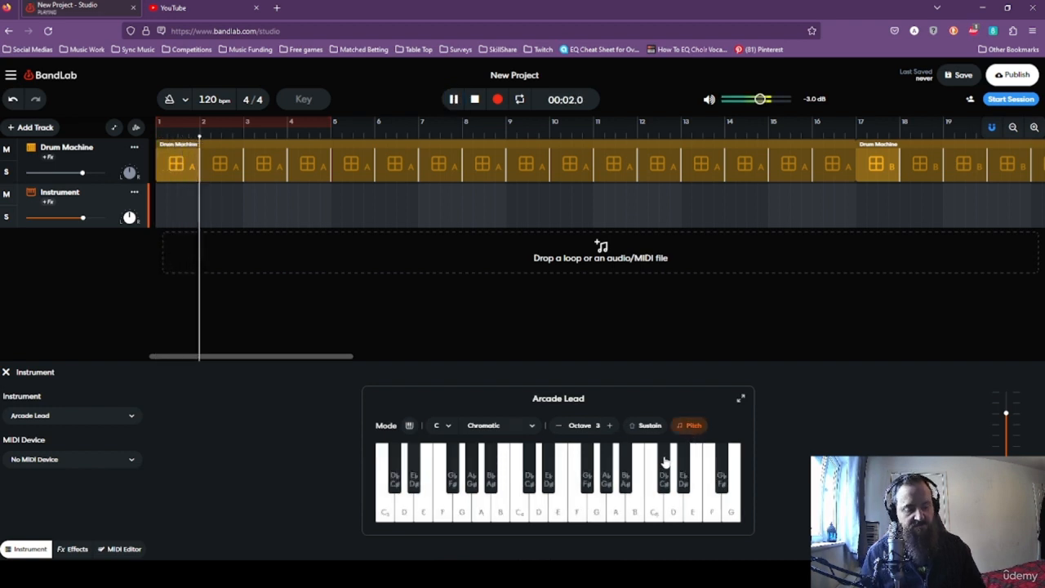
{"action": "key", "text": "z"}
{"action": "key", "text": "c"}
{"action": "key", "text": "b"}
{"action": "key", "text": "n"}
{"action": "key", "text": "b"}
{"action": "key", "text": "c"}
{"action": "key", "text": "z"}
{"action": "key", "text": "z"}
{"action": "key", "text": "c"}
{"action": "key", "text": "b"}
{"action": "key", "text": "n"}
{"action": "key", "text": "m"}
{"action": "key", "text": "n"}
{"action": "key", "text": "b"}
{"action": "key", "text": "c"}
{"action": "key", "text": "z"}
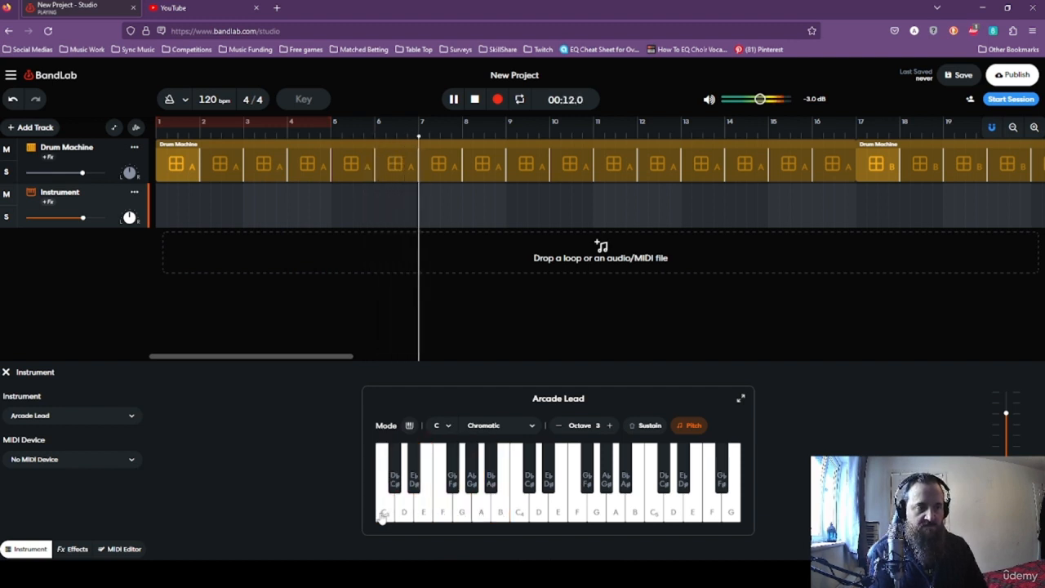
Play the low C alternating with B, C4, B and A over the drums, and stop playback back at the start.
{"action": "key", "text": "z"}
{"action": "key", "text": "m"}
{"action": "key", "text": "z"}
{"action": "key", "text": "m"}
{"action": "key", "text": "z"}
{"action": "key", "text": "m"}
{"action": "key", "text": "z"}
{"action": "key", "text": "m"}
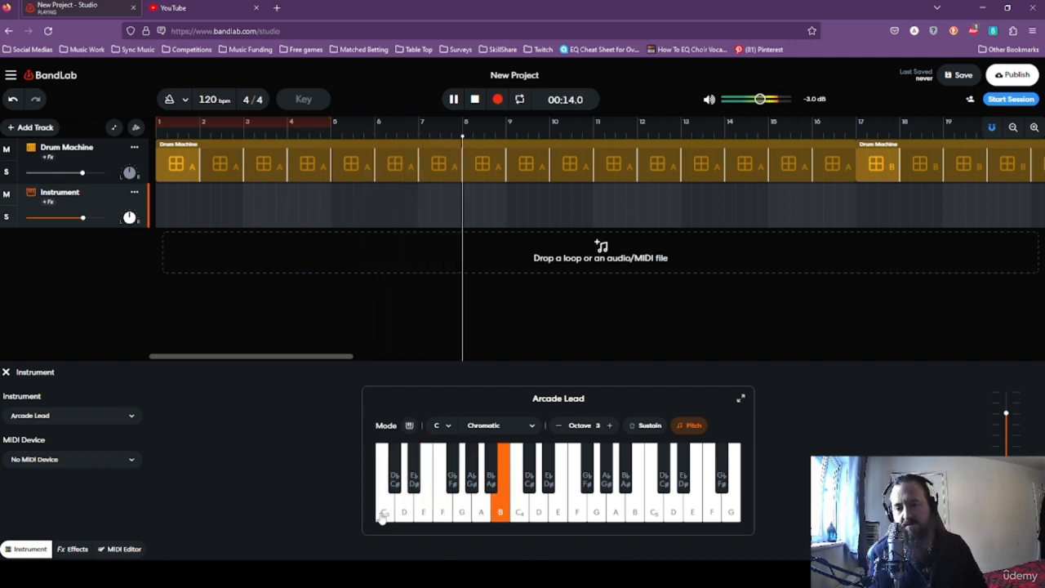
{"action": "key", "text": "z"}
{"action": "key", "text": "comma"}
{"action": "key", "text": "z"}
{"action": "key", "text": "comma"}
{"action": "key", "text": "z"}
{"action": "key", "text": "comma"}
{"action": "key", "text": "z"}
{"action": "key", "text": "comma"}
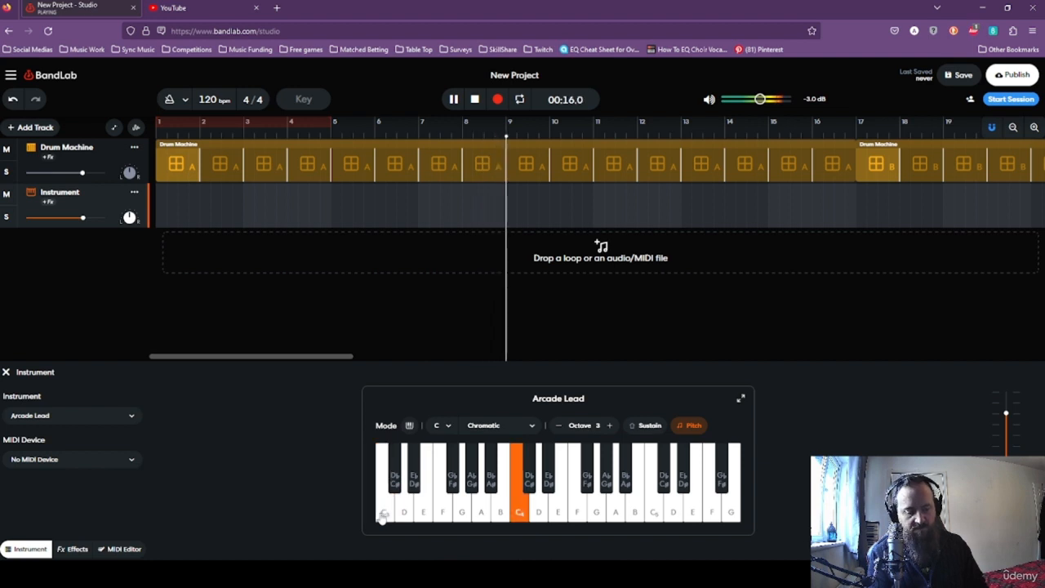
{"action": "key", "text": "z"}
{"action": "key", "text": "m"}
{"action": "key", "text": "z"}
{"action": "key", "text": "m"}
{"action": "key", "text": "z"}
{"action": "key", "text": "m"}
{"action": "key", "text": "z"}
{"action": "key", "text": "m"}
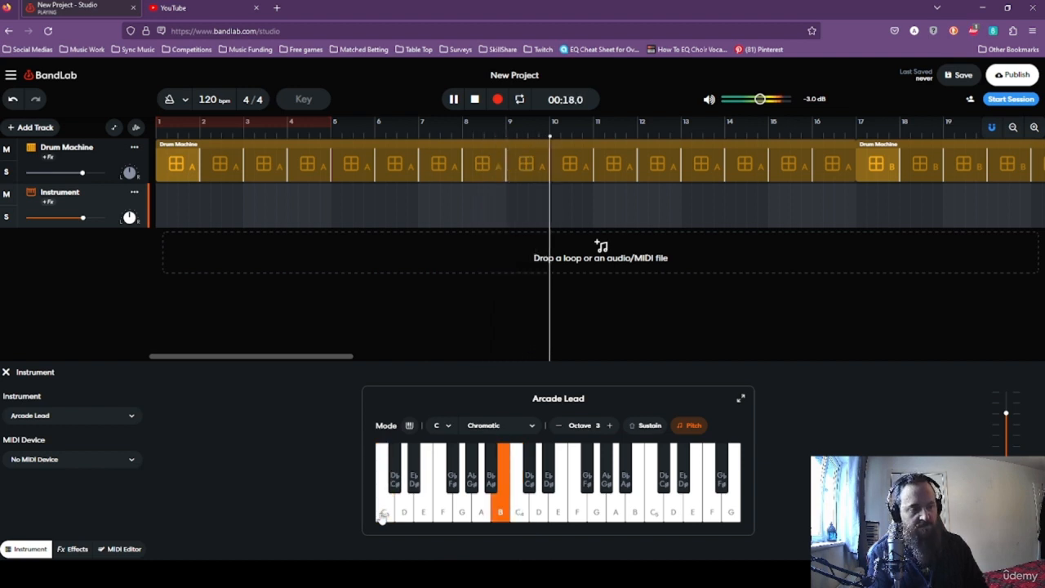
{"action": "key", "text": "z"}
{"action": "key", "text": "n"}
{"action": "key", "text": "z"}
{"action": "key", "text": "n"}
{"action": "key", "text": "z"}
{"action": "key", "text": "n"}
{"action": "key", "text": "z"}
{"action": "key", "text": "n"}
{"action": "key", "text": "z"}
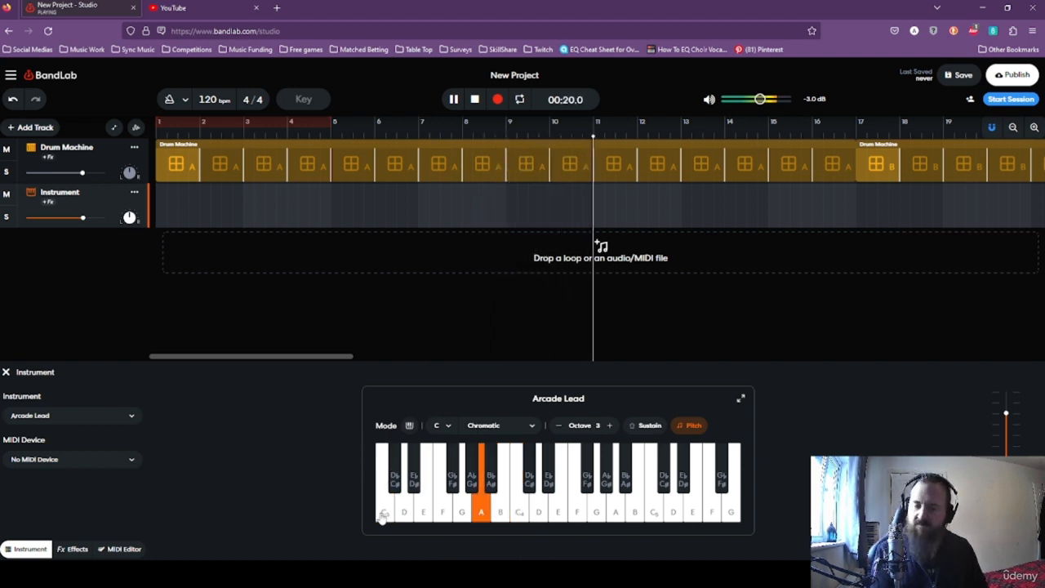
{"action": "left_click", "coordinate": [474, 98]}
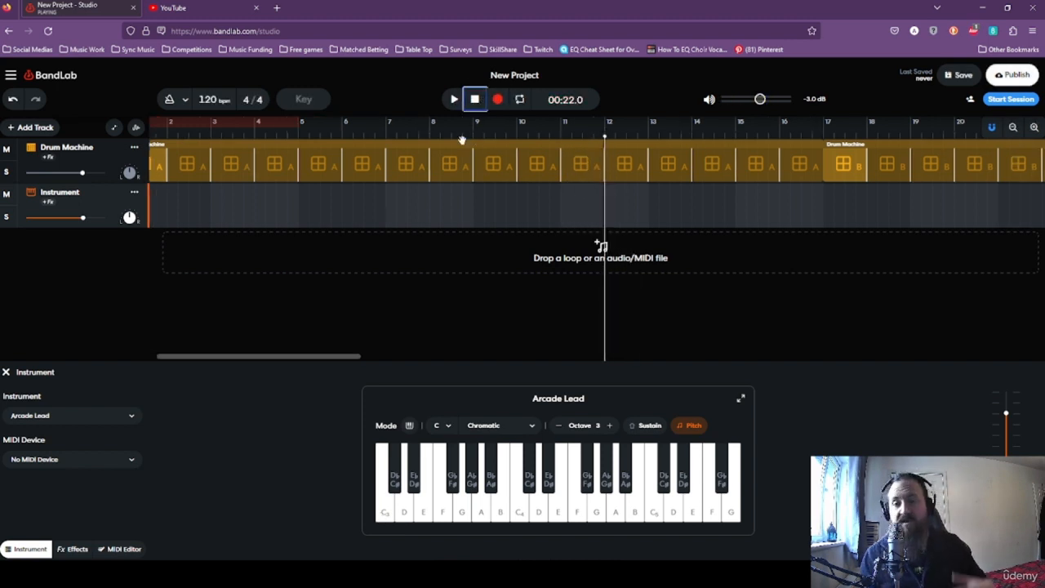
{"action": "left_click", "coordinate": [474, 99]}
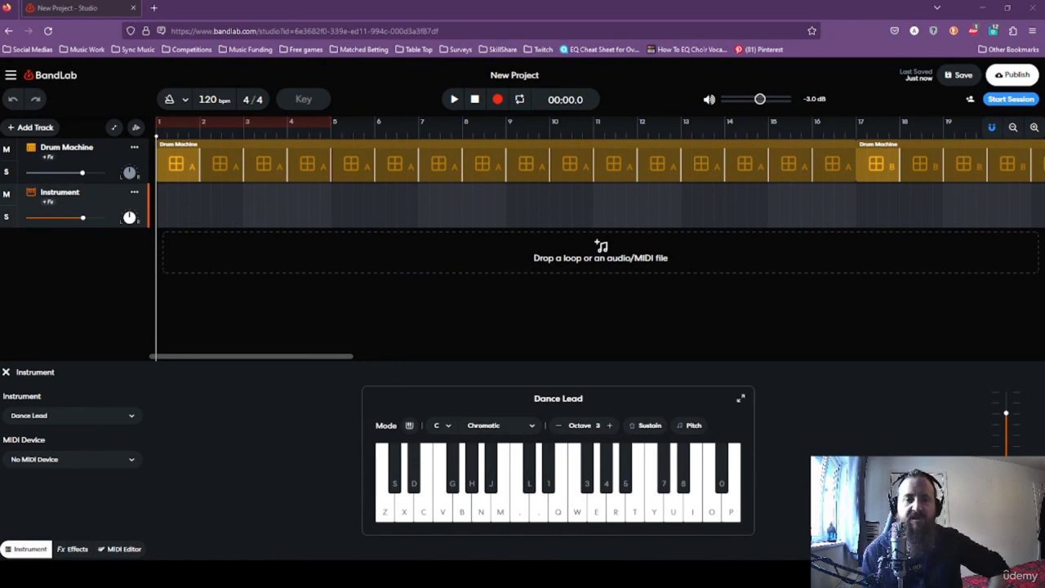
Play C-E-G patterns ending on A with the Dance Lead instrument using the computer keyboard.
{"action": "key", "text": "z"}
{"action": "key", "text": "c"}
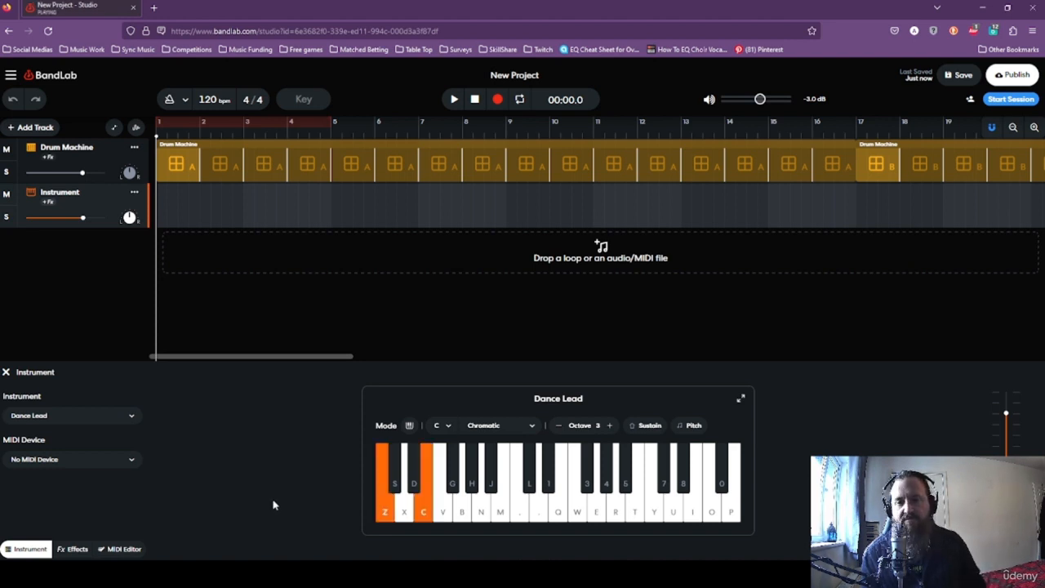
{"action": "key", "text": "z"}
{"action": "key", "text": "c"}
{"action": "key", "text": "b"}
{"action": "key", "text": "z"}
{"action": "key", "text": "c"}
{"action": "key", "text": "b"}
{"action": "key", "text": "n"}
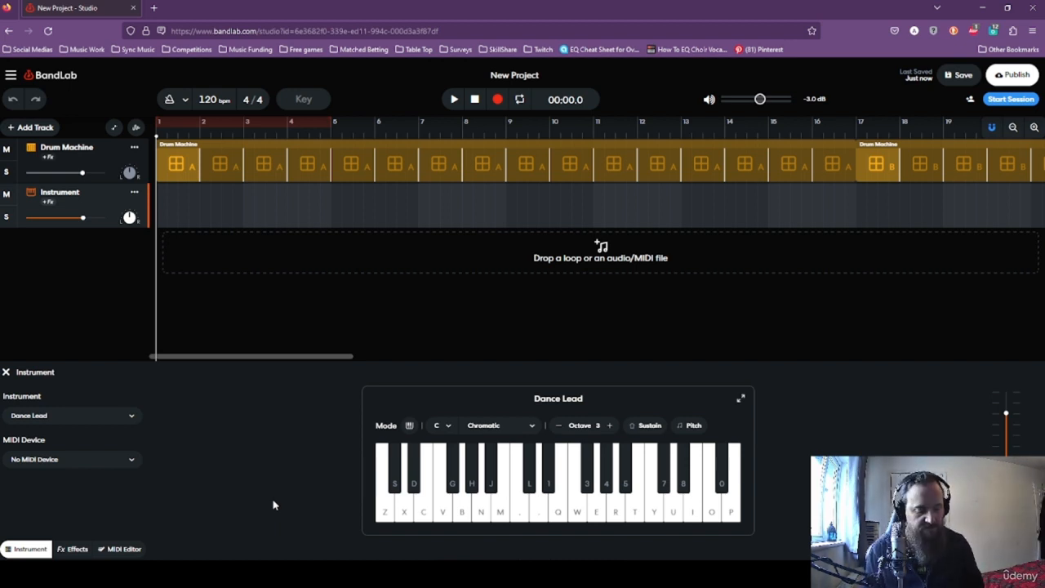
Build a C major chord on the Dance Lead one note at a time, from the lowest C through E and G.
{"action": "left_click", "coordinate": [380, 516]}
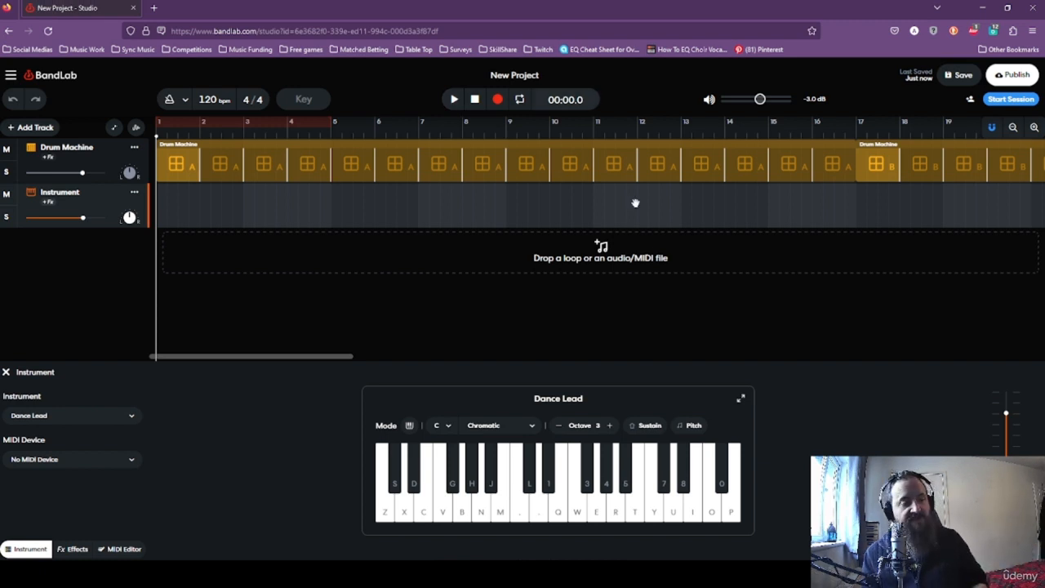
{"action": "left_click", "coordinate": [387, 513]}
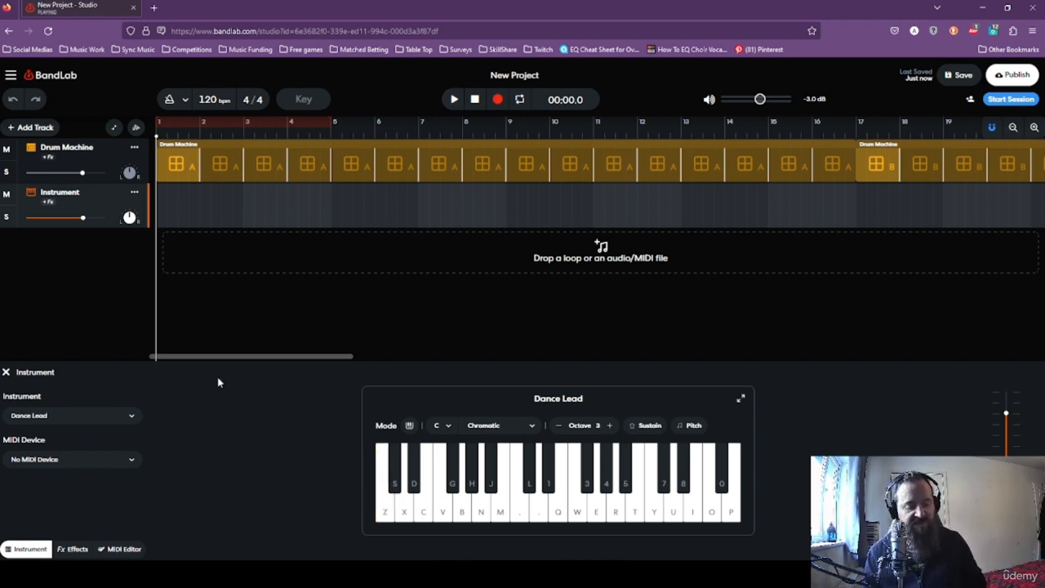
{"action": "key", "text": "z"}
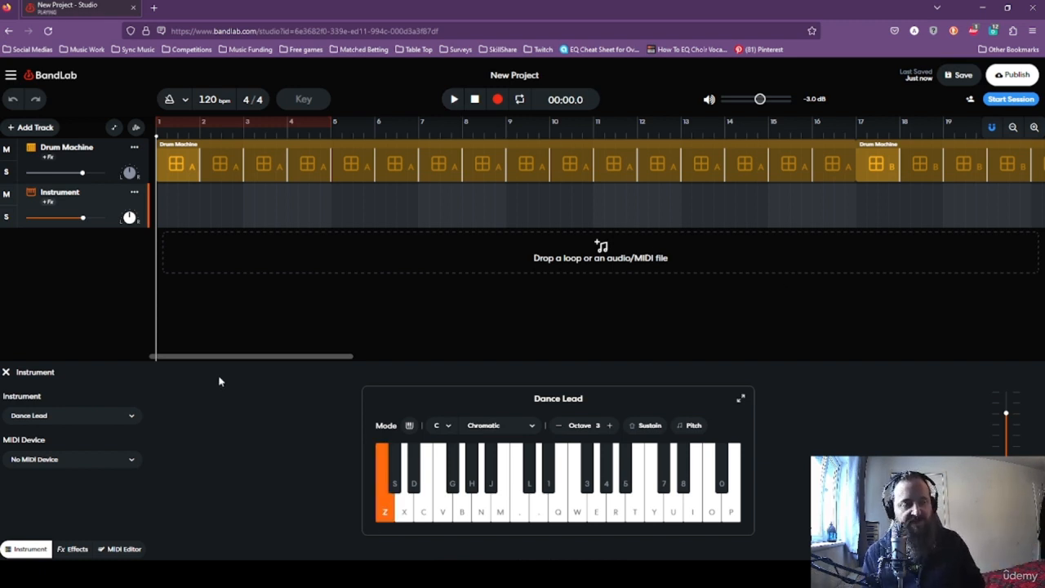
{"action": "left_click", "coordinate": [427, 515]}
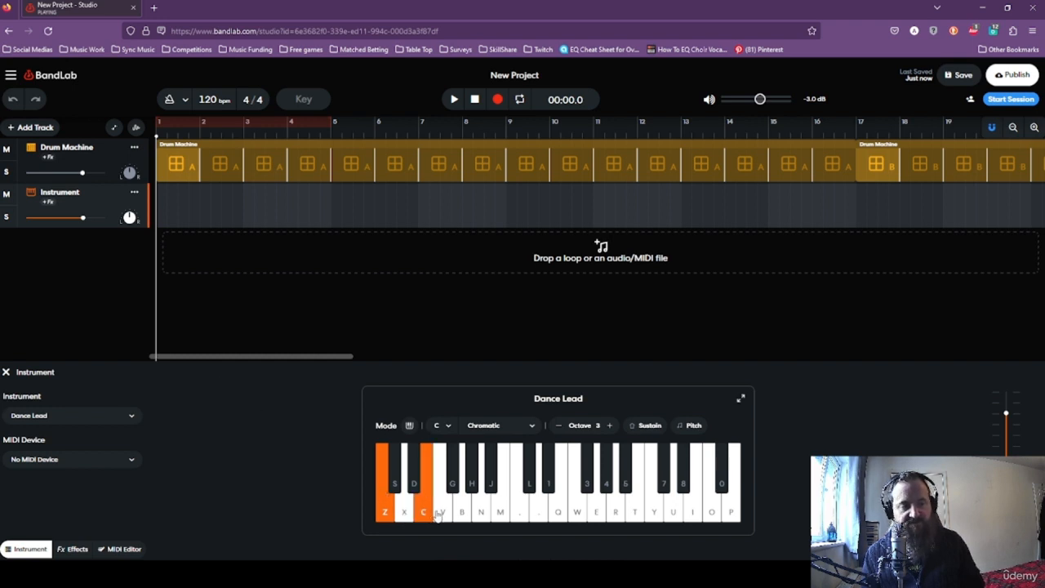
{"action": "left_click", "coordinate": [467, 517]}
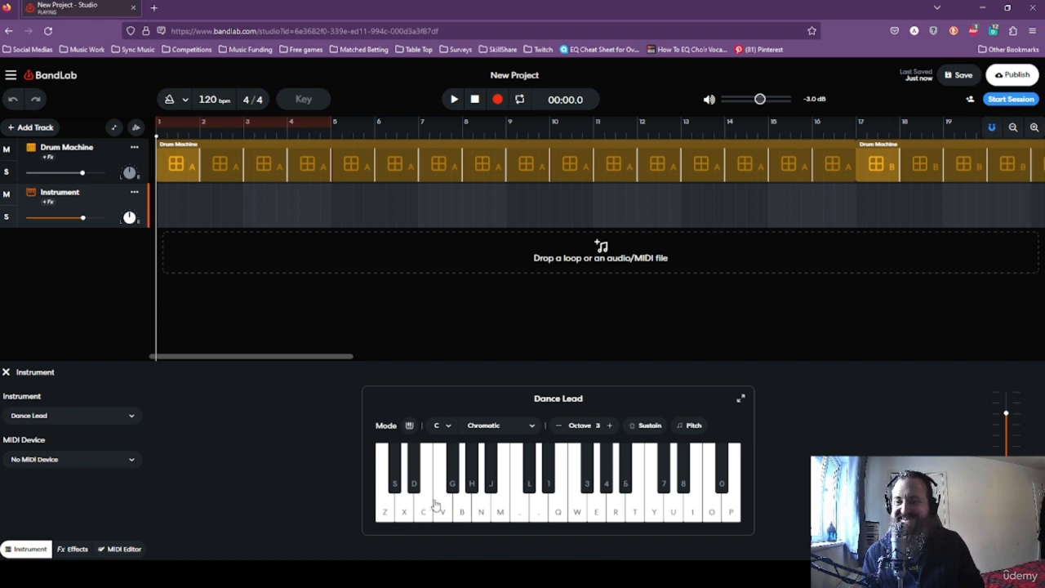
Play the C major chord on the Dance Lead, starting from its single notes and repeating C, E and G together.
{"action": "left_click", "coordinate": [380, 514]}
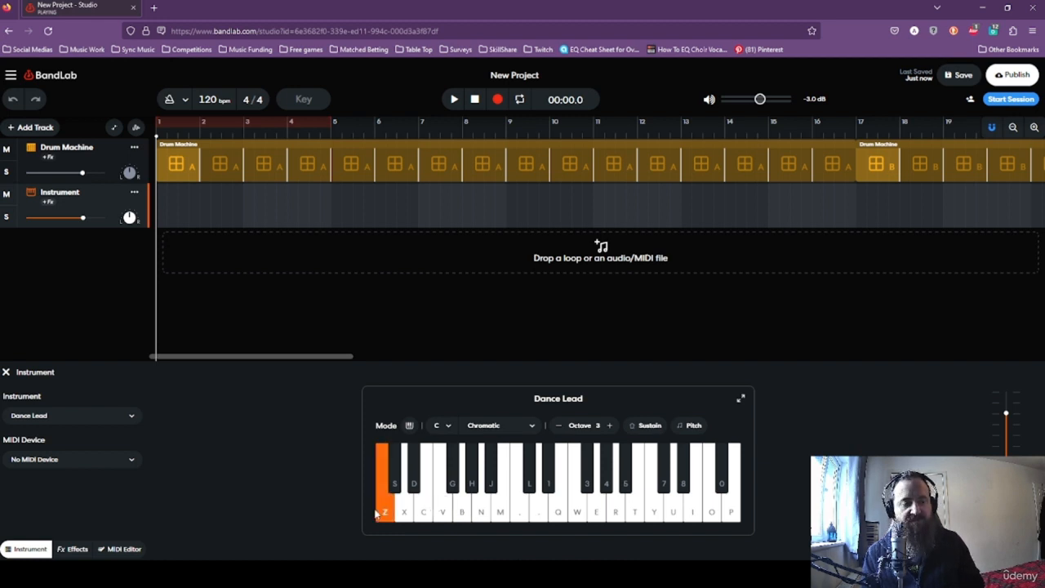
{"action": "left_click", "coordinate": [423, 516]}
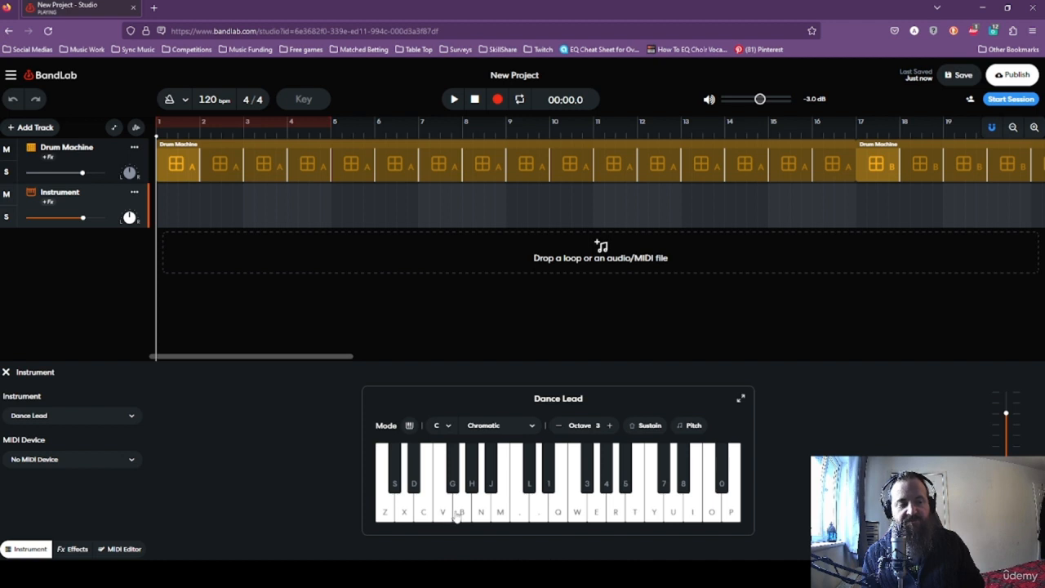
{"action": "key", "text": "z"}
{"action": "key", "text": "c"}
{"action": "key", "text": "b"}
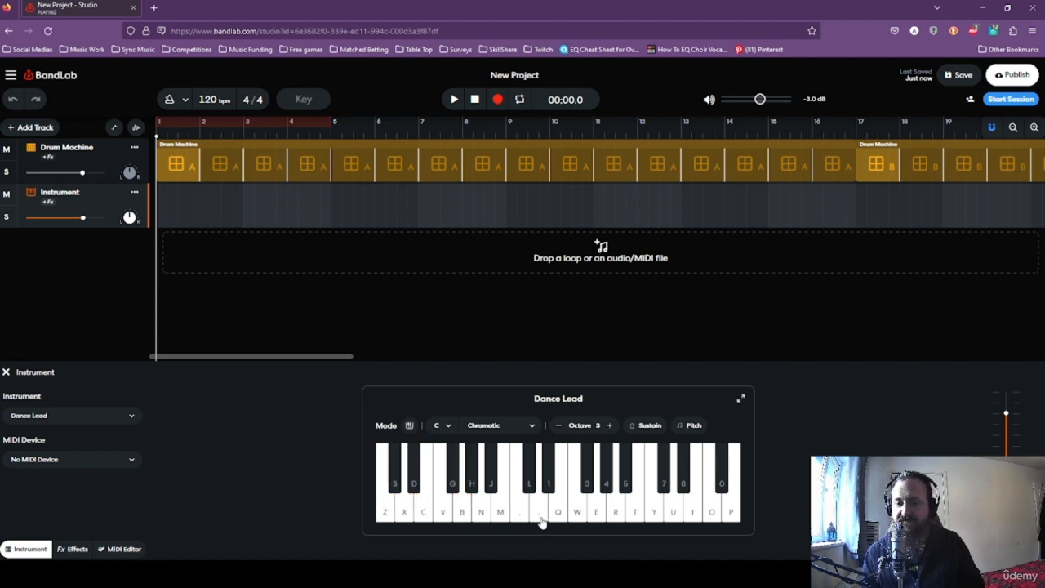
{"action": "key", "text": "z"}
{"action": "key", "text": "c"}
{"action": "key", "text": "b"}
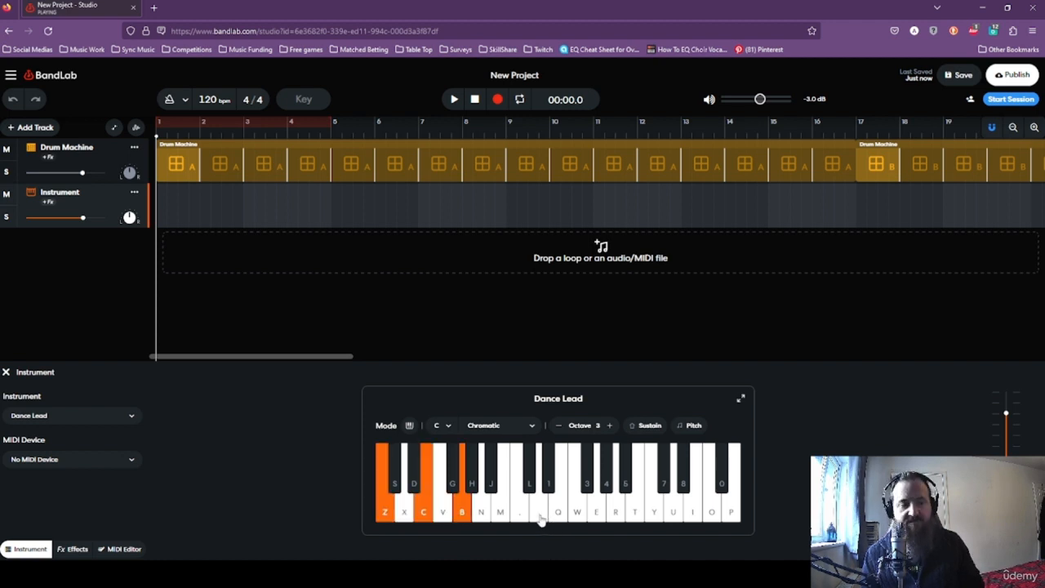
Build a G major chord on the Dance Lead one note at a time, from G through B and D.
{"action": "left_click", "coordinate": [462, 517]}
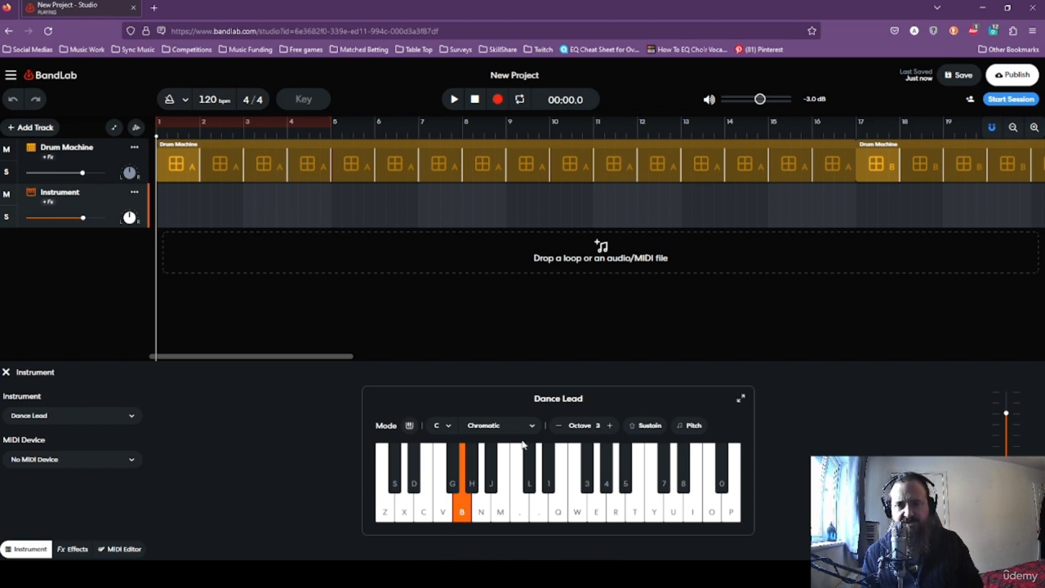
{"action": "left_click", "coordinate": [463, 515]}
{"action": "key", "text": "b"}
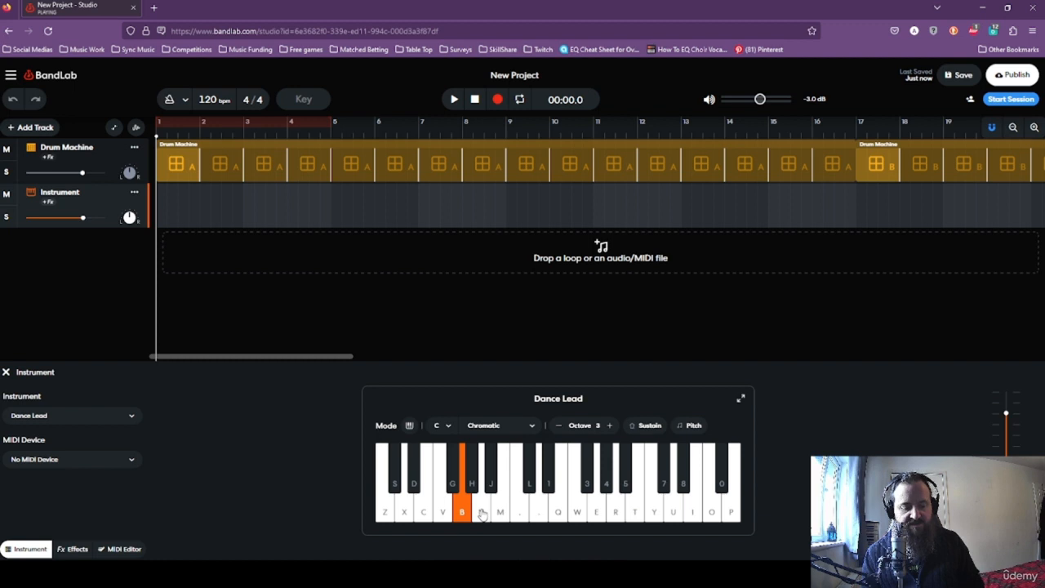
{"action": "left_click", "coordinate": [500, 521]}
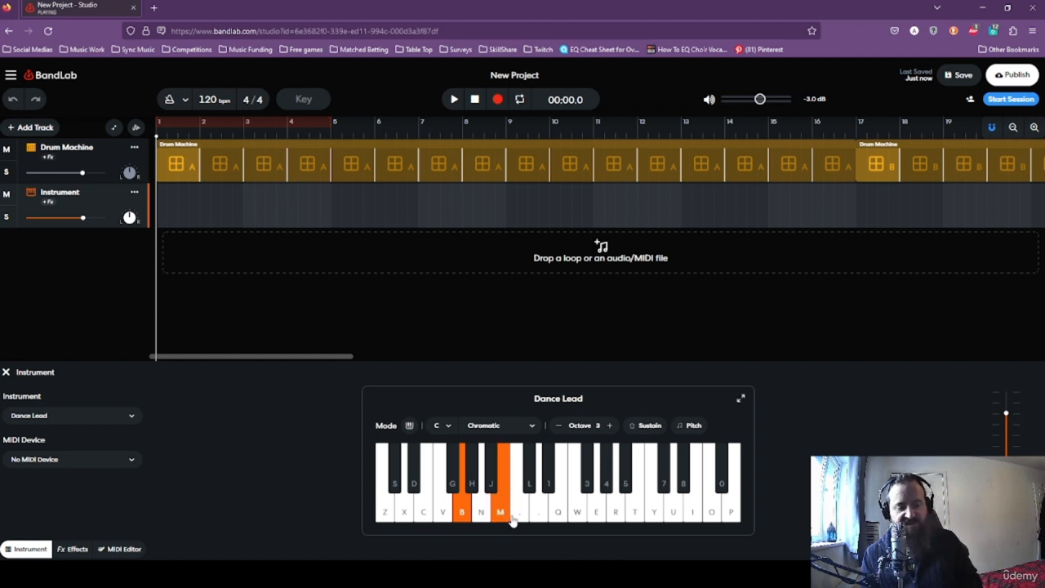
{"action": "key", "text": "period"}
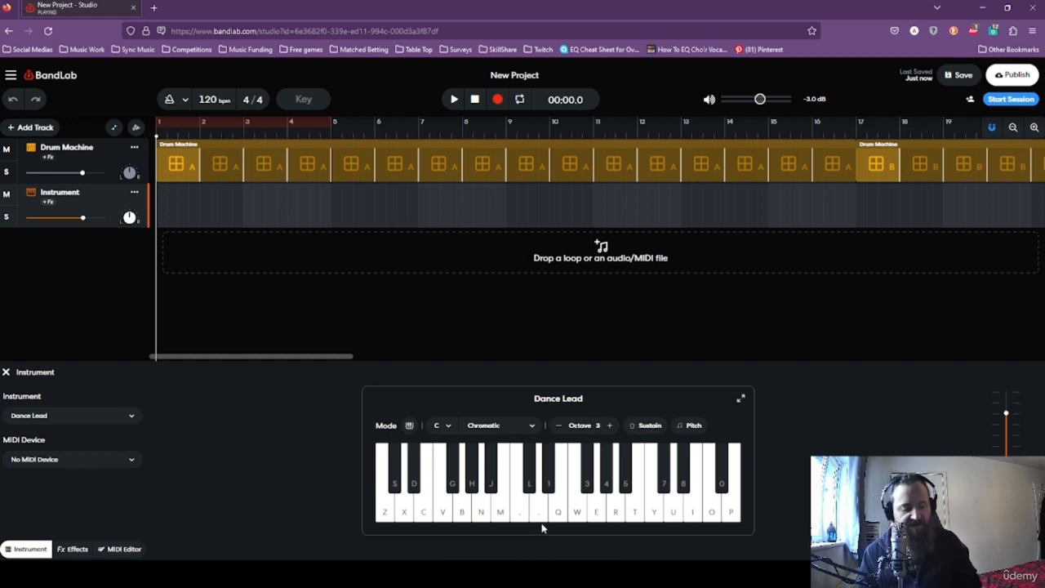
Play the C major (C-E-G), G major (G-B-D) and E minor (E-G-B) chords in sequence, returning to C major.
{"action": "key", "text": "z"}
{"action": "key", "text": "c"}
{"action": "key", "text": "b"}
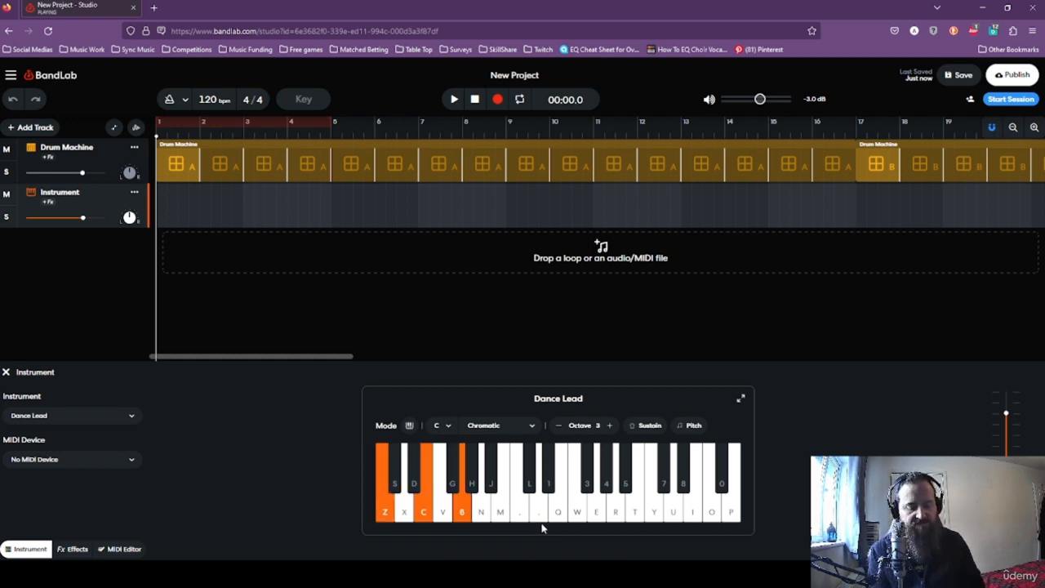
{"action": "key", "text": "b"}
{"action": "key", "text": "m"}
{"action": "key", "text": "period"}
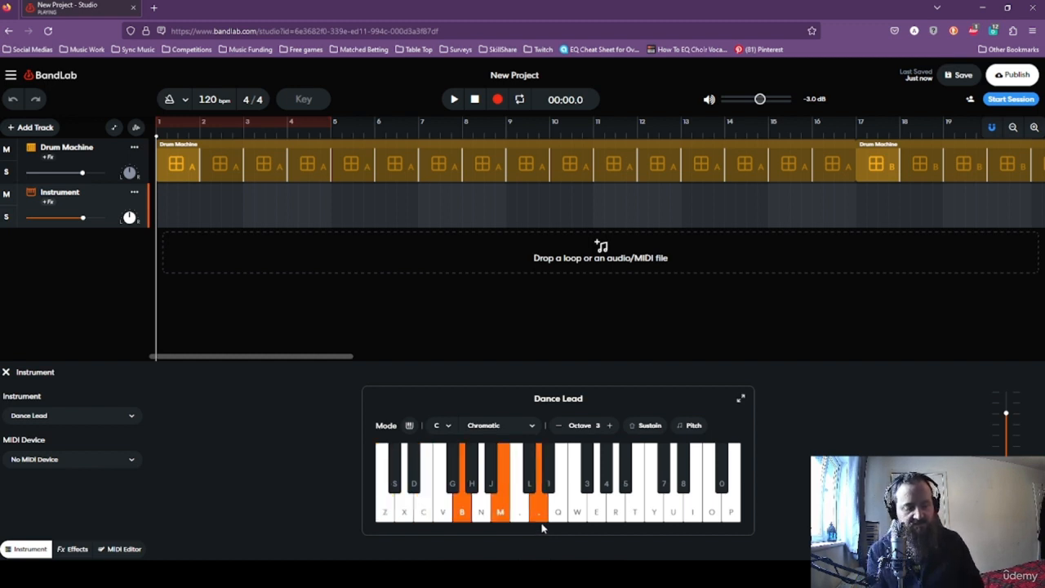
{"action": "key", "text": "c"}
{"action": "key", "text": "b"}
{"action": "key", "text": "m"}
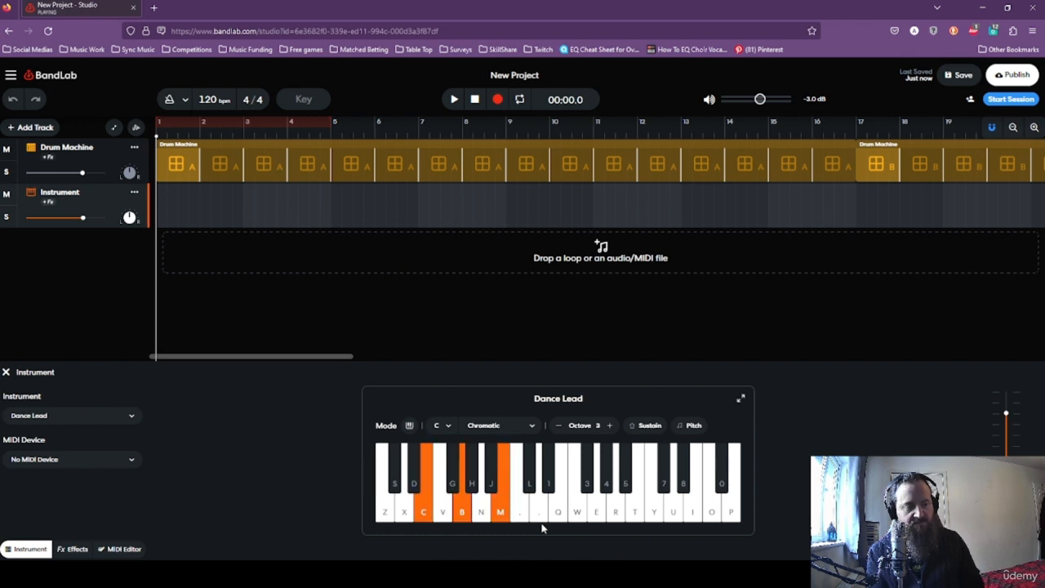
{"action": "key", "text": "z"}
{"action": "key", "text": "c"}
{"action": "key", "text": "b"}
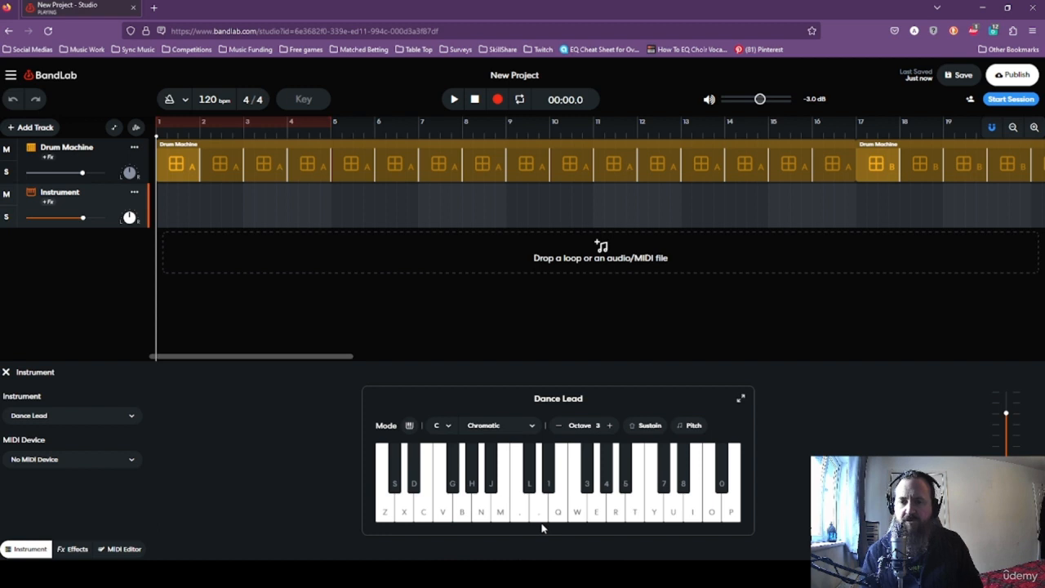
Build the C major, G major and E minor chords slowly, adding their notes one by one, and return to C.
{"action": "key", "text": "z"}
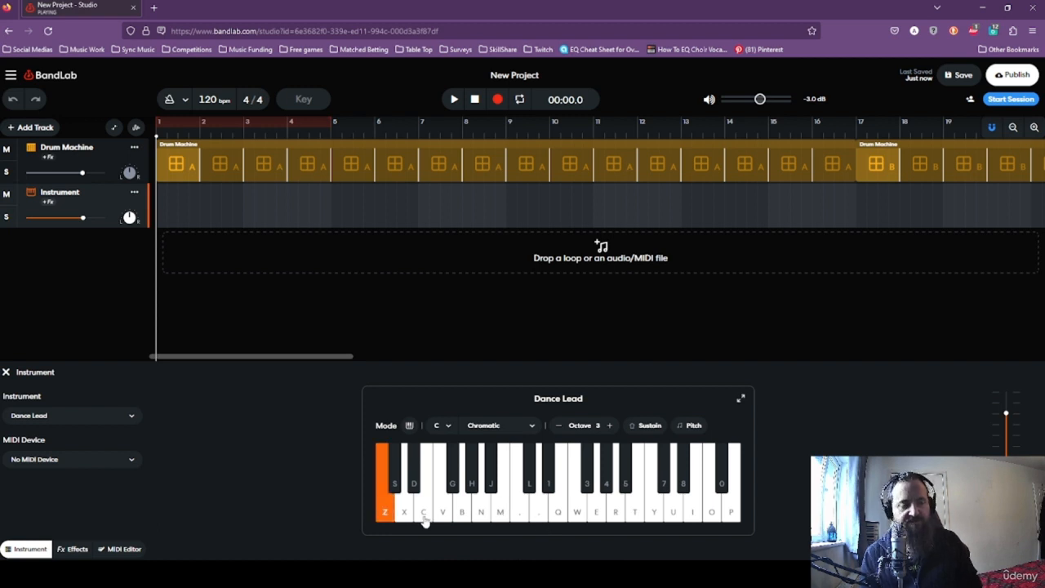
{"action": "key", "text": "c"}
{"action": "key", "text": "b"}
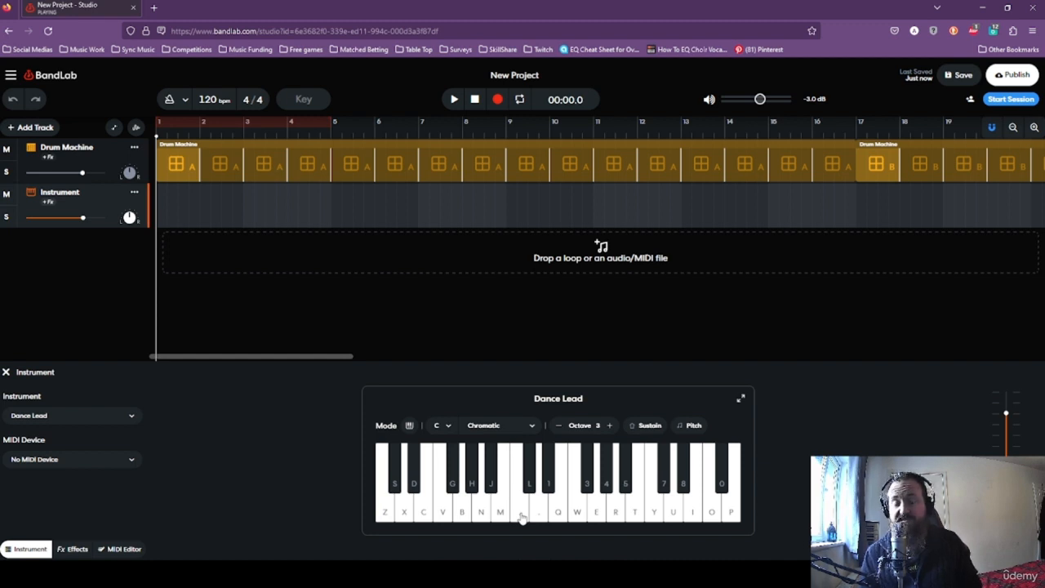
{"action": "key", "text": "b"}
{"action": "key", "text": "m"}
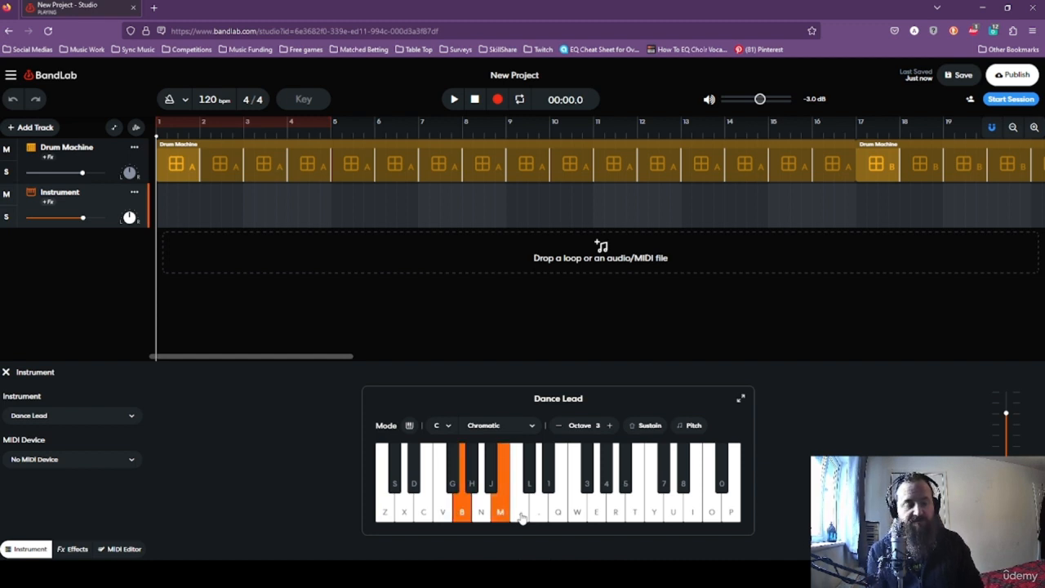
{"action": "key", "text": "period"}
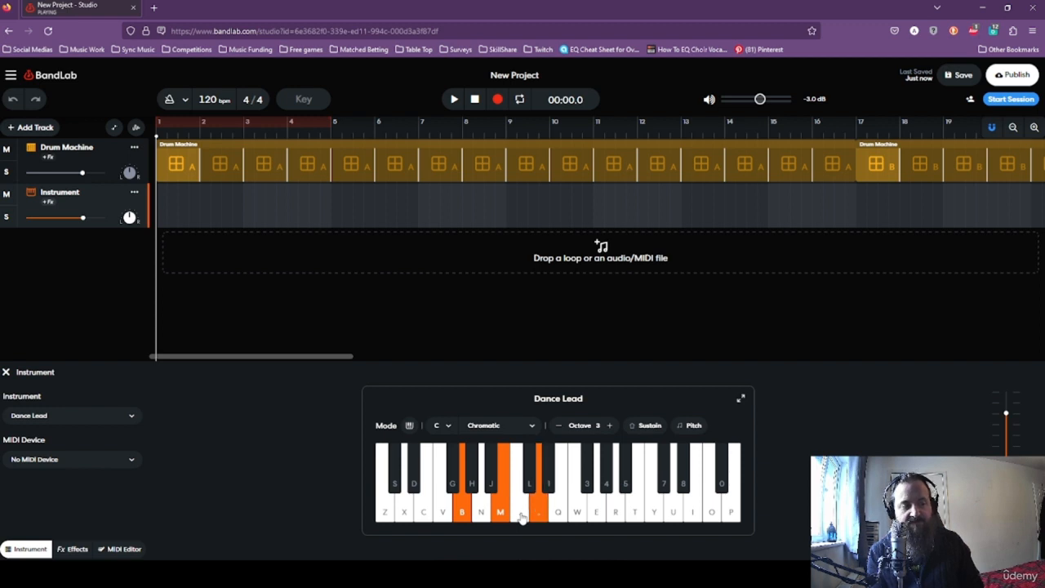
{"action": "key", "text": "c"}
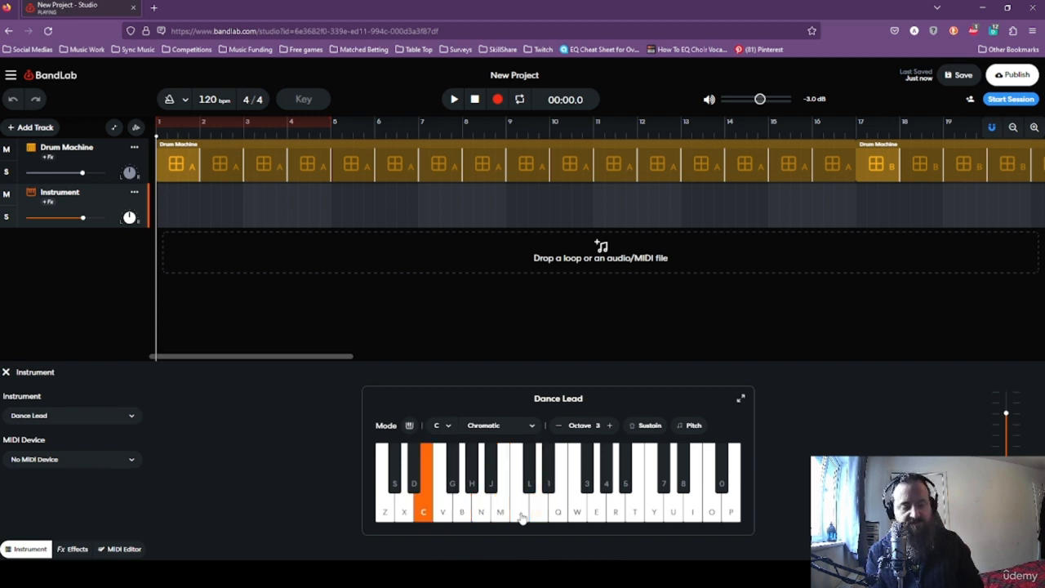
{"action": "key", "text": "b"}
{"action": "key", "text": "m"}
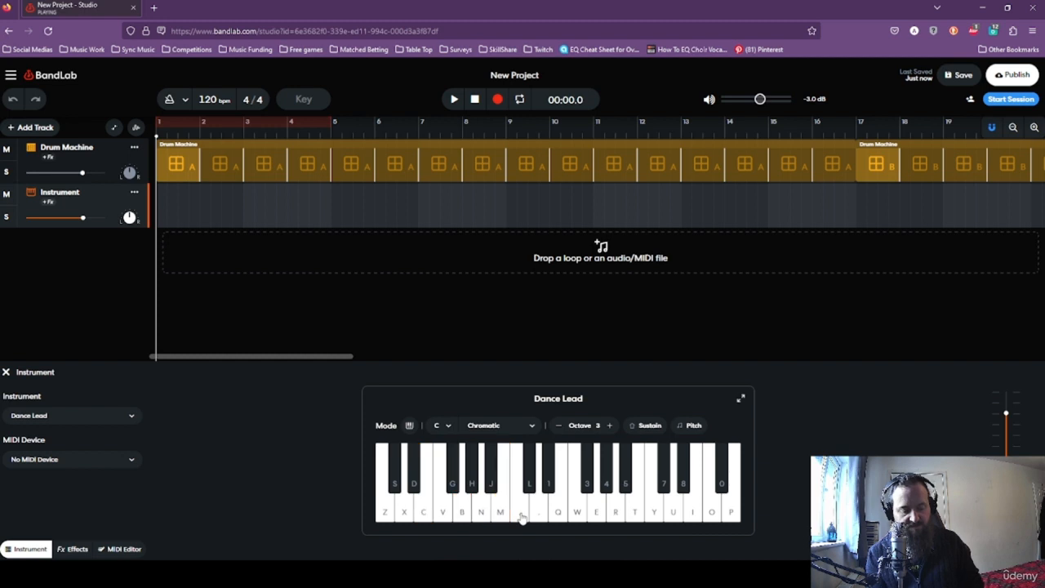
{"action": "key", "text": "z"}
{"action": "key", "text": "c"}
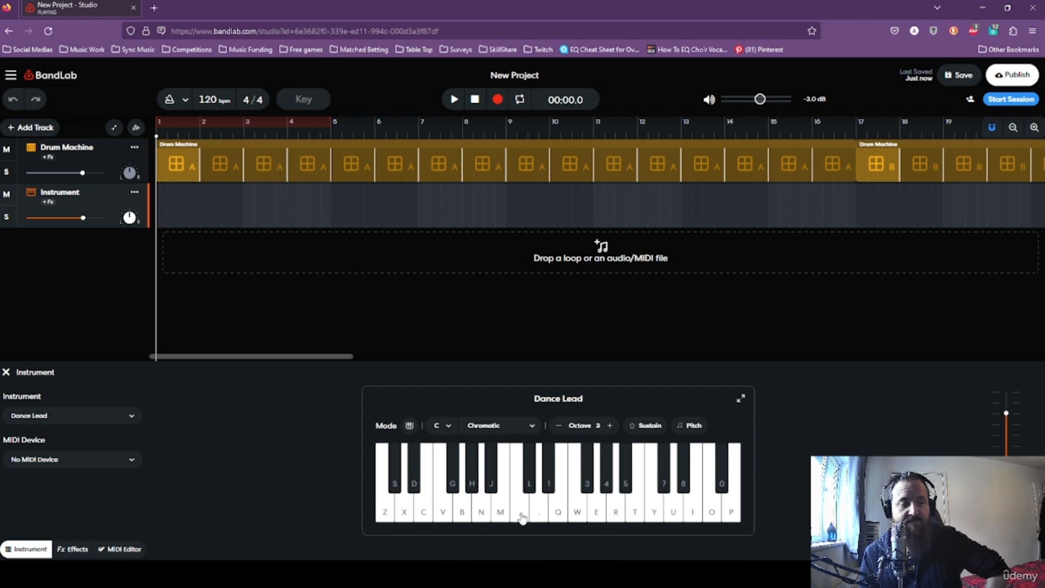
Play the C major, G major, E minor, C major progression as full chords in quick succession on the Dance Lead.
{"action": "key", "text": "z"}
{"action": "key", "text": "c"}
{"action": "key", "text": "b"}
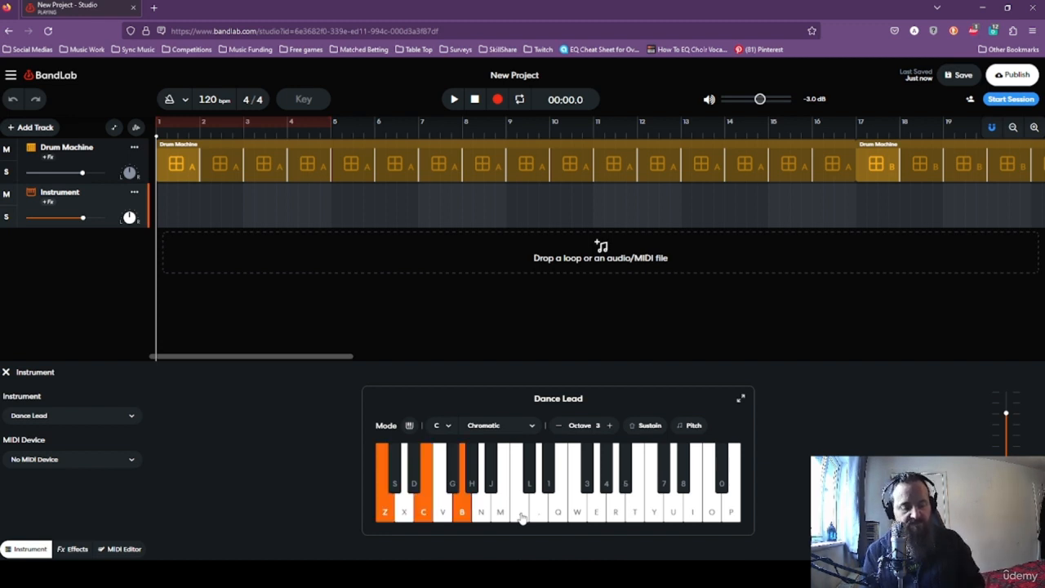
{"action": "key", "text": "b"}
{"action": "key", "text": "m"}
{"action": "key", "text": "period"}
{"action": "key", "text": "c"}
{"action": "key", "text": "b"}
{"action": "key", "text": "m"}
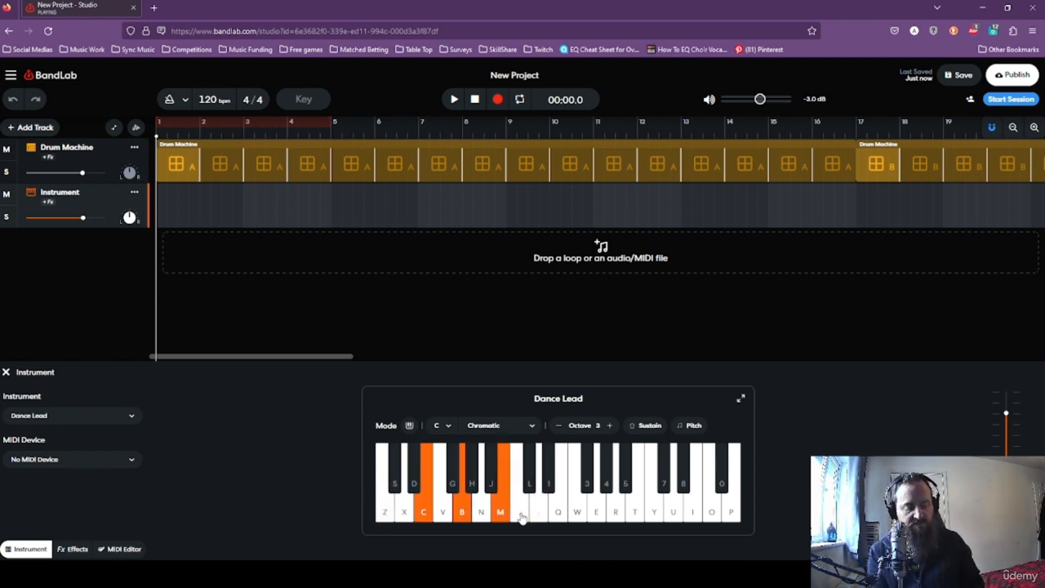
{"action": "key", "text": "z"}
{"action": "key", "text": "c"}
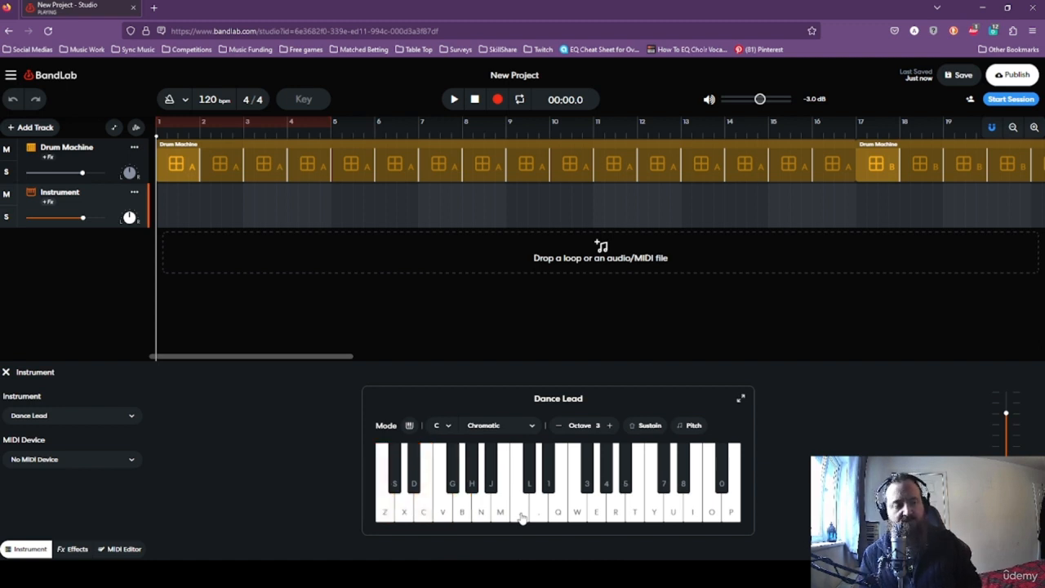
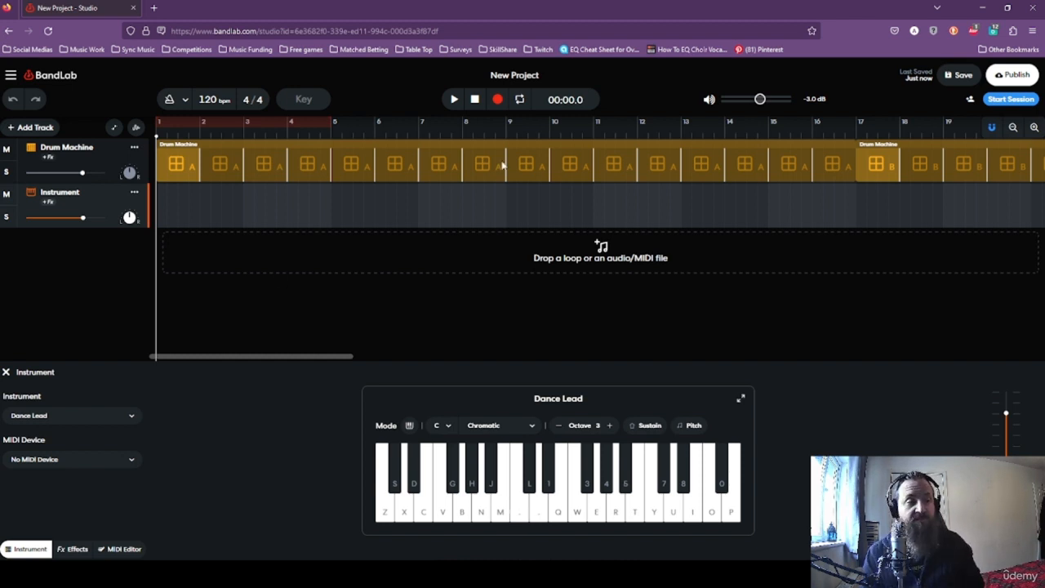
Try out soloing the Instrument track and muting the Drum Machine track during a test recording without notes.
{"action": "left_click", "coordinate": [498, 100]}
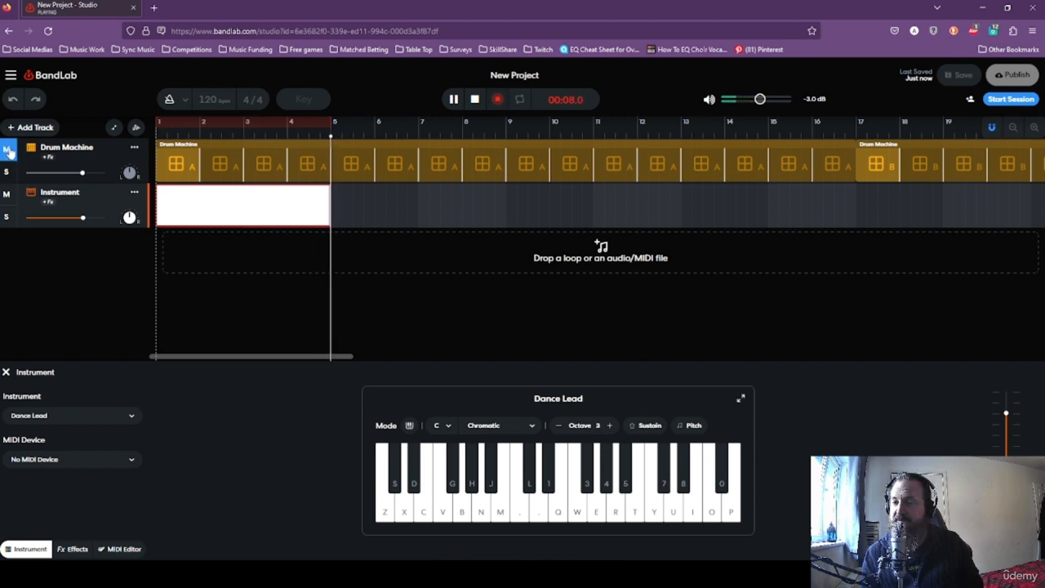
{"action": "left_click", "coordinate": [10, 216]}
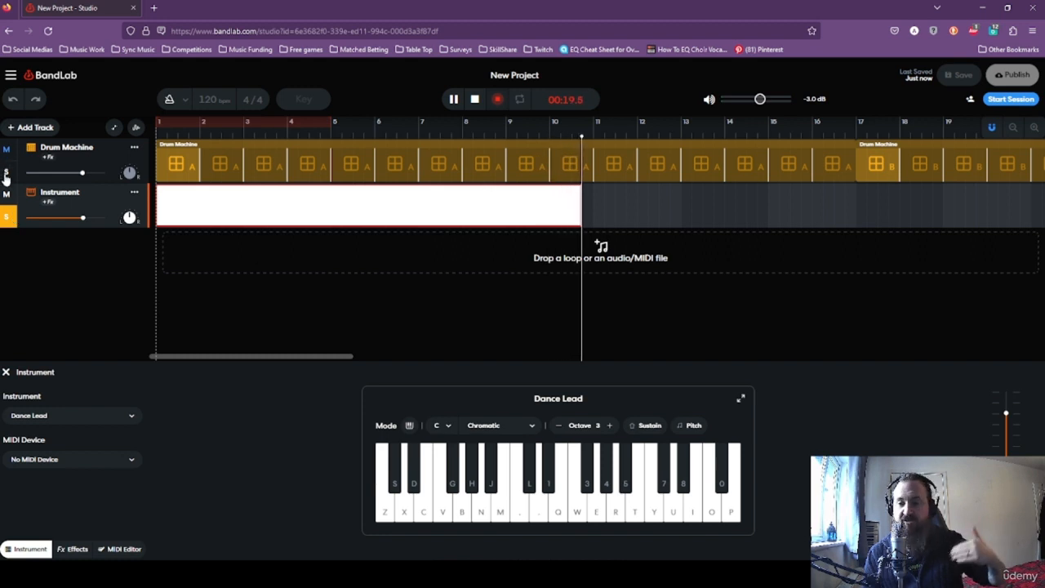
{"action": "left_click", "coordinate": [7, 218]}
{"action": "left_click", "coordinate": [6, 148]}
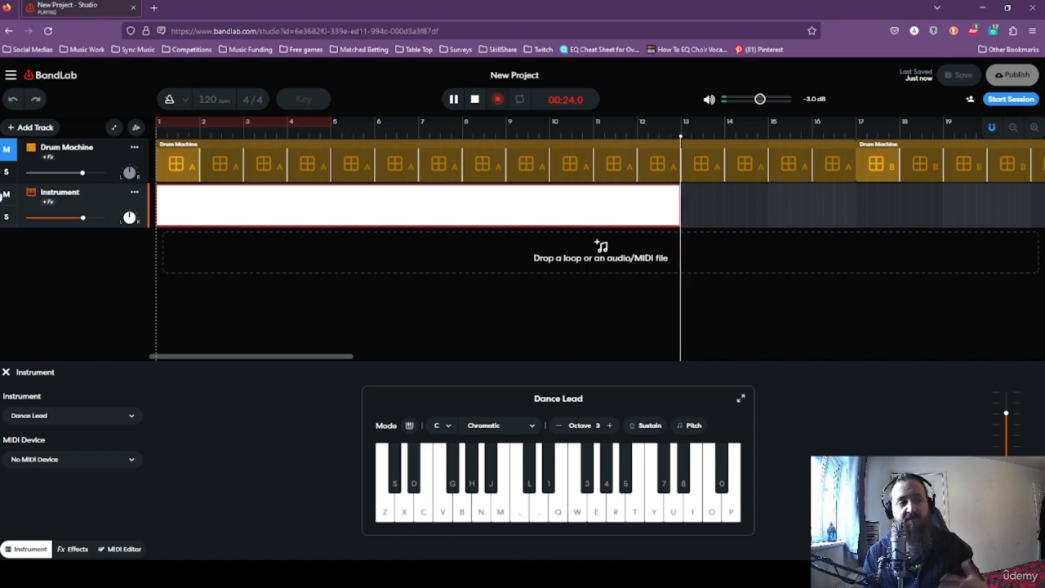
{"action": "left_click", "coordinate": [7, 148]}
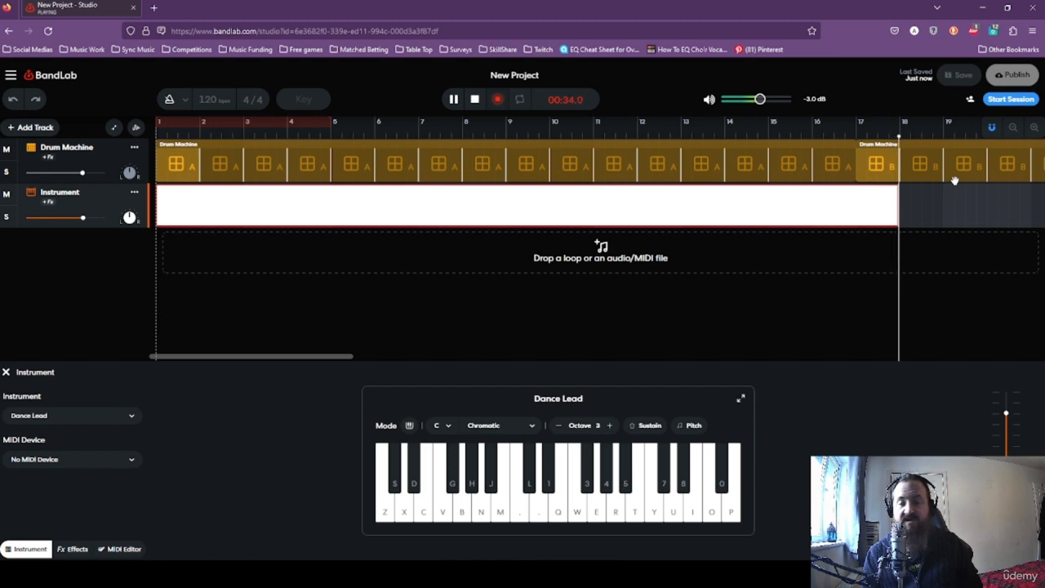
{"action": "left_click", "coordinate": [475, 100]}
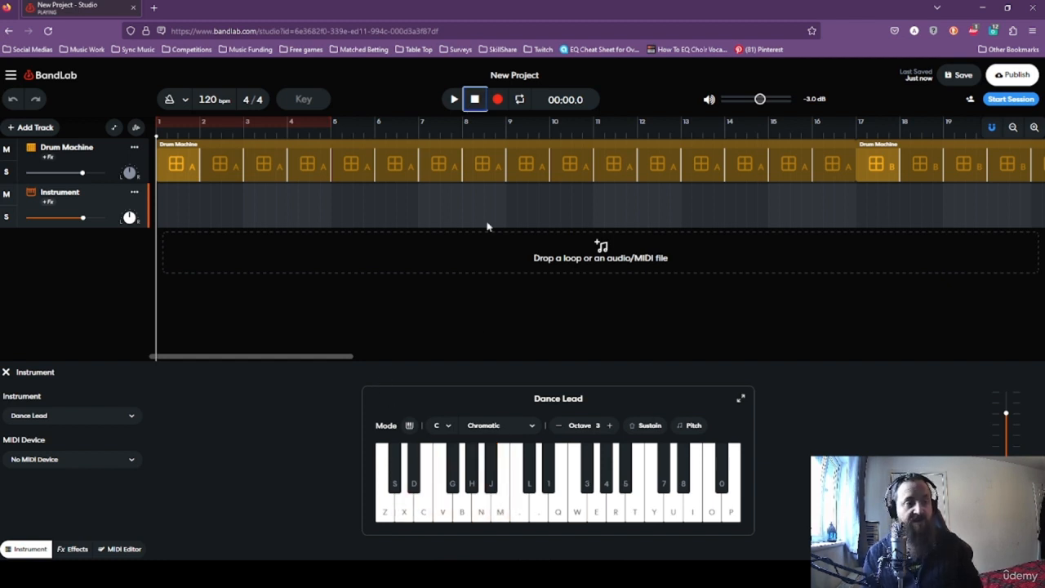
Record a C major chord (C-E-G) on the Instrument track from bar 1 and play the recording back.
{"action": "left_click", "coordinate": [497, 99]}
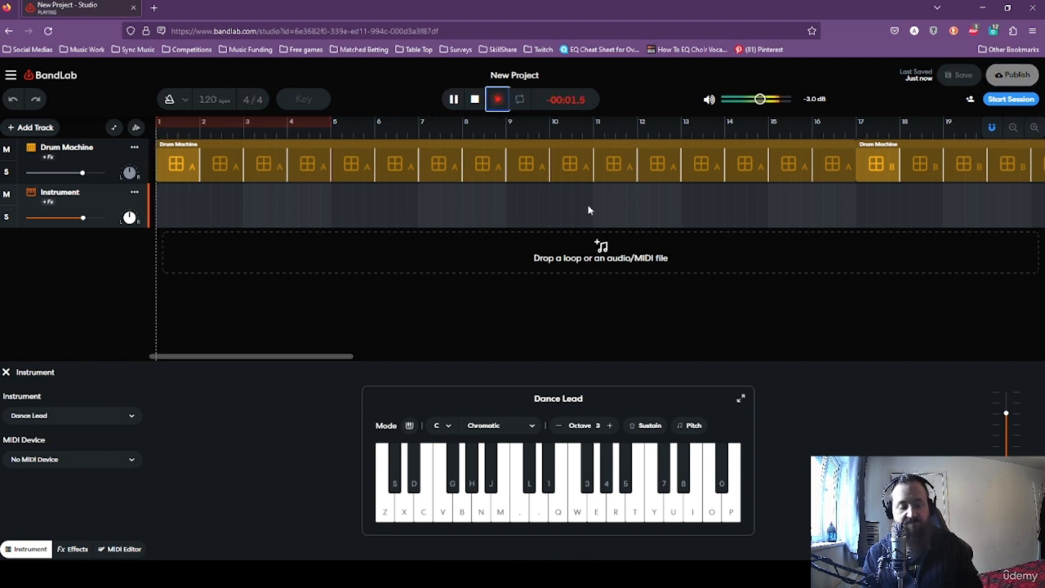
{"action": "key", "text": "z"}
{"action": "key", "text": "c"}
{"action": "key", "text": "b"}
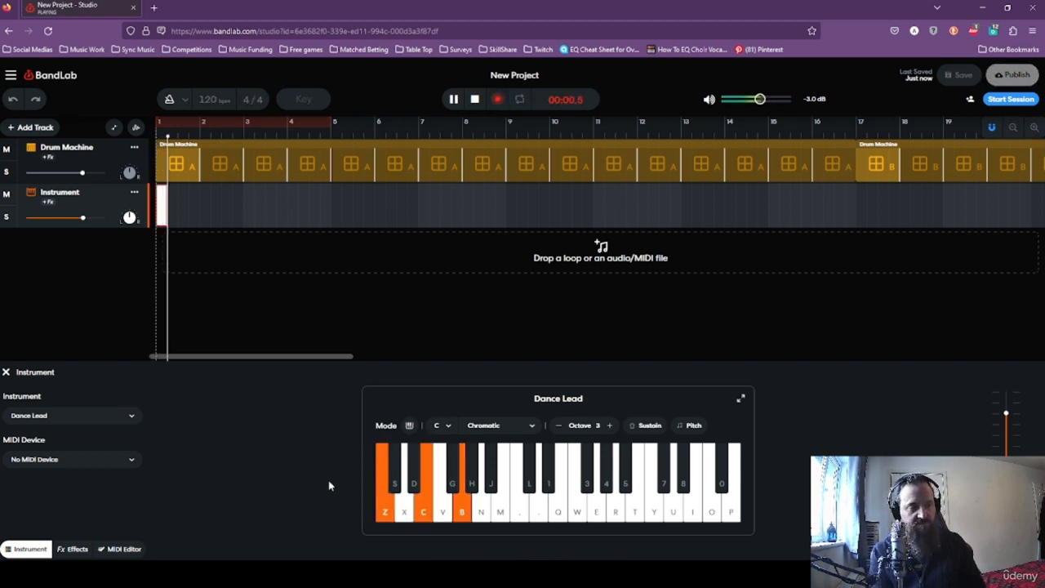
{"action": "key", "text": "space"}
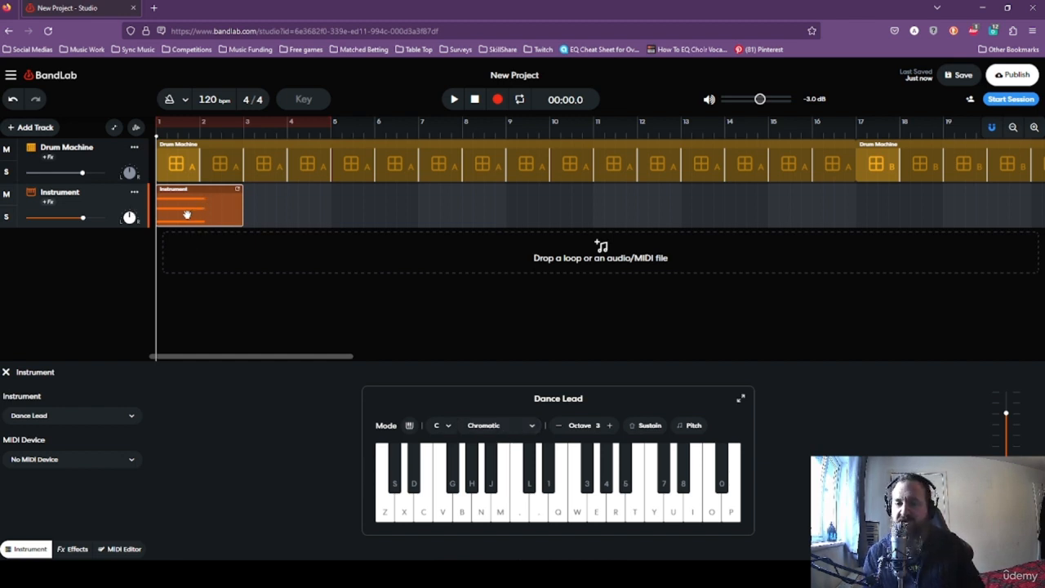
{"action": "left_click", "coordinate": [454, 99]}
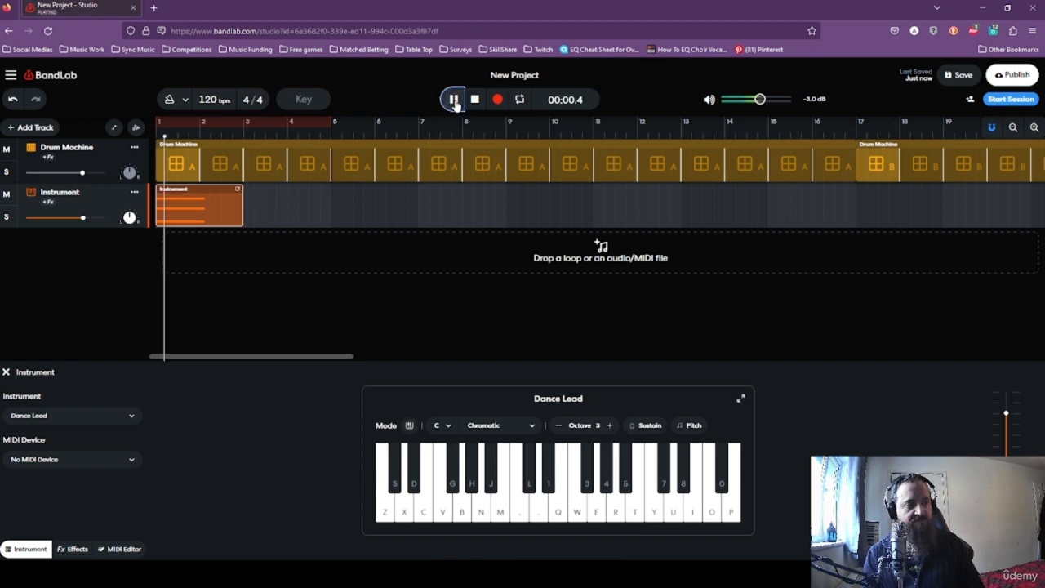
{"action": "left_click", "coordinate": [473, 99]}
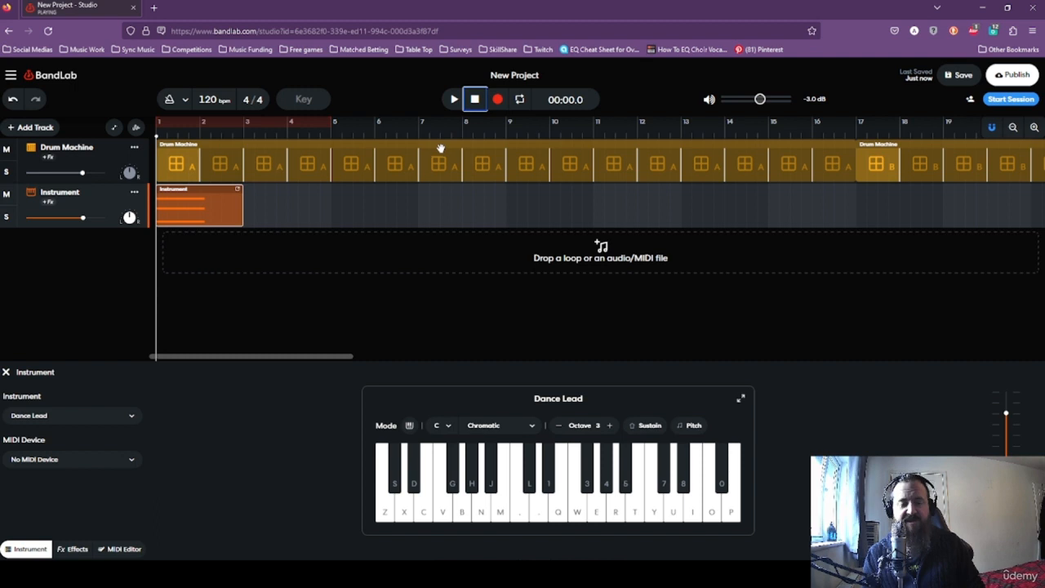
Delete the recorded C major chord clip from the Instrument track.
{"action": "left_click", "coordinate": [292, 214]}
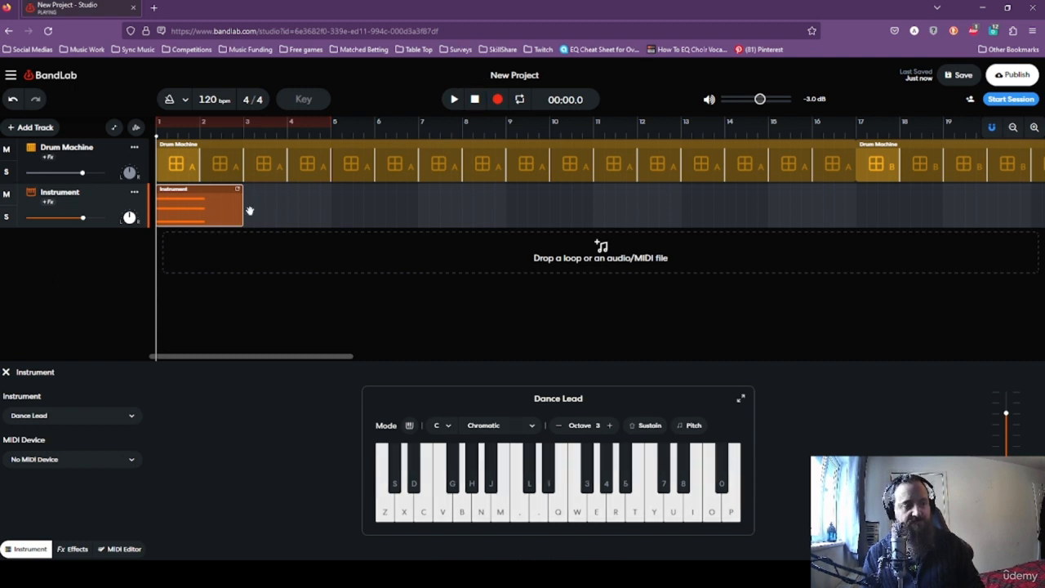
{"action": "left_click", "coordinate": [202, 205]}
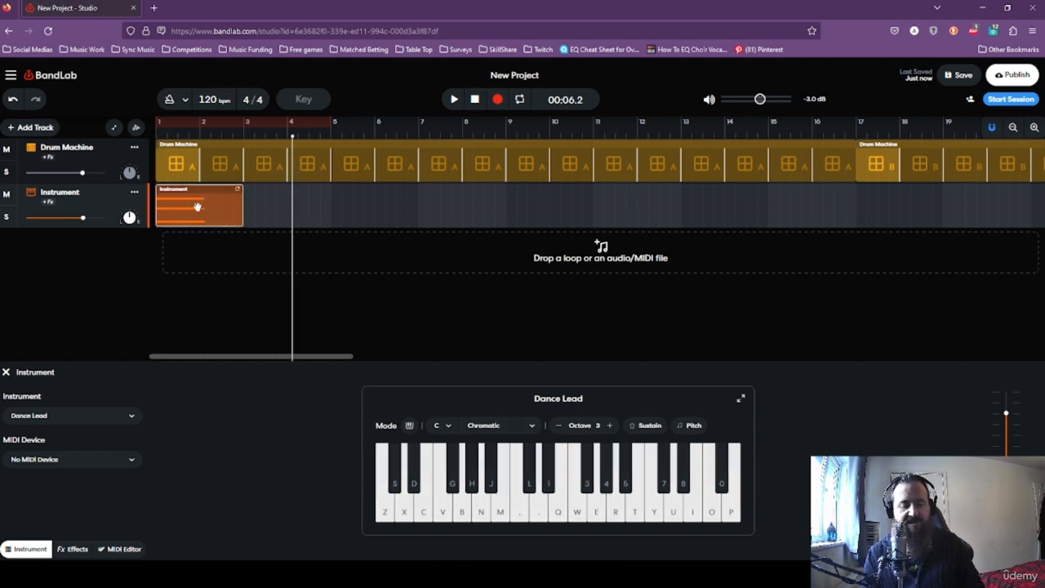
{"action": "key", "text": "Delete"}
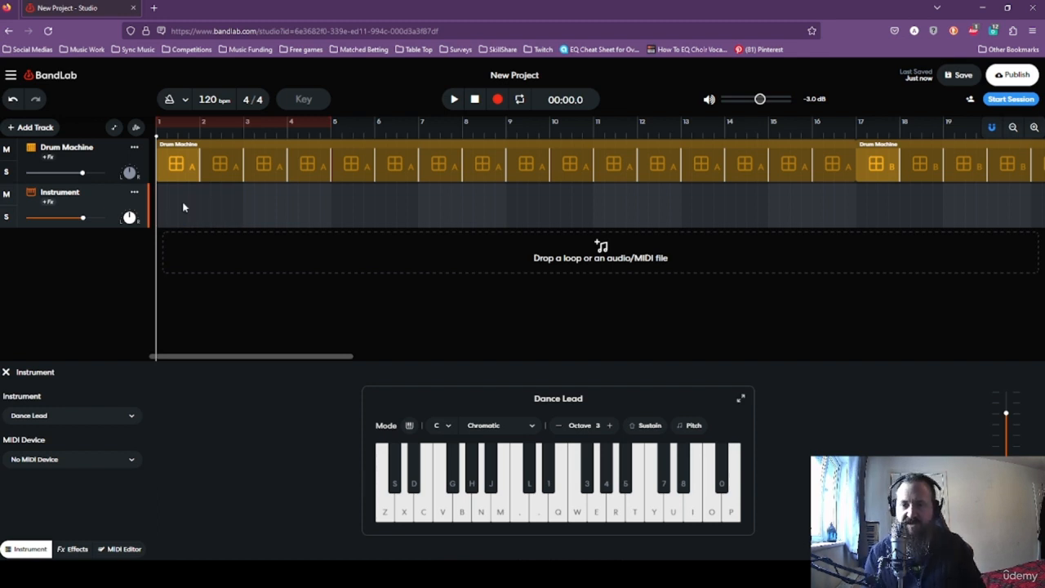
Try to record a C major chord followed by a G major chord from bar 1 on the Instrument track.
{"action": "left_click", "coordinate": [498, 99]}
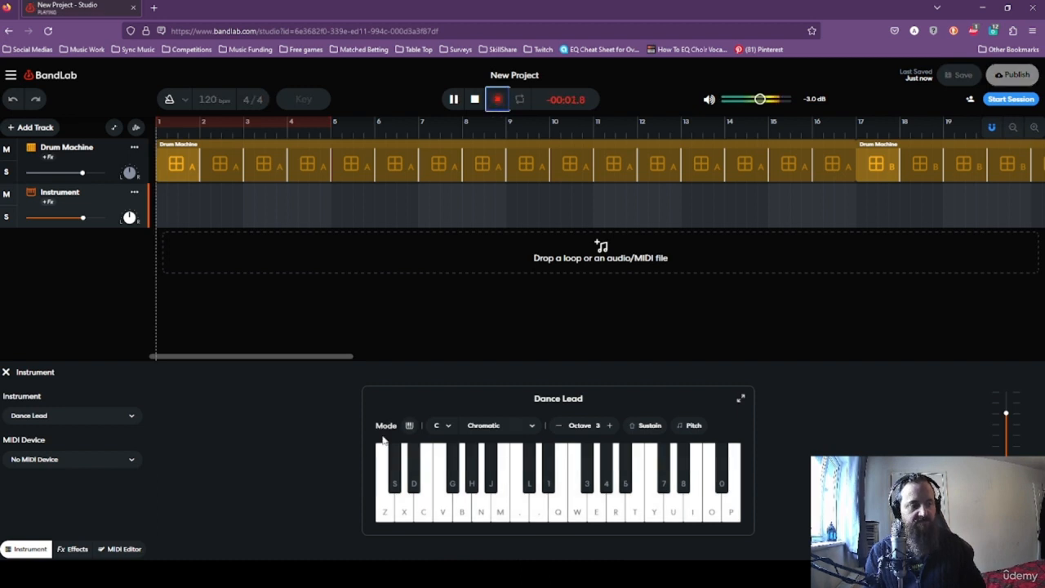
{"action": "key", "text": "z"}
{"action": "key", "text": "c"}
{"action": "key", "text": "b"}
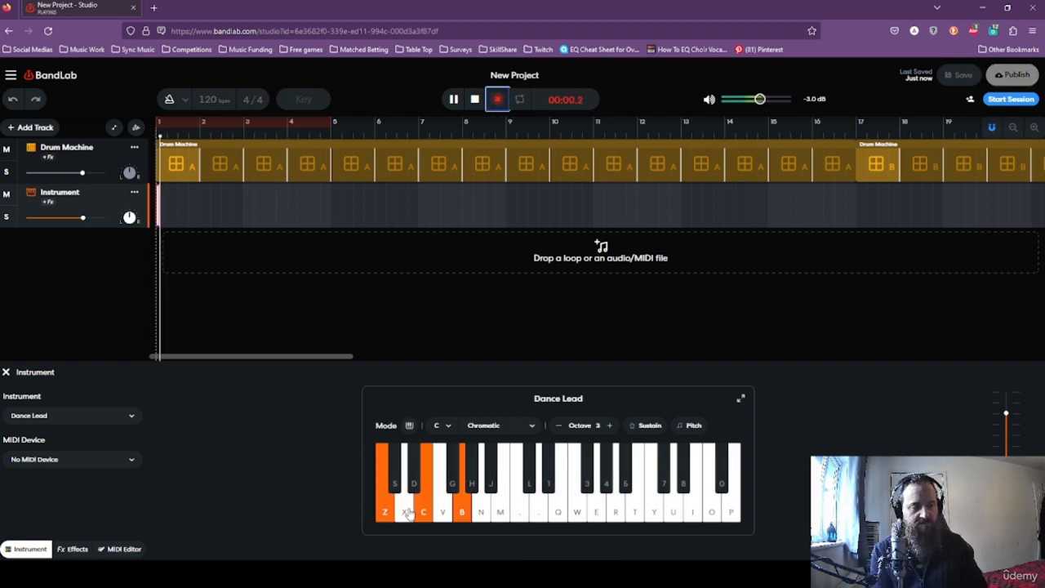
{"action": "key", "text": "b"}
{"action": "key", "text": "m"}
{"action": "key", "text": "comma"}
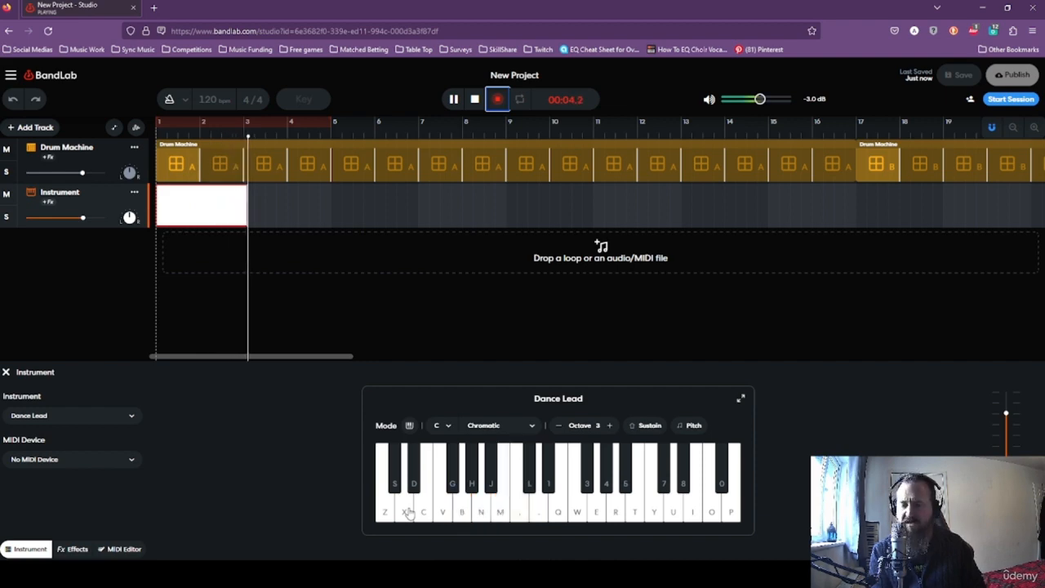
{"action": "key", "text": "space"}
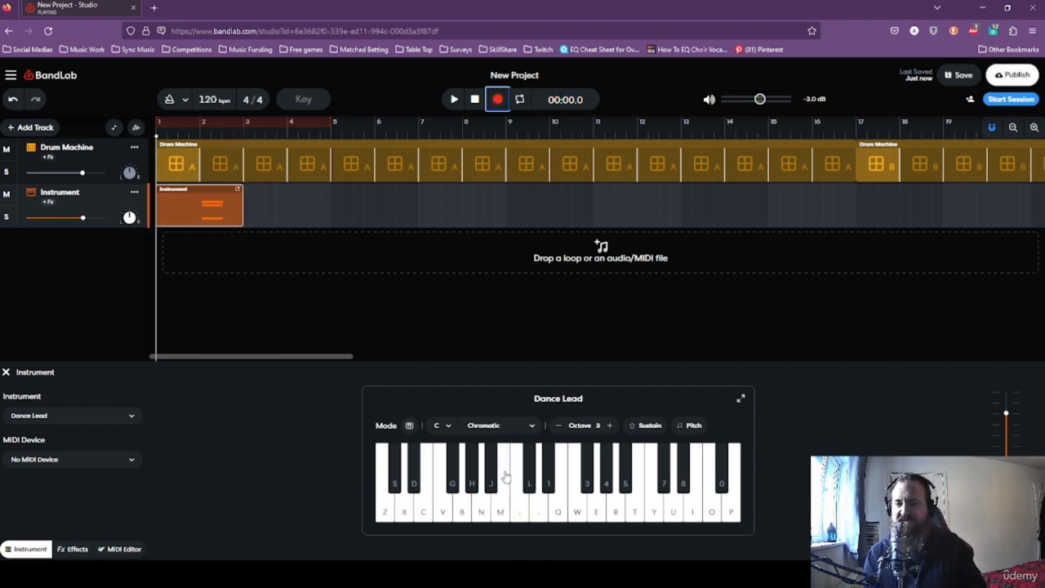
Delete the two-bar take from the Instrument track and return the playhead to the start.
{"action": "left_click", "coordinate": [276, 211]}
{"action": "left_click", "coordinate": [235, 211]}
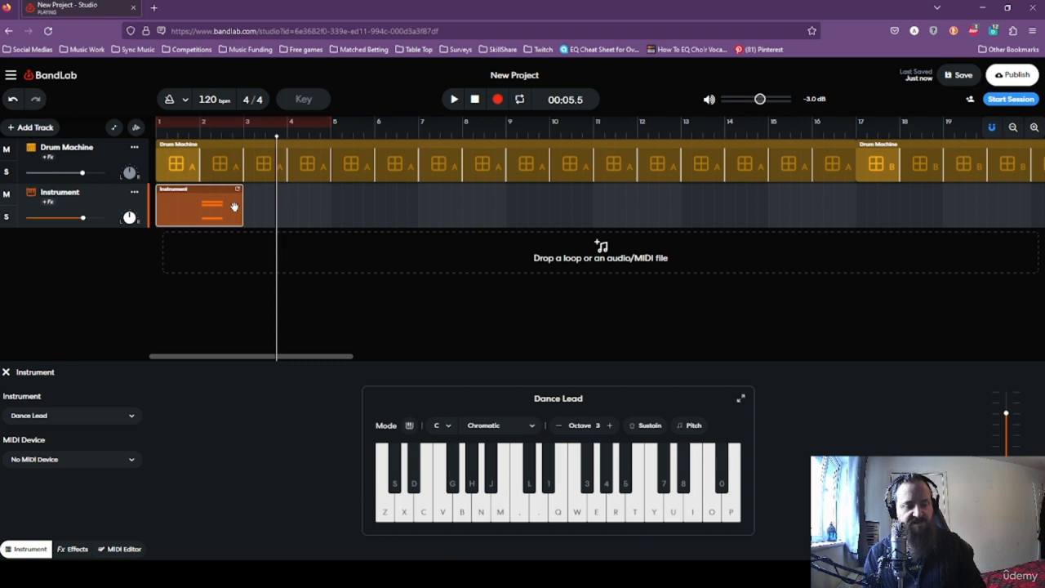
{"action": "key", "text": "Delete"}
{"action": "left_click", "coordinate": [474, 99]}
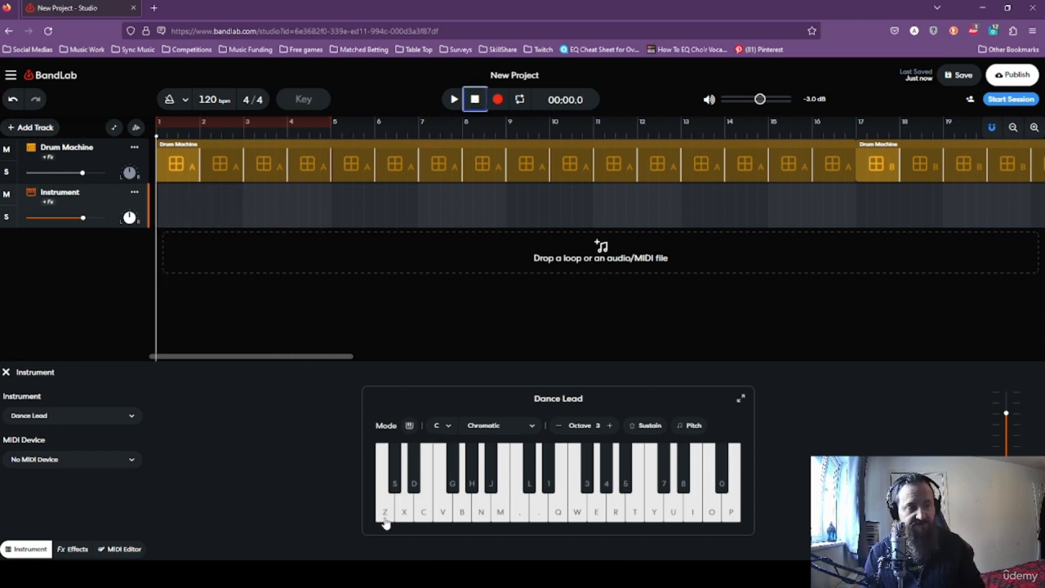
Rehearse the C major, G major, E minor, C major progression on the Dance Lead without recording.
{"action": "key", "text": "z+c+b"}
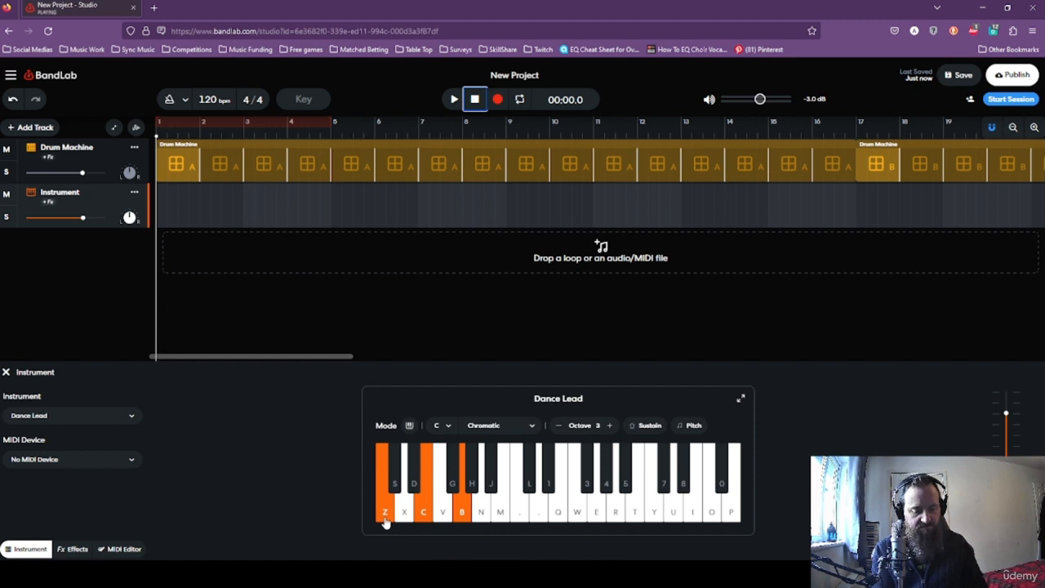
{"action": "key", "text": "b+m+period"}
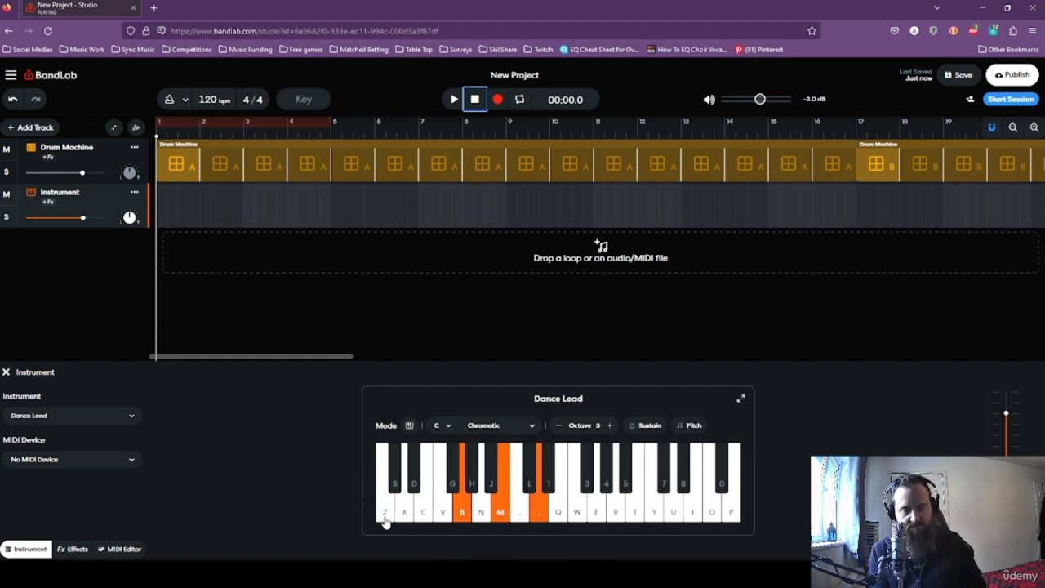
{"action": "key", "text": "c+b+m"}
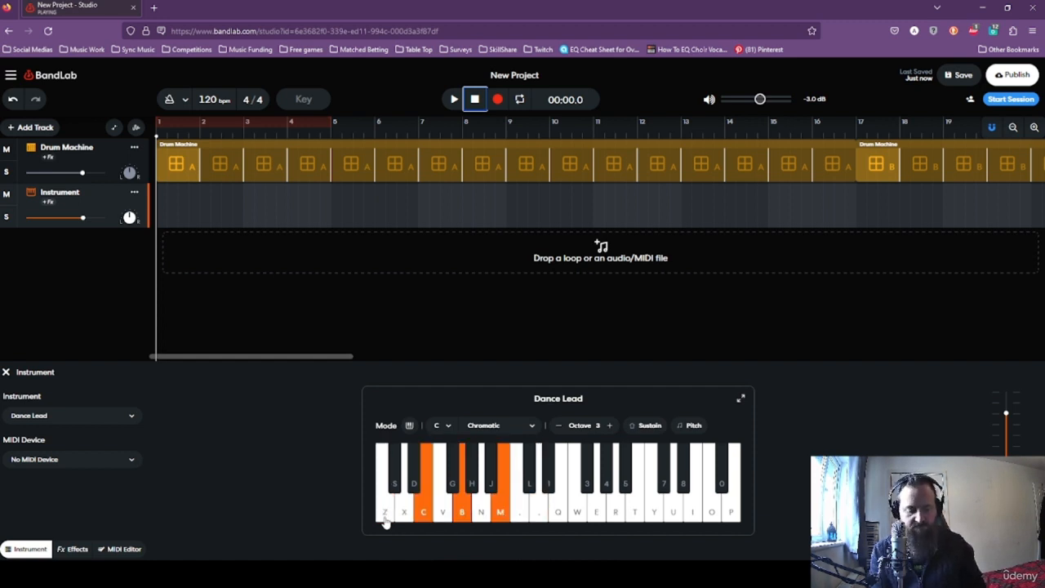
{"action": "key", "text": "z+c+b"}
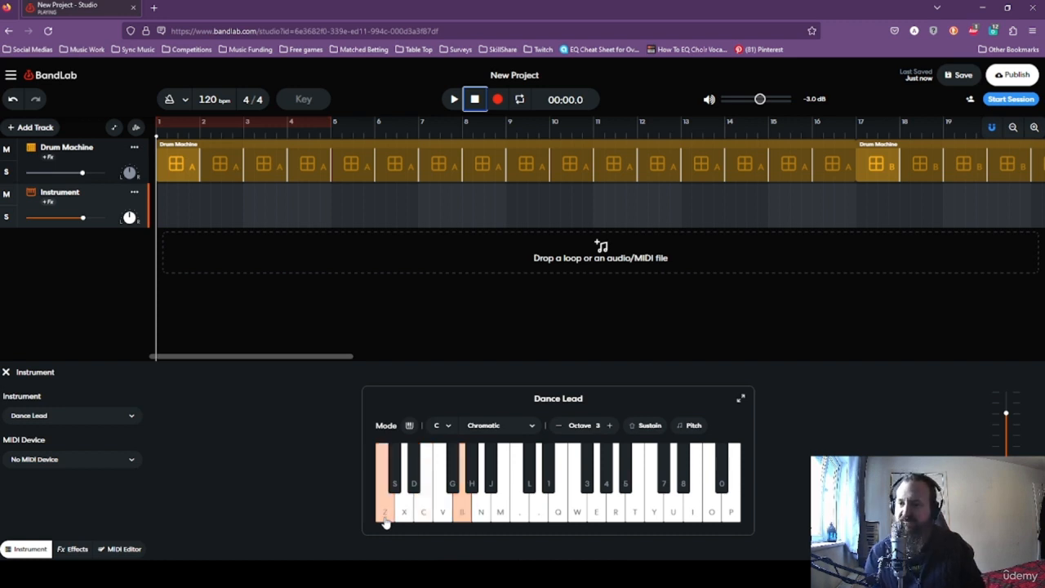
Record C major, G major, E minor and C major, one chord per bar, across bars 1 to 4 of the Instrument track.
{"action": "left_click", "coordinate": [497, 99]}
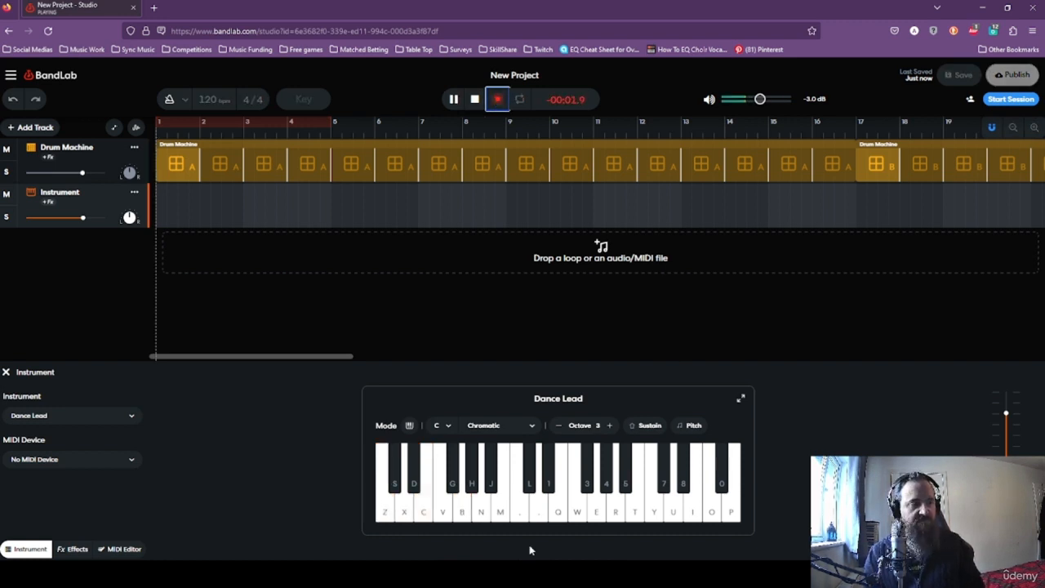
{"action": "key", "text": "z+c"}
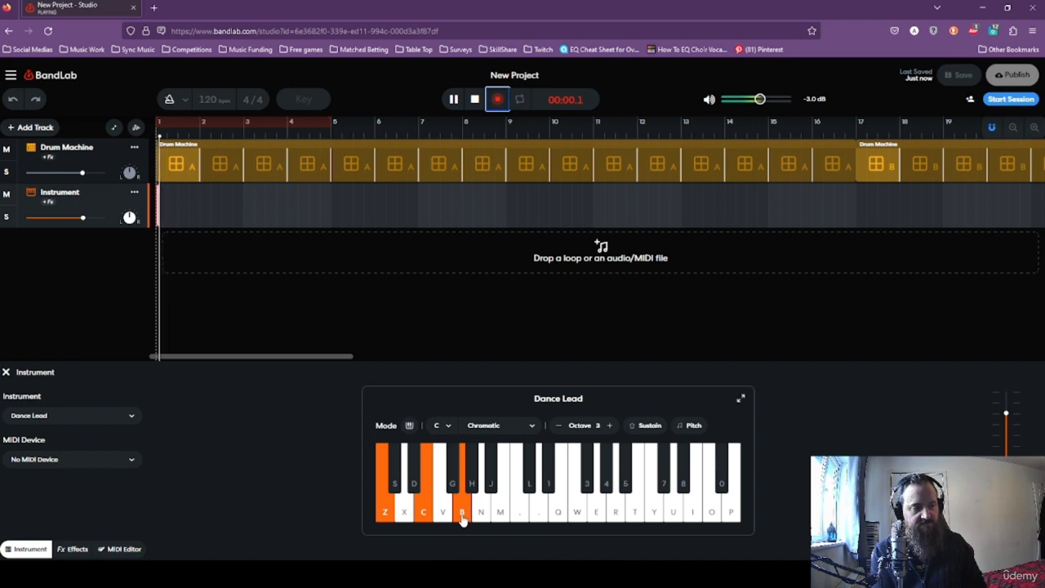
{"action": "key", "text": "b+m+period"}
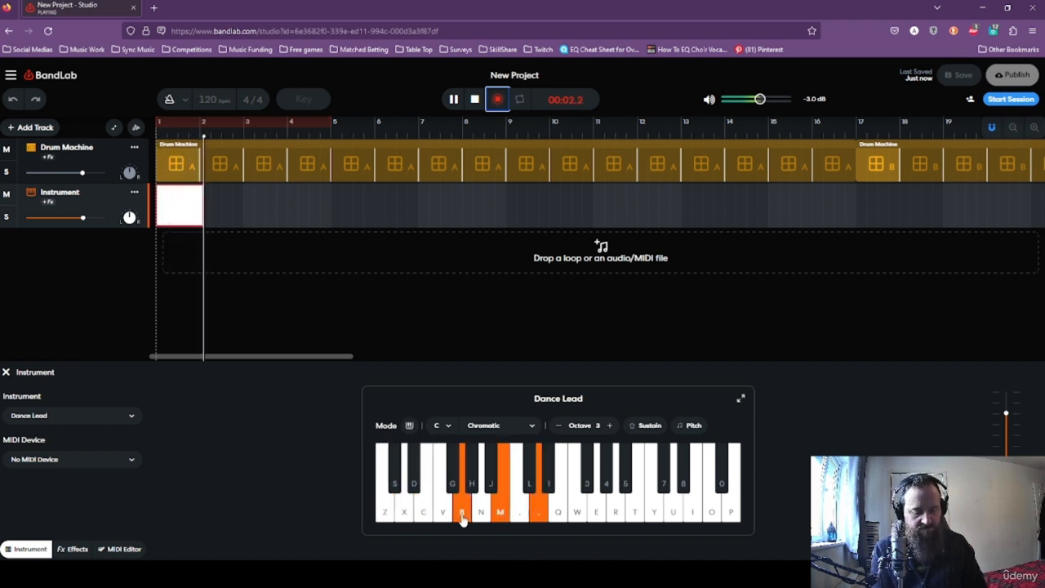
{"action": "key", "text": "c+b+m"}
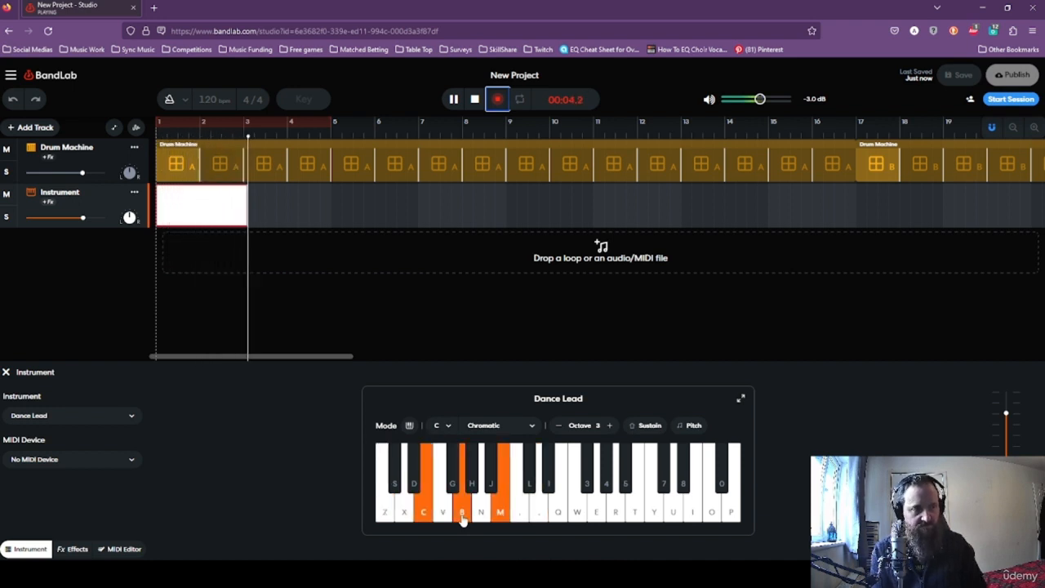
{"action": "key", "text": "z+c+b"}
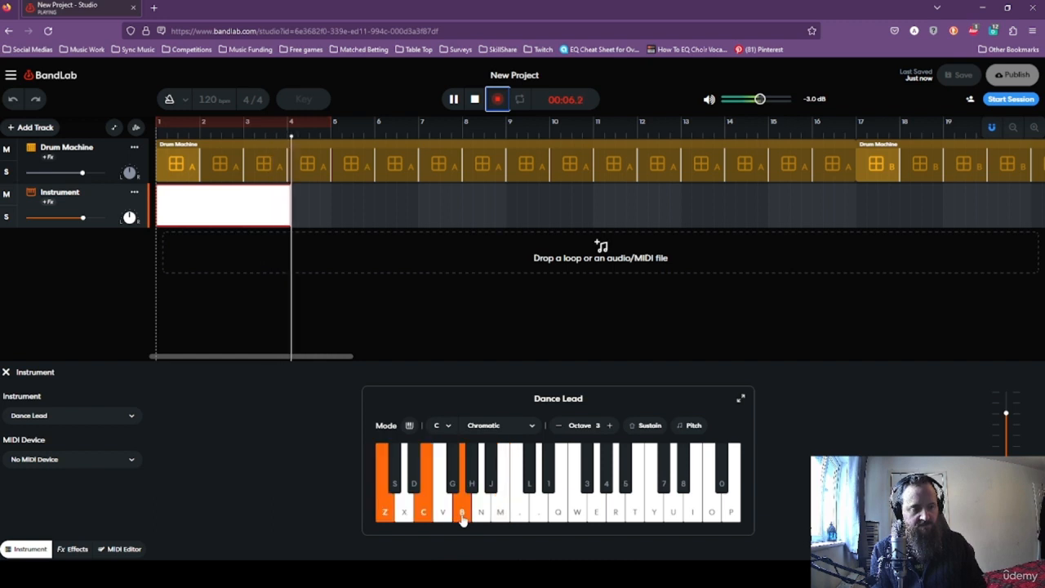
{"action": "key", "text": "space"}
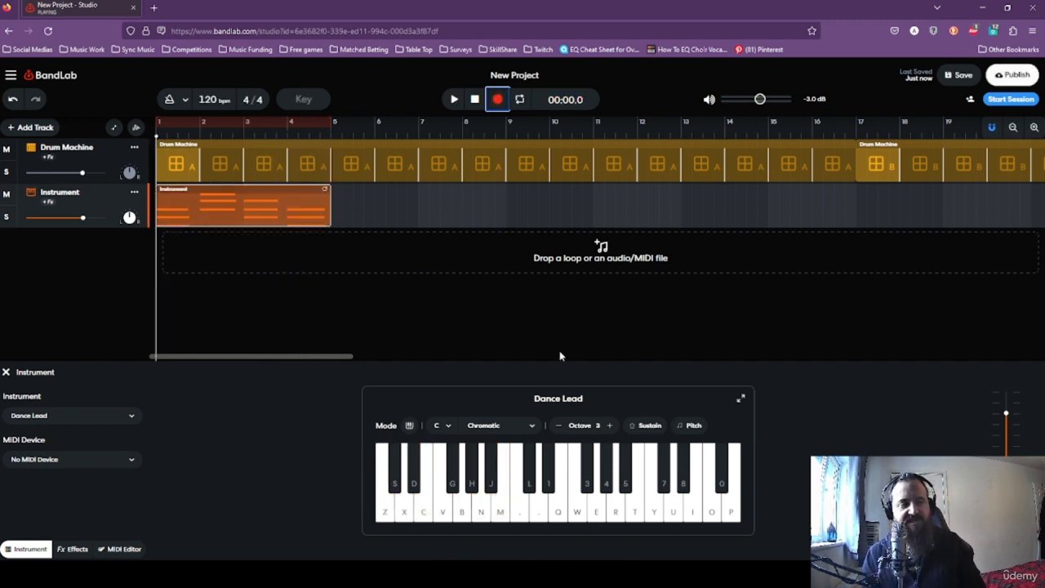
Move the playhead along the recorded four-chord clip, then delete the clip and return to the start.
{"action": "left_click", "coordinate": [197, 137]}
{"action": "left_click", "coordinate": [155, 138]}
{"action": "left_click", "coordinate": [200, 137]}
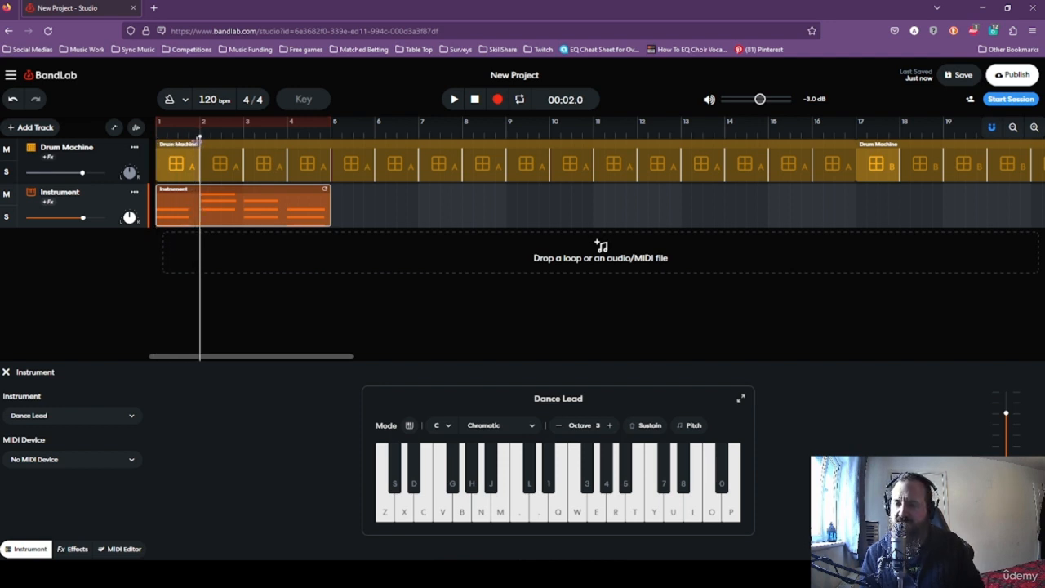
{"action": "left_click_drag", "start_coordinate": [200, 138], "coordinate": [343, 136]}
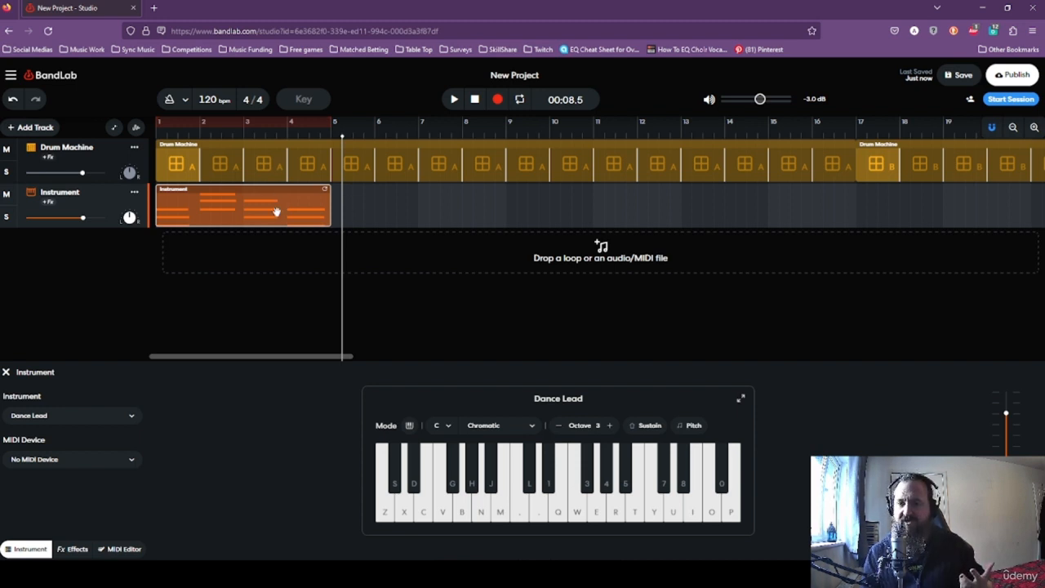
{"action": "key", "text": "Delete"}
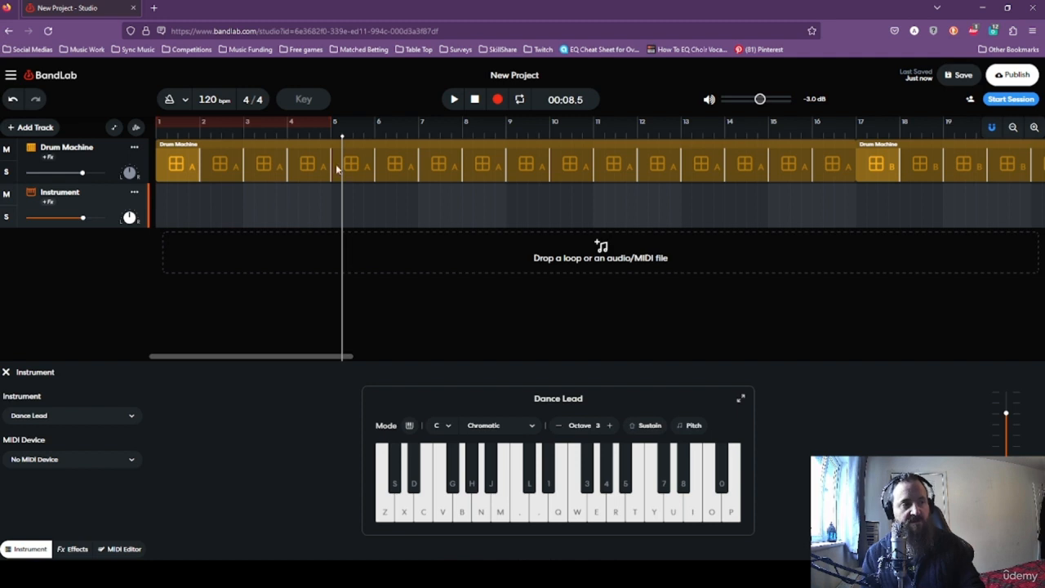
{"action": "left_click", "coordinate": [475, 101]}
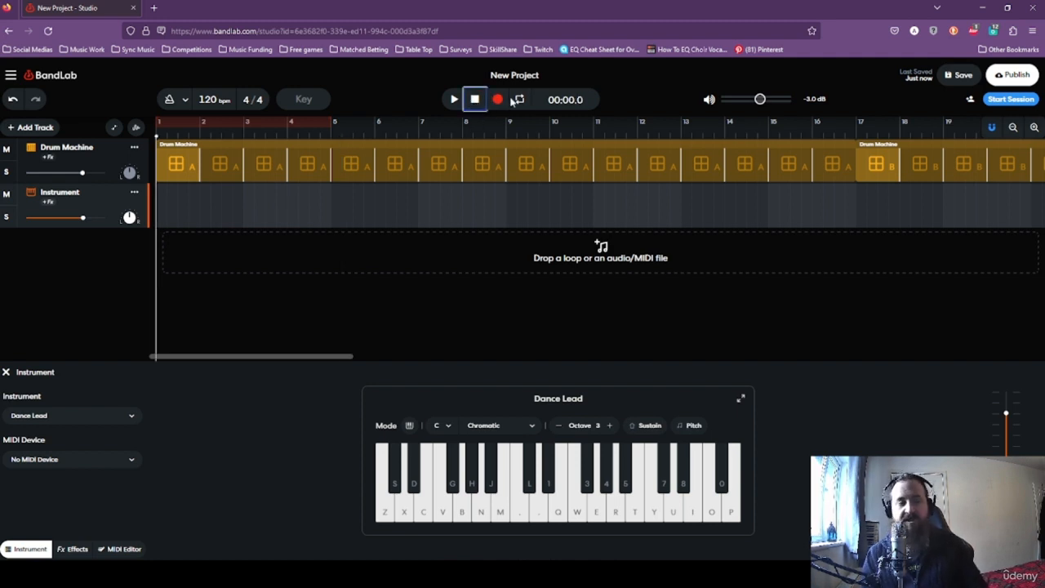
Try to record only a C major chord in bar 1 of the Instrument track and play the take back.
{"action": "left_click", "coordinate": [497, 99]}
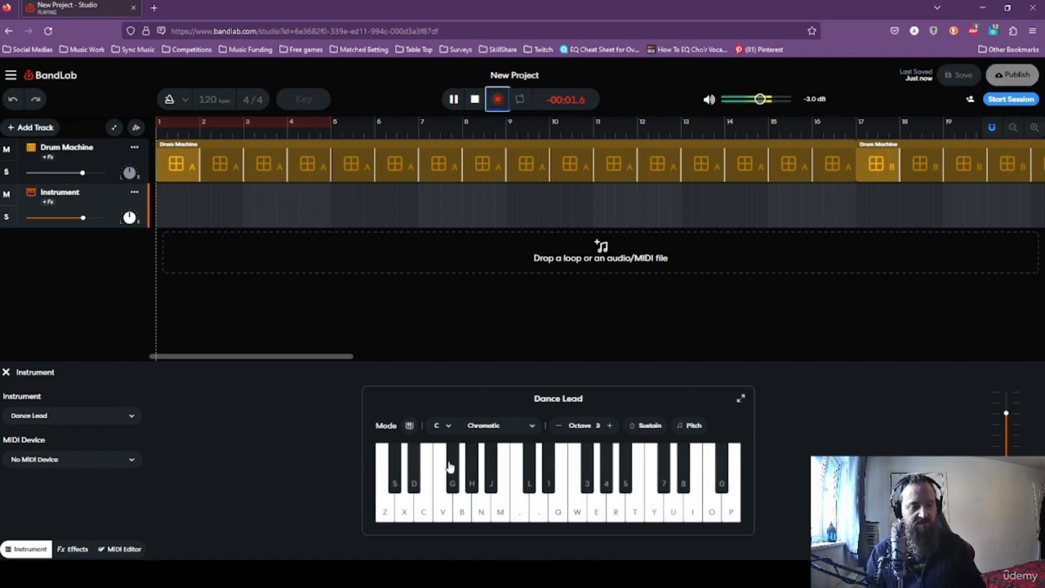
{"action": "key", "text": "z"}
{"action": "key", "text": "c"}
{"action": "key", "text": "b"}
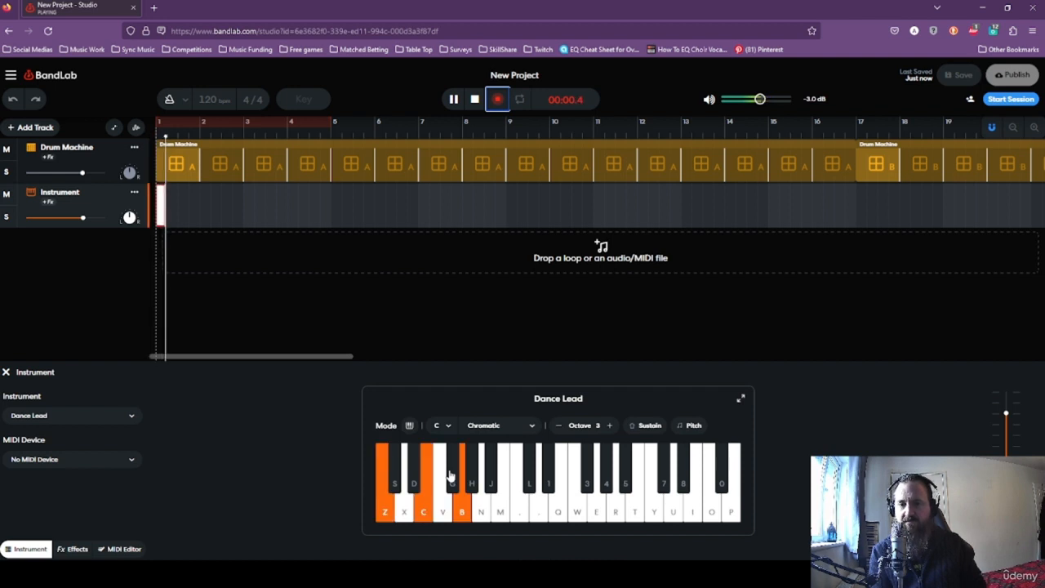
{"action": "key", "text": "space"}
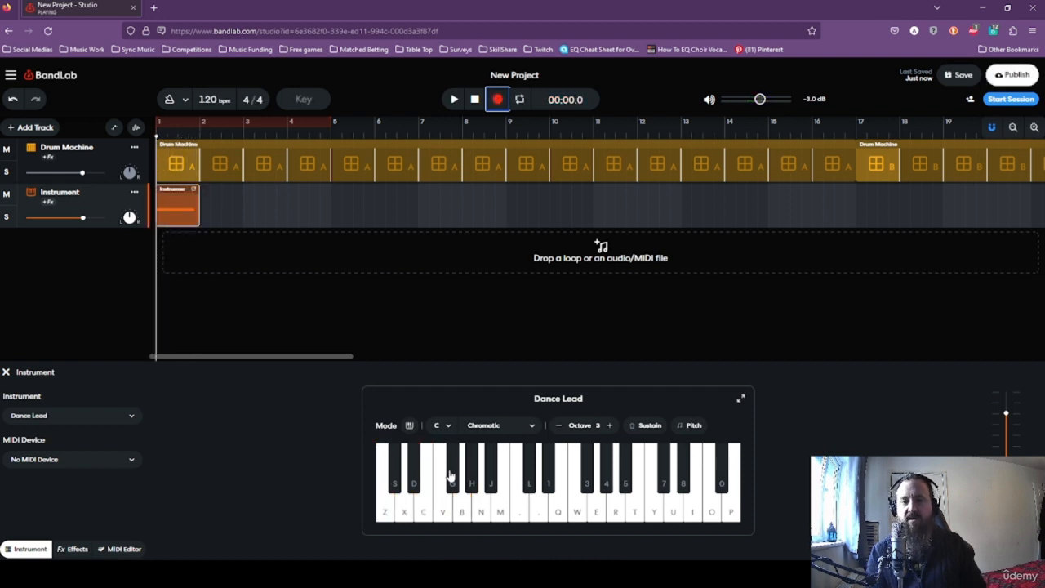
{"action": "left_click", "coordinate": [454, 99]}
{"action": "left_click", "coordinate": [474, 98]}
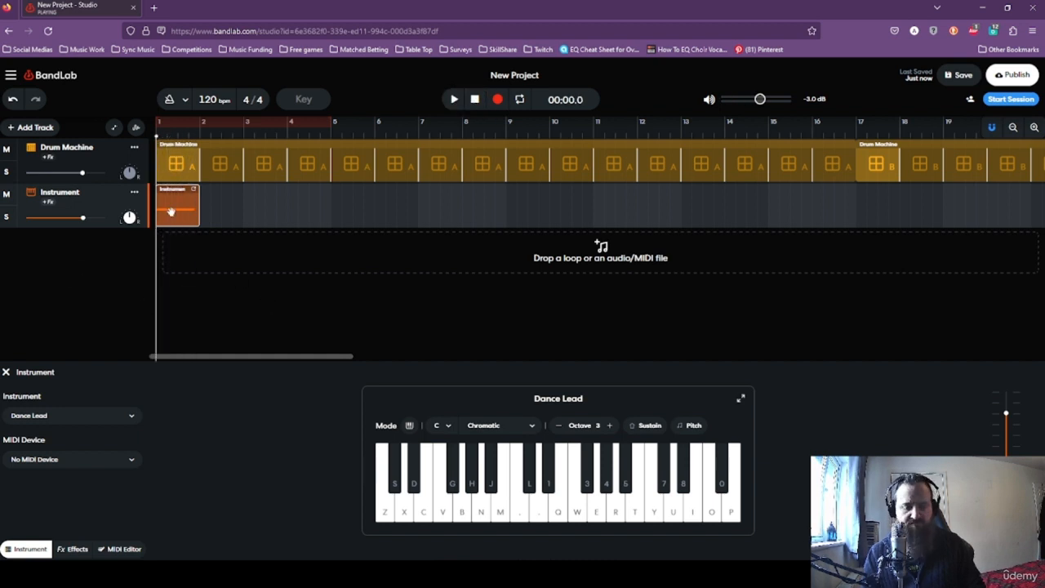
Replace the bar 1 take on the Instrument track with a new C major chord (C-E-G) recording and play it back.
{"action": "left_click", "coordinate": [497, 99]}
{"action": "left_click", "coordinate": [458, 512]}
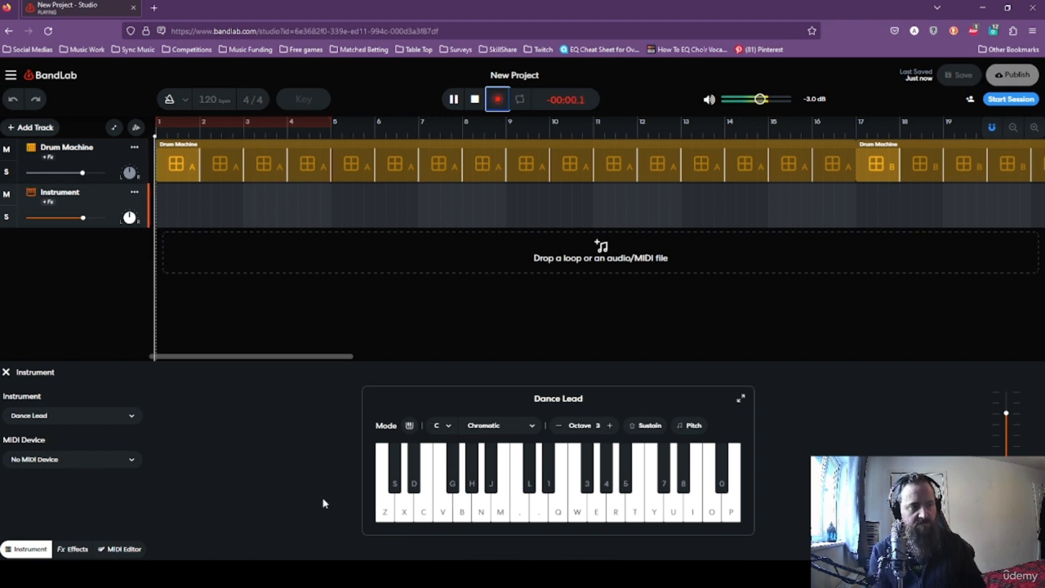
{"action": "key", "text": "z"}
{"action": "key", "text": "c"}
{"action": "key", "text": "b"}
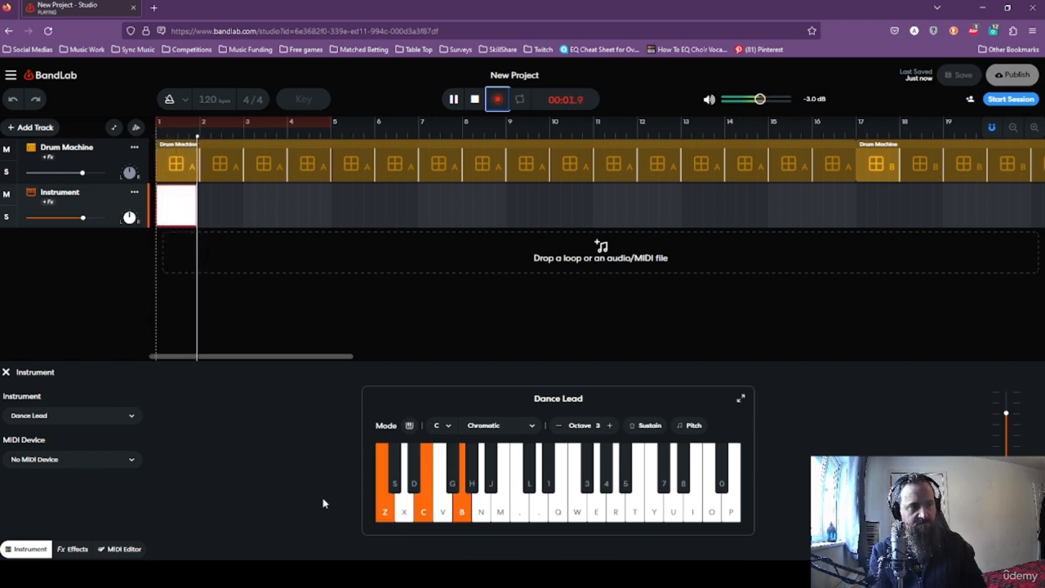
{"action": "key", "text": "space"}
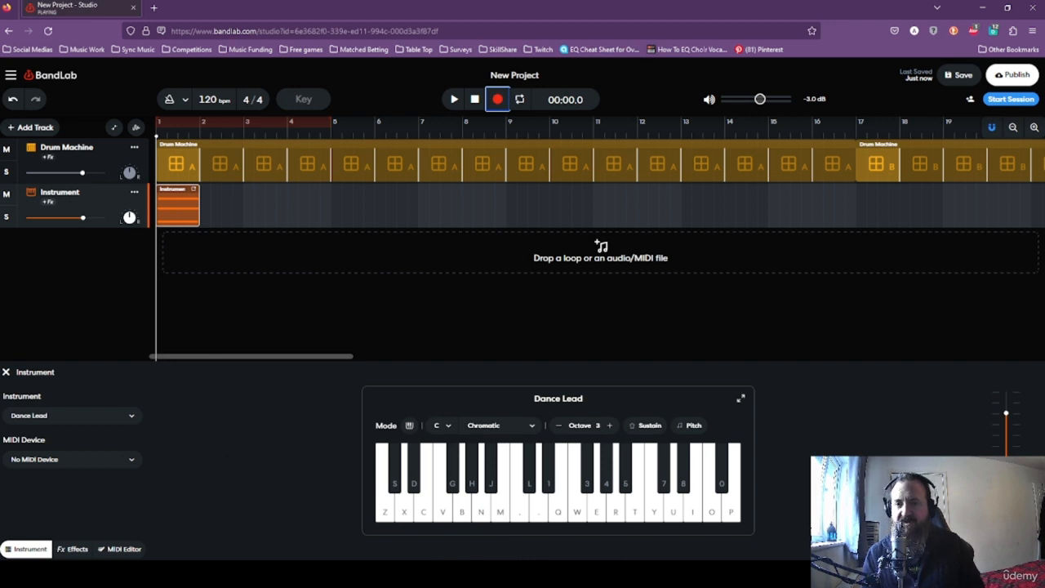
{"action": "left_click", "coordinate": [474, 99]}
{"action": "key", "text": "space"}
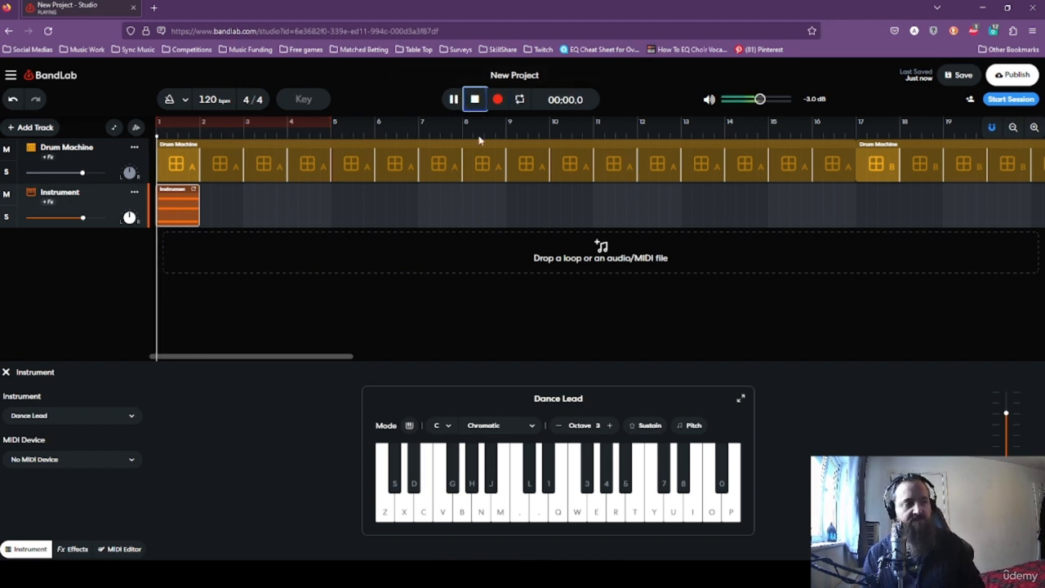
{"action": "key", "text": "space"}
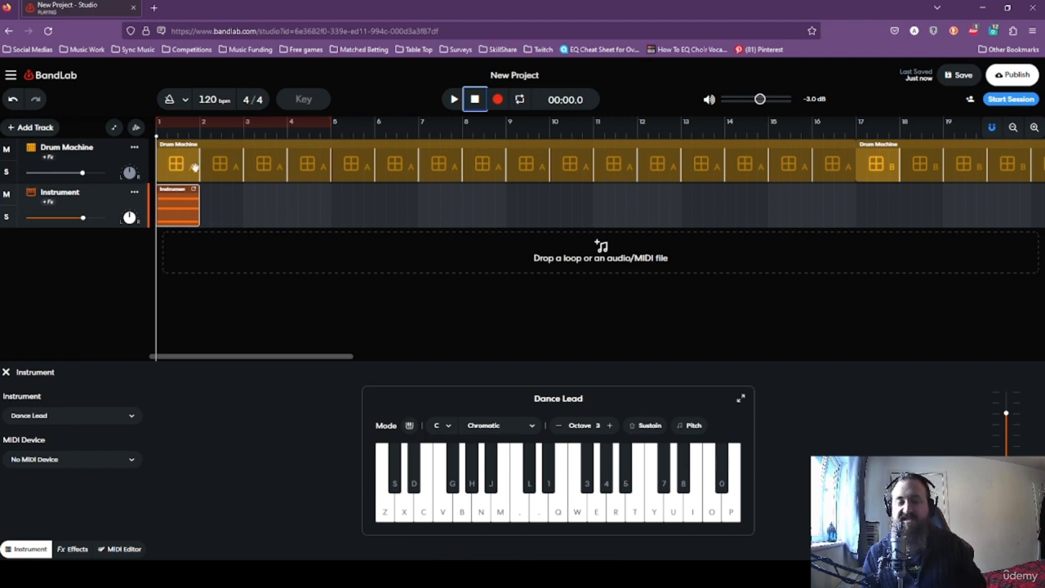
Place the playhead at the start of bar 2 and rehearse the G major chord (G-B-D).
{"action": "left_click", "coordinate": [208, 136]}
{"action": "mouse_move", "coordinate": [209, 135]}
{"action": "left_mouse_down"}
{"action": "mouse_move", "coordinate": [333, 135]}
{"action": "mouse_move", "coordinate": [200, 135]}
{"action": "left_mouse_up"}
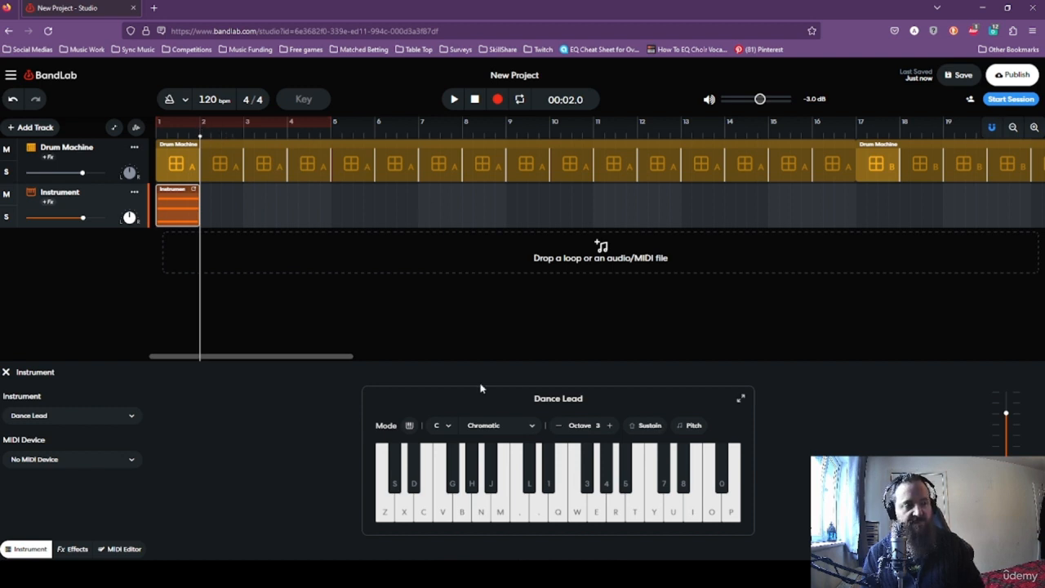
{"action": "left_click", "coordinate": [466, 514]}
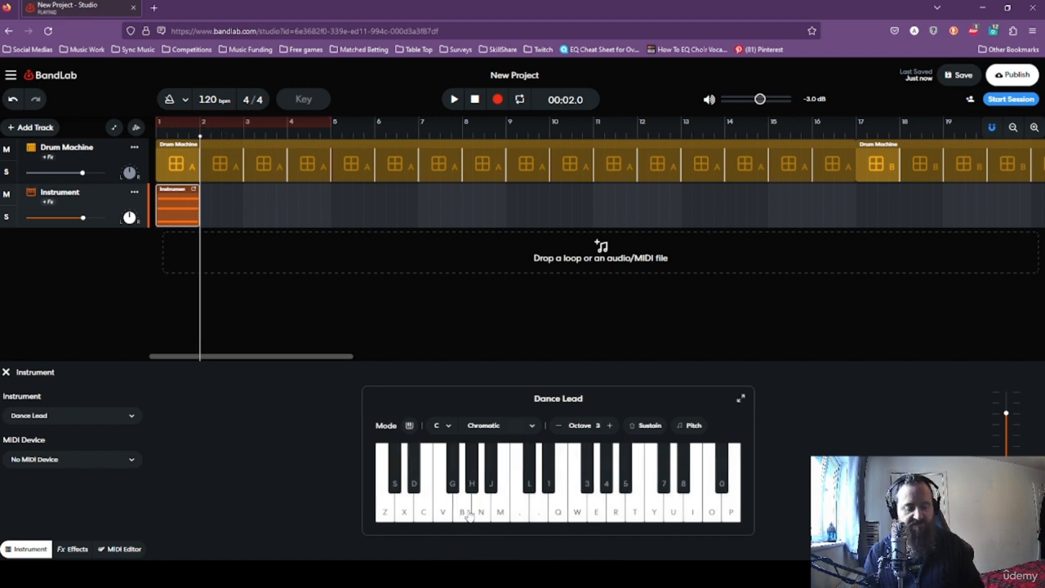
{"action": "key", "text": "b"}
{"action": "key", "text": "m"}
{"action": "key", "text": "period"}
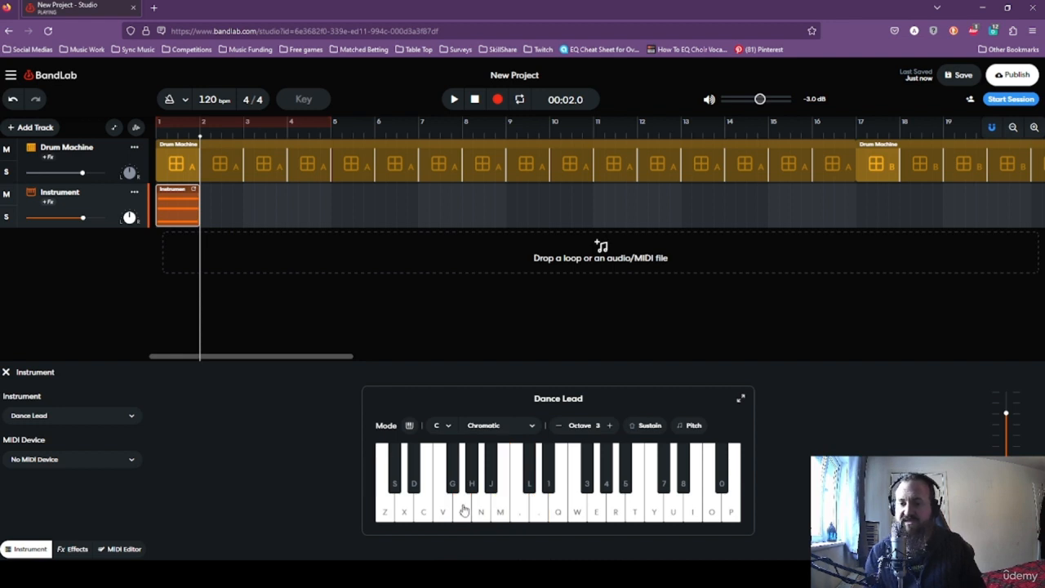
Record the G major chord (G-B-D) in bar 2 of the Instrument track and place the playhead at bar 3.
{"action": "left_click", "coordinate": [498, 99]}
{"action": "left_click", "coordinate": [541, 521]}
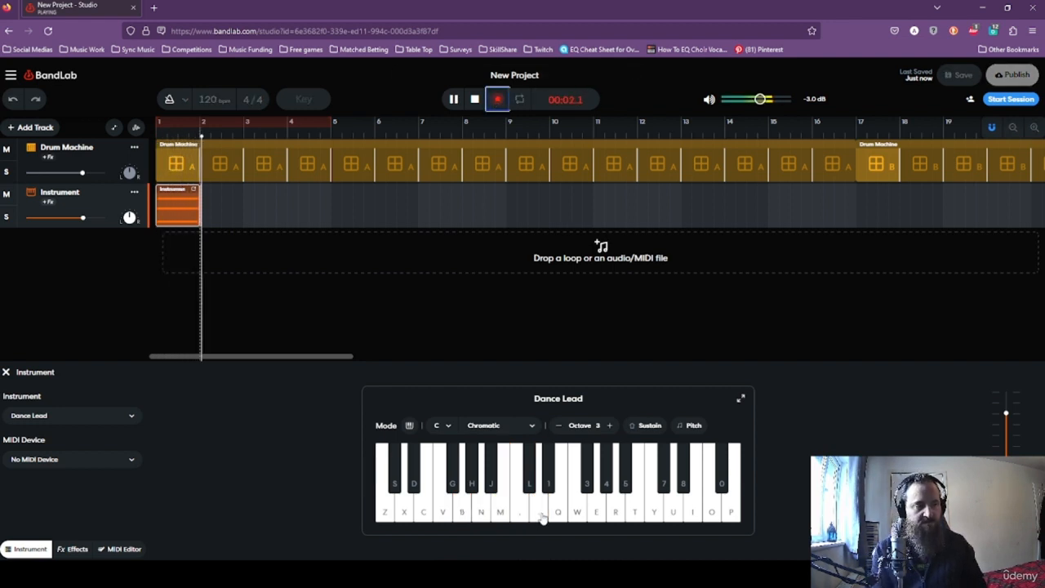
{"action": "key", "text": "b"}
{"action": "key", "text": "m"}
{"action": "key", "text": "period"}
{"action": "key", "text": "space"}
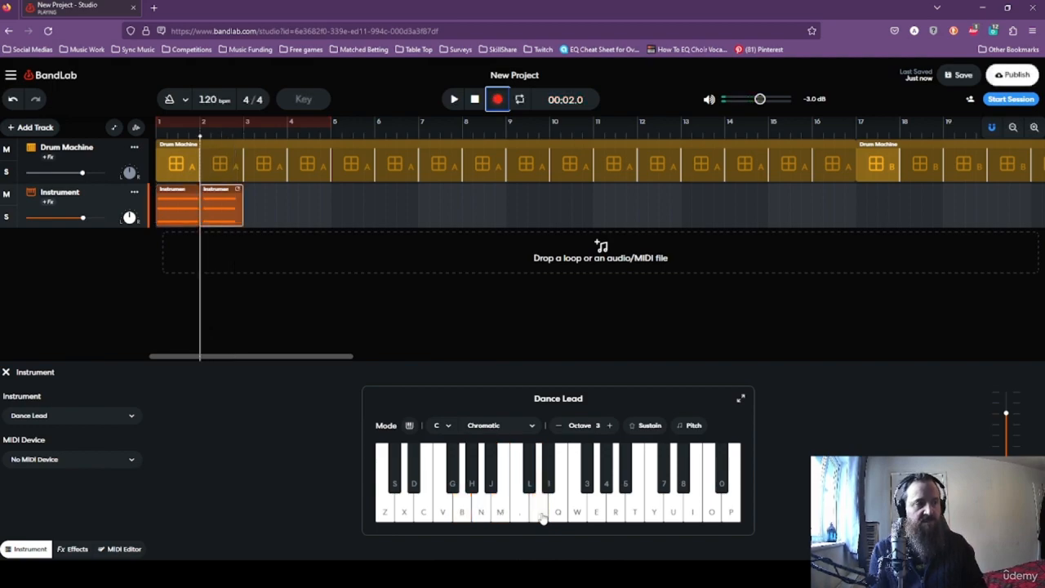
{"action": "left_click", "coordinate": [244, 135]}
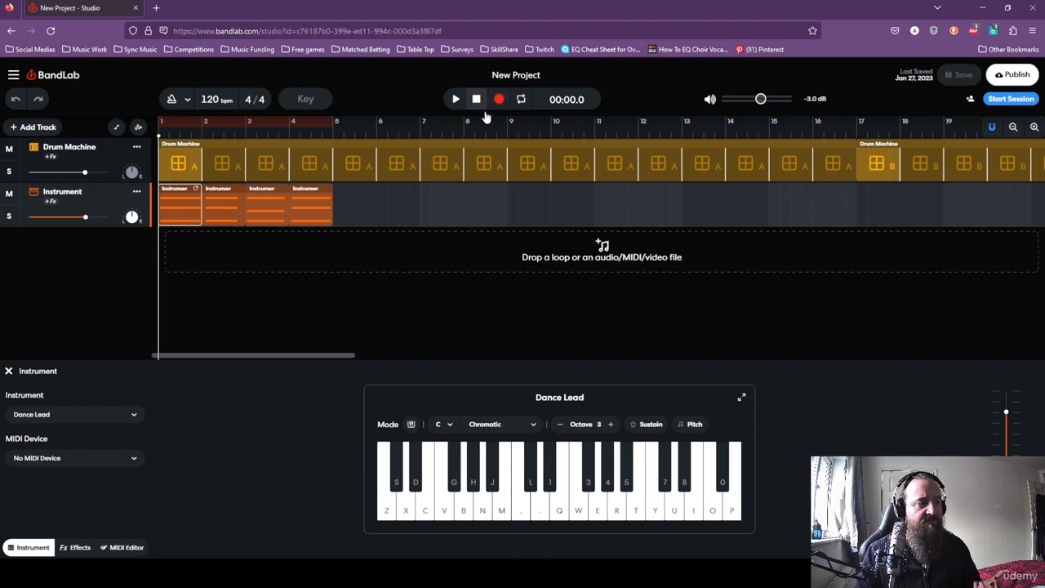
Play the four recorded chord clips from the start, then open the bar 1 clip in the MIDI Editor.
{"action": "left_click", "coordinate": [452, 98]}
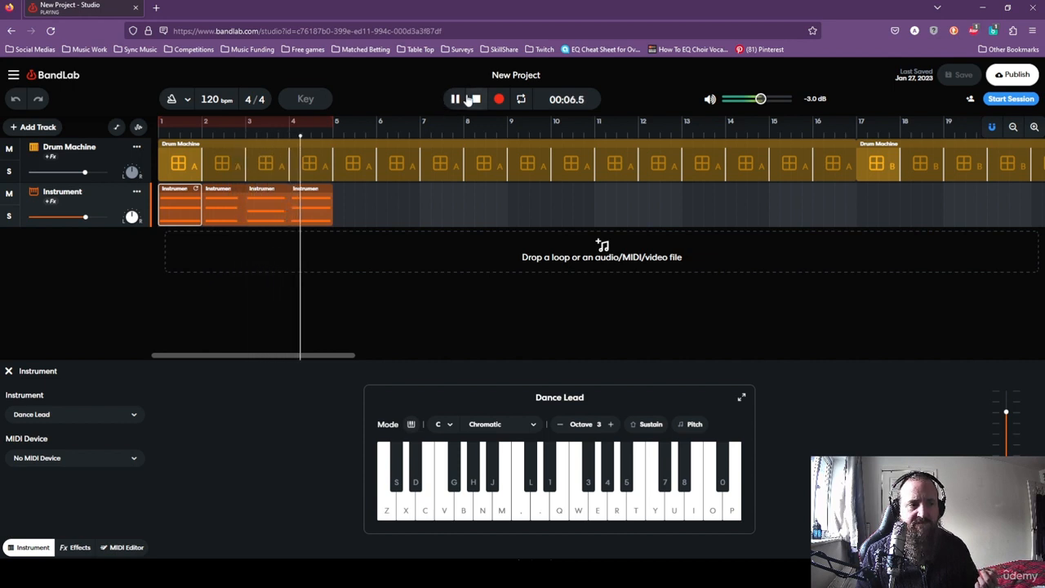
{"action": "left_click", "coordinate": [476, 99]}
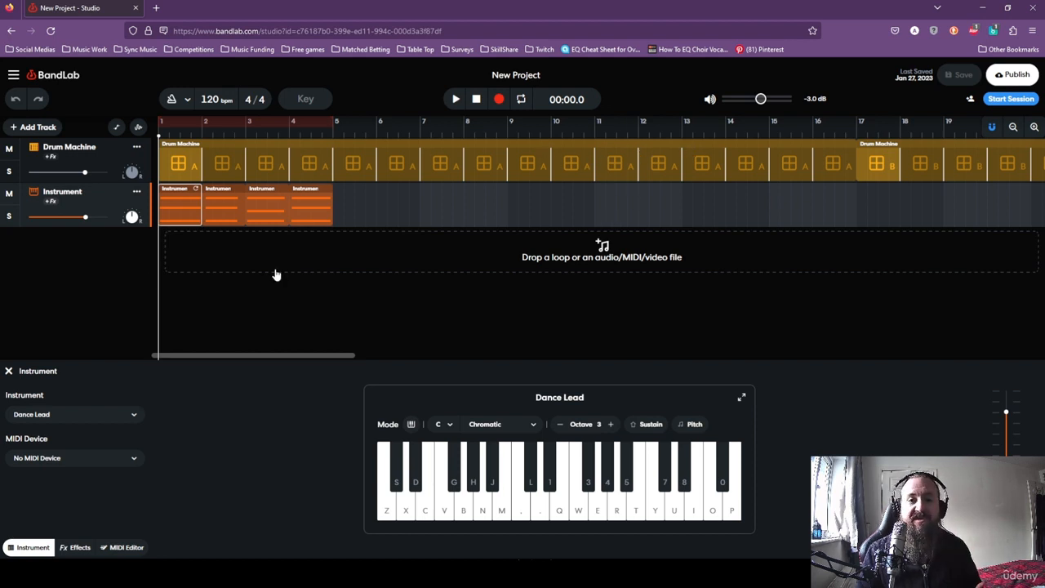
{"action": "double_click", "coordinate": [176, 207]}
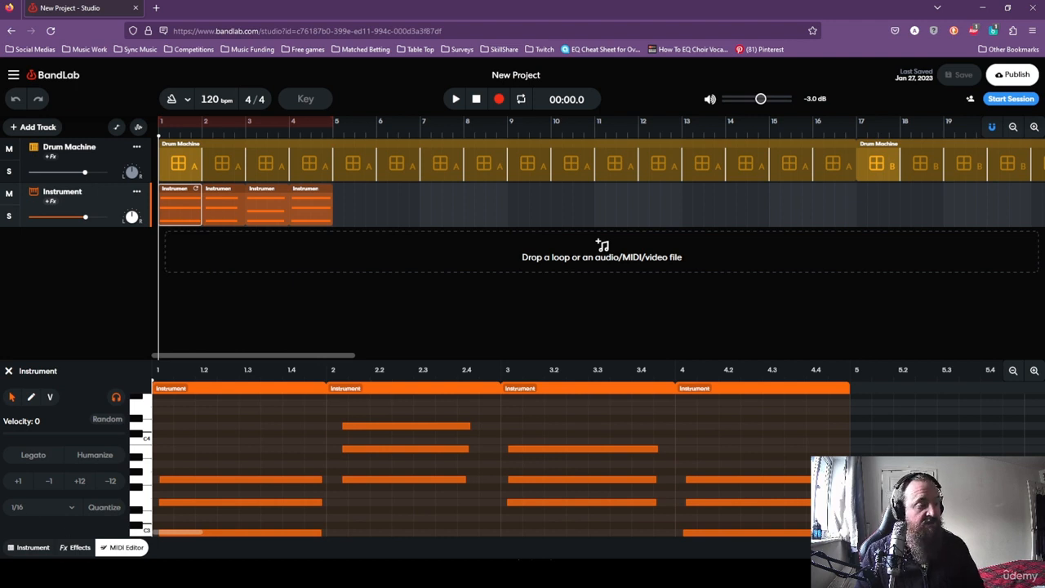
Compare the Instrument track's keyboard view with its MIDI Editor view, ending in the MIDI Editor.
{"action": "left_click", "coordinate": [24, 547]}
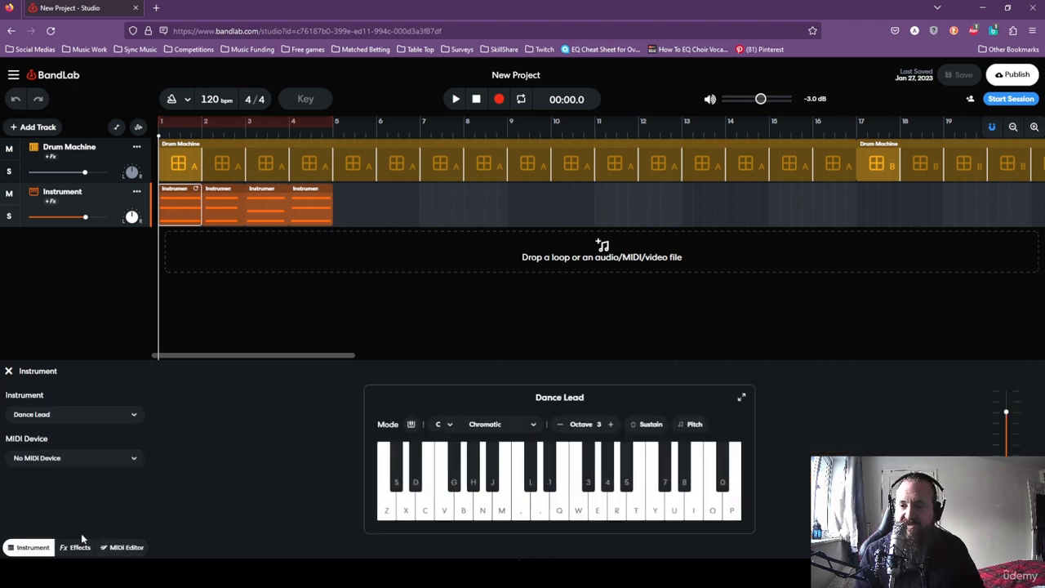
{"action": "left_click", "coordinate": [12, 548]}
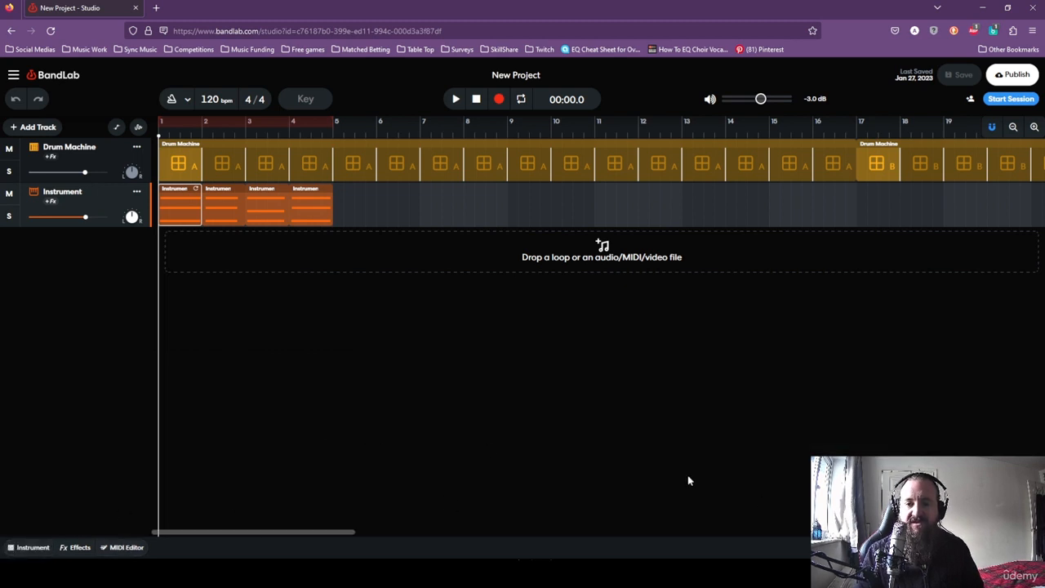
{"action": "left_click", "coordinate": [33, 547]}
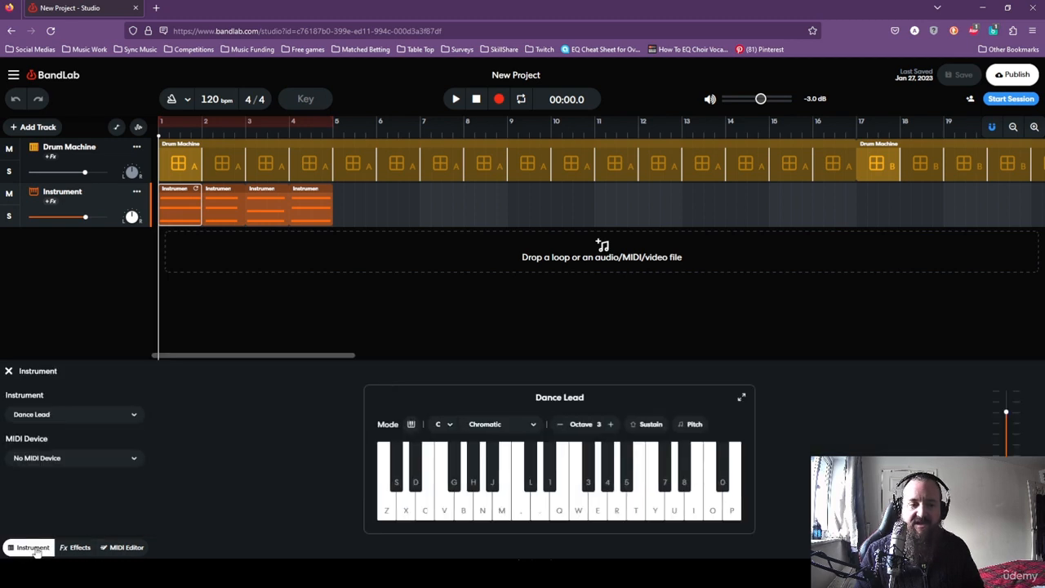
{"action": "left_click", "coordinate": [127, 547]}
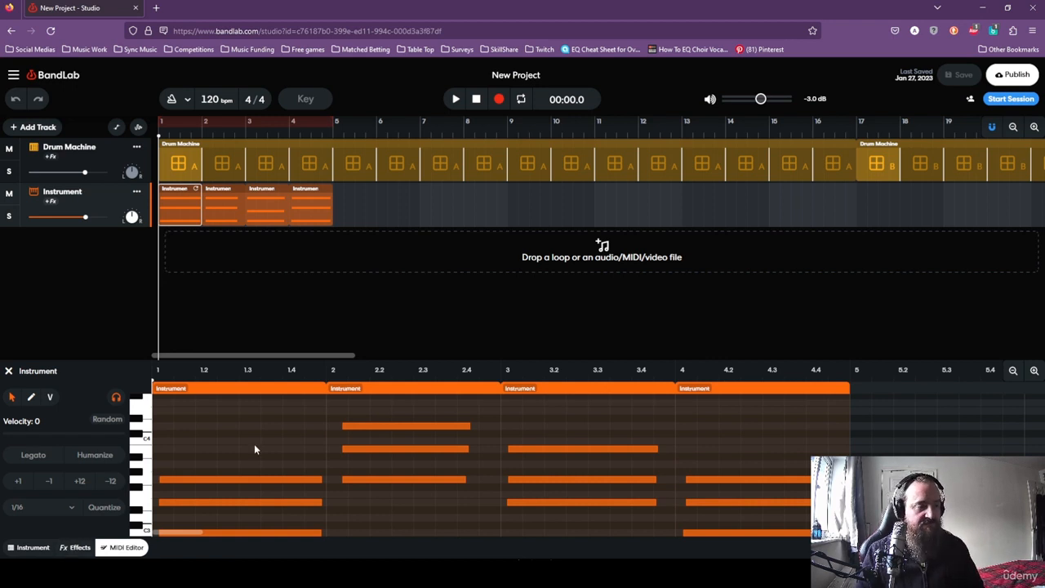
Select each of the four separate chord clips on the Instrument track in turn.
{"action": "left_click", "coordinate": [271, 214]}
{"action": "left_click", "coordinate": [228, 214]}
{"action": "left_click", "coordinate": [193, 216]}
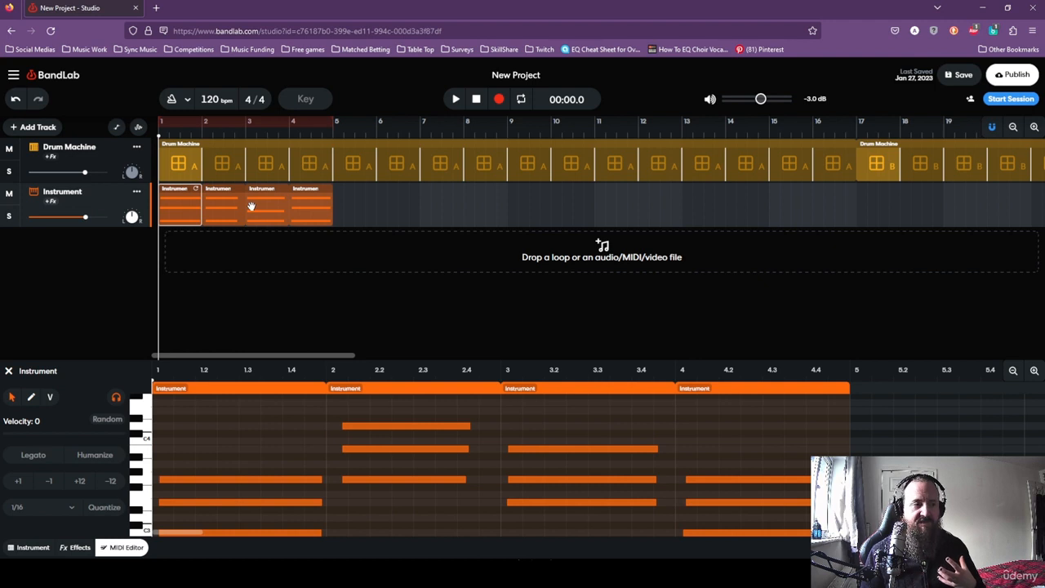
{"action": "left_click", "coordinate": [228, 208]}
{"action": "left_click", "coordinate": [268, 202]}
{"action": "left_click", "coordinate": [316, 203]}
{"action": "left_click", "coordinate": [265, 208]}
{"action": "left_click", "coordinate": [223, 205]}
{"action": "left_click", "coordinate": [186, 209]}
Try merging all four chord clips on the Instrument track into one region, then undo the merge.
{"action": "left_click", "coordinate": [388, 204]}
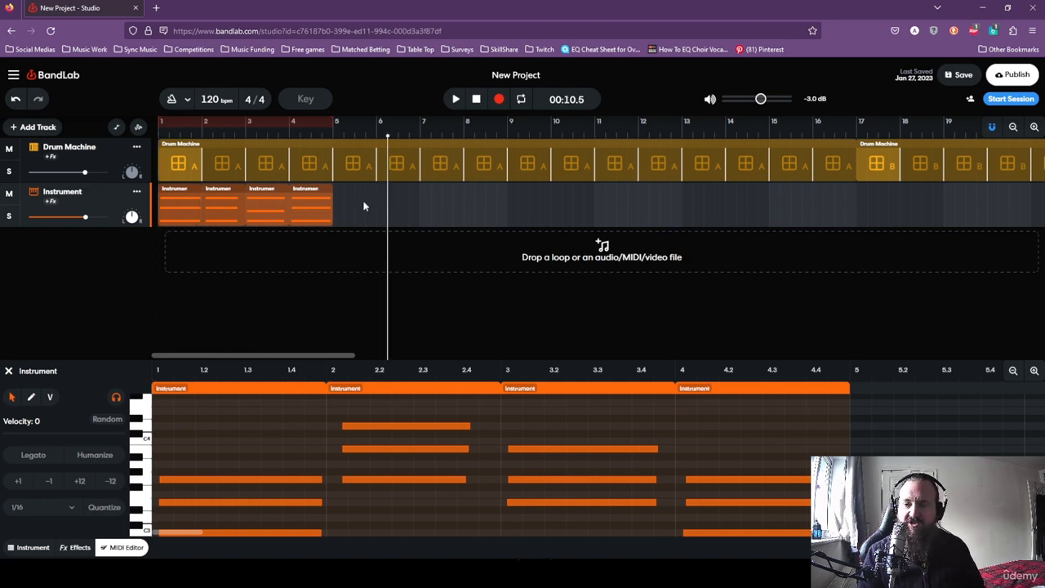
{"action": "left_click_drag", "start_coordinate": [364, 206], "coordinate": [179, 215]}
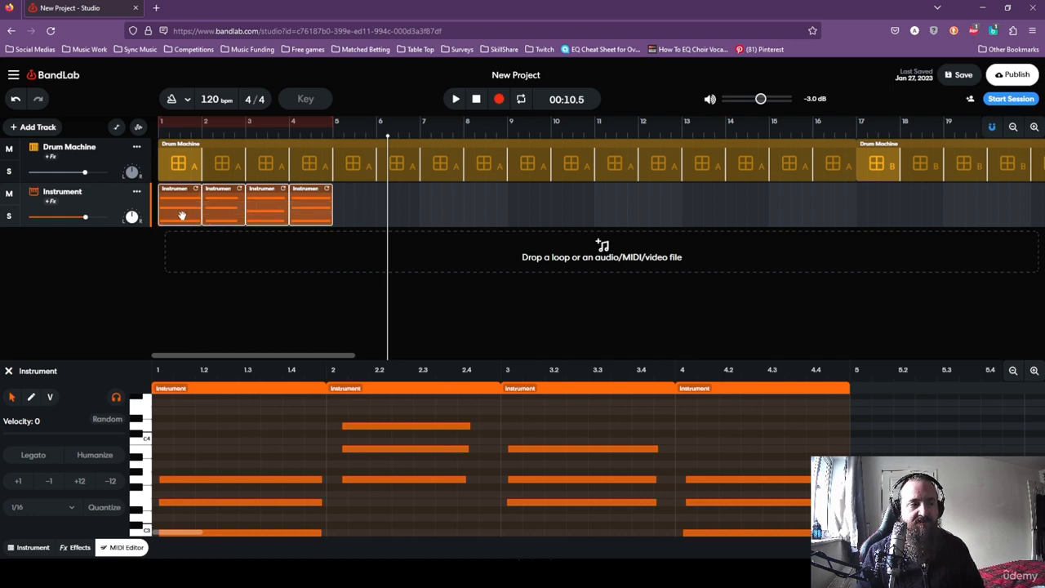
{"action": "right_click", "coordinate": [181, 216]}
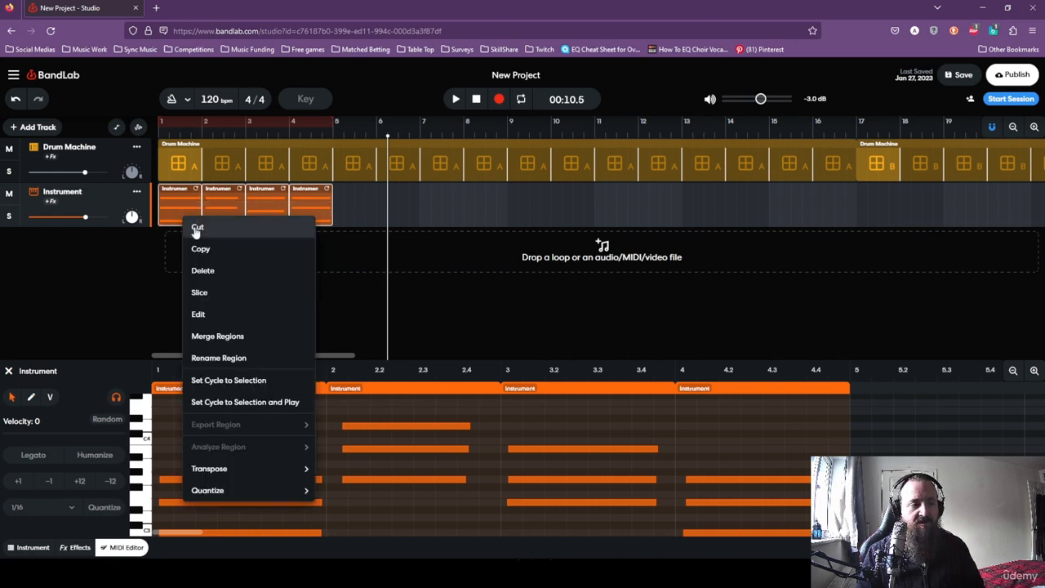
{"action": "left_click", "coordinate": [236, 339]}
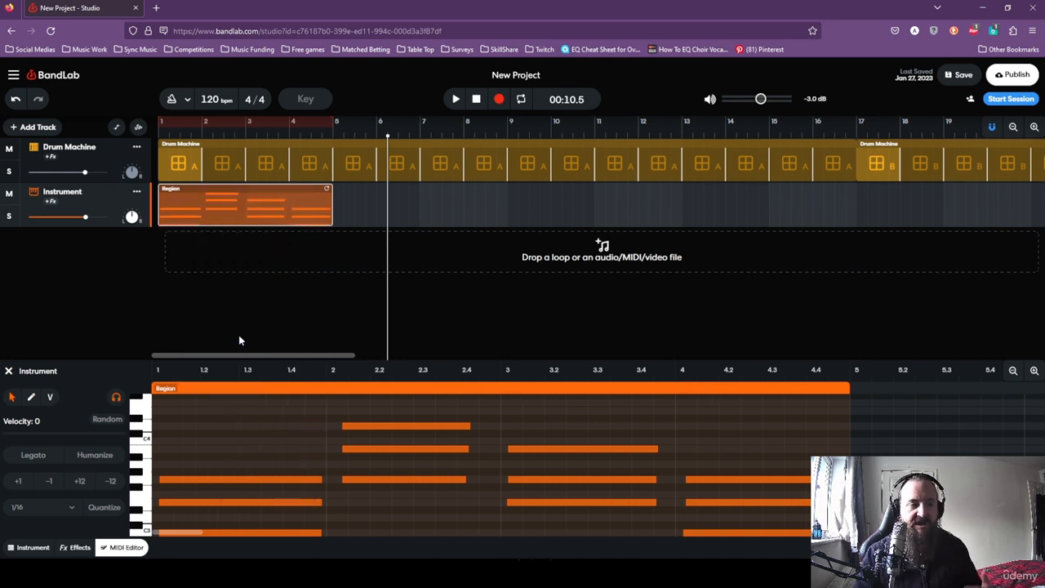
{"action": "left_click", "coordinate": [261, 224]}
{"action": "left_click", "coordinate": [356, 212]}
{"action": "left_click", "coordinate": [275, 209]}
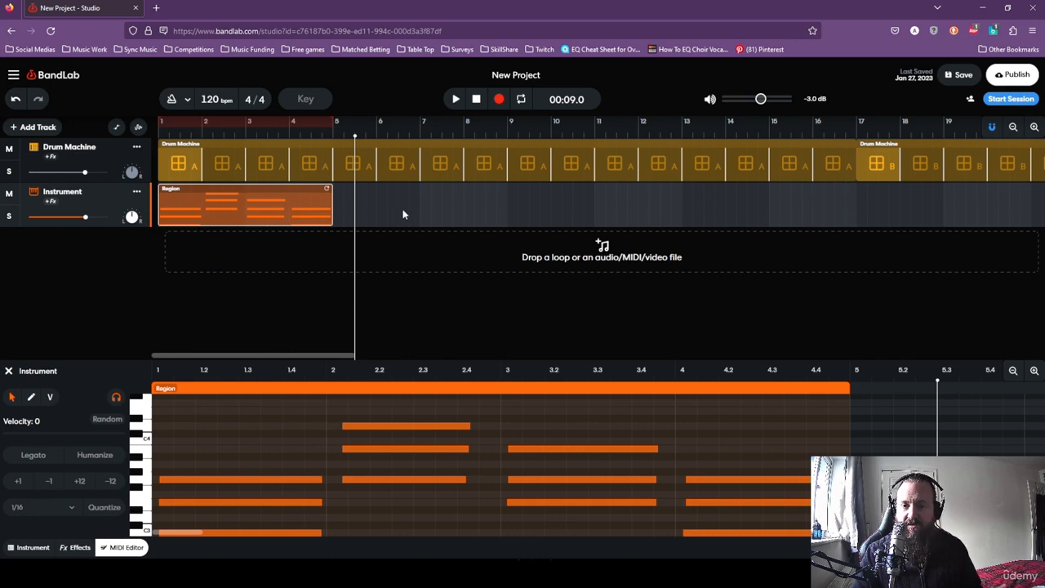
{"action": "key", "text": "ctrl+z"}
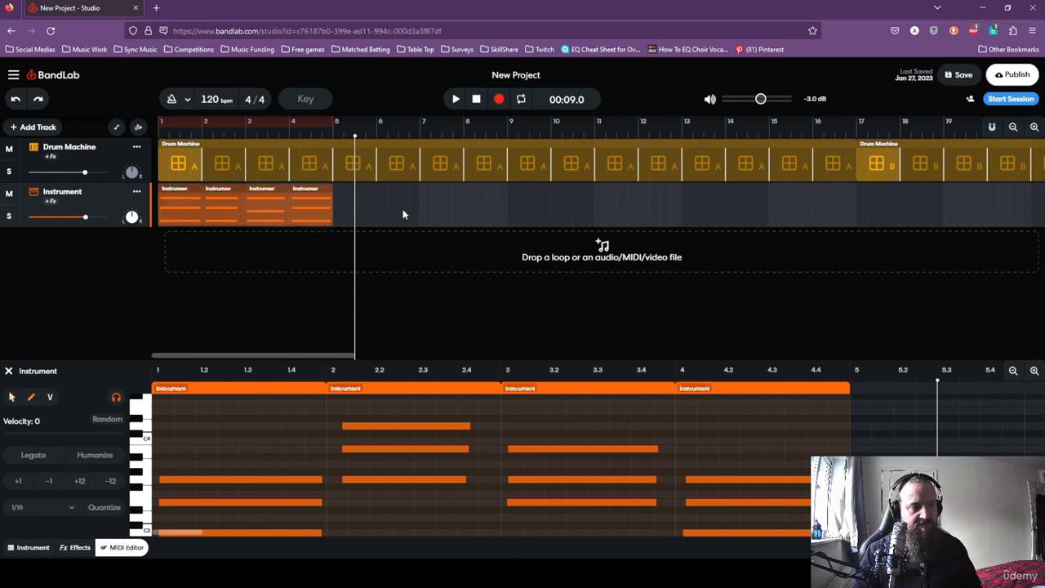
Select all the Instrument track's clips, repeat Merge Regions on them, and undo it again.
{"action": "left_click", "coordinate": [271, 209]}
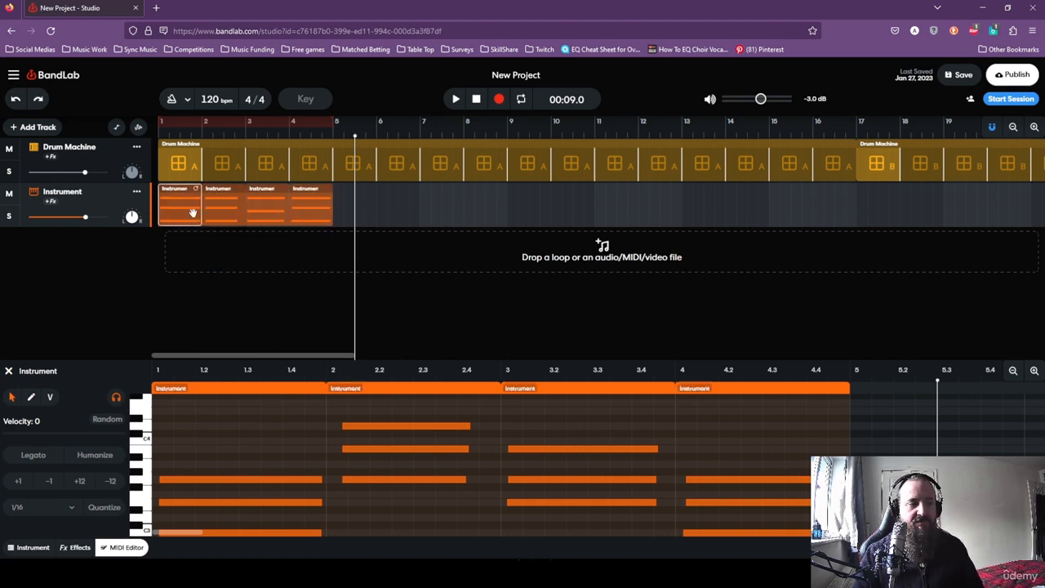
{"action": "key", "text": "ctrl+a"}
{"action": "right_click", "coordinate": [189, 213]}
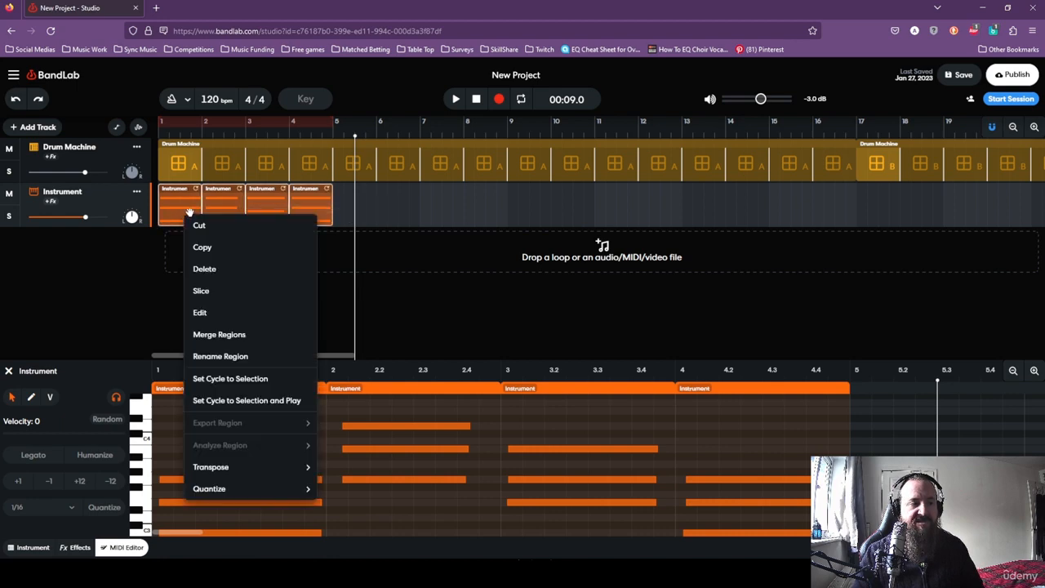
{"action": "left_click", "coordinate": [246, 334]}
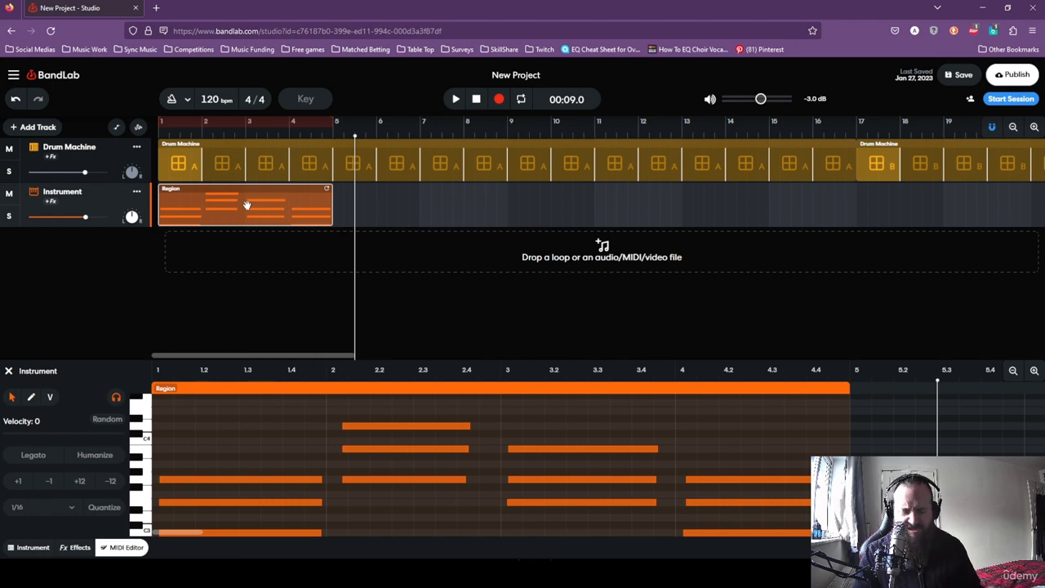
{"action": "key", "text": "ctrl+z"}
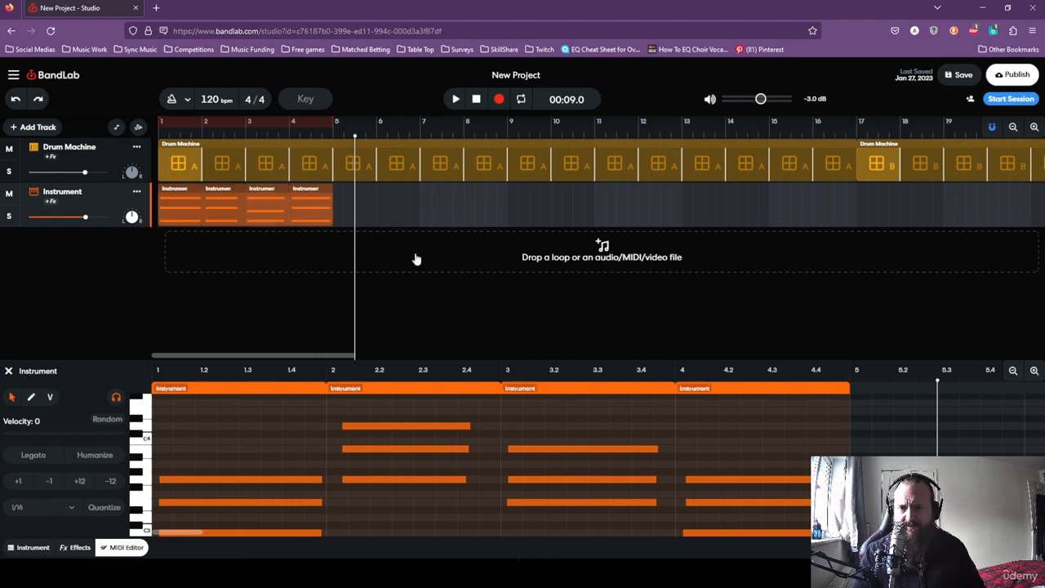
Shift the highest note of the bar 2 chord to end at bar 3, then undo the move.
{"action": "left_click", "coordinate": [369, 426]}
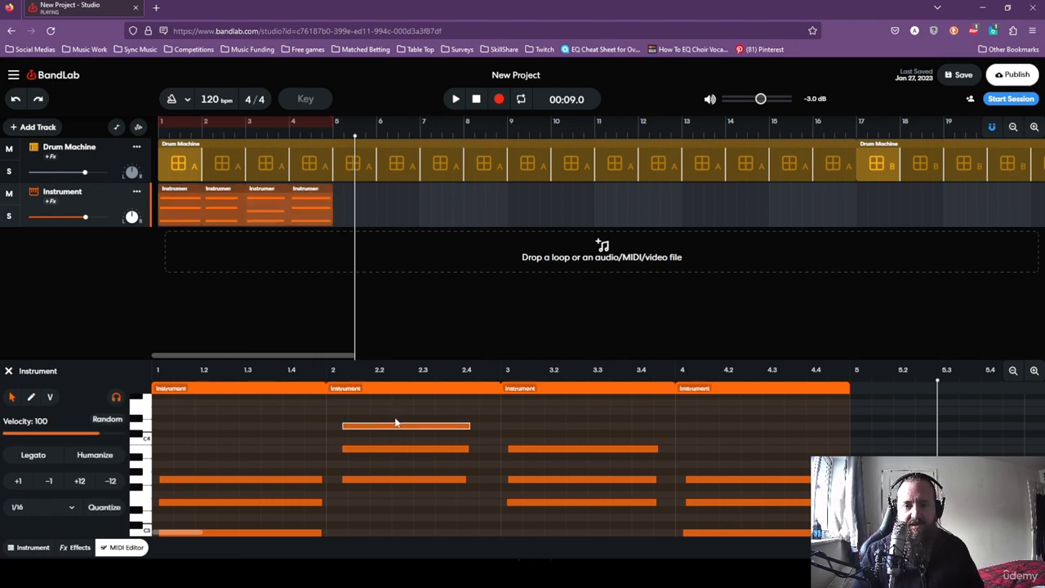
{"action": "left_click_drag", "start_coordinate": [392, 426], "coordinate": [422, 426]}
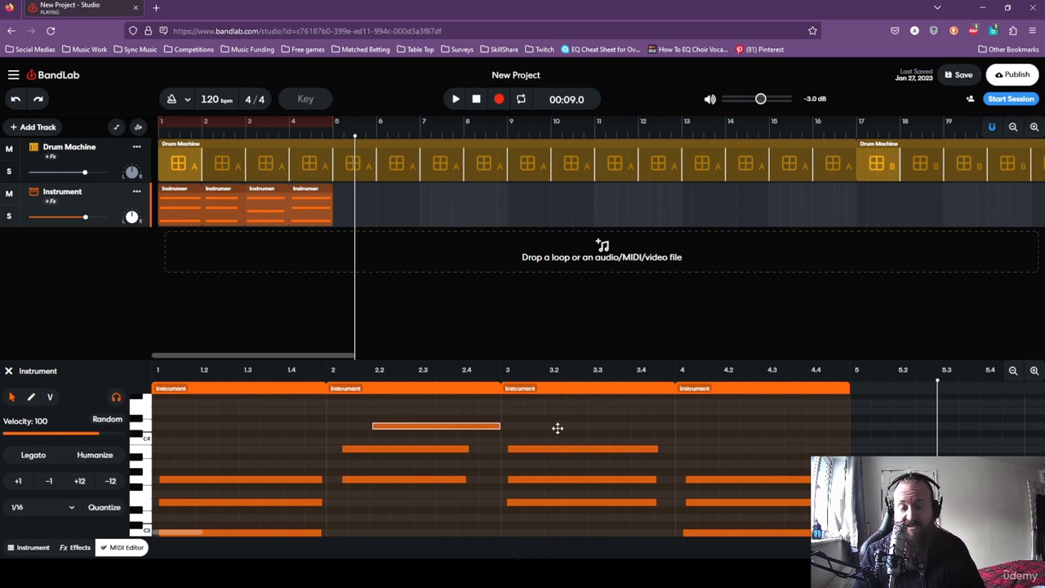
{"action": "key", "text": "ctrl+z"}
Merge the four chord clips in bars 1 to 4 of the Instrument track into a single region.
{"action": "left_click", "coordinate": [265, 208]}
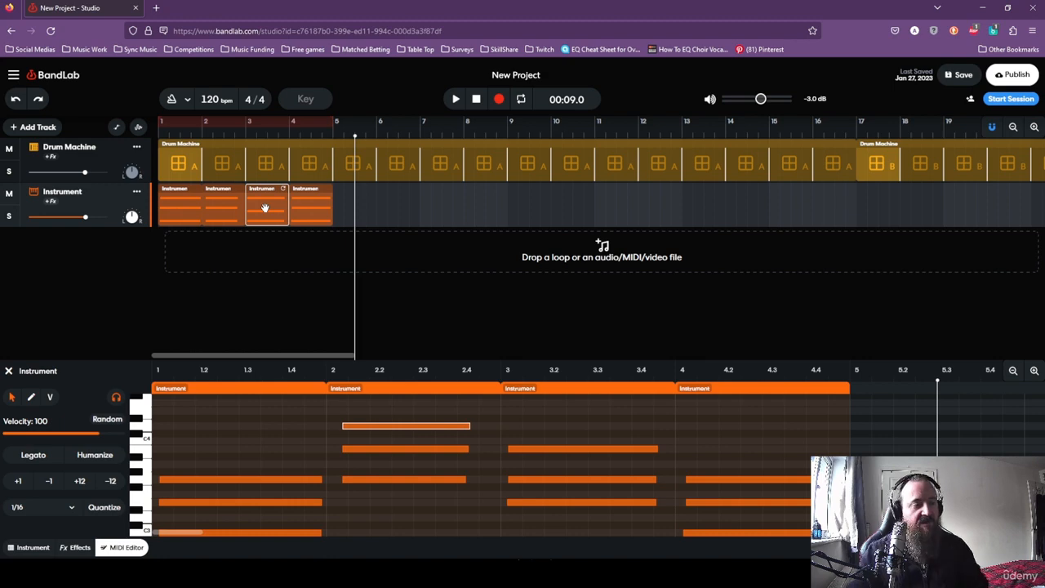
{"action": "left_click_drag", "start_coordinate": [370, 207], "coordinate": [172, 213]}
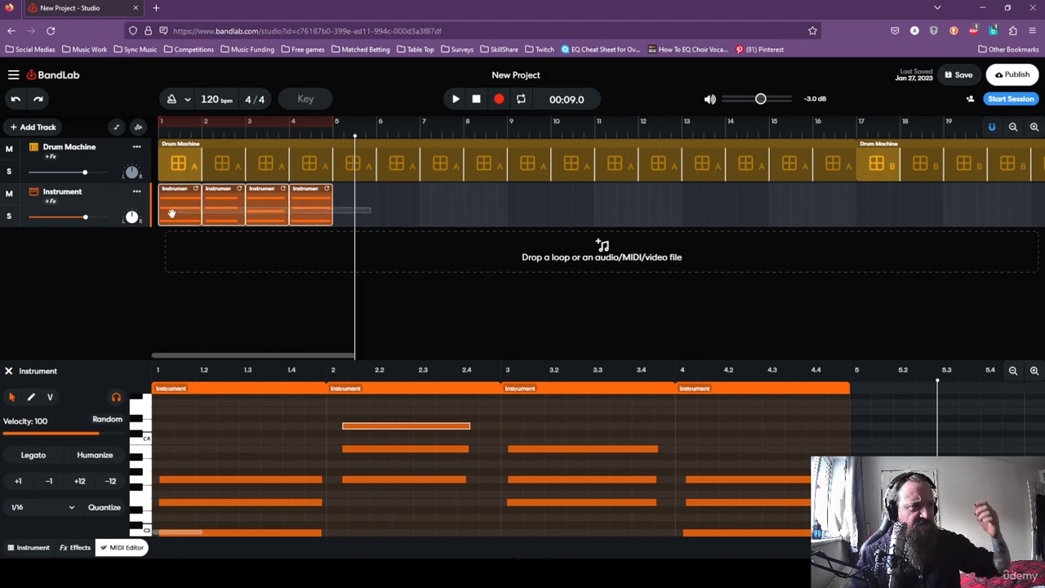
{"action": "right_click", "coordinate": [172, 213]}
{"action": "left_click", "coordinate": [227, 335]}
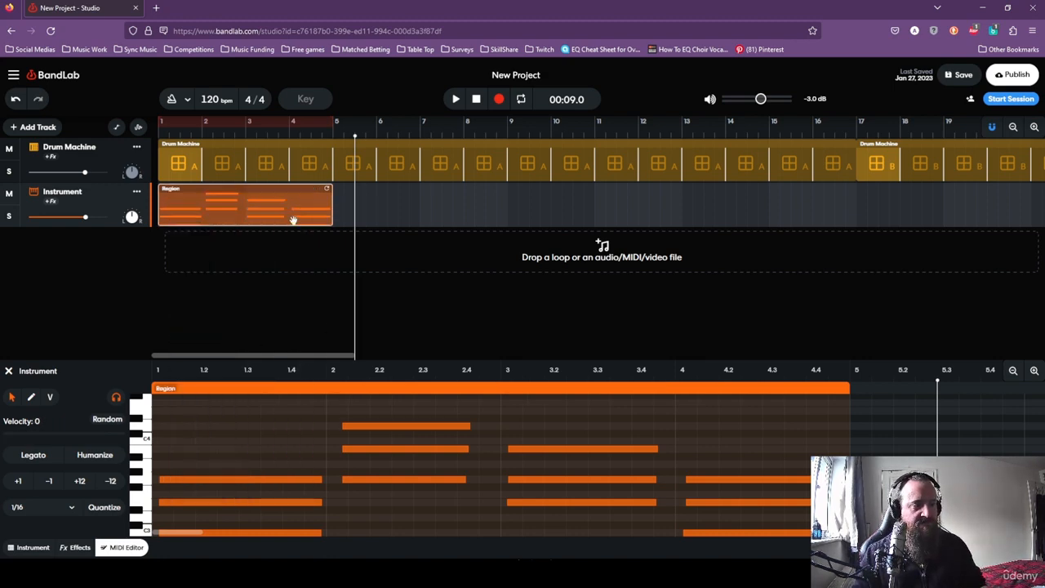
Move the highest note of the bar 2 chord slightly later, then nudge it back to its earlier timing.
{"action": "mouse_move", "coordinate": [411, 425]}
{"action": "left_mouse_down"}
{"action": "mouse_move", "coordinate": [681, 427]}
{"action": "mouse_move", "coordinate": [386, 427]}
{"action": "mouse_move", "coordinate": [405, 433]}
{"action": "left_mouse_up"}
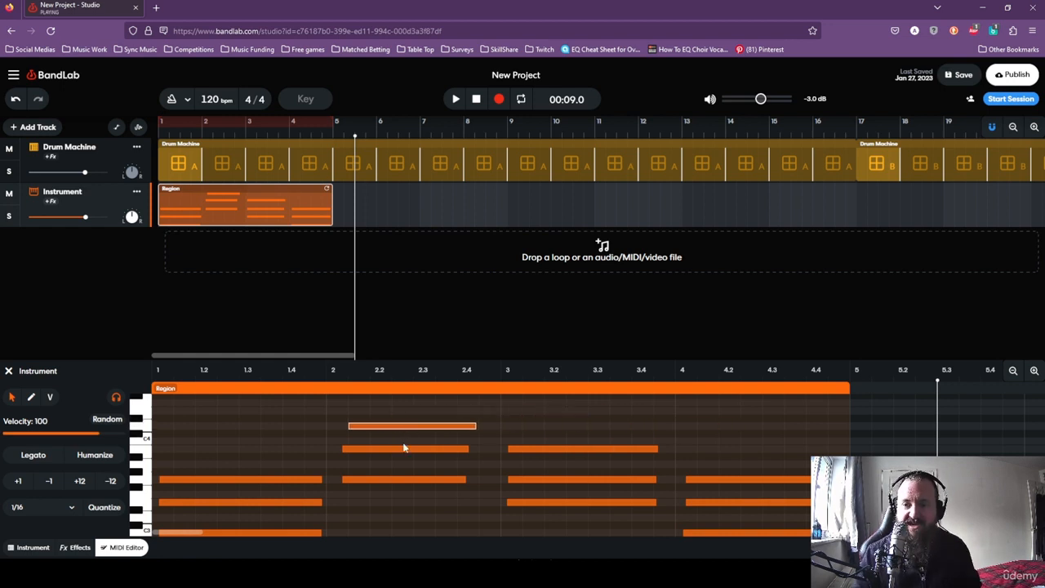
{"action": "key", "text": "Left"}
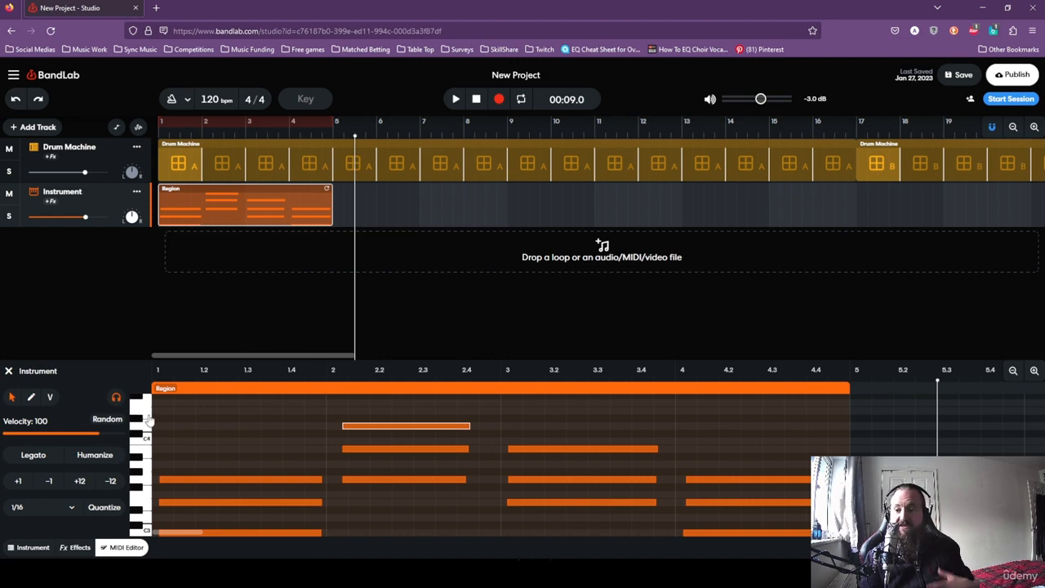
Look through the merged region's lower pitches in the MIDI Editor and audition the C3 key.
{"action": "scroll", "coordinate": [215, 476], "scroll_direction": "down", "scroll_amount": 3}
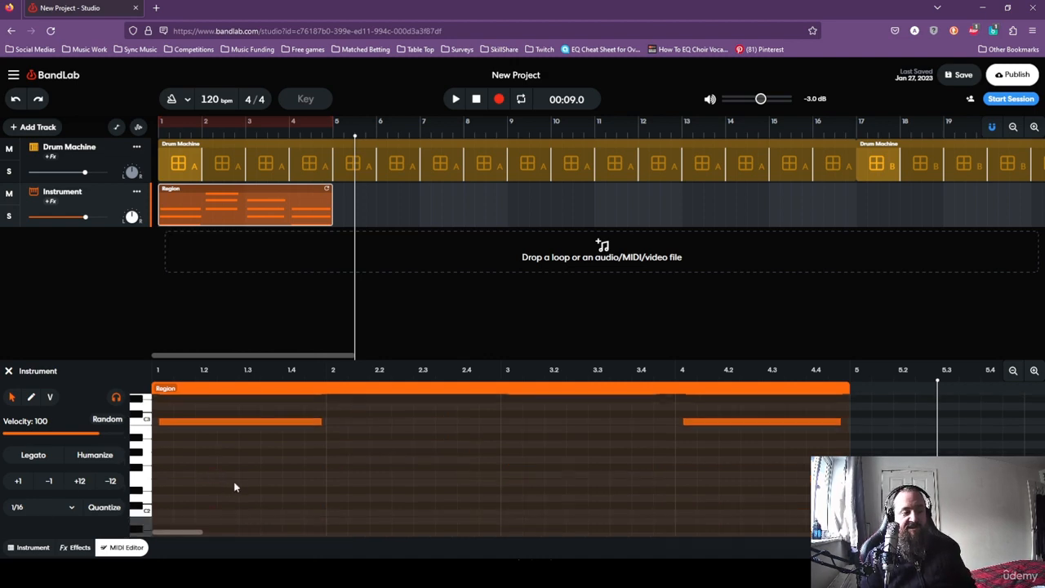
{"action": "scroll", "coordinate": [235, 488], "scroll_direction": "up", "scroll_amount": 3}
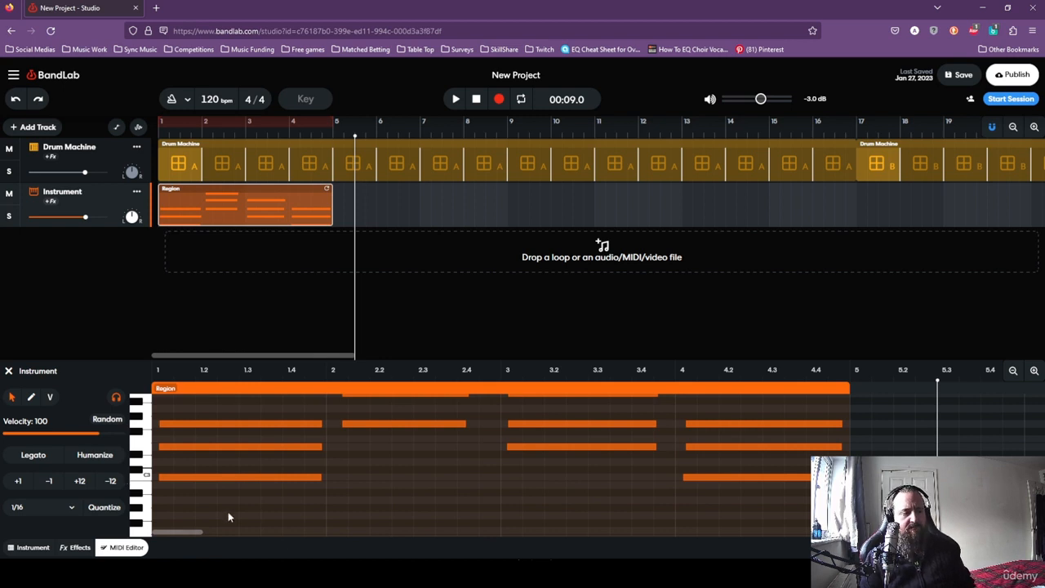
{"action": "left_click", "coordinate": [148, 480]}
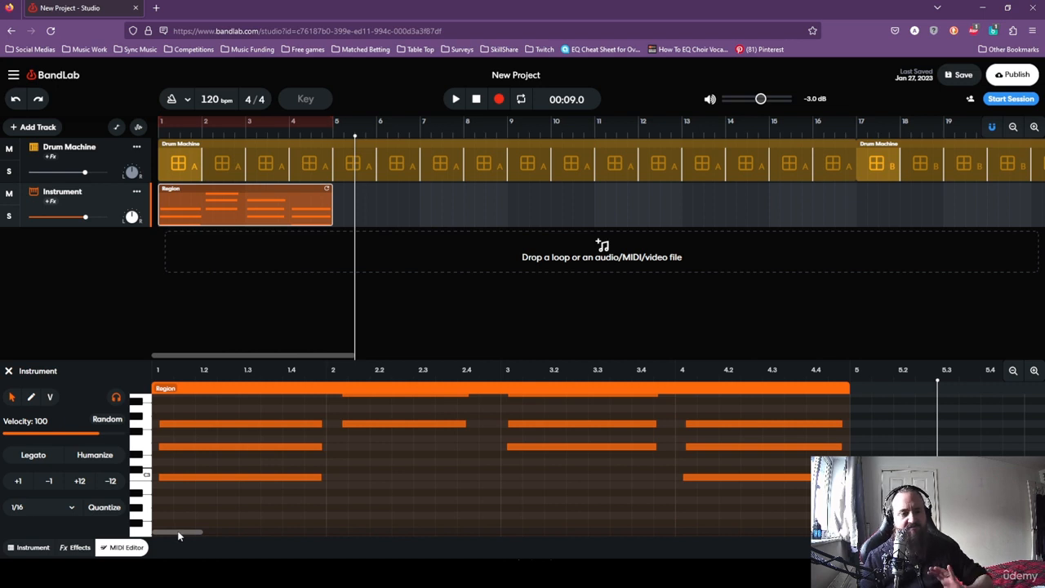
{"action": "mouse_move", "coordinate": [181, 532]}
{"action": "left_mouse_down"}
{"action": "mouse_move", "coordinate": [481, 533]}
{"action": "mouse_move", "coordinate": [183, 536]}
{"action": "left_mouse_up"}
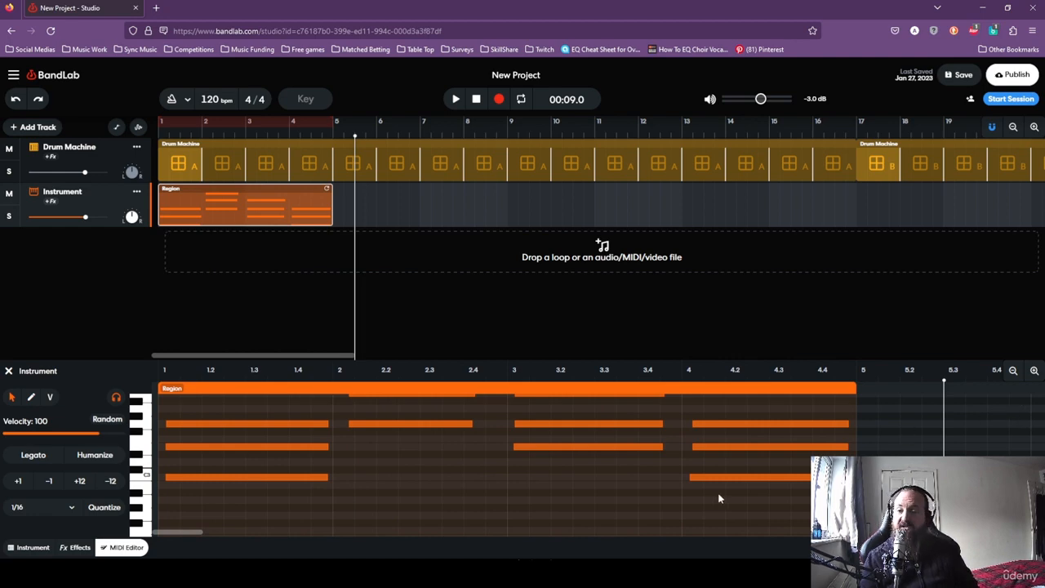
Move the highest note of the bar 1 chord to the very start of bar 1.
{"action": "left_click", "coordinate": [245, 424]}
{"action": "left_click_drag", "start_coordinate": [245, 419], "coordinate": [225, 431]}
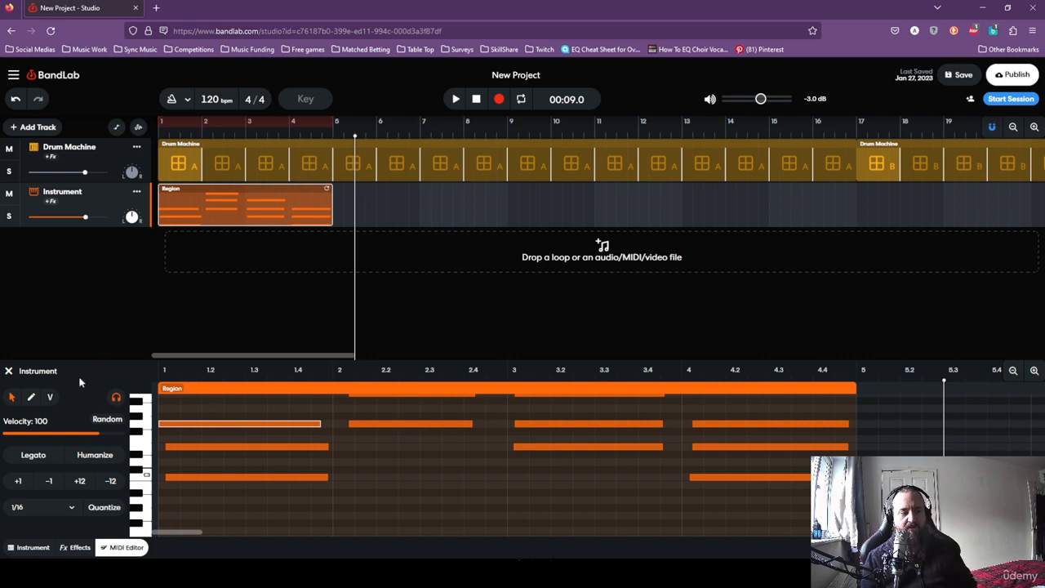
View the Drum Machine track's 909 pattern grid, then return to the Instrument track's Dance Lead keyboard.
{"action": "left_click", "coordinate": [111, 146]}
{"action": "left_click", "coordinate": [42, 545]}
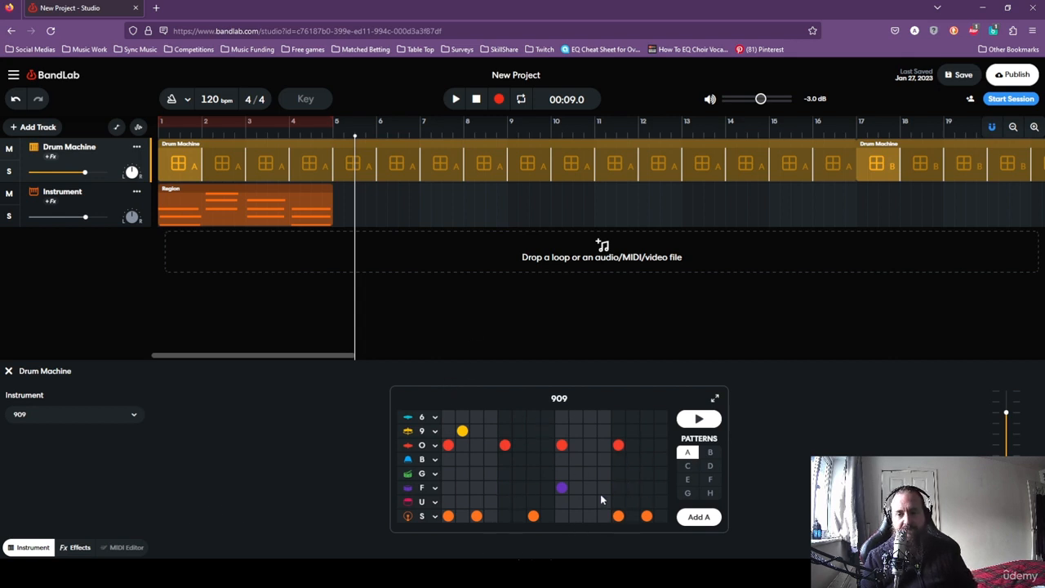
{"action": "left_click", "coordinate": [110, 193]}
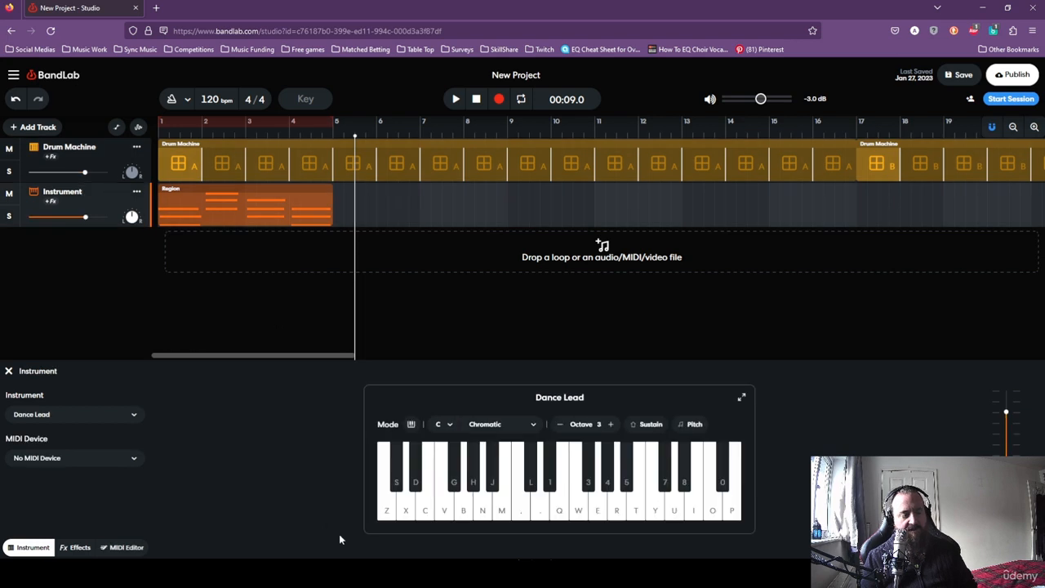
In the MIDI Editor, move the middle and lowest notes of the bar 1 chord to the very start of bar 1.
{"action": "left_click", "coordinate": [121, 547]}
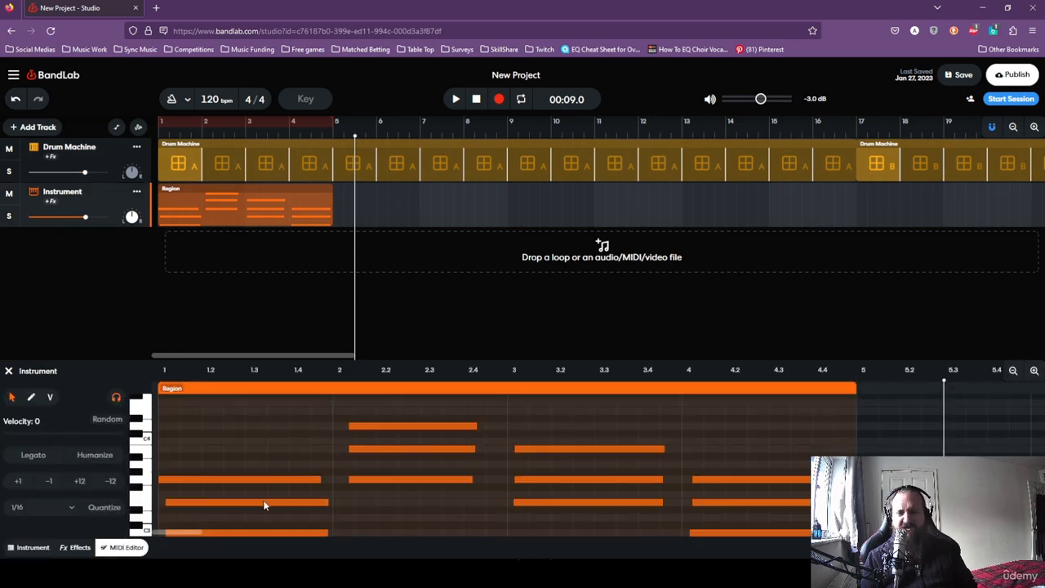
{"action": "left_click", "coordinate": [215, 501]}
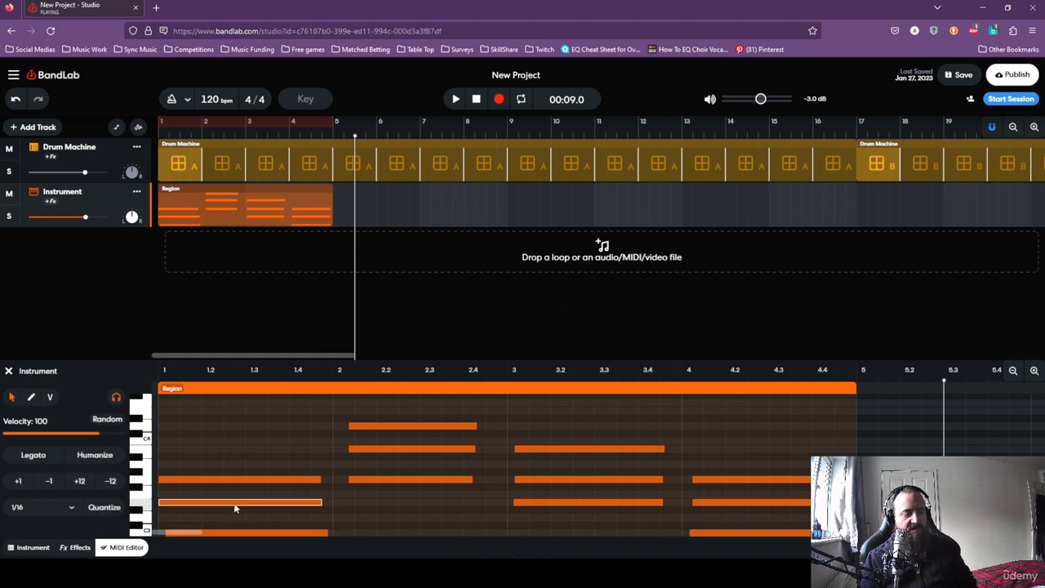
{"action": "scroll", "coordinate": [236, 490], "scroll_direction": "down", "scroll_amount": 2}
{"action": "left_click_drag", "start_coordinate": [240, 477], "coordinate": [230, 480]}
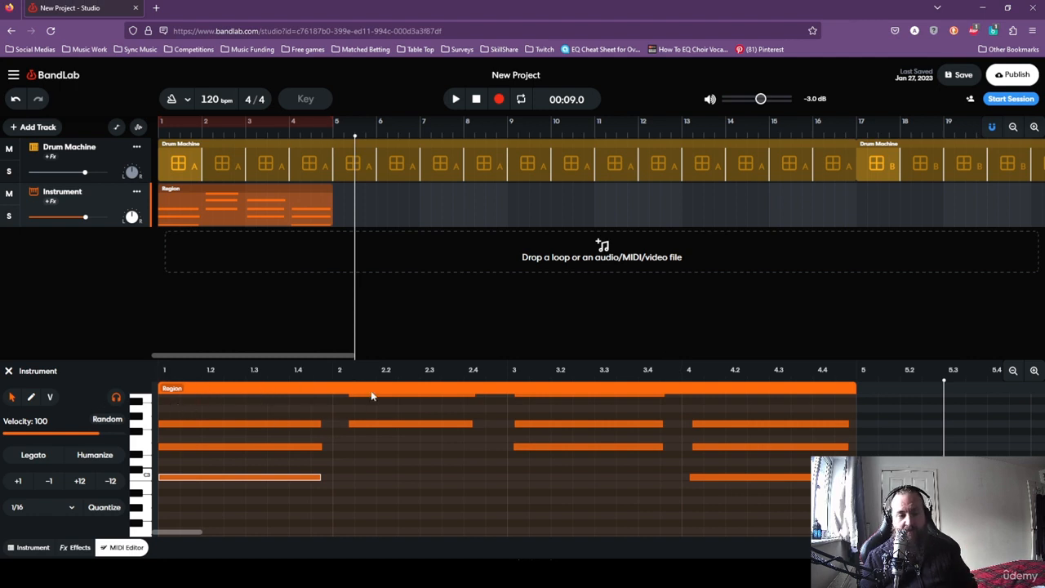
Move all three bar 2 chord notes to the start of bar 2 and the highest bar 3 chord note to the start of bar 3.
{"action": "scroll", "coordinate": [394, 482], "scroll_direction": "up", "scroll_amount": 3}
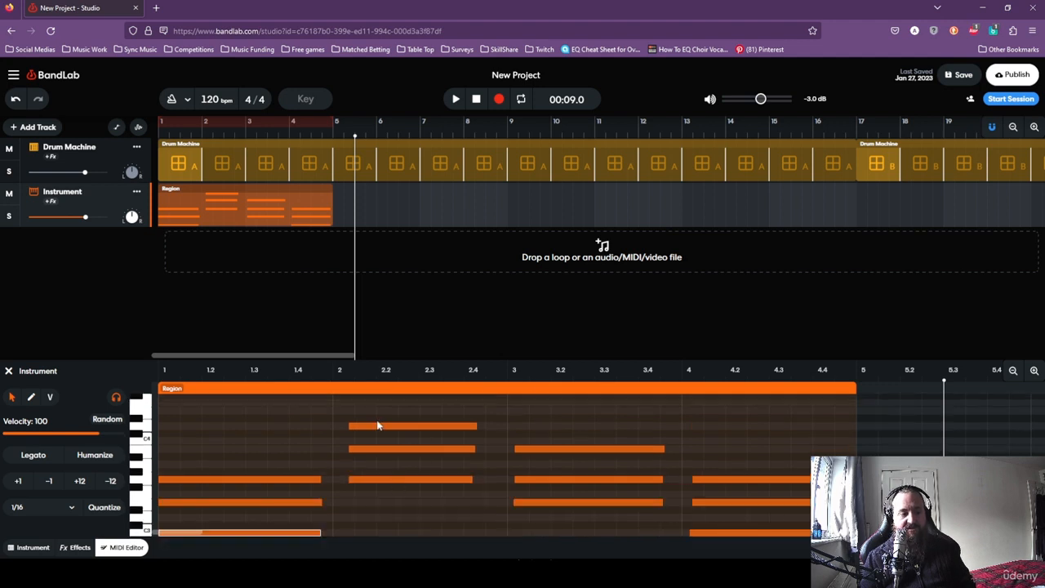
{"action": "left_click_drag", "start_coordinate": [377, 424], "coordinate": [369, 487]}
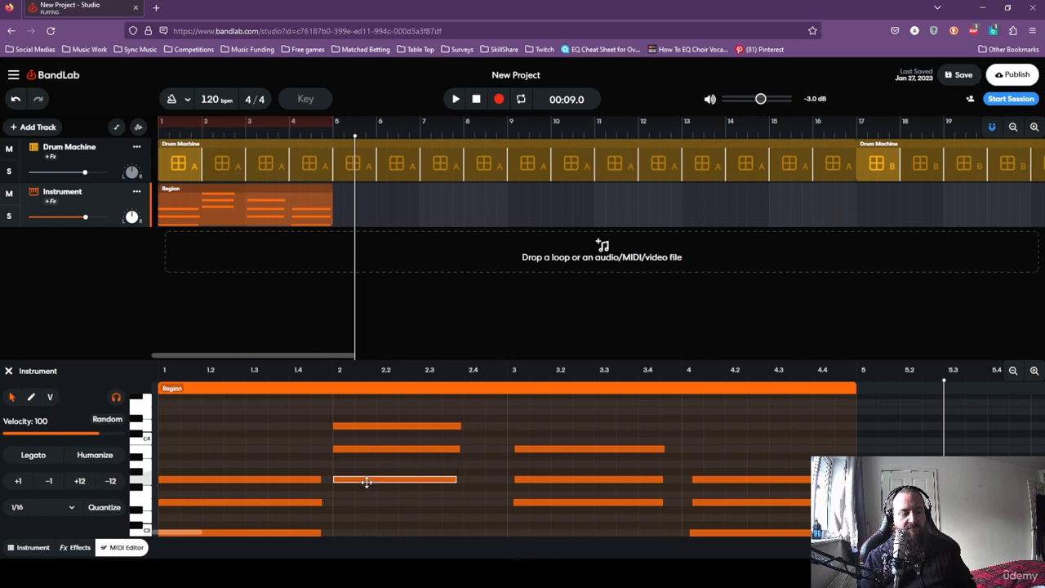
{"action": "left_click", "coordinate": [549, 449]}
{"action": "left_click_drag", "start_coordinate": [545, 450], "coordinate": [542, 449]}
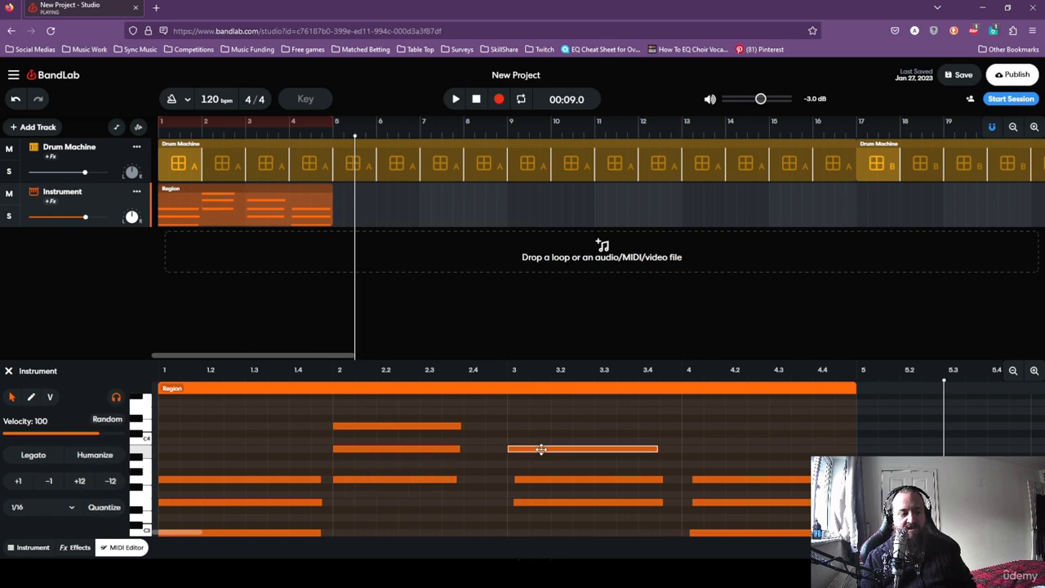
Align the two lower notes of the bar 3 chord and all three bar 4 notes to the start of their bars.
{"action": "left_click_drag", "start_coordinate": [556, 486], "coordinate": [545, 502]}
{"action": "left_click_drag", "start_coordinate": [727, 481], "coordinate": [709, 503]}
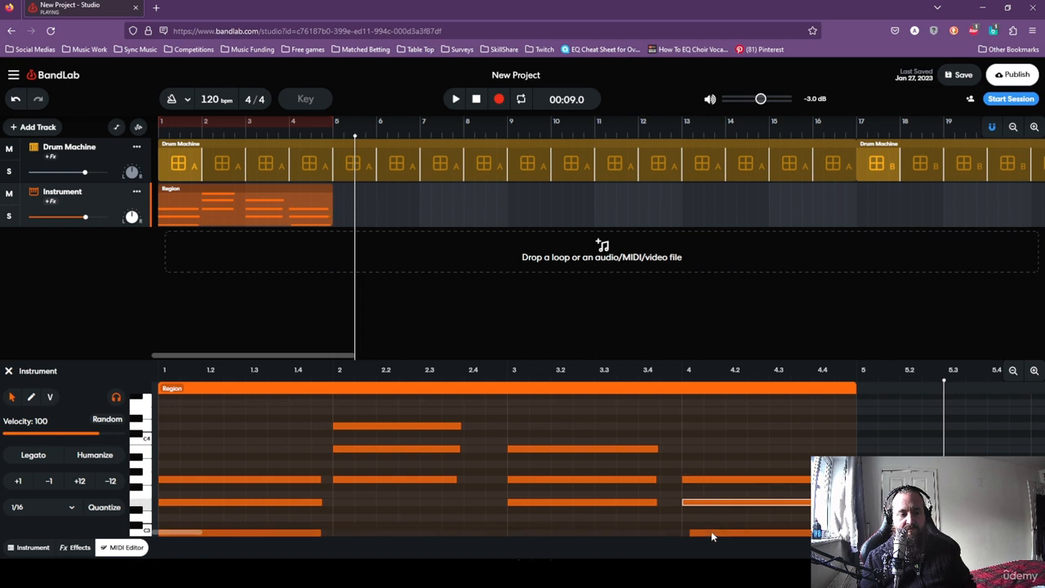
{"action": "scroll", "coordinate": [712, 482], "scroll_direction": "down", "scroll_amount": 2}
{"action": "left_click_drag", "start_coordinate": [735, 478], "coordinate": [723, 478]}
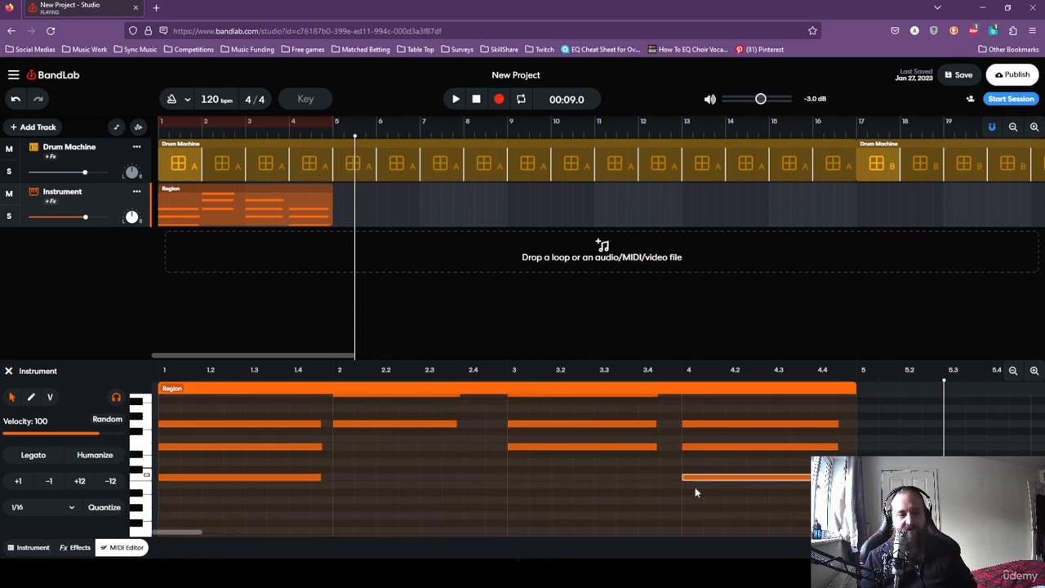
Play the chord region together with the drums from the start of the project, and stop playback.
{"action": "left_click", "coordinate": [476, 98]}
{"action": "left_click", "coordinate": [456, 99]}
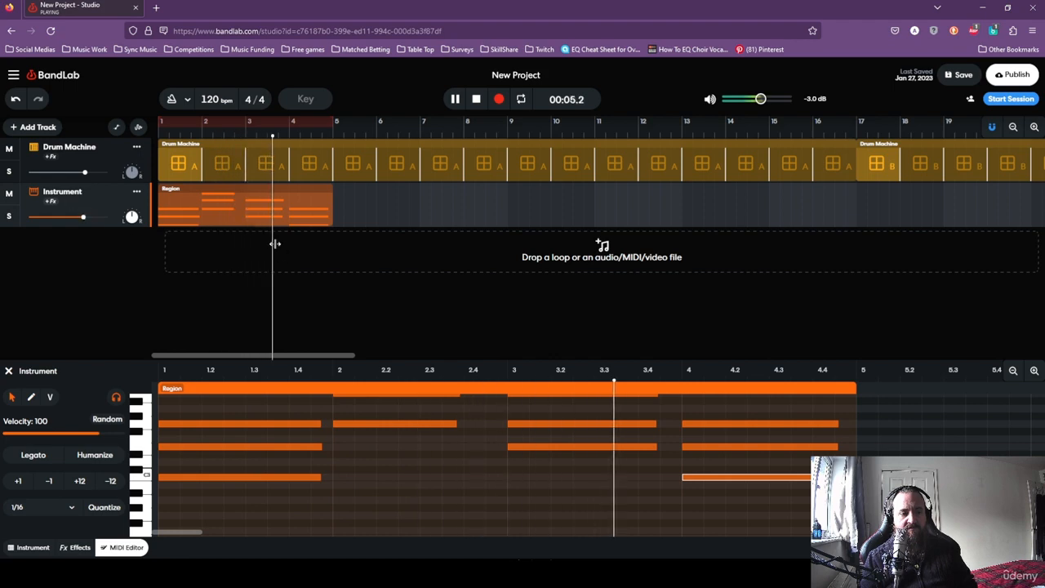
{"action": "left_click", "coordinate": [474, 100]}
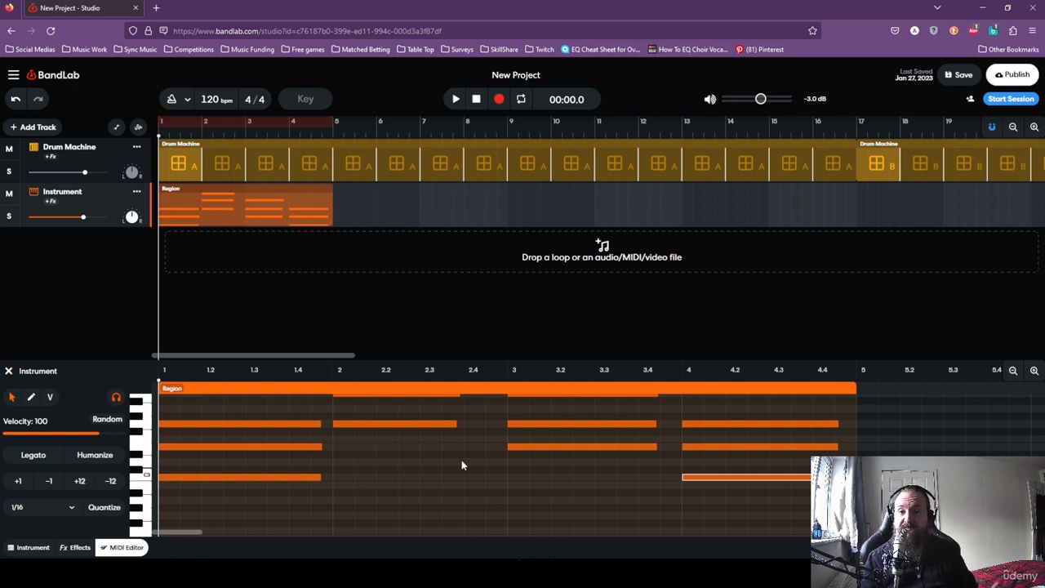
Lengthen the three notes of the bar 2 chord so they end halfway through the bar's fourth beat.
{"action": "scroll", "coordinate": [410, 457], "scroll_direction": "up", "scroll_amount": 3}
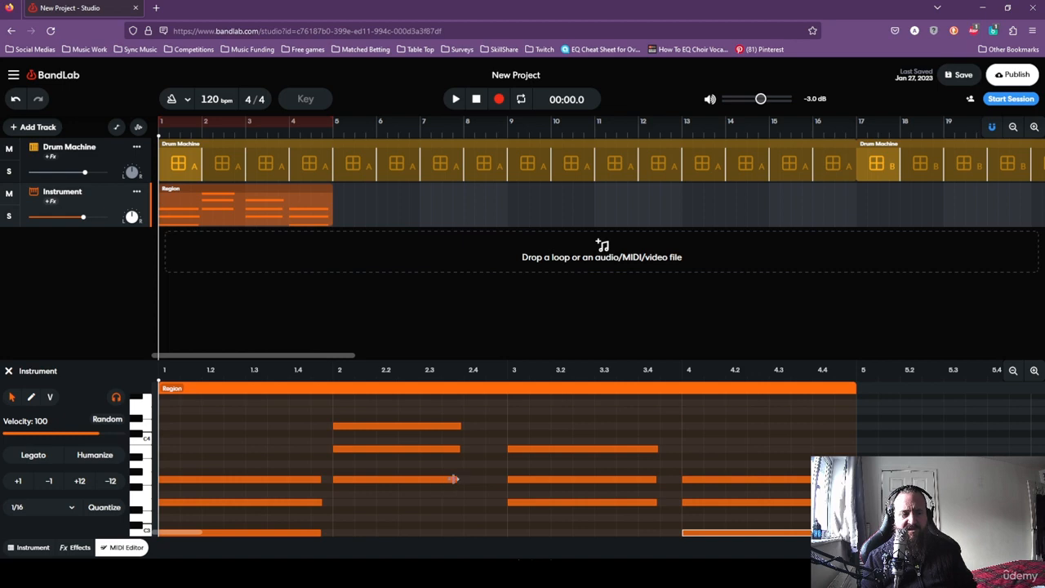
{"action": "left_click_drag", "start_coordinate": [455, 479], "coordinate": [485, 488]}
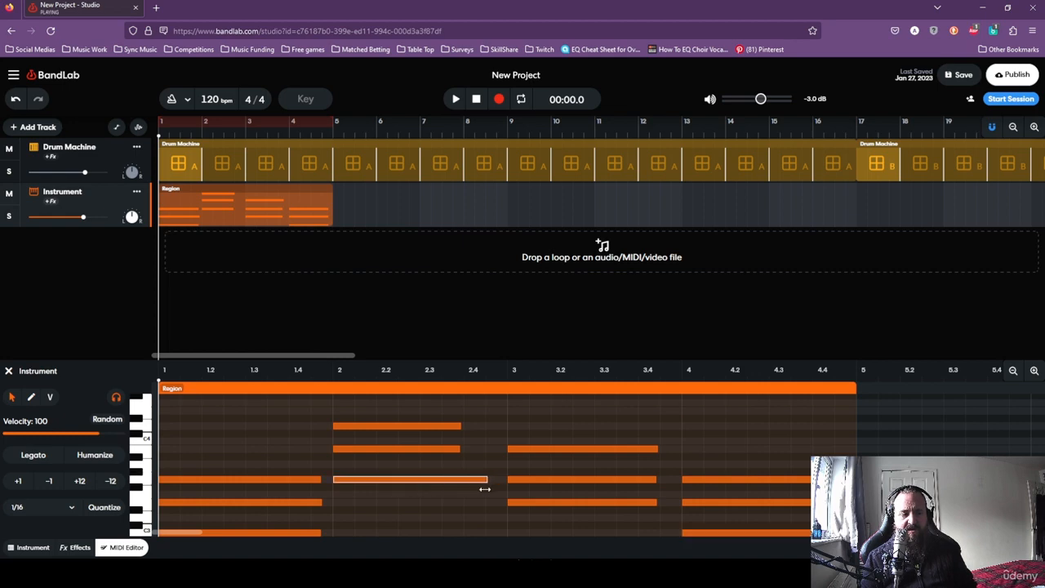
{"action": "left_click_drag", "start_coordinate": [460, 450], "coordinate": [485, 427]}
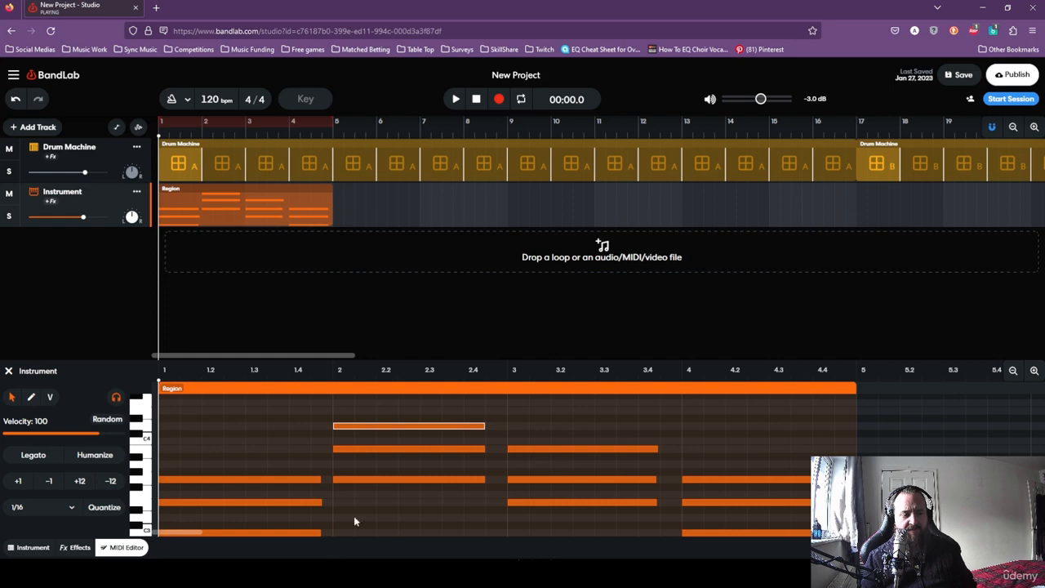
Shorten the three notes of the bar 1 chord so they end halfway through the bar's fourth beat.
{"action": "left_click_drag", "start_coordinate": [319, 481], "coordinate": [322, 481]}
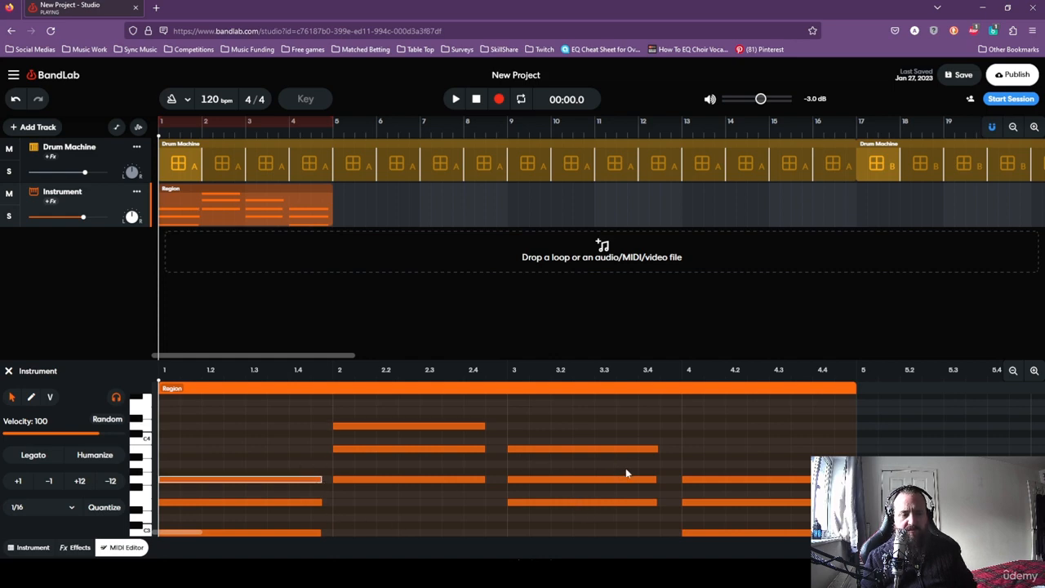
{"action": "left_click_drag", "start_coordinate": [320, 481], "coordinate": [310, 480]}
{"action": "scroll", "coordinate": [313, 476], "scroll_direction": "down", "scroll_amount": 3}
{"action": "scroll", "coordinate": [314, 472], "scroll_direction": "up", "scroll_amount": 3}
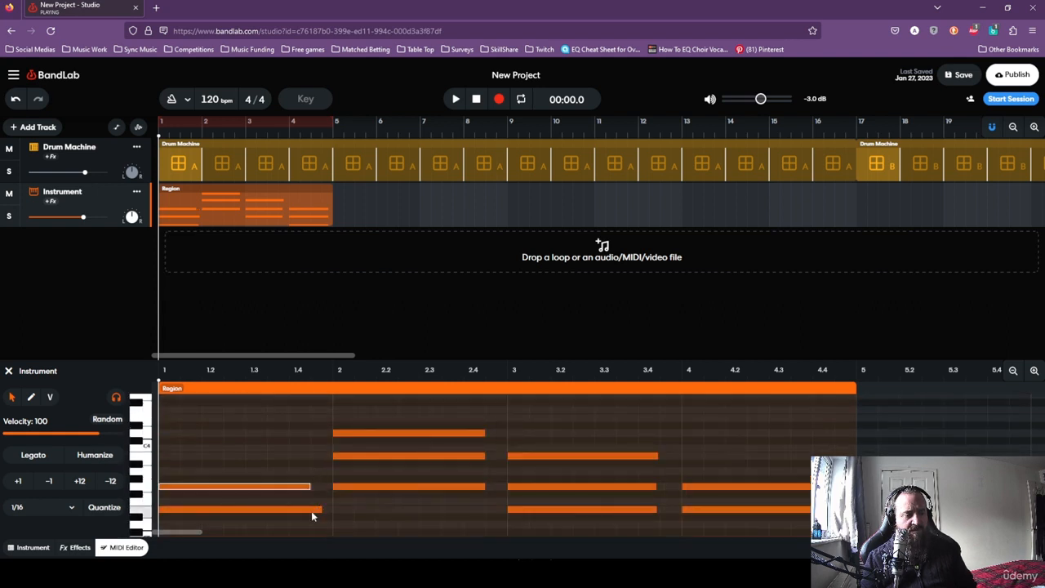
{"action": "left_click", "coordinate": [315, 509]}
{"action": "left_click_drag", "start_coordinate": [315, 509], "coordinate": [313, 507]}
{"action": "scroll", "coordinate": [314, 492], "scroll_direction": "down", "scroll_amount": 3}
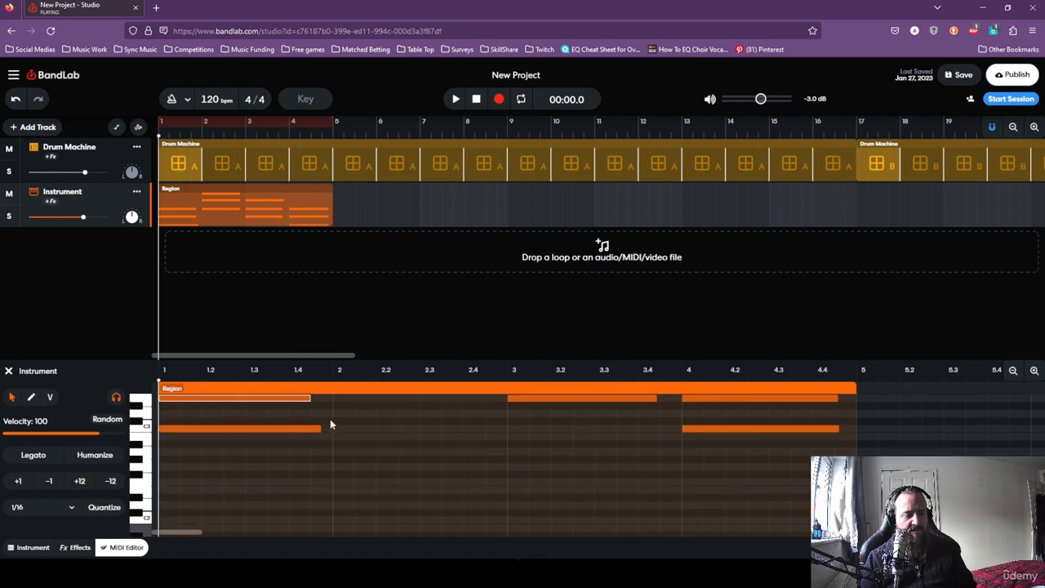
{"action": "left_click_drag", "start_coordinate": [320, 429], "coordinate": [310, 431]}
{"action": "scroll", "coordinate": [597, 489], "scroll_direction": "up", "scroll_amount": 3}
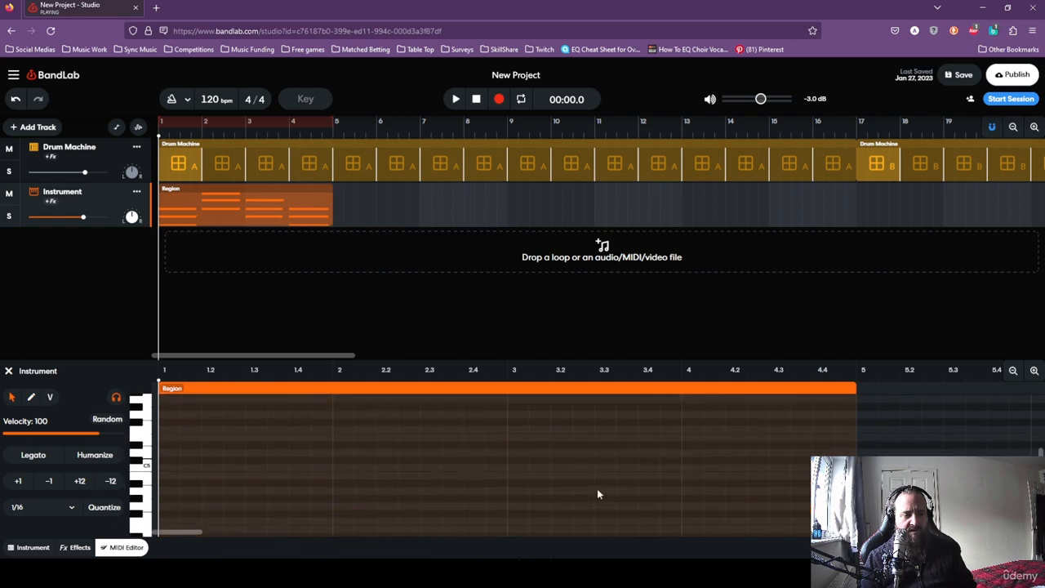
Extend the three notes of the bar 3 chord slightly so they end halfway through the bar's fourth beat.
{"action": "left_click_drag", "start_coordinate": [602, 496], "coordinate": [641, 403]}
{"action": "scroll", "coordinate": [662, 481], "scroll_direction": "up", "scroll_amount": 1}
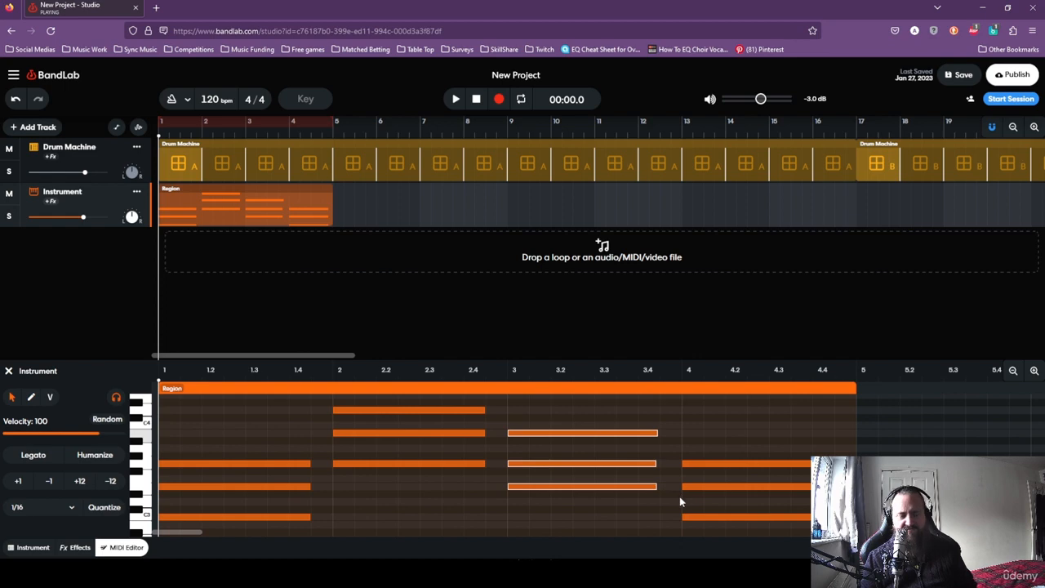
{"action": "left_click_drag", "start_coordinate": [669, 411], "coordinate": [613, 490]}
{"action": "mouse_move", "coordinate": [650, 432]}
{"action": "left_mouse_down"}
{"action": "mouse_move", "coordinate": [593, 433]}
{"action": "mouse_move", "coordinate": [654, 433]}
{"action": "mouse_move", "coordinate": [660, 446]}
{"action": "left_mouse_up"}
{"action": "left_click", "coordinate": [661, 446]}
{"action": "left_click", "coordinate": [654, 463]}
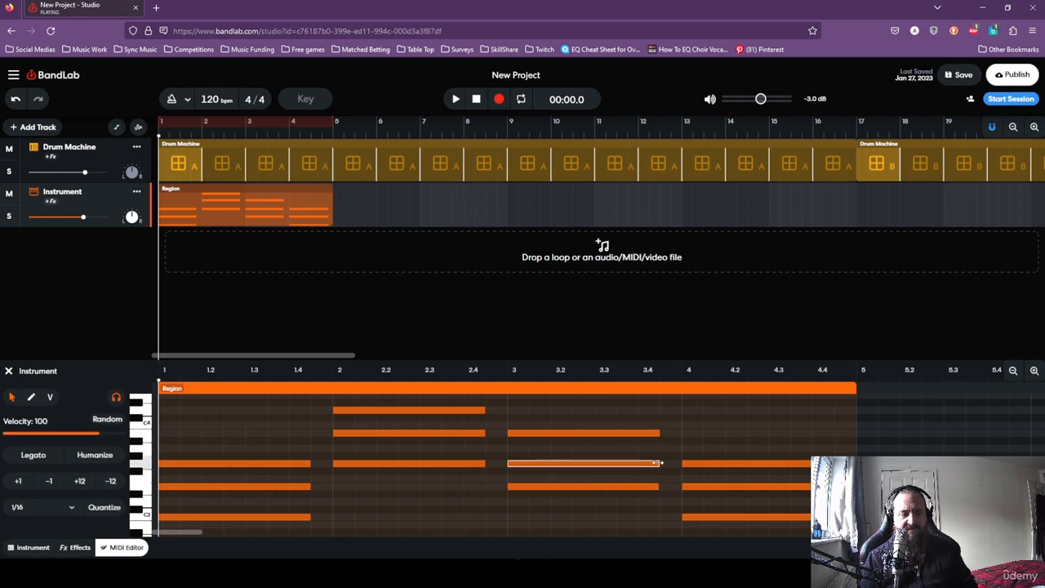
Shorten the bar 4 chord notes to match the length of the other chords, and play the progression from the start.
{"action": "left_click_drag", "start_coordinate": [850, 448], "coordinate": [817, 519]}
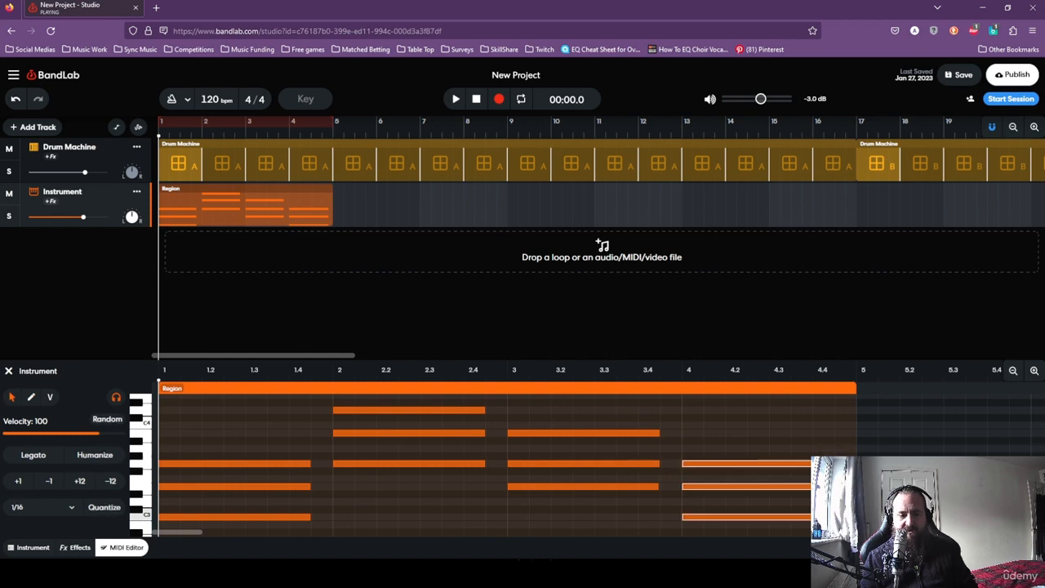
{"action": "left_click", "coordinate": [838, 450]}
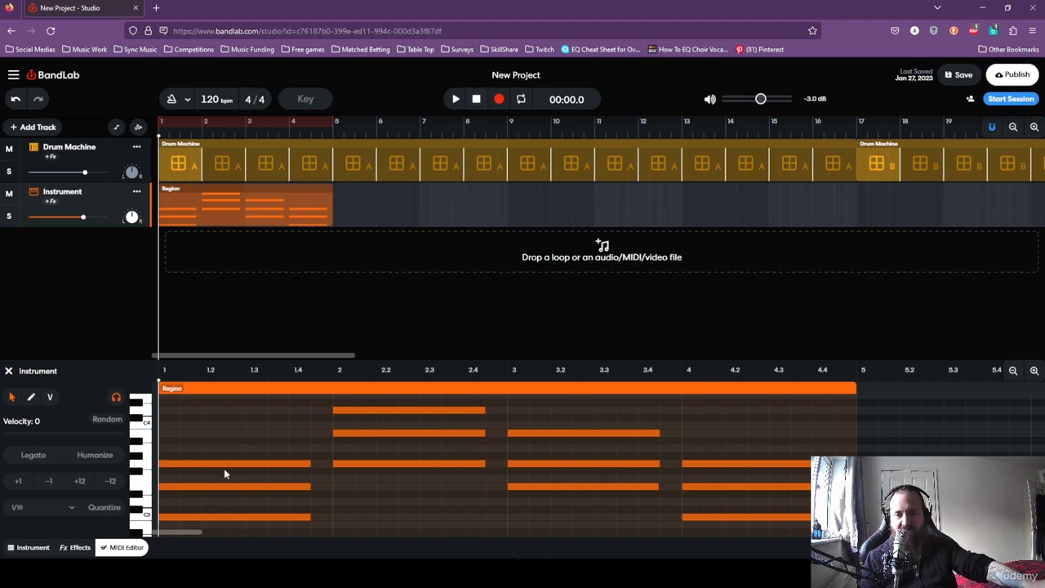
{"action": "left_click", "coordinate": [455, 99]}
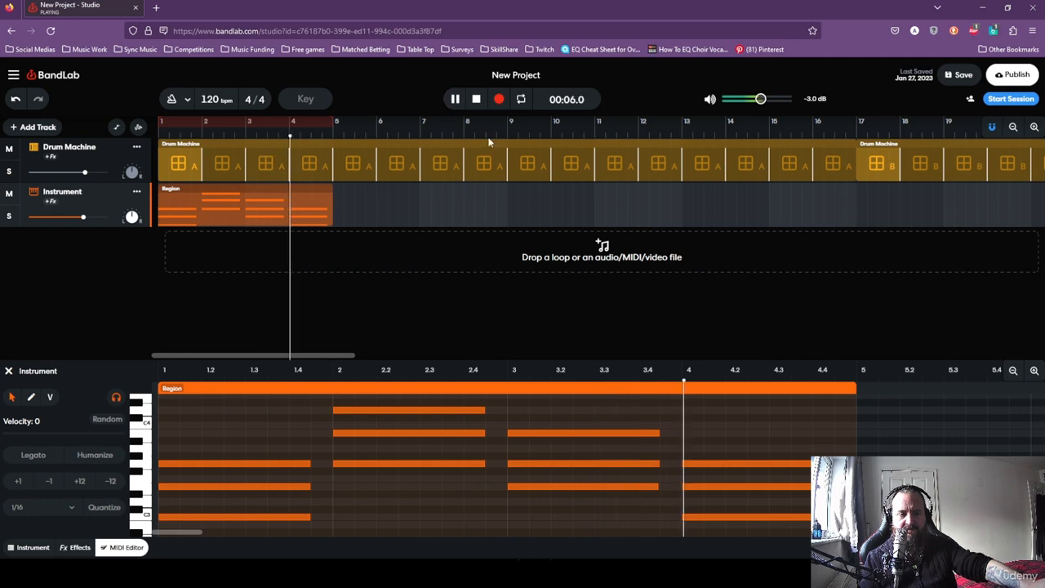
{"action": "left_click", "coordinate": [477, 99]}
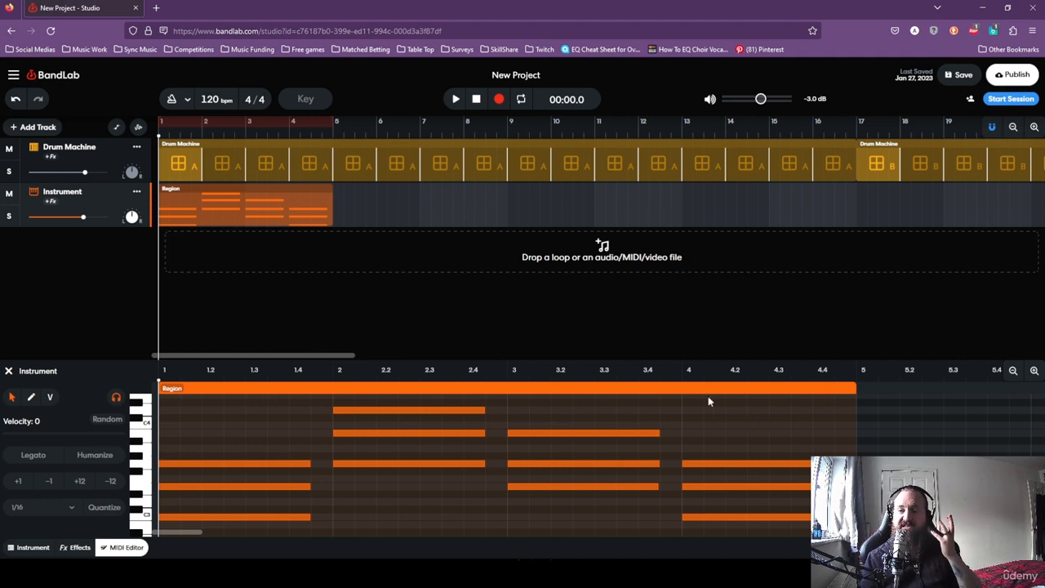
Try adding a B3 note at the start of bar 4 above the chord, and delete it.
{"action": "double_click", "coordinate": [686, 435]}
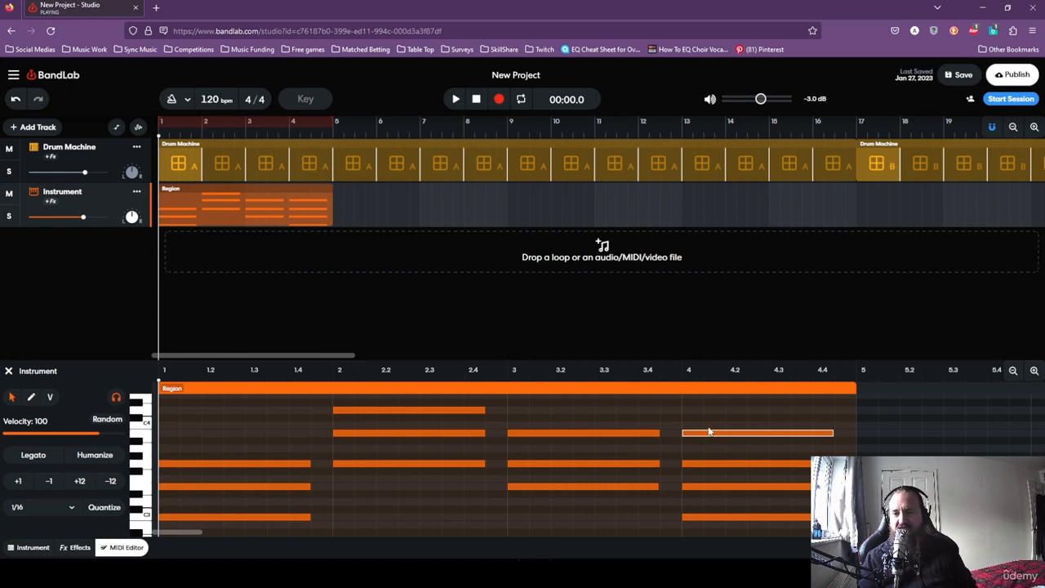
{"action": "left_click", "coordinate": [718, 426]}
{"action": "left_click", "coordinate": [721, 434]}
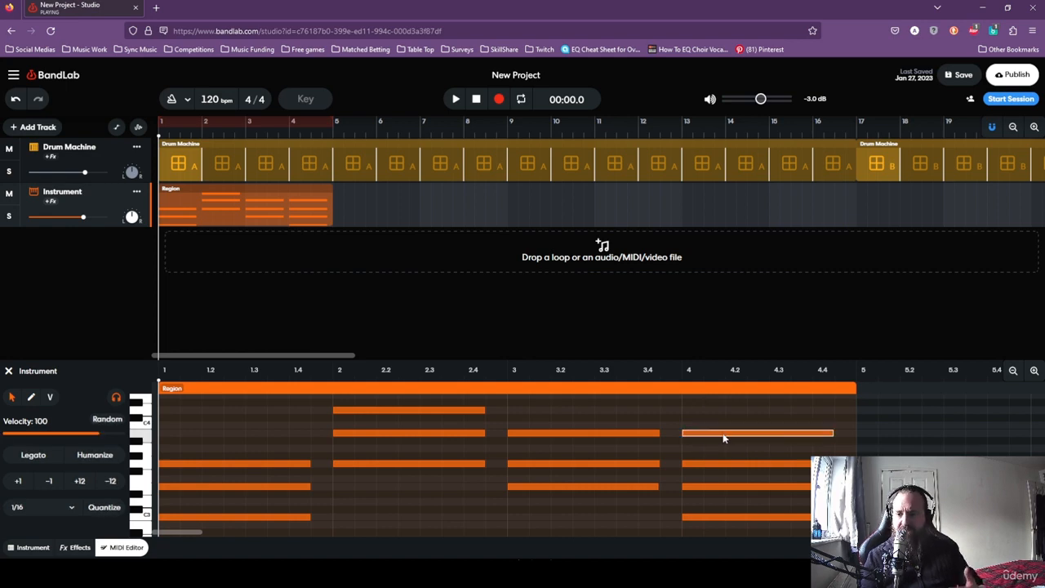
{"action": "double_click", "coordinate": [723, 433]}
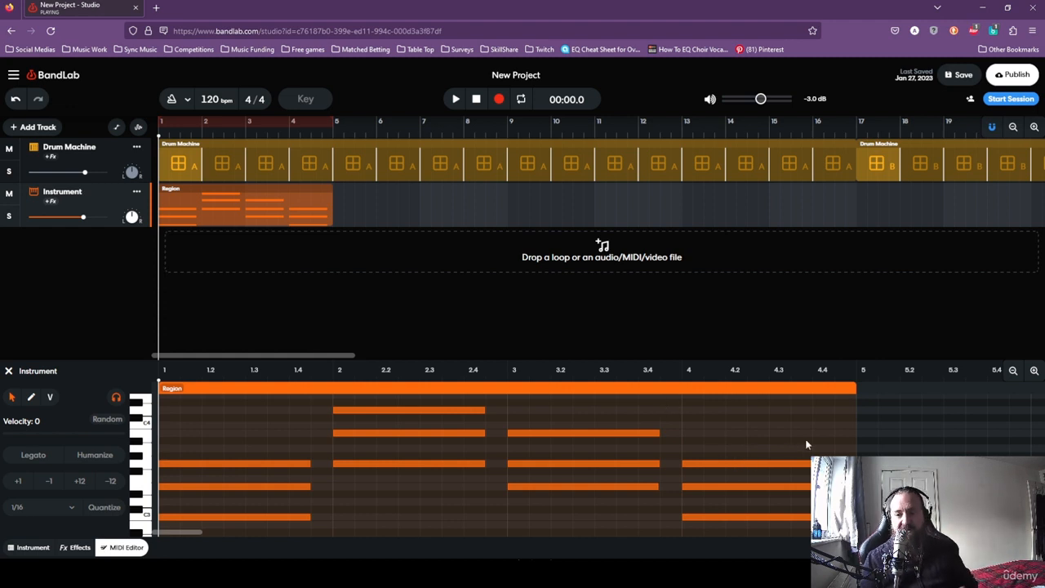
Try placing a C#4 note at the start of bar 4, shortened to about one and a half beats, and delete it.
{"action": "double_click", "coordinate": [672, 418]}
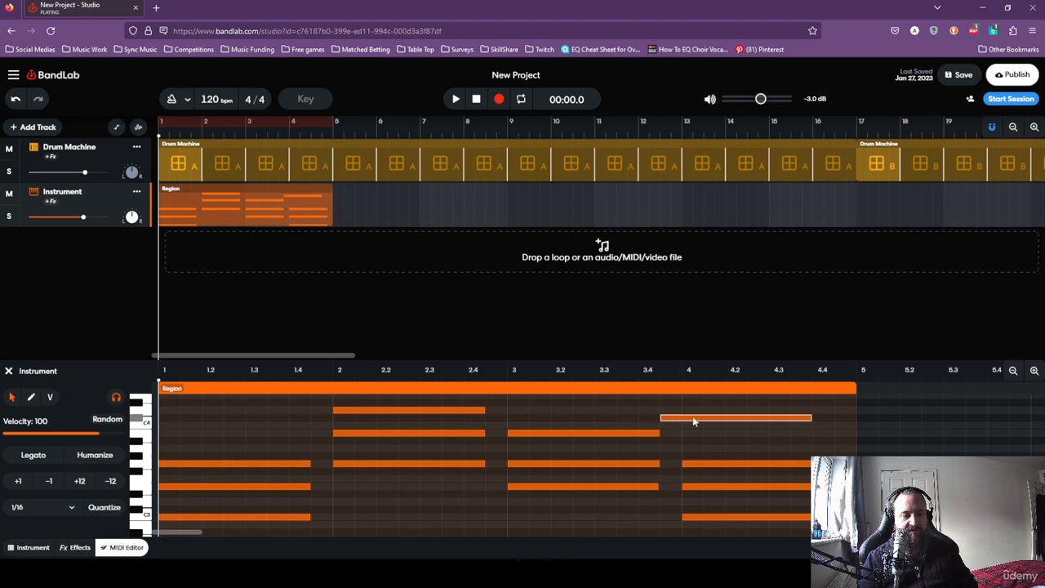
{"action": "left_click_drag", "start_coordinate": [700, 418], "coordinate": [723, 418]}
{"action": "left_click_drag", "start_coordinate": [834, 418], "coordinate": [753, 418]}
{"action": "right_click", "coordinate": [732, 424]}
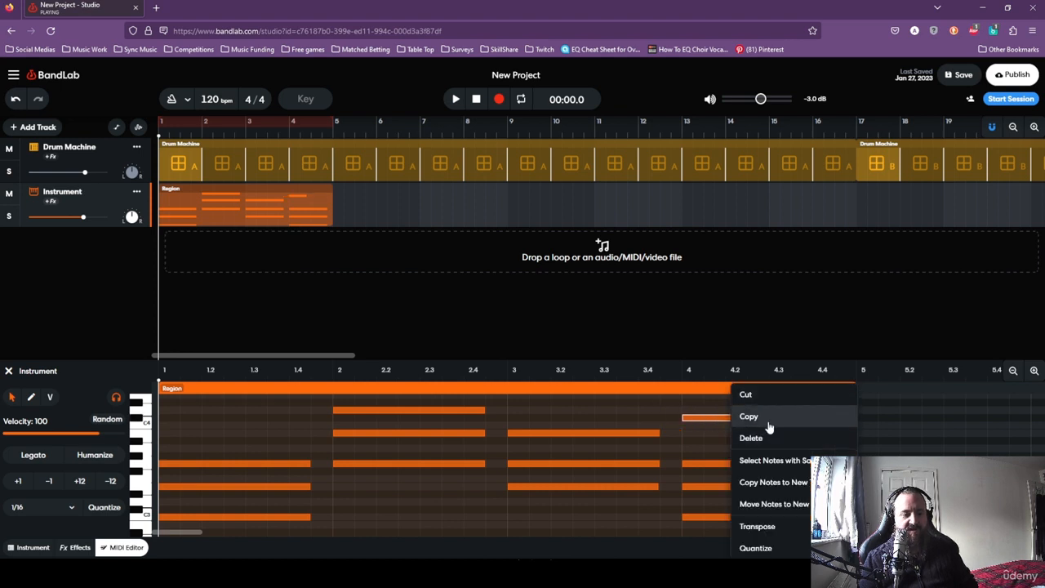
{"action": "left_click", "coordinate": [707, 426]}
{"action": "left_click", "coordinate": [711, 422]}
{"action": "key", "text": "Delete"}
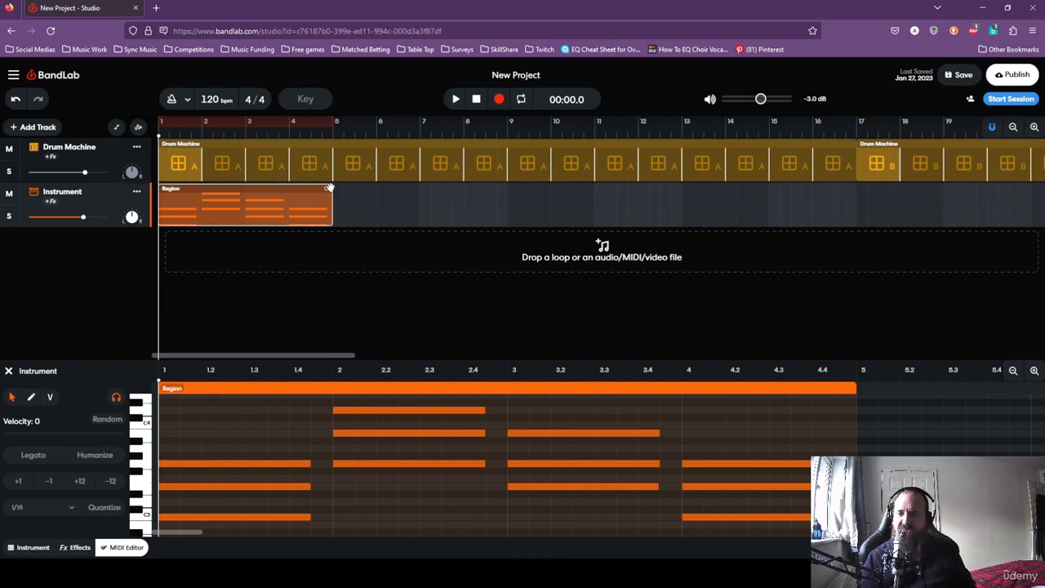
Loop the Instrument region up to the start of bar 17, and play the arrangement from the beginning.
{"action": "left_click_drag", "start_coordinate": [324, 188], "coordinate": [856, 190]}
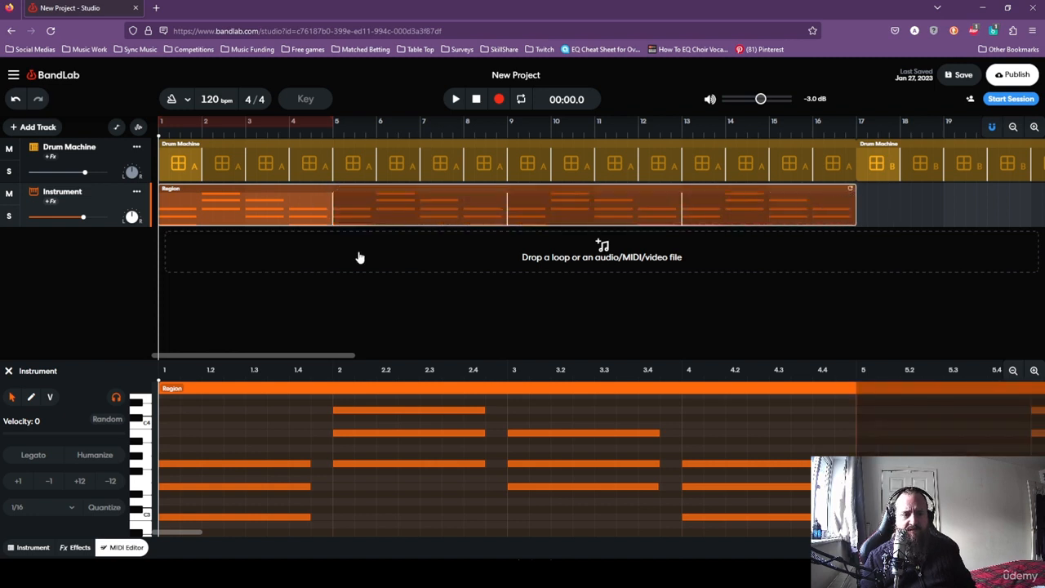
{"action": "left_click", "coordinate": [706, 343]}
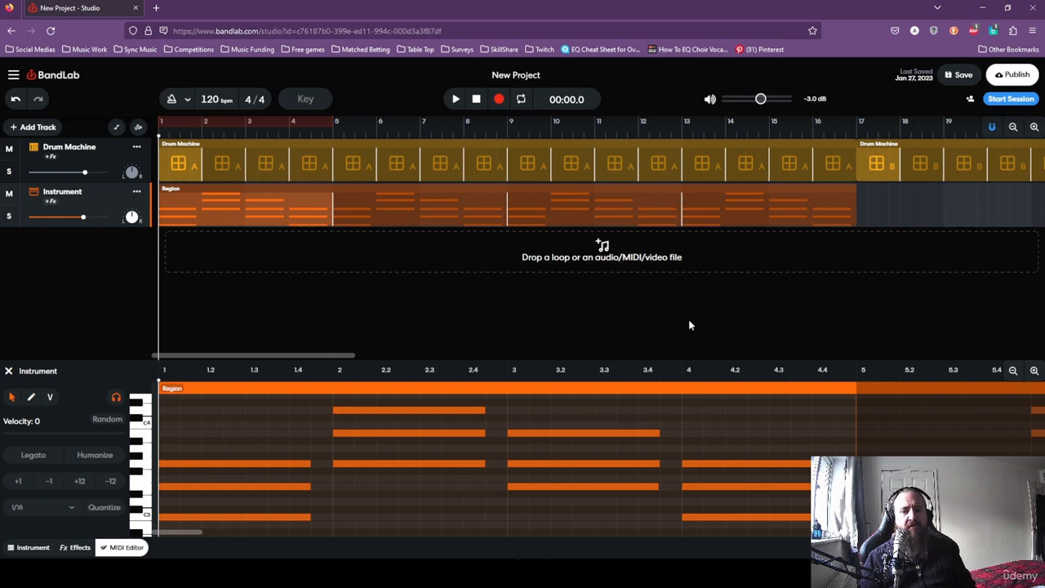
{"action": "left_click", "coordinate": [455, 101]}
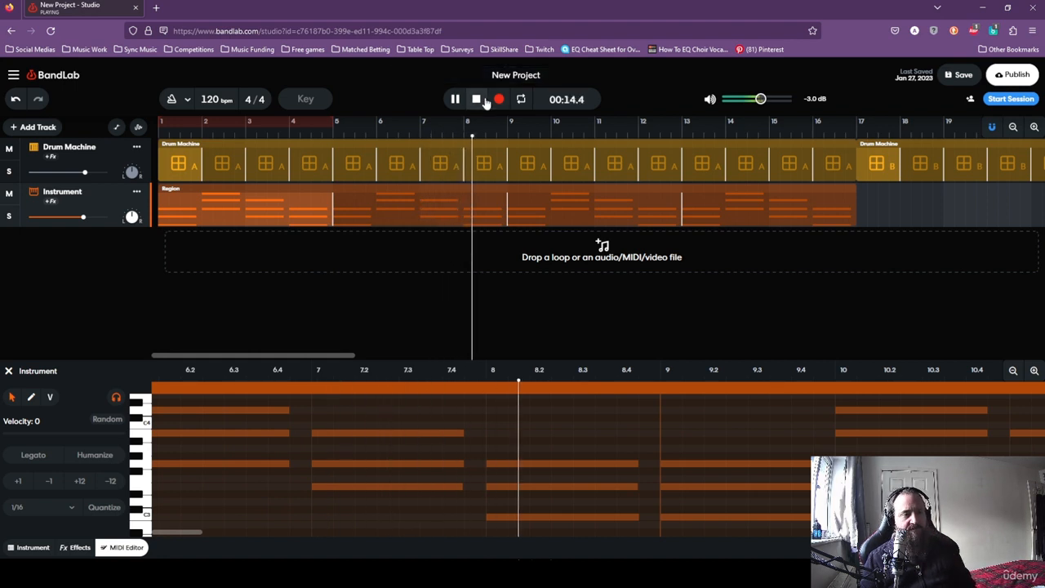
{"action": "left_click", "coordinate": [476, 100]}
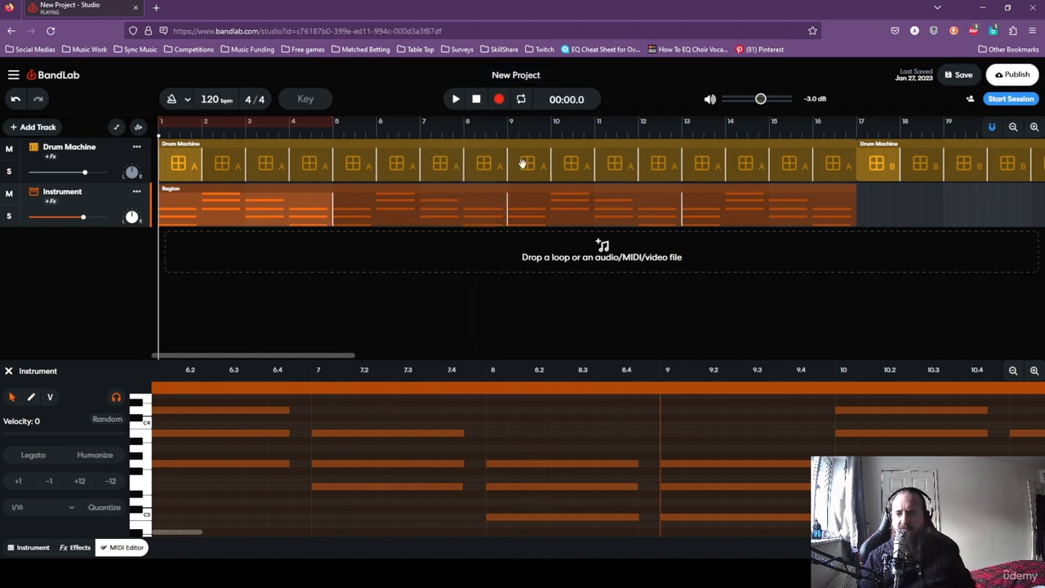
Pull the Instrument region's loop back to four bars, and try stretching the region's end to about three quarters through bar 5.
{"action": "left_click_drag", "start_coordinate": [851, 188], "coordinate": [211, 205]}
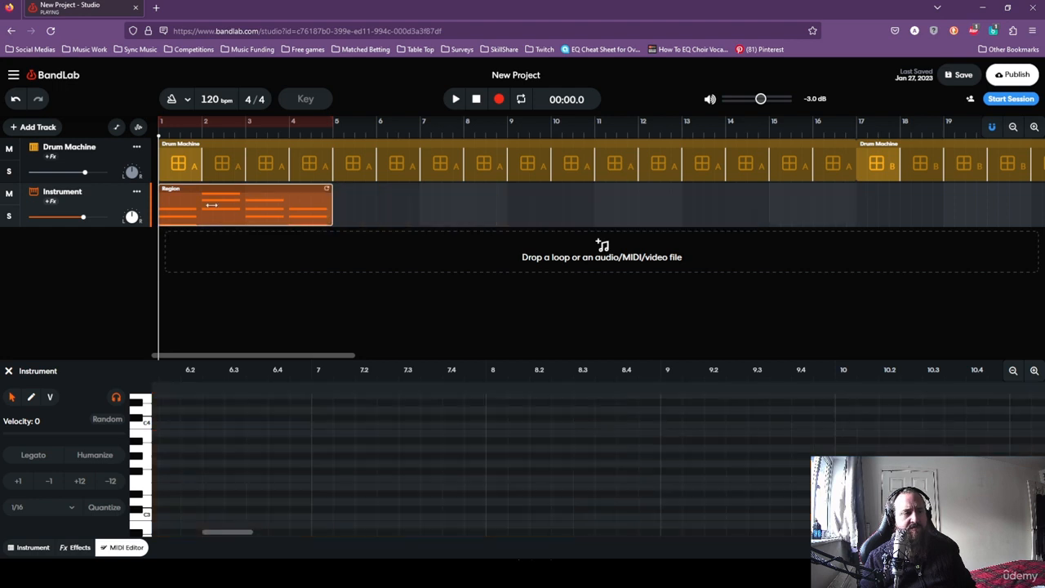
{"action": "left_click_drag", "start_coordinate": [333, 217], "coordinate": [365, 217]}
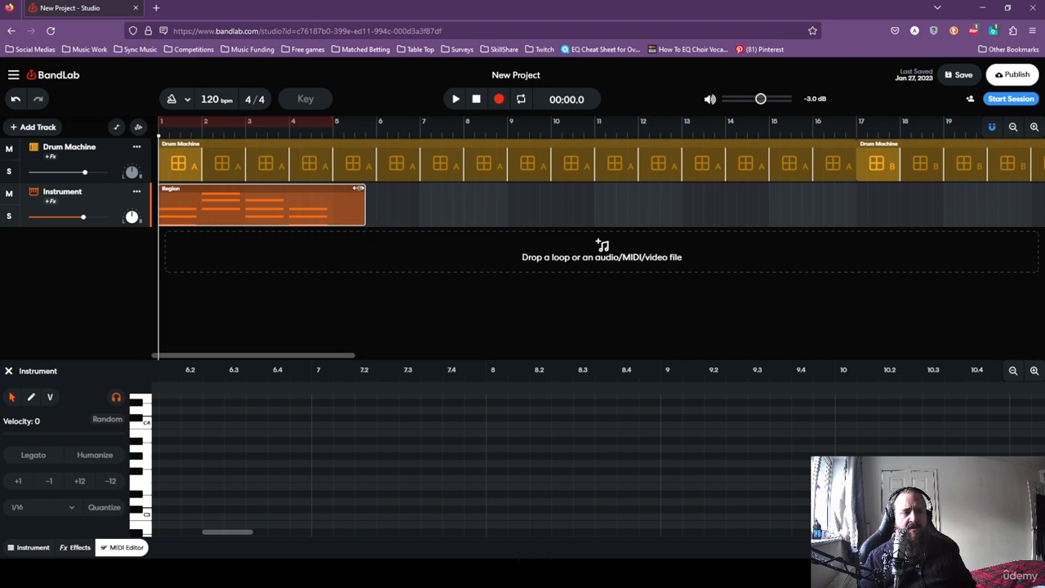
{"action": "left_click", "coordinate": [402, 206]}
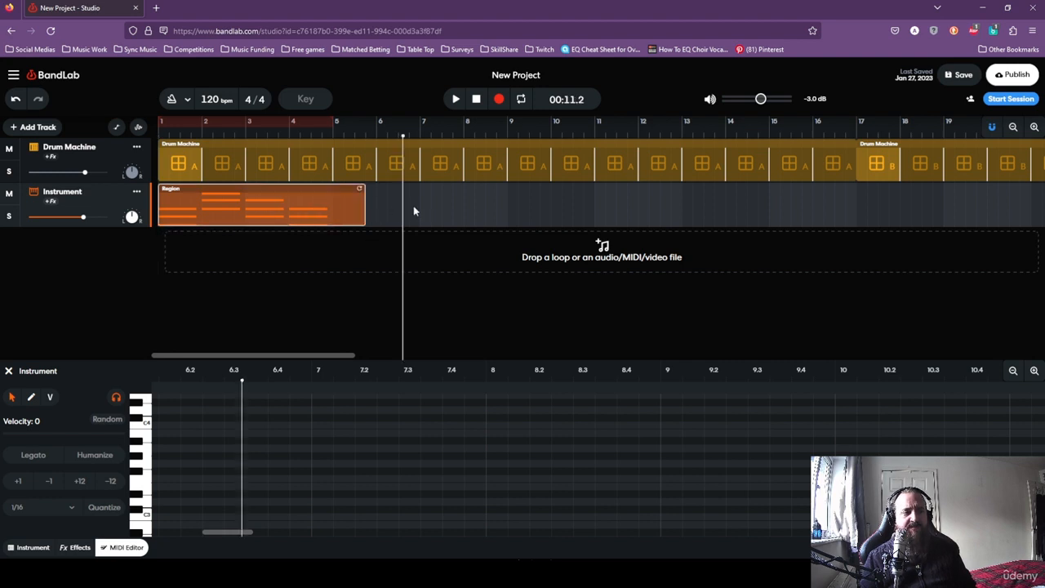
{"action": "left_click_drag", "start_coordinate": [360, 188], "coordinate": [350, 208]}
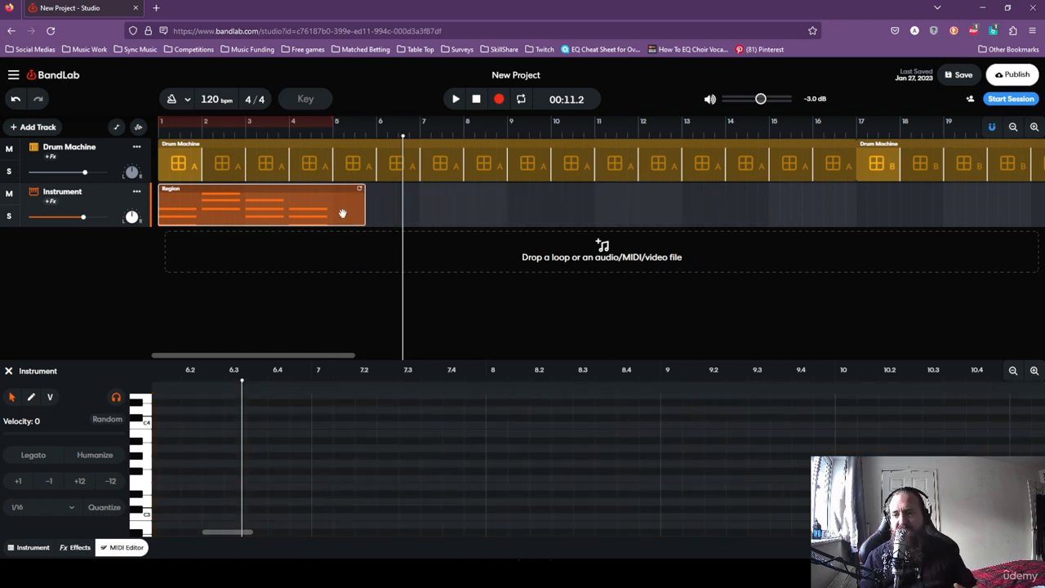
{"action": "left_click_drag", "start_coordinate": [326, 131], "coordinate": [633, 220]}
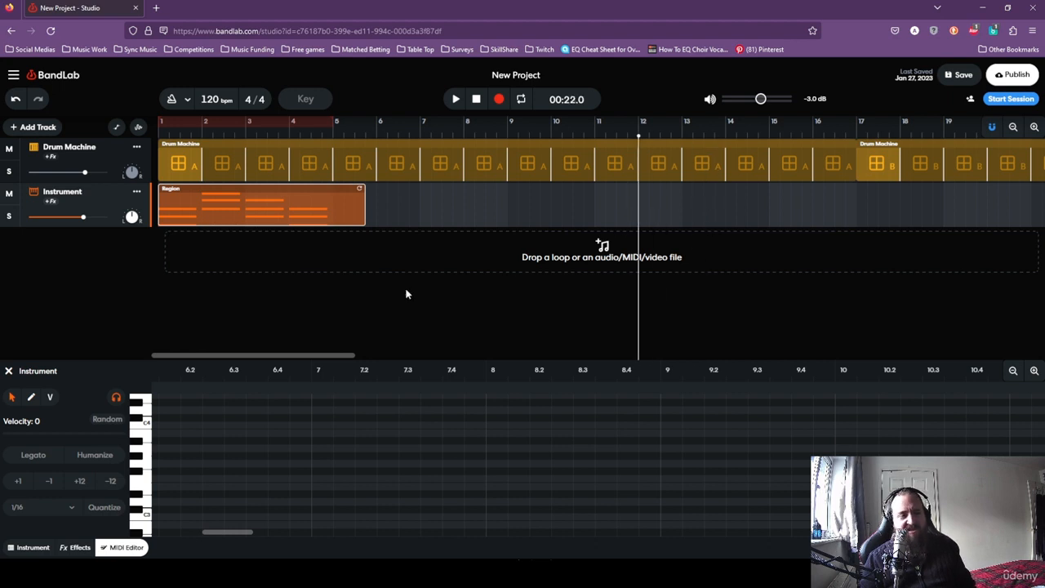
{"action": "mouse_move", "coordinate": [360, 190]}
{"action": "left_mouse_down"}
{"action": "mouse_move", "coordinate": [832, 189]}
{"action": "mouse_move", "coordinate": [364, 192]}
{"action": "left_mouse_up"}
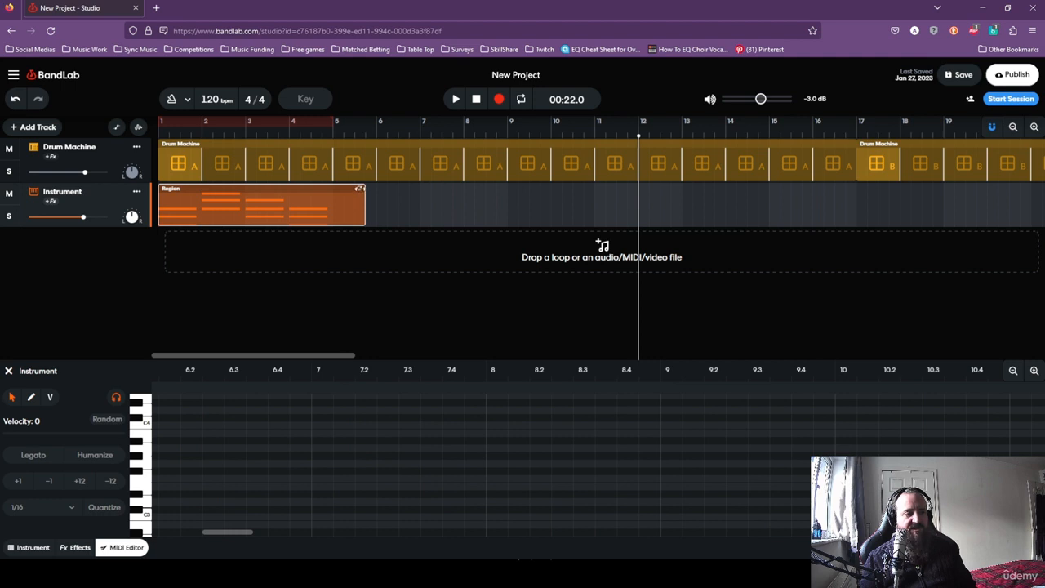
Trim the Instrument region to end at the start of bar 5, and place the playhead there.
{"action": "left_click_drag", "start_coordinate": [365, 213], "coordinate": [332, 226]}
{"action": "left_click", "coordinate": [334, 130]}
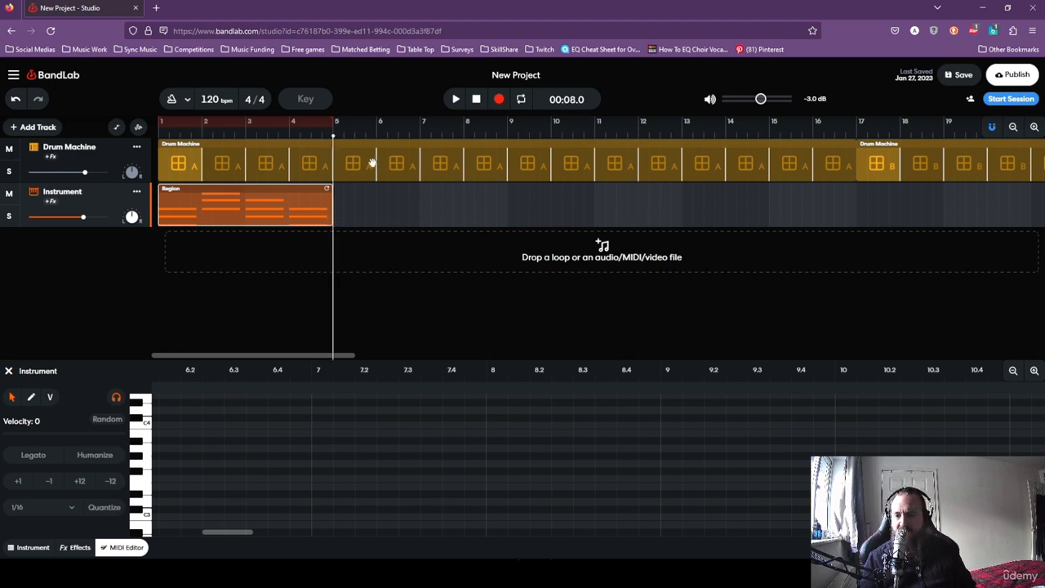
{"action": "mouse_move", "coordinate": [327, 188]}
{"action": "left_mouse_down"}
{"action": "mouse_move", "coordinate": [672, 187]}
{"action": "mouse_move", "coordinate": [332, 187]}
{"action": "left_mouse_up"}
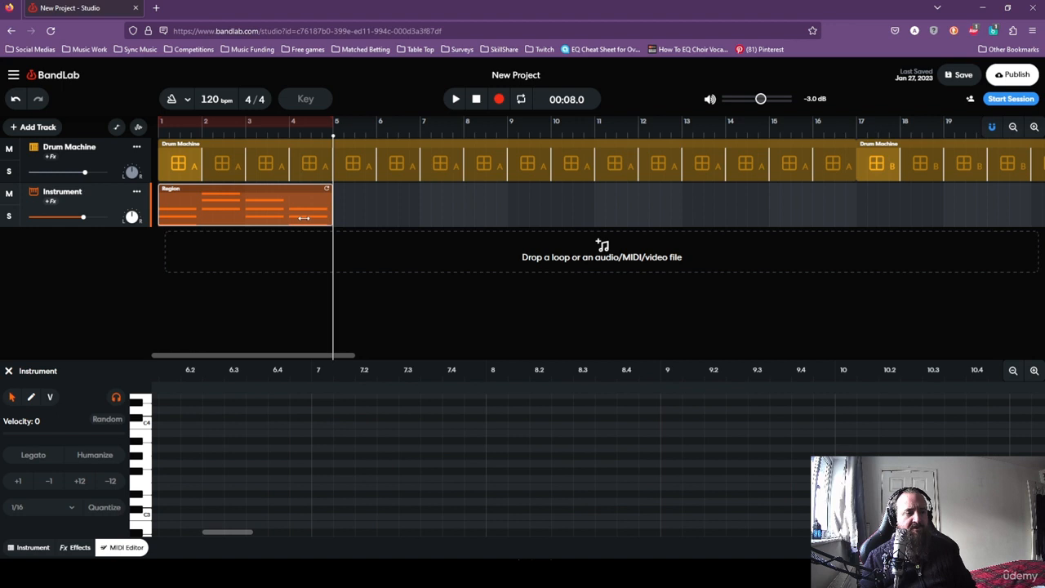
Try starting the bar 4 chord about half a beat late, and loop the Instrument region to about halfway through bar 14.
{"action": "left_click_drag", "start_coordinate": [242, 532], "coordinate": [183, 531]}
{"action": "left_click_drag", "start_coordinate": [688, 445], "coordinate": [643, 518]}
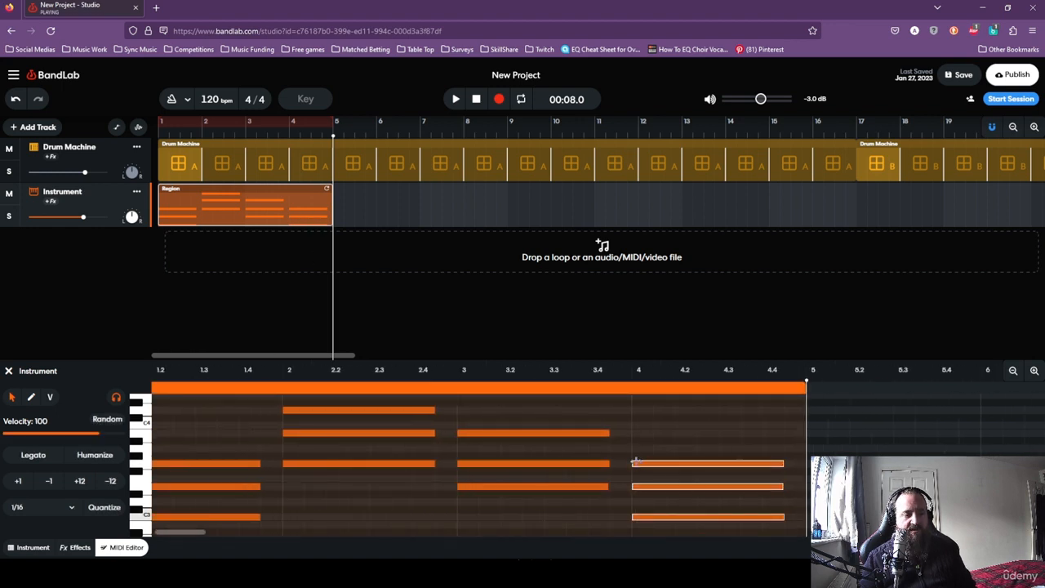
{"action": "left_click_drag", "start_coordinate": [635, 462], "coordinate": [658, 476]}
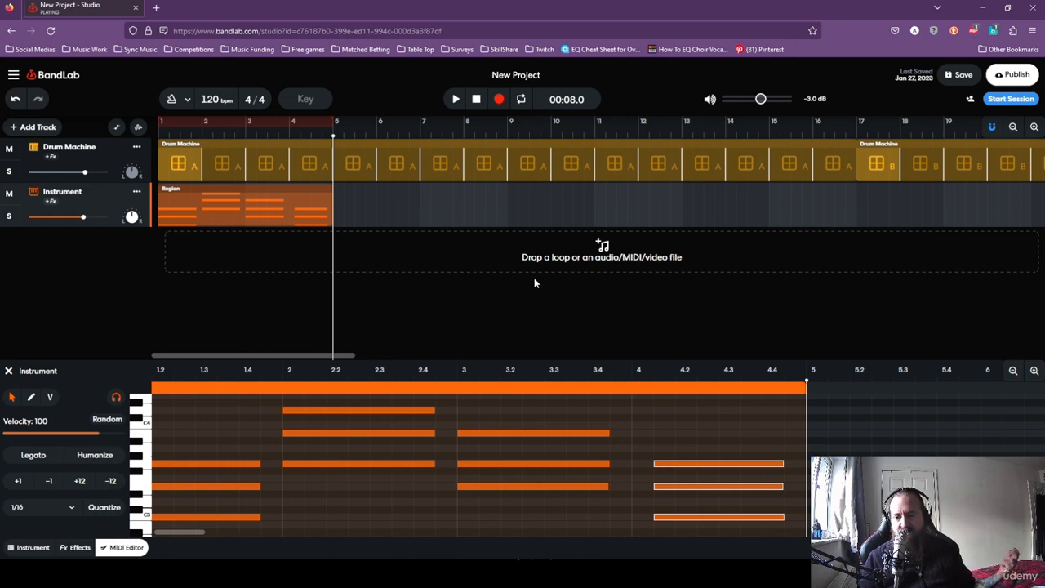
{"action": "left_click_drag", "start_coordinate": [329, 188], "coordinate": [737, 191]}
{"action": "left_click", "coordinate": [474, 137]}
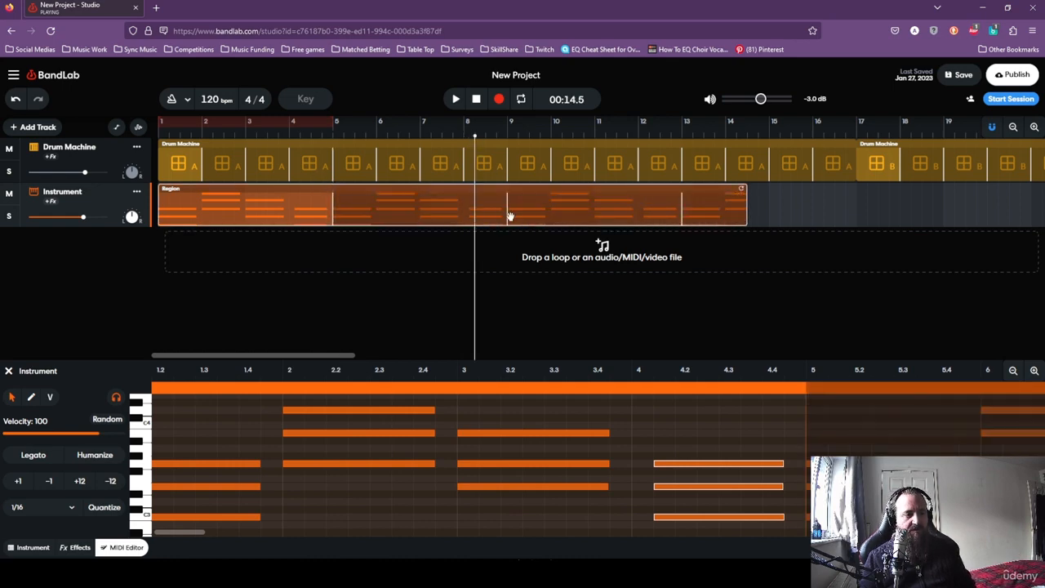
{"action": "left_click_drag", "start_coordinate": [181, 532], "coordinate": [218, 533]}
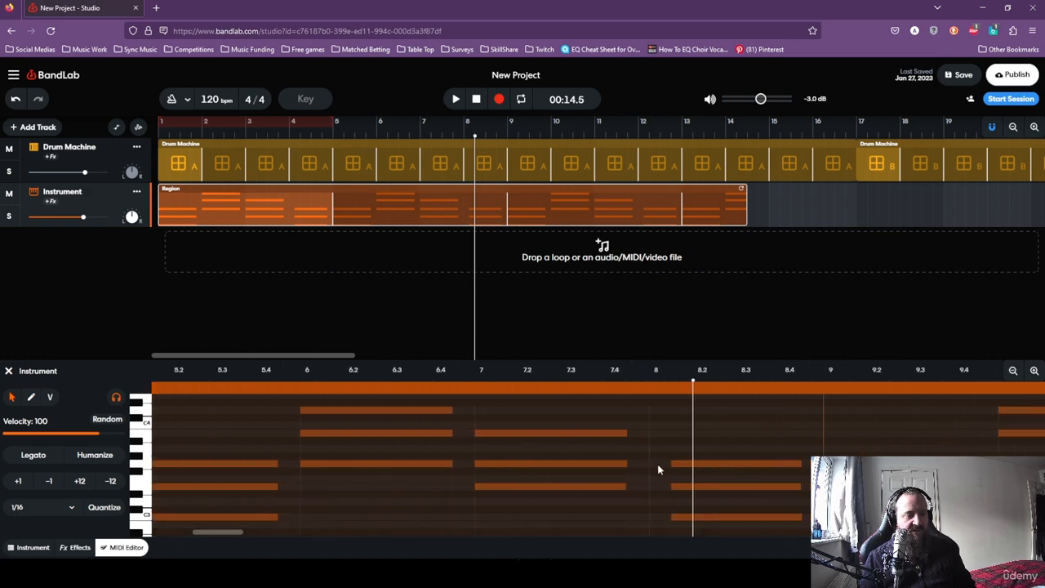
Pull the Instrument region's loop back to four bars, and extend the bar 4 chord's start to just before bar 4.
{"action": "left_click_drag", "start_coordinate": [750, 191], "coordinate": [219, 207]}
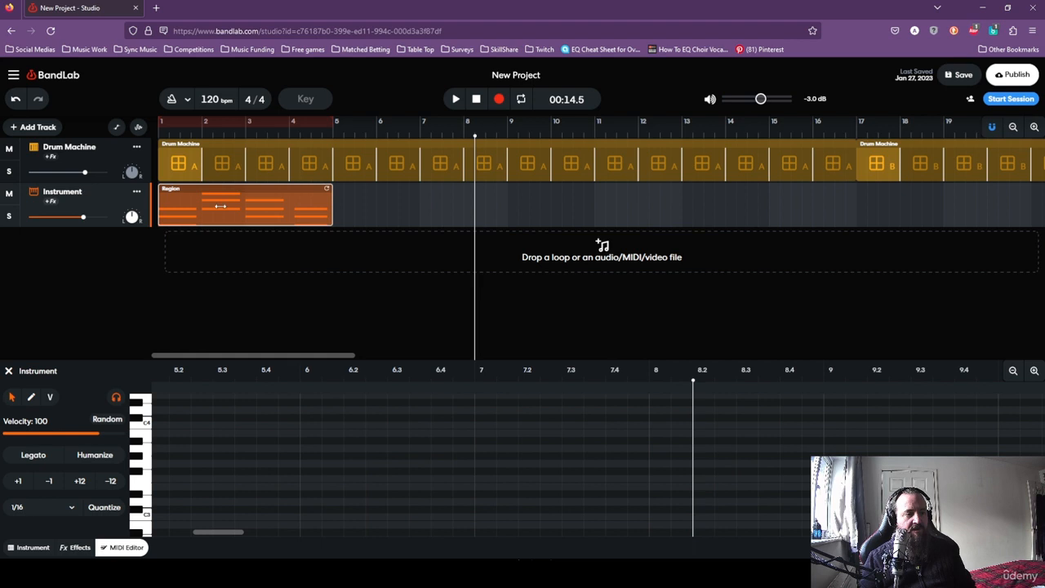
{"action": "left_click_drag", "start_coordinate": [238, 535], "coordinate": [207, 533]}
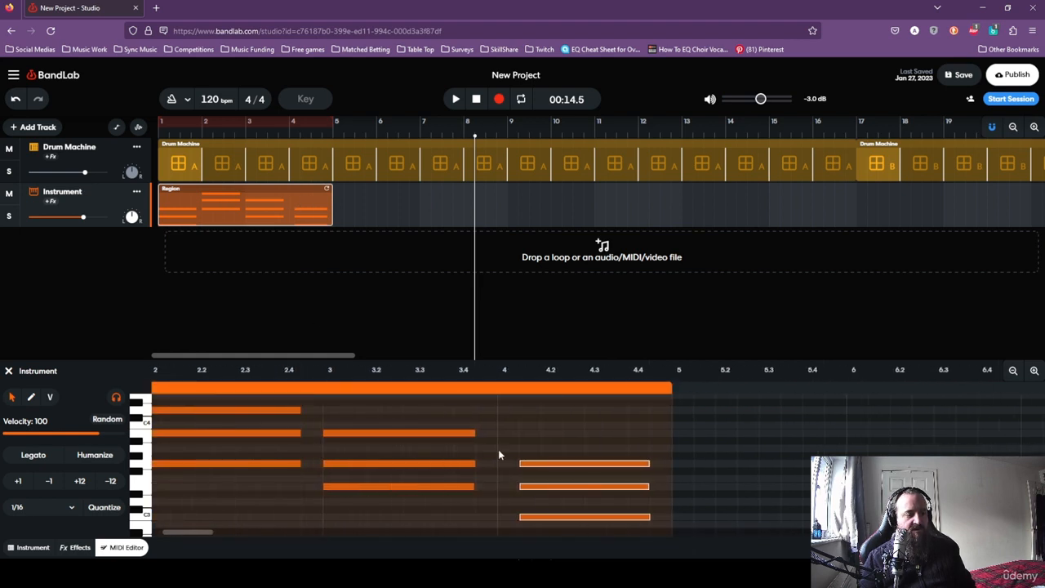
{"action": "left_click_drag", "start_coordinate": [517, 463], "coordinate": [495, 466]}
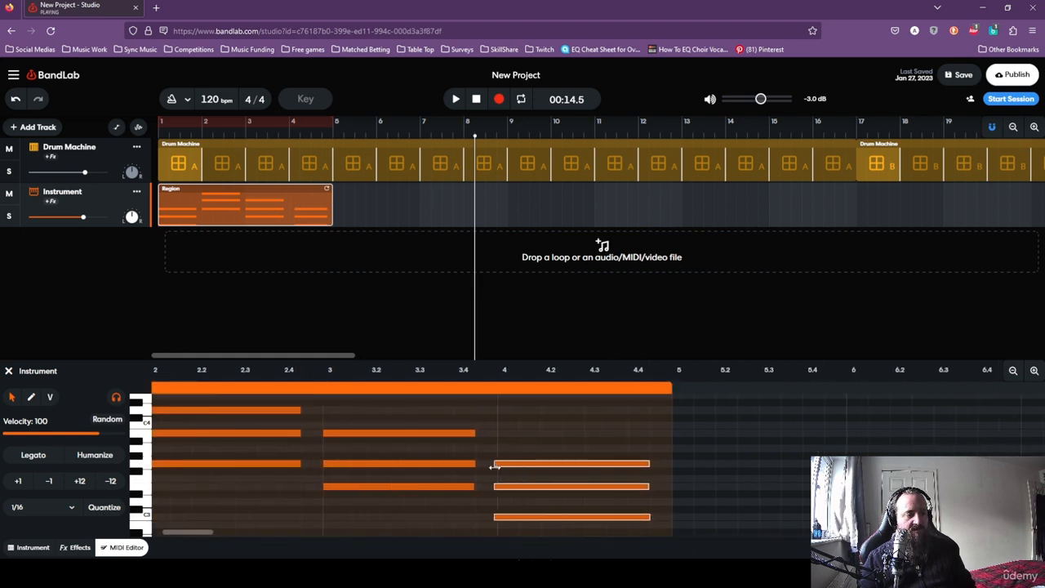
Loop the Instrument region up to the start of bar 17, and play the arrangement from the beginning.
{"action": "left_click_drag", "start_coordinate": [328, 193], "coordinate": [855, 208]}
{"action": "left_click", "coordinate": [477, 99]}
{"action": "left_click", "coordinate": [454, 99]}
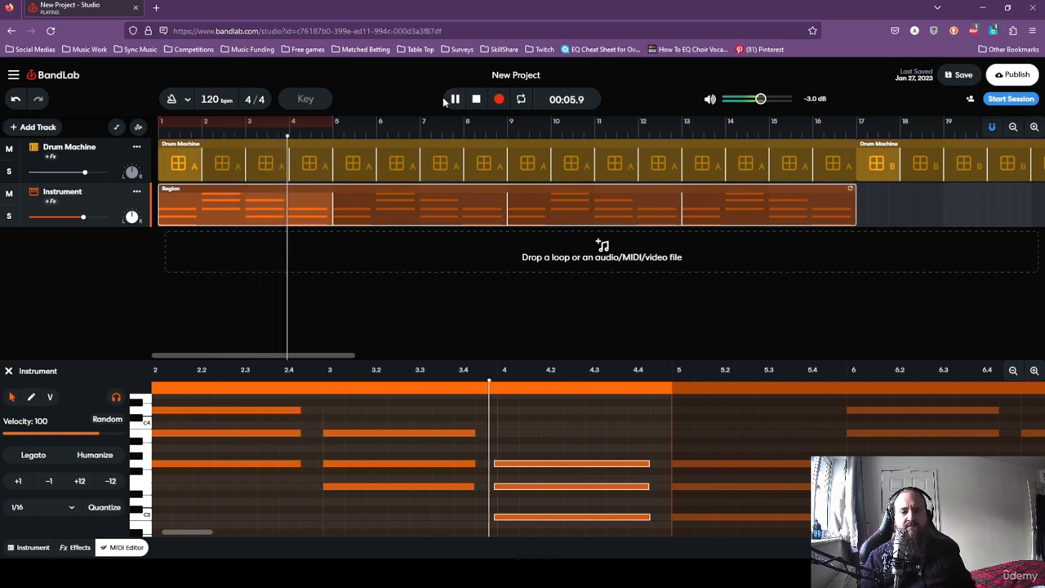
Stop playback and trim the last chord's notes to start exactly at bar 4, keeping the loop's end at bar 17.
{"action": "left_click", "coordinate": [455, 99]}
{"action": "left_click_drag", "start_coordinate": [494, 463], "coordinate": [499, 464]}
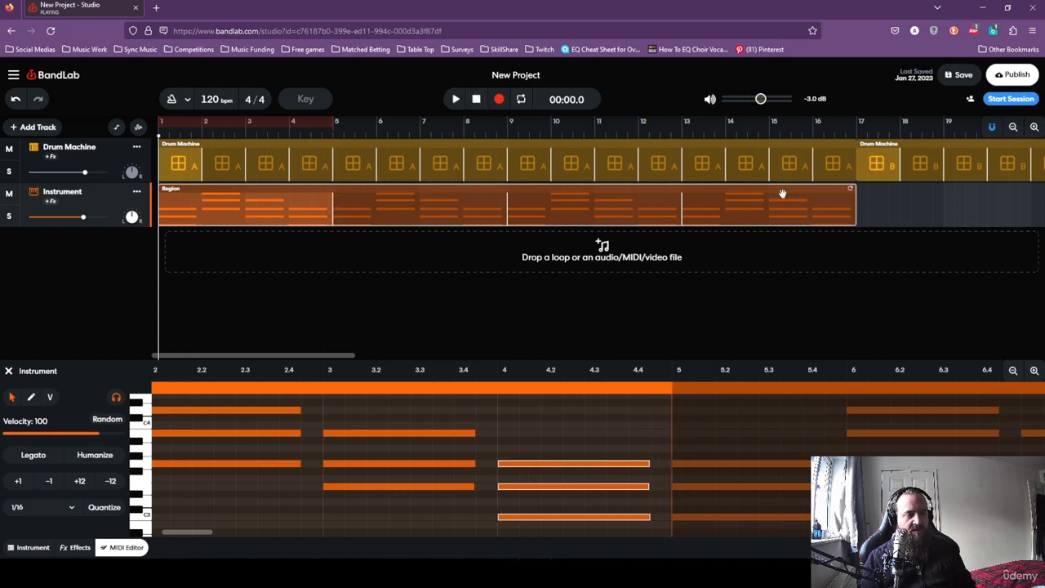
{"action": "mouse_move", "coordinate": [852, 188]}
{"action": "left_mouse_down"}
{"action": "mouse_move", "coordinate": [333, 189]}
{"action": "mouse_move", "coordinate": [856, 190]}
{"action": "left_mouse_up"}
Play the arrangement, raise the Drum Machine track's volume slightly, and stop playback.
{"action": "left_click", "coordinate": [455, 99]}
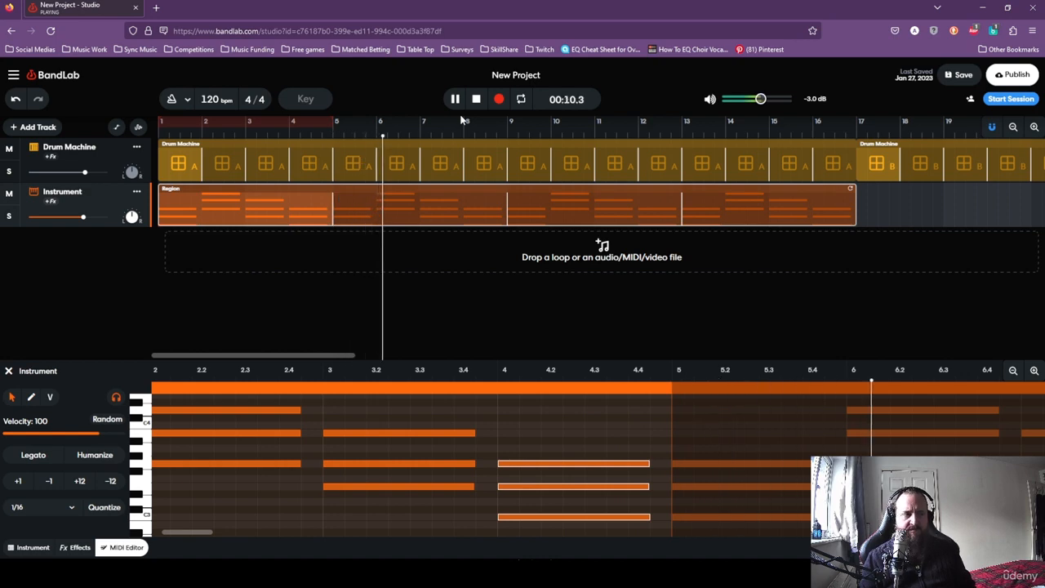
{"action": "left_click_drag", "start_coordinate": [84, 172], "coordinate": [94, 172]}
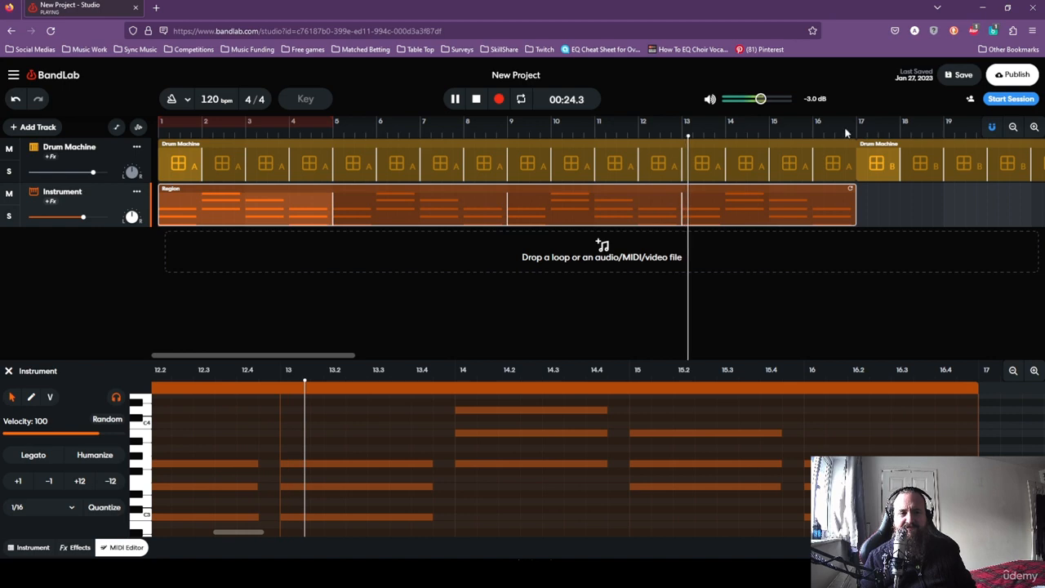
{"action": "left_click", "coordinate": [476, 104]}
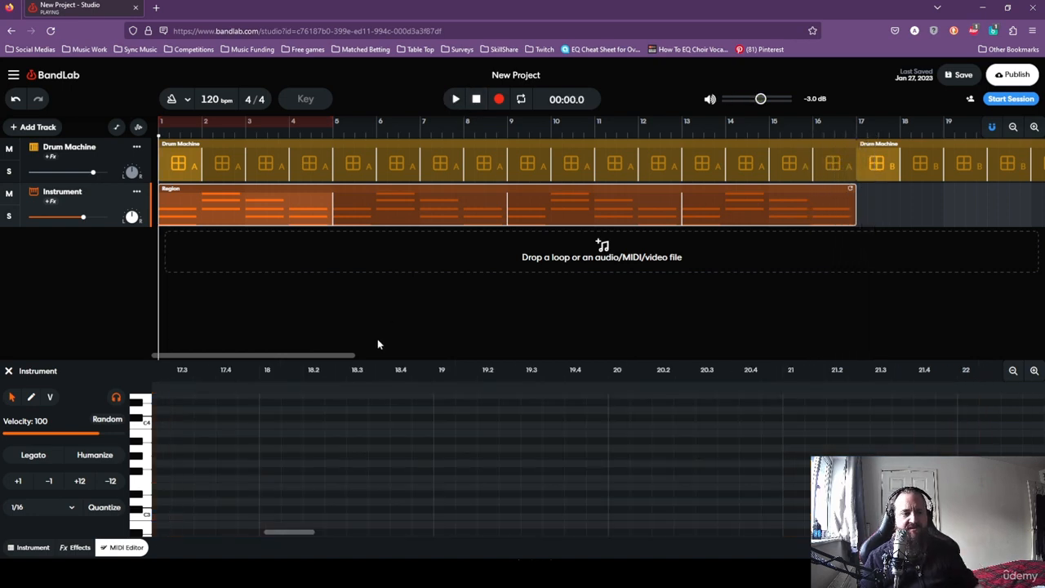
Examine the Instrument track's sound settings and the looped chord notes in the MIDI editor.
{"action": "left_click_drag", "start_coordinate": [254, 356], "coordinate": [216, 344]}
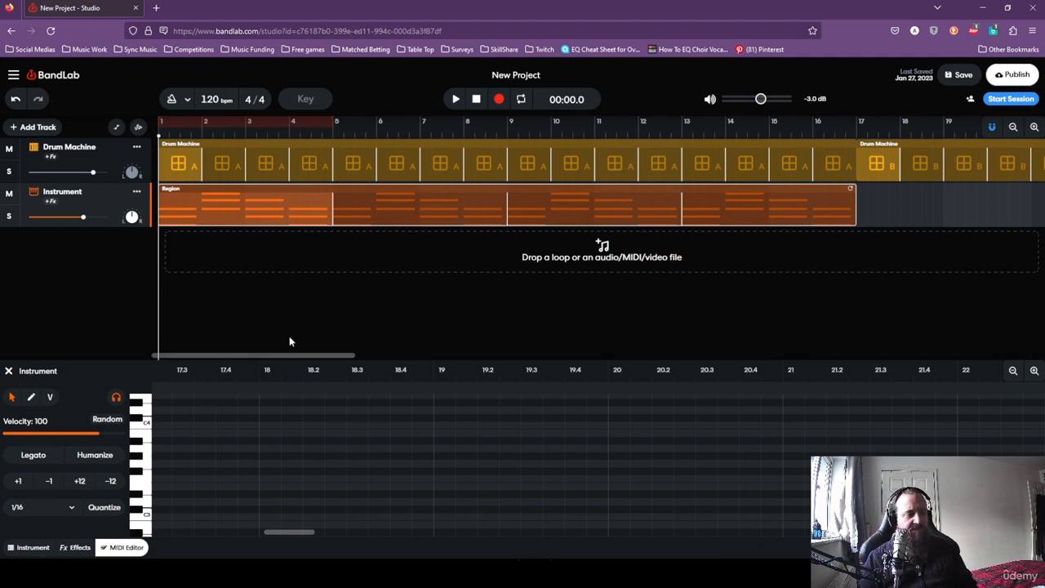
{"action": "left_click", "coordinate": [215, 200]}
{"action": "left_click", "coordinate": [32, 547]}
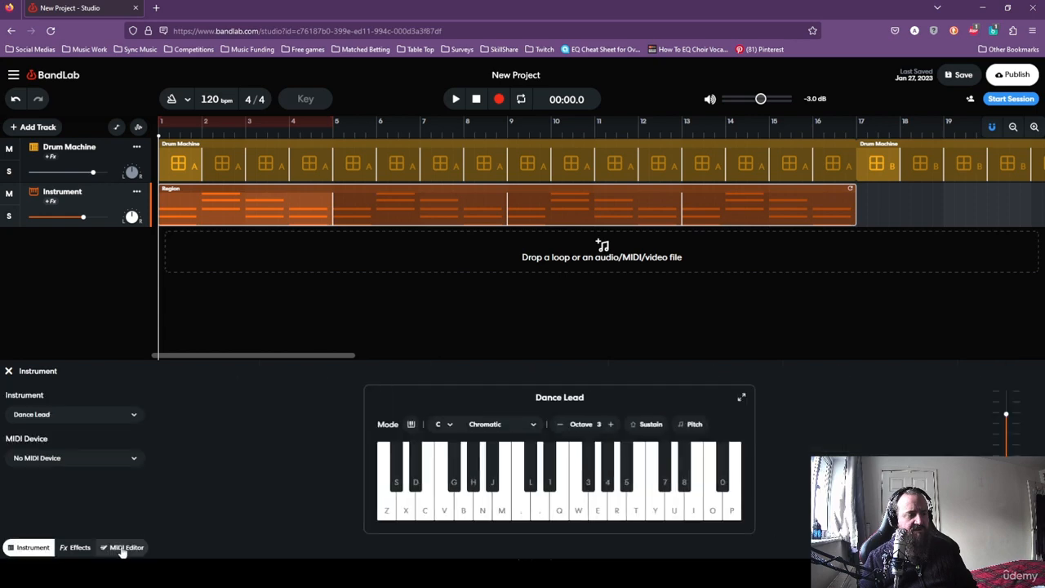
{"action": "left_click", "coordinate": [123, 547]}
{"action": "left_click_drag", "start_coordinate": [186, 533], "coordinate": [168, 552]}
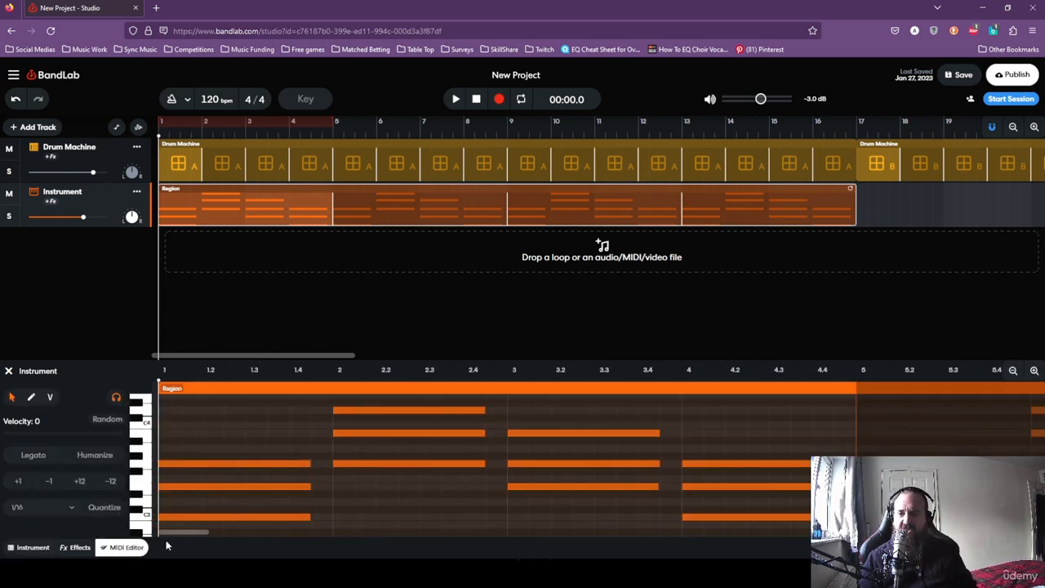
{"action": "left_click_drag", "start_coordinate": [198, 532], "coordinate": [213, 534]}
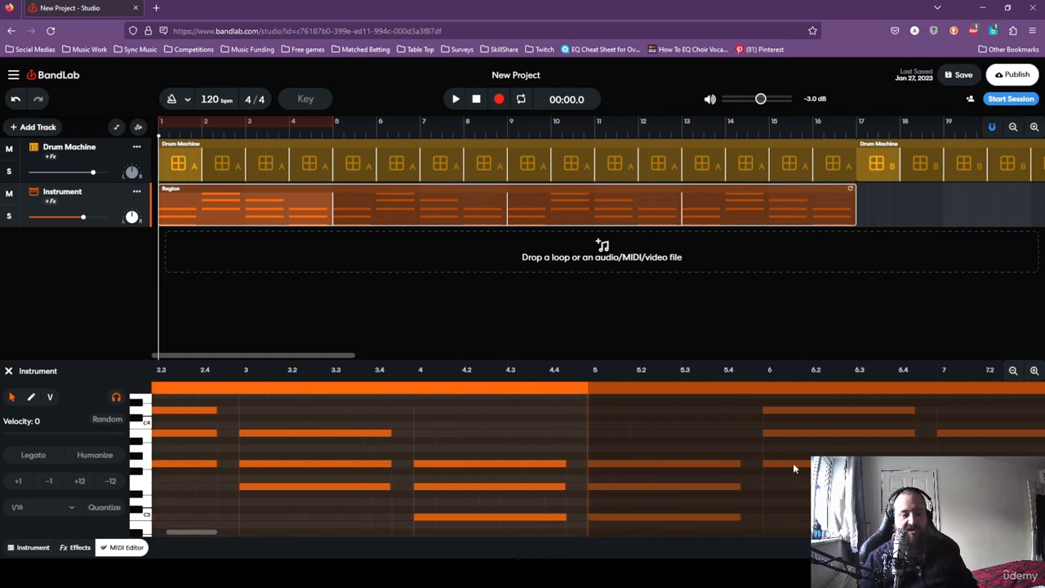
{"action": "mouse_move", "coordinate": [855, 194]}
{"action": "left_mouse_down"}
{"action": "mouse_move", "coordinate": [358, 208]}
{"action": "mouse_move", "coordinate": [451, 188]}
{"action": "mouse_move", "coordinate": [327, 188]}
{"action": "mouse_move", "coordinate": [850, 188]}
{"action": "left_mouse_up"}
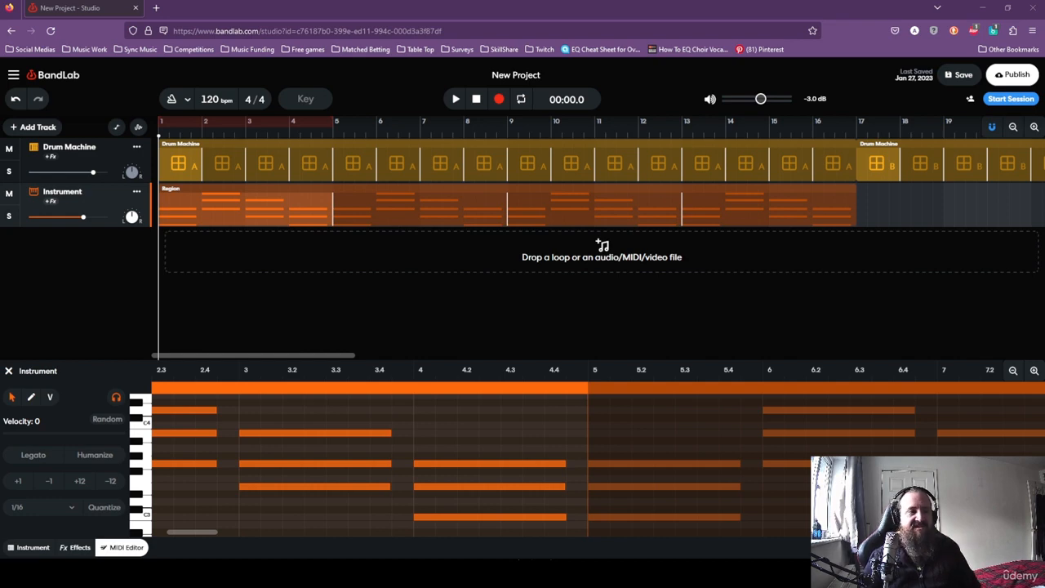
Add a second instrument track below the chords and show its instrument settings.
{"action": "left_click", "coordinate": [46, 126]}
{"action": "left_click", "coordinate": [86, 225]}
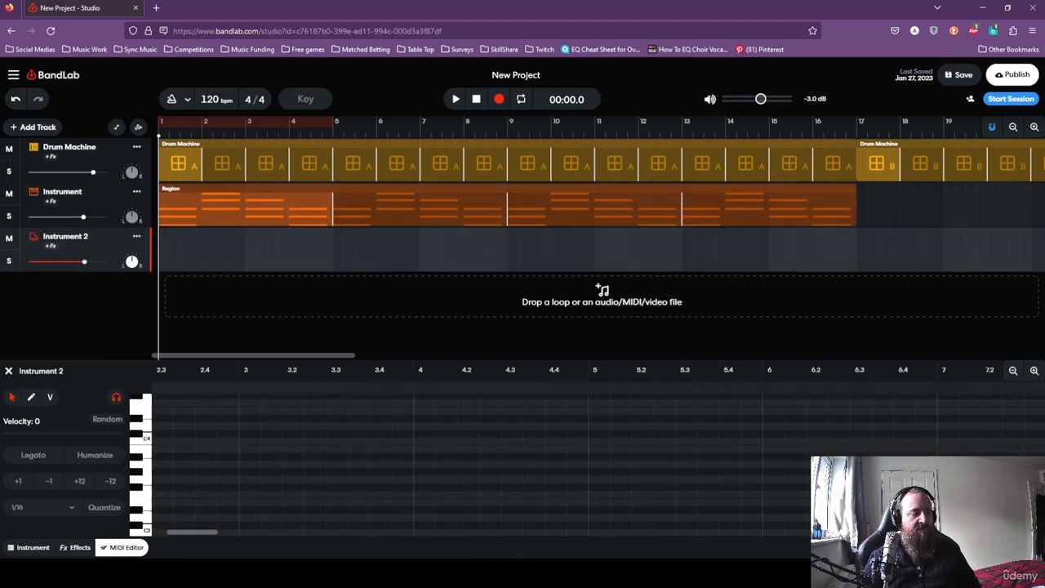
{"action": "left_click", "coordinate": [41, 549]}
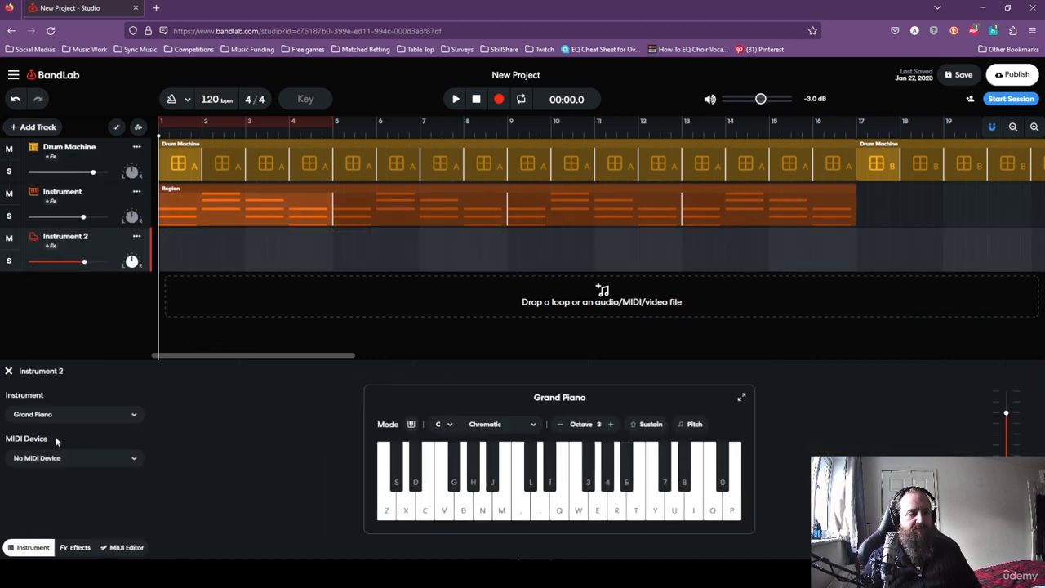
Browse the bass sounds for the Instrument 2 track, and audition Bass Lead and Classic Synth Bass.
{"action": "left_click", "coordinate": [76, 415]}
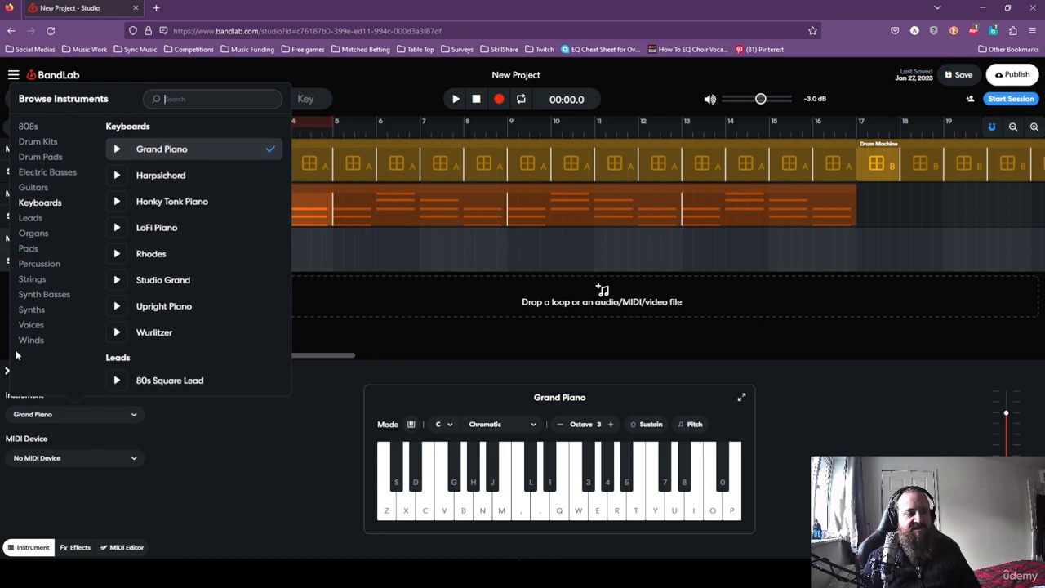
{"action": "left_click", "coordinate": [45, 173]}
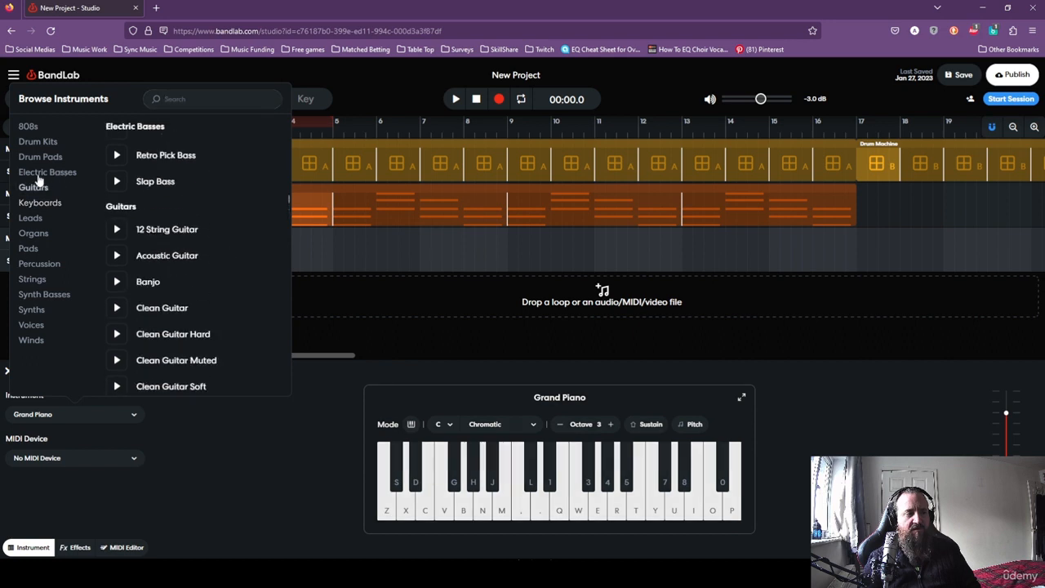
{"action": "left_click", "coordinate": [39, 294]}
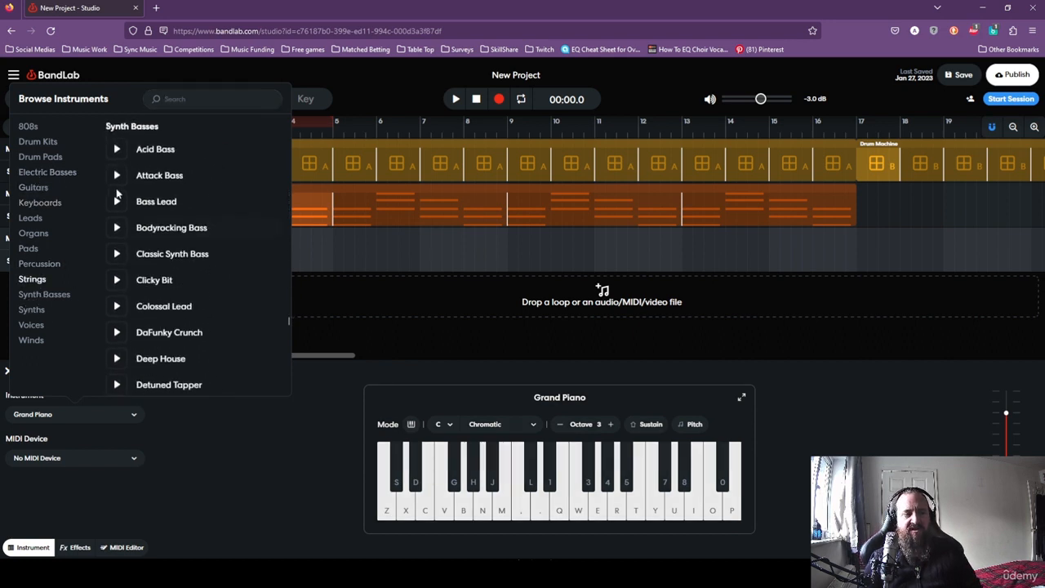
{"action": "left_click", "coordinate": [117, 202]}
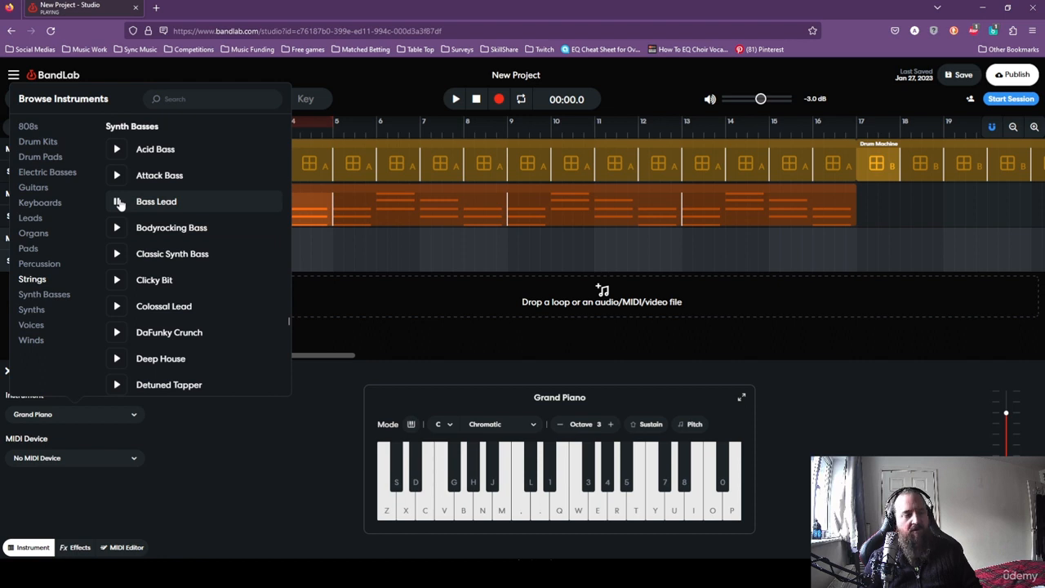
{"action": "left_click", "coordinate": [116, 254]}
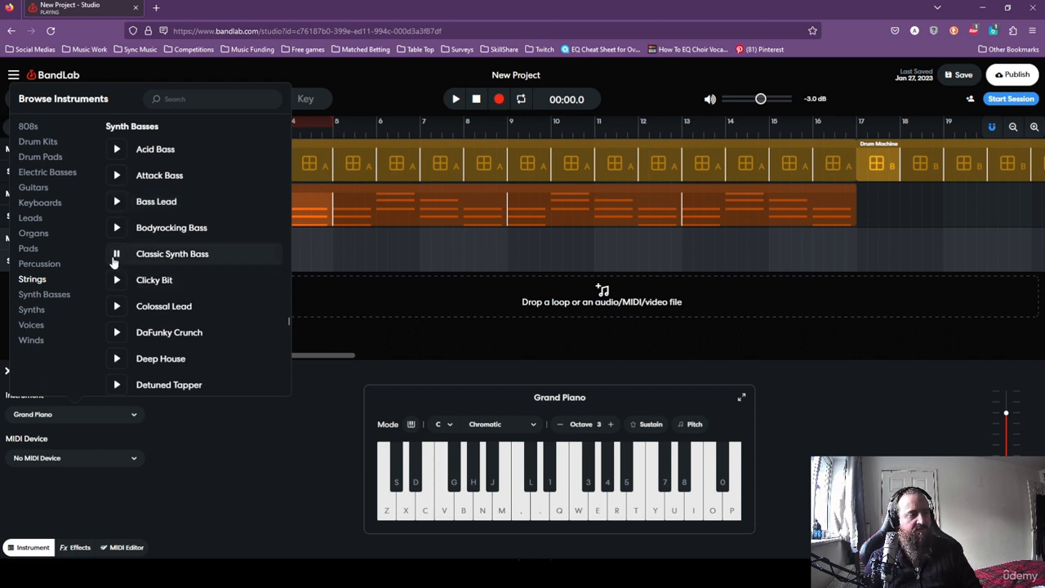
{"action": "left_click", "coordinate": [116, 254]}
Audition Electric Bass Legato from the Electric Basses and assign it to the Instrument 2 track.
{"action": "left_click", "coordinate": [41, 173]}
{"action": "left_click", "coordinate": [117, 204]}
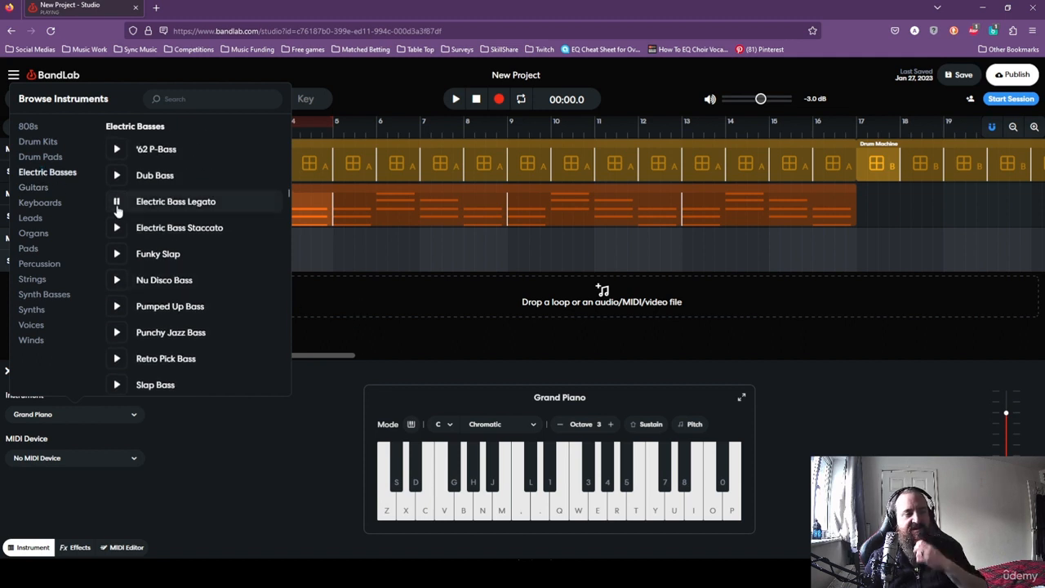
{"action": "left_click", "coordinate": [179, 203]}
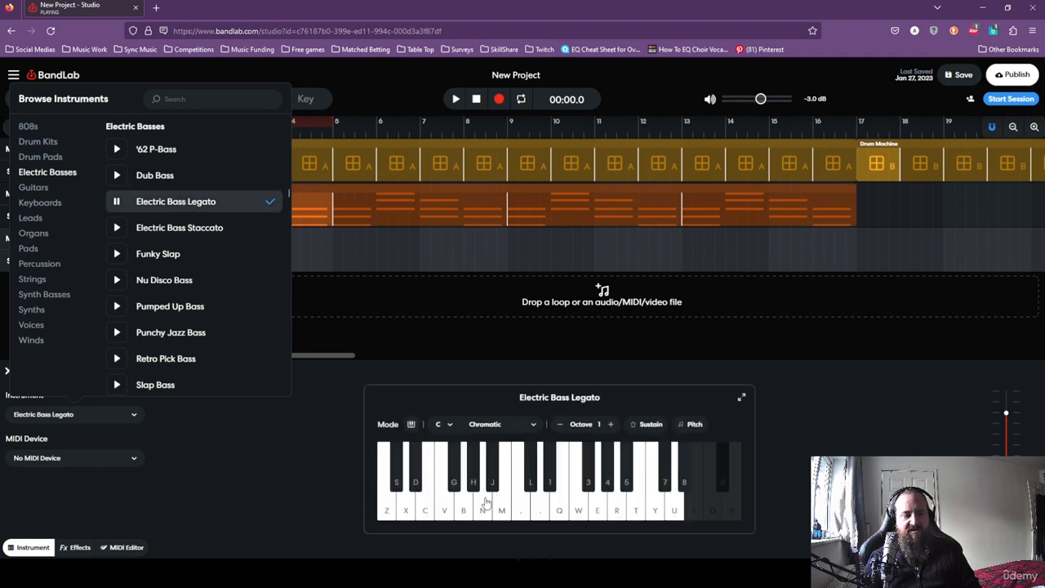
Try out bass notes on the virtual keyboard, and raise the Instrument 2 track's volume slightly.
{"action": "left_click", "coordinate": [392, 516]}
{"action": "left_click_drag", "start_coordinate": [423, 512], "coordinate": [675, 514]}
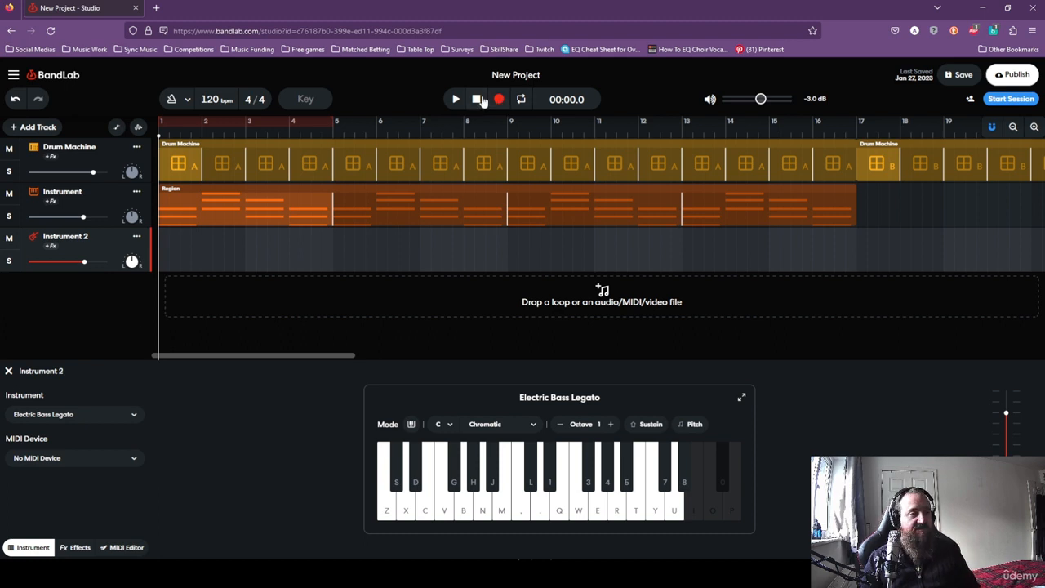
{"action": "left_click_drag", "start_coordinate": [389, 505], "coordinate": [560, 509]}
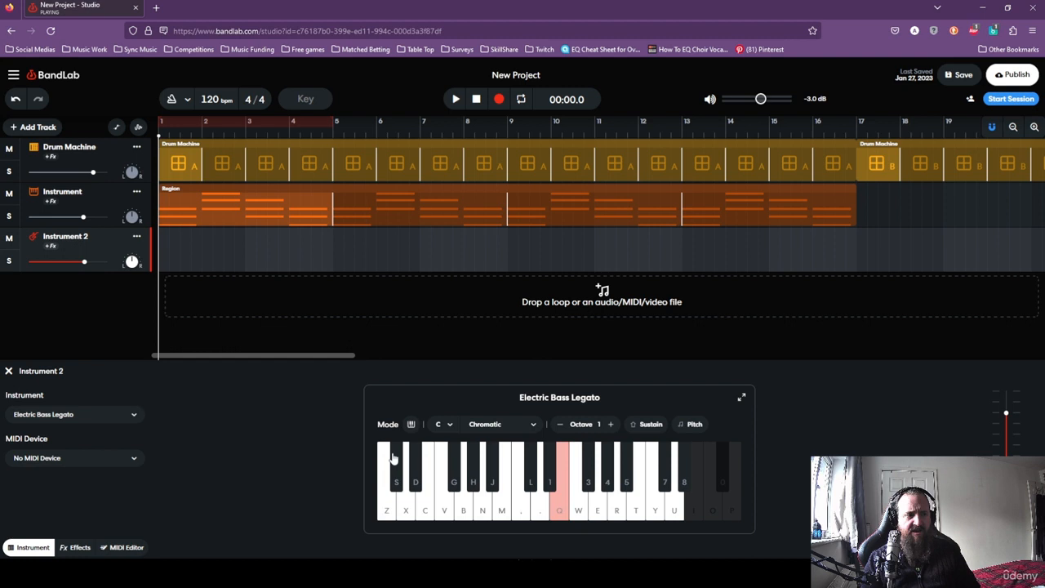
{"action": "left_click_drag", "start_coordinate": [79, 263], "coordinate": [92, 261]}
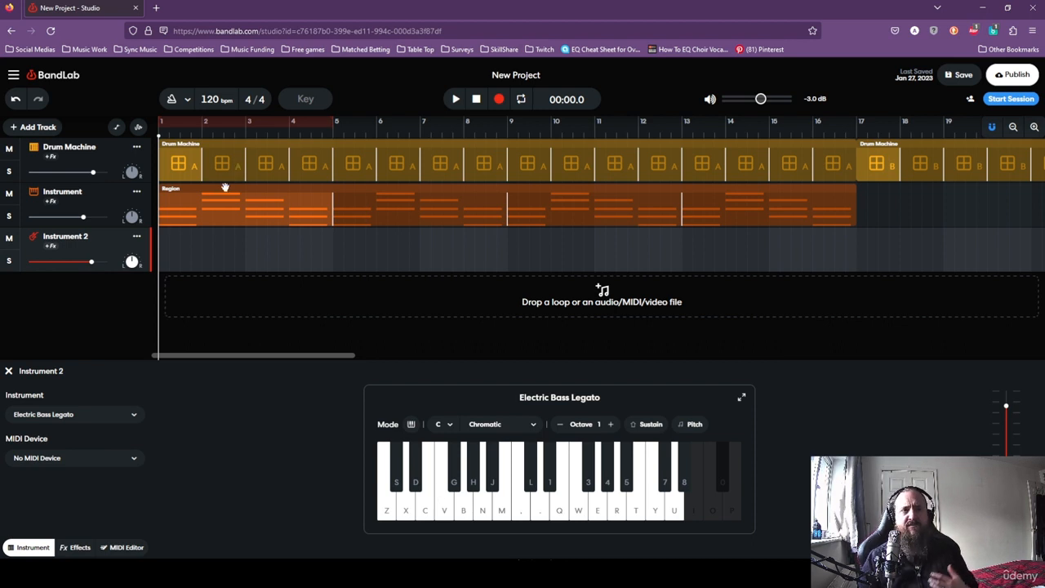
Return the playhead to the start, and examine the lowest note of each of the Instrument region's four chords in the MIDI editor.
{"action": "left_click", "coordinate": [349, 199]}
{"action": "left_click", "coordinate": [245, 232]}
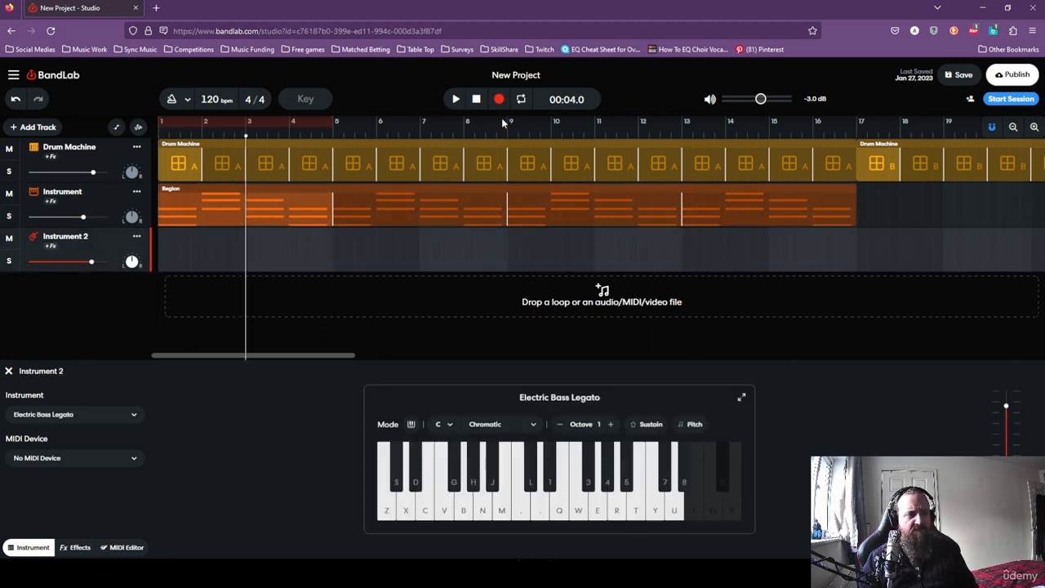
{"action": "left_click", "coordinate": [476, 98]}
{"action": "double_click", "coordinate": [244, 208]}
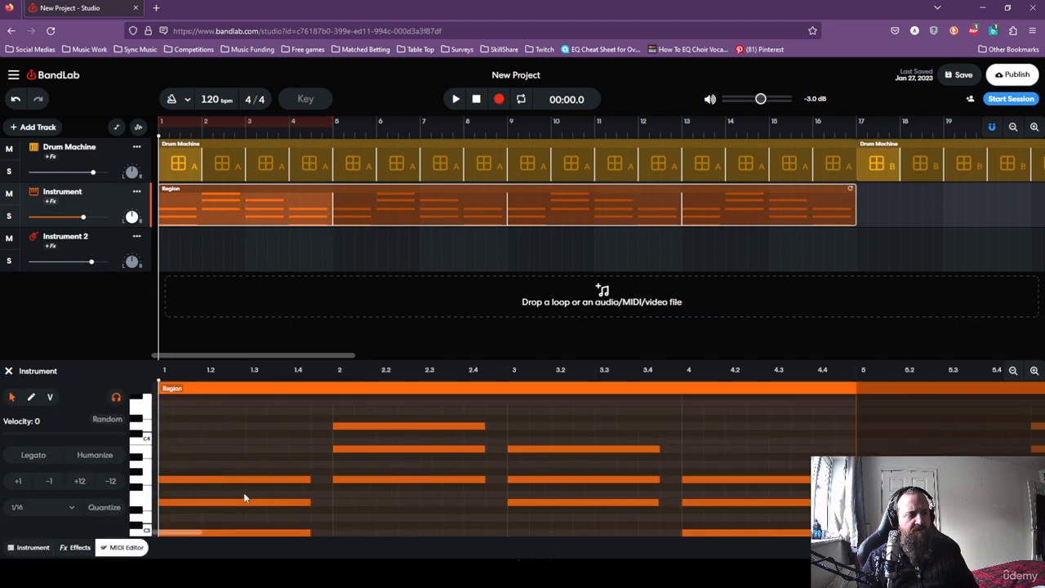
{"action": "left_click", "coordinate": [205, 477]}
{"action": "left_click", "coordinate": [393, 425]}
{"action": "left_click", "coordinate": [577, 446]}
{"action": "left_click", "coordinate": [736, 477]}
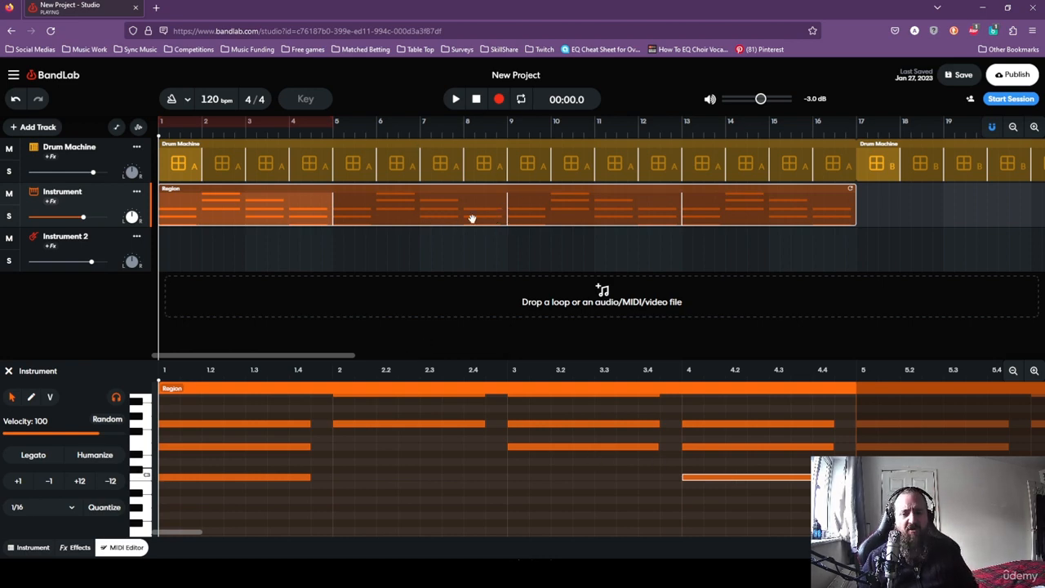
{"action": "left_click", "coordinate": [912, 228]}
{"action": "left_click", "coordinate": [255, 206]}
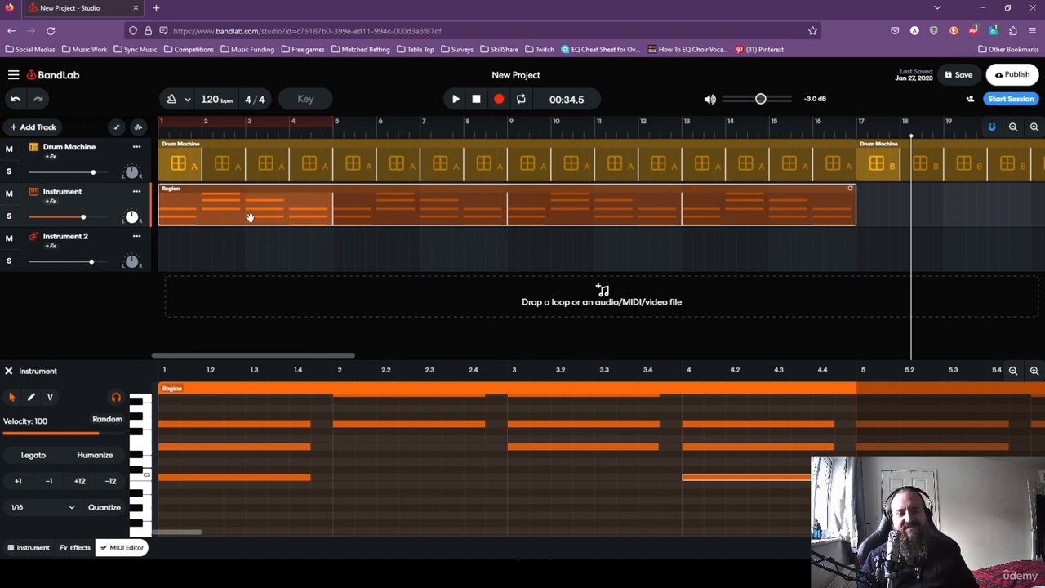
{"action": "right_click", "coordinate": [216, 214]}
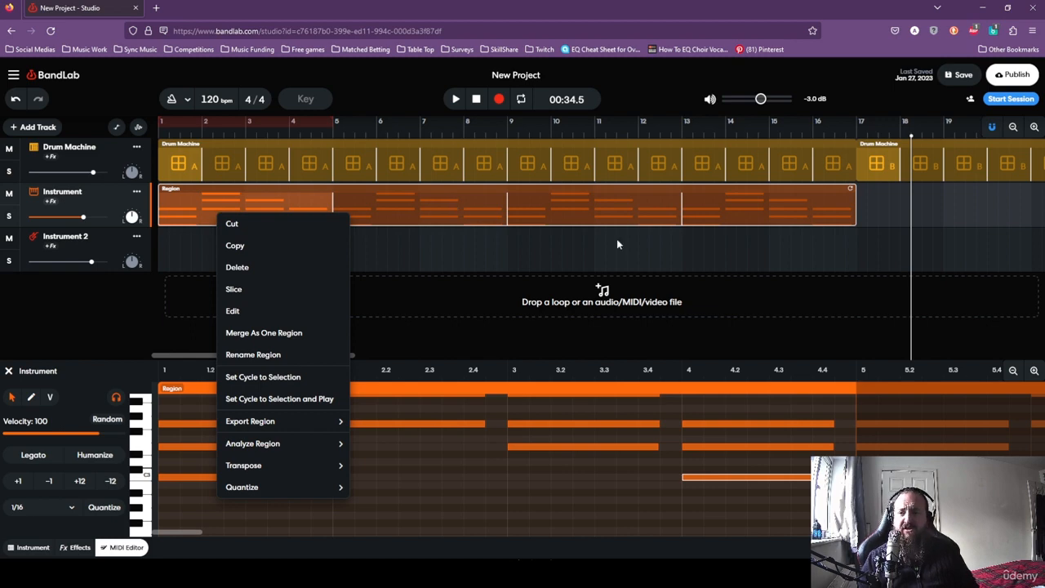
{"action": "left_click", "coordinate": [926, 225]}
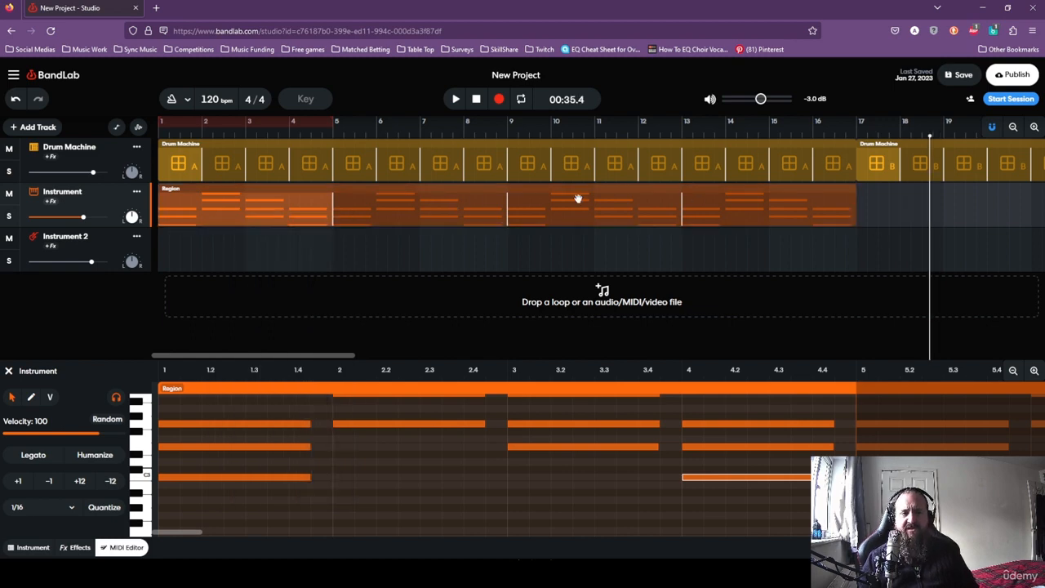
Copy the Instrument track's looped chord region, and switch the track selection back and forth, ending on Instrument 2.
{"action": "right_click", "coordinate": [333, 211]}
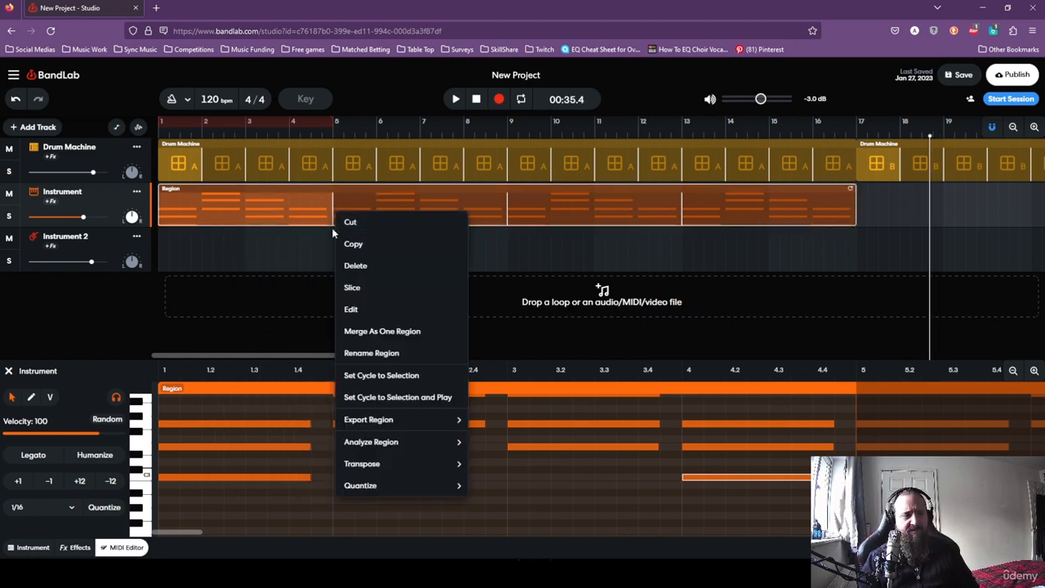
{"action": "left_click", "coordinate": [382, 247]}
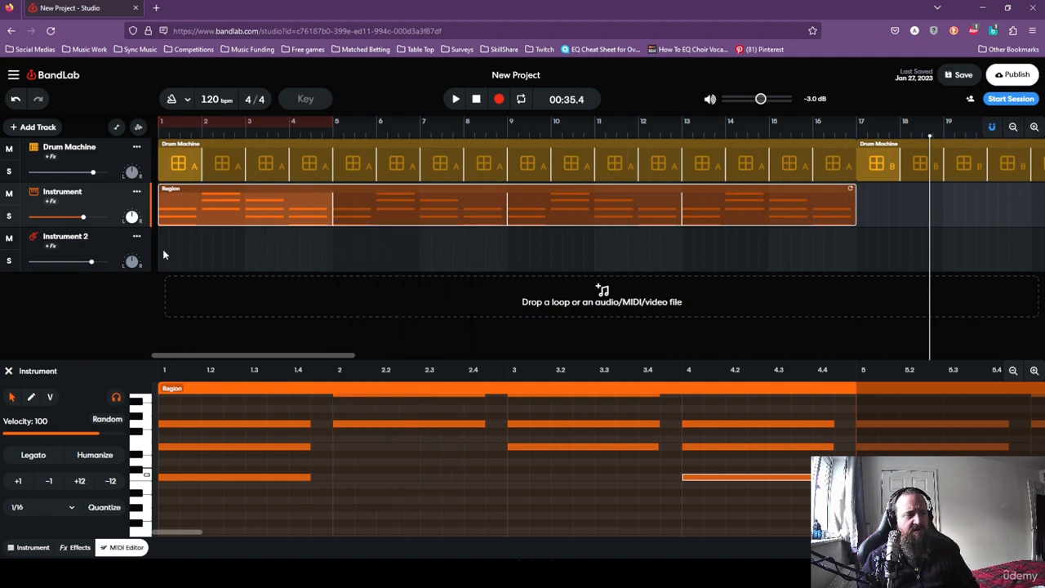
{"action": "left_click", "coordinate": [108, 240]}
{"action": "left_click", "coordinate": [114, 200]}
{"action": "left_click", "coordinate": [114, 162]}
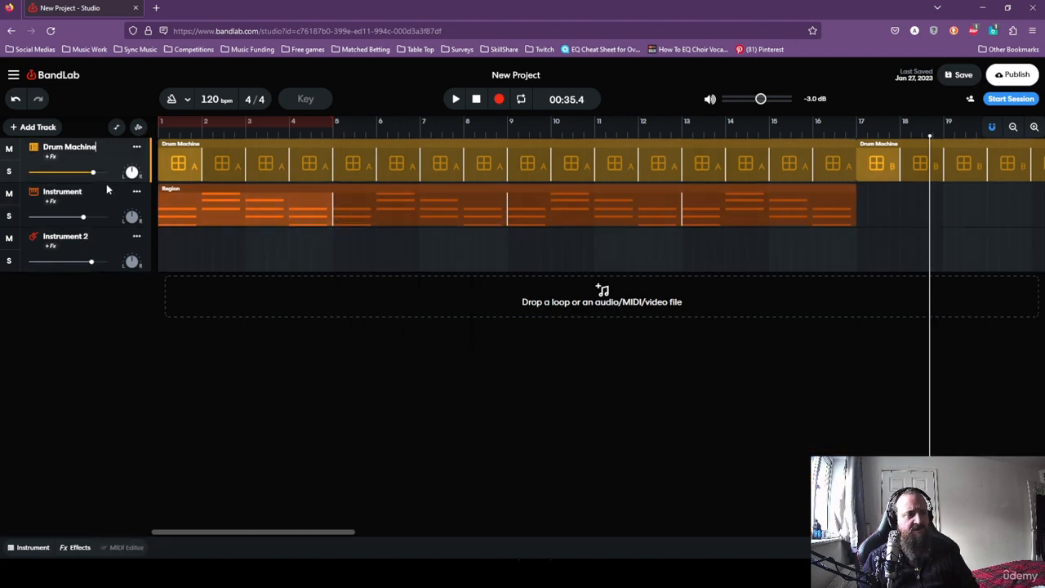
{"action": "left_click", "coordinate": [113, 238]}
{"action": "left_click", "coordinate": [104, 189]}
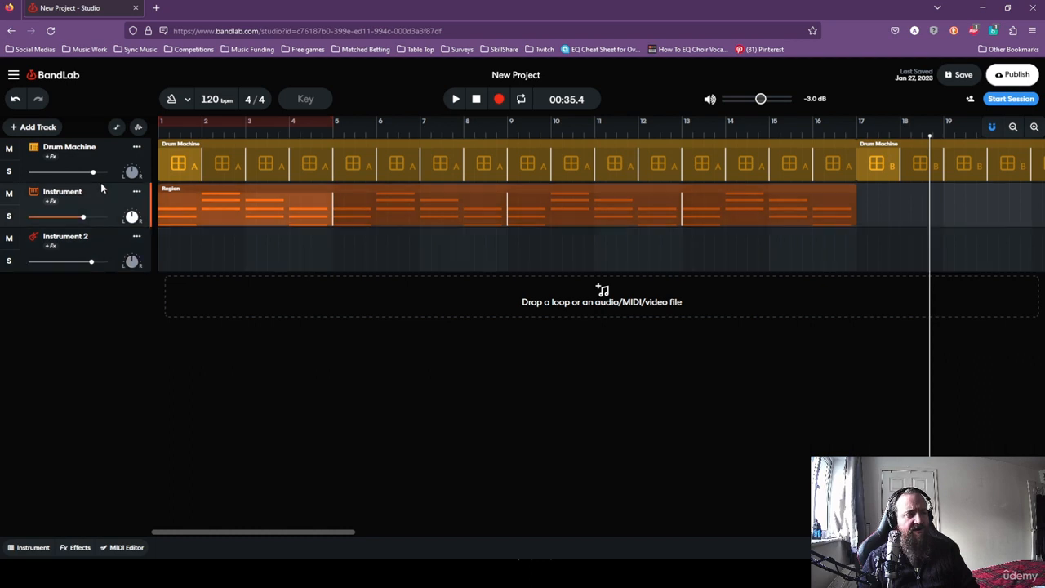
{"action": "left_click", "coordinate": [104, 160]}
{"action": "left_click", "coordinate": [107, 191]}
{"action": "left_click", "coordinate": [112, 245]}
{"action": "left_click", "coordinate": [106, 149]}
{"action": "left_click", "coordinate": [110, 196]}
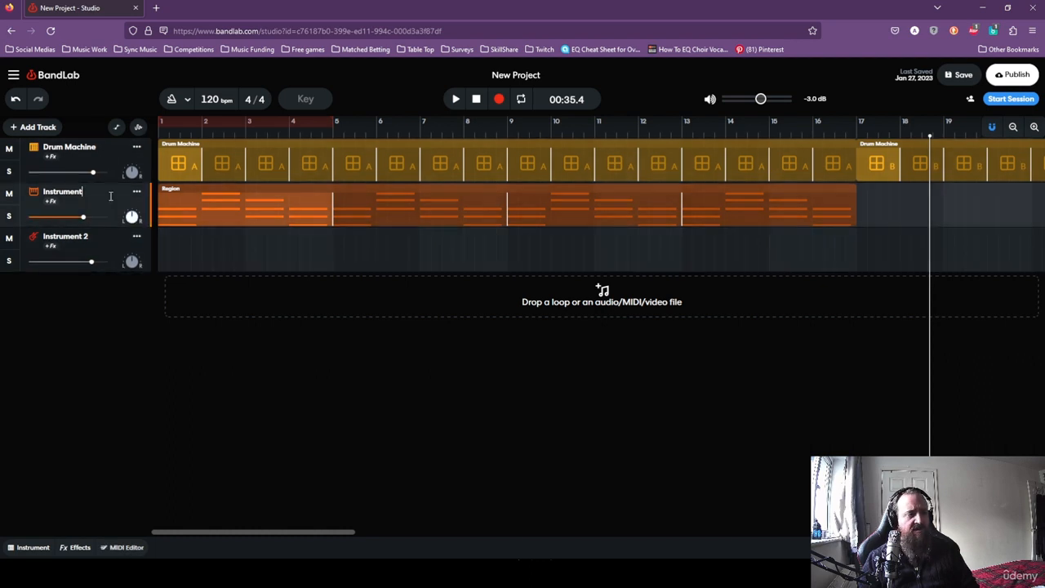
{"action": "left_click", "coordinate": [117, 253]}
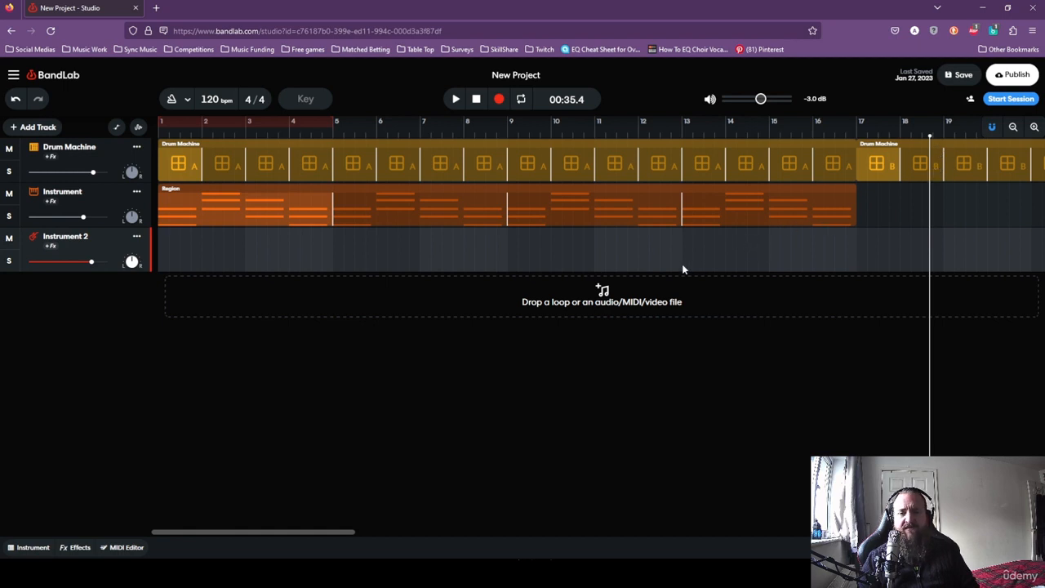
Return the playhead to the project start, paste the chord region onto the Instrument 2 track, and remove that copy.
{"action": "left_click_drag", "start_coordinate": [931, 138], "coordinate": [601, 152]}
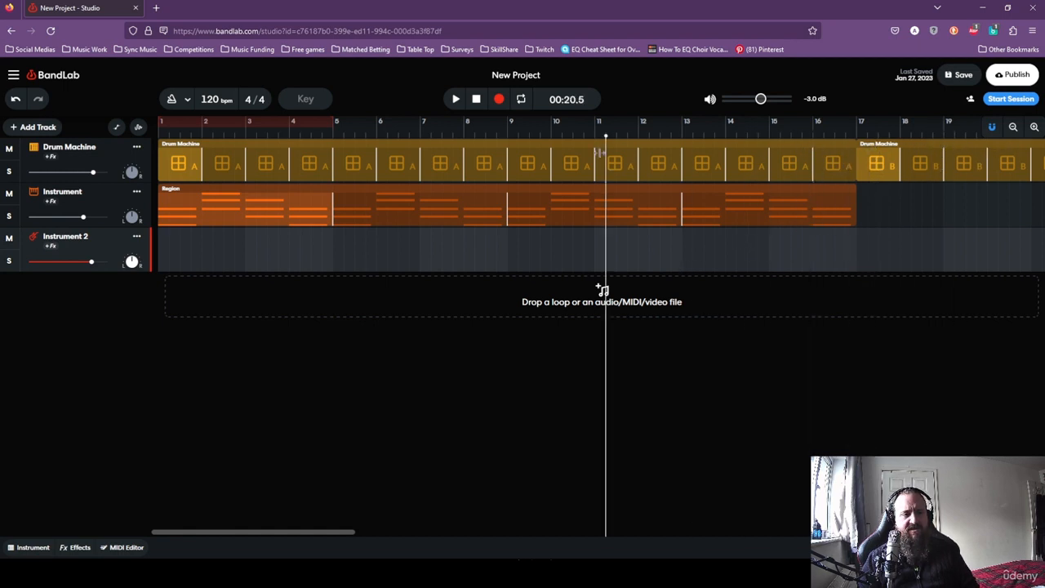
{"action": "left_click", "coordinate": [476, 99]}
{"action": "left_click_drag", "start_coordinate": [345, 134], "coordinate": [133, 145]}
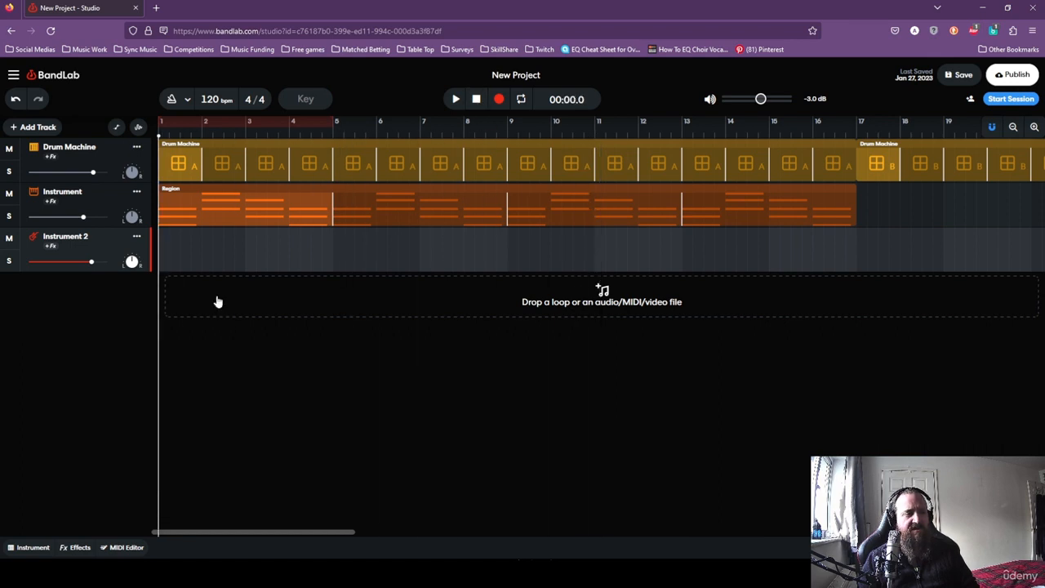
{"action": "left_click", "coordinate": [216, 267]}
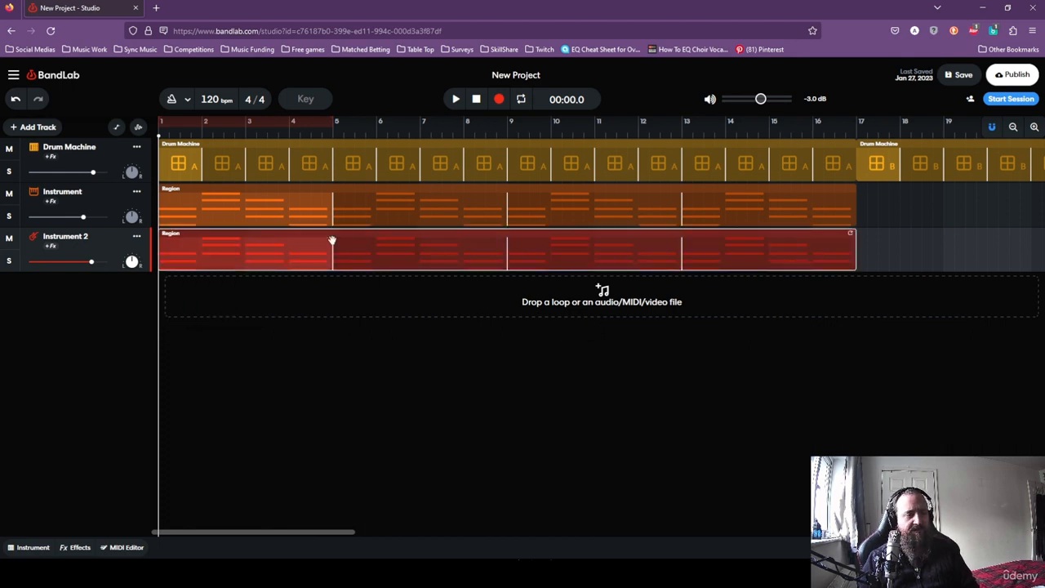
{"action": "key", "text": "Delete"}
Copy the Instrument track's chord region again and paste it at the start of the Instrument 2 track.
{"action": "left_click", "coordinate": [33, 547]}
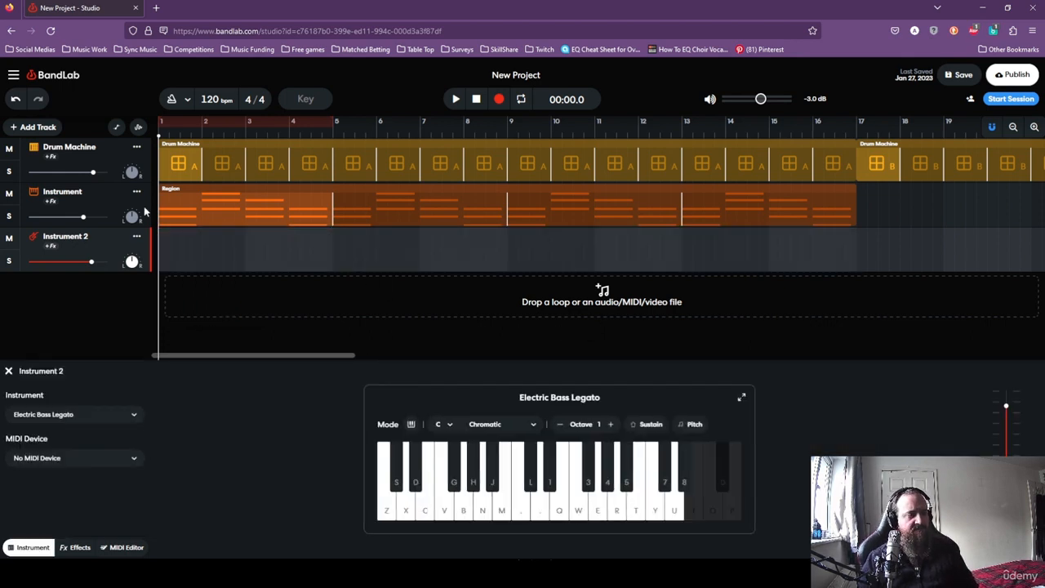
{"action": "left_click", "coordinate": [89, 195]}
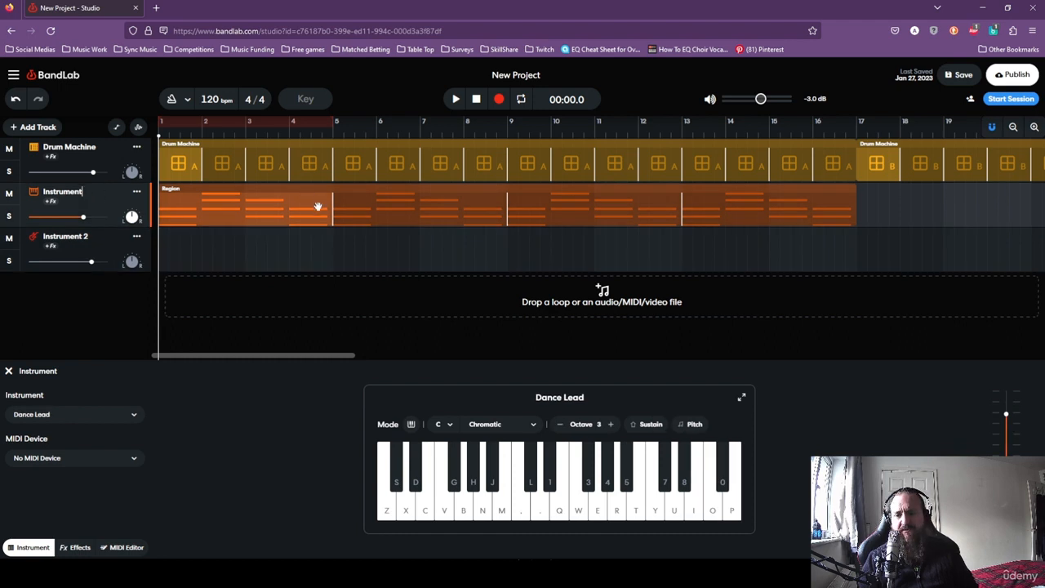
{"action": "left_click", "coordinate": [318, 214]}
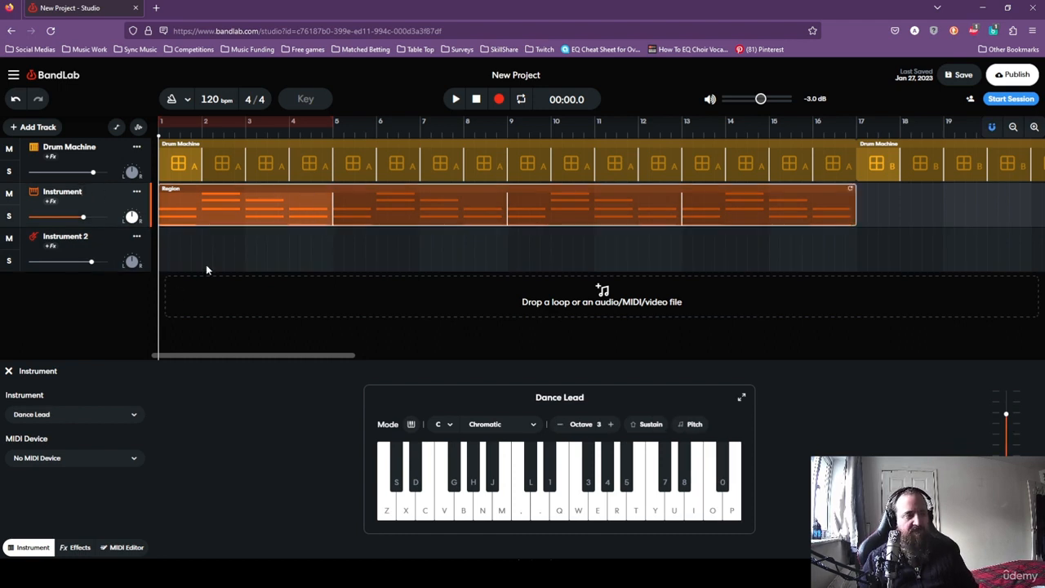
{"action": "left_click", "coordinate": [108, 237]}
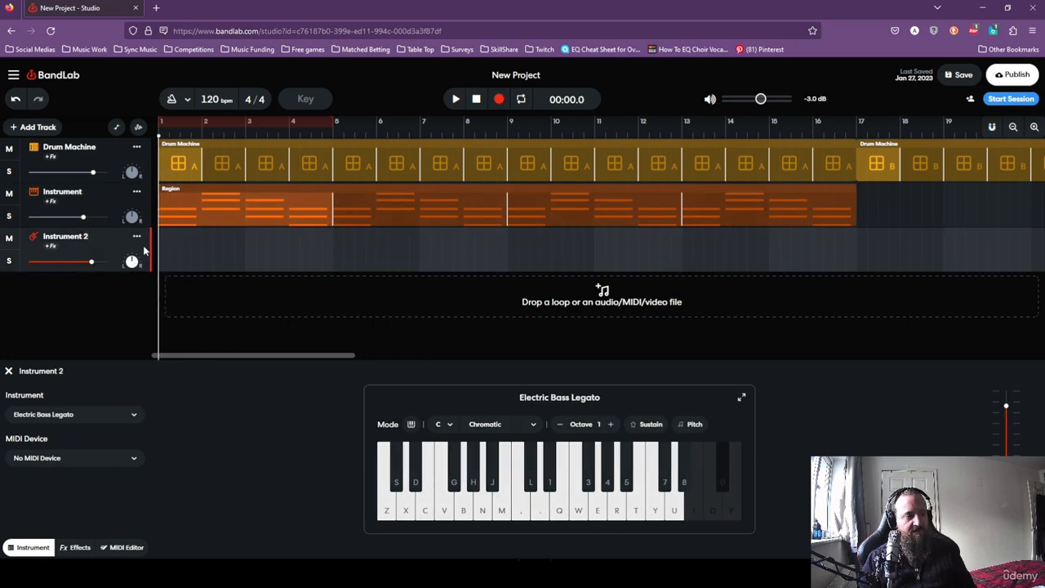
{"action": "key", "text": "ctrl+v"}
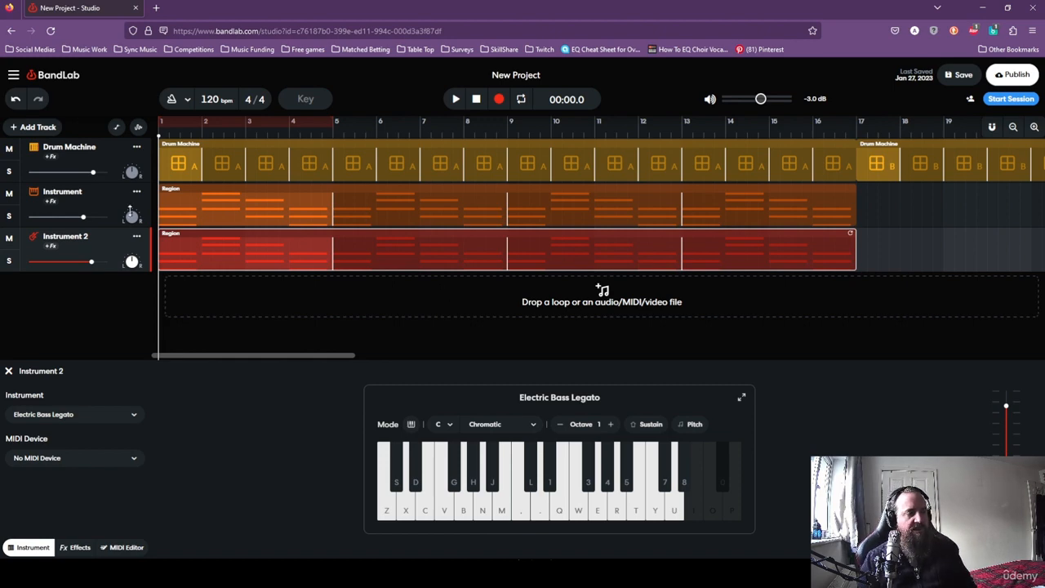
Play the pasted chords with Instrument 2 soloed, examine their notes in the MIDI editor, and unsolo the track.
{"action": "left_click", "coordinate": [9, 261]}
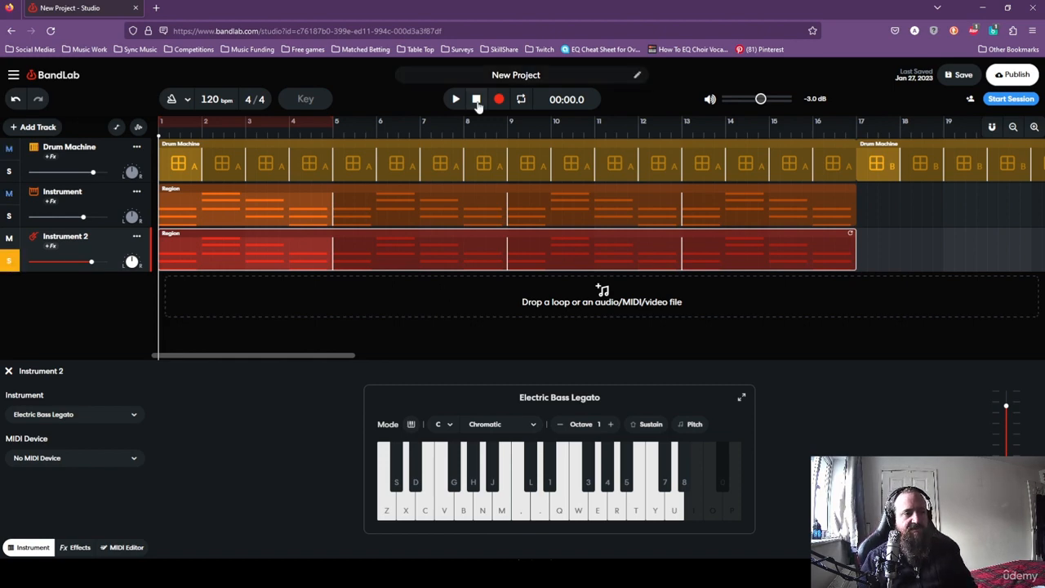
{"action": "left_click", "coordinate": [456, 99]}
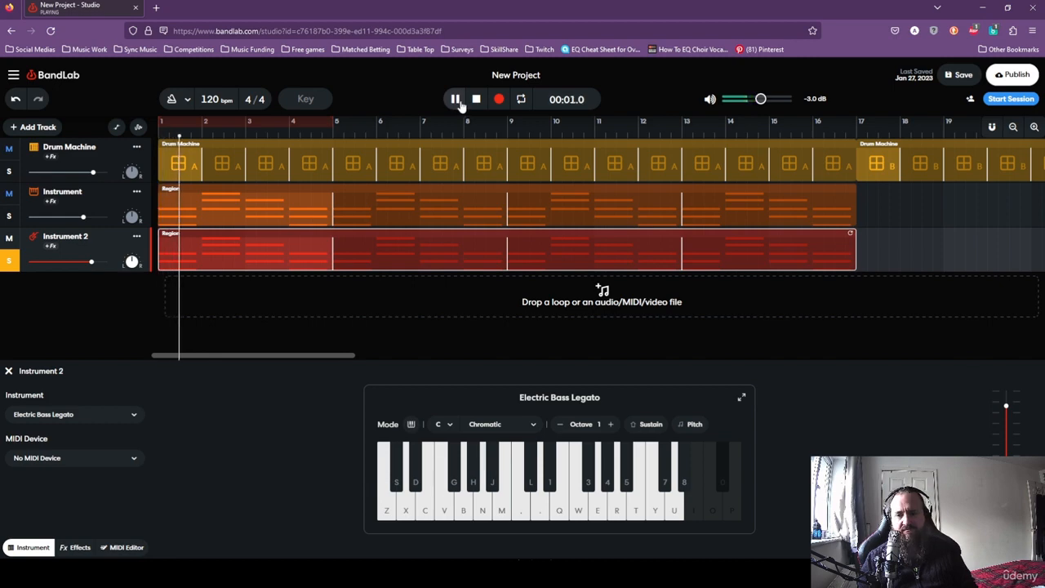
{"action": "left_click", "coordinate": [476, 99]}
{"action": "left_click", "coordinate": [123, 547]}
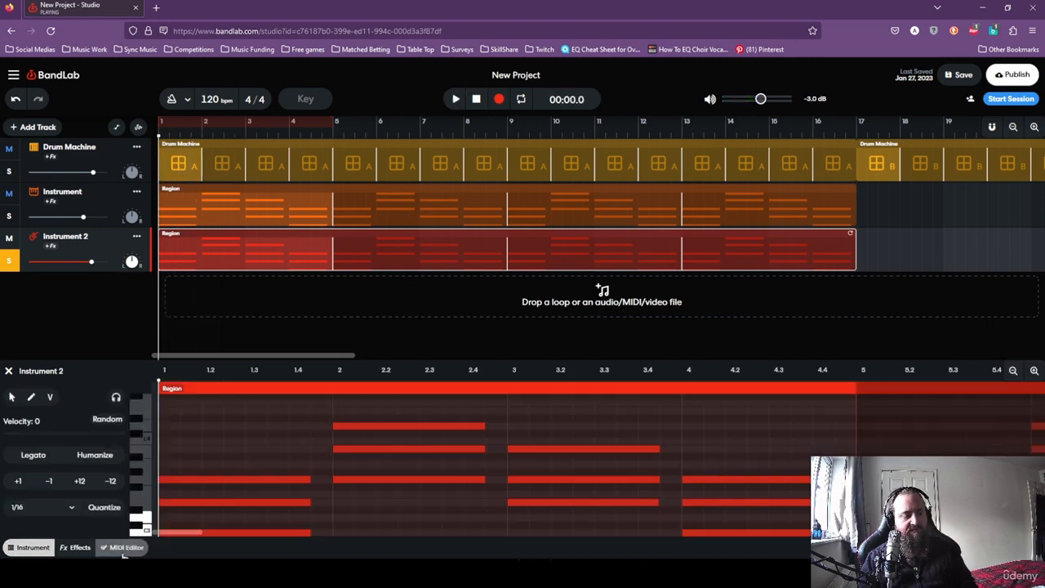
{"action": "scroll", "coordinate": [199, 473], "scroll_direction": "down", "scroll_amount": 3}
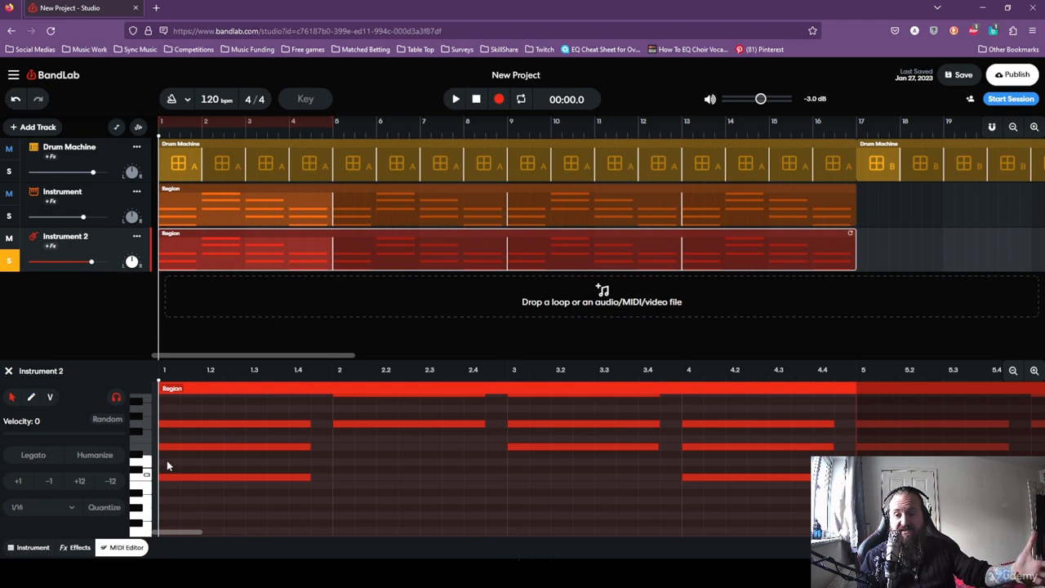
{"action": "left_click", "coordinate": [140, 458]}
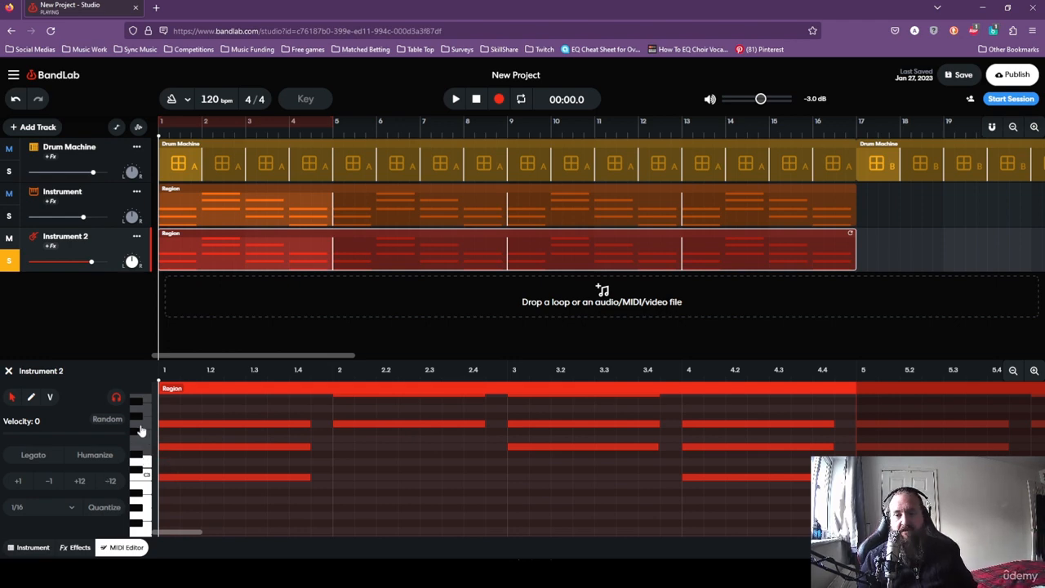
{"action": "left_click", "coordinate": [16, 259]}
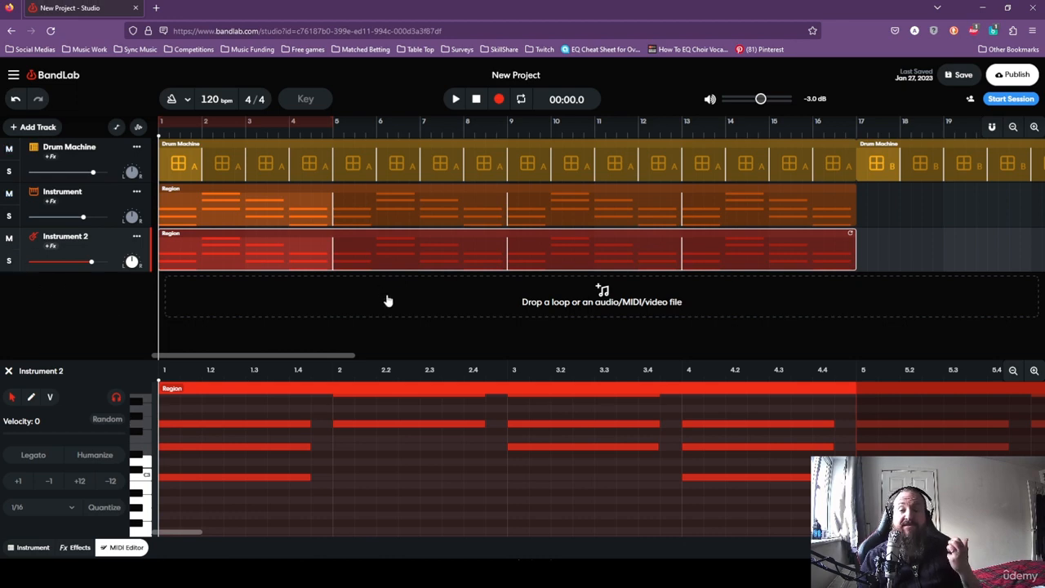
Shorten the Instrument 2 region to its first four bars by removing the looped repeats.
{"action": "scroll", "coordinate": [383, 462], "scroll_direction": "down", "scroll_amount": 2}
{"action": "scroll", "coordinate": [369, 503], "scroll_direction": "up", "scroll_amount": 3}
{"action": "scroll", "coordinate": [369, 503], "scroll_direction": "down", "scroll_amount": 1}
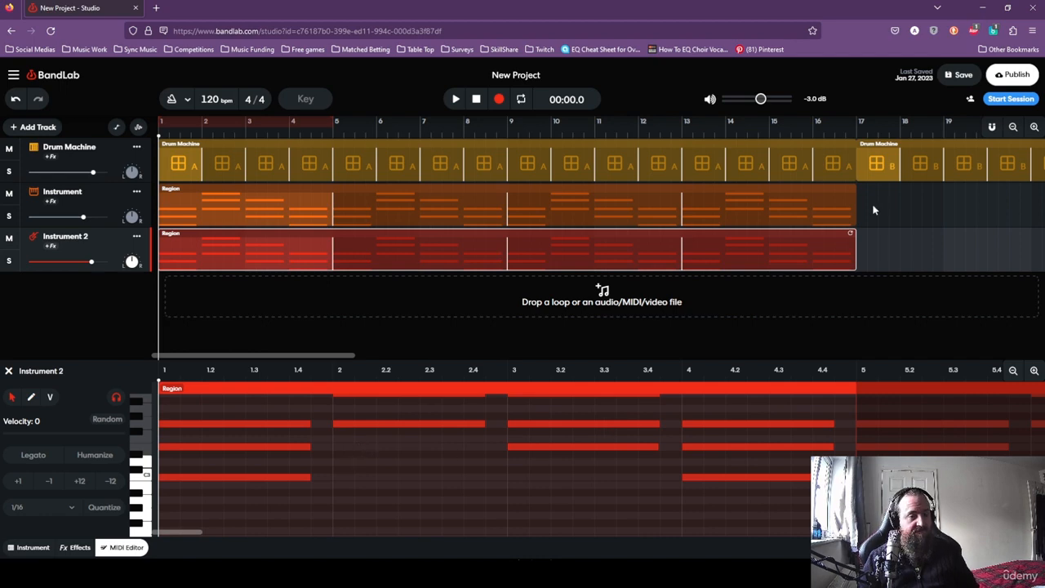
{"action": "left_click_drag", "start_coordinate": [854, 233], "coordinate": [332, 237]}
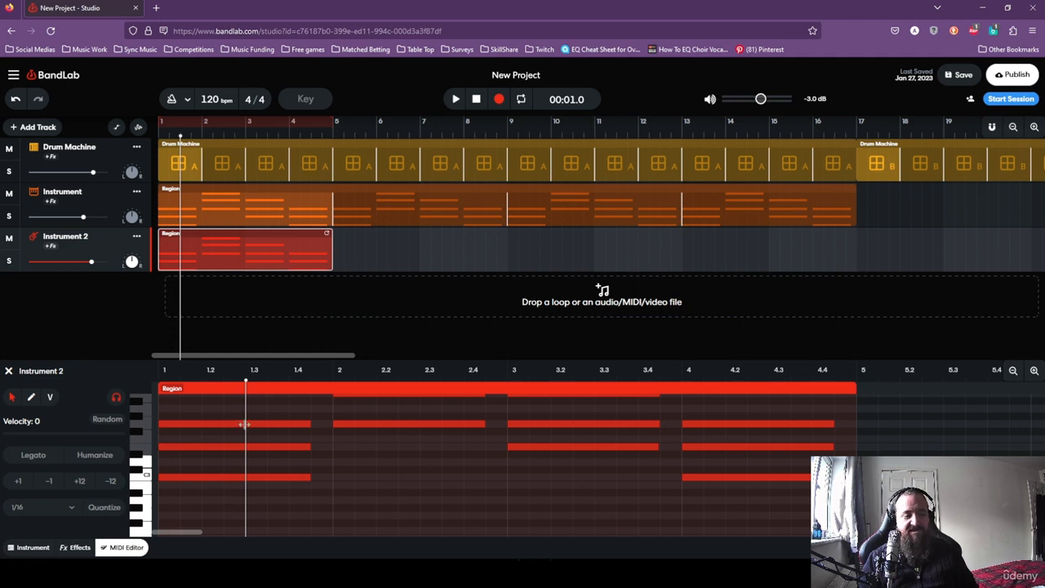
Delete the upper two notes of the chords in bars 1 and 2 of the Instrument 2 region, keeping the lowest.
{"action": "left_click_drag", "start_coordinate": [278, 405], "coordinate": [249, 455]}
{"action": "scroll", "coordinate": [283, 454], "scroll_direction": "up", "scroll_amount": 2}
{"action": "scroll", "coordinate": [285, 454], "scroll_direction": "down", "scroll_amount": 2}
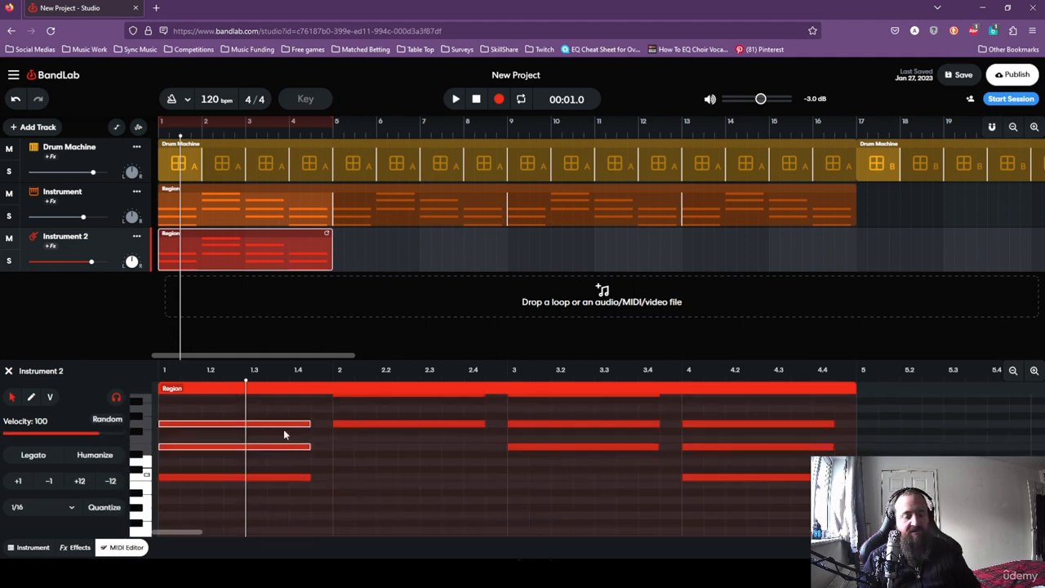
{"action": "key", "text": "Delete"}
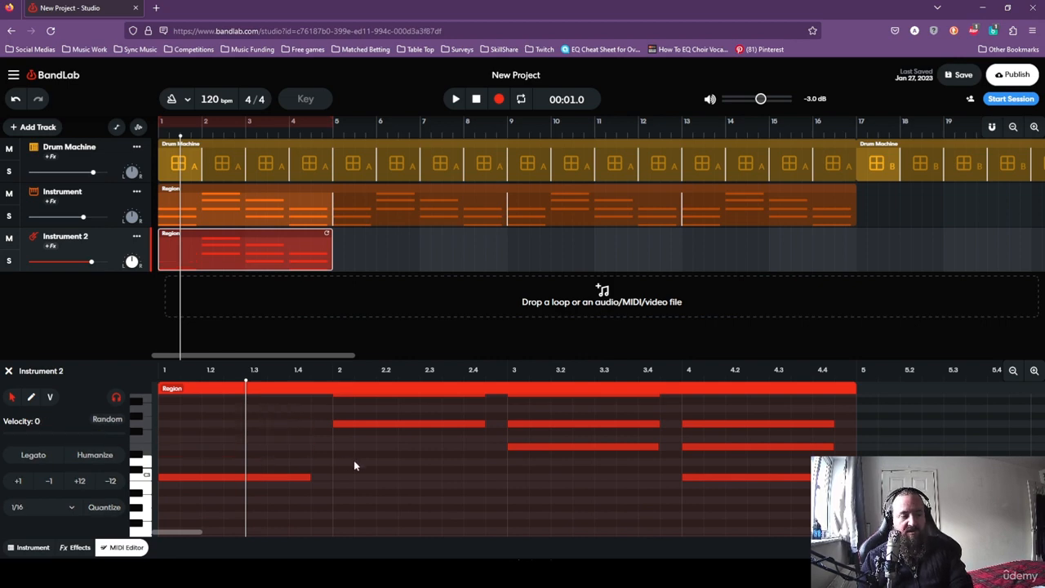
{"action": "scroll", "coordinate": [360, 456], "scroll_direction": "up", "scroll_amount": 2}
{"action": "left_click_drag", "start_coordinate": [367, 448], "coordinate": [394, 520]}
{"action": "key", "text": "Delete"}
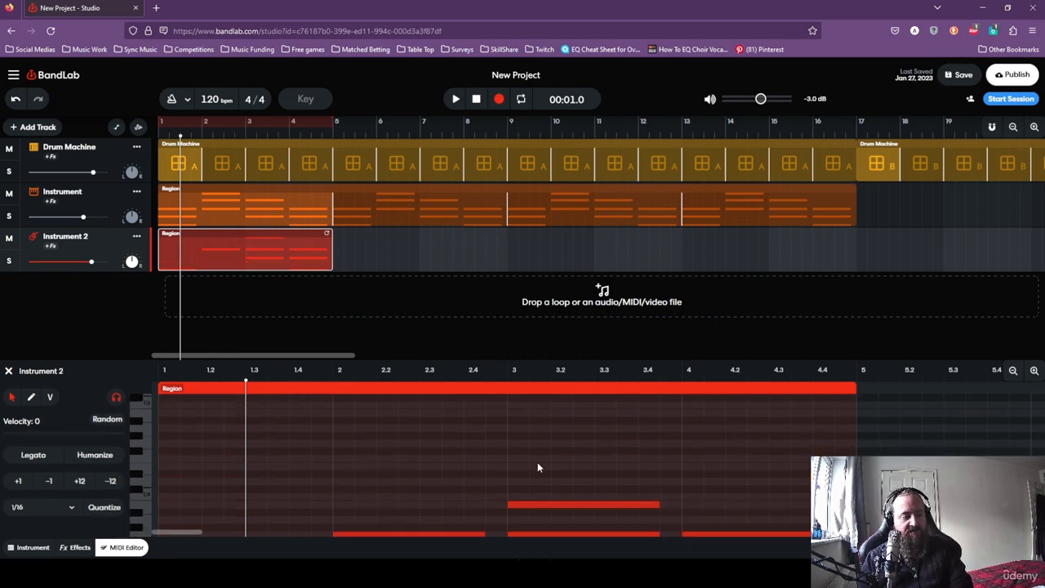
Delete the upper notes of the chords in bars 3 and 4 of the Instrument 2 region, leaving only root notes.
{"action": "scroll", "coordinate": [538, 467], "scroll_direction": "down", "scroll_amount": 2}
{"action": "left_click_drag", "start_coordinate": [579, 420], "coordinate": [586, 489]}
{"action": "key", "text": "Delete"}
{"action": "left_click_drag", "start_coordinate": [737, 441], "coordinate": [736, 515]}
{"action": "key", "text": "Delete"}
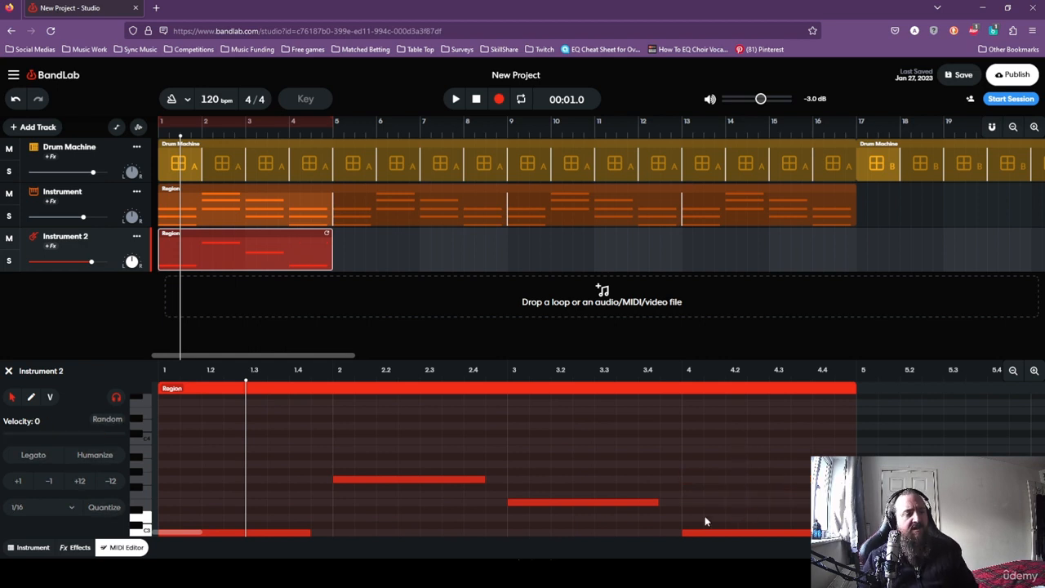
Compare the Instrument region's chords with the Instrument 2 root notes, and check the bass notes in bars 1 and 4.
{"action": "scroll", "coordinate": [314, 417], "scroll_direction": "down", "scroll_amount": 3}
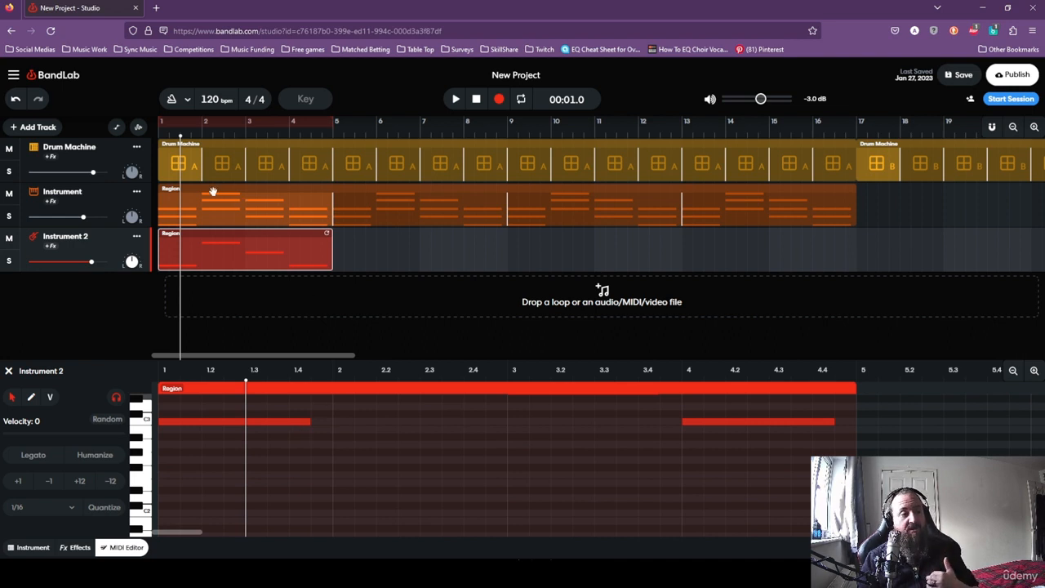
{"action": "left_click", "coordinate": [323, 210]}
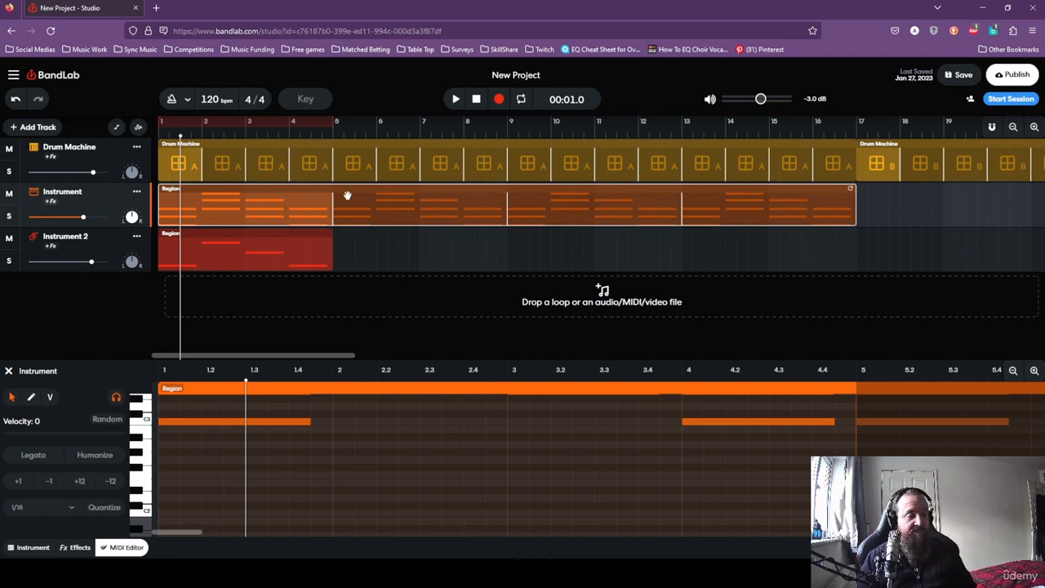
{"action": "scroll", "coordinate": [266, 479], "scroll_direction": "up", "scroll_amount": 2}
{"action": "scroll", "coordinate": [266, 470], "scroll_direction": "down", "scroll_amount": 1}
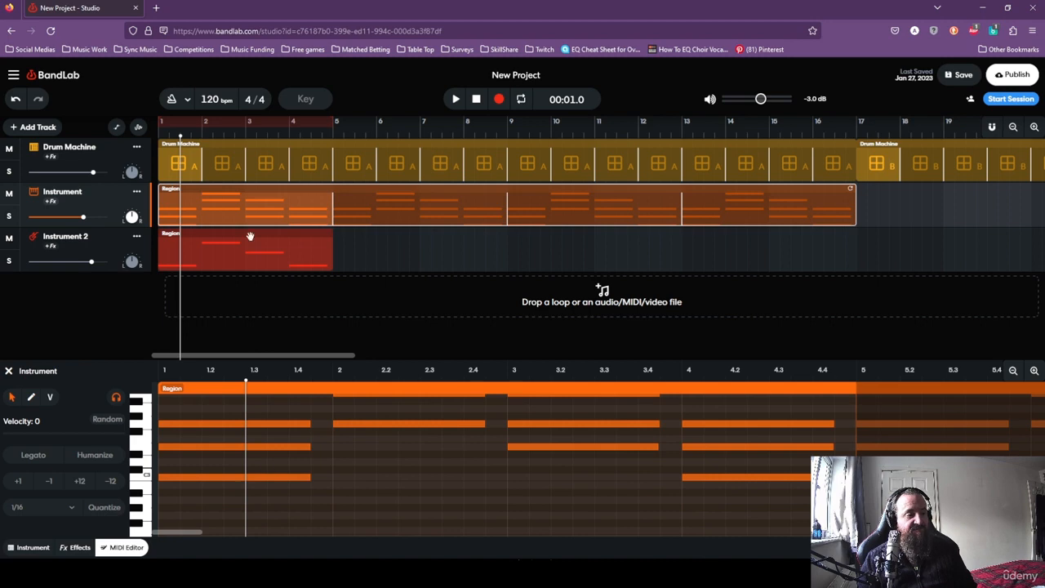
{"action": "left_click", "coordinate": [290, 249]}
{"action": "left_click", "coordinate": [218, 478]}
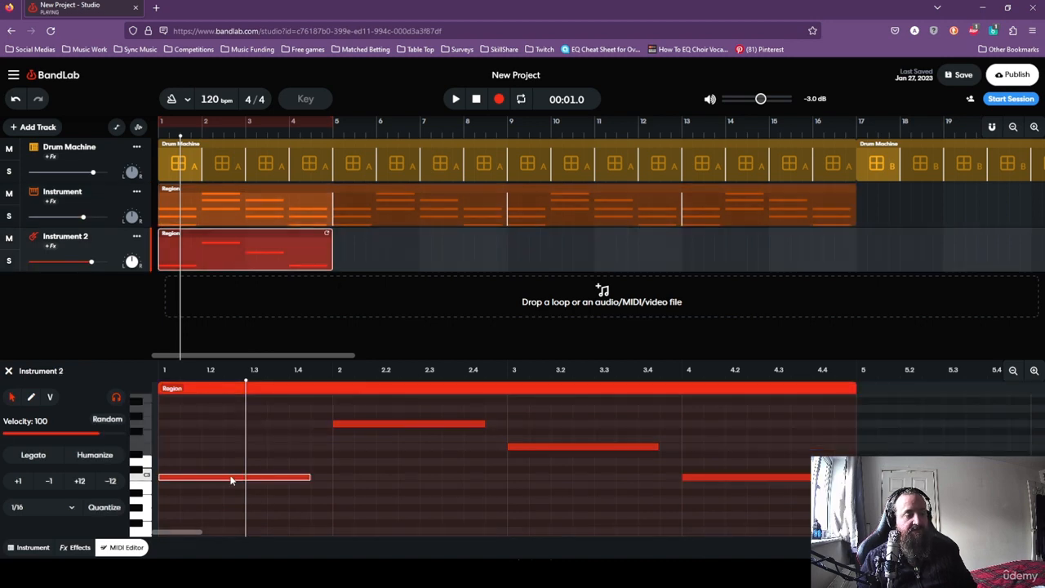
{"action": "left_click", "coordinate": [733, 479]}
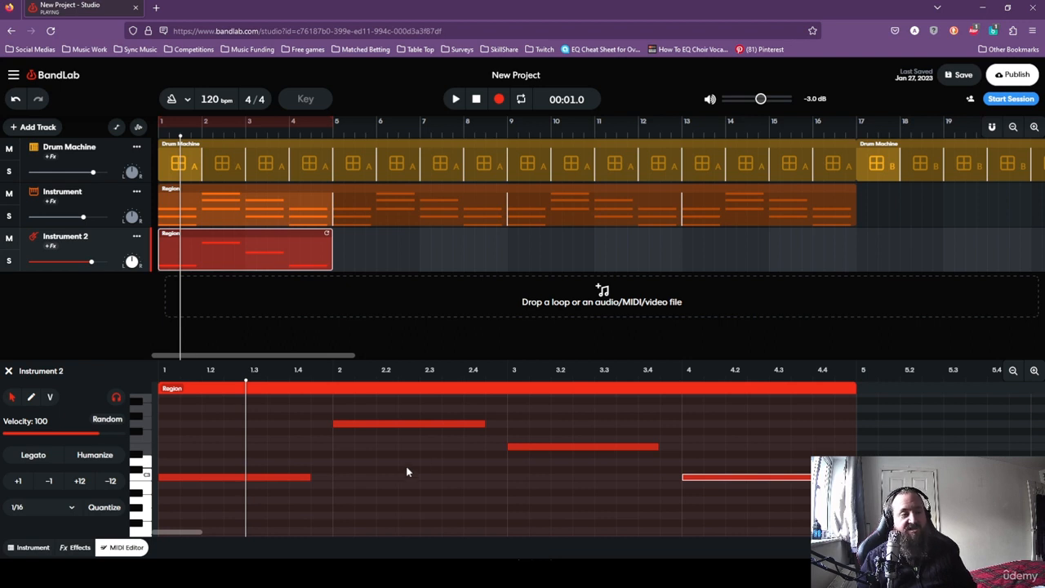
Select all four root notes of the Instrument 2 region in the MIDI editor, and clear the selection.
{"action": "left_click", "coordinate": [352, 255]}
{"action": "left_click_drag", "start_coordinate": [224, 406], "coordinate": [821, 506]}
{"action": "mouse_move", "coordinate": [239, 478]}
{"action": "left_mouse_down"}
{"action": "mouse_move", "coordinate": [241, 500]}
{"action": "mouse_move", "coordinate": [240, 478]}
{"action": "left_mouse_up"}
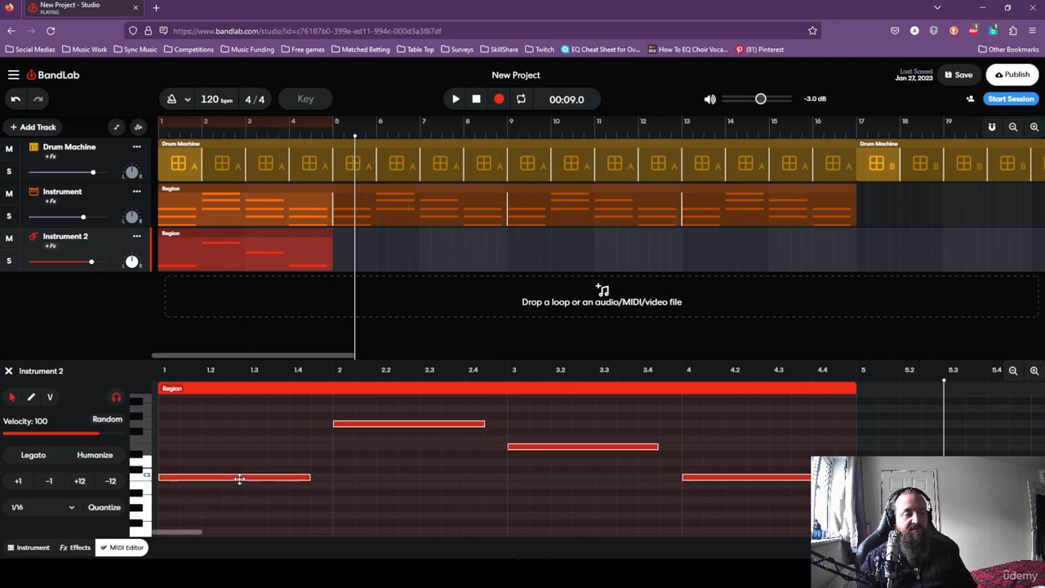
{"action": "left_click", "coordinate": [418, 507]}
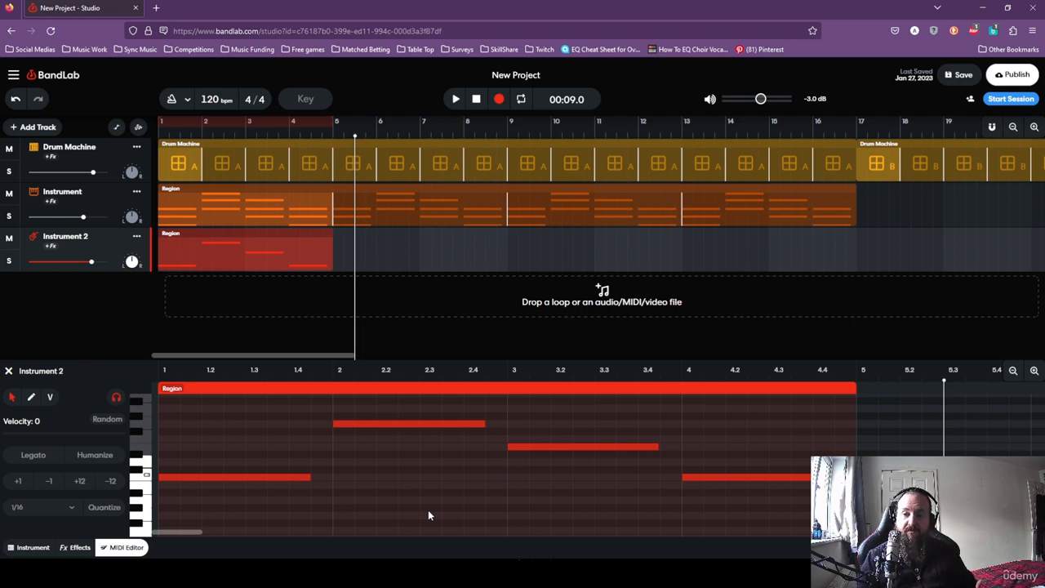
Look over the Transpose options for the Instrument 2 region, and show the Electric Bass Legato keyboard.
{"action": "right_click", "coordinate": [254, 253]}
{"action": "mouse_move", "coordinate": [287, 490]}
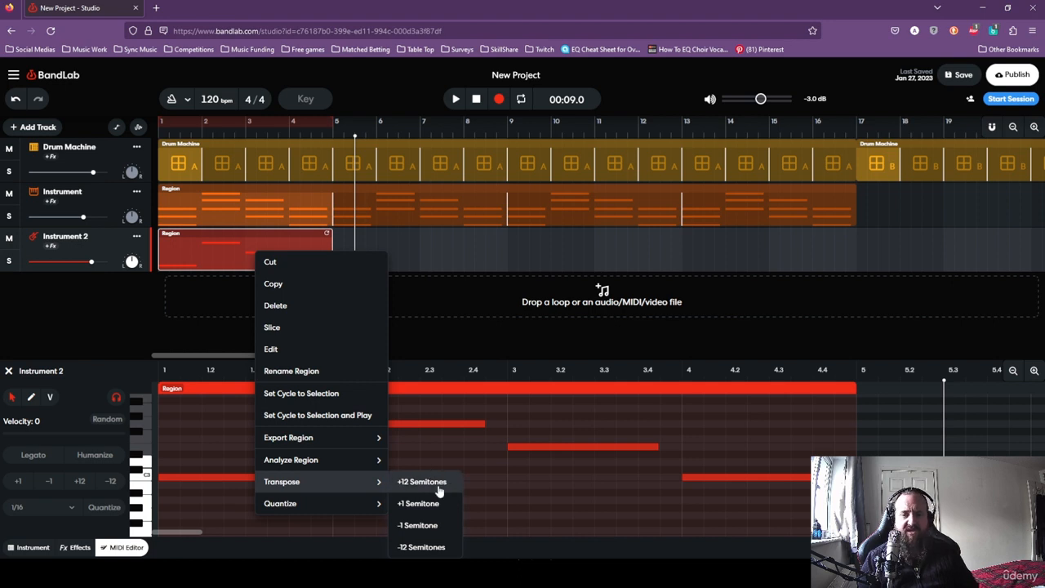
{"action": "left_click", "coordinate": [22, 551]}
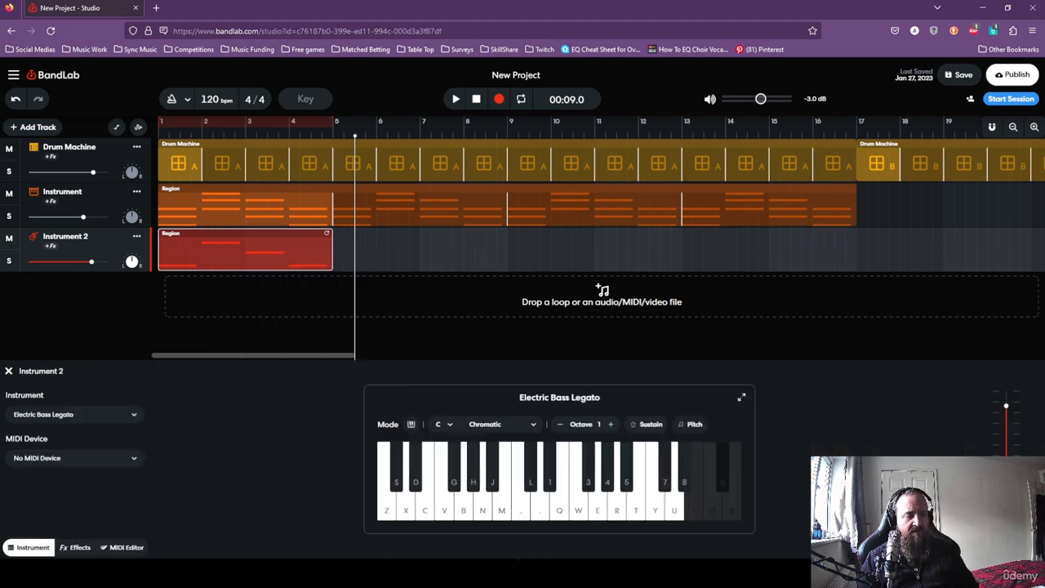
Try out low and high notes on the Electric Bass Legato keyboard, with pitch names shown on the keys.
{"action": "left_click", "coordinate": [521, 513]}
{"action": "left_click", "coordinate": [388, 511]}
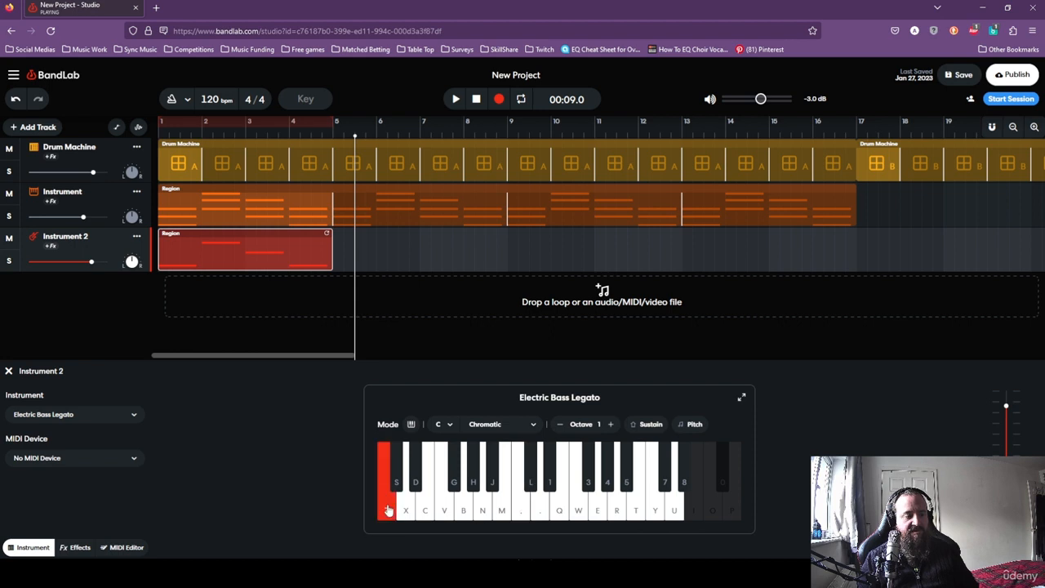
{"action": "left_click", "coordinate": [618, 510]}
{"action": "left_click", "coordinate": [483, 511]}
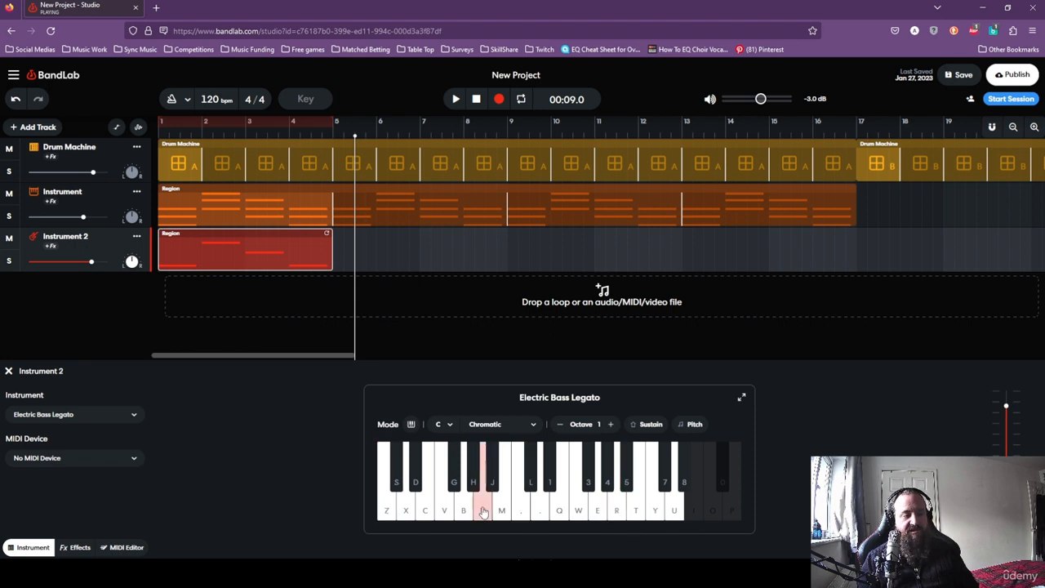
{"action": "left_click", "coordinate": [693, 424]}
{"action": "left_click", "coordinate": [635, 513]}
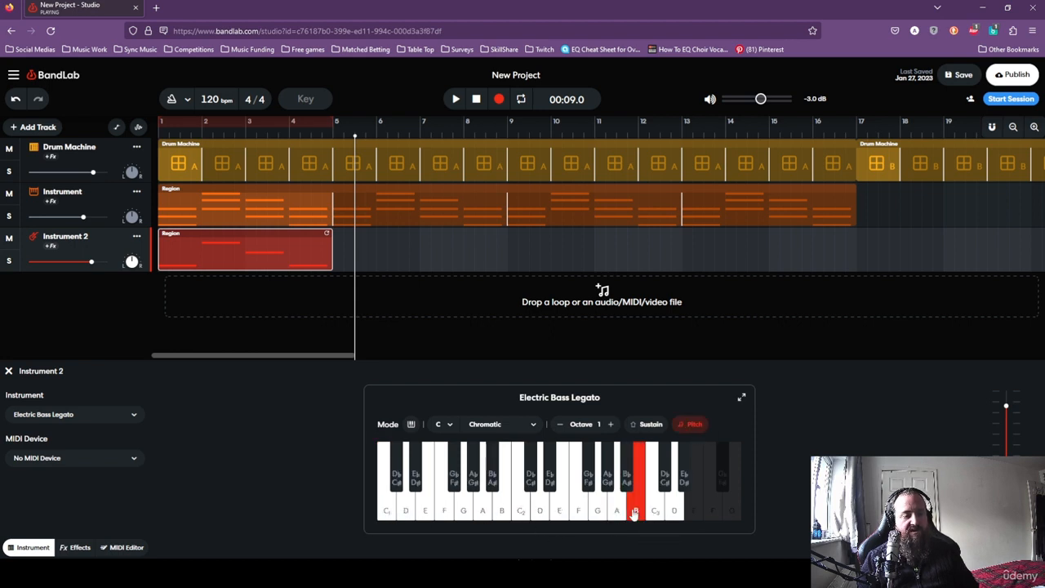
{"action": "left_click", "coordinate": [501, 512]}
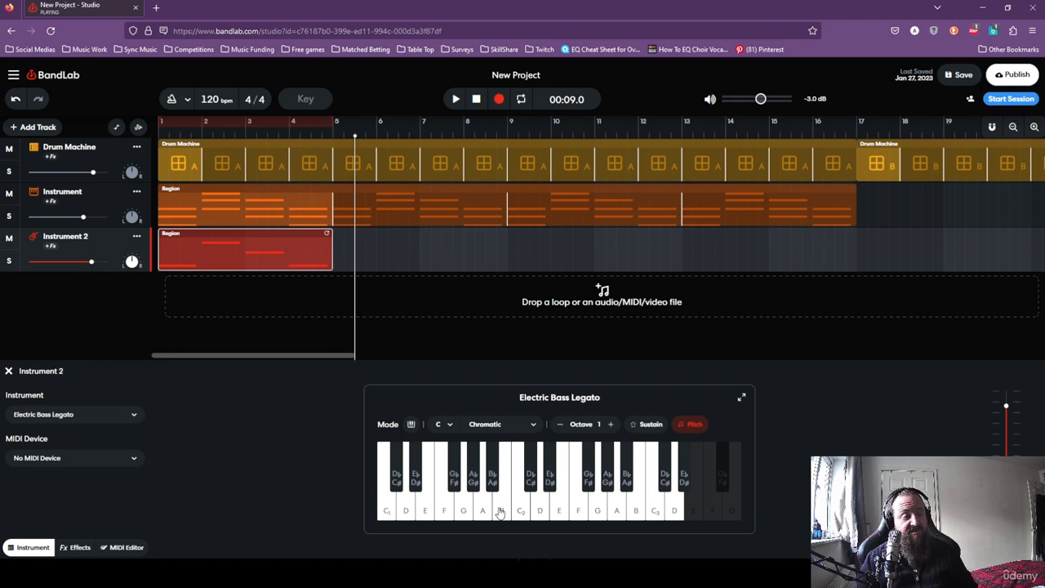
{"action": "mouse_move", "coordinate": [522, 507]}
{"action": "left_mouse_down"}
{"action": "mouse_move", "coordinate": [506, 513]}
{"action": "mouse_move", "coordinate": [531, 483]}
{"action": "mouse_move", "coordinate": [508, 516]}
{"action": "mouse_move", "coordinate": [523, 511]}
{"action": "left_mouse_up"}
{"action": "left_click", "coordinate": [522, 510]}
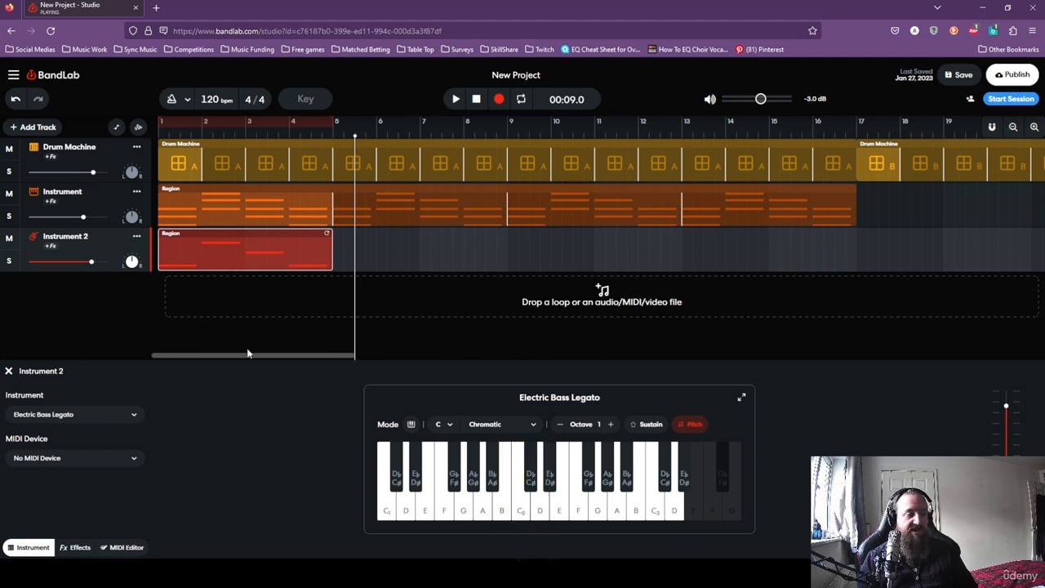
Display the root notes of the Instrument 2 region in the MIDI editor, and transpose the region by -12 semitones.
{"action": "right_click", "coordinate": [239, 254]}
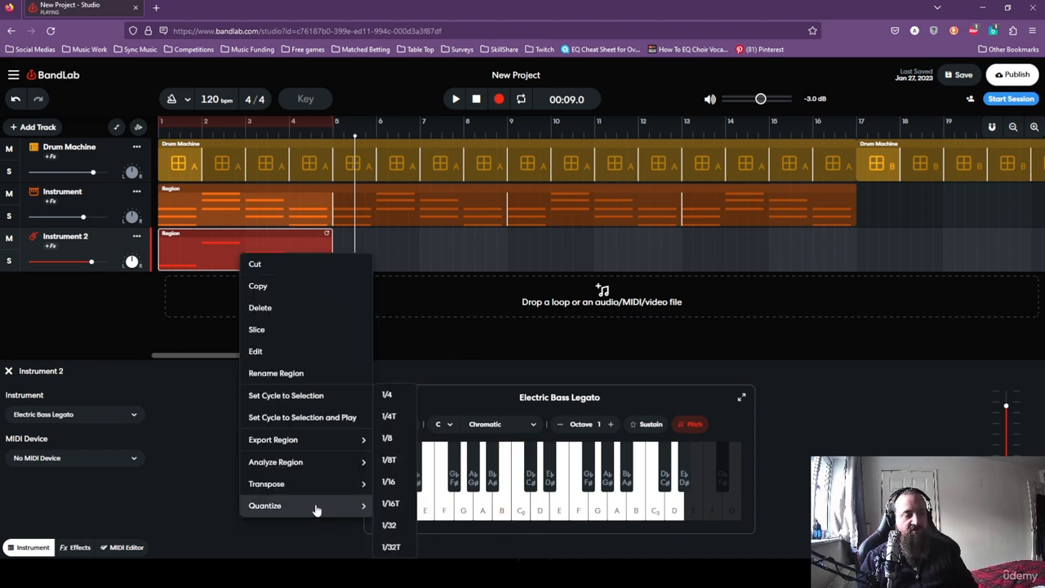
{"action": "left_click", "coordinate": [407, 239]}
{"action": "left_click", "coordinate": [122, 547]}
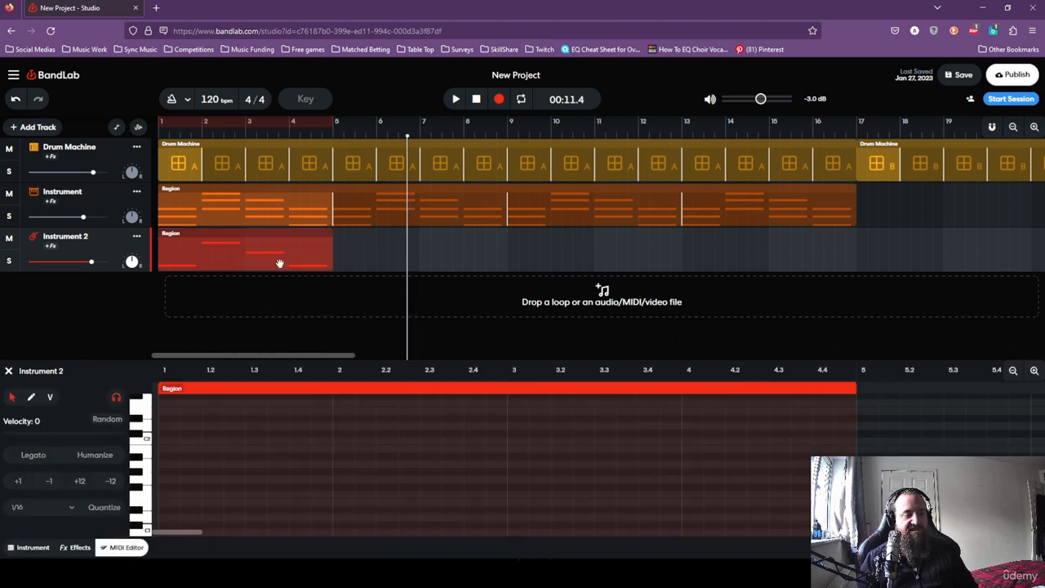
{"action": "scroll", "coordinate": [226, 488], "scroll_direction": "up", "scroll_amount": 5}
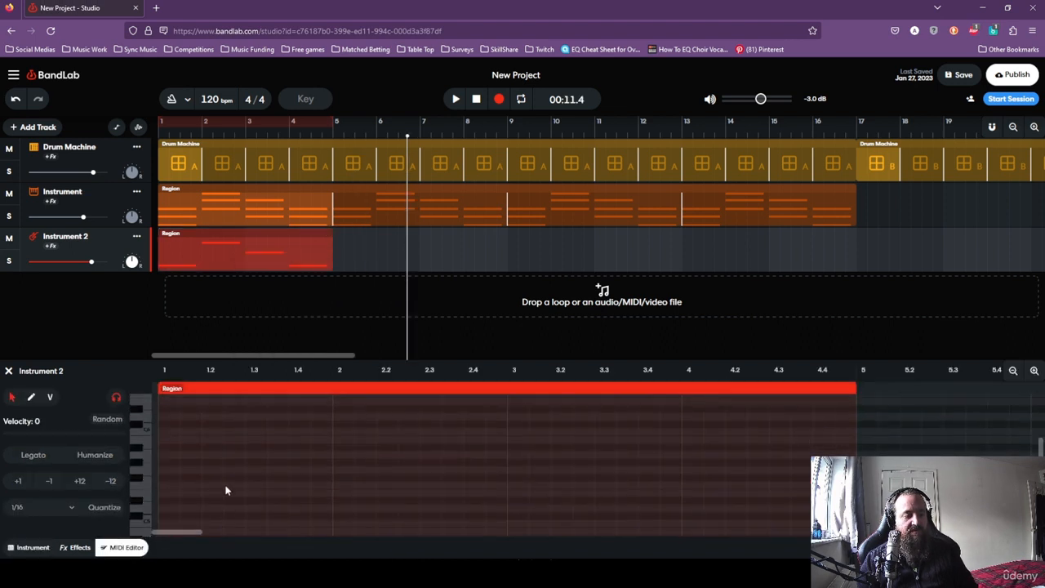
{"action": "scroll", "coordinate": [228, 487], "scroll_direction": "down", "scroll_amount": 3}
{"action": "scroll", "coordinate": [227, 487], "scroll_direction": "up", "scroll_amount": 3}
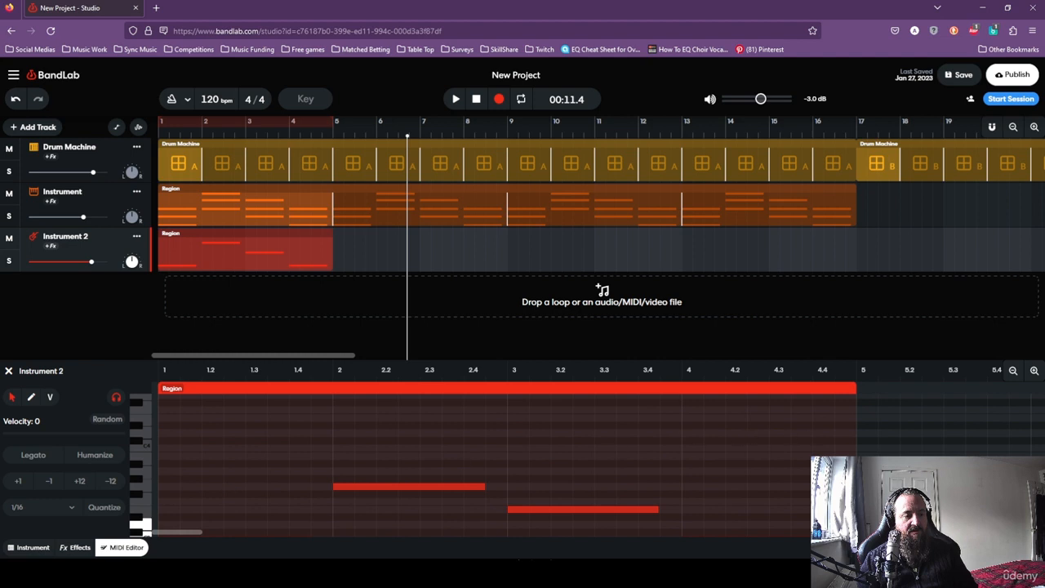
{"action": "scroll", "coordinate": [227, 487], "scroll_direction": "down", "scroll_amount": 3}
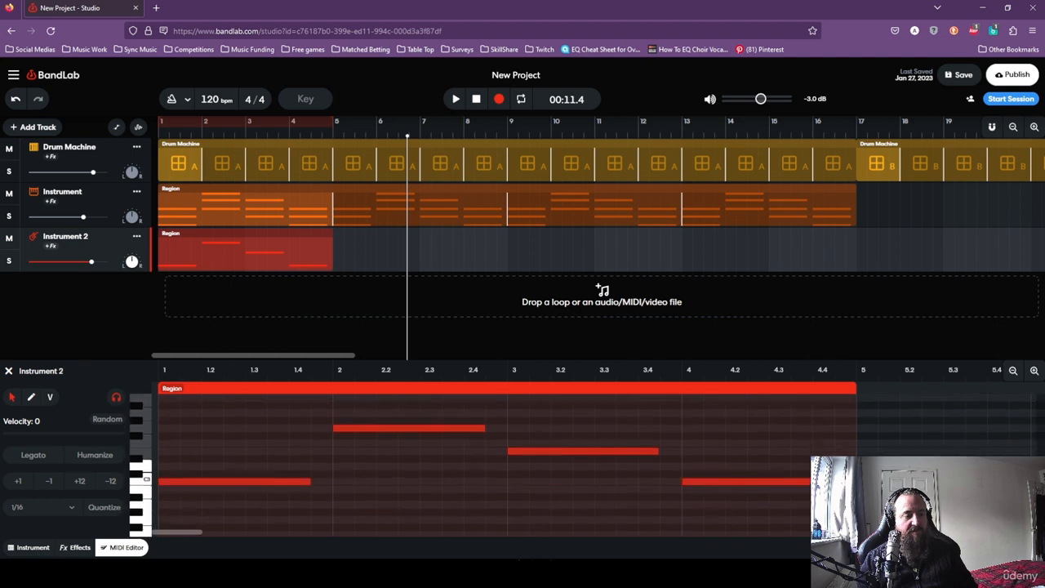
{"action": "right_click", "coordinate": [248, 258]}
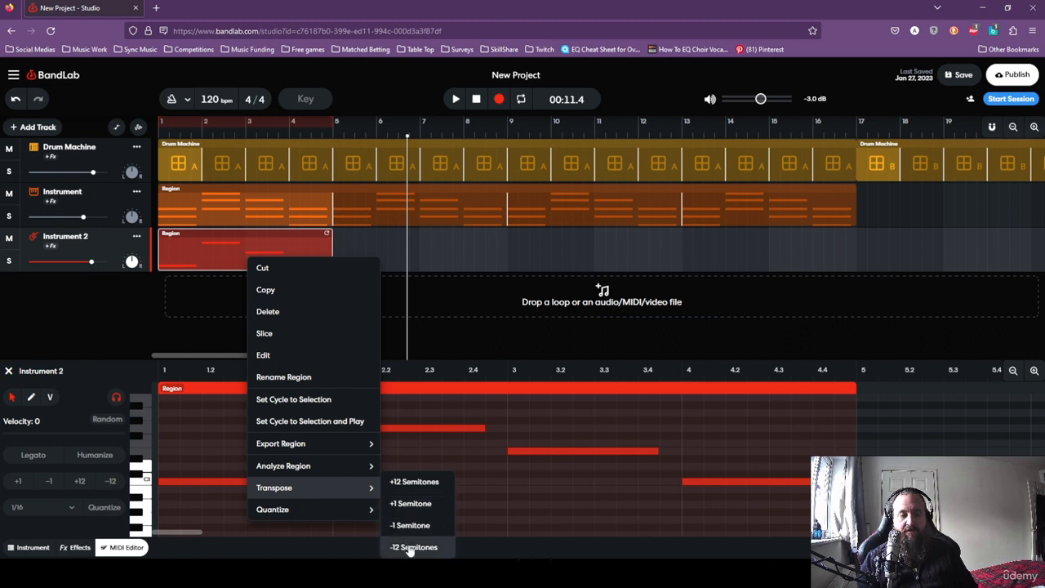
{"action": "left_click", "coordinate": [411, 547]}
{"action": "scroll", "coordinate": [319, 482], "scroll_direction": "down", "scroll_amount": 3}
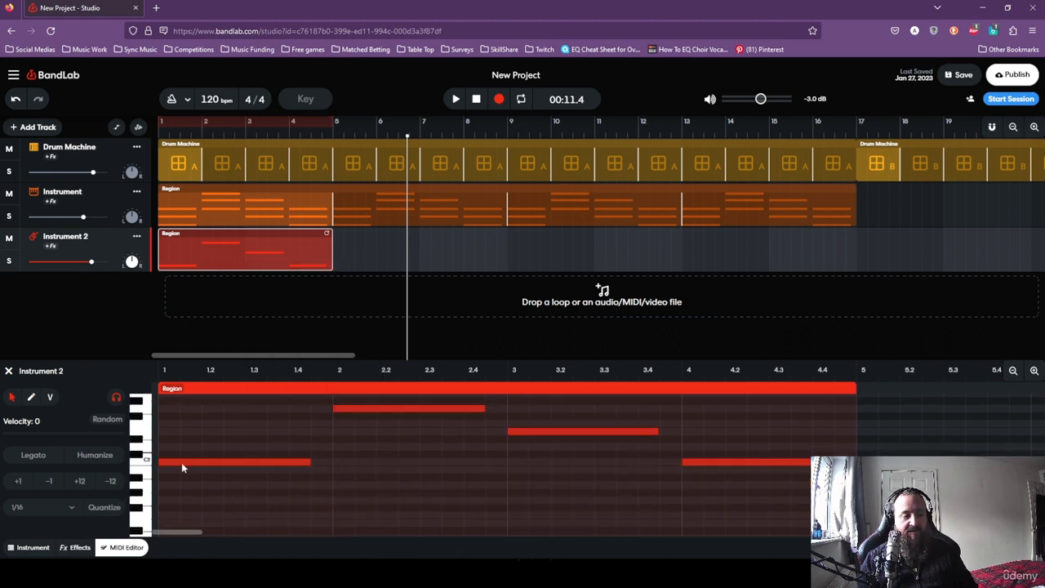
Solo the Instrument 2 track and listen to its bass notes from the start of the project.
{"action": "left_click", "coordinate": [9, 261]}
{"action": "left_click", "coordinate": [476, 101]}
{"action": "left_click", "coordinate": [456, 100]}
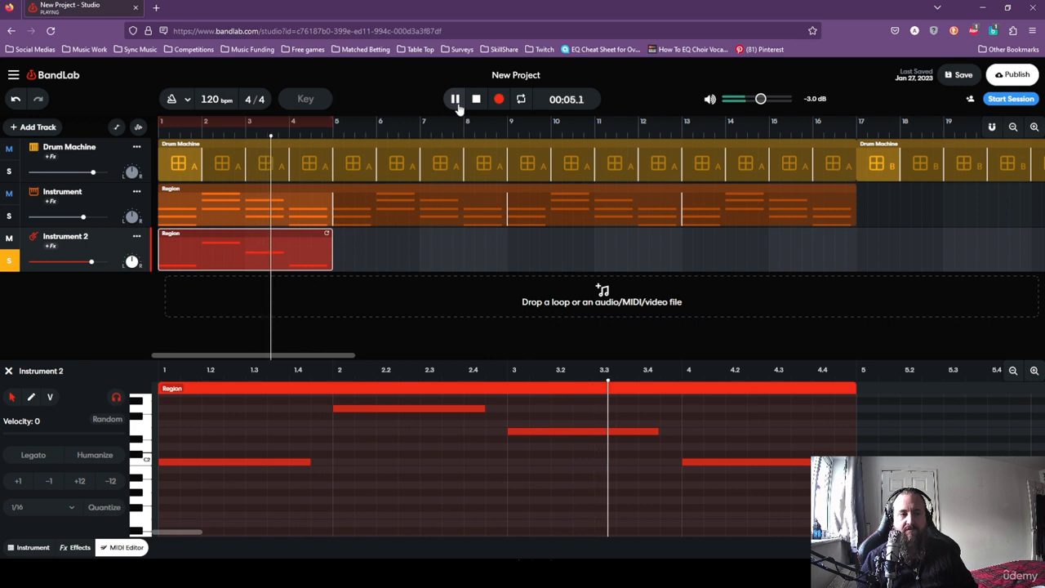
{"action": "left_click", "coordinate": [476, 99]}
{"action": "scroll", "coordinate": [393, 492], "scroll_direction": "down", "scroll_amount": 2}
{"action": "scroll", "coordinate": [392, 485], "scroll_direction": "up", "scroll_amount": 3}
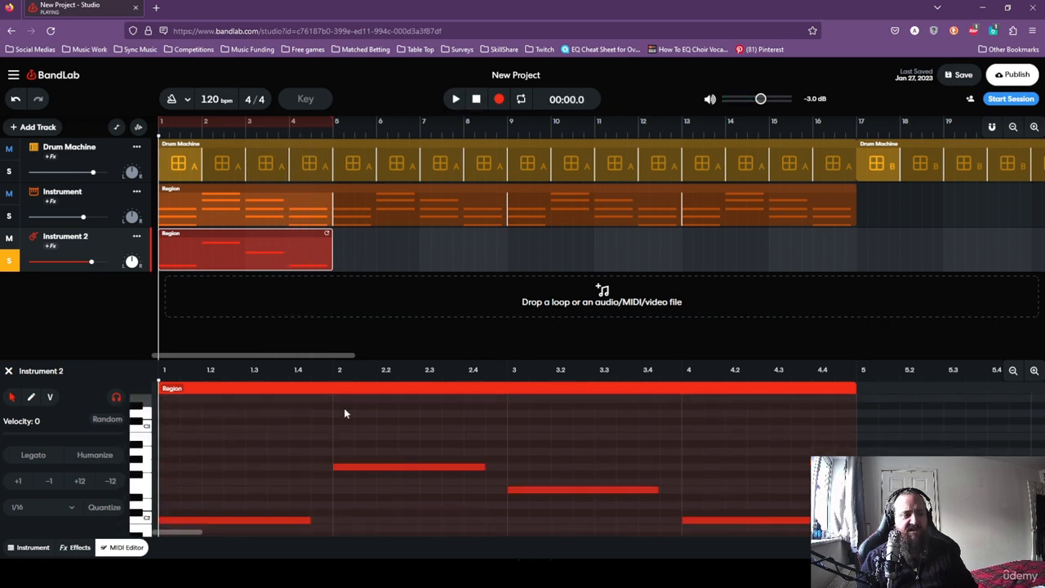
Transpose the Instrument 2 region down another 12 semitones and listen to the soloed bass.
{"action": "right_click", "coordinate": [238, 257]}
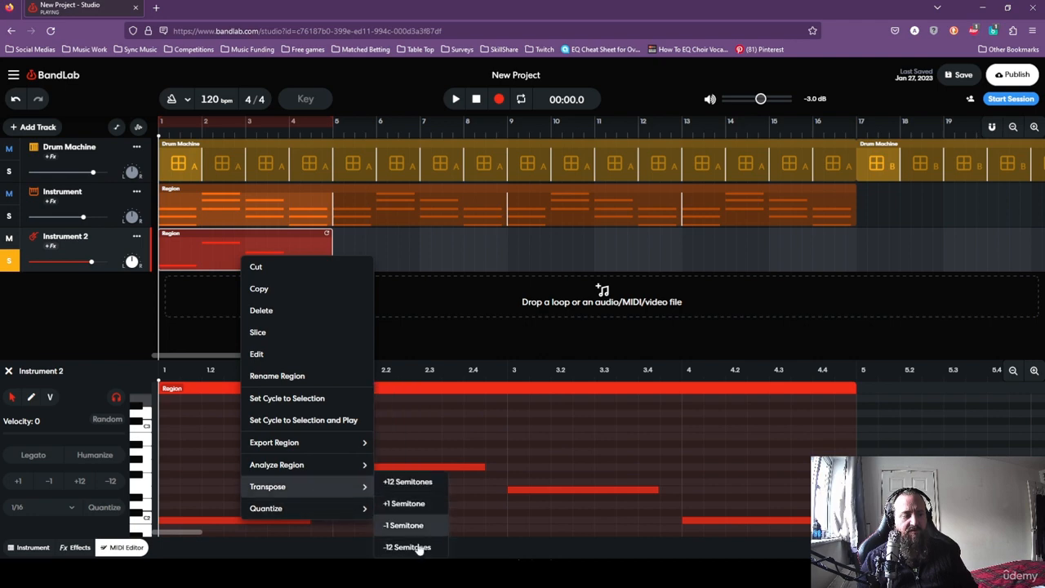
{"action": "left_click", "coordinate": [412, 549]}
{"action": "scroll", "coordinate": [364, 480], "scroll_direction": "down", "scroll_amount": 1}
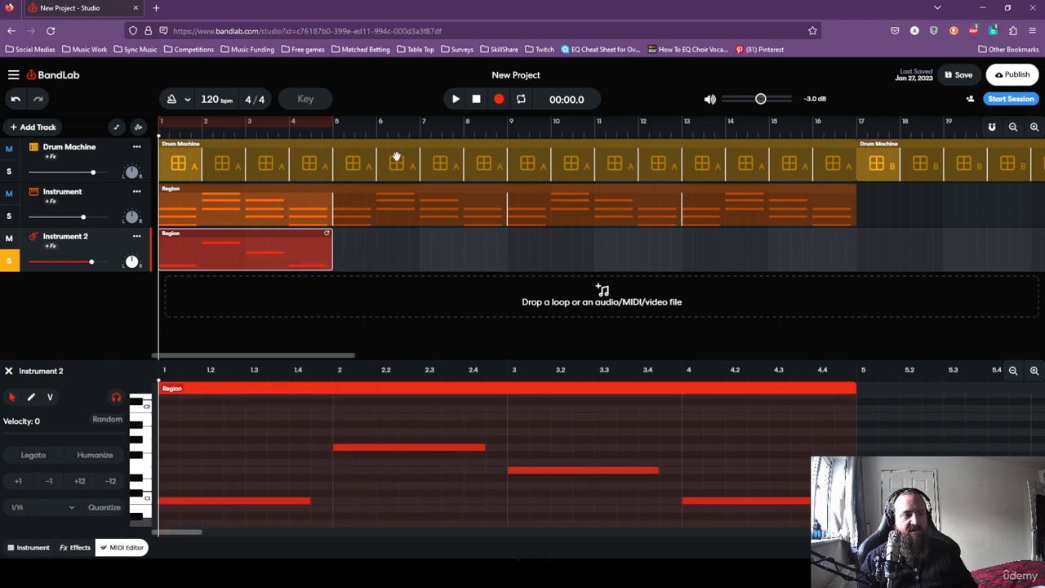
{"action": "left_click", "coordinate": [457, 100]}
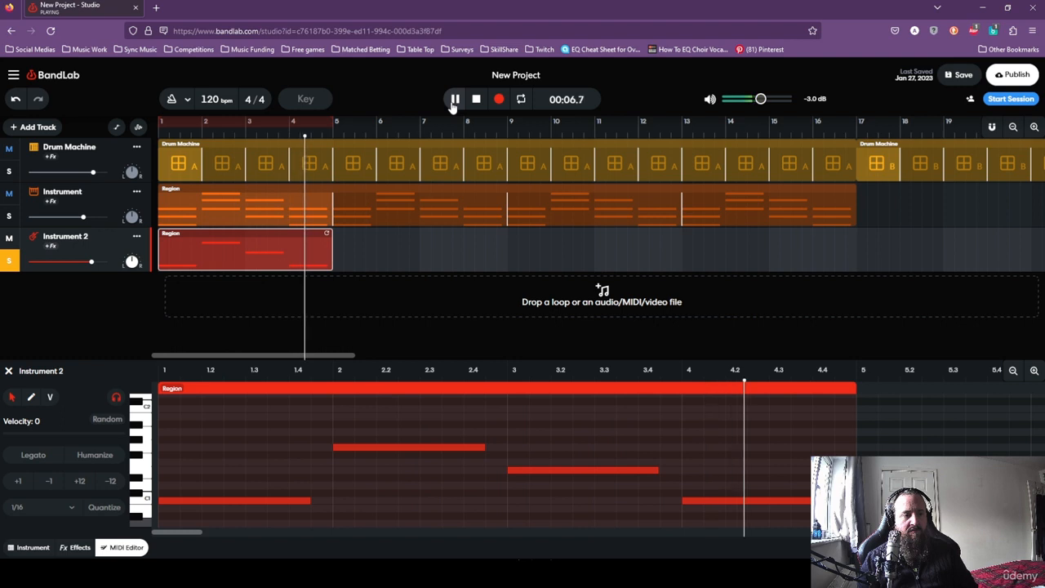
{"action": "left_click", "coordinate": [473, 101]}
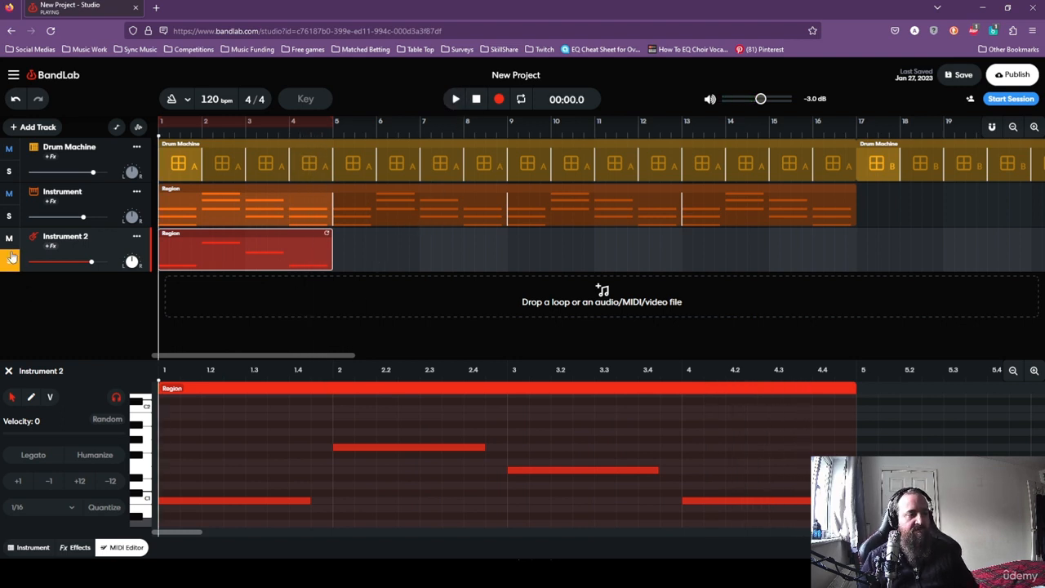
Unsolo the Instrument 2 track and listen to the bass together with the drums and chords.
{"action": "left_click", "coordinate": [11, 260]}
{"action": "left_click", "coordinate": [454, 99]}
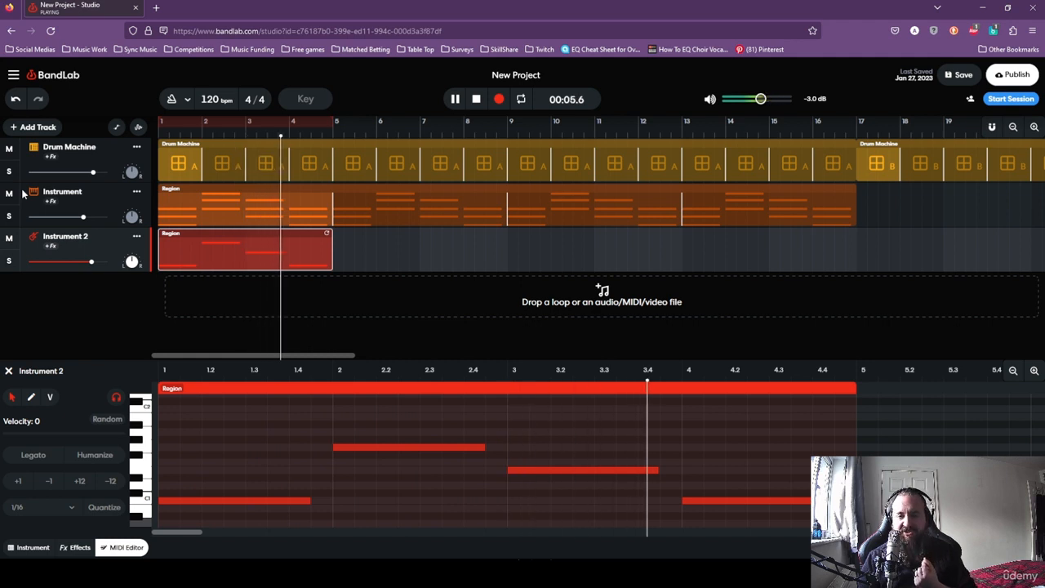
{"action": "left_click", "coordinate": [476, 99]}
Transpose the Instrument 2 region up 12 semitones and listen to it with the other tracks.
{"action": "right_click", "coordinate": [274, 244]}
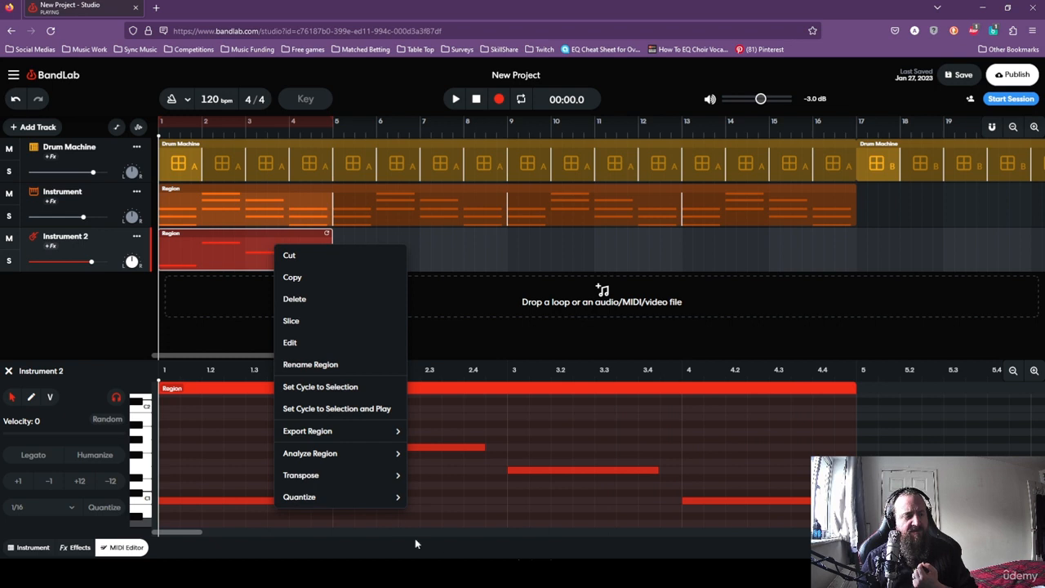
{"action": "mouse_move", "coordinate": [346, 477]}
{"action": "left_click", "coordinate": [433, 477]}
{"action": "left_click", "coordinate": [455, 99]}
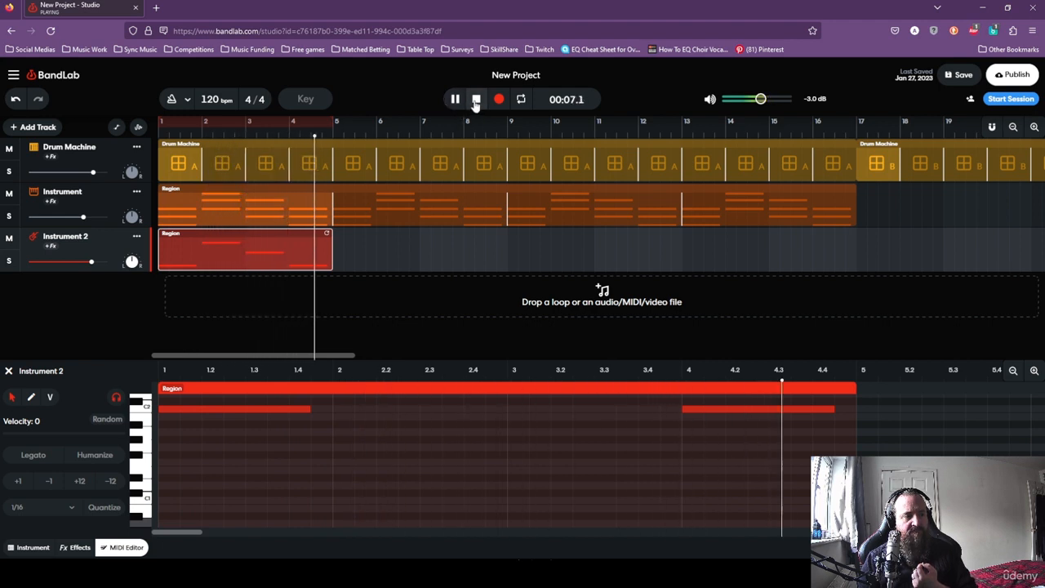
{"action": "left_click", "coordinate": [476, 102]}
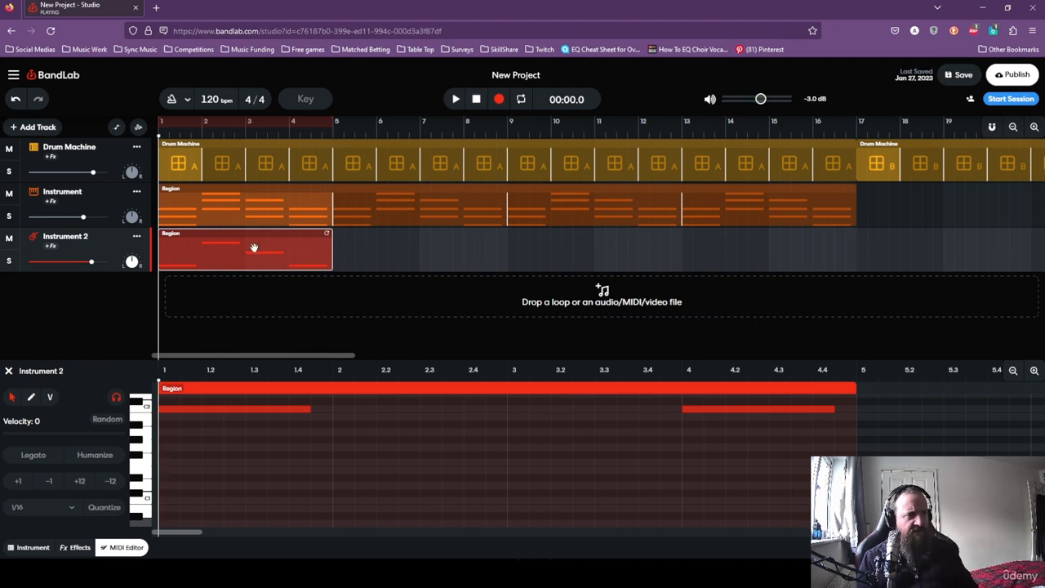
Transpose the Instrument 2 region back down 12 semitones and play all tracks from the start.
{"action": "right_click", "coordinate": [261, 248]}
{"action": "mouse_move", "coordinate": [384, 479]}
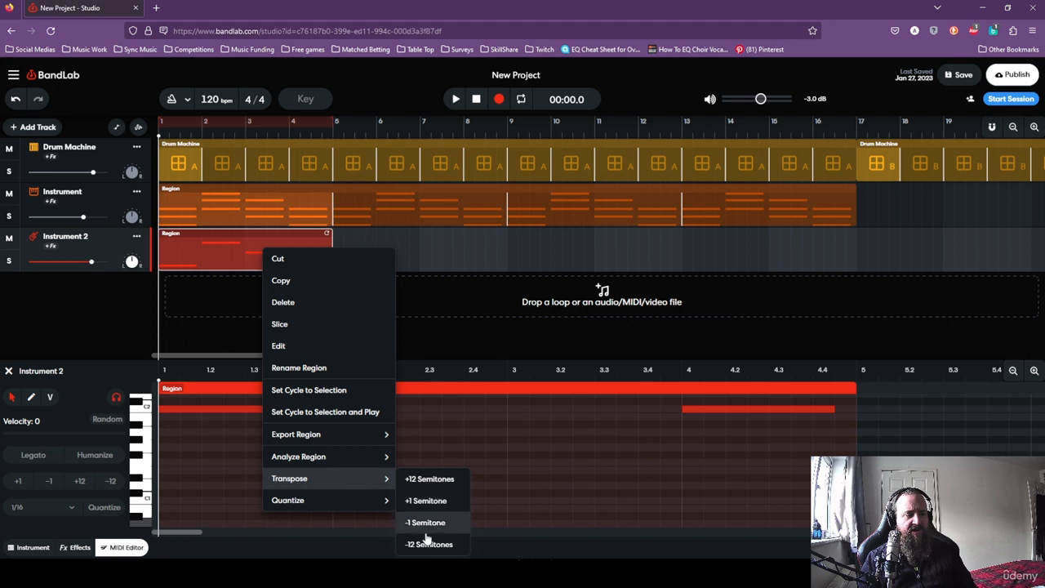
{"action": "left_click", "coordinate": [425, 541]}
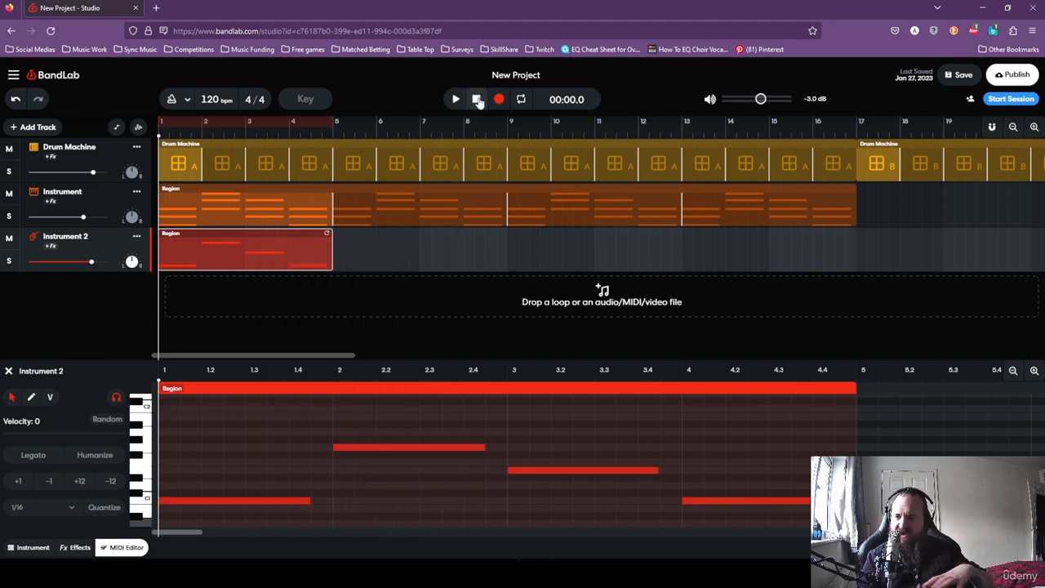
{"action": "left_click", "coordinate": [456, 100]}
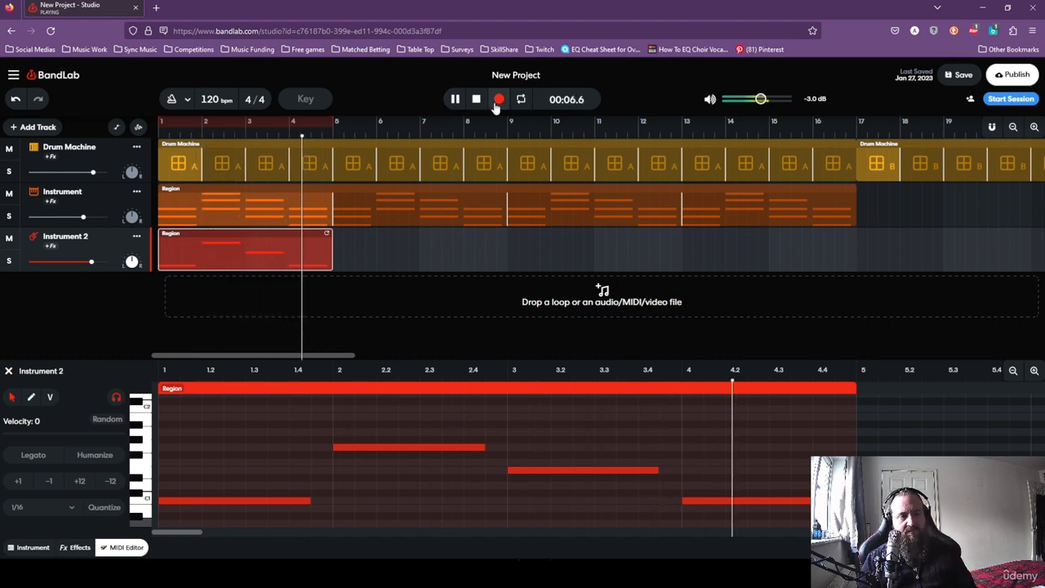
{"action": "left_click", "coordinate": [477, 105]}
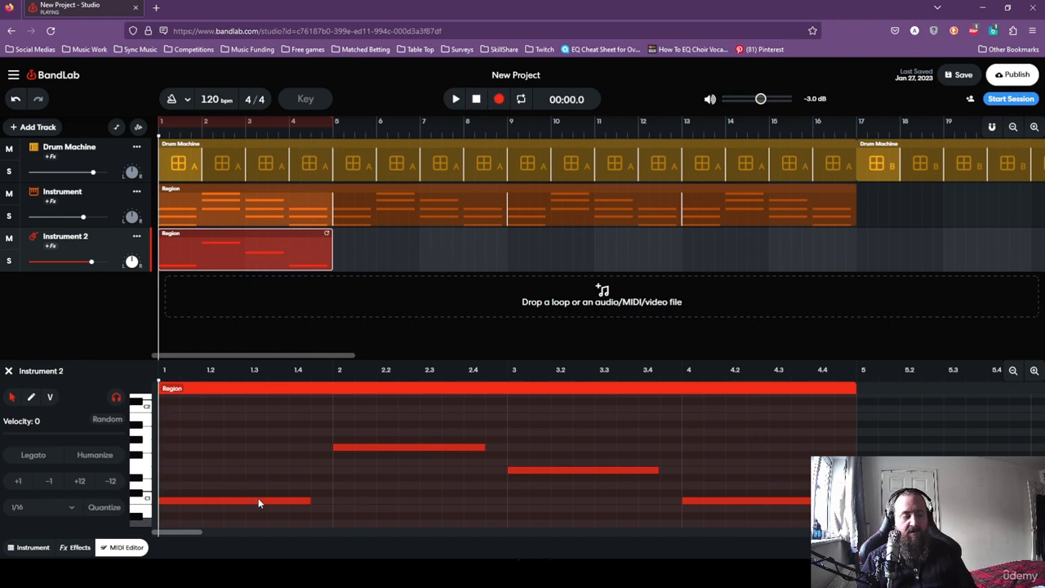
Transpose only the bass notes in bars 1 and 4 up 12 semitones, and listen to the four bars.
{"action": "left_click_drag", "start_coordinate": [255, 489], "coordinate": [752, 510]}
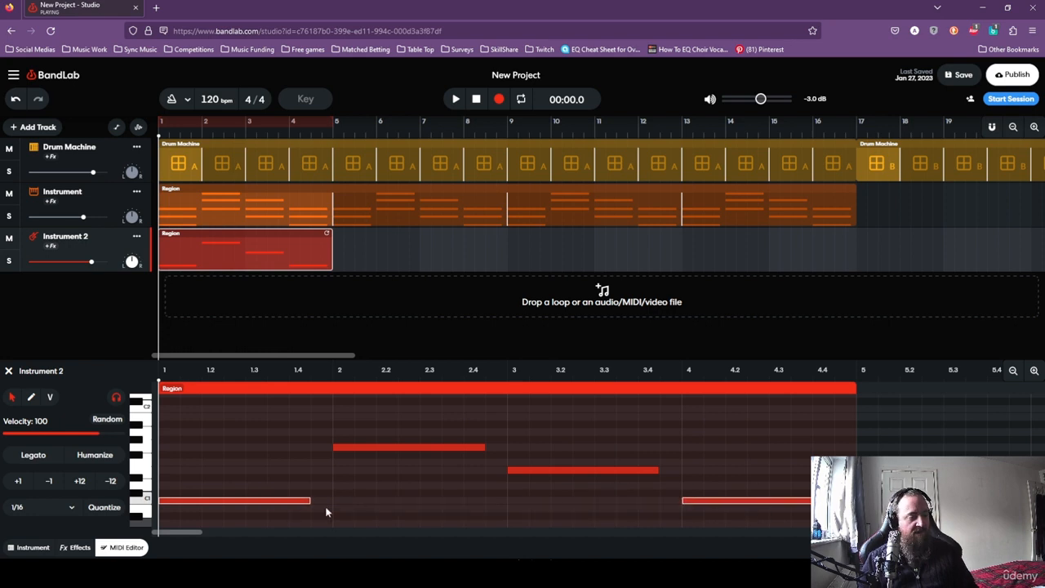
{"action": "right_click", "coordinate": [192, 500]}
{"action": "mouse_move", "coordinate": [269, 528]}
{"action": "left_click", "coordinate": [359, 480]}
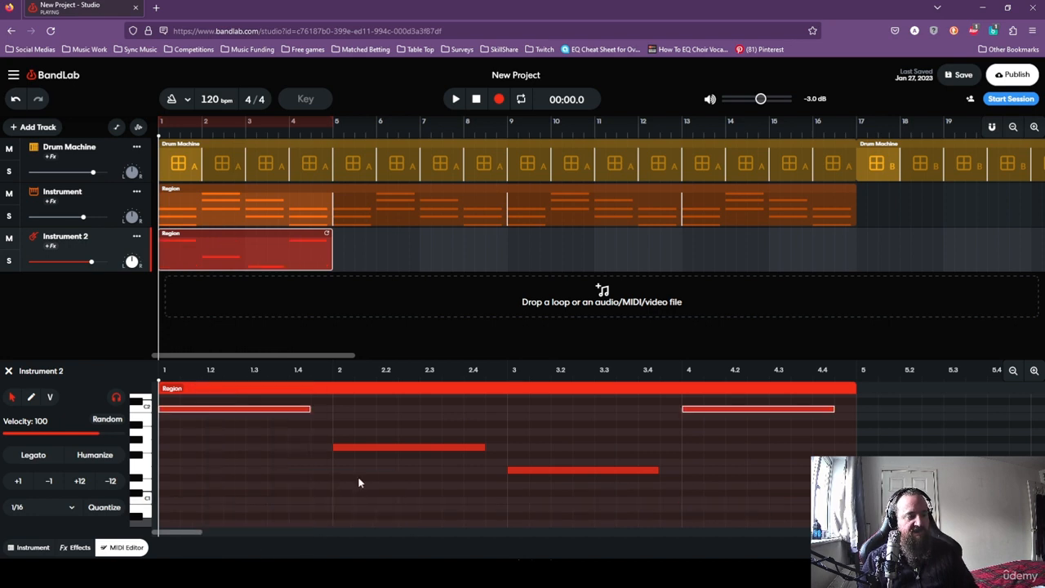
{"action": "left_click", "coordinate": [455, 99]}
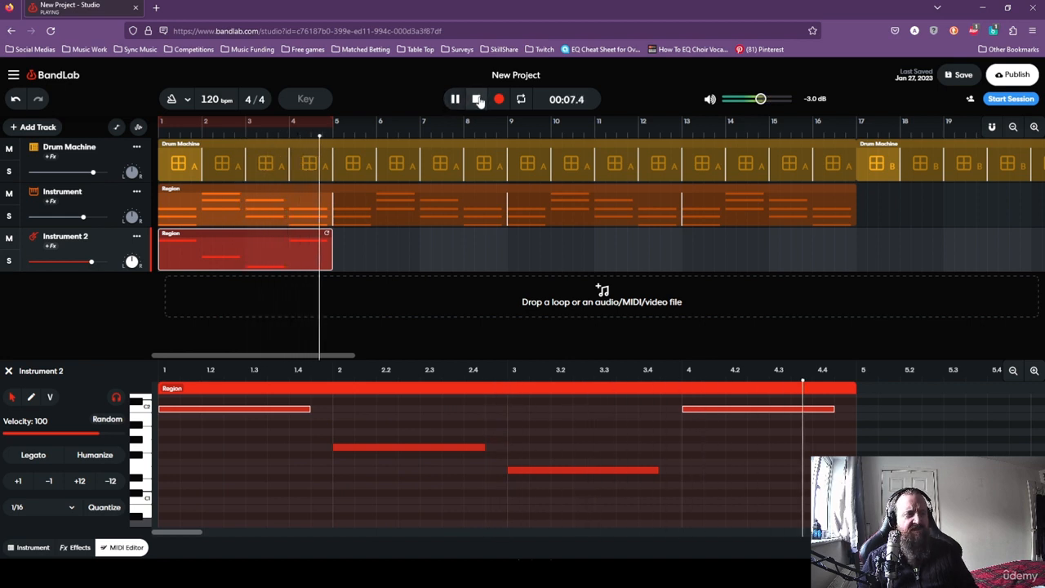
{"action": "left_click", "coordinate": [477, 99]}
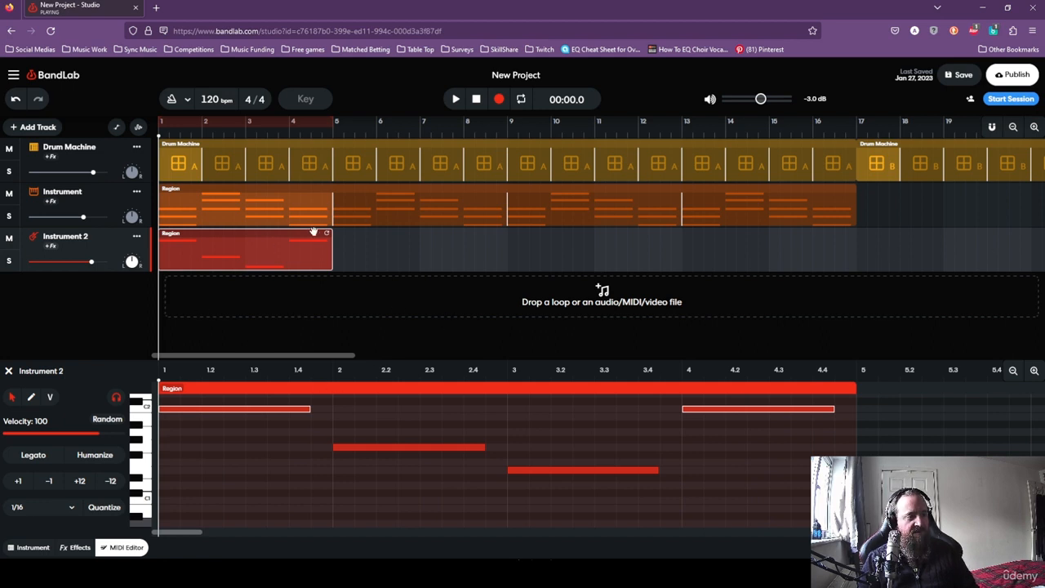
Loop the Instrument 2 region up to the start of bar 17, matching the chords, and play the whole arrangement.
{"action": "left_click_drag", "start_coordinate": [329, 233], "coordinate": [852, 254]}
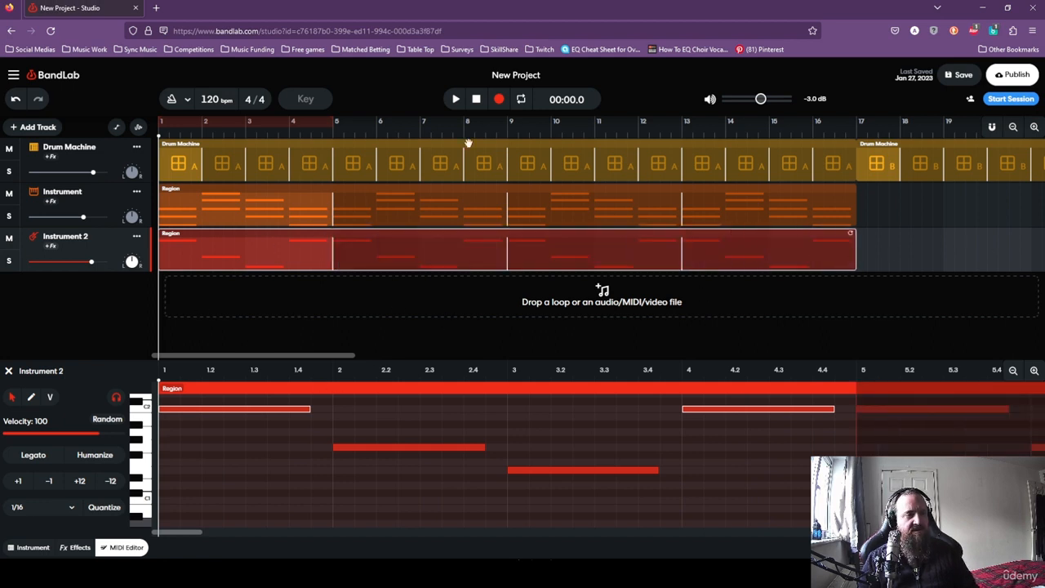
{"action": "left_click", "coordinate": [456, 99]}
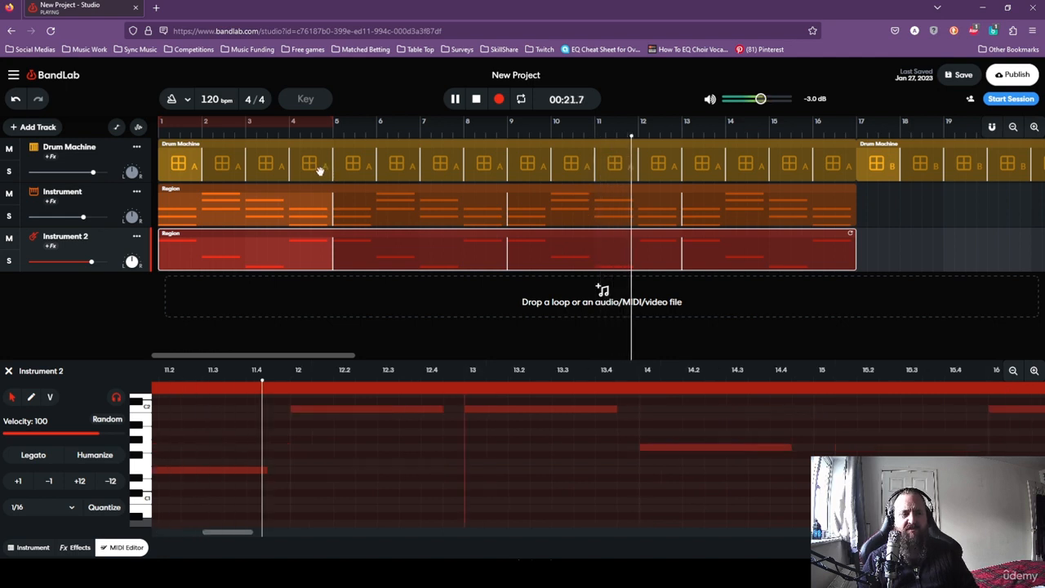
{"action": "left_click", "coordinate": [478, 98]}
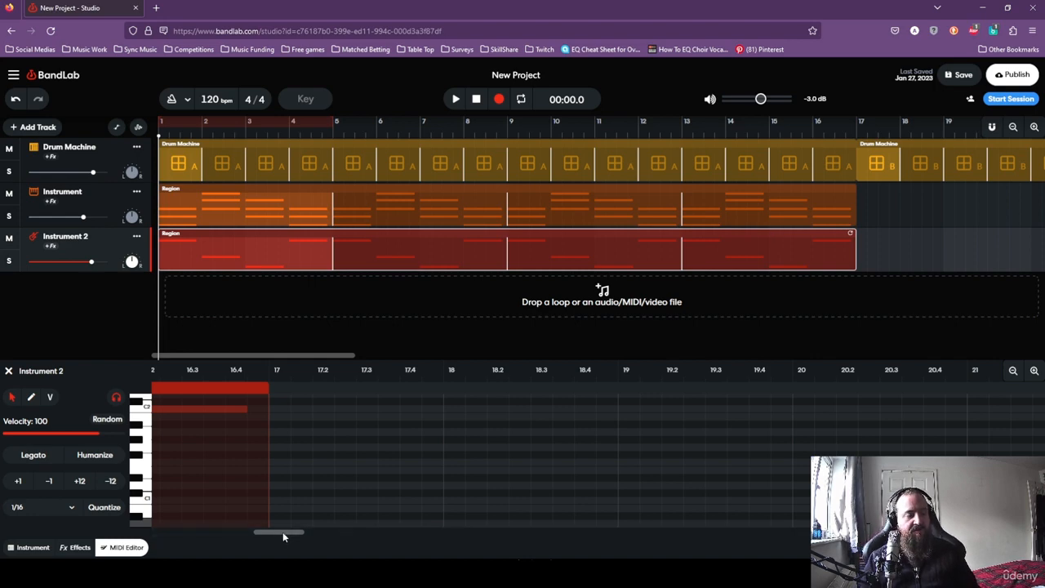
Reselect the Instrument 2 region and show its bass notes from bar 1 in the MIDI editor.
{"action": "left_click_drag", "start_coordinate": [282, 532], "coordinate": [206, 532]}
{"action": "left_click", "coordinate": [243, 214]}
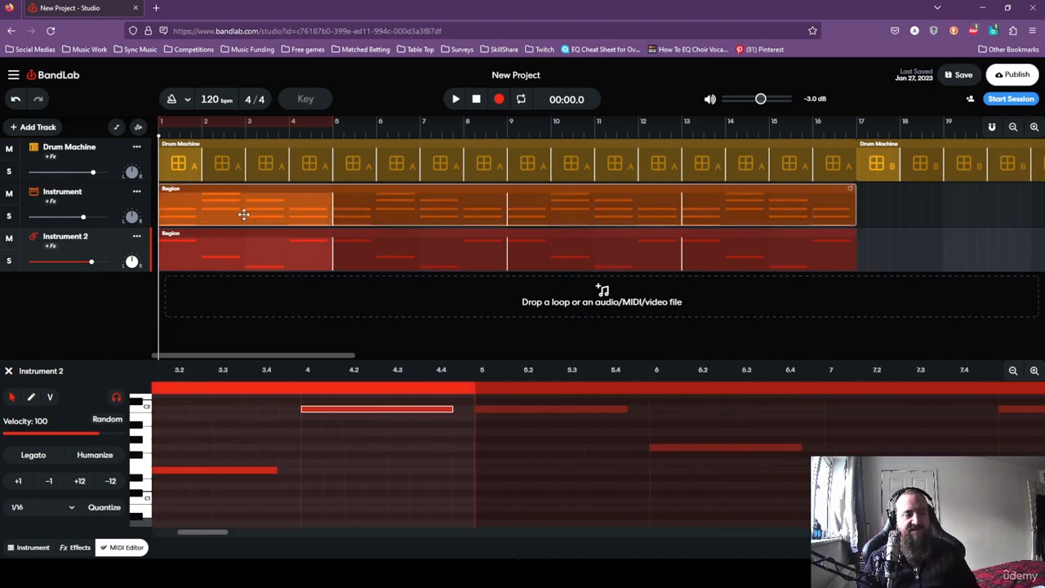
{"action": "left_click", "coordinate": [270, 265]}
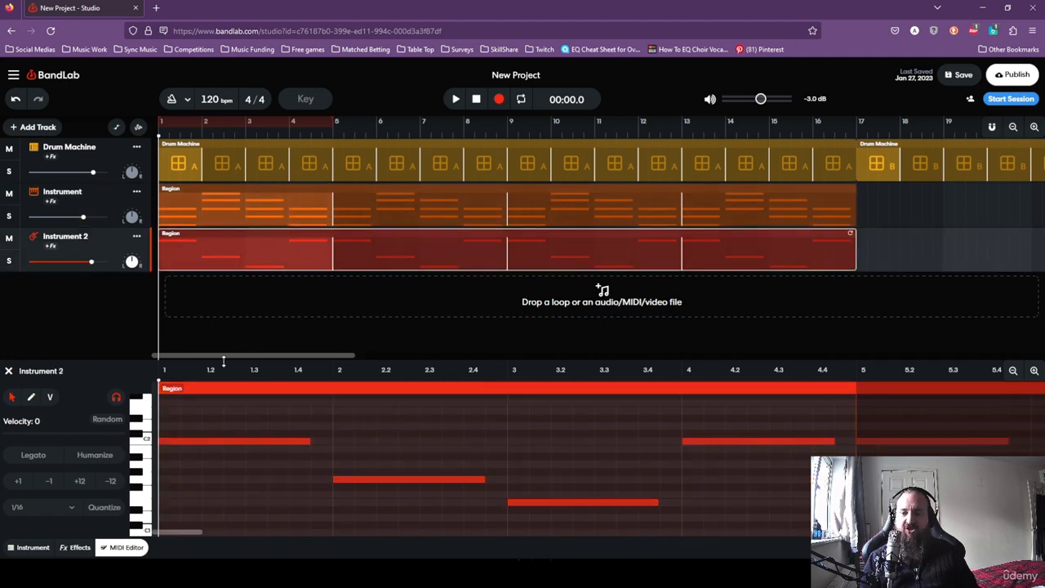
Look at the transpose options for the Instrument 2 region and its bass notes.
{"action": "right_click", "coordinate": [255, 267]}
{"action": "mouse_move", "coordinate": [324, 523]}
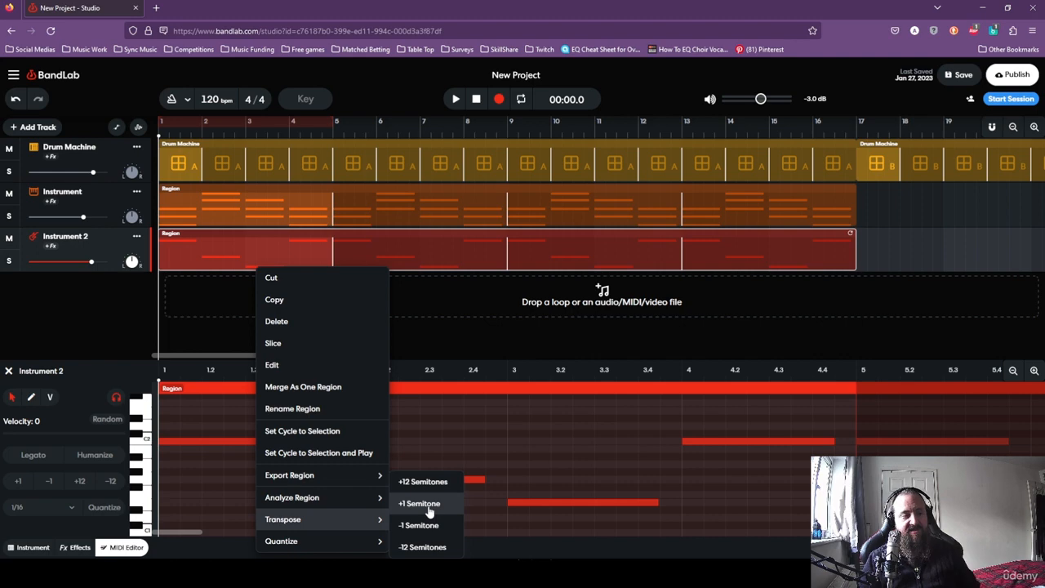
{"action": "left_click", "coordinate": [292, 255]}
{"action": "scroll", "coordinate": [287, 411], "scroll_direction": "down", "scroll_amount": 2}
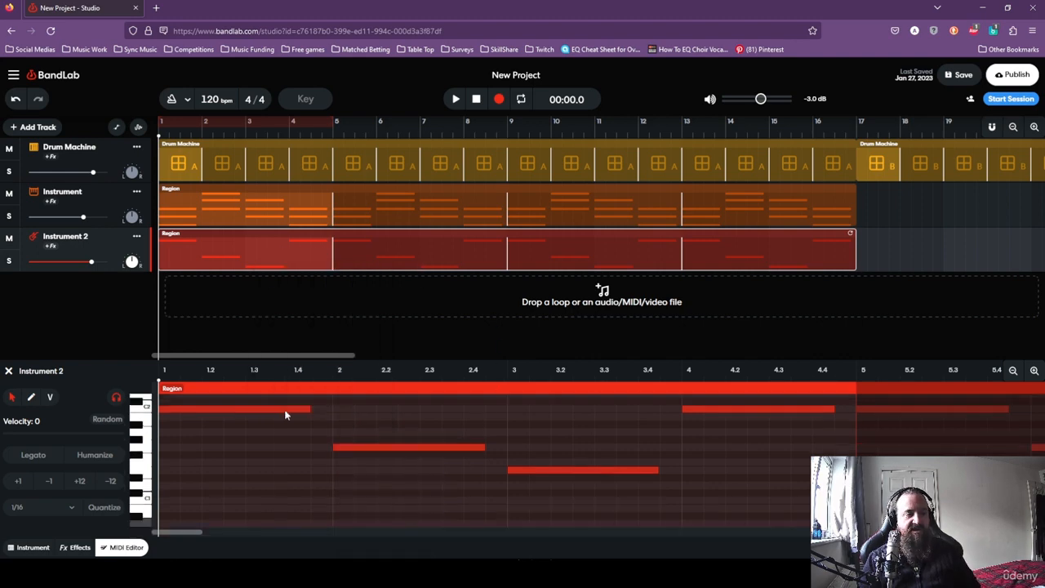
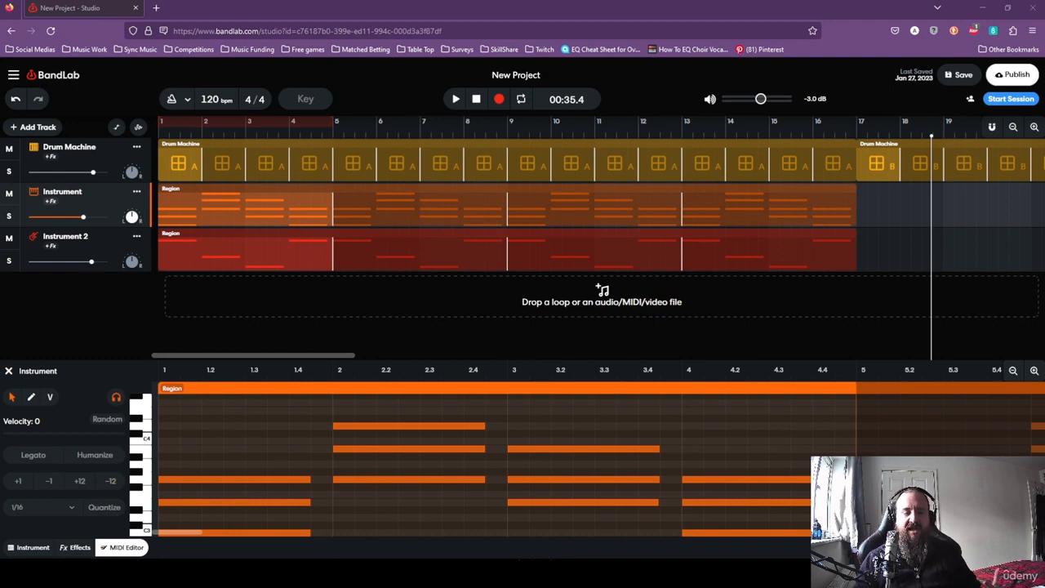
Check where the drum track ends compared with the chord and bass regions.
{"action": "left_click_drag", "start_coordinate": [279, 354], "coordinate": [777, 354]}
{"action": "left_click", "coordinate": [806, 134]}
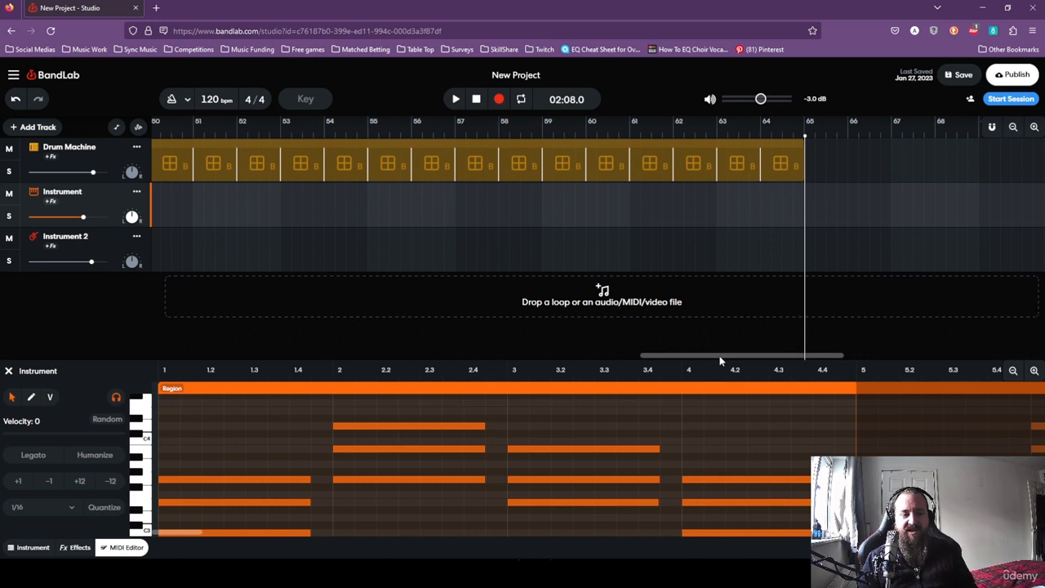
{"action": "left_click_drag", "start_coordinate": [715, 357], "coordinate": [255, 360]}
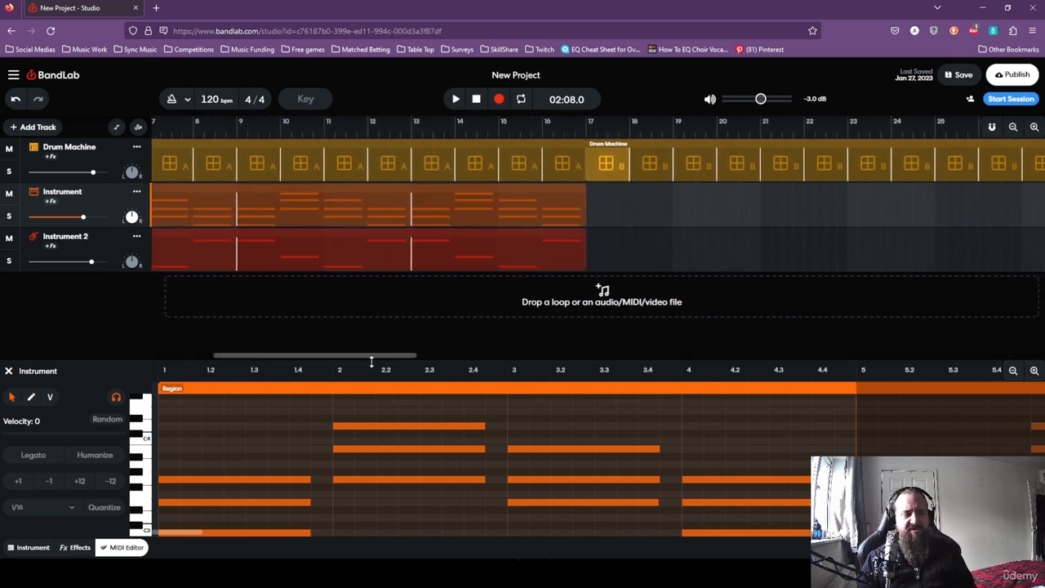
{"action": "left_click_drag", "start_coordinate": [353, 360], "coordinate": [294, 362]}
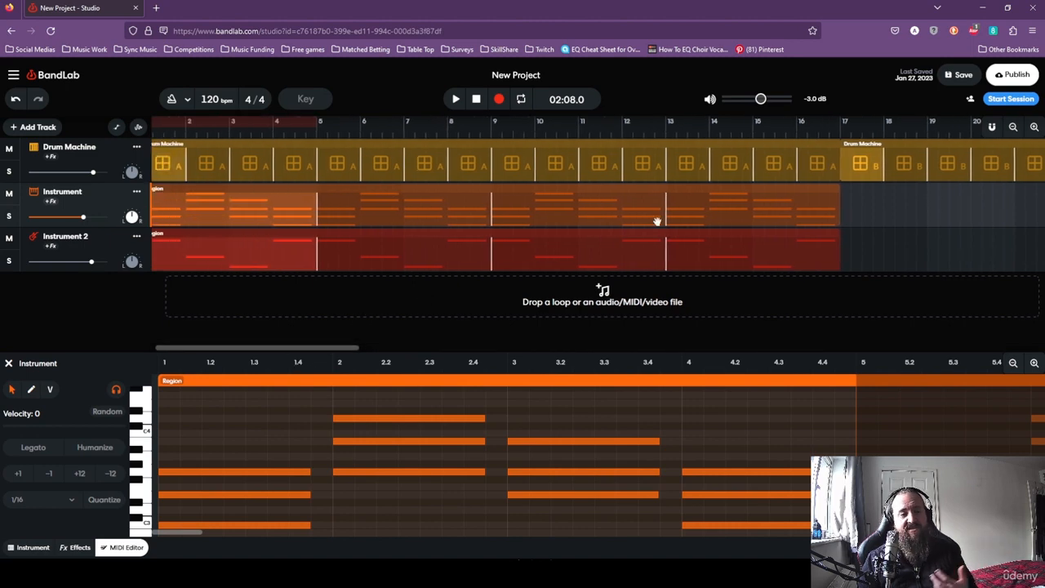
Copy the looped Instrument and Instrument 2 regions together and paste them onto their own tracks at bar 33.
{"action": "left_click_drag", "start_coordinate": [866, 224], "coordinate": [612, 251]}
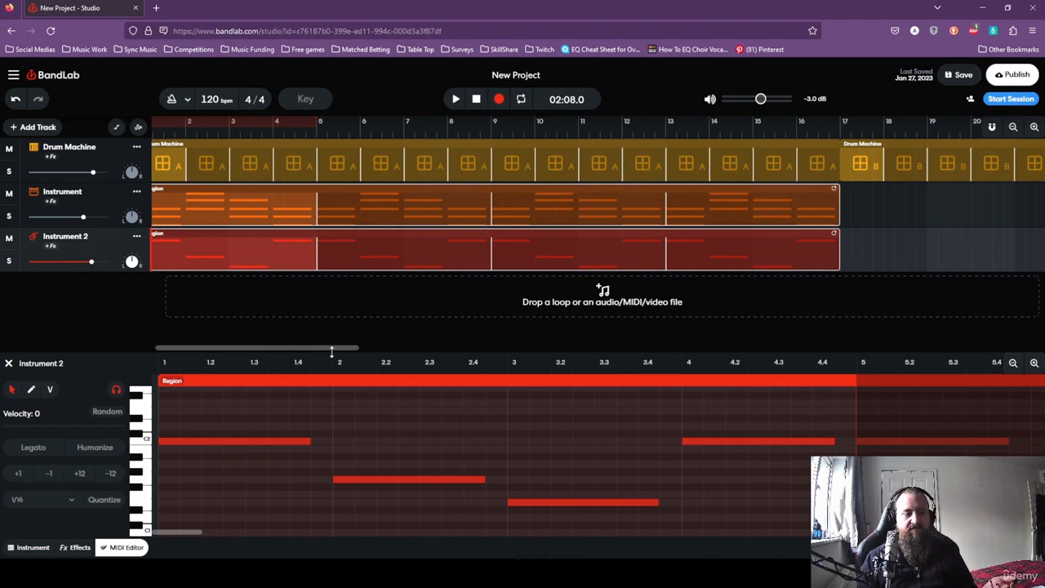
{"action": "scroll", "coordinate": [280, 353], "scroll_direction": "left", "scroll_amount": 1}
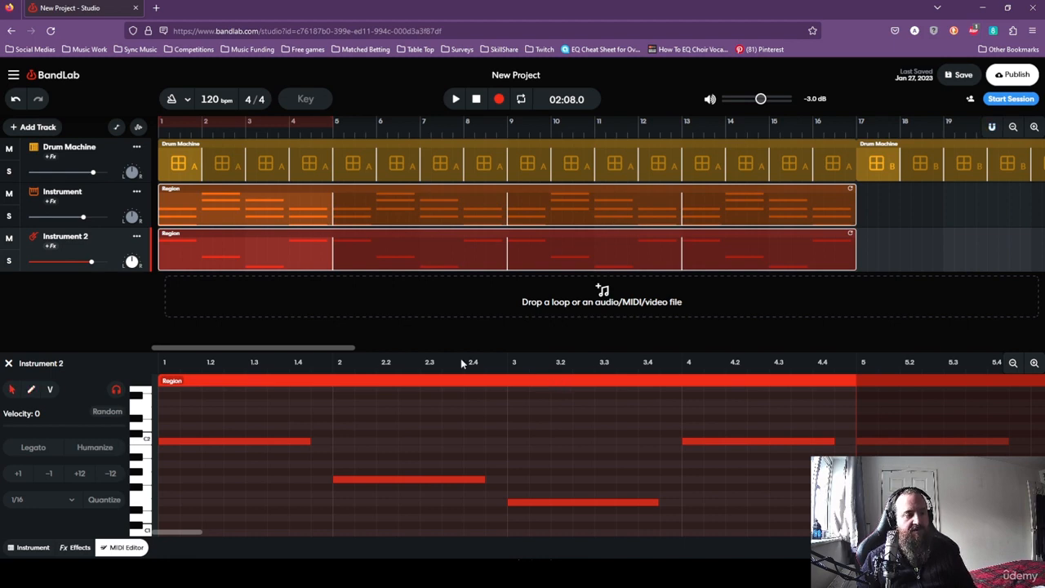
{"action": "left_click_drag", "start_coordinate": [332, 349], "coordinate": [545, 352]}
{"action": "mouse_move", "coordinate": [625, 137]}
{"action": "left_mouse_down"}
{"action": "mouse_move", "coordinate": [665, 137]}
{"action": "mouse_move", "coordinate": [594, 136]}
{"action": "mouse_move", "coordinate": [625, 135]}
{"action": "left_mouse_up"}
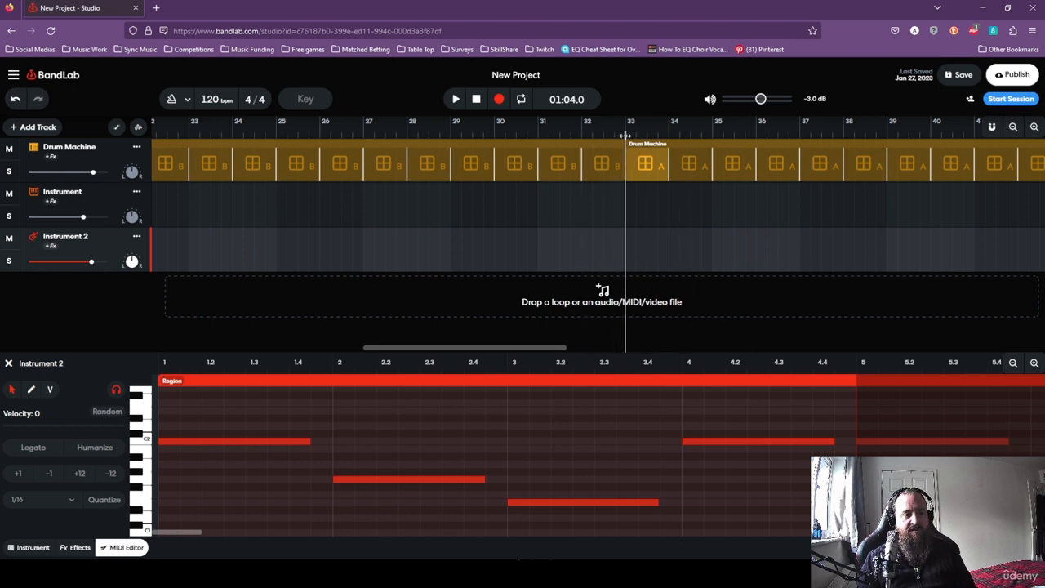
{"action": "left_click", "coordinate": [455, 188]}
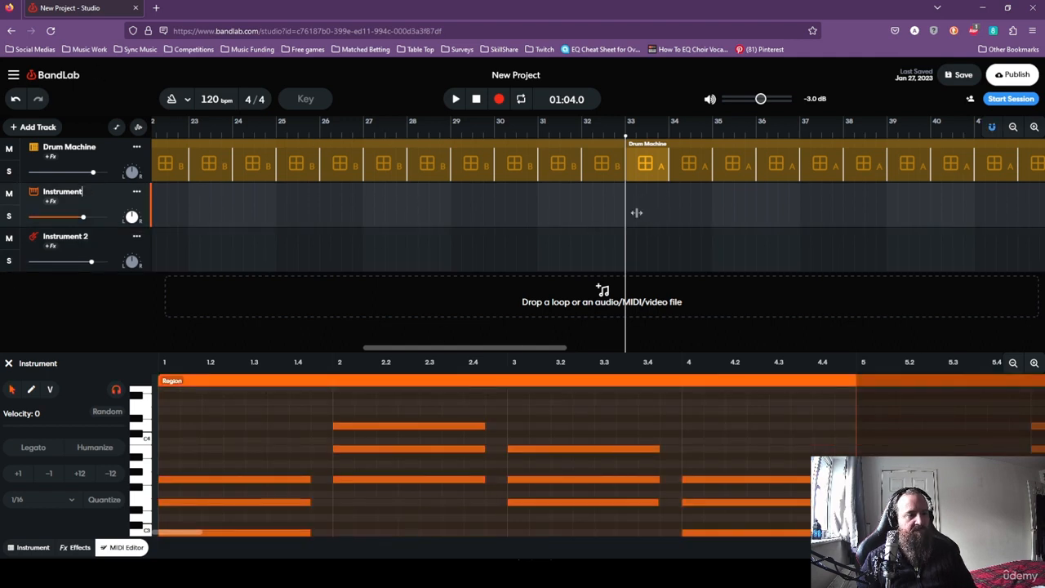
{"action": "right_click", "coordinate": [637, 205]}
{"action": "left_click", "coordinate": [671, 210]}
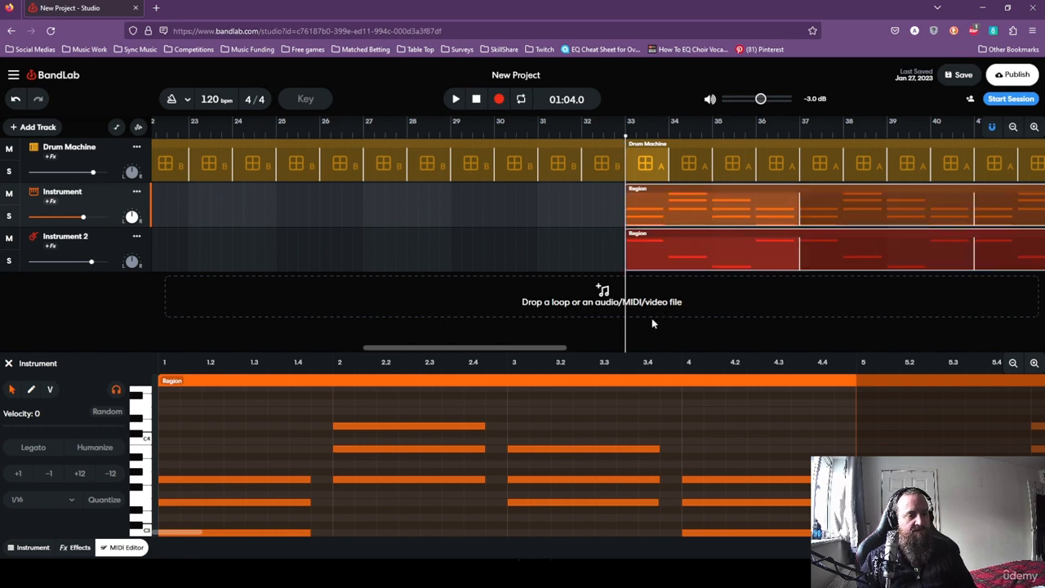
Play briefly from bar 33 and check the pasted regions' position against the drum sections in the whole arrangement.
{"action": "key", "text": "space"}
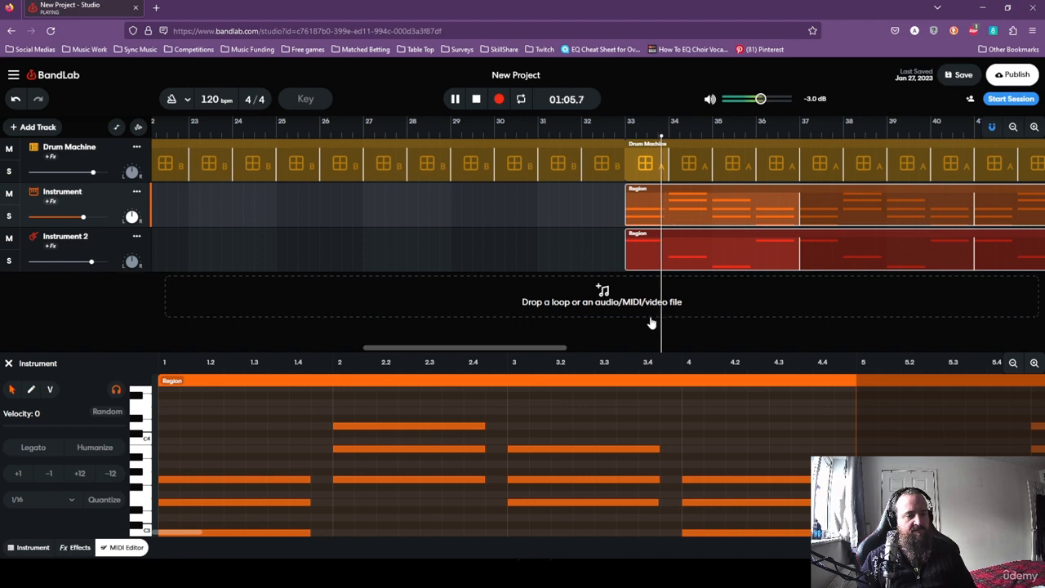
{"action": "key", "text": "space"}
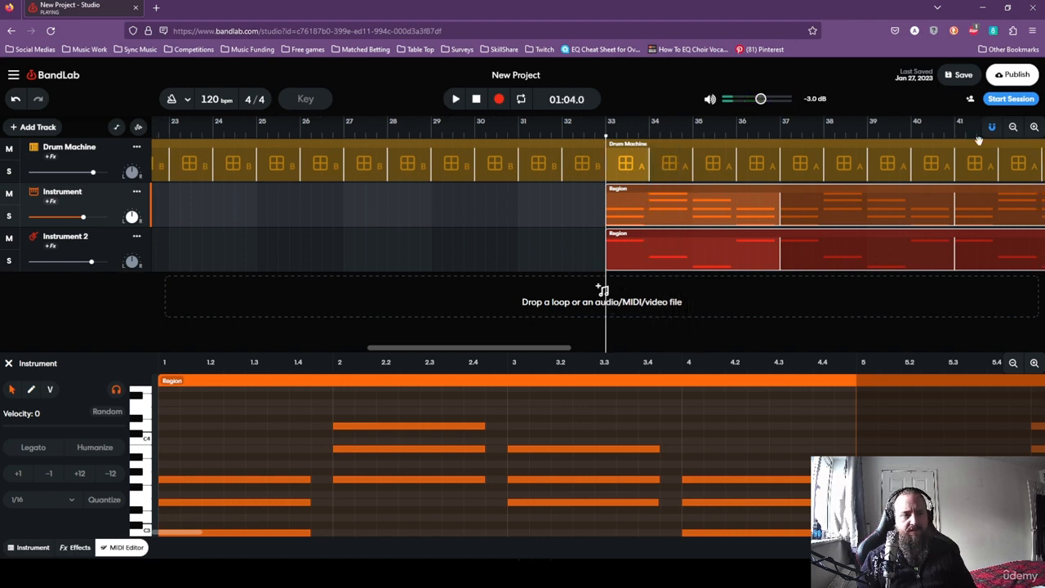
{"action": "left_click_drag", "start_coordinate": [427, 349], "coordinate": [472, 369]}
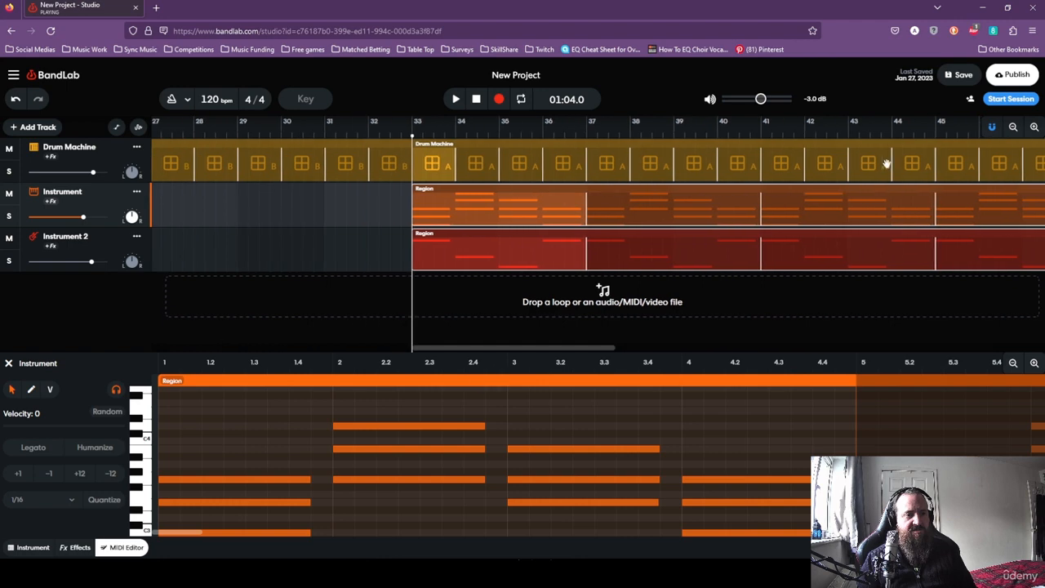
{"action": "left_click", "coordinate": [1013, 126]}
{"action": "left_click", "coordinate": [1014, 127]}
{"action": "left_click", "coordinate": [1013, 126]}
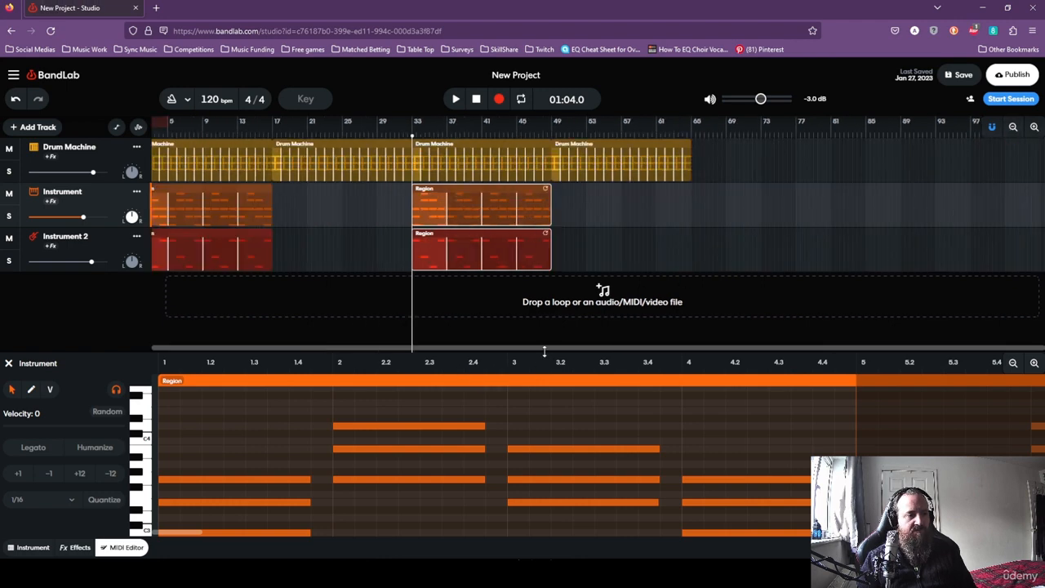
{"action": "left_click_drag", "start_coordinate": [540, 351], "coordinate": [492, 352]}
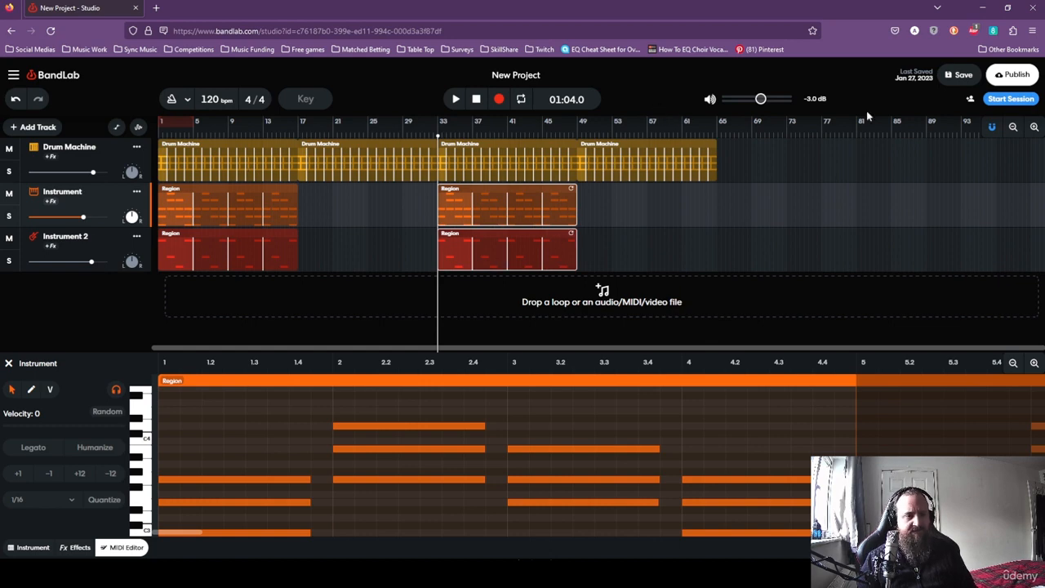
{"action": "left_click", "coordinate": [1034, 129]}
{"action": "left_click", "coordinate": [1034, 129]}
{"action": "left_click", "coordinate": [1034, 129]}
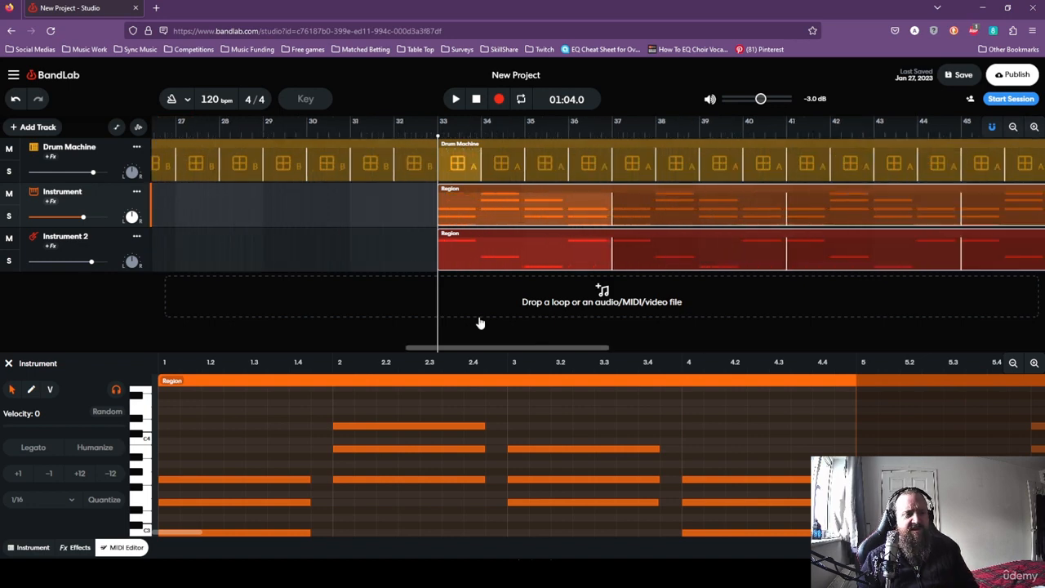
Paste the chord and bass regions again at bar 17 and shorten both to a single four-bar pass ending at bar 21.
{"action": "left_click_drag", "start_coordinate": [538, 350], "coordinate": [400, 365]}
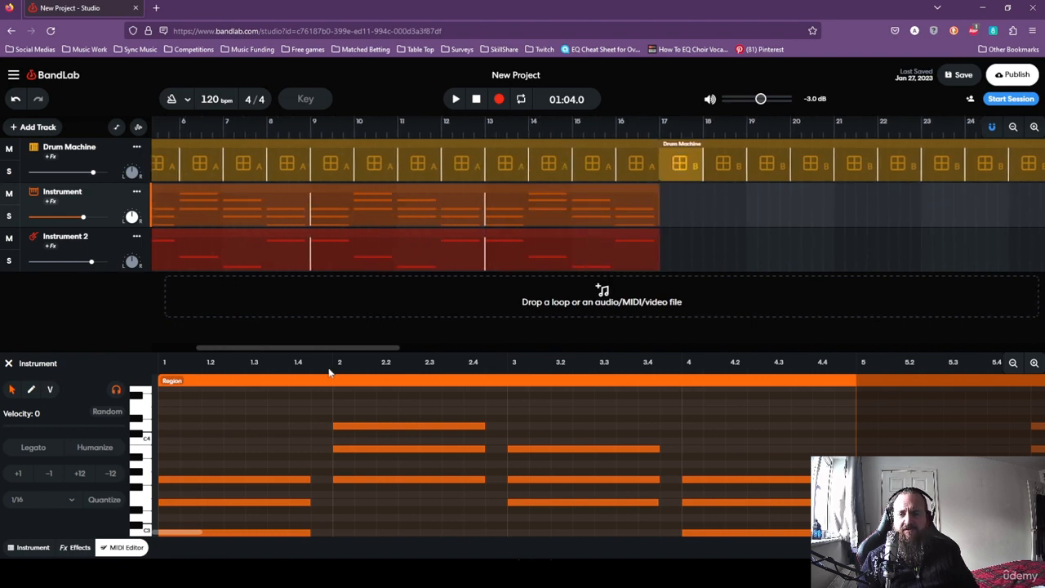
{"action": "left_click", "coordinate": [361, 128]}
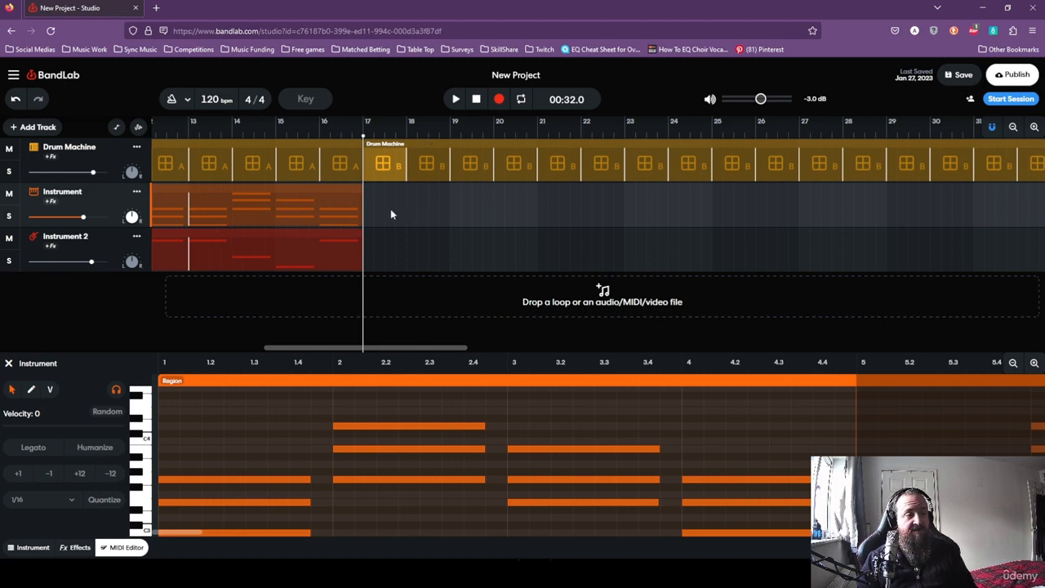
{"action": "key", "text": "ctrl+v"}
{"action": "left_click_drag", "start_coordinate": [429, 350], "coordinate": [477, 348]}
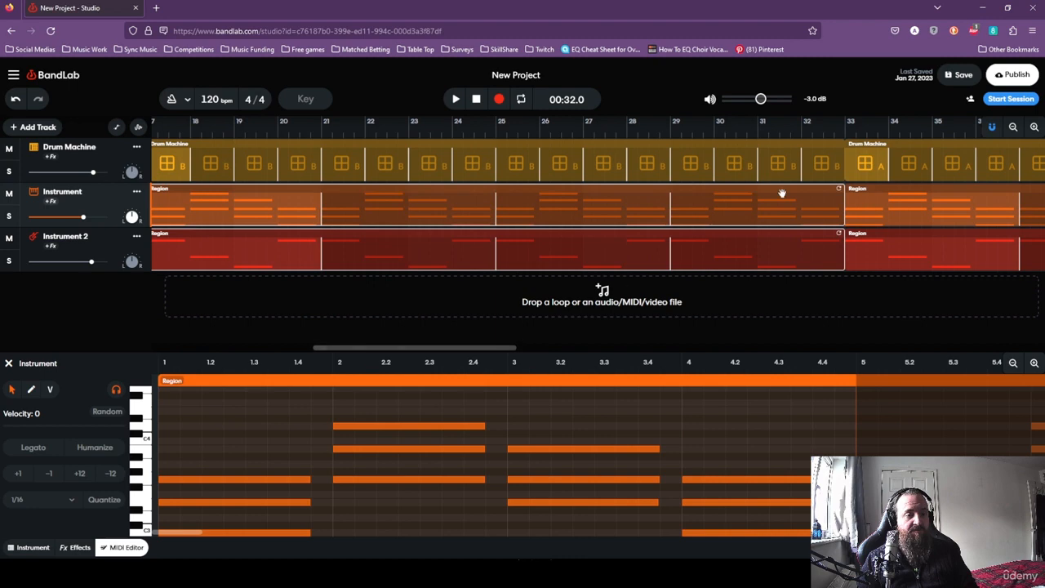
{"action": "left_click_drag", "start_coordinate": [842, 200], "coordinate": [275, 213]}
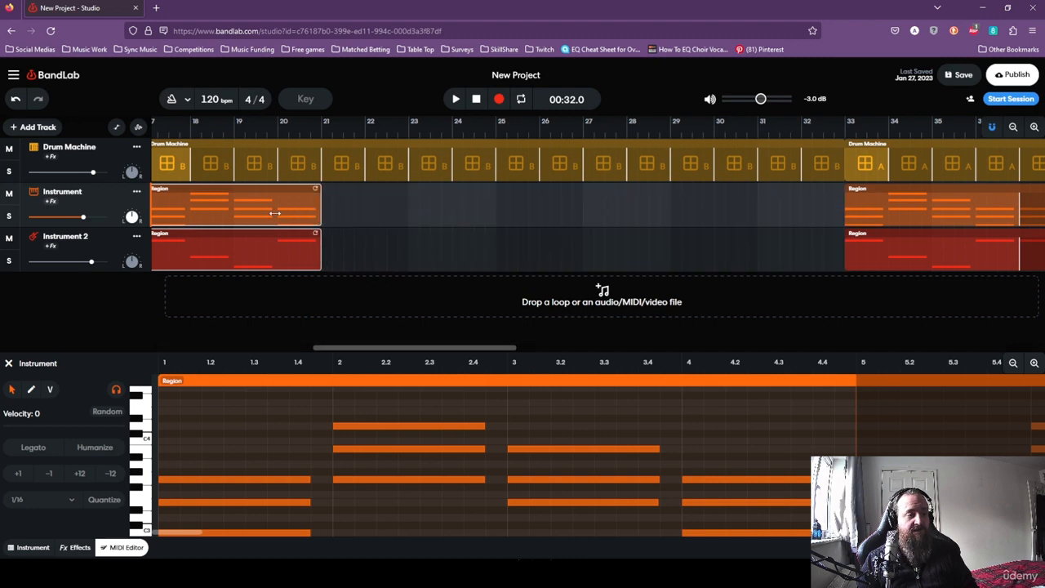
Select only the Instrument region at bar 17 and show its chord notes in the MIDI editor.
{"action": "left_click", "coordinate": [408, 257]}
{"action": "left_click_drag", "start_coordinate": [436, 352], "coordinate": [383, 353]}
{"action": "left_click", "coordinate": [408, 222]}
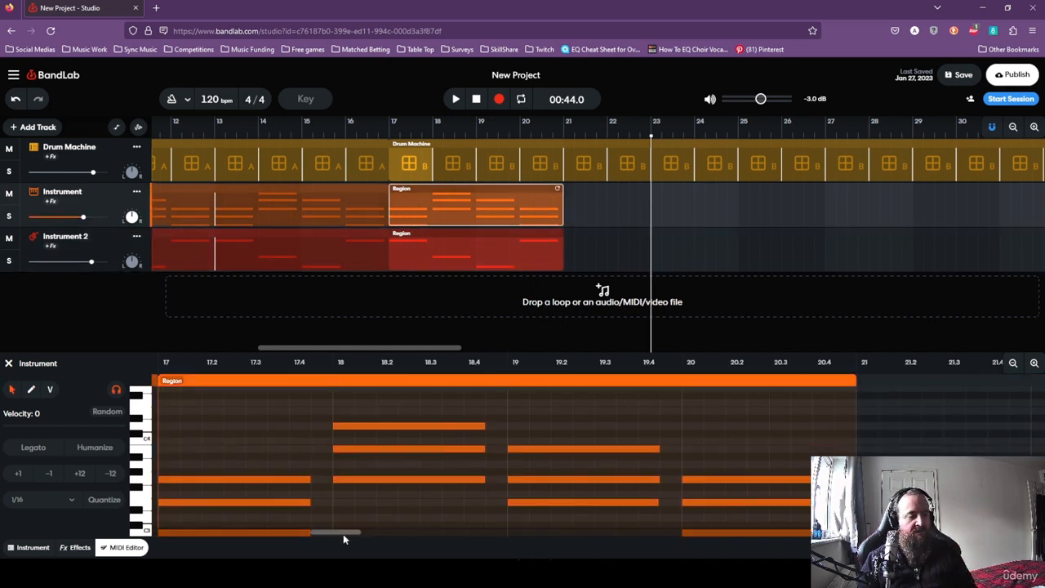
{"action": "left_click_drag", "start_coordinate": [343, 534], "coordinate": [336, 534]}
{"action": "scroll", "coordinate": [355, 426], "scroll_direction": "down", "scroll_amount": 2}
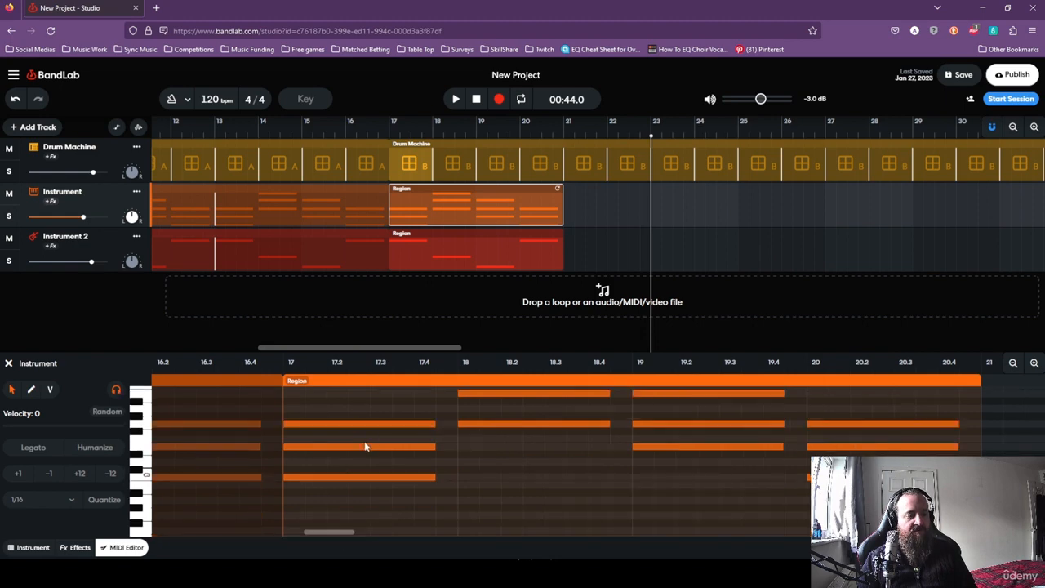
{"action": "scroll", "coordinate": [411, 450], "scroll_direction": "up", "scroll_amount": 2}
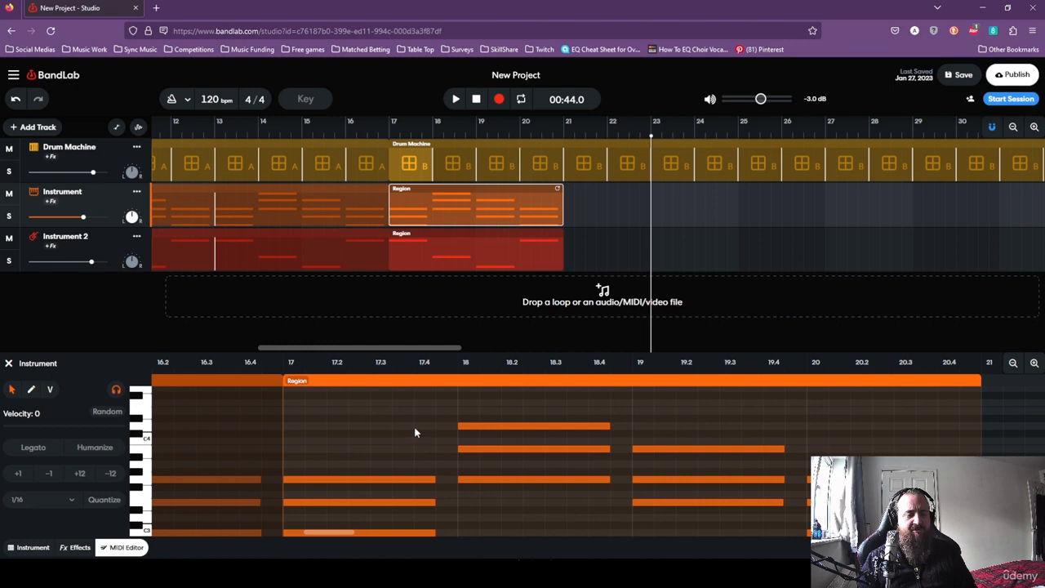
Audition block chords C-E-G, G-B-D, D-G-B and E-G-B on the Instrument track's virtual Dance Lead keyboard.
{"action": "left_click", "coordinate": [33, 547]}
{"action": "left_click", "coordinate": [388, 514]}
{"action": "key", "text": "c"}
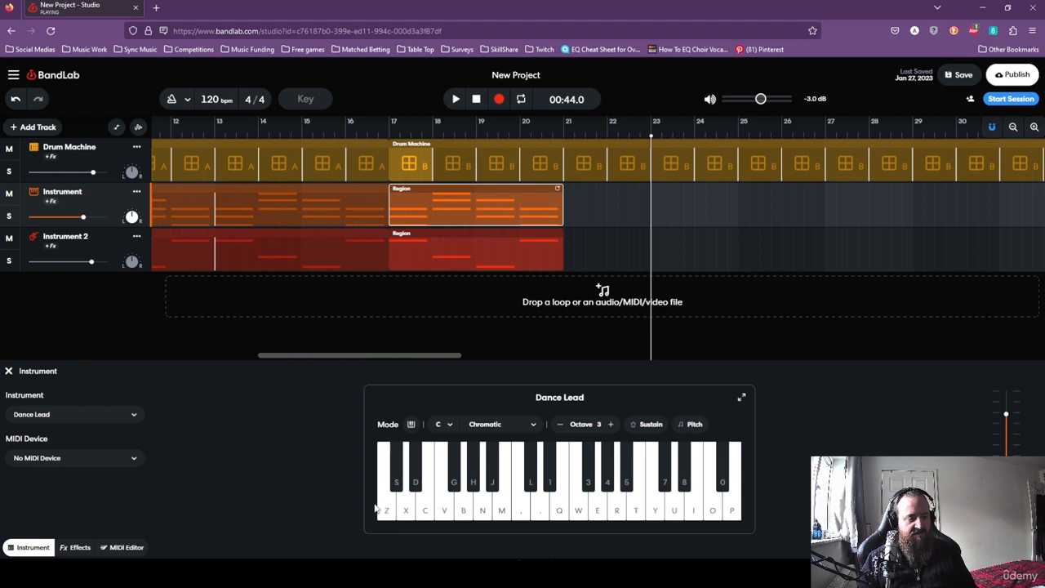
{"action": "key", "text": "z"}
{"action": "key", "text": "c"}
{"action": "key", "text": "b"}
{"action": "key", "text": "z"}
{"action": "key", "text": "c"}
{"action": "key", "text": "b"}
{"action": "key", "text": "z"}
{"action": "key", "text": "c"}
{"action": "key", "text": "b"}
{"action": "key", "text": "z"}
{"action": "key", "text": "c"}
{"action": "key", "text": "b"}
{"action": "key", "text": "z"}
{"action": "key", "text": "c"}
{"action": "key", "text": "b"}
{"action": "key", "text": "z"}
{"action": "key", "text": "c"}
{"action": "key", "text": "b"}
{"action": "key", "text": "z"}
{"action": "key", "text": "c"}
{"action": "key", "text": "b"}
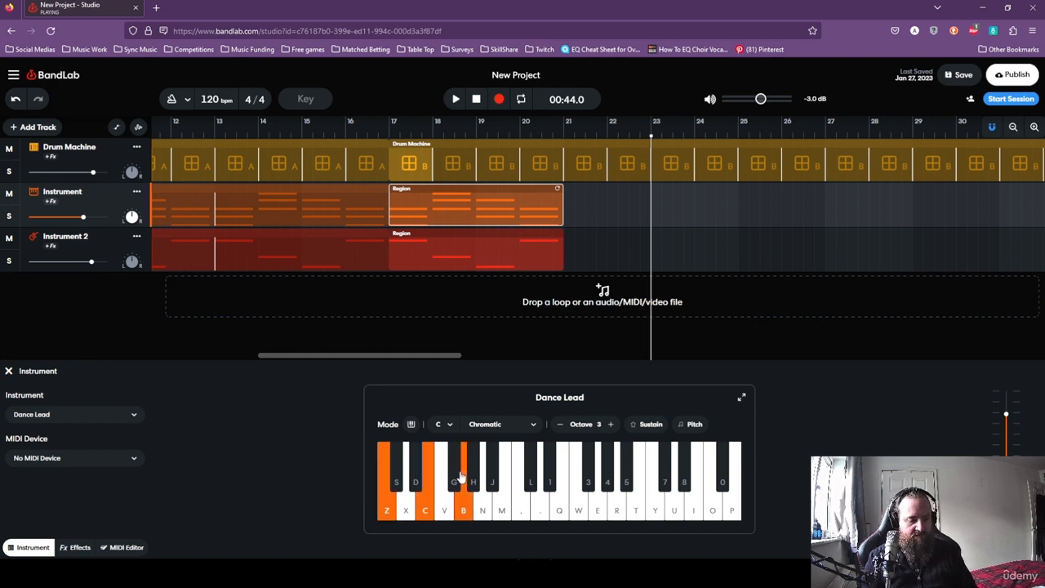
{"action": "key", "text": "b"}
{"action": "key", "text": "m"}
{"action": "key", "text": "period"}
{"action": "key", "text": "b"}
{"action": "key", "text": "m"}
{"action": "key", "text": "period"}
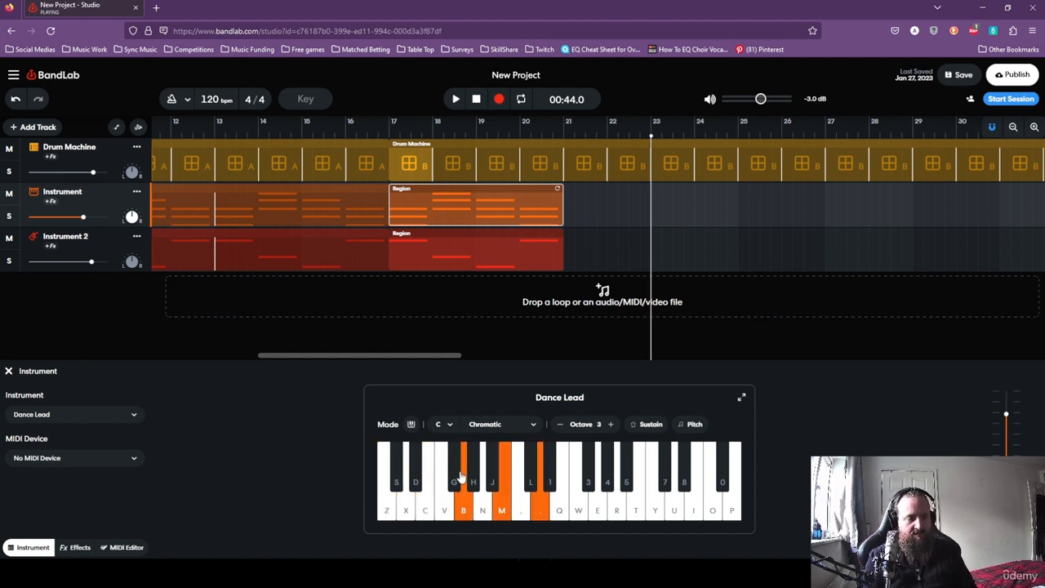
{"action": "key", "text": "b"}
{"action": "key", "text": "m"}
{"action": "key", "text": "period"}
{"action": "key", "text": "x"}
{"action": "key", "text": "b"}
{"action": "key", "text": "m"}
{"action": "key", "text": "x"}
{"action": "key", "text": "m"}
{"action": "key", "text": "x"}
{"action": "key", "text": "m"}
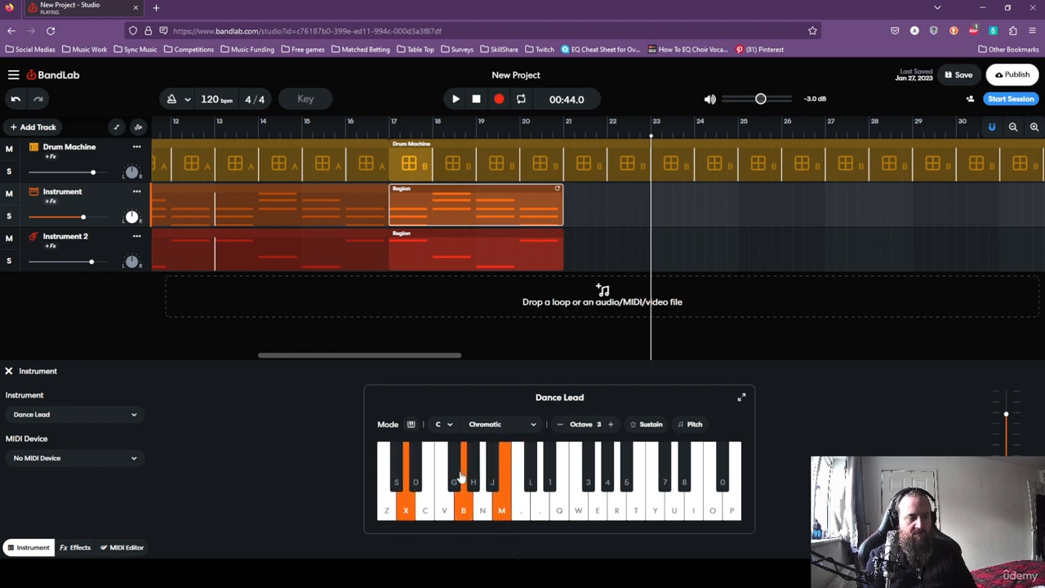
{"action": "key", "text": "c"}
{"action": "key", "text": "b"}
{"action": "key", "text": "m"}
{"action": "key", "text": "c"}
{"action": "key", "text": "m"}
{"action": "key", "text": "c"}
{"action": "key", "text": "m"}
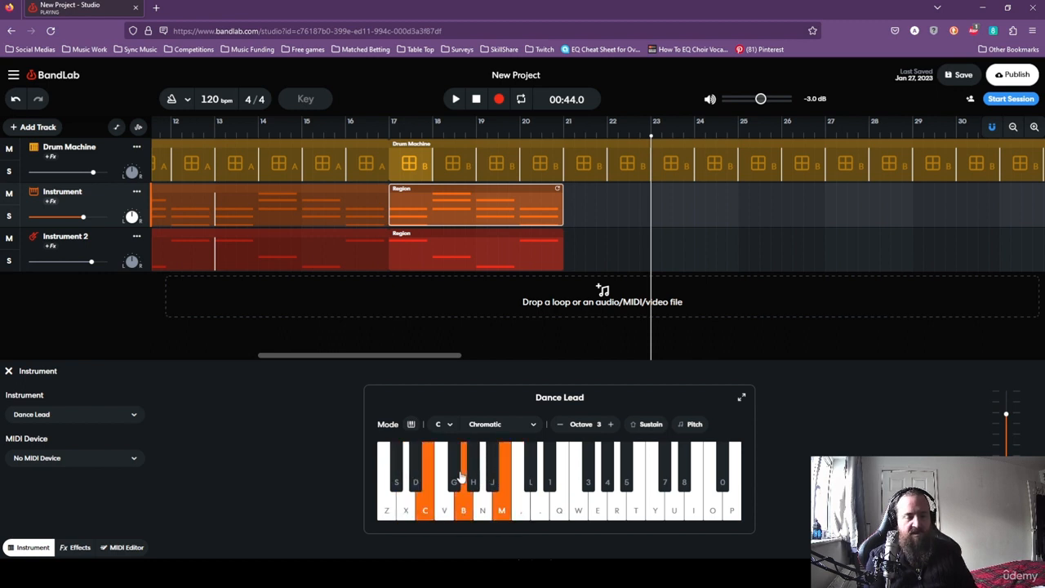
Audition the chords as rising and falling arpeggios: C-E-G-E, G-B-D-B, E-G-B-G and C-E-G-E.
{"action": "key", "text": "z"}
{"action": "key", "text": "c"}
{"action": "key", "text": "b"}
{"action": "key", "text": "c"}
{"action": "key", "text": "z"}
{"action": "key", "text": "c"}
{"action": "key", "text": "b"}
{"action": "key", "text": "c"}
{"action": "key", "text": "b"}
{"action": "key", "text": "m"}
{"action": "key", "text": "period"}
{"action": "key", "text": "m"}
{"action": "key", "text": "b"}
{"action": "key", "text": "m"}
{"action": "key", "text": "period"}
{"action": "key", "text": "m"}
{"action": "key", "text": "c"}
{"action": "key", "text": "b"}
{"action": "key", "text": "m"}
{"action": "key", "text": "b"}
{"action": "key", "text": "c"}
{"action": "key", "text": "b"}
{"action": "key", "text": "m"}
{"action": "key", "text": "b"}
{"action": "key", "text": "z"}
{"action": "key", "text": "c"}
{"action": "key", "text": "b"}
{"action": "key", "text": "c"}
{"action": "key", "text": "z"}
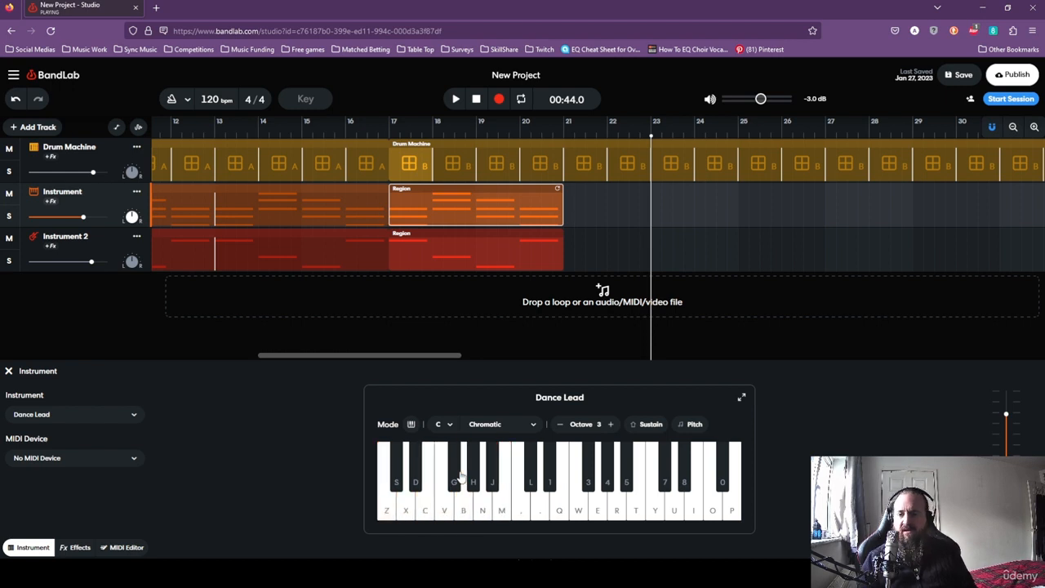
In the Instrument region at bar 17, shorten C to the first beat and E to the second beat only.
{"action": "double_click", "coordinate": [463, 195]}
{"action": "scroll", "coordinate": [326, 540], "scroll_direction": "left", "scroll_amount": 2}
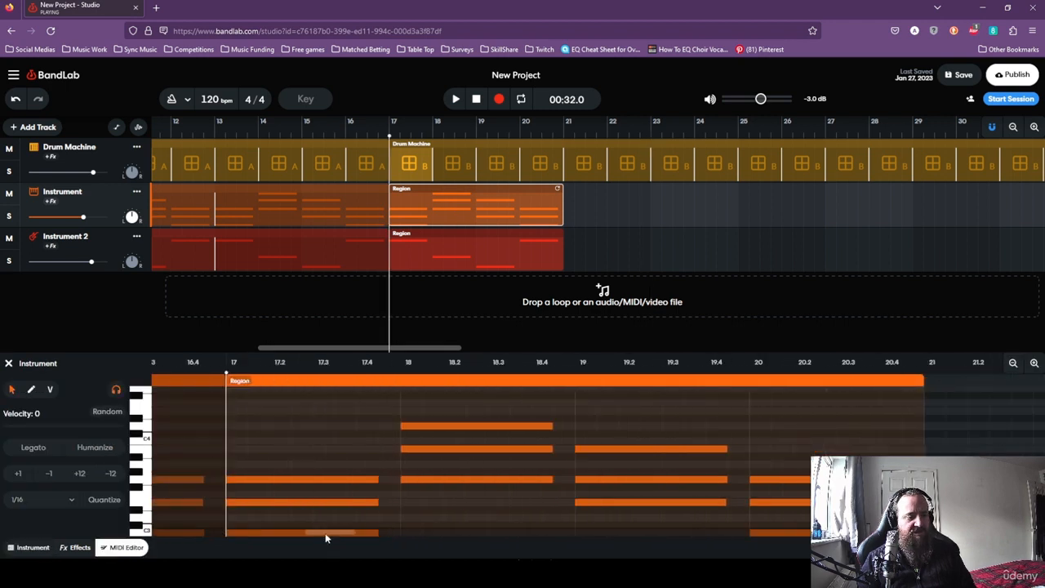
{"action": "scroll", "coordinate": [368, 490], "scroll_direction": "down", "scroll_amount": 2}
{"action": "left_click_drag", "start_coordinate": [363, 478], "coordinate": [259, 478]}
{"action": "left_click_drag", "start_coordinate": [219, 447], "coordinate": [258, 449]}
{"action": "left_click_drag", "start_coordinate": [367, 447], "coordinate": [299, 455]}
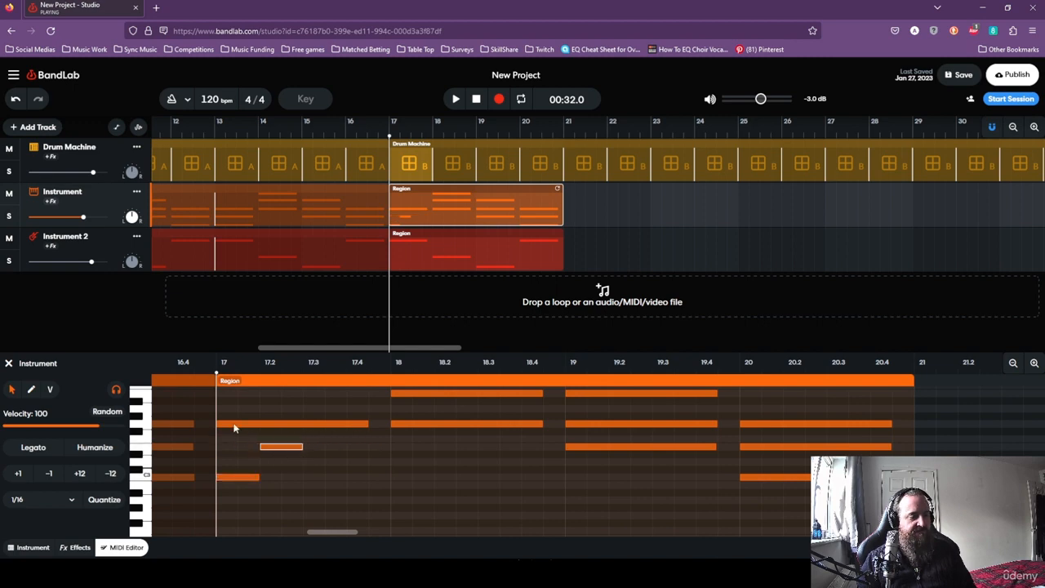
Trim bar 17's G to the third beat, add an E on the fourth beat, and play the arpeggio.
{"action": "left_click_drag", "start_coordinate": [220, 422], "coordinate": [304, 436]}
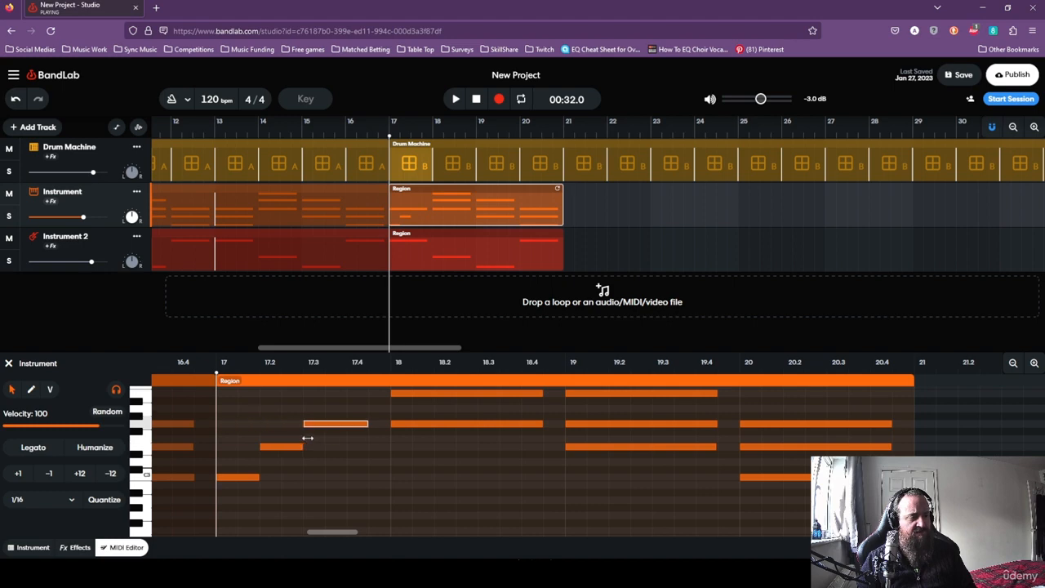
{"action": "left_click_drag", "start_coordinate": [367, 425], "coordinate": [346, 425]}
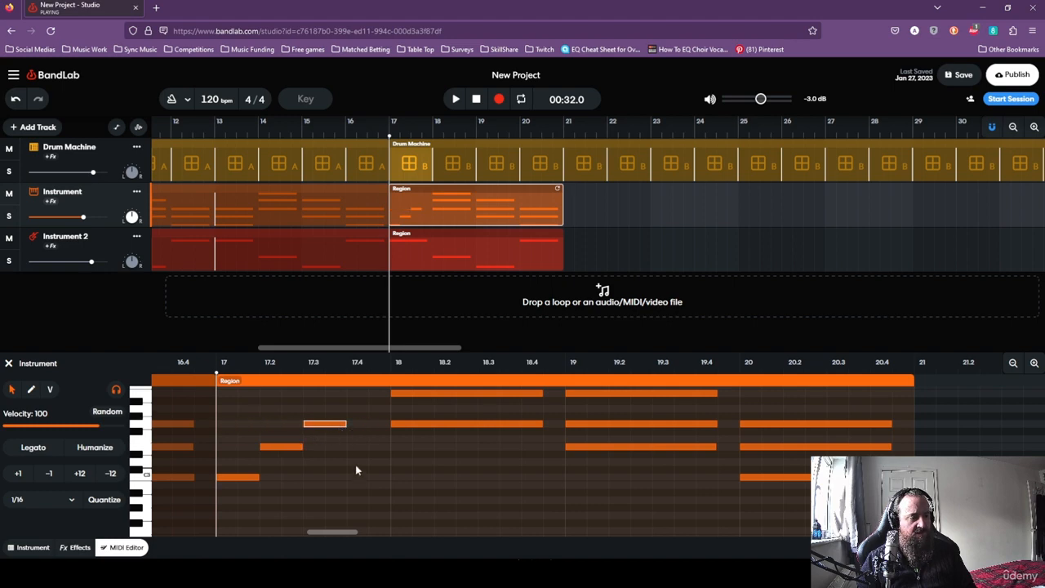
{"action": "left_click", "coordinate": [348, 447]}
{"action": "double_click", "coordinate": [349, 446]}
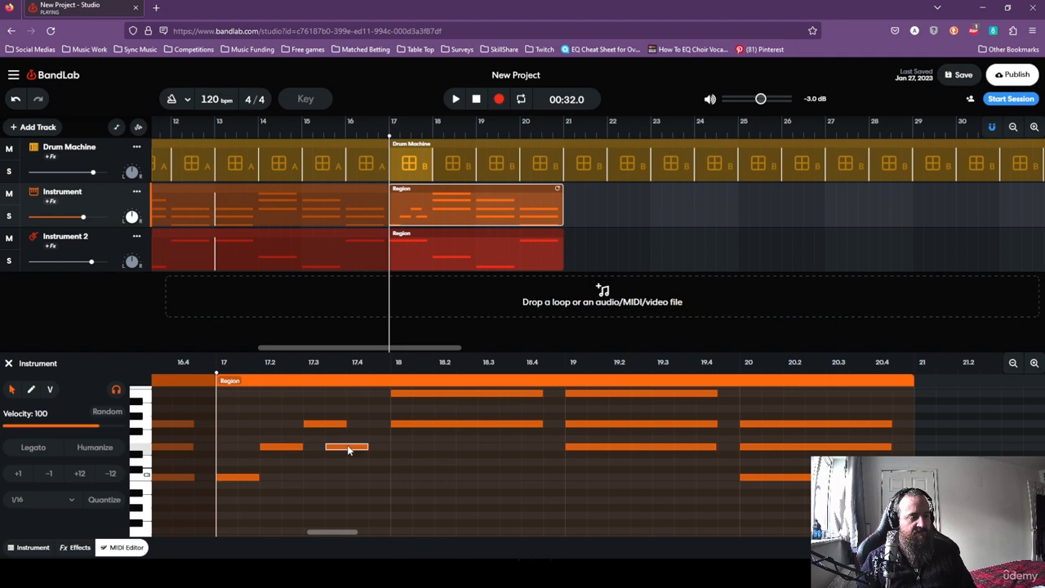
{"action": "key", "text": "space"}
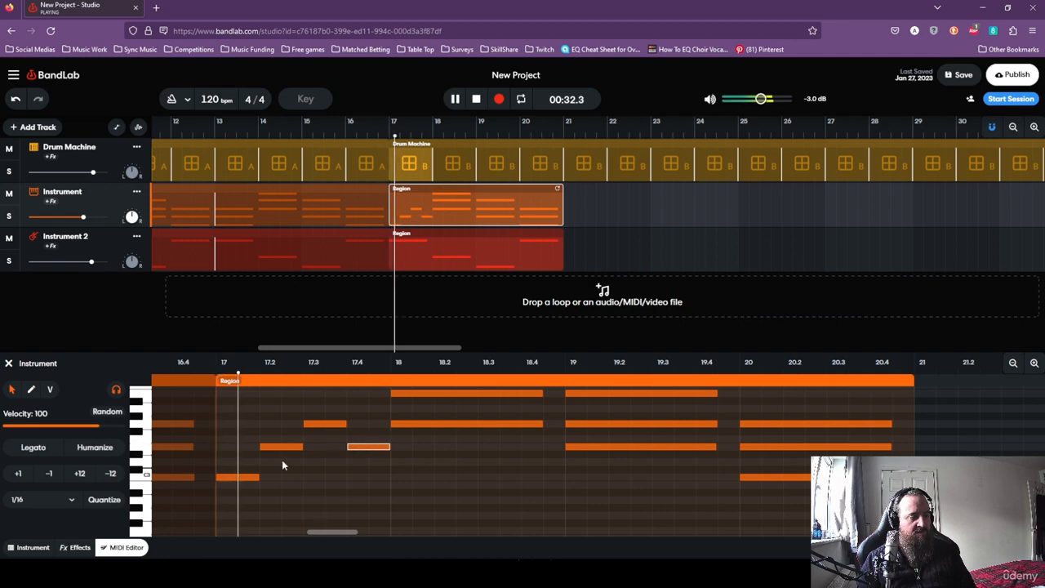
{"action": "key", "text": "space"}
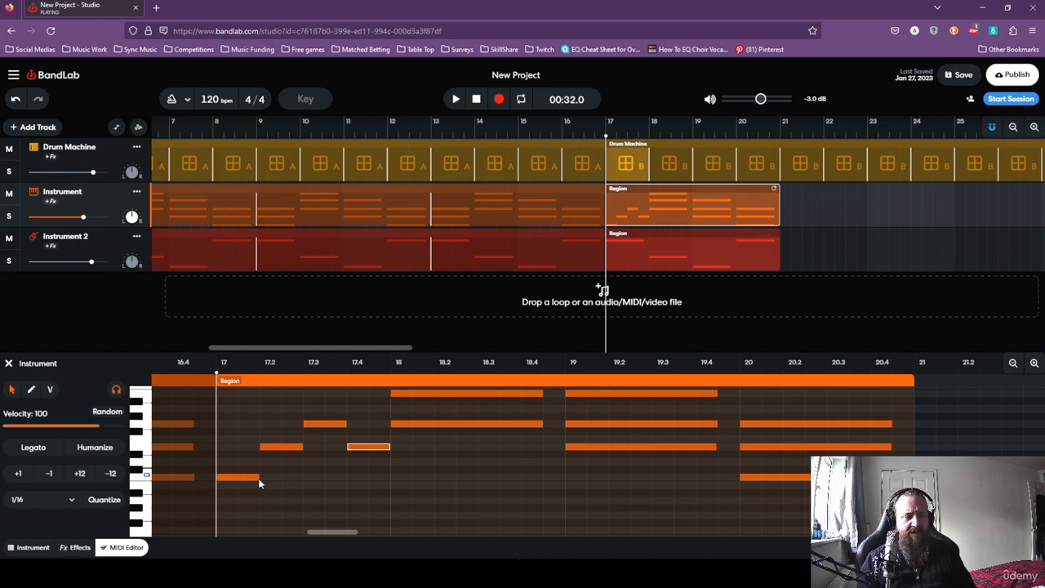
Halve the C-E-G-E notes to consecutive eighth notes filling the first two beats of bar 17 and play them.
{"action": "left_click_drag", "start_coordinate": [257, 479], "coordinate": [232, 479]}
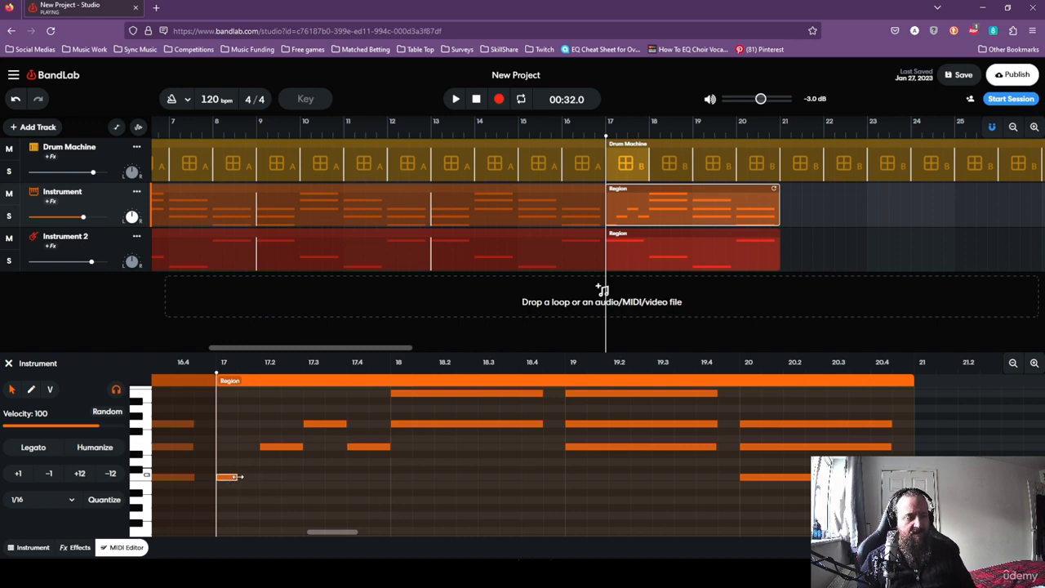
{"action": "left_click_drag", "start_coordinate": [284, 448], "coordinate": [259, 447]}
{"action": "left_click_drag", "start_coordinate": [330, 428], "coordinate": [281, 424]}
{"action": "left_click_drag", "start_coordinate": [365, 453], "coordinate": [302, 452]}
{"action": "key", "text": "space"}
{"action": "key", "text": "space"}
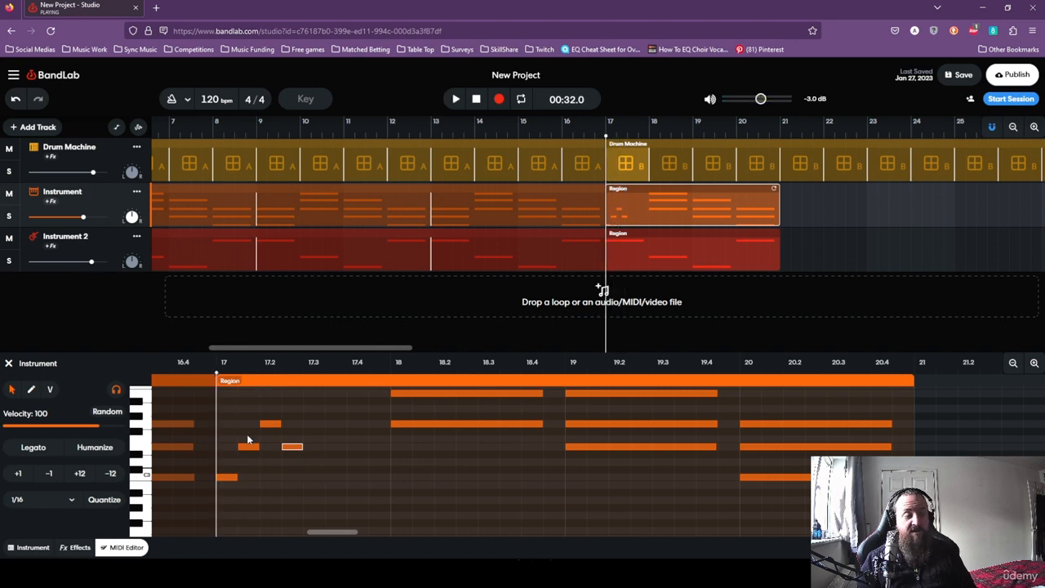
Copy the four-note C-E-G-E arpeggio, paste it at 17.3 to fill bar 17, and play the bar.
{"action": "left_click_drag", "start_coordinate": [226, 415], "coordinate": [296, 506]}
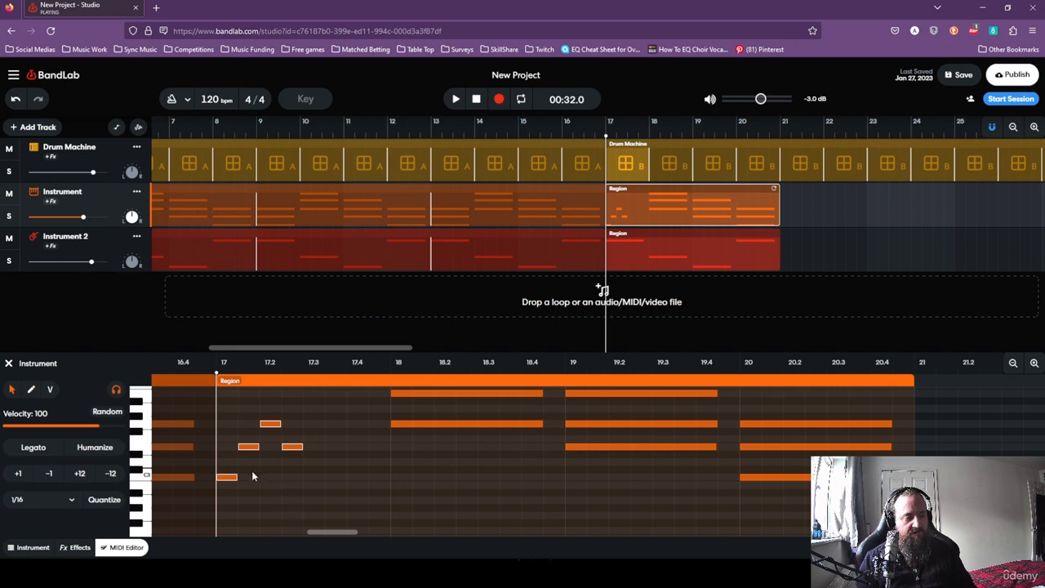
{"action": "right_click", "coordinate": [222, 483]}
{"action": "left_click", "coordinate": [277, 418]}
{"action": "left_click", "coordinate": [303, 378]}
{"action": "left_click", "coordinate": [338, 451]}
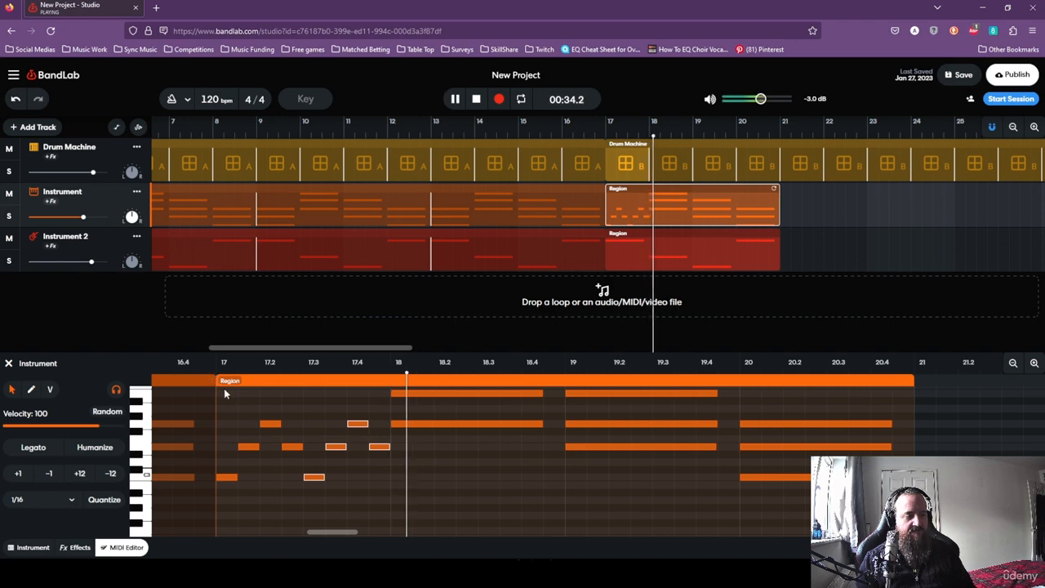
{"action": "left_click", "coordinate": [556, 137]}
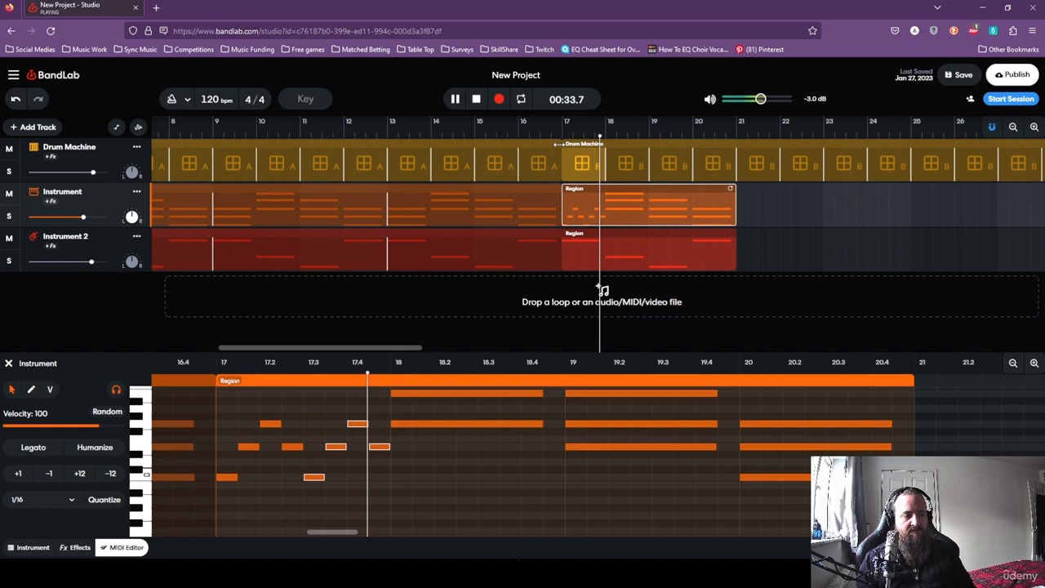
{"action": "key", "text": "space"}
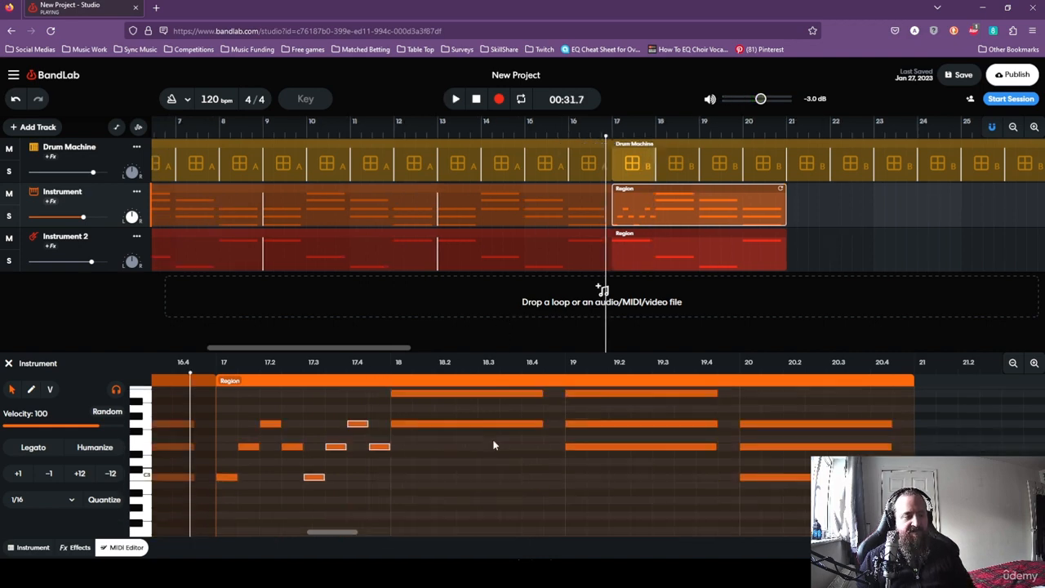
Reshape the bar 18 chord into an eighth-note G-B-D-B arpeggio and duplicate it at 18.3 to fill the bar.
{"action": "scroll", "coordinate": [507, 455], "scroll_direction": "up", "scroll_amount": 1}
{"action": "left_click_drag", "start_coordinate": [539, 481], "coordinate": [408, 450]}
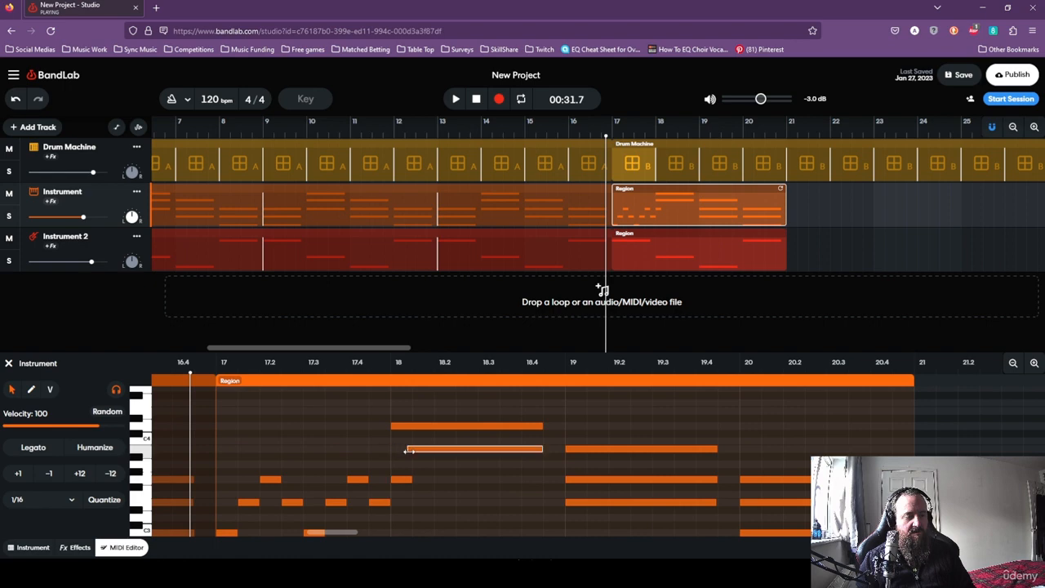
{"action": "left_click_drag", "start_coordinate": [545, 448], "coordinate": [433, 457]}
{"action": "left_click_drag", "start_coordinate": [392, 426], "coordinate": [431, 427]}
{"action": "left_click_drag", "start_coordinate": [545, 425], "coordinate": [458, 450]}
{"action": "double_click", "coordinate": [458, 450]}
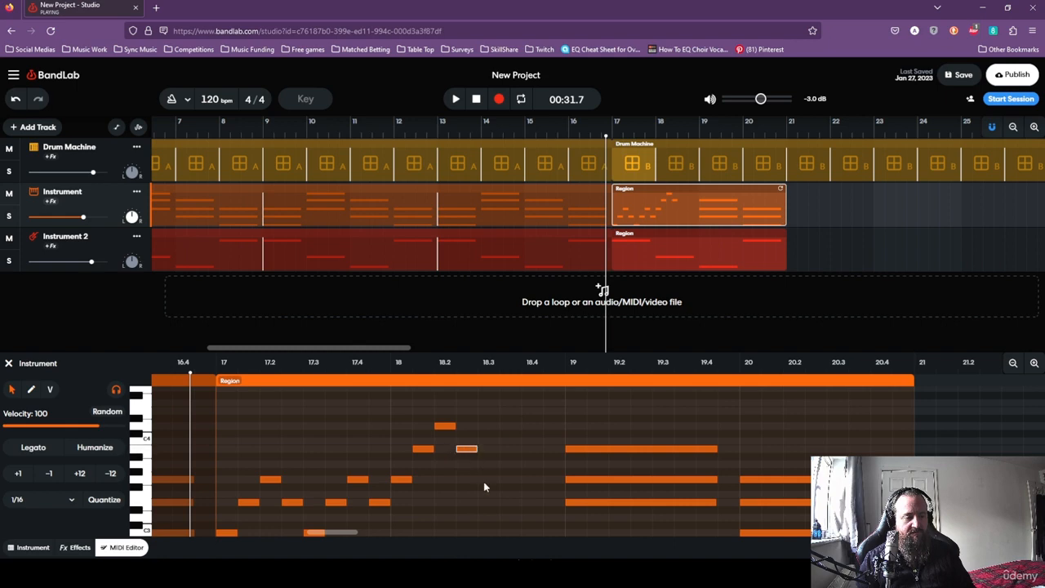
{"action": "left_click_drag", "start_coordinate": [405, 413], "coordinate": [466, 495]}
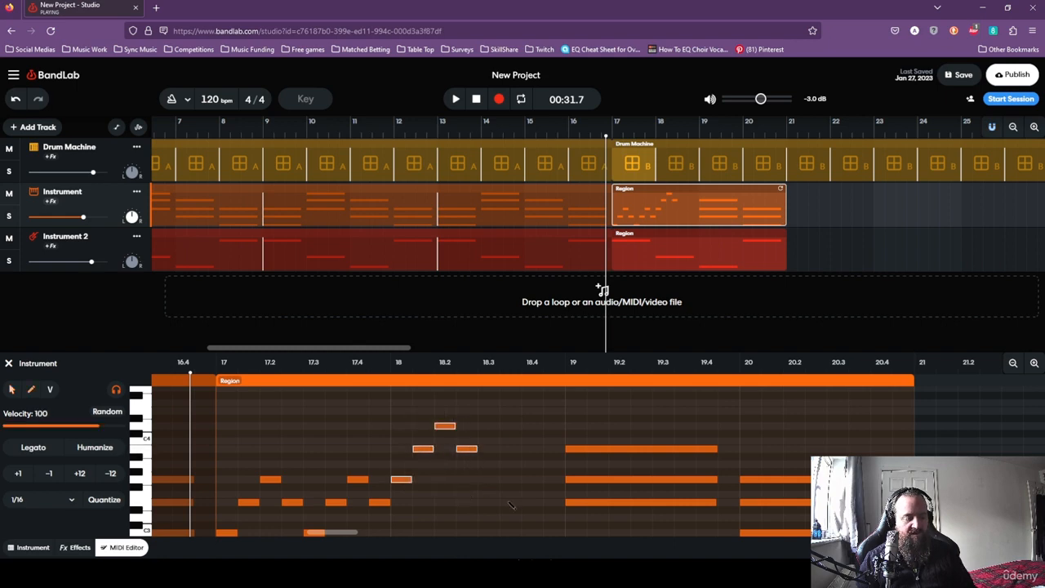
{"action": "key", "text": "ctrl+d"}
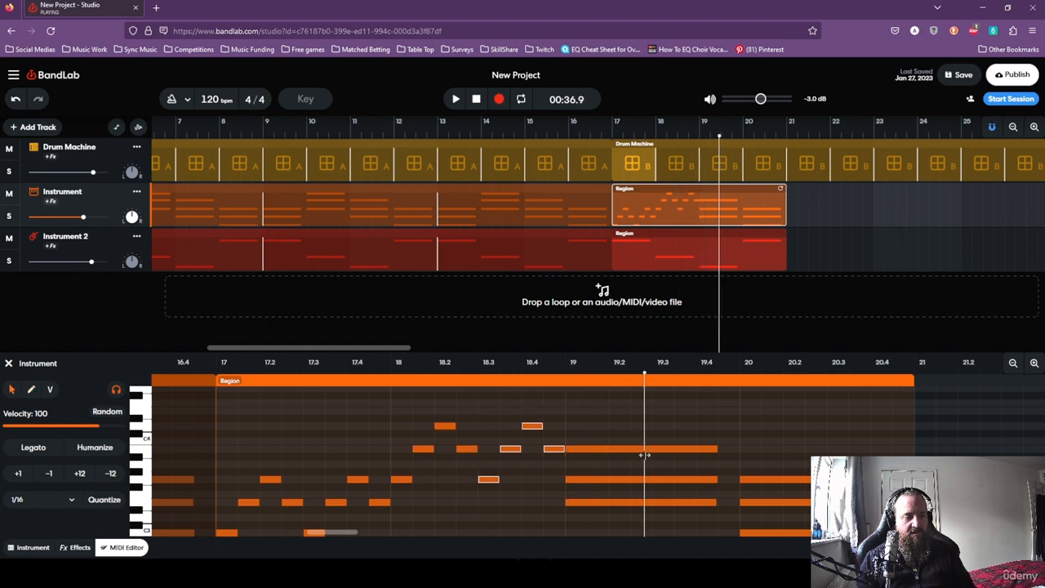
Reshape the bar 19 chord into an eighth-note E-G-B-G arpeggio and duplicate it at 19.3.
{"action": "left_click_drag", "start_coordinate": [569, 449], "coordinate": [610, 455]}
{"action": "left_click_drag", "start_coordinate": [718, 449], "coordinate": [630, 449]}
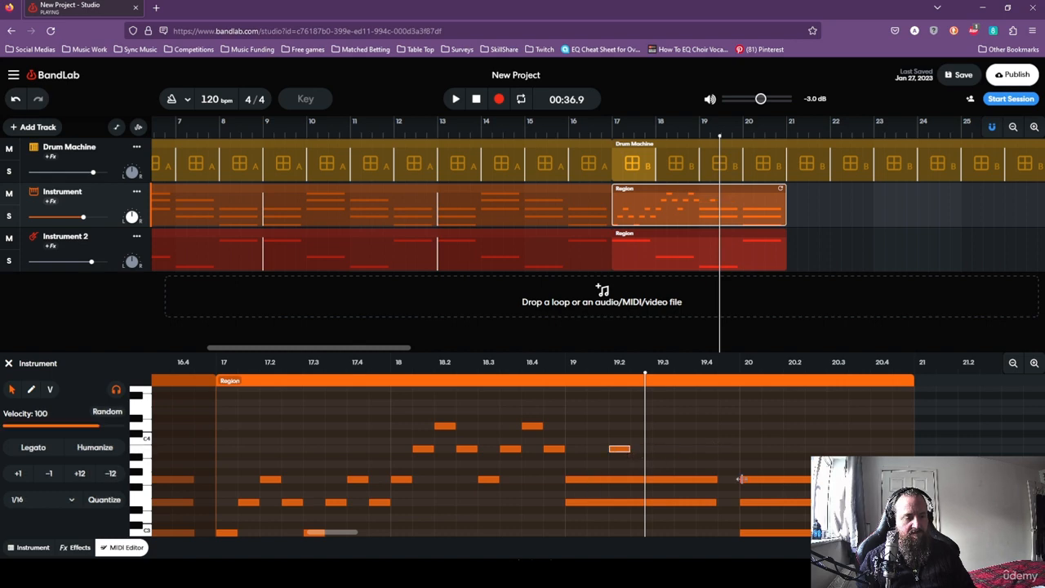
{"action": "left_click_drag", "start_coordinate": [714, 481], "coordinate": [592, 480]}
{"action": "left_click_drag", "start_coordinate": [715, 503], "coordinate": [580, 505]}
{"action": "double_click", "coordinate": [635, 480]}
{"action": "left_click_drag", "start_coordinate": [577, 435], "coordinate": [655, 519]}
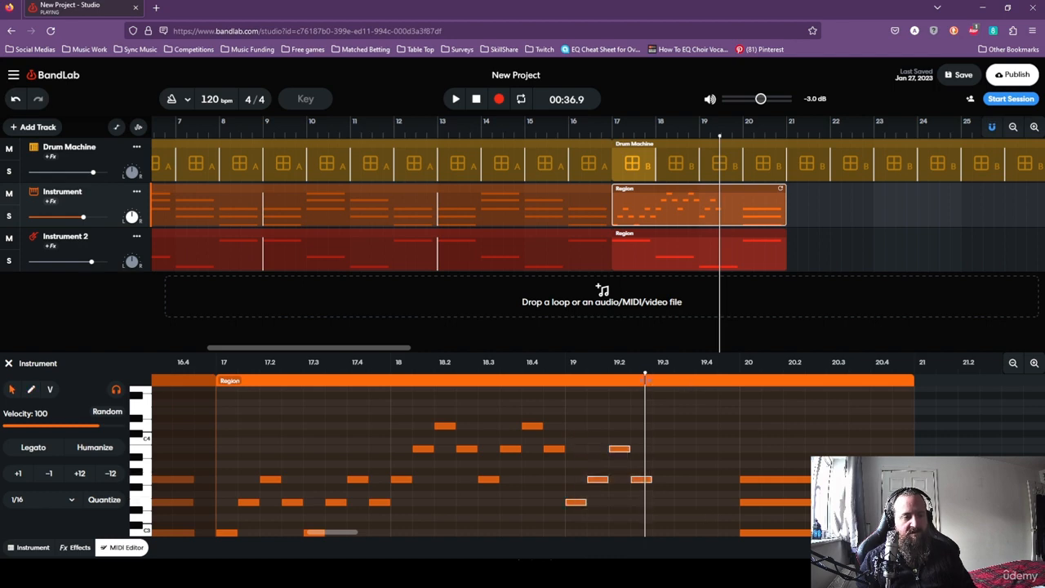
{"action": "key", "text": "ctrl+d"}
Reshape the bar 20 chord into an eighth-note C-E-G-E arpeggio and duplicate it at 20.3.
{"action": "scroll", "coordinate": [748, 445], "scroll_direction": "down", "scroll_amount": 2}
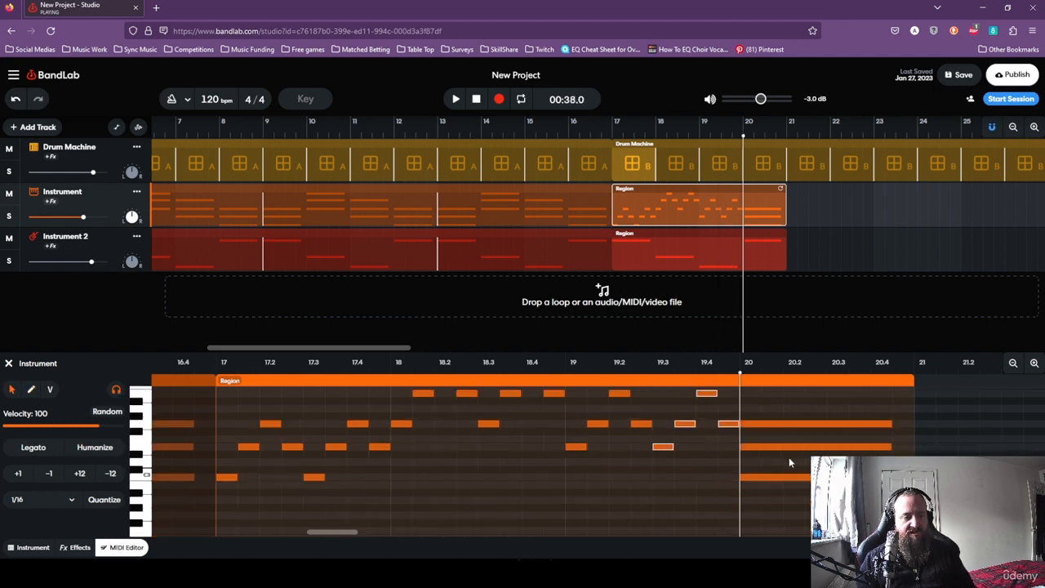
{"action": "left_click_drag", "start_coordinate": [747, 426], "coordinate": [786, 432]}
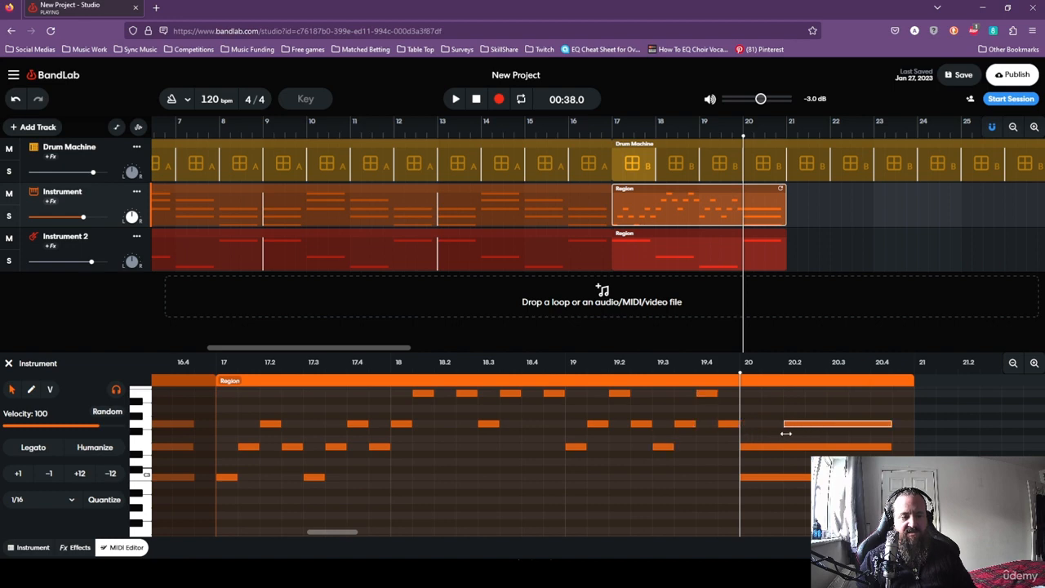
{"action": "left_click_drag", "start_coordinate": [893, 428], "coordinate": [804, 427]}
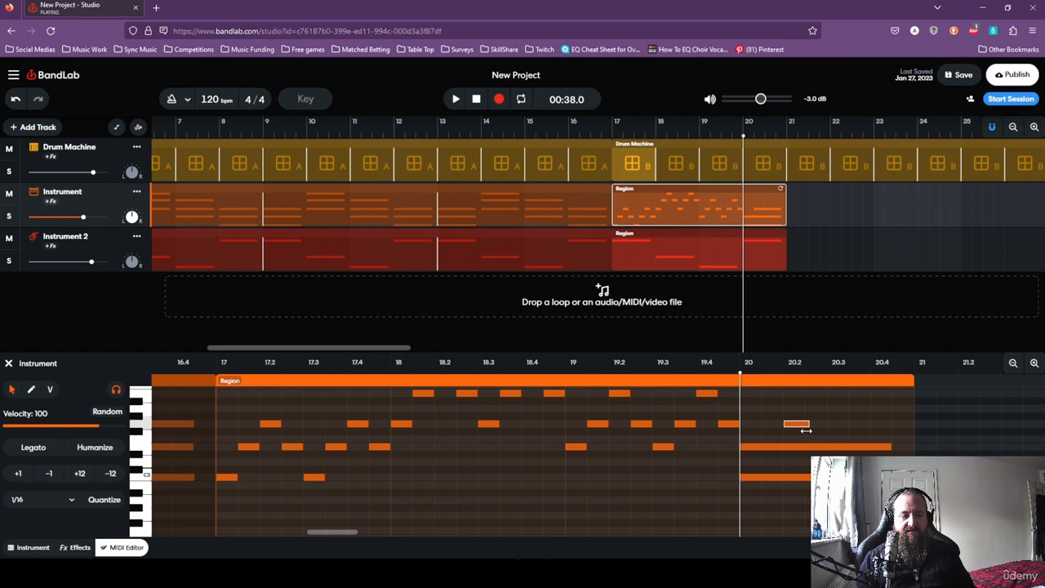
{"action": "left_click_drag", "start_coordinate": [889, 447], "coordinate": [761, 448]}
{"action": "left_click_drag", "start_coordinate": [891, 478], "coordinate": [760, 487]}
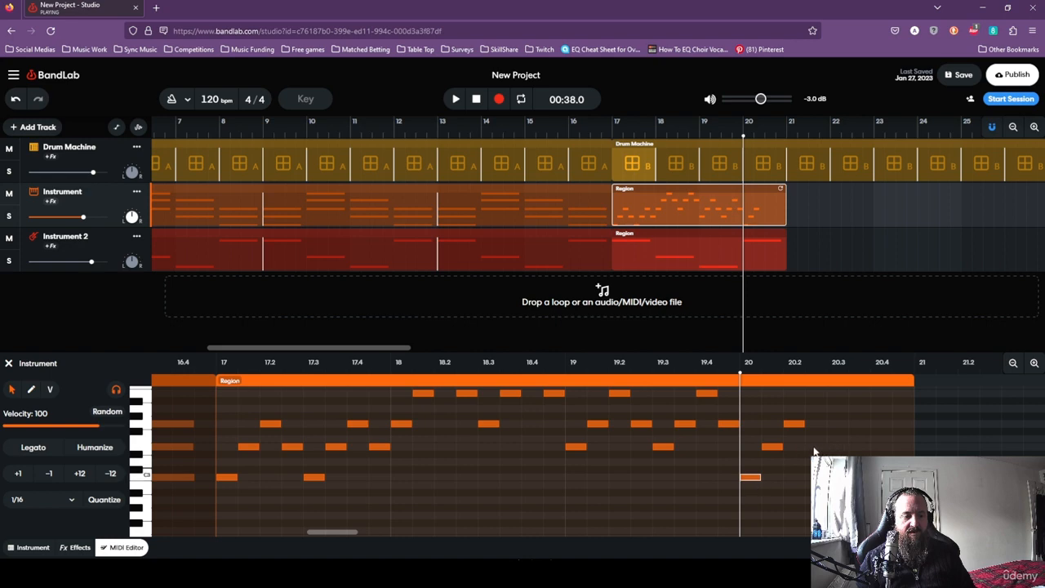
{"action": "double_click", "coordinate": [807, 446]}
{"action": "left_click_drag", "start_coordinate": [745, 412], "coordinate": [810, 457]}
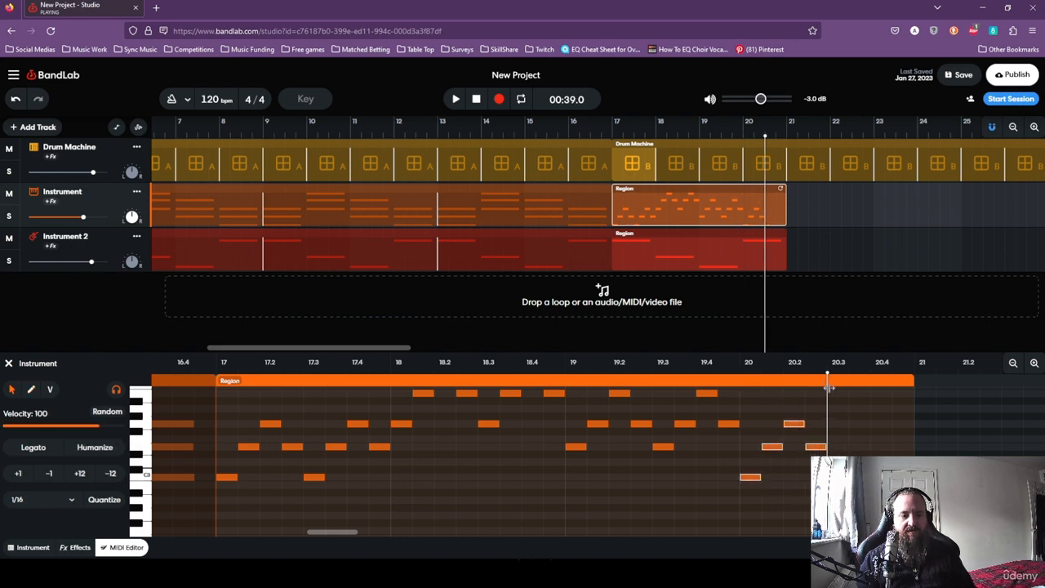
{"action": "key", "text": "ctrl+d"}
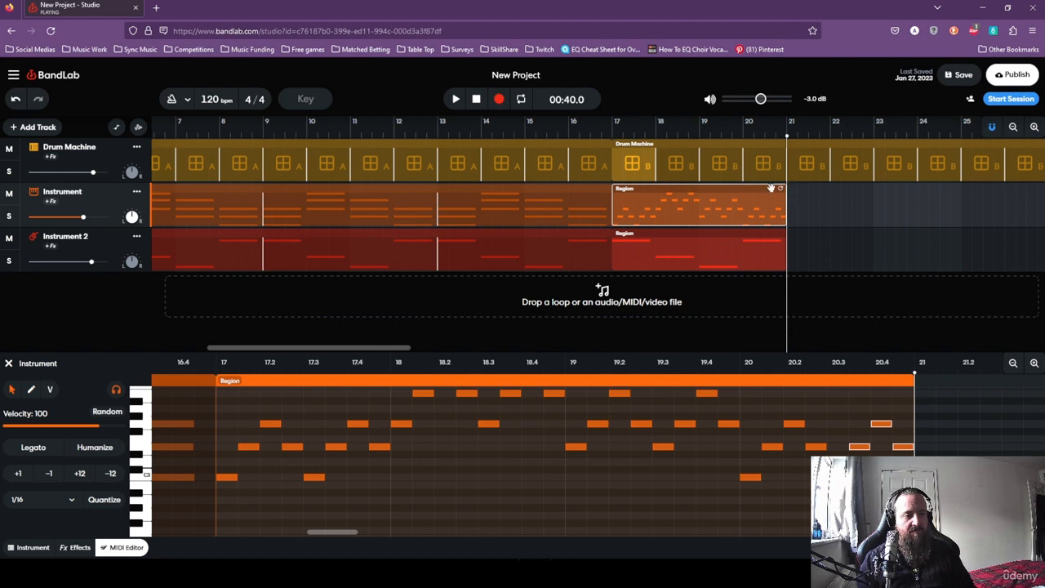
Play the arpeggio section from bar 17, then listen to bar 20 again from its start.
{"action": "left_click", "coordinate": [610, 138]}
{"action": "key", "text": "space"}
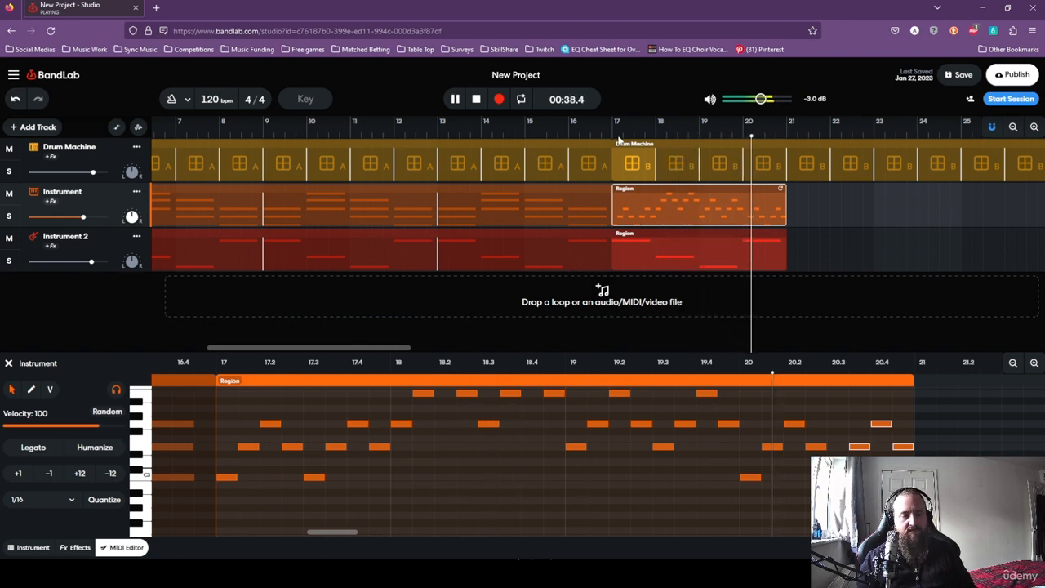
{"action": "key", "text": "space"}
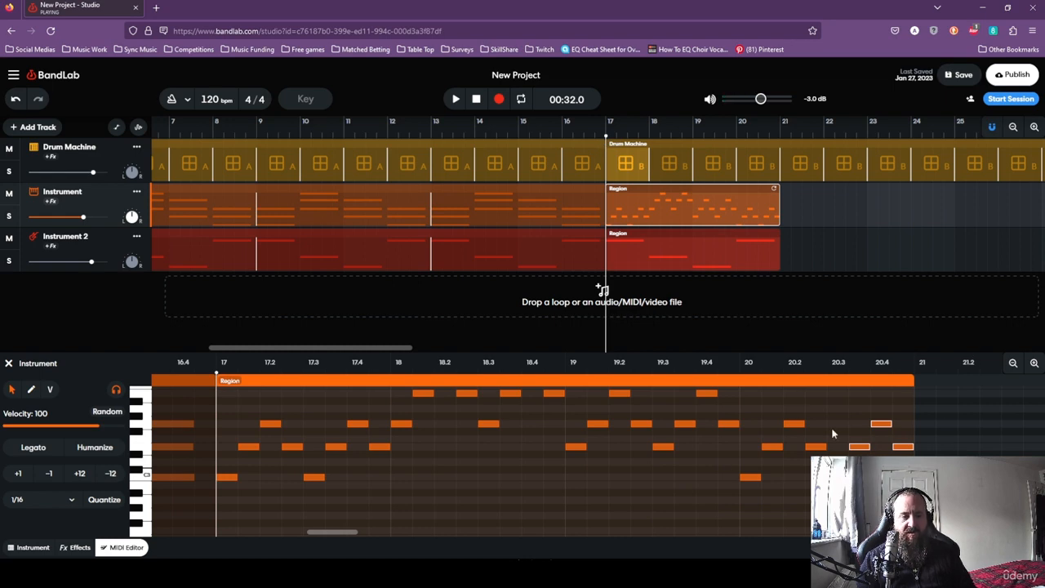
{"action": "left_click", "coordinate": [743, 385]}
{"action": "key", "text": "space"}
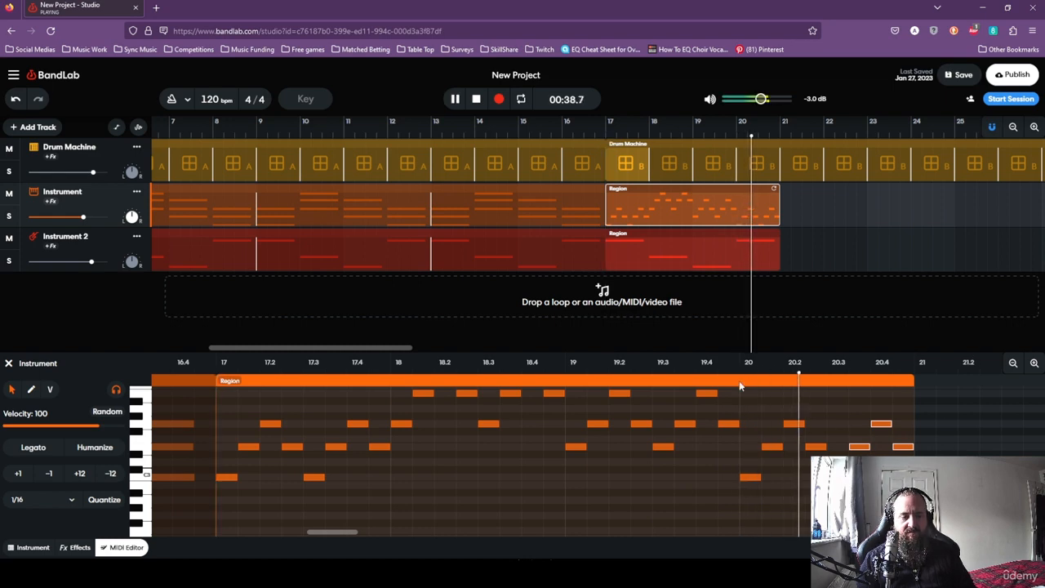
{"action": "key", "text": "space"}
Lower the last two notes of the bar 20 arpeggio and audition the bar from its start.
{"action": "key", "text": "Up"}
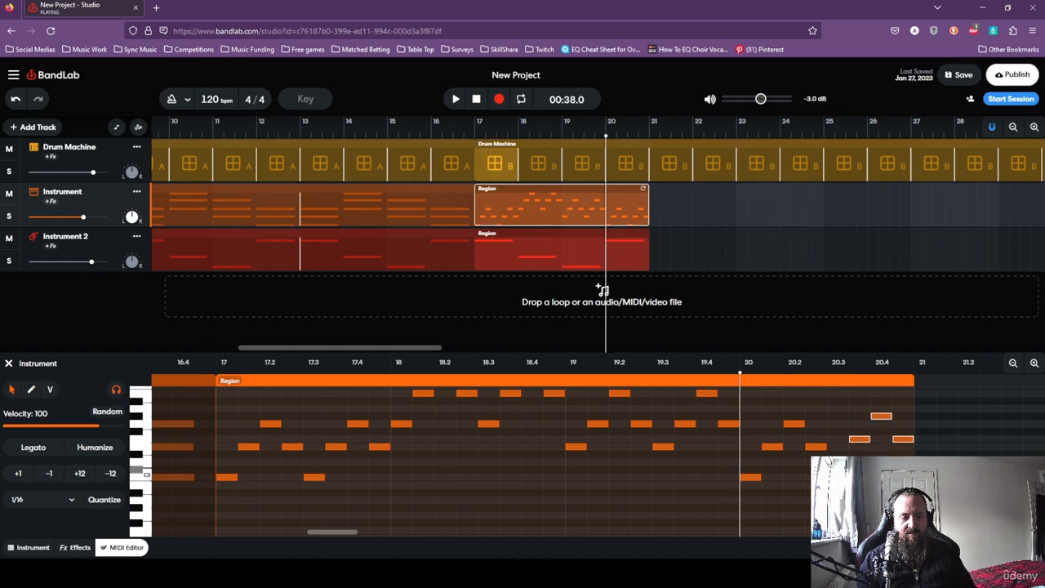
{"action": "key", "text": "Down"}
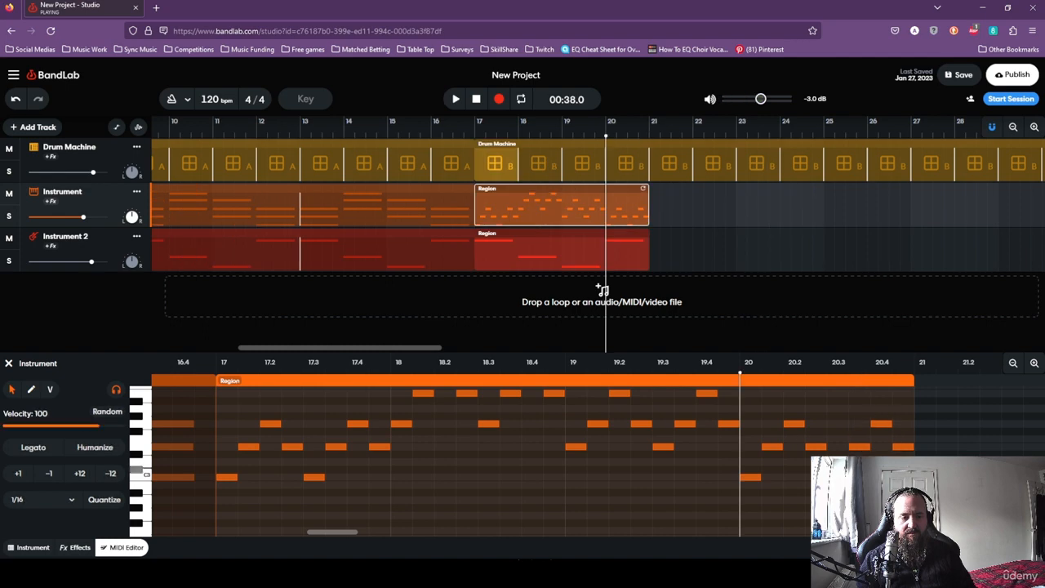
{"action": "key", "text": "space"}
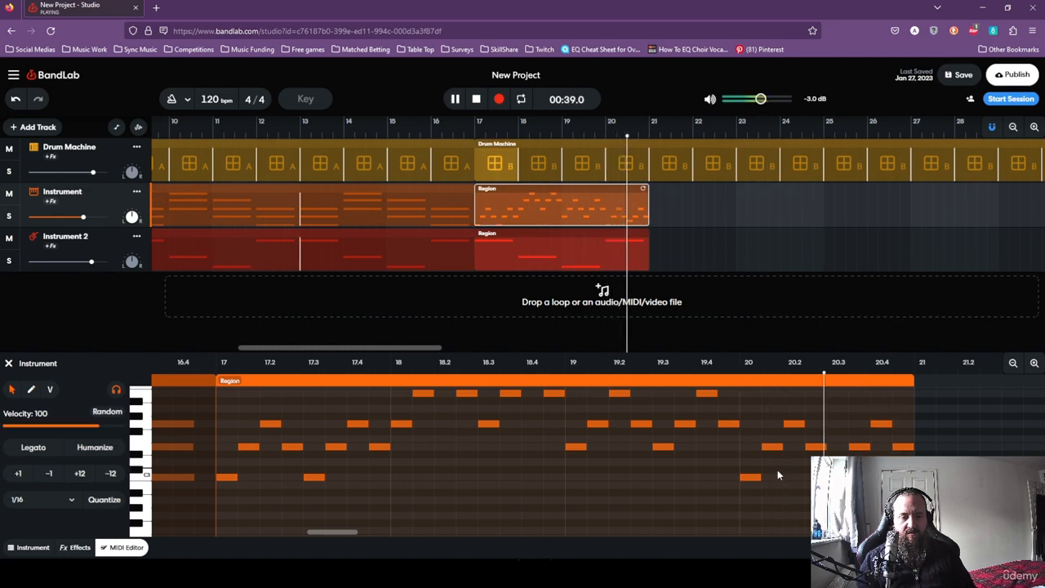
{"action": "key", "text": "space"}
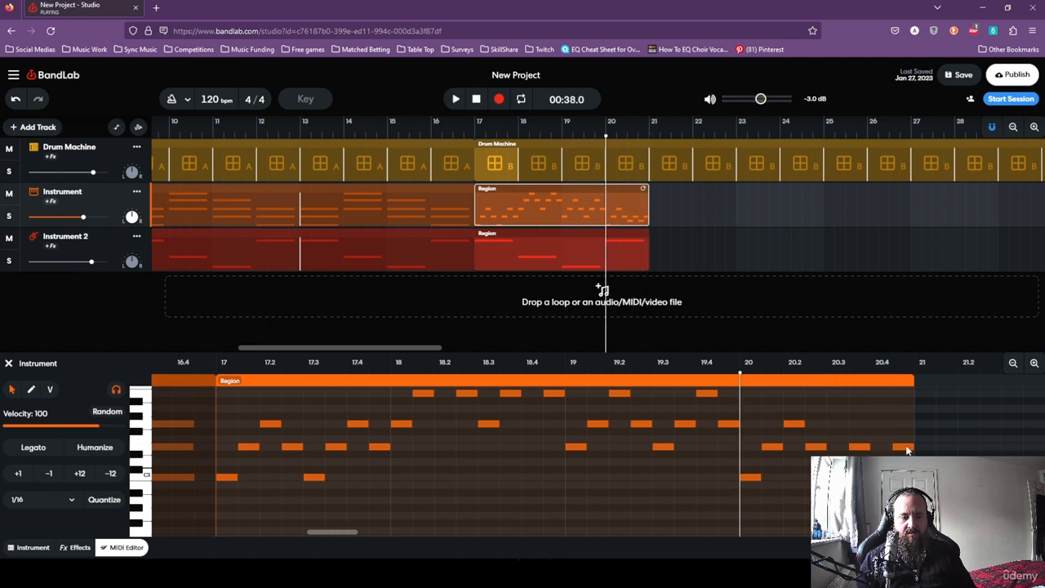
{"action": "key", "text": "space"}
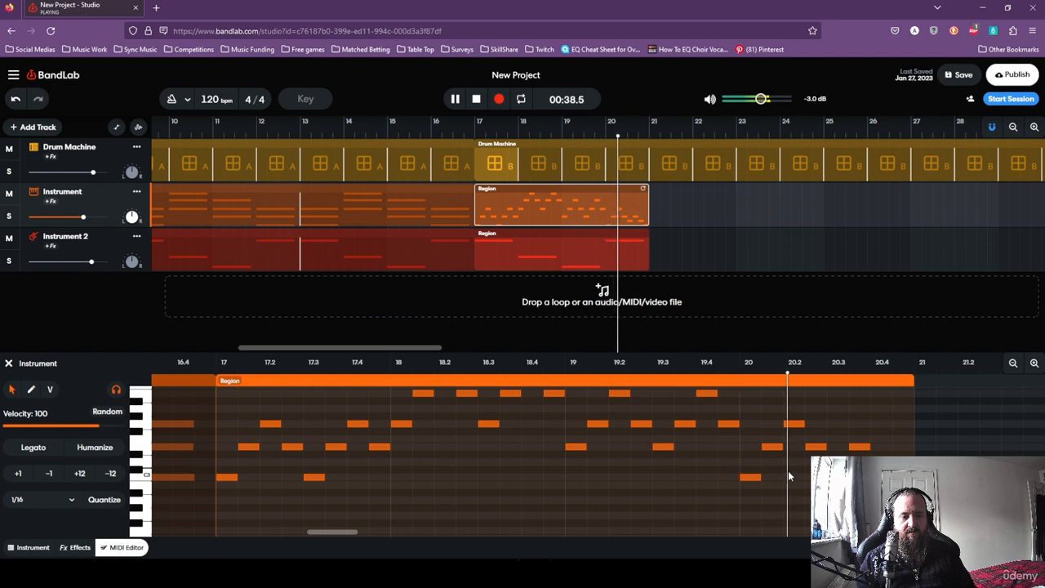
{"action": "key", "text": "space"}
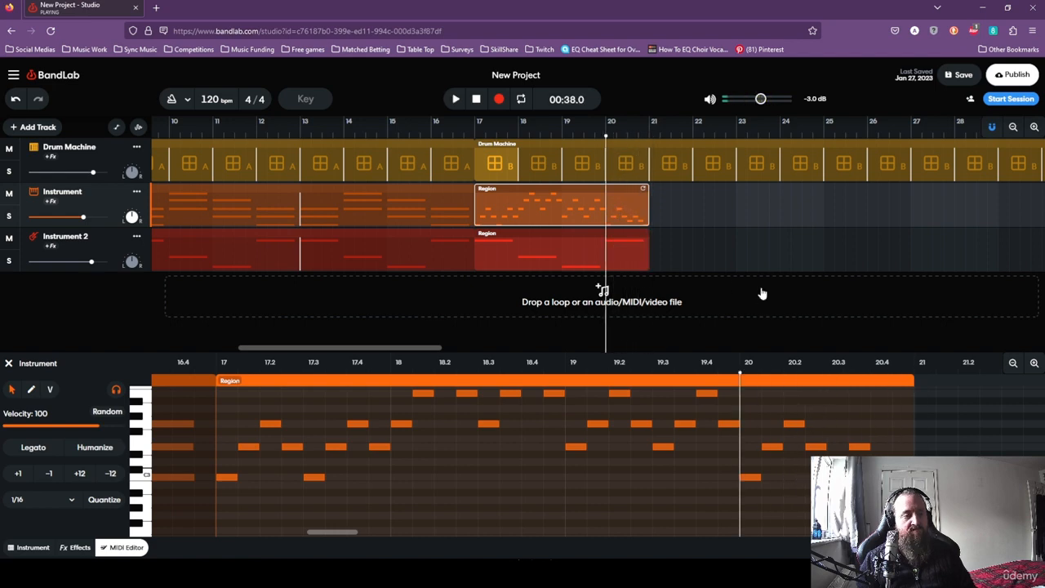
Loop the Instrument track's four-bar arpeggio region from bar 17 out to bar 33.
{"action": "left_click_drag", "start_coordinate": [646, 188], "coordinate": [1003, 191]}
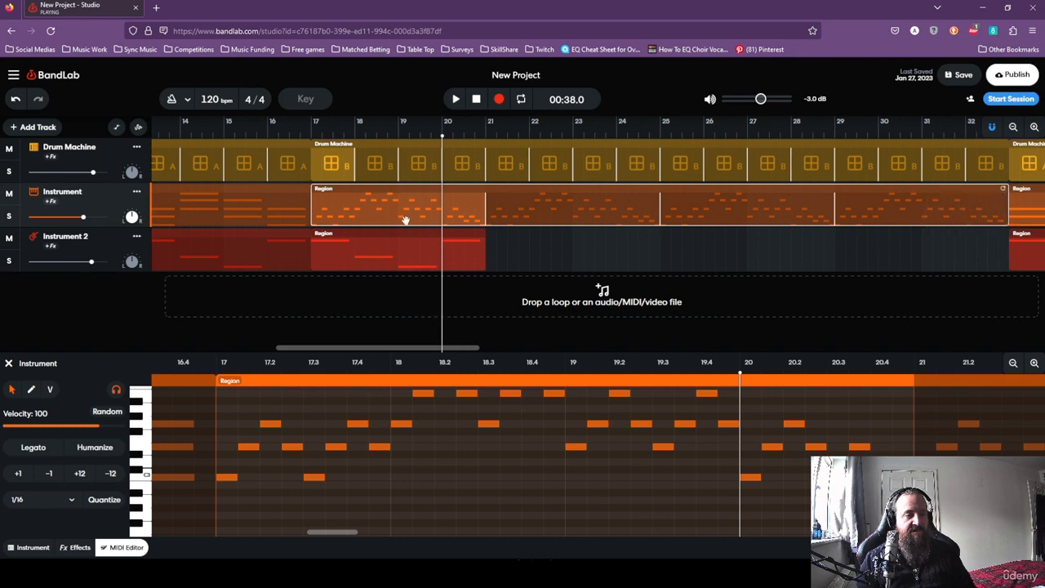
Turn the bar 17 bass note of Instrument 2 into four repeated quarter notes on C2 and listen from bar 17.
{"action": "left_click", "coordinate": [312, 129]}
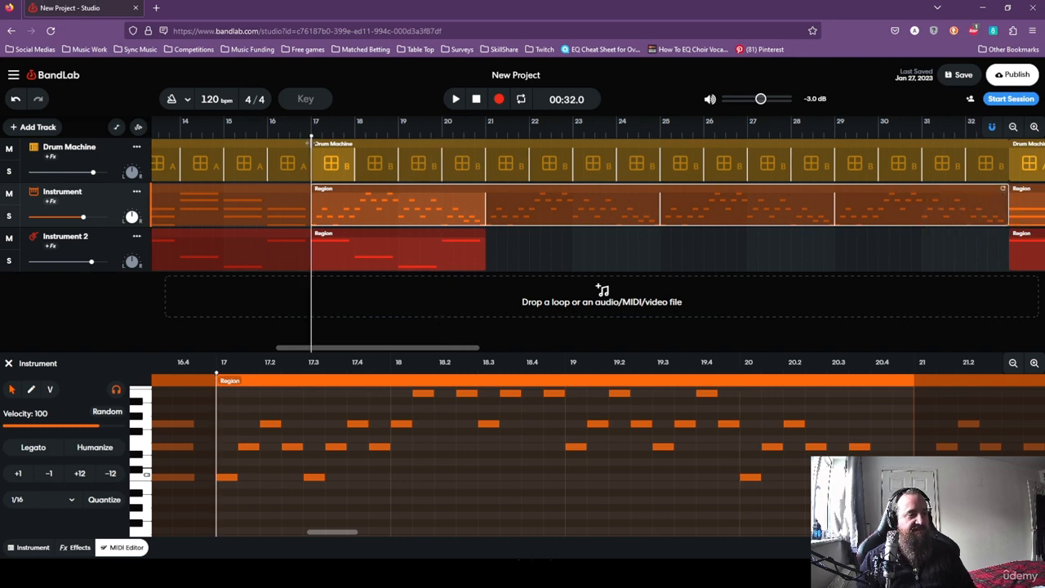
{"action": "left_click", "coordinate": [336, 254]}
{"action": "left_click_drag", "start_coordinate": [362, 441], "coordinate": [261, 461]}
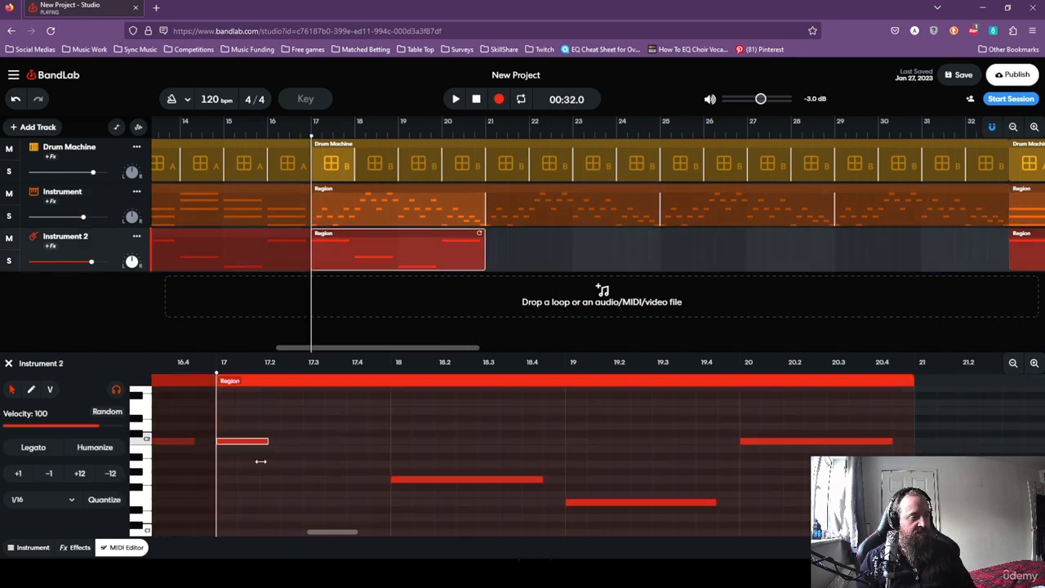
{"action": "double_click", "coordinate": [262, 441]}
{"action": "left_click_drag", "start_coordinate": [266, 442], "coordinate": [292, 441]}
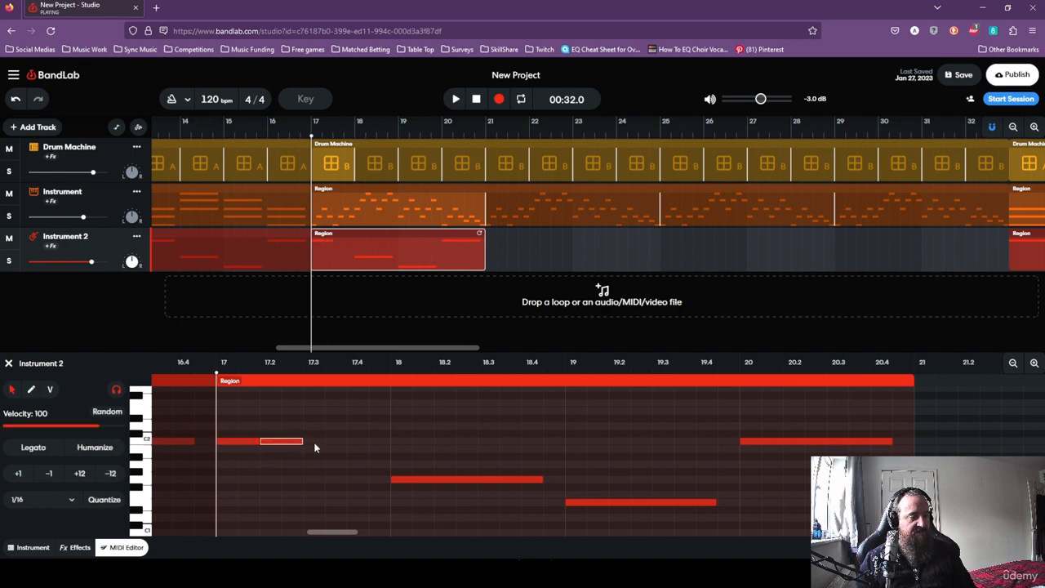
{"action": "double_click", "coordinate": [313, 442]}
{"action": "double_click", "coordinate": [347, 440]}
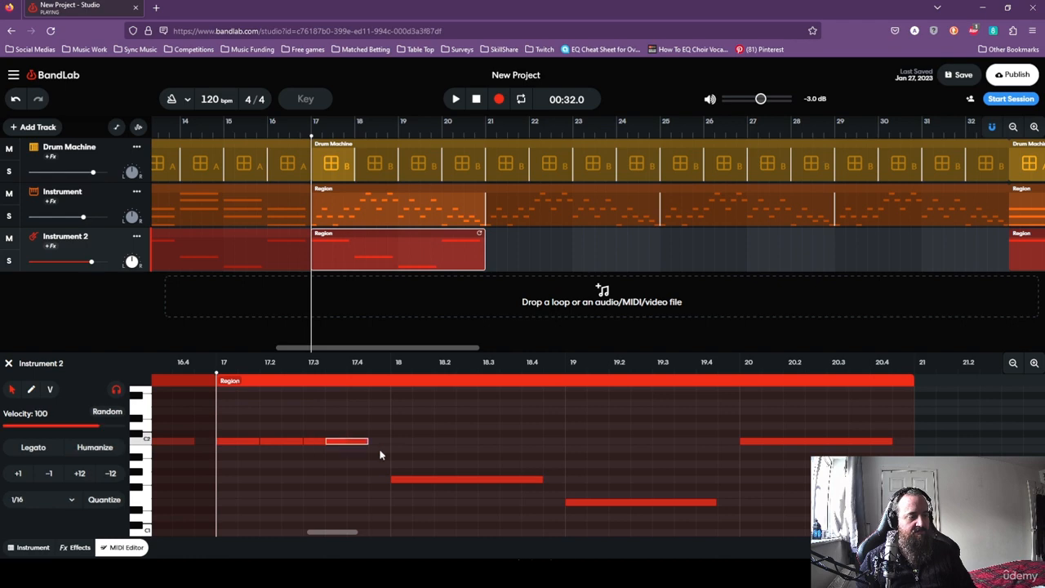
{"action": "left_click_drag", "start_coordinate": [351, 442], "coordinate": [359, 441]}
{"action": "key", "text": "space"}
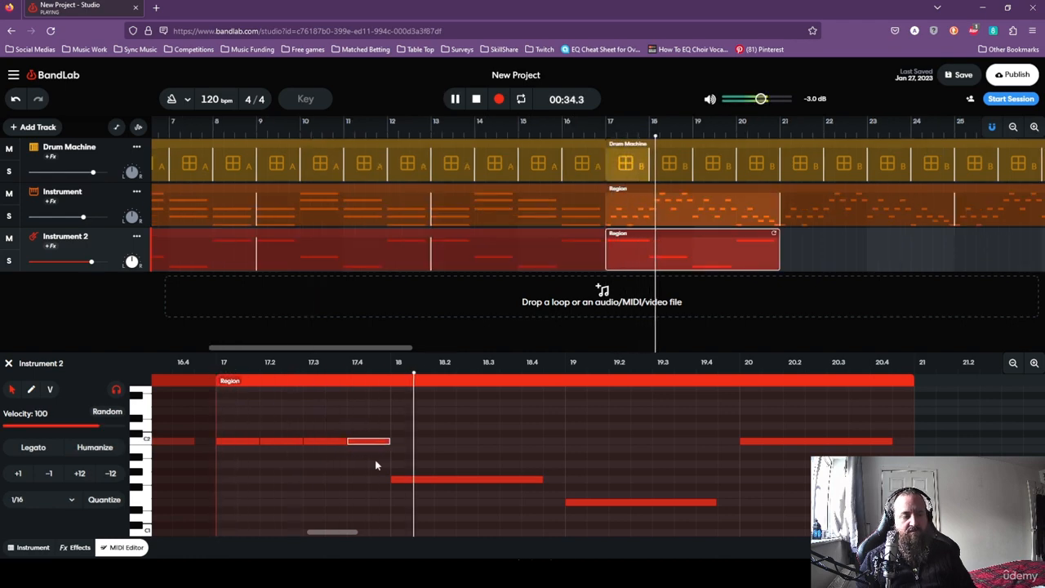
{"action": "key", "text": "space"}
Replace the long bass notes in bars 18 and 19 with four repeated quarter notes each at their existing pitches.
{"action": "left_click_drag", "start_coordinate": [541, 480], "coordinate": [433, 480]}
{"action": "double_click", "coordinate": [440, 482]}
{"action": "double_click", "coordinate": [483, 480]}
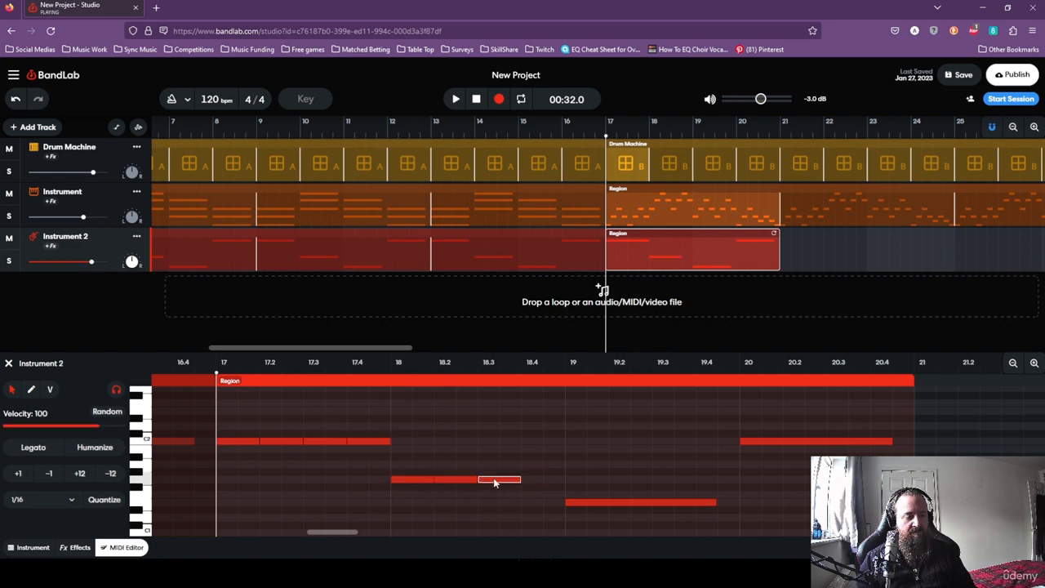
{"action": "double_click", "coordinate": [526, 480]}
{"action": "left_click_drag", "start_coordinate": [716, 505], "coordinate": [609, 506]}
{"action": "double_click", "coordinate": [616, 505]}
{"action": "double_click", "coordinate": [657, 504]}
{"action": "double_click", "coordinate": [735, 505]}
Break the bar 20 bass note into four repeated quarter notes and play the section from bar 17.
{"action": "left_click_drag", "start_coordinate": [891, 441], "coordinate": [795, 452]}
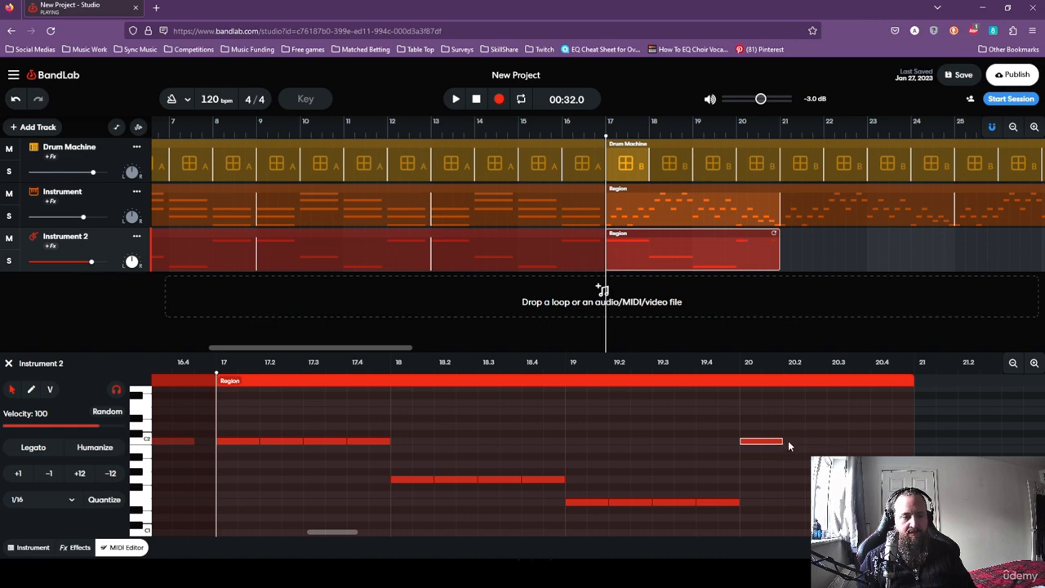
{"action": "double_click", "coordinate": [788, 441]}
{"action": "double_click", "coordinate": [857, 442]}
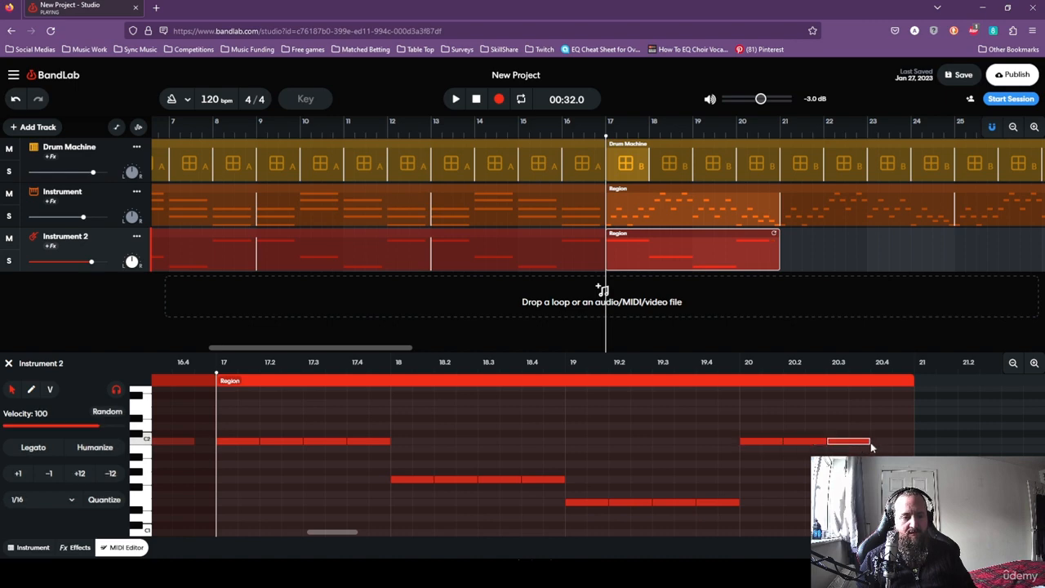
{"action": "double_click", "coordinate": [872, 442]}
{"action": "key", "text": "space"}
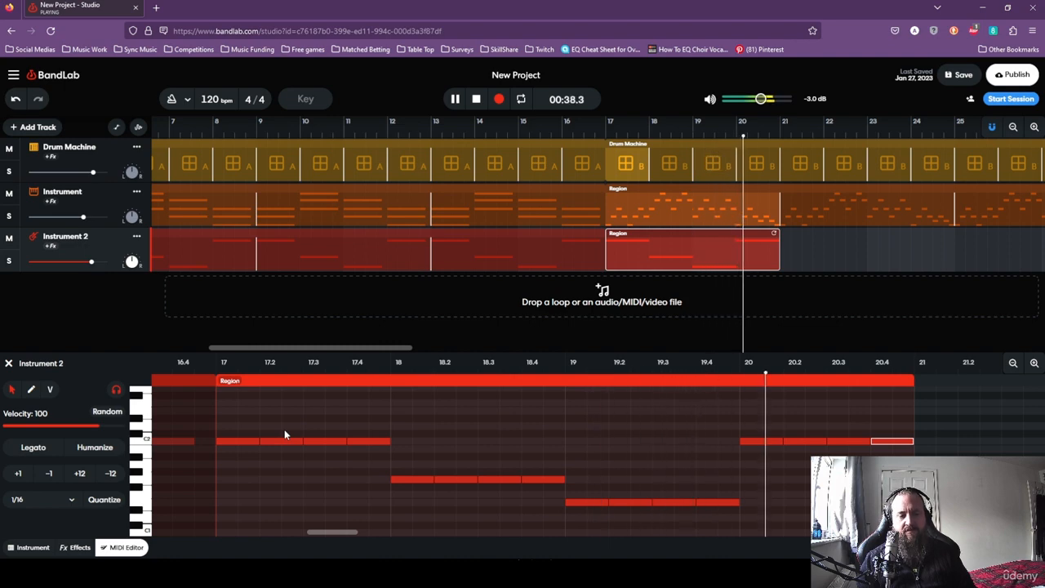
{"action": "key", "text": "space"}
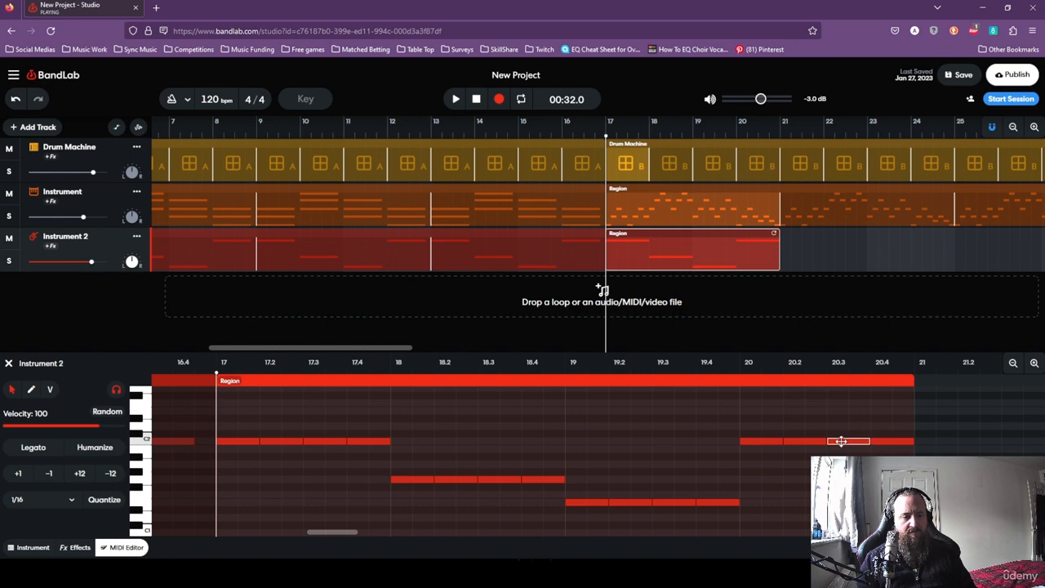
Try lowering the third bass note of bar 20 and audition the change.
{"action": "left_click_drag", "start_coordinate": [841, 448], "coordinate": [841, 455]}
{"action": "key", "text": "space"}
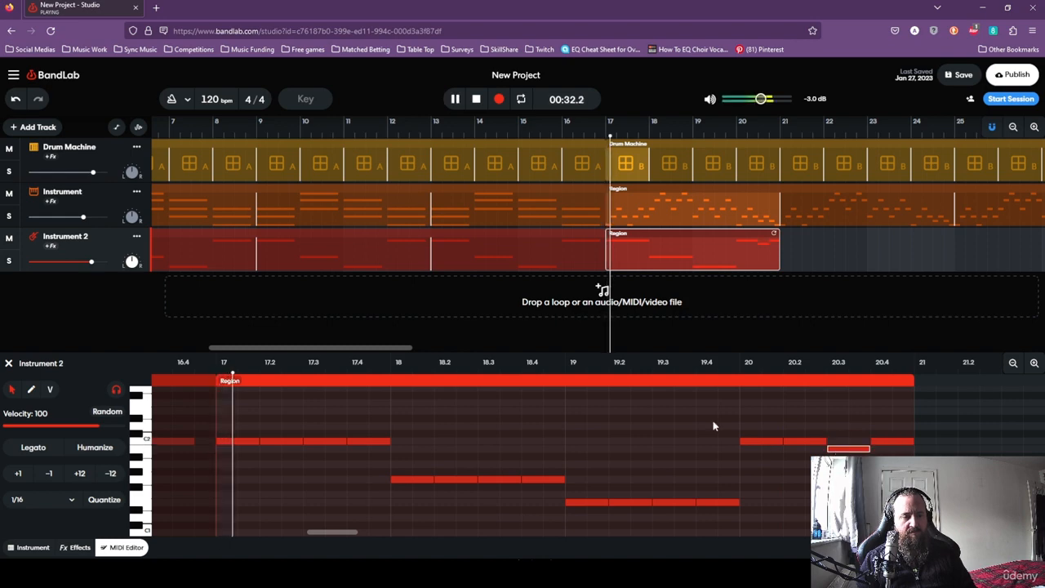
{"action": "key", "text": "space"}
{"action": "left_click_drag", "start_coordinate": [840, 452], "coordinate": [840, 459]}
{"action": "left_click", "coordinate": [732, 383]}
{"action": "key", "text": "space"}
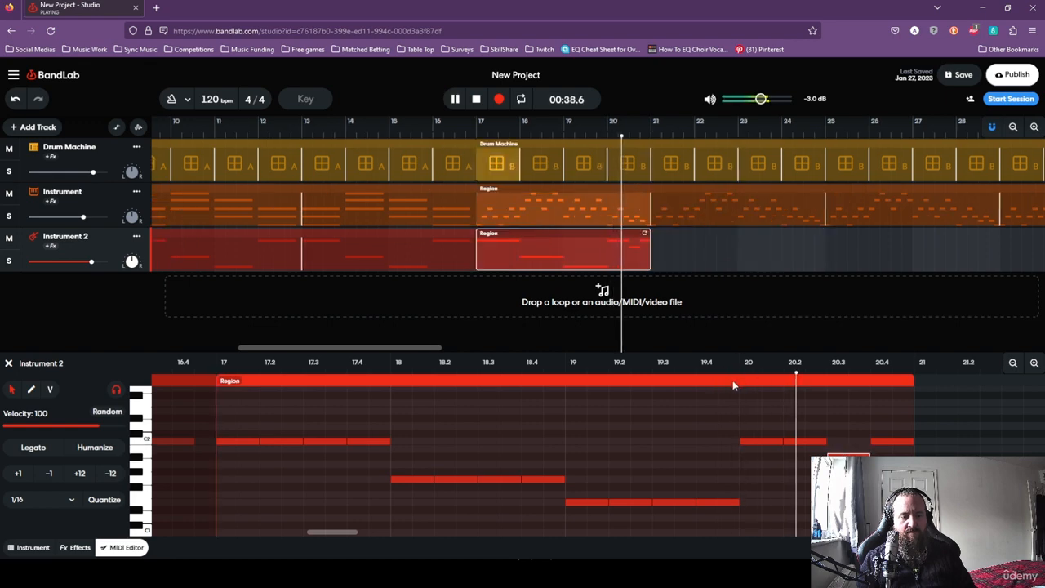
{"action": "key", "text": "space"}
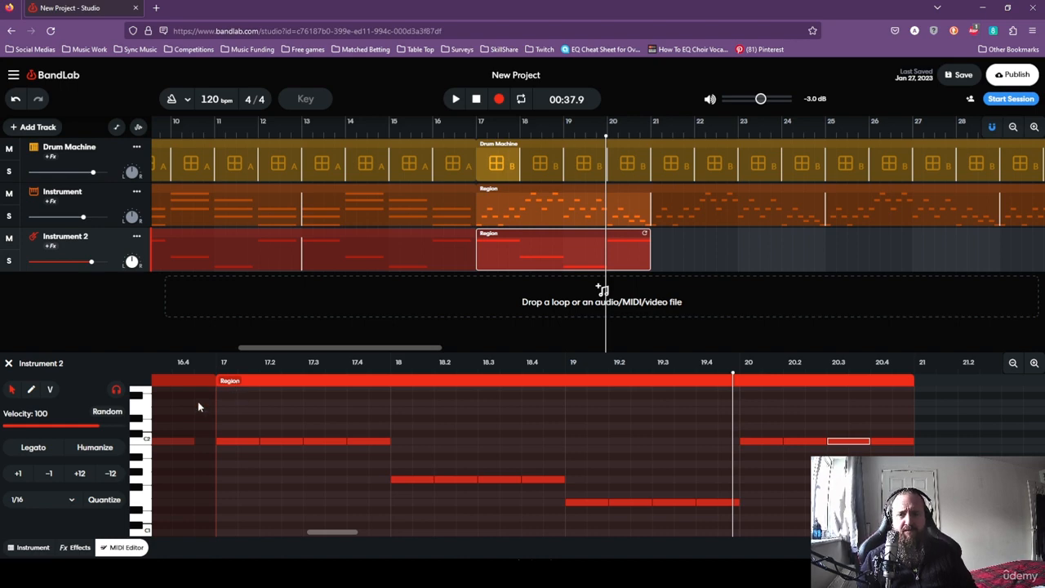
Halve the bar 17 bass notes, fill the gaps to make eight eighth notes on C2, and audition the bar.
{"action": "left_click_drag", "start_coordinate": [215, 413], "coordinate": [370, 466]}
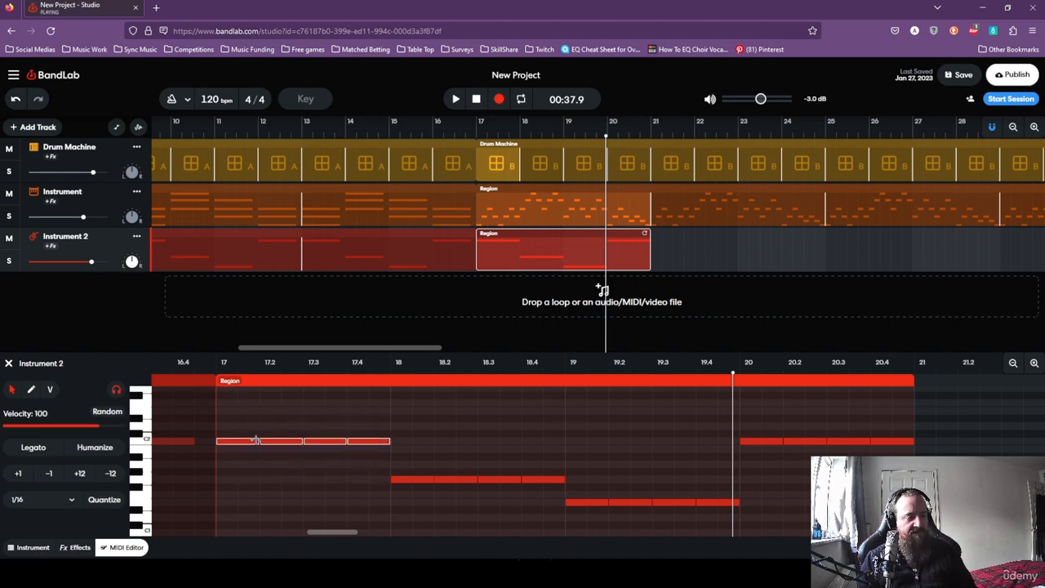
{"action": "left_click", "coordinate": [236, 441]}
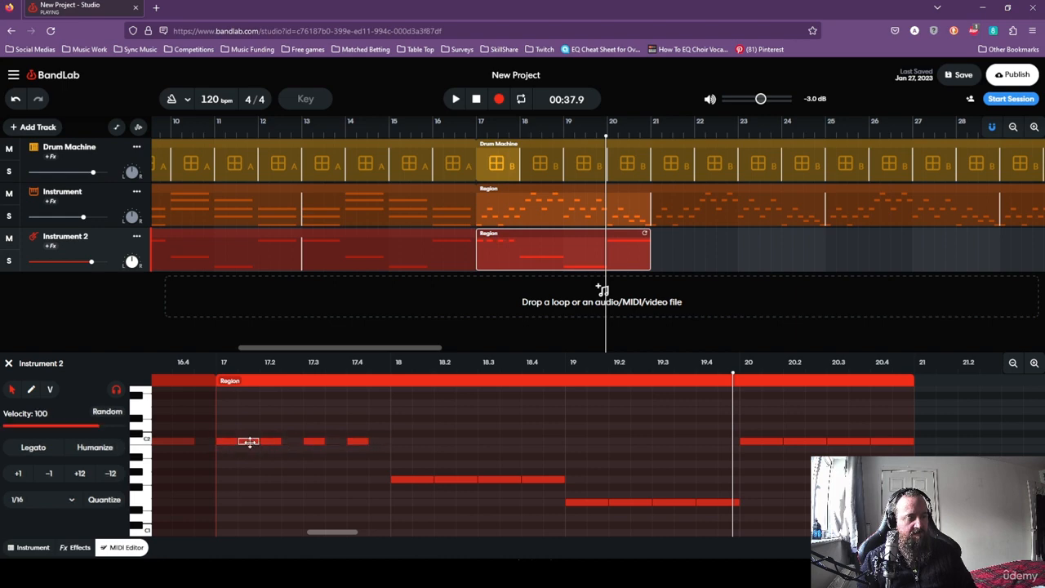
{"action": "double_click", "coordinate": [287, 442]}
{"action": "double_click", "coordinate": [330, 441]}
{"action": "double_click", "coordinate": [373, 441]}
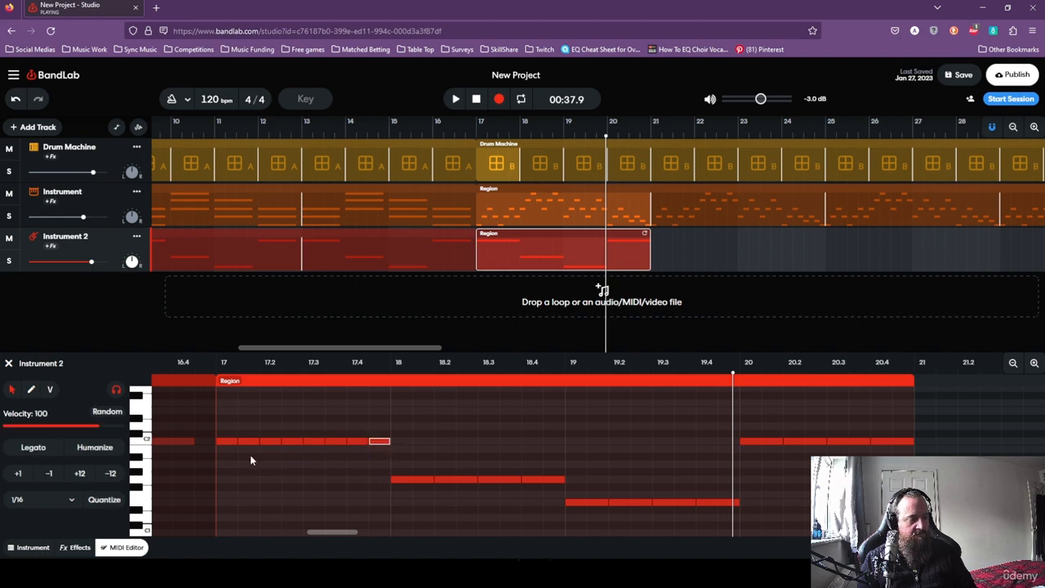
{"action": "left_click", "coordinate": [216, 381]}
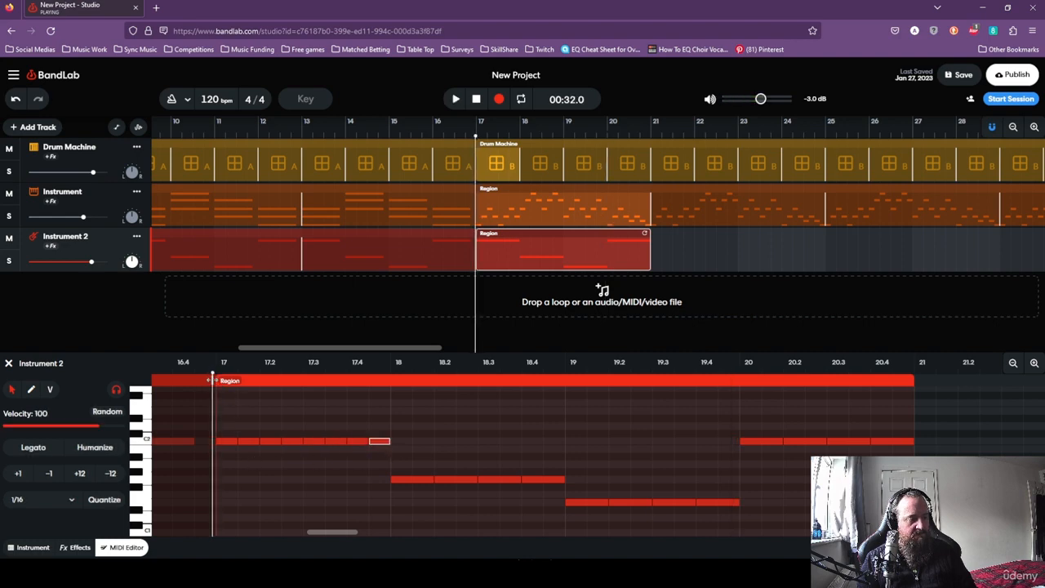
{"action": "key", "text": "space"}
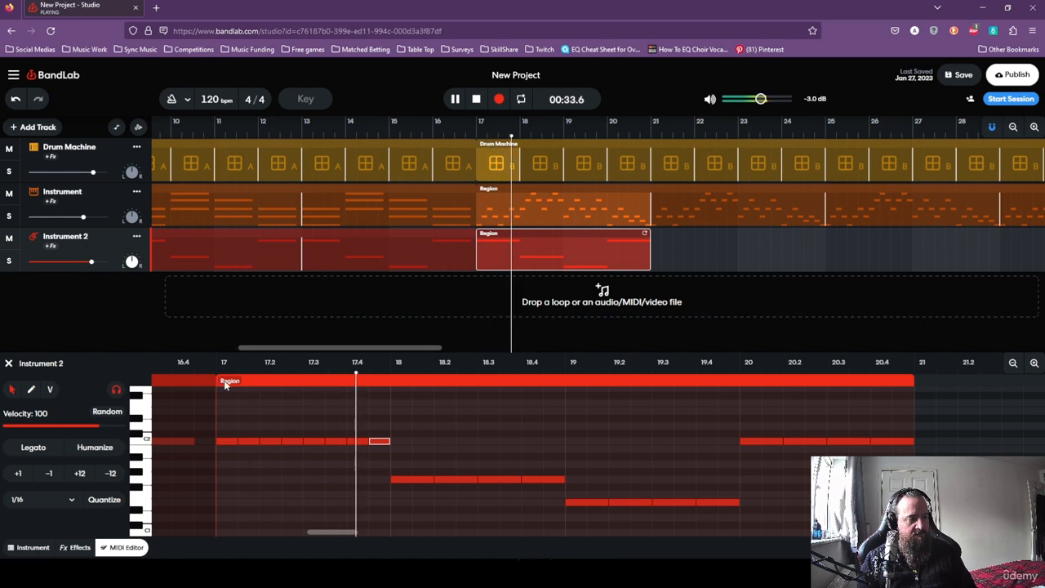
{"action": "key", "text": "space"}
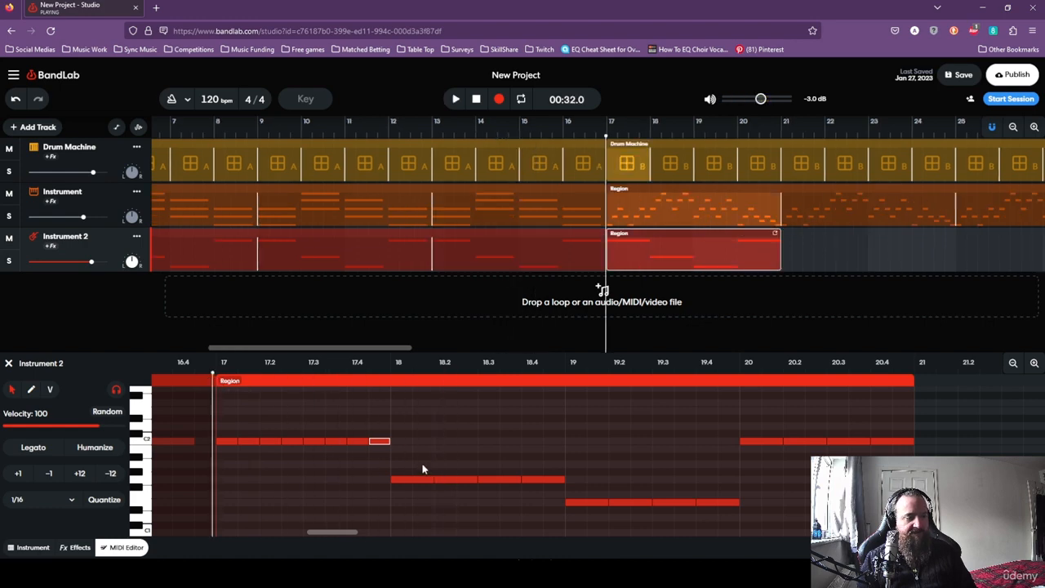
Shorten the four bar 18 bass notes to eighths and duplicate them into the gaps for eight even notes.
{"action": "left_click_drag", "start_coordinate": [423, 469], "coordinate": [493, 485]}
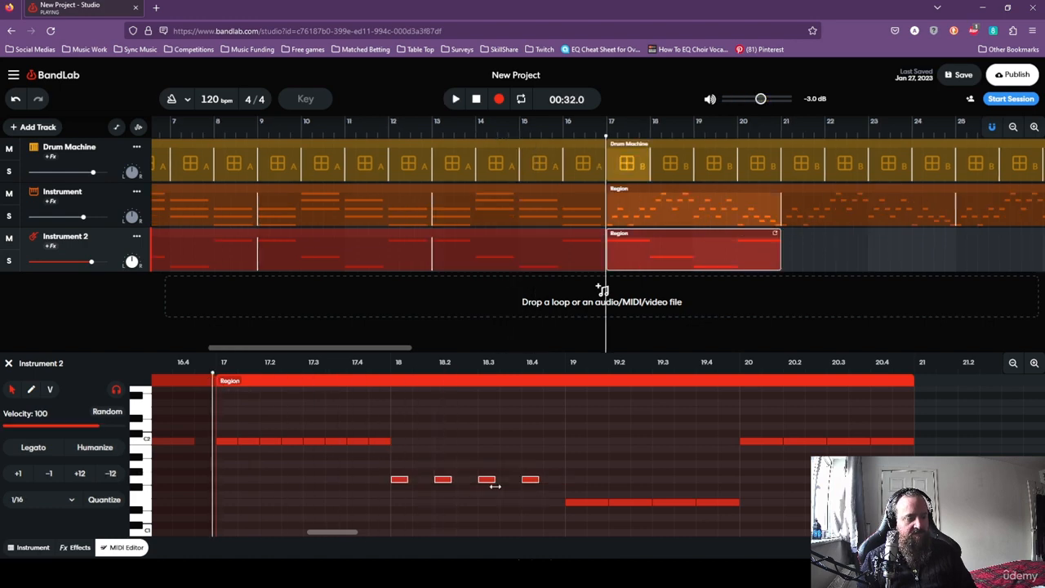
{"action": "left_click", "coordinate": [405, 480]}
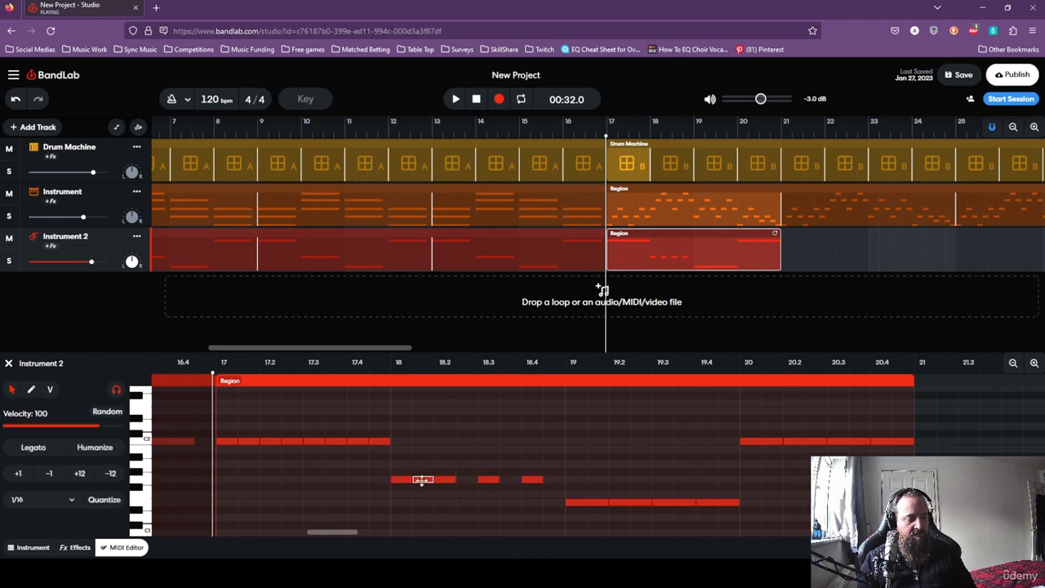
{"action": "left_click", "coordinate": [446, 480]}
{"action": "left_click_drag", "start_coordinate": [498, 481], "coordinate": [545, 483]}
{"action": "left_click", "coordinate": [544, 481]}
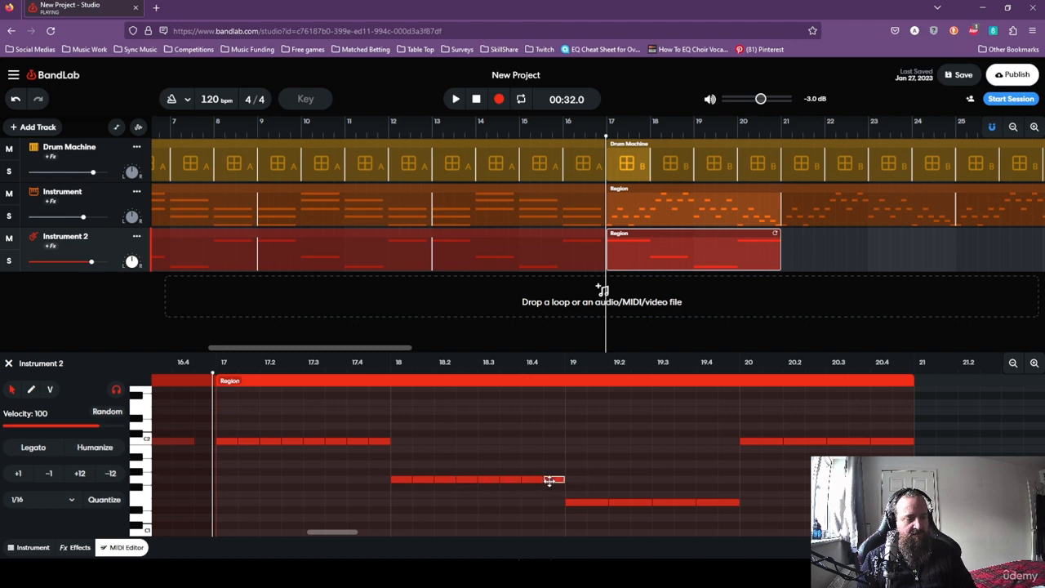
Convert the bar 19 bass line to eight repeated eighth notes by halving its notes and filling the gaps.
{"action": "mouse_move", "coordinate": [580, 496]}
{"action": "left_mouse_down"}
{"action": "mouse_move", "coordinate": [712, 527]}
{"action": "mouse_move", "coordinate": [587, 503]}
{"action": "left_mouse_up"}
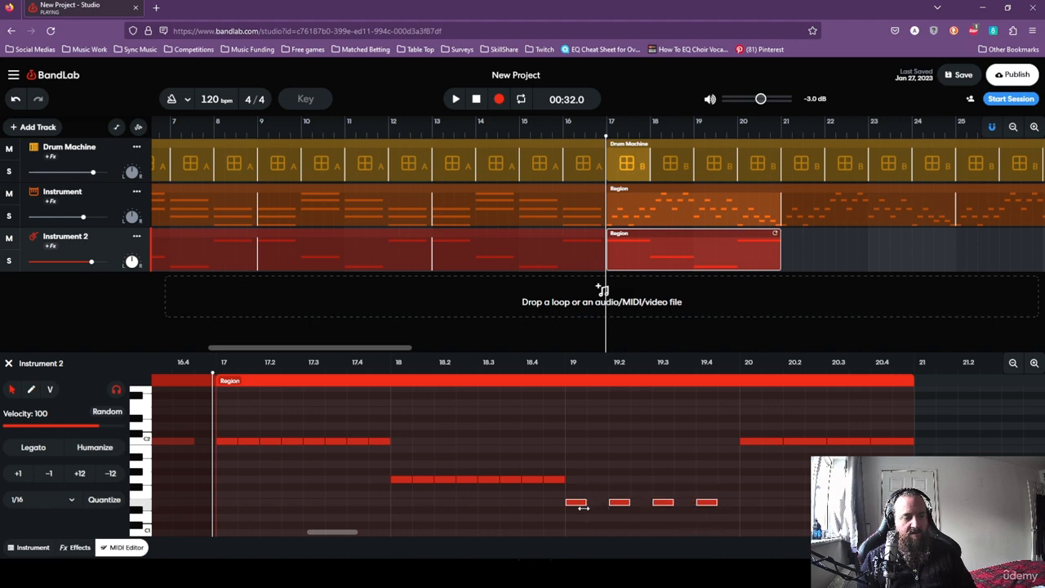
{"action": "double_click", "coordinate": [596, 502]}
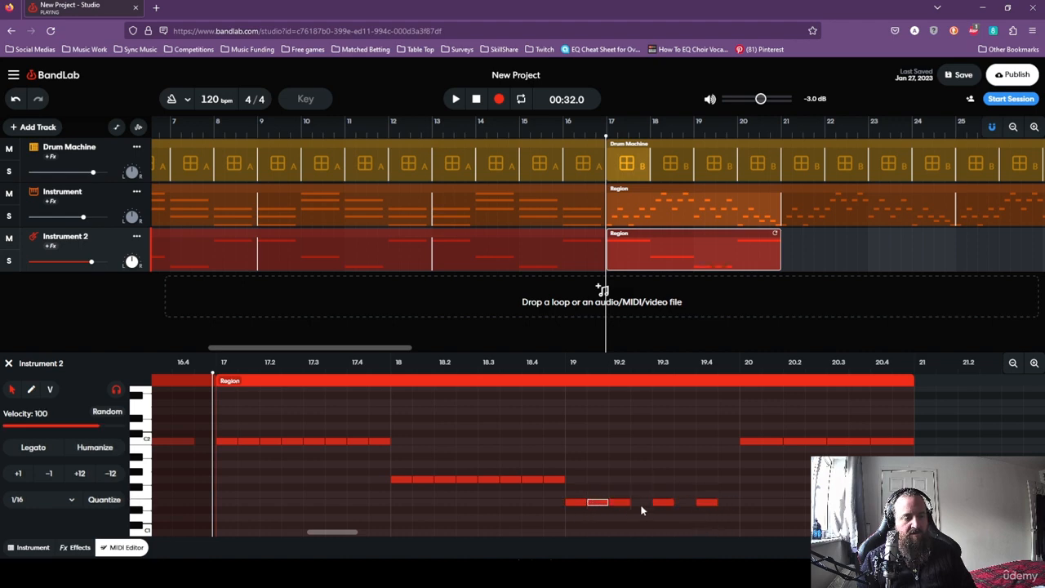
{"action": "left_click", "coordinate": [626, 503]}
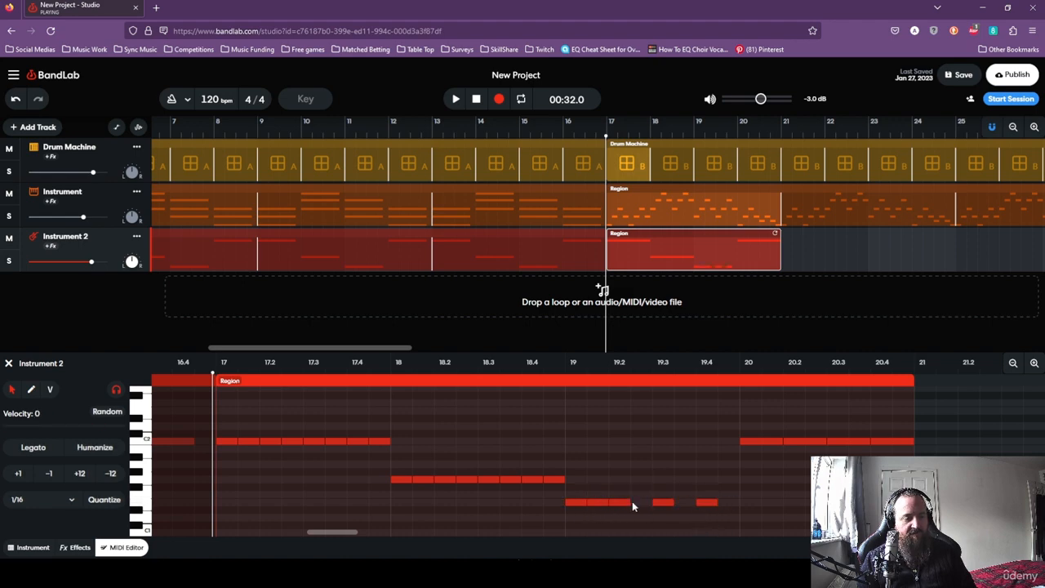
{"action": "double_click", "coordinate": [680, 503]}
{"action": "left_click", "coordinate": [717, 503]}
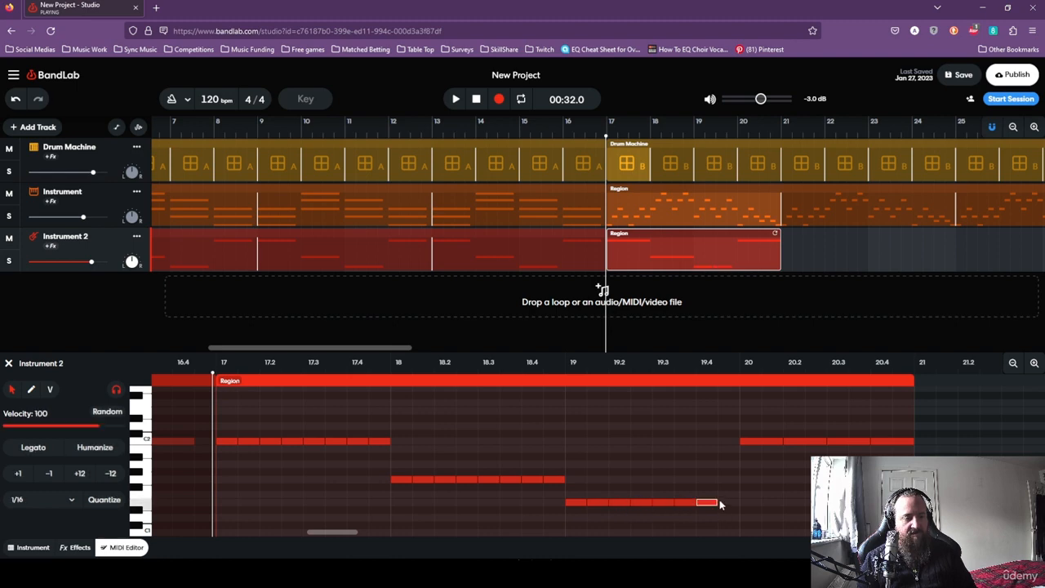
Rework the bar 20 bass into eight repeated eighth notes on C2 and play the section from bar 17.
{"action": "mouse_move", "coordinate": [774, 429]}
{"action": "left_mouse_down"}
{"action": "mouse_move", "coordinate": [902, 454]}
{"action": "mouse_move", "coordinate": [762, 441]}
{"action": "left_mouse_up"}
{"action": "double_click", "coordinate": [771, 441]}
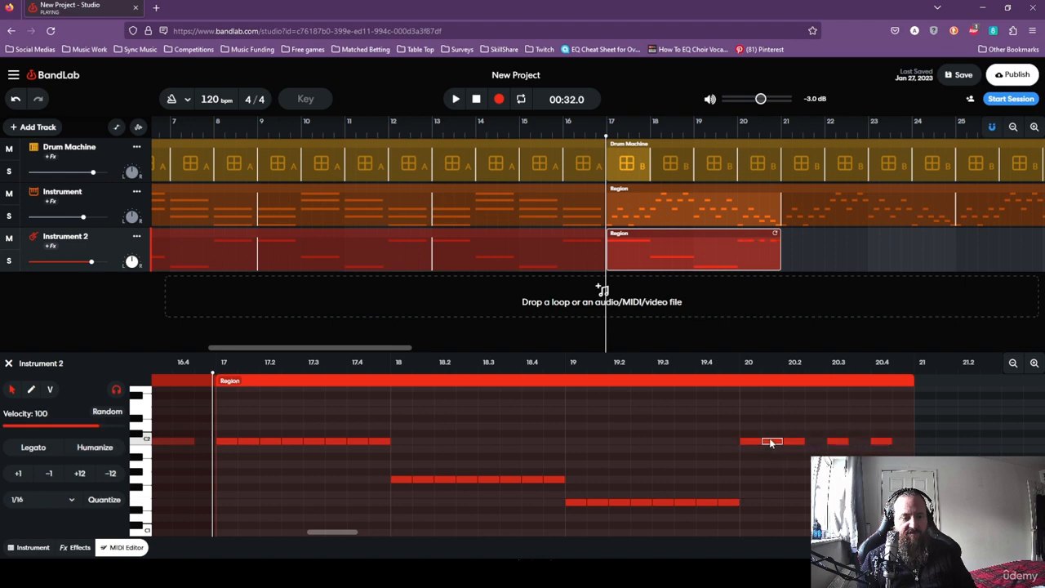
{"action": "double_click", "coordinate": [814, 442]}
{"action": "double_click", "coordinate": [859, 442]}
{"action": "double_click", "coordinate": [903, 442]}
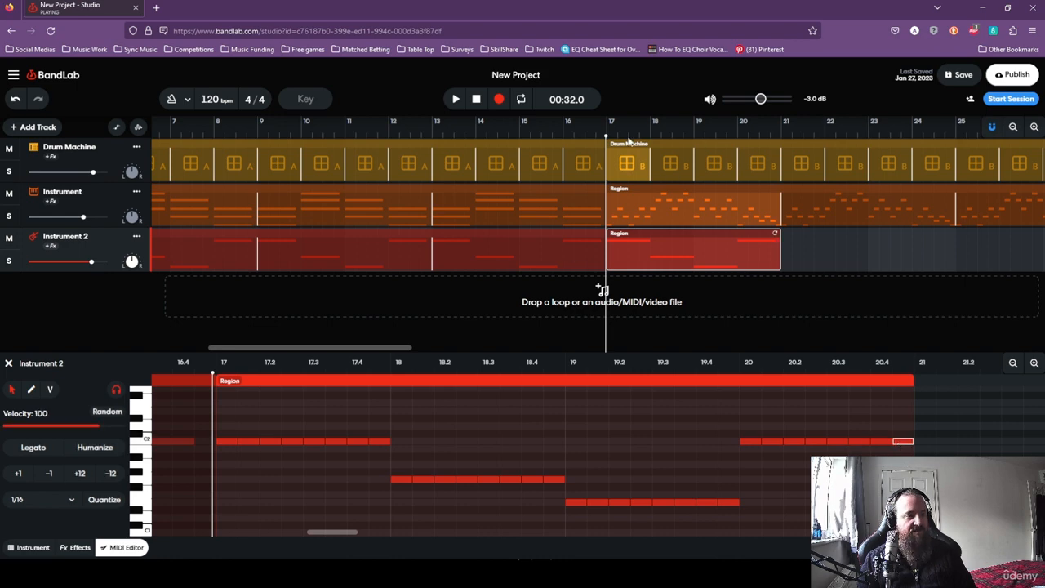
{"action": "key", "text": "space"}
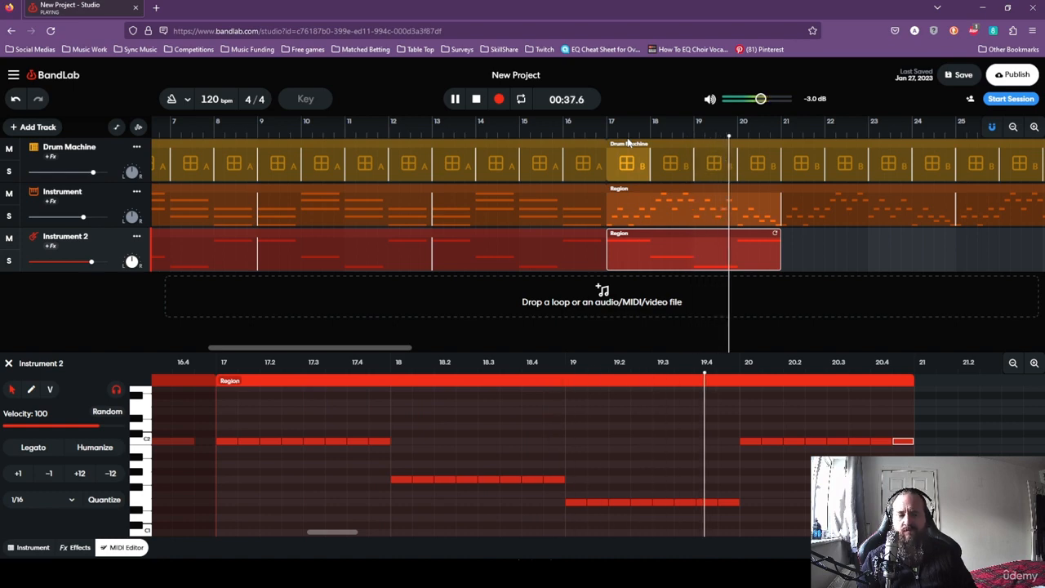
{"action": "key", "text": "space"}
Loop the Instrument 2 bass region from bar 17 out to bar 33.
{"action": "left_click_drag", "start_coordinate": [777, 234], "coordinate": [1044, 237]}
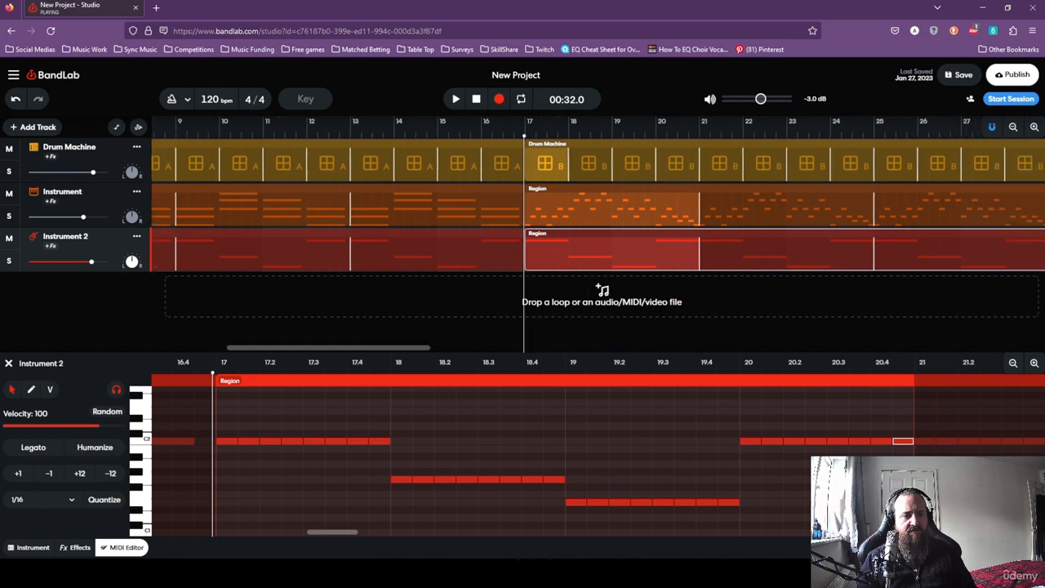
{"action": "left_click_drag", "start_coordinate": [343, 350], "coordinate": [432, 350]}
{"action": "left_click_drag", "start_coordinate": [629, 235], "coordinate": [825, 237]}
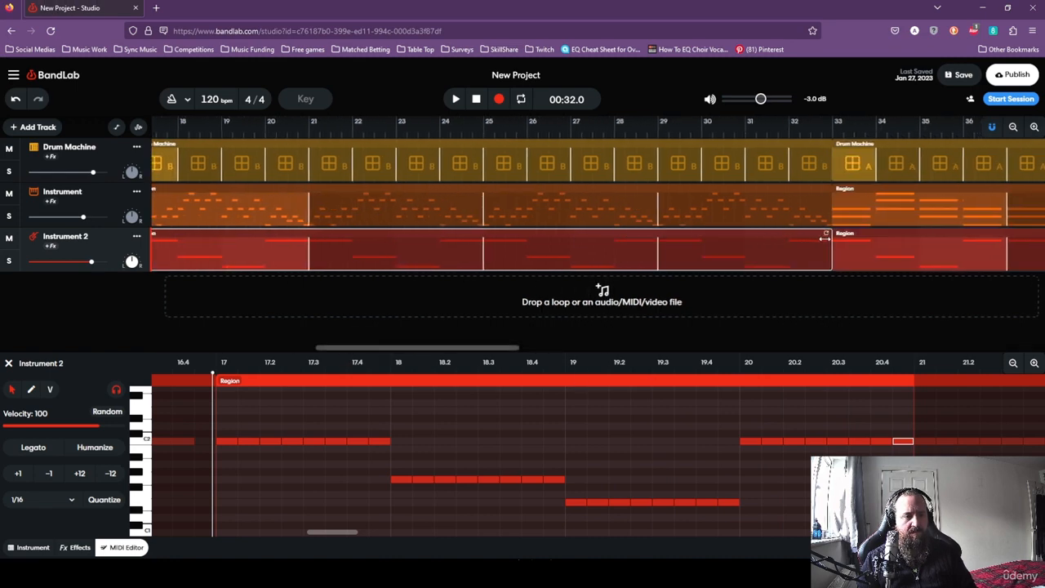
Copy the looped arpeggio and bass regions from bar 17 and paste both at bar 49, under the second B drum section.
{"action": "left_click", "coordinate": [286, 204]}
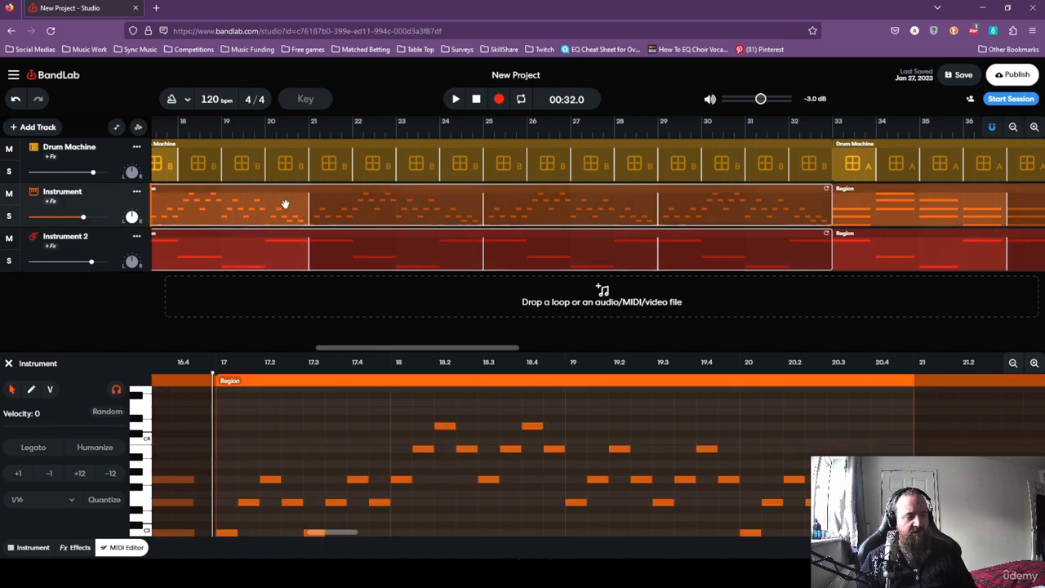
{"action": "left_click_drag", "start_coordinate": [408, 350], "coordinate": [591, 353]}
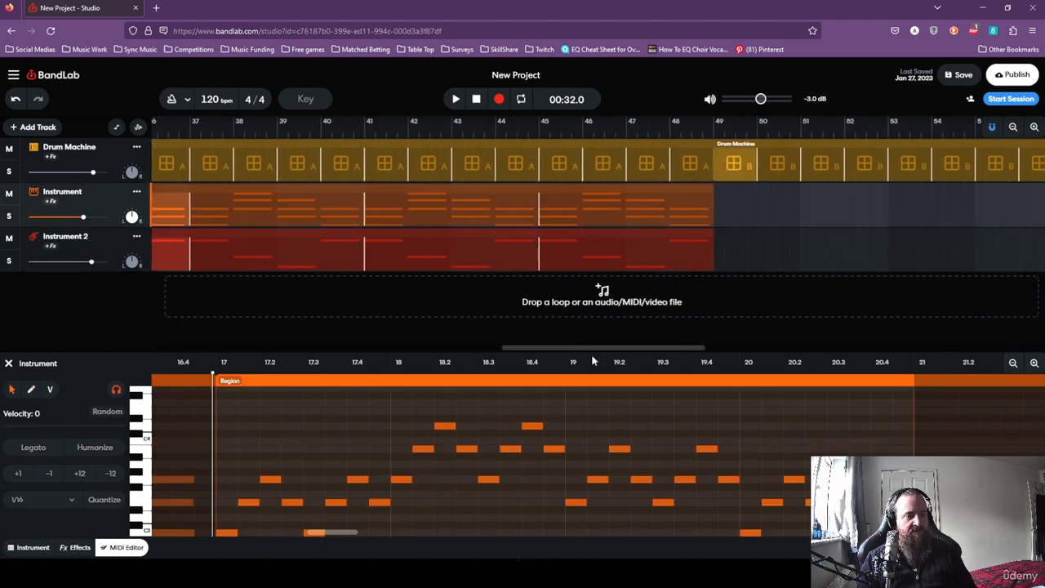
{"action": "left_click", "coordinate": [705, 132]}
{"action": "right_click", "coordinate": [720, 204]}
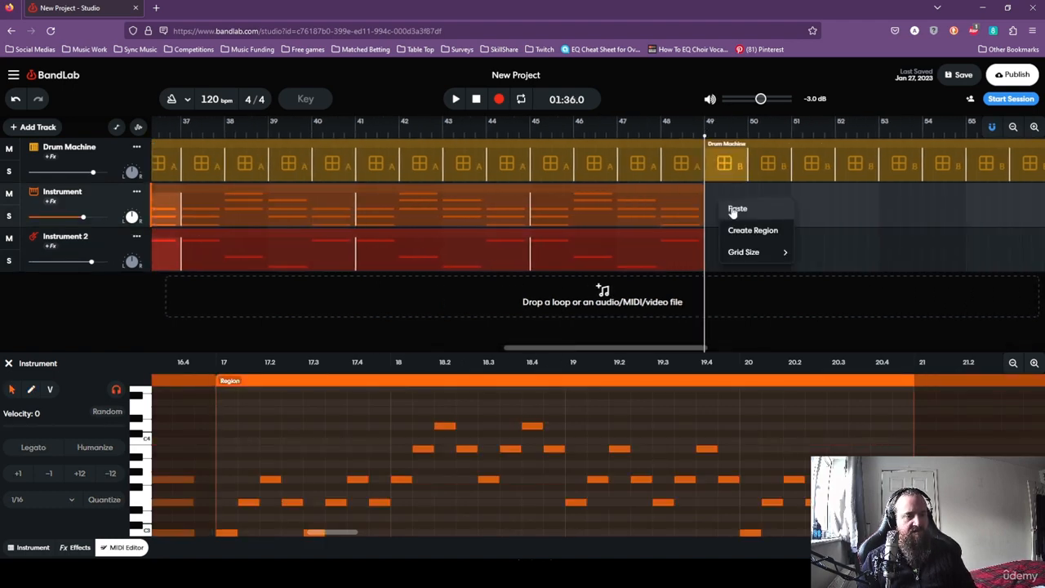
{"action": "left_click", "coordinate": [738, 209]}
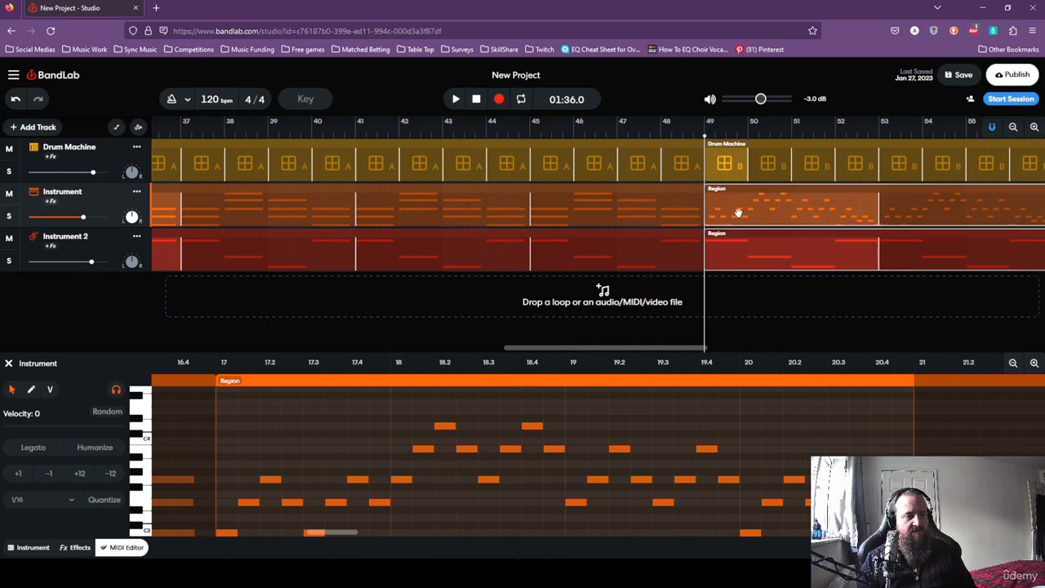
Play the full 64-bar arrangement from the start to review all drum, chord and bass sections.
{"action": "left_click", "coordinate": [1012, 127]}
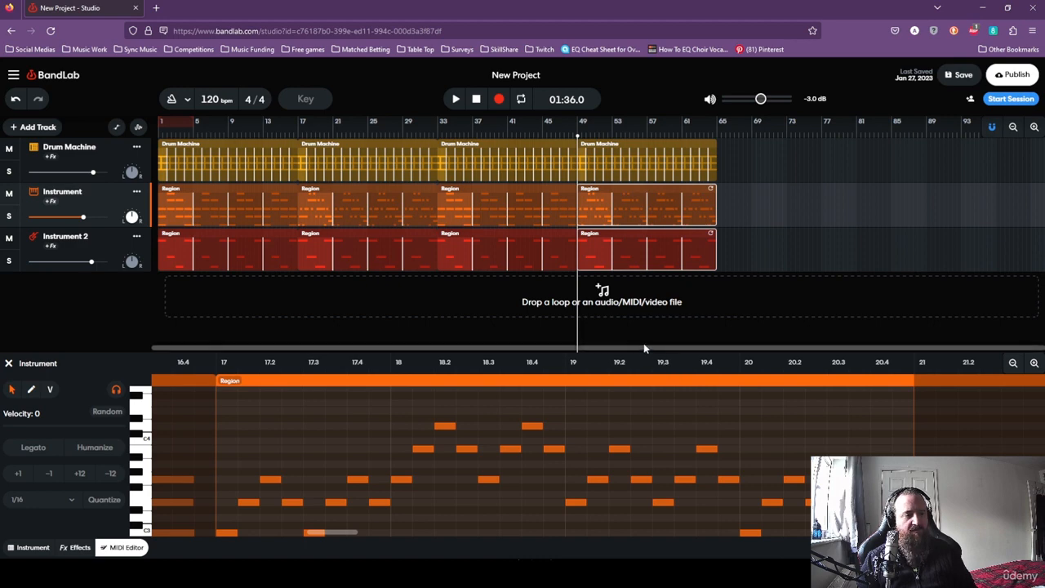
{"action": "left_click", "coordinate": [476, 99]}
{"action": "left_click", "coordinate": [456, 99]}
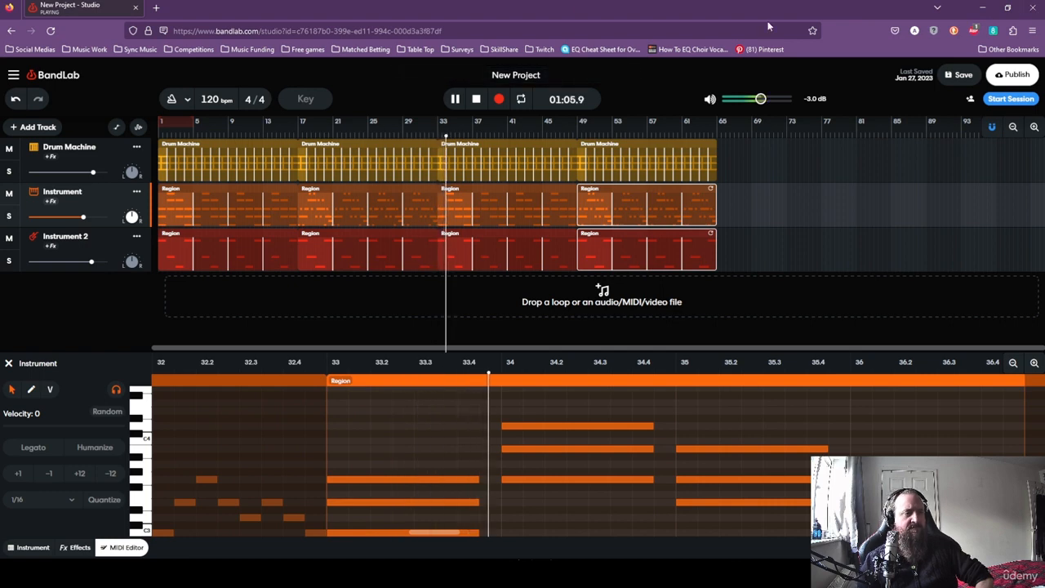
{"action": "left_click", "coordinate": [478, 101]}
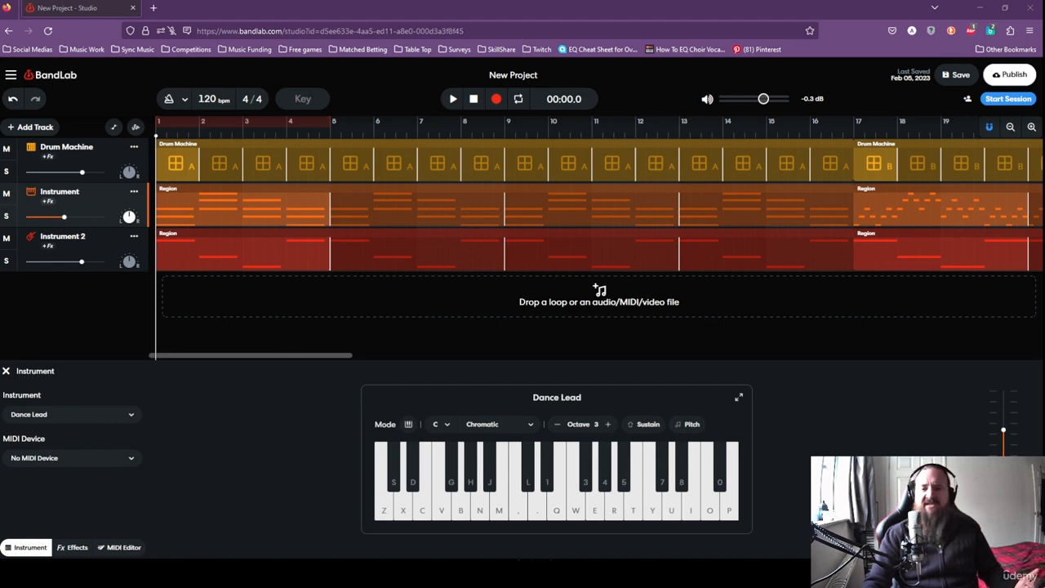
Duplicate the first Instrument track that holds the chords and arpeggios.
{"action": "left_click", "coordinate": [107, 195]}
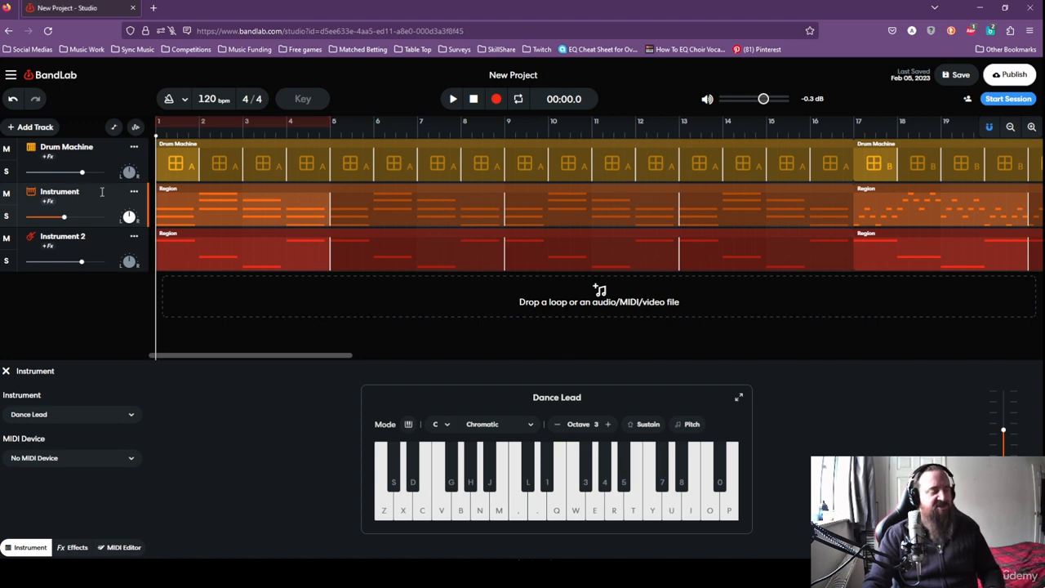
{"action": "type", "text": "zc"}
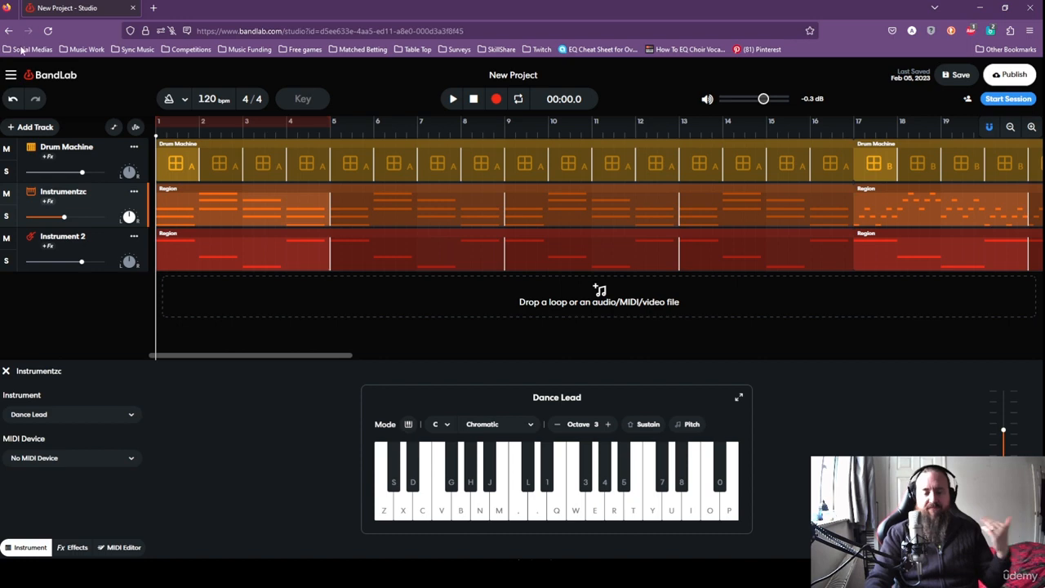
{"action": "left_click", "coordinate": [133, 191]}
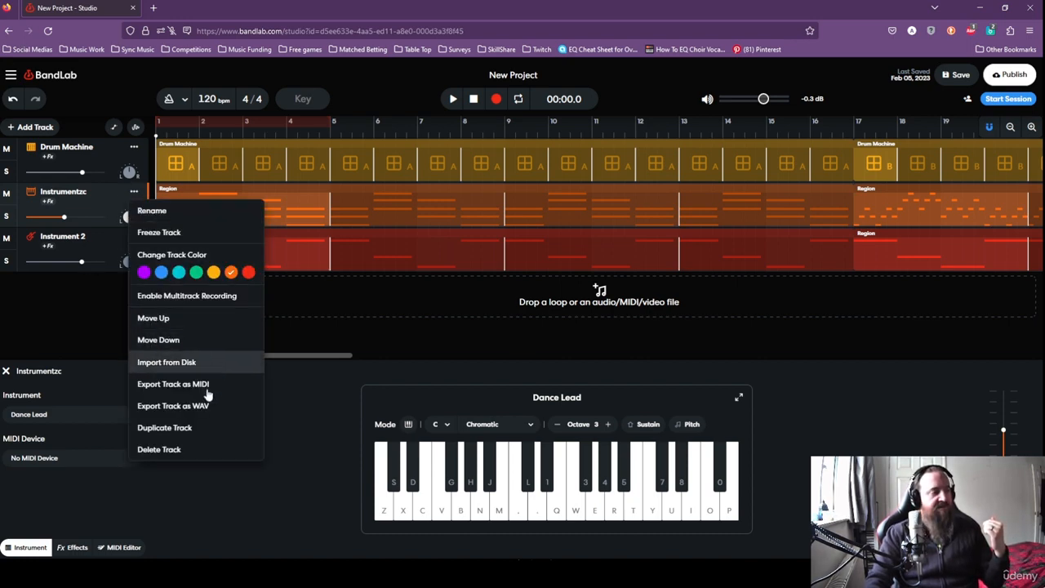
{"action": "left_click", "coordinate": [166, 428]}
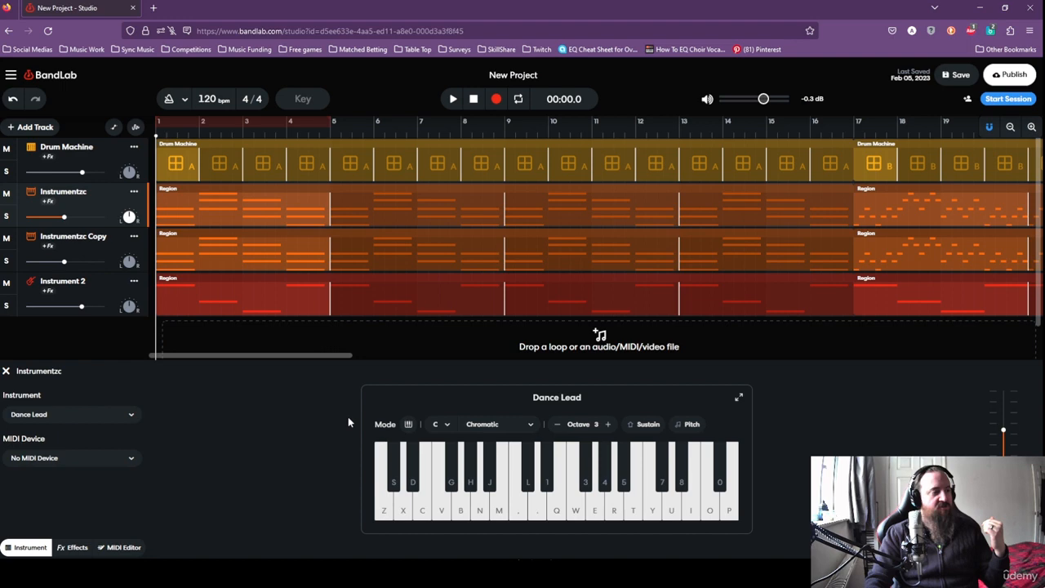
Delete the copied regions at bars 1 and 17 from the duplicated track.
{"action": "left_click", "coordinate": [115, 249]}
{"action": "key", "text": "Delete"}
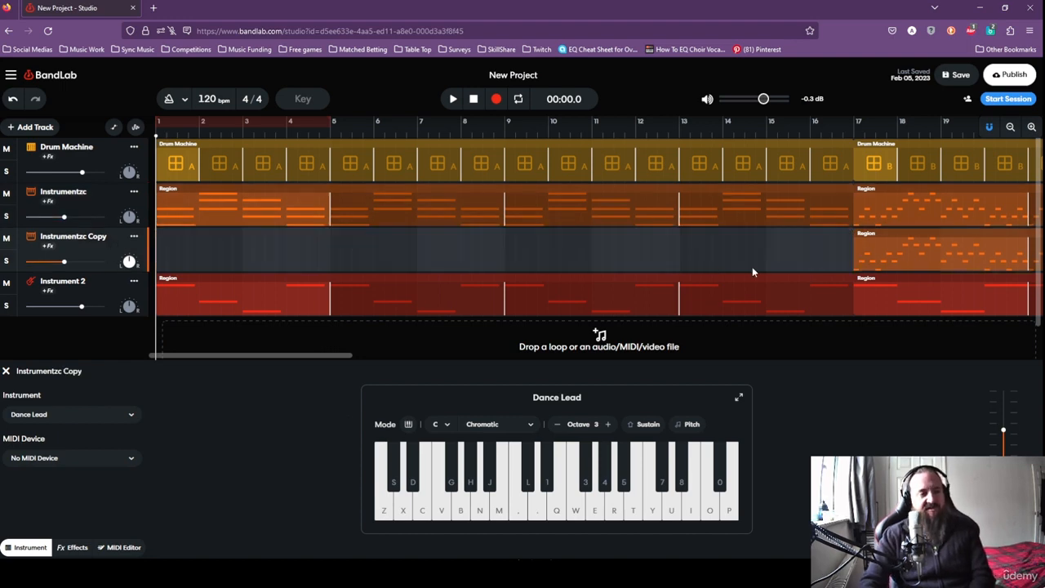
{"action": "left_click", "coordinate": [886, 253]}
{"action": "key", "text": "Delete"}
{"action": "left_click_drag", "start_coordinate": [288, 359], "coordinate": [245, 394]}
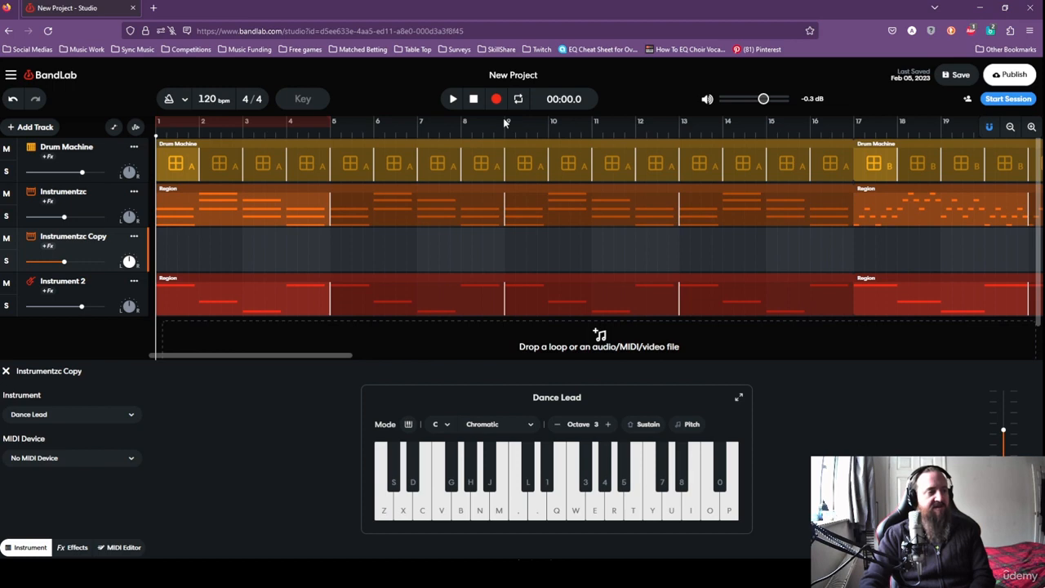
Rename the duplicated instrument track as Melody.
{"action": "double_click", "coordinate": [94, 236]}
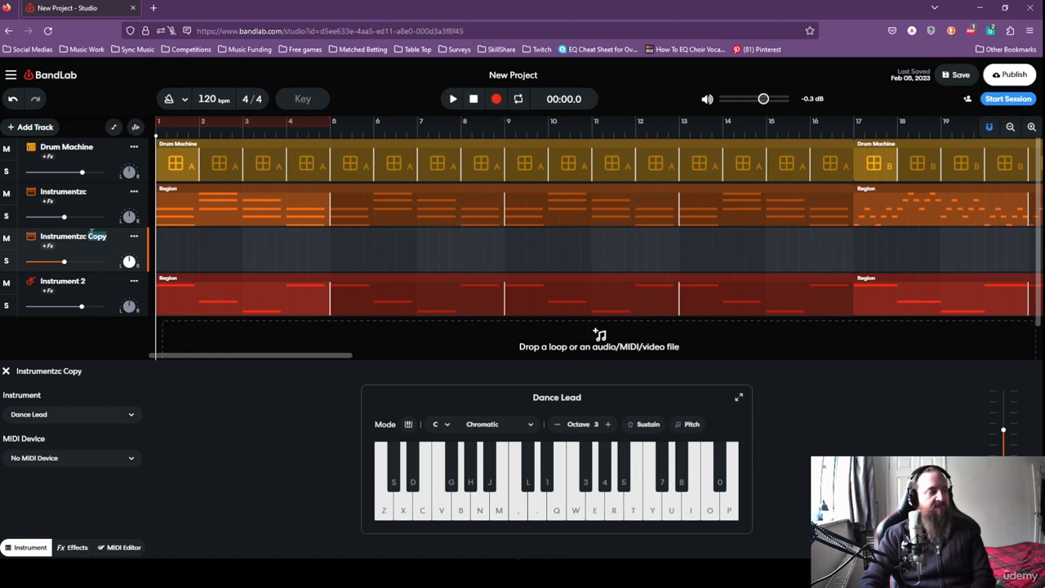
{"action": "double_click", "coordinate": [61, 237]}
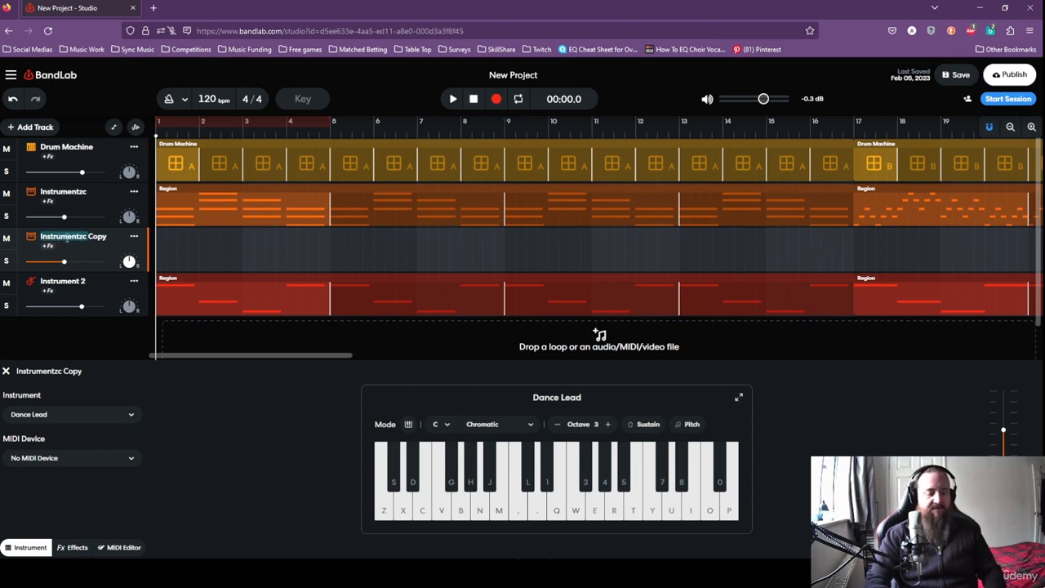
{"action": "key", "text": "BackSpace"}
{"action": "key", "text": "Delete"}
{"action": "key", "text": "Delete"}
{"action": "key", "text": "Delete"}
{"action": "key", "text": "Delete"}
{"action": "type", "text": "Melody"}
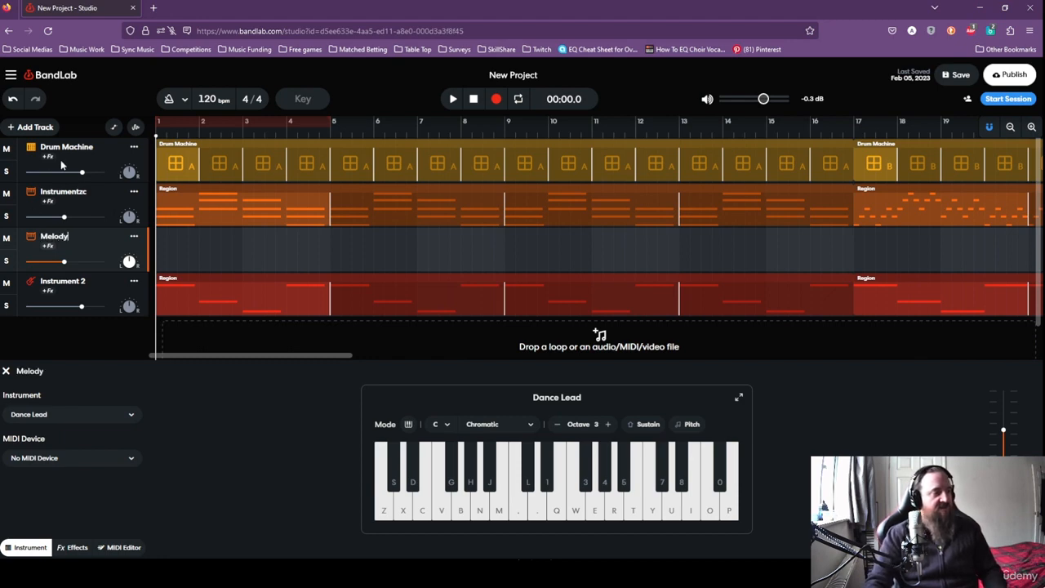
Rename the original instrument track as Chords and the Instrument 2 track as bass.
{"action": "double_click", "coordinate": [78, 193]}
{"action": "type", "text": "Chords"}
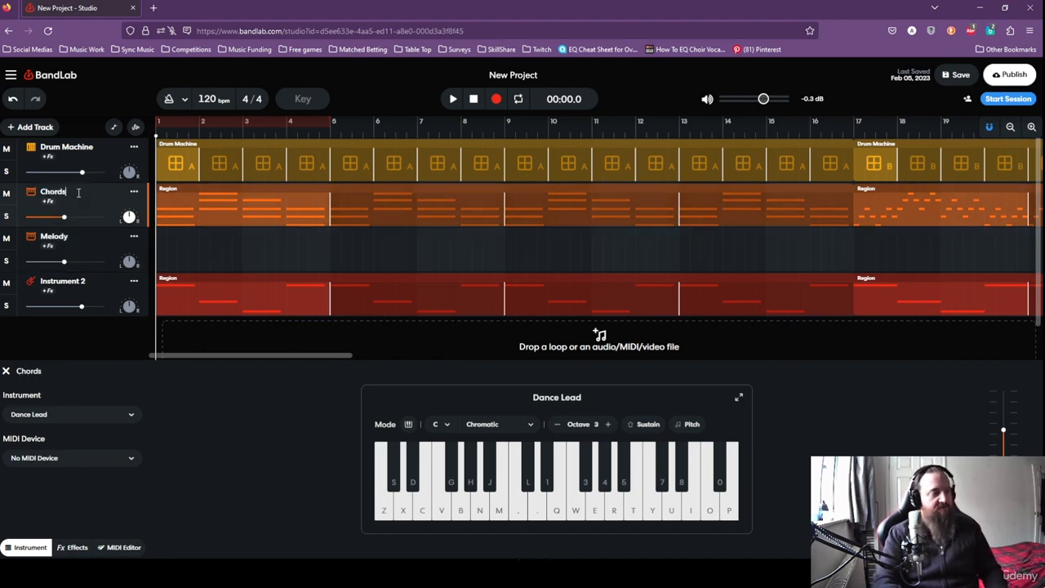
{"action": "double_click", "coordinate": [64, 282]}
{"action": "type", "text": "bass"}
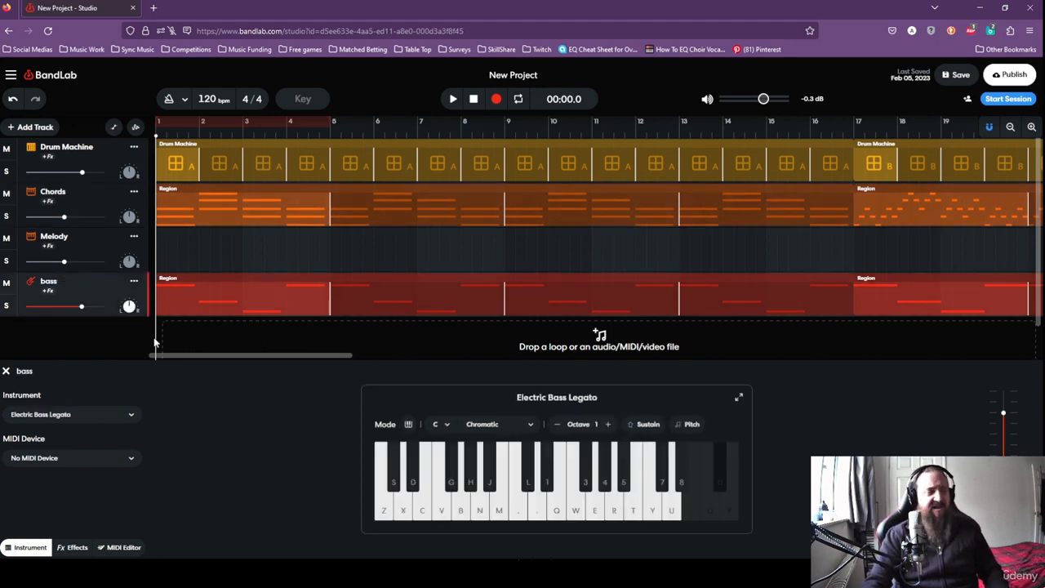
Select the Melody track, return the playhead to the start, and play the C, E and G chord tones on its Dance Lead.
{"action": "left_click", "coordinate": [374, 254]}
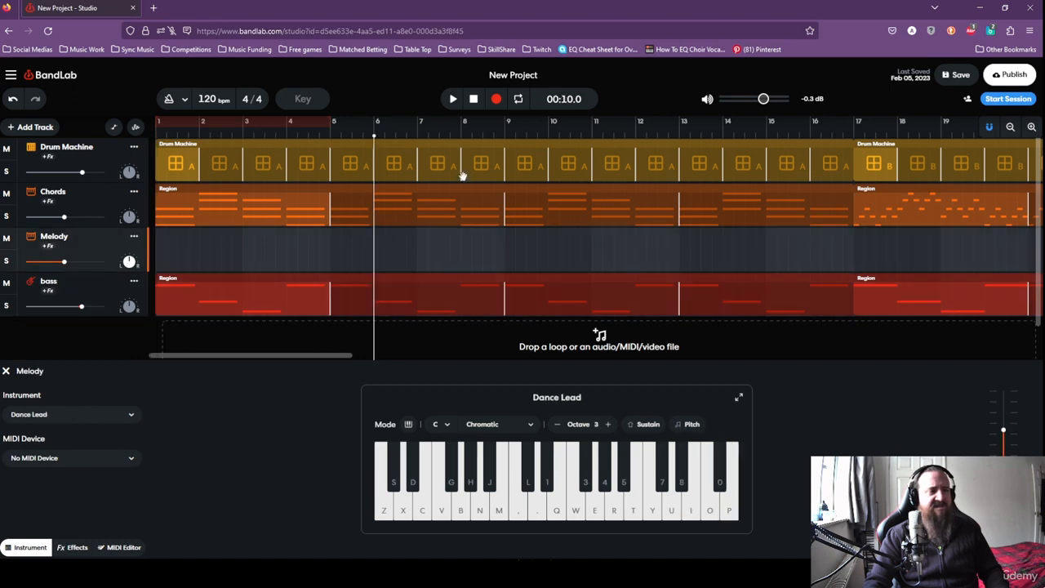
{"action": "left_click", "coordinate": [475, 102]}
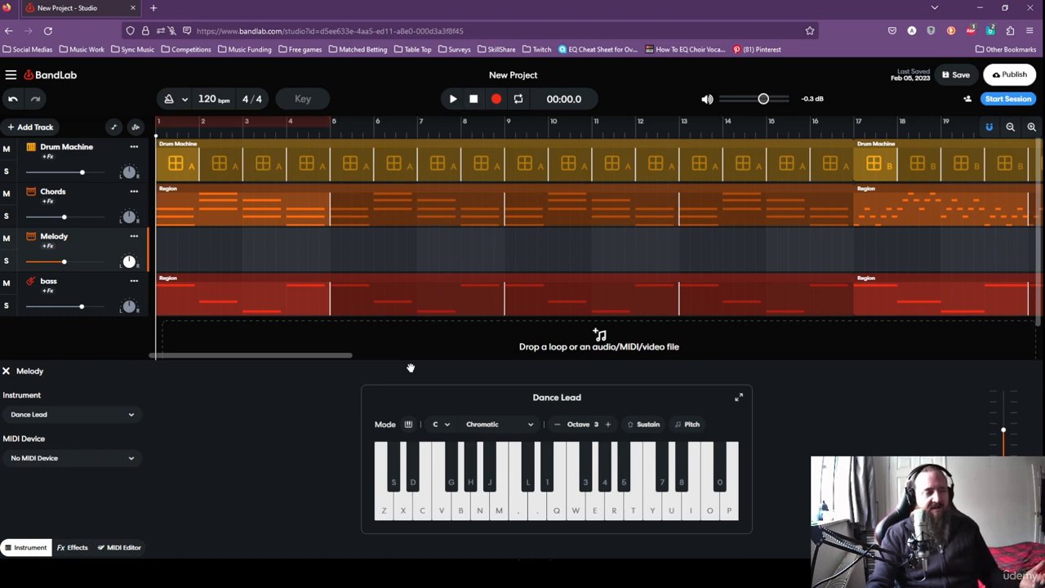
{"action": "left_click", "coordinate": [389, 515]}
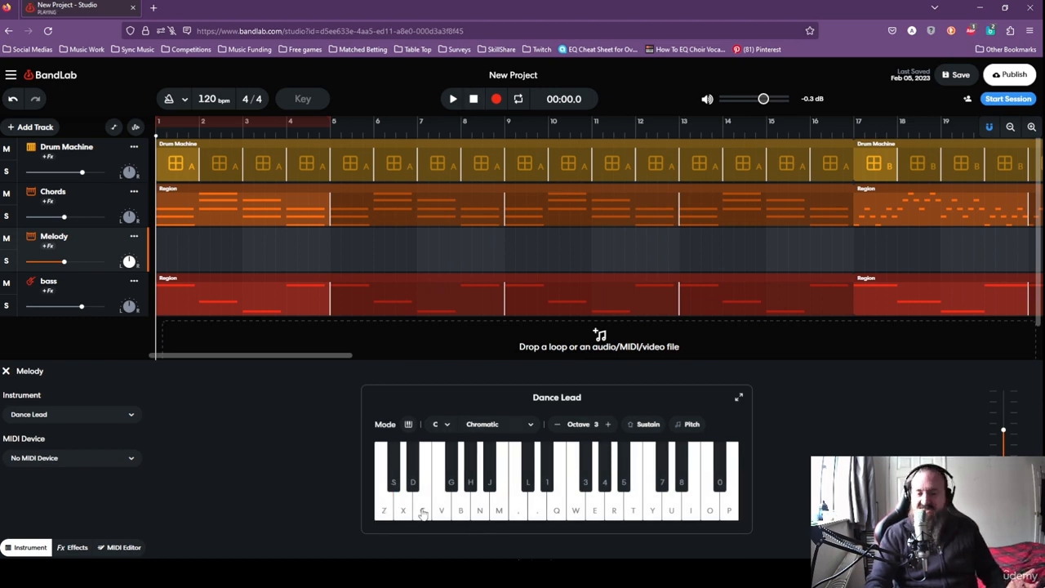
{"action": "key", "text": "z"}
{"action": "key", "text": "c"}
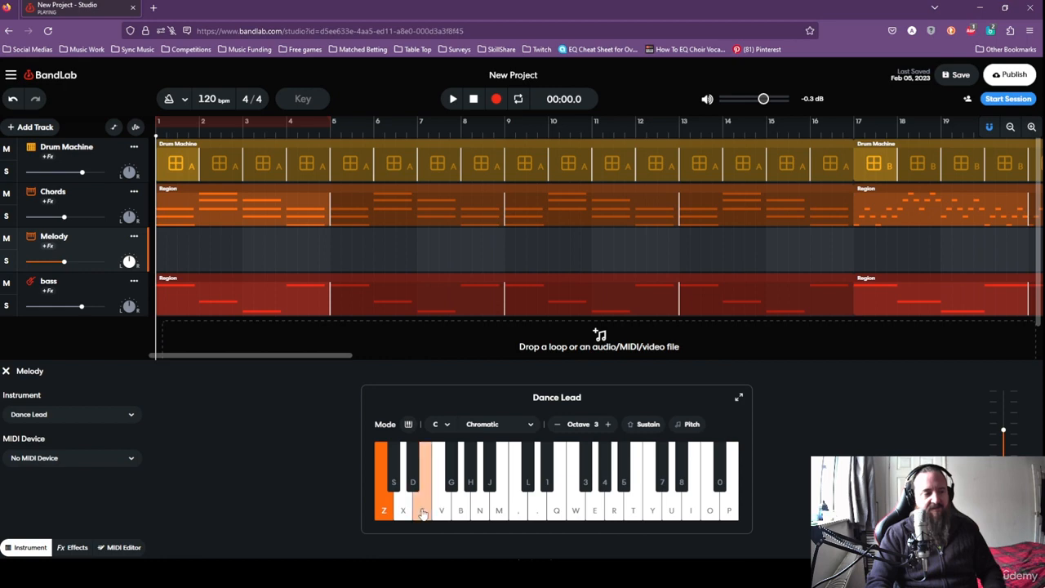
{"action": "key", "text": "b"}
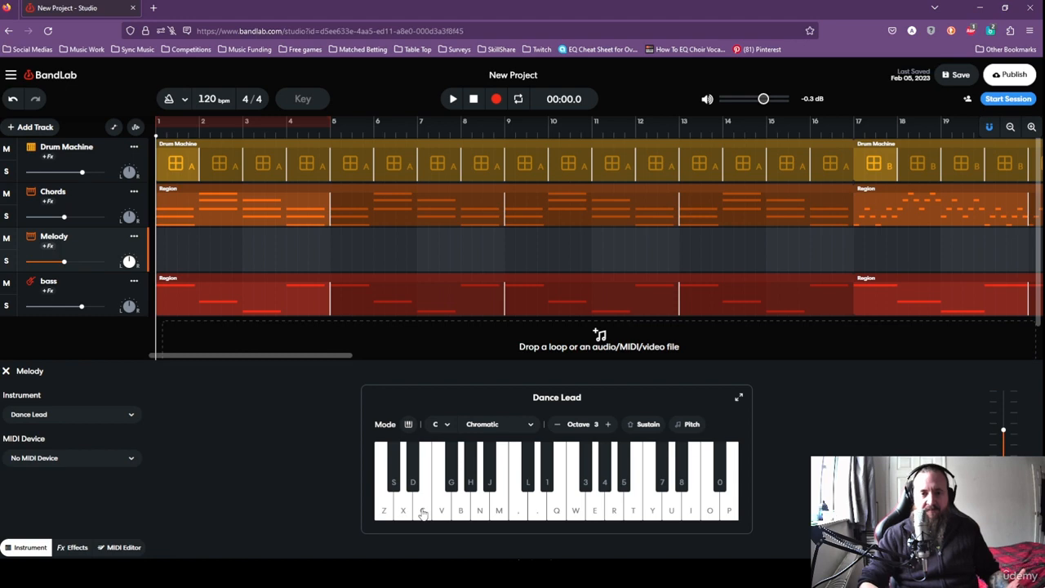
{"action": "left_click", "coordinate": [200, 207]}
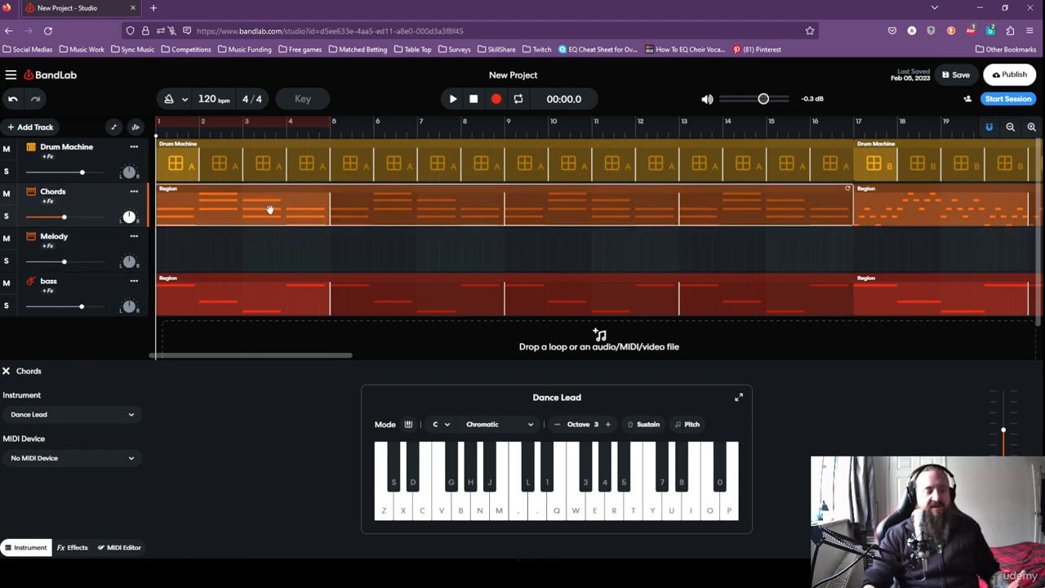
{"action": "left_click", "coordinate": [214, 240]}
{"action": "left_click", "coordinate": [475, 99]}
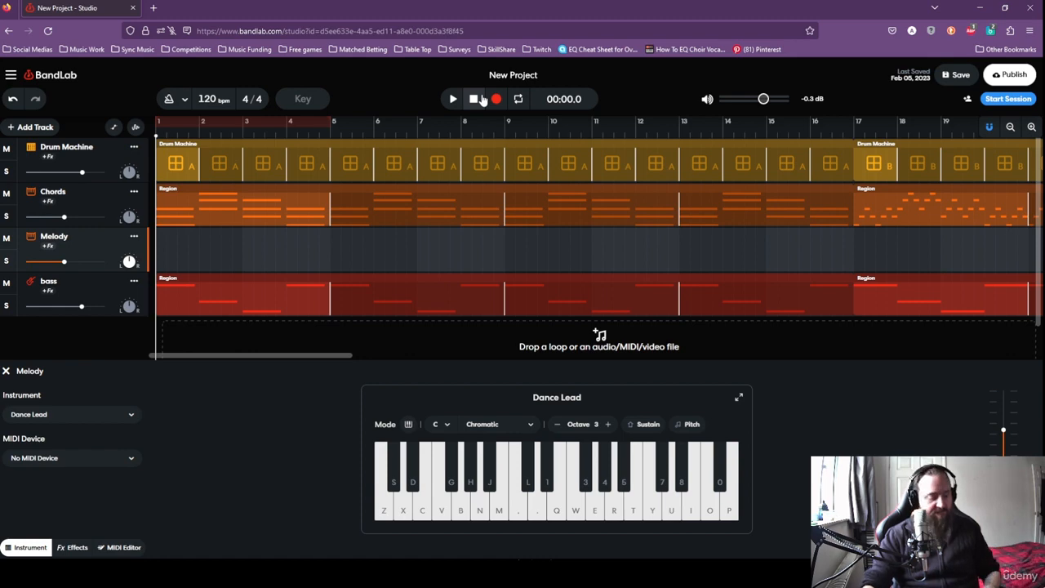
{"action": "key", "text": "c"}
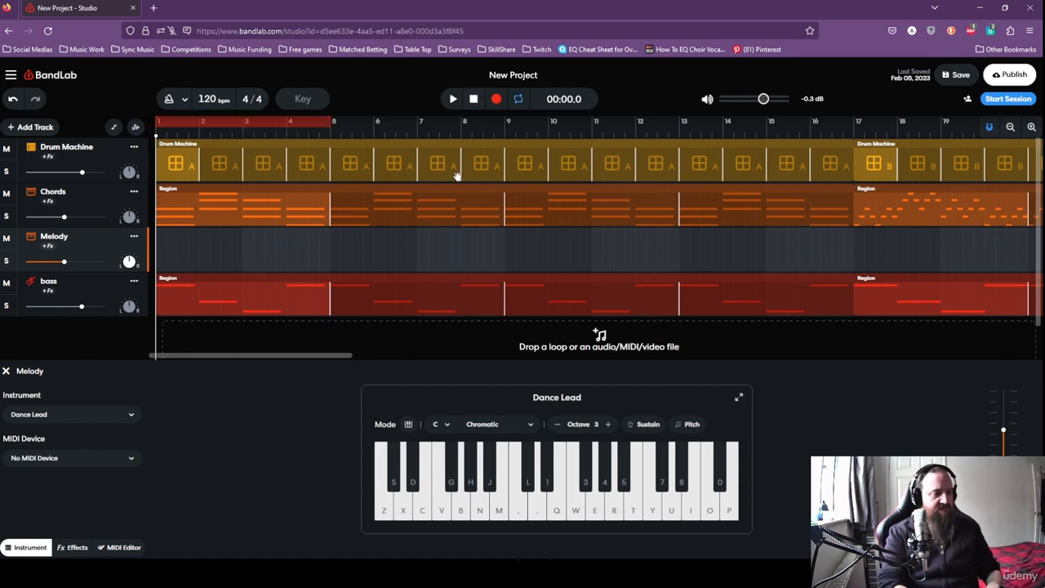
Audition triads on the Melody track's Dance Lead using the notes C, E, G, B and D.
{"action": "left_click", "coordinate": [386, 511]}
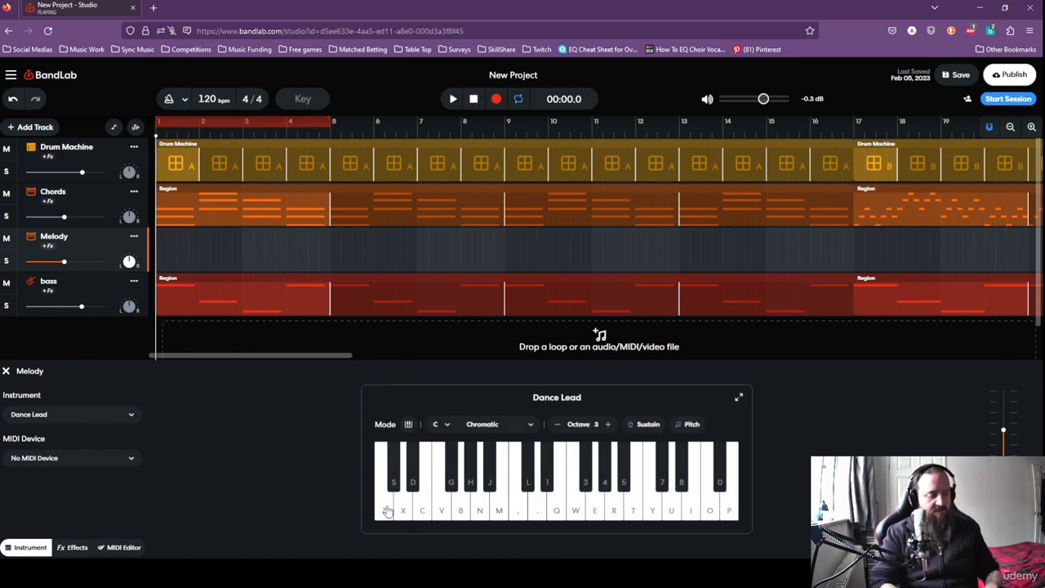
{"action": "key", "text": "z"}
{"action": "key", "text": "c"}
{"action": "key", "text": "b"}
{"action": "key", "text": "c"}
{"action": "key", "text": "b"}
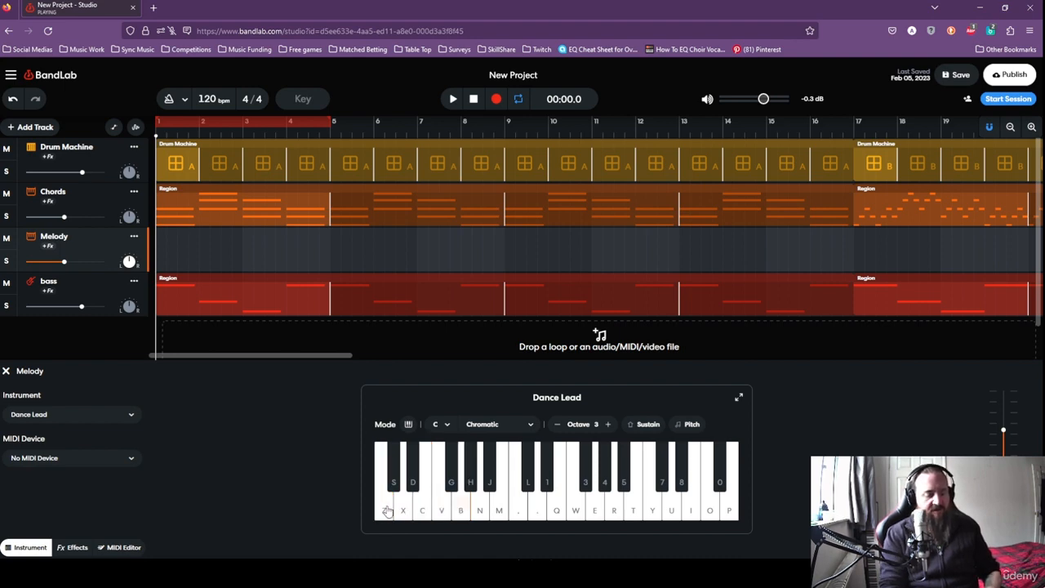
{"action": "key", "text": "b"}
{"action": "key", "text": "m"}
{"action": "key", "text": "period"}
{"action": "key", "text": "c"}
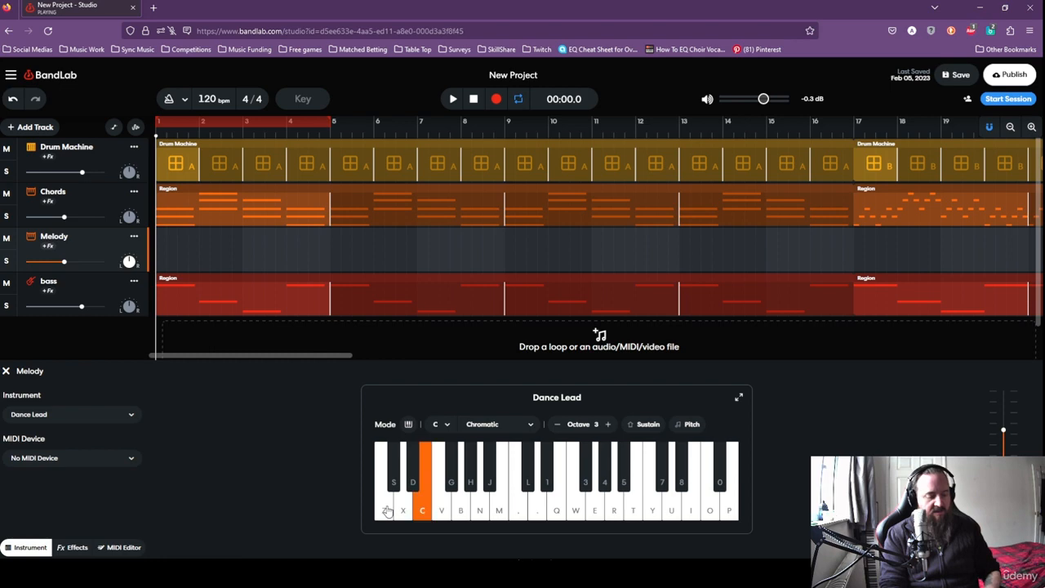
{"action": "key", "text": "b"}
{"action": "key", "text": "m"}
{"action": "key", "text": "z"}
{"action": "key", "text": "c"}
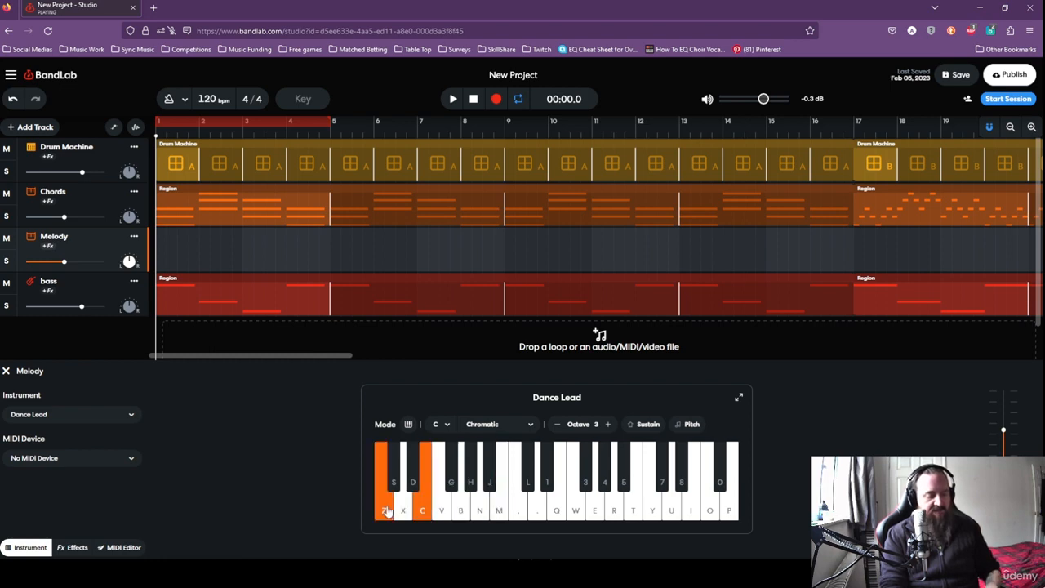
{"action": "key", "text": "b"}
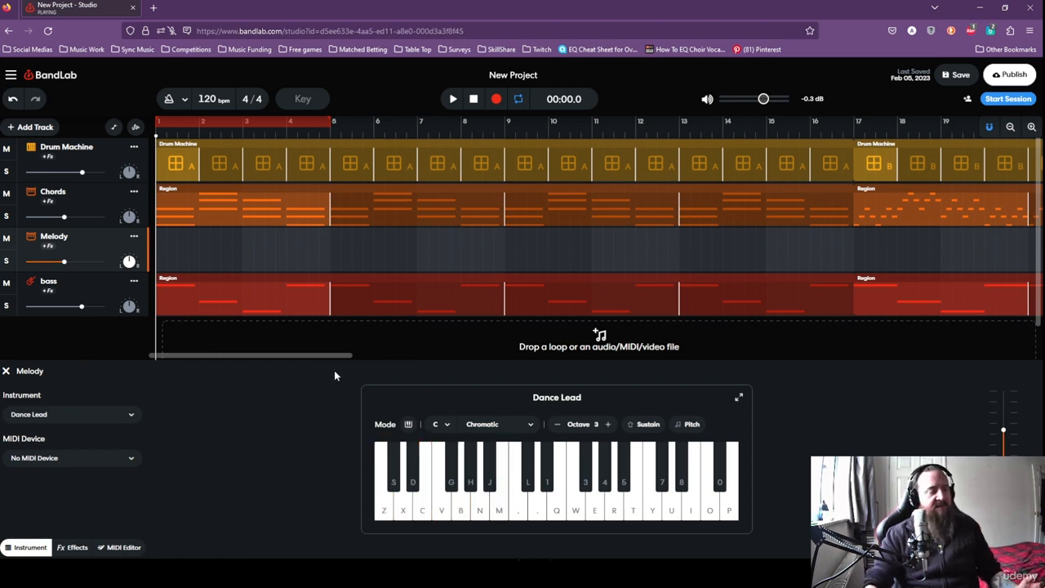
Turn off loop playback and try chord-tone patterns on the Melody instrument, starting from C, E and G and adding B and D.
{"action": "left_click", "coordinate": [292, 121]}
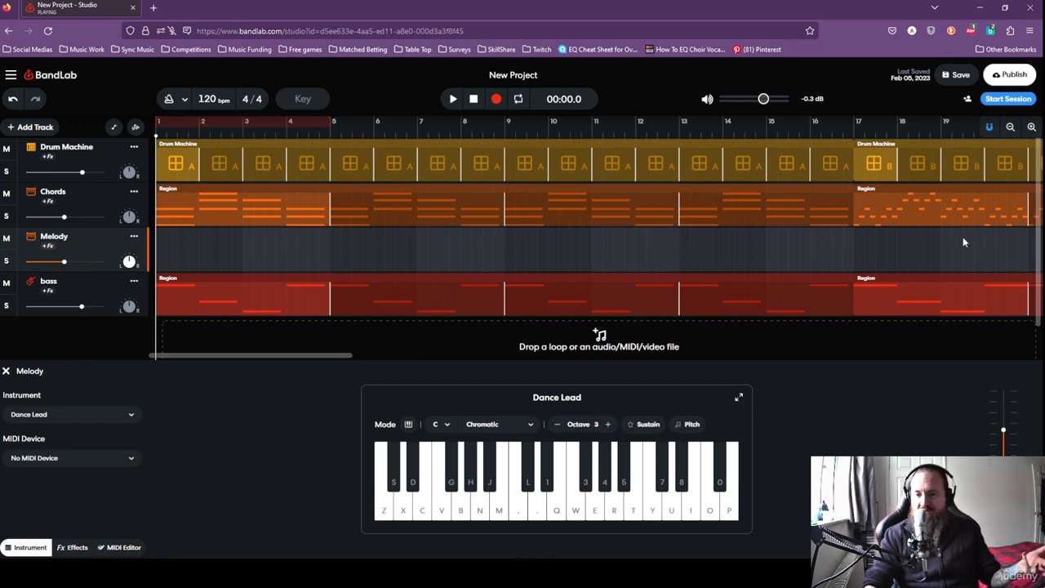
{"action": "key", "text": "z"}
{"action": "key", "text": "c"}
{"action": "key", "text": "b"}
{"action": "key", "text": "z"}
{"action": "key", "text": "c"}
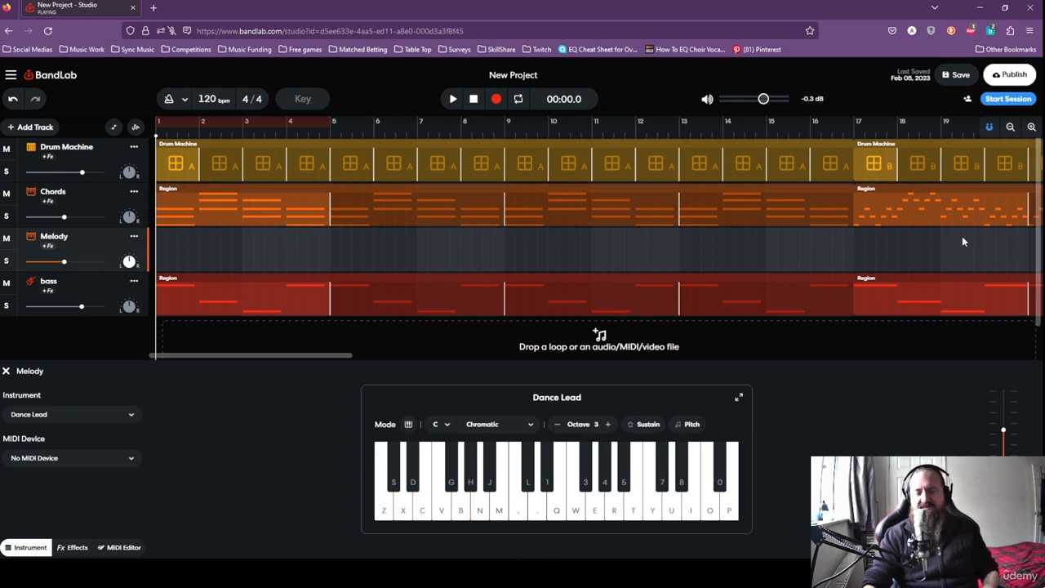
{"action": "key", "text": "z"}
{"action": "key", "text": "c"}
{"action": "key", "text": "b"}
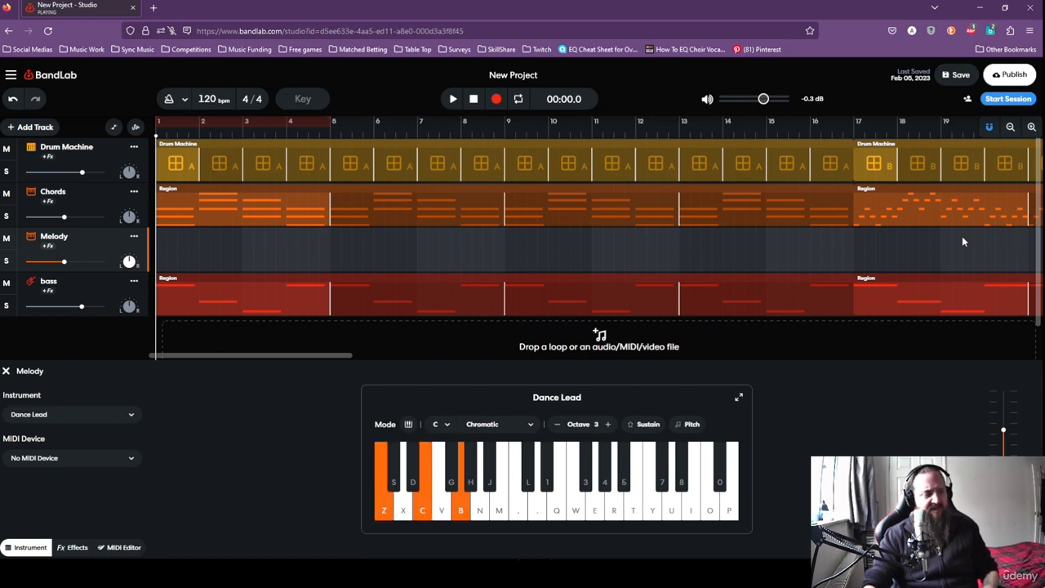
{"action": "key", "text": "z"}
{"action": "key", "text": "c"}
{"action": "key", "text": "z"}
{"action": "key", "text": "c"}
{"action": "key", "text": "m"}
{"action": "key", "text": "period"}
{"action": "key", "text": "b"}
{"action": "key", "text": "m"}
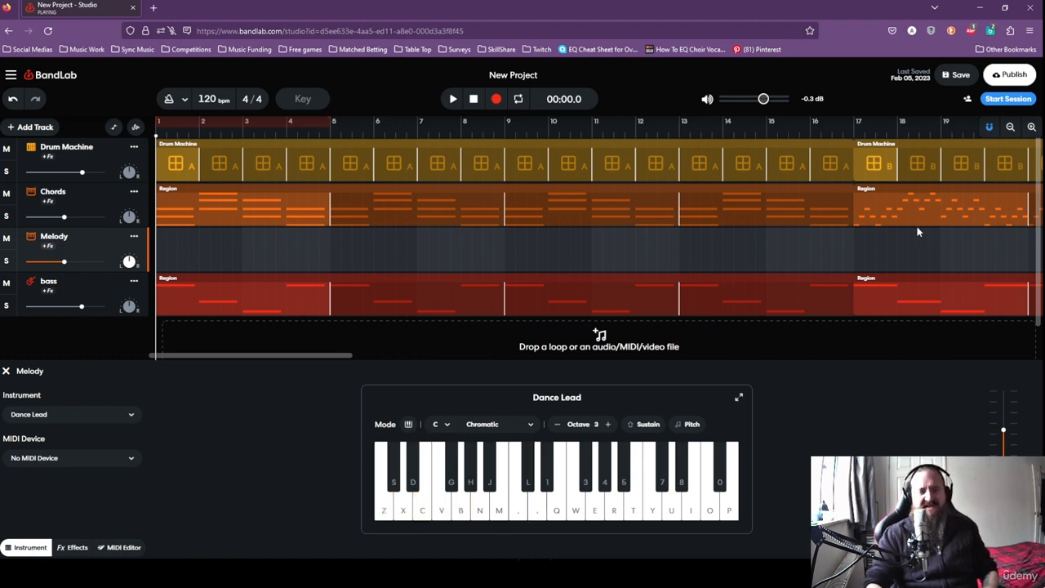
Improvise stepwise melody lines on the Melody instrument, adding D, F and A between the chord tones and reaching up to the next C.
{"action": "key", "text": "z"}
{"action": "key", "text": "c"}
{"action": "key", "text": "x"}
{"action": "key", "text": "v"}
{"action": "key", "text": "c"}
{"action": "key", "text": "z"}
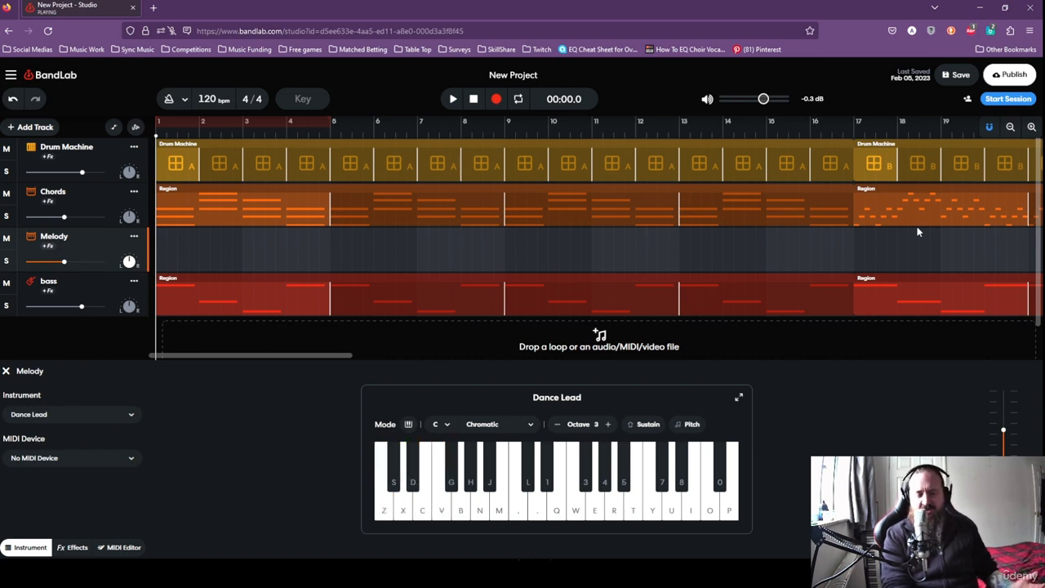
{"action": "key", "text": "z"}
{"action": "key", "text": "c"}
{"action": "key", "text": "m"}
{"action": "key", "text": "n"}
{"action": "key", "text": "m"}
{"action": "key", "text": "comma"}
{"action": "key", "text": "m"}
{"action": "key", "text": "n"}
{"action": "key", "text": "b"}
{"action": "key", "text": "z"}
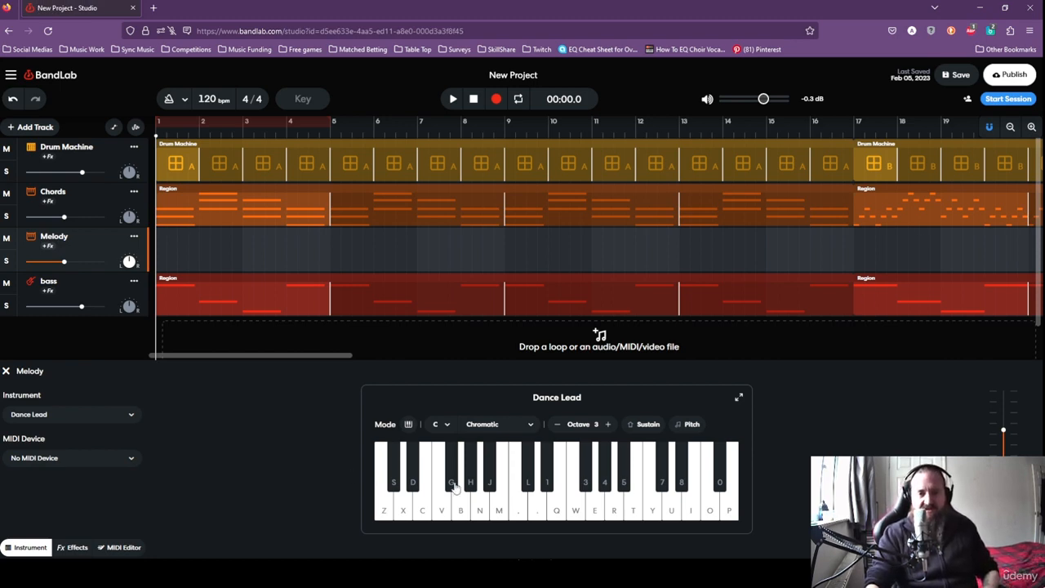
Play C, E and G again on the Melody instrument, adding the in-between note D.
{"action": "key", "text": "z"}
{"action": "key", "text": "c"}
{"action": "key", "text": "b"}
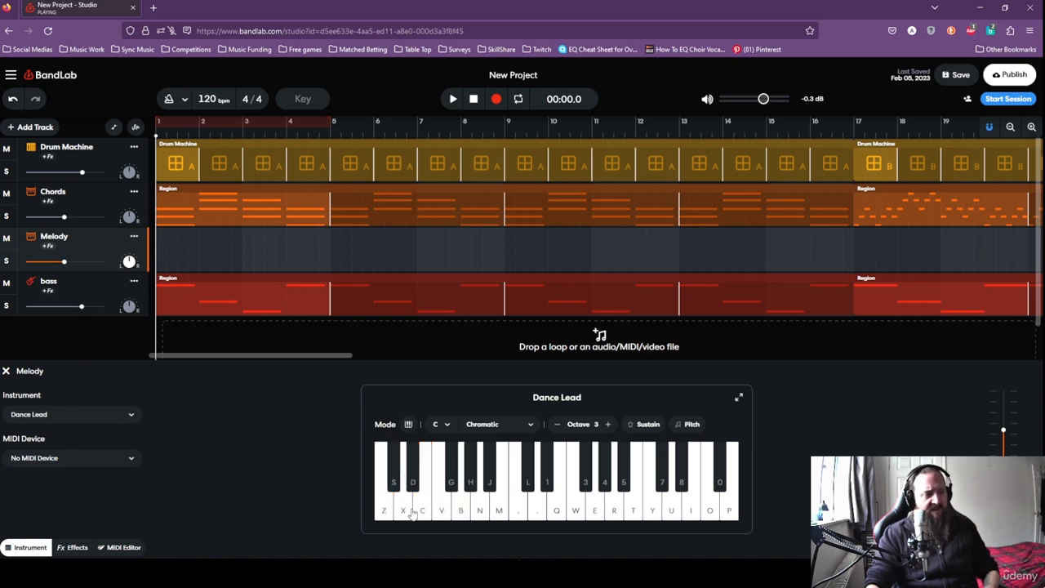
{"action": "left_click", "coordinate": [410, 507]}
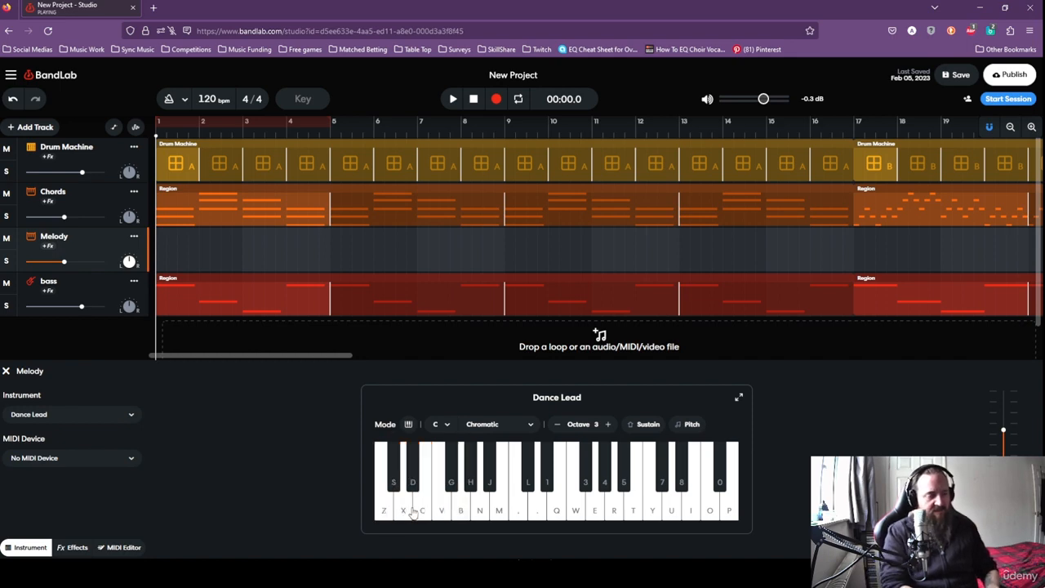
Play C, D, E and G on the Melody instrument, and C, E, F and G twice with F as a passing note.
{"action": "key", "text": "z"}
{"action": "key", "text": "x"}
{"action": "key", "text": "c"}
{"action": "key", "text": "b"}
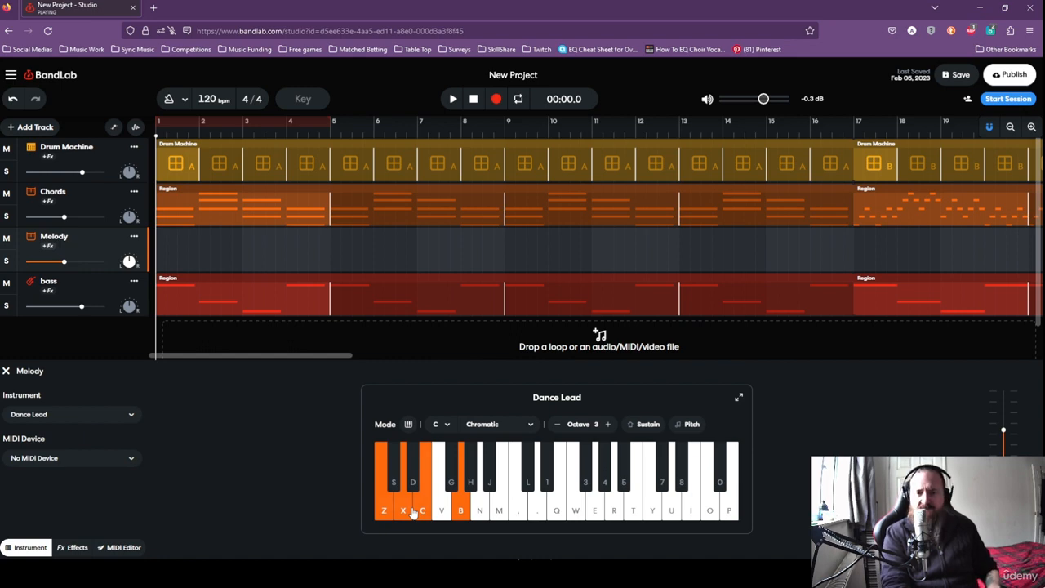
{"action": "key", "text": "z"}
{"action": "key", "text": "c"}
{"action": "key", "text": "v"}
{"action": "key", "text": "b"}
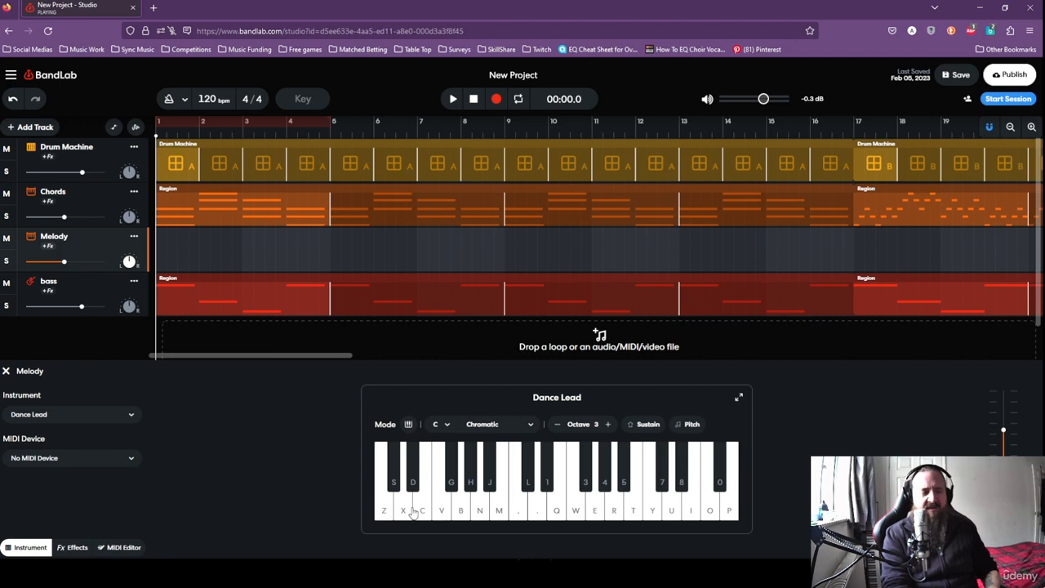
{"action": "key", "text": "z"}
{"action": "key", "text": "c"}
{"action": "key", "text": "v"}
{"action": "key", "text": "b"}
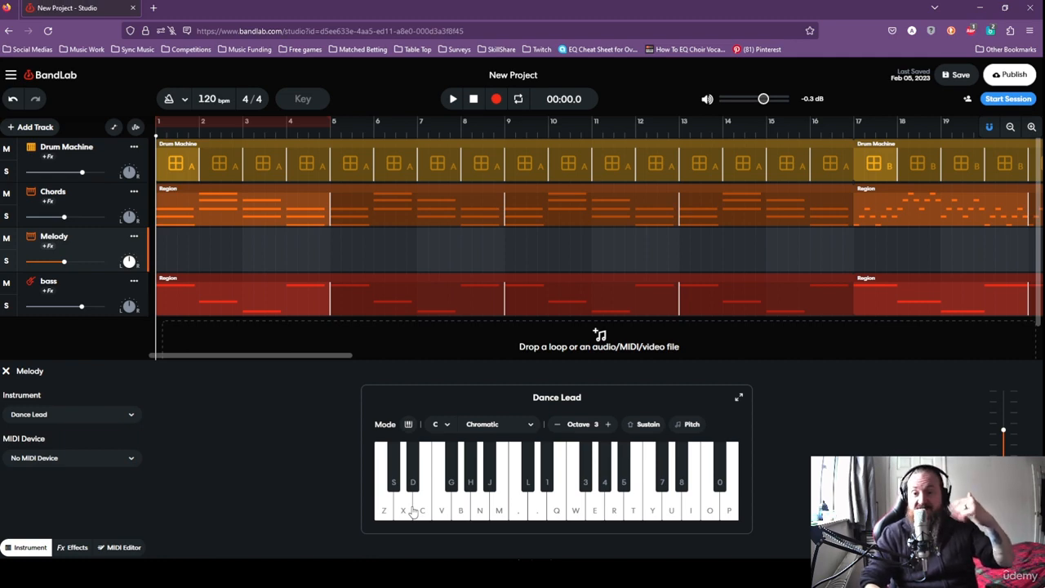
Compare E and E-flat against the root C on the Melody instrument.
{"action": "key", "text": "c"}
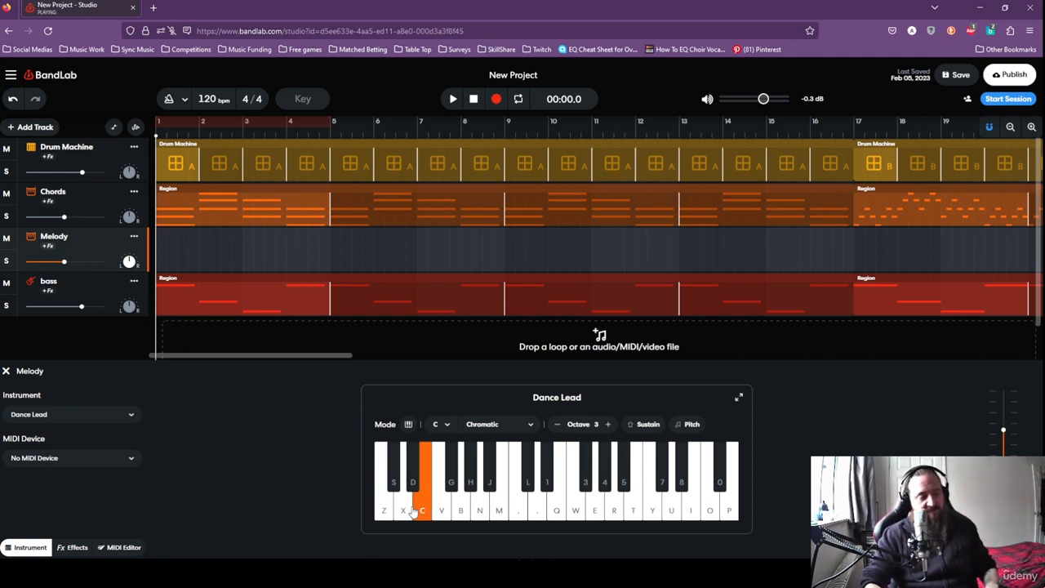
{"action": "key", "text": "z"}
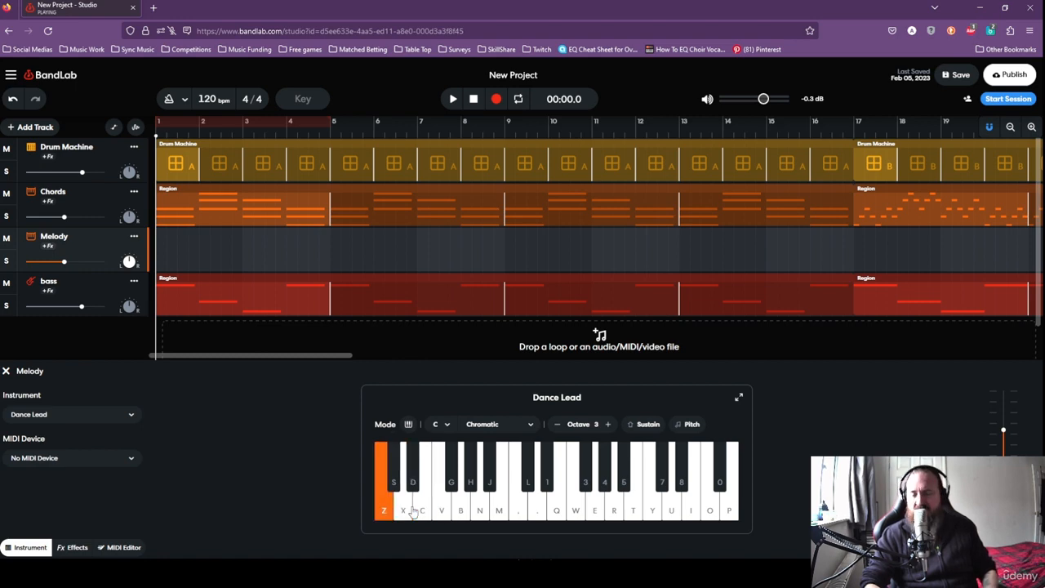
{"action": "key", "text": "d"}
{"action": "key", "text": "z"}
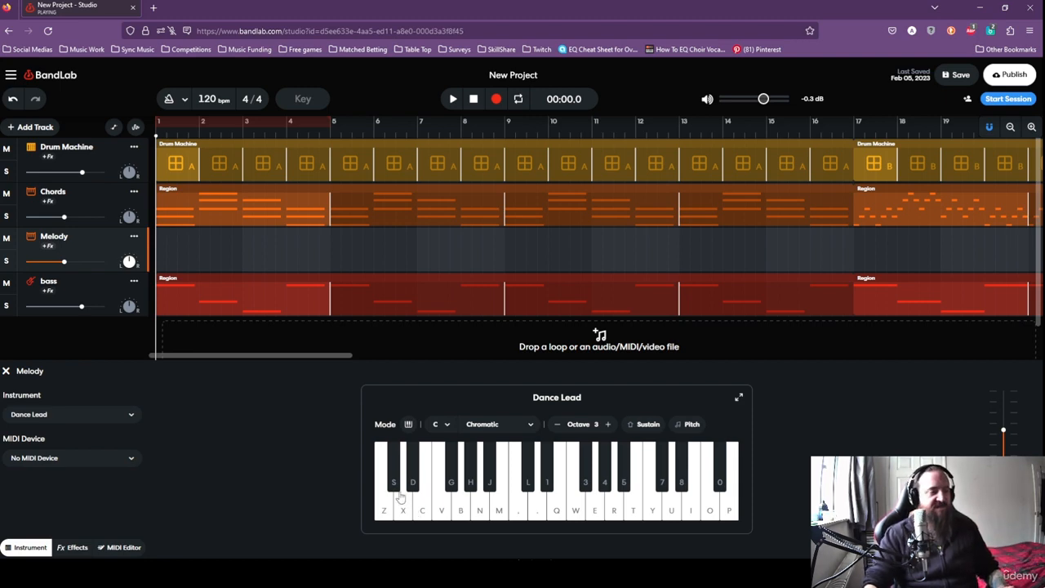
Play a rising and falling phrase of C, E, G, F, D and C on the Melody instrument.
{"action": "key", "text": "z"}
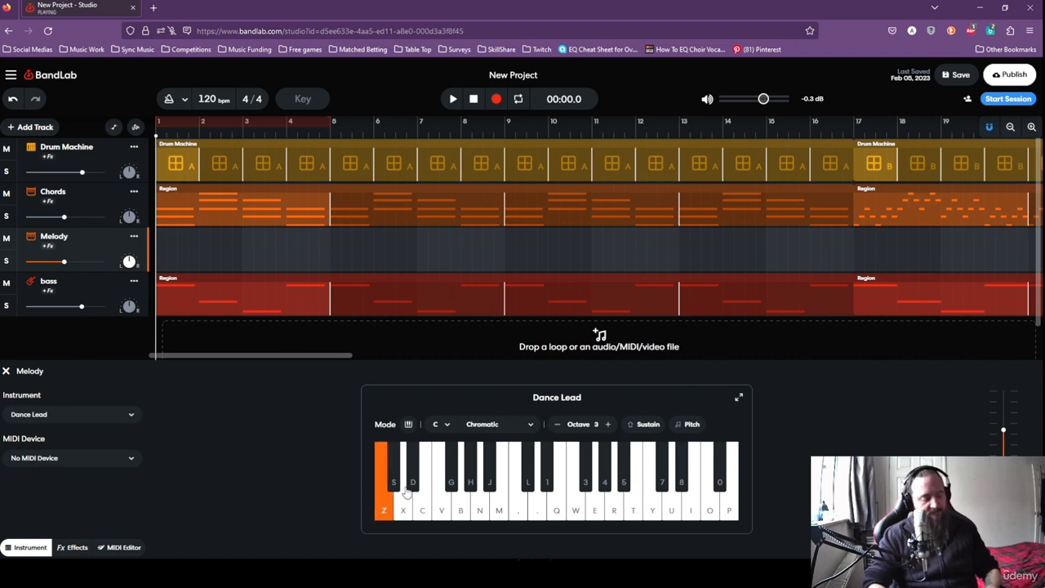
{"action": "key", "text": "c"}
{"action": "key", "text": "b"}
{"action": "key", "text": "v"}
{"action": "key", "text": "x"}
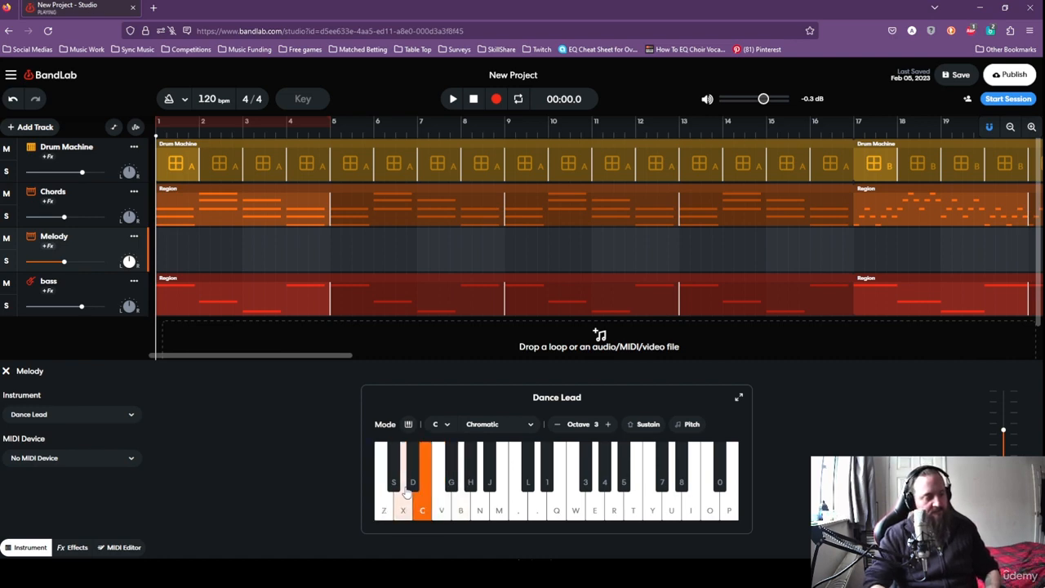
{"action": "key", "text": "z"}
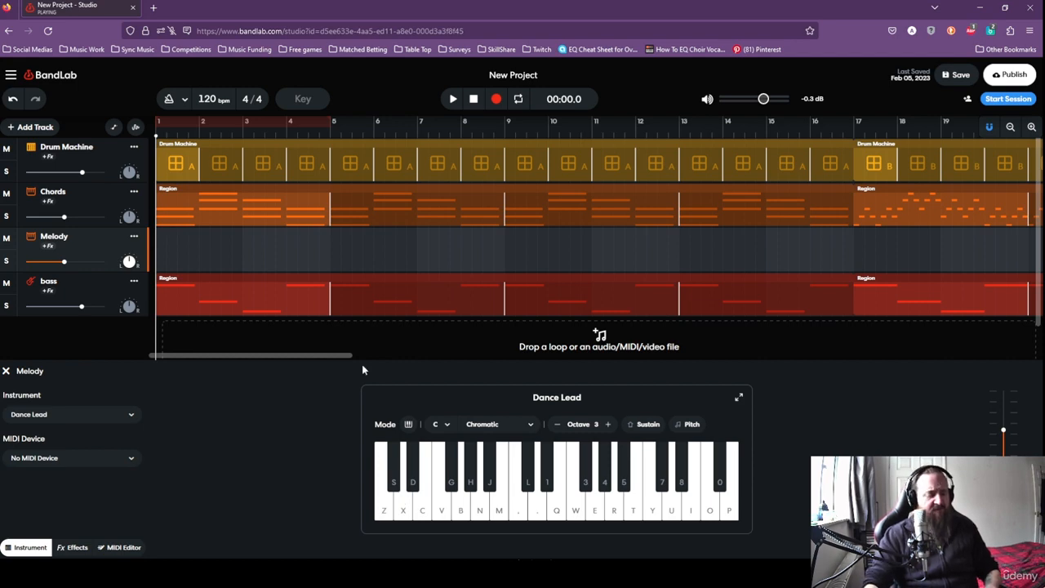
Play the chord tones C, E and G with the keyboard's pitch names shown briefly, and hide the names again.
{"action": "key", "text": "z"}
{"action": "key", "text": "c"}
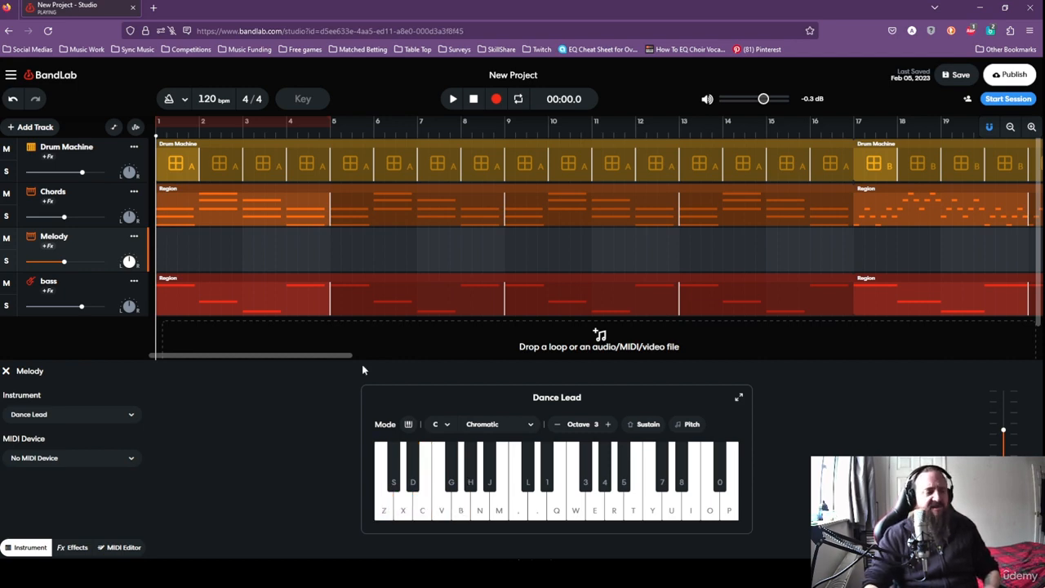
{"action": "left_click", "coordinate": [692, 424]}
{"action": "key", "text": "z"}
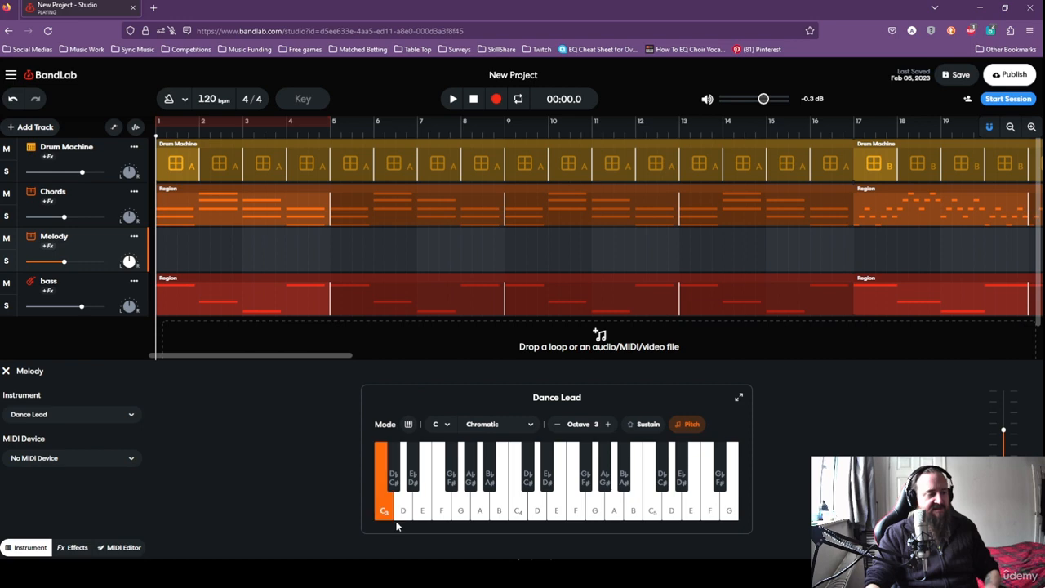
{"action": "key", "text": "c"}
{"action": "key", "text": "b"}
{"action": "left_click", "coordinate": [691, 423]}
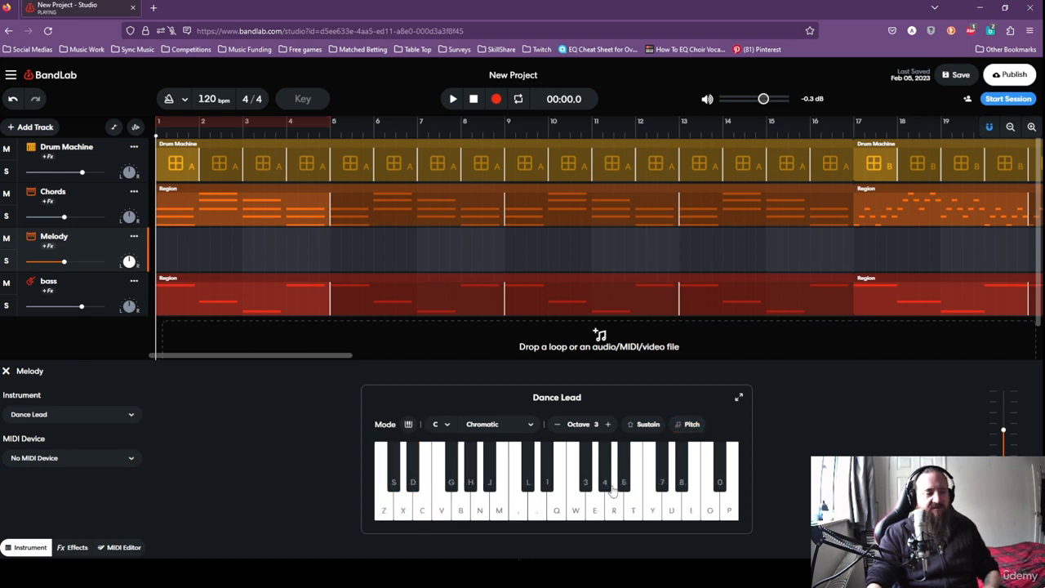
{"action": "key", "text": "z"}
{"action": "key", "text": "c"}
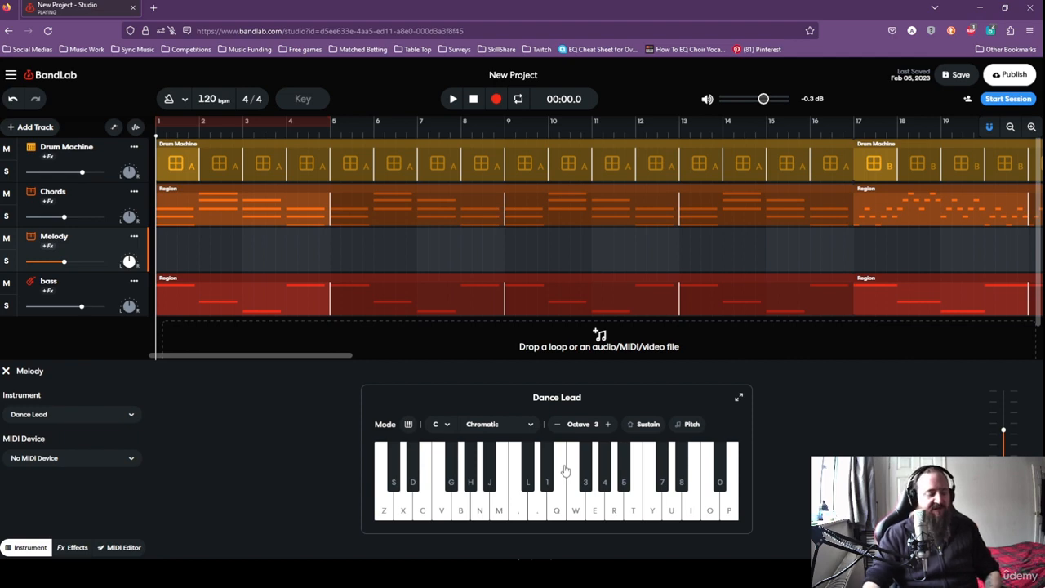
Play the stepwise run C, D, E, F and G twice on the Melody instrument.
{"action": "key", "text": "z"}
{"action": "key", "text": "x"}
{"action": "key", "text": "c"}
{"action": "key", "text": "v"}
{"action": "key", "text": "b"}
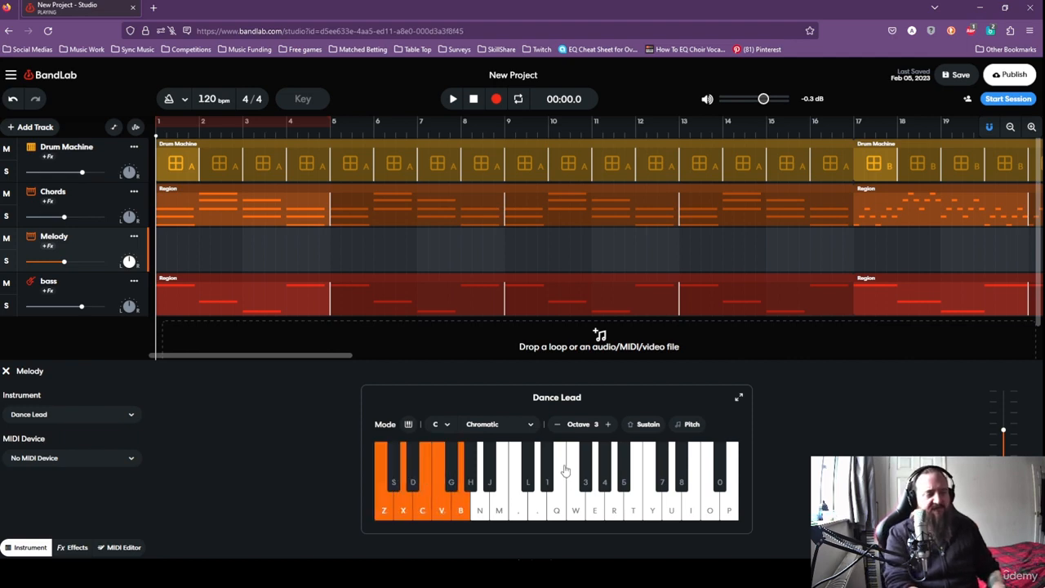
{"action": "key", "text": "z"}
{"action": "key", "text": "x"}
{"action": "key", "text": "c"}
{"action": "key", "text": "v"}
{"action": "key", "text": "b"}
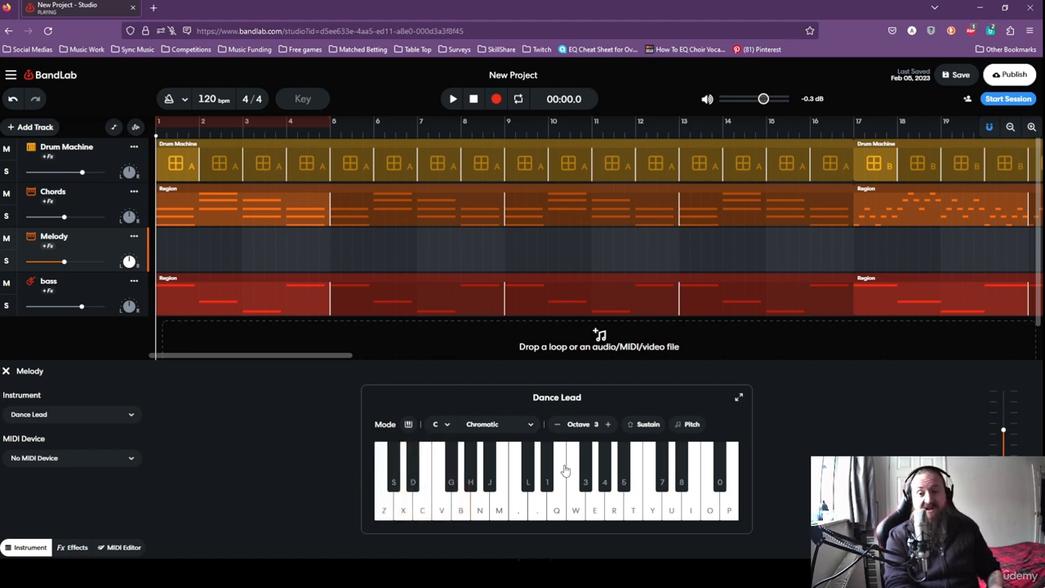
Try the melody phrase C, E, D, G, F, E and C on the Dance Lead.
{"action": "key", "text": "z"}
{"action": "key", "text": "c"}
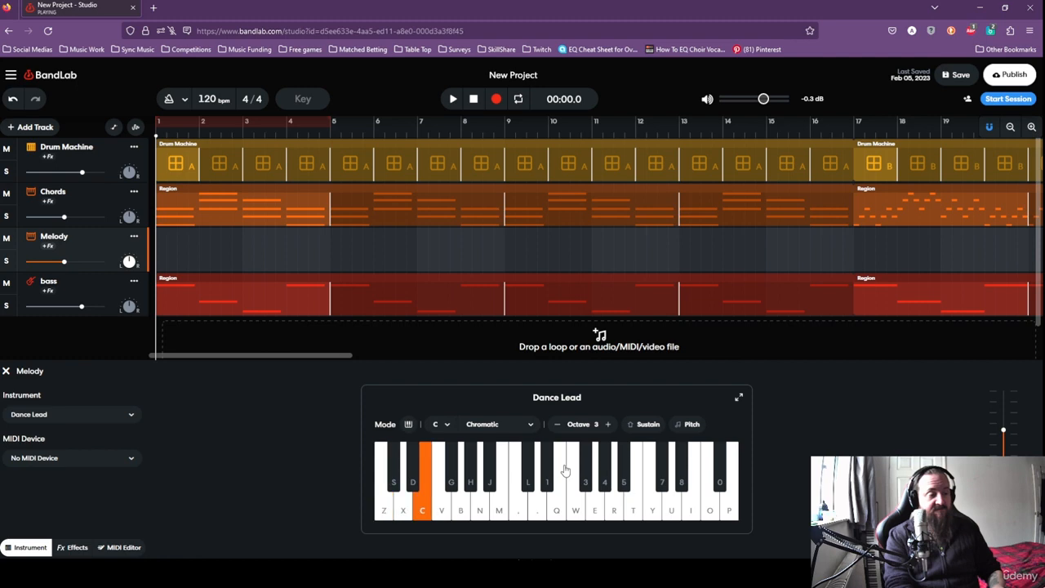
{"action": "key", "text": "x"}
{"action": "key", "text": "b"}
{"action": "key", "text": "v"}
{"action": "key", "text": "c"}
{"action": "key", "text": "z"}
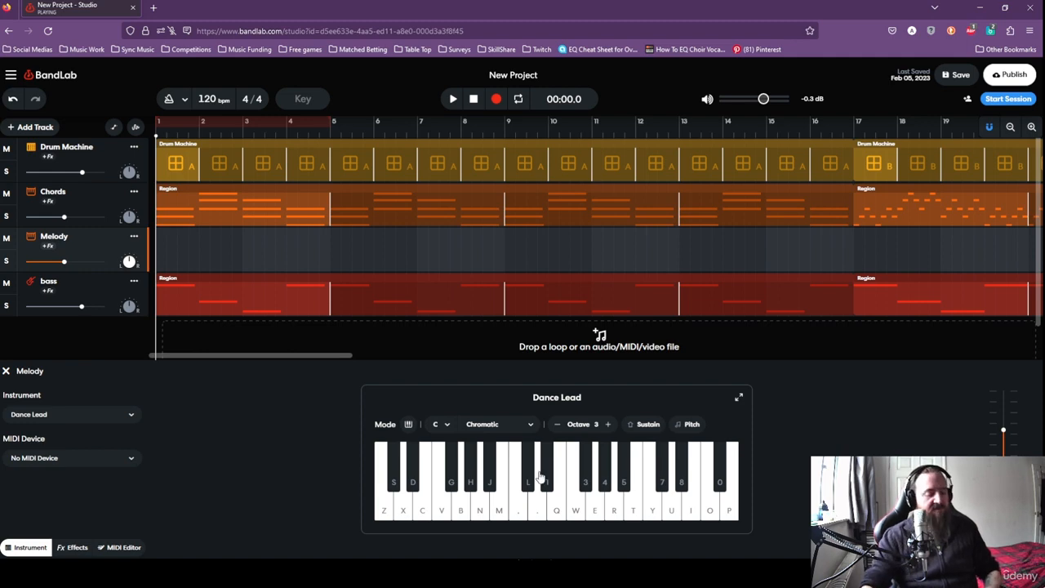
Move the playhead to bar 5 and back to the start, and try the notes C, G, F and C.
{"action": "left_click", "coordinate": [330, 139]}
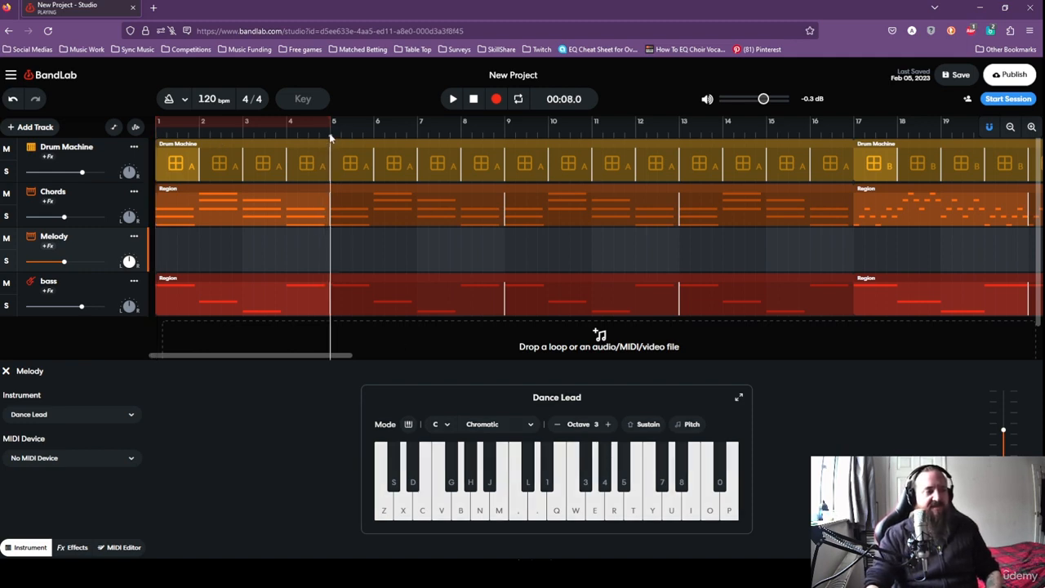
{"action": "left_click_drag", "start_coordinate": [330, 139], "coordinate": [133, 167]}
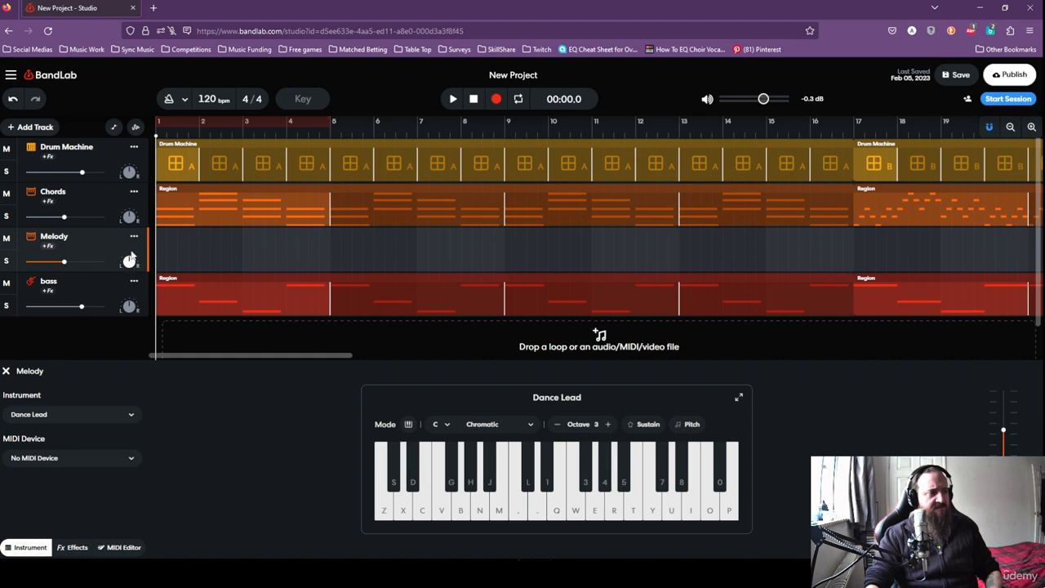
{"action": "left_click", "coordinate": [383, 510]}
{"action": "key", "text": "b"}
{"action": "key", "text": "v"}
{"action": "left_click", "coordinate": [381, 494]}
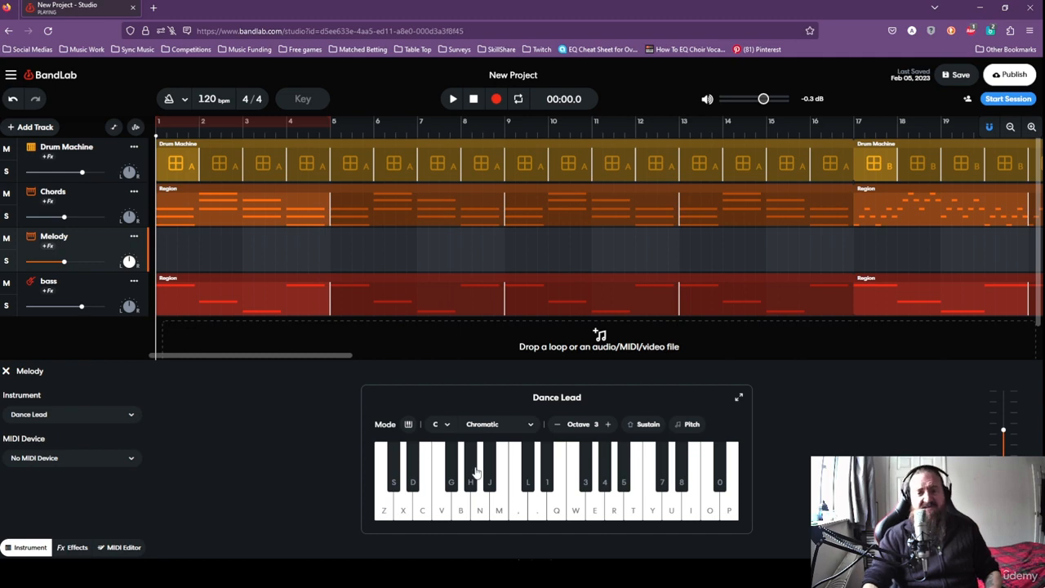
Improvise a phrase from C that alternates F and E and descends through D back to C.
{"action": "key", "text": "z"}
{"action": "key", "text": "v"}
{"action": "key", "text": "c"}
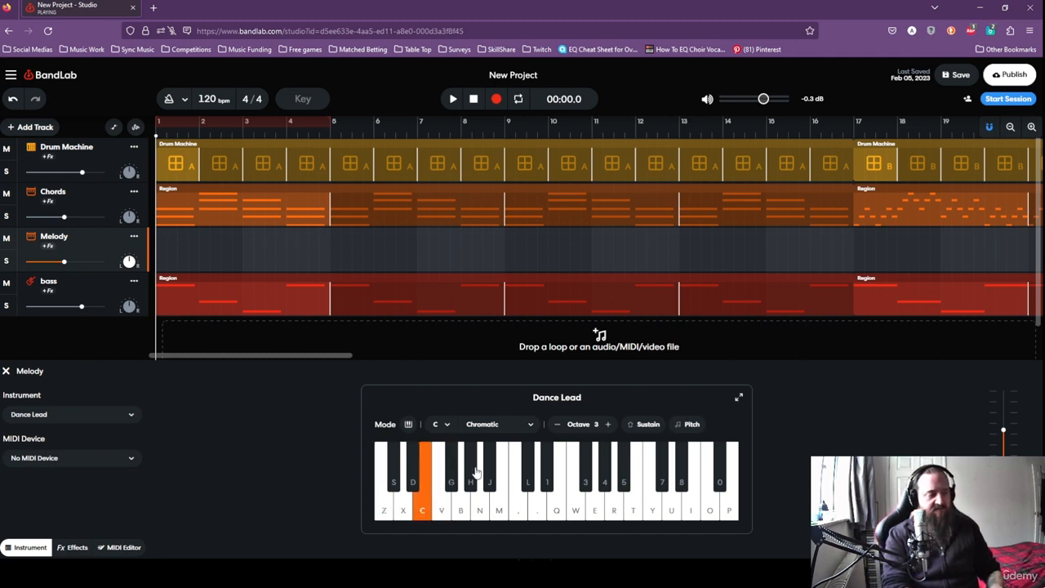
{"action": "key", "text": "v"}
{"action": "key", "text": "c"}
{"action": "key", "text": "v"}
{"action": "key", "text": "x"}
{"action": "key", "text": "z"}
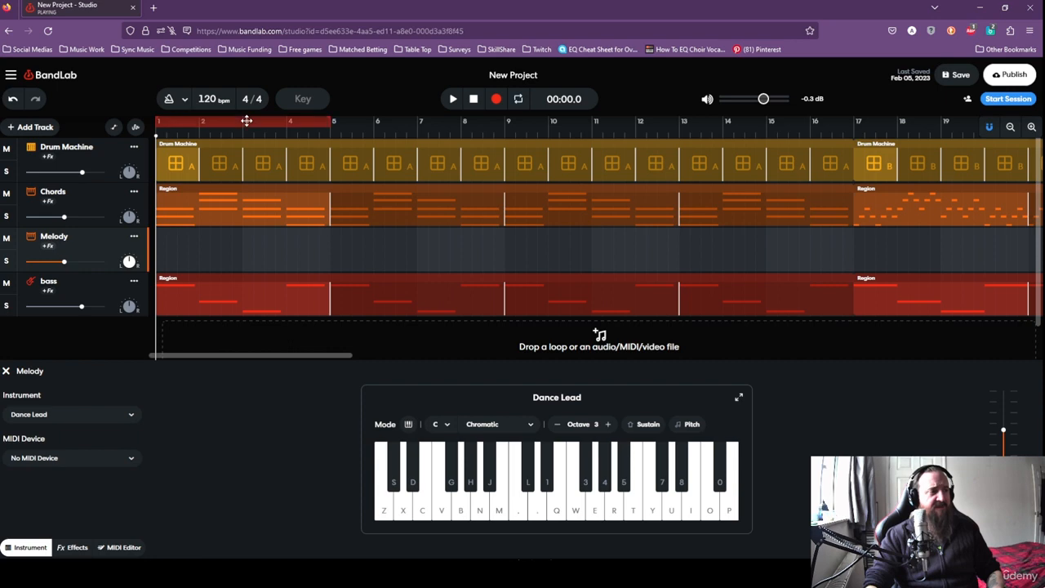
Play bars 1 to 4 in a loop and raise the Melody track's volume.
{"action": "mouse_move", "coordinate": [264, 126]}
{"action": "left_mouse_down"}
{"action": "mouse_move", "coordinate": [449, 124]}
{"action": "mouse_move", "coordinate": [263, 125]}
{"action": "left_mouse_up"}
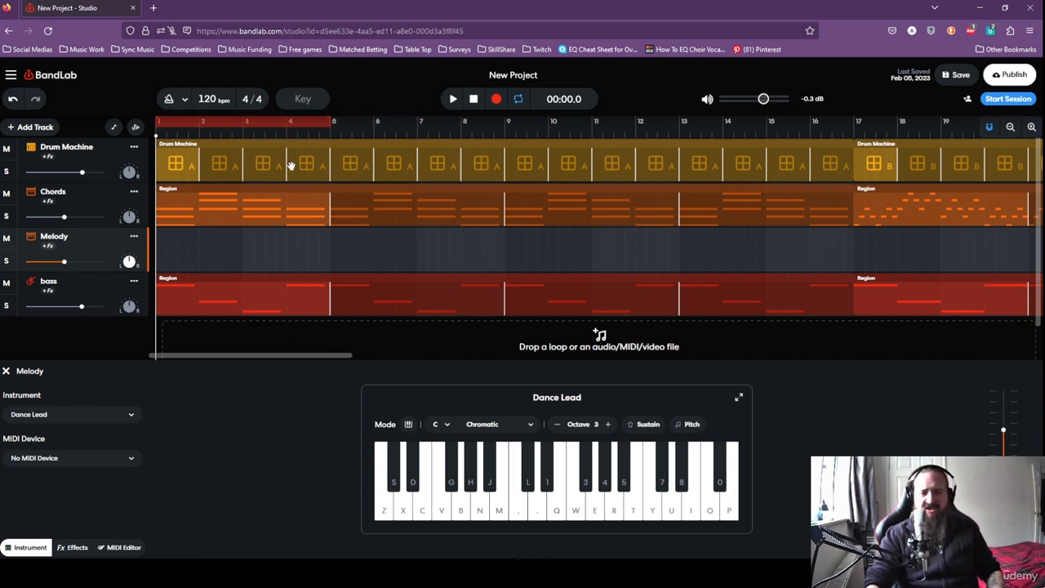
{"action": "left_click", "coordinate": [454, 99]}
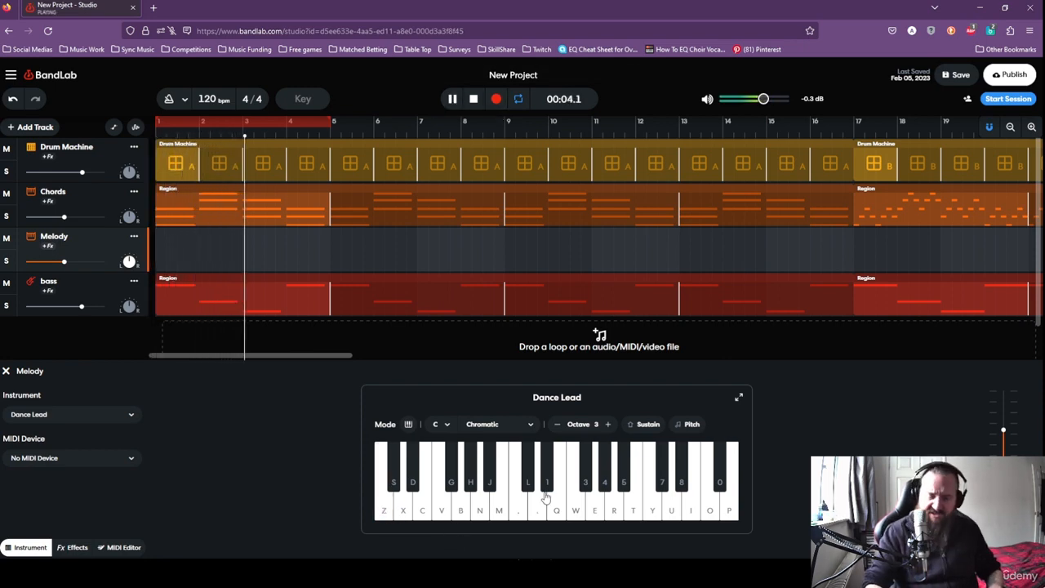
{"action": "left_click_drag", "start_coordinate": [65, 262], "coordinate": [95, 262]}
{"action": "left_click", "coordinate": [384, 510]}
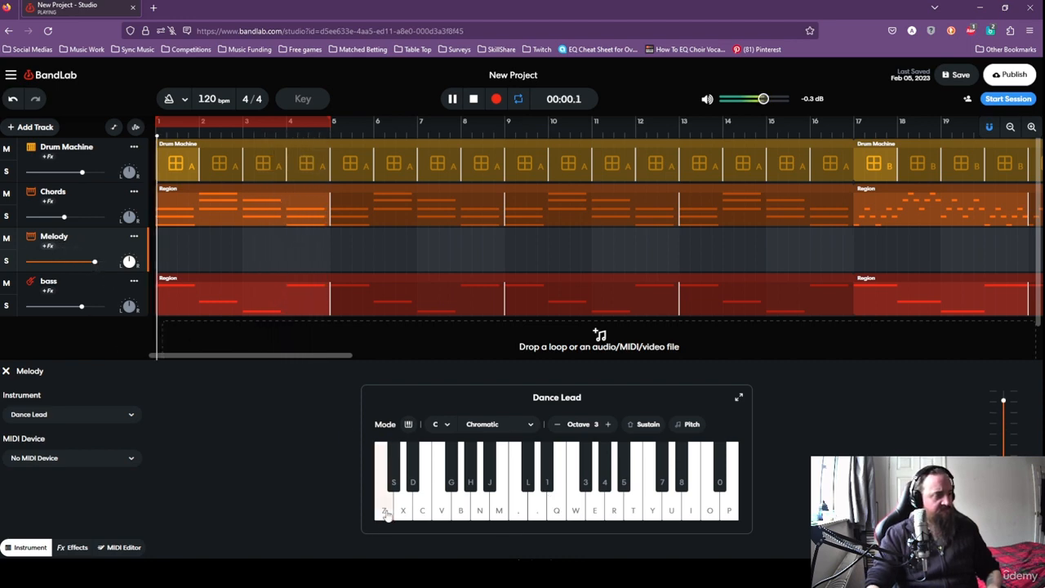
Audition the melody C, E, G, F, E and F over the looping chords and bass.
{"action": "left_click", "coordinate": [385, 511]}
{"action": "key", "text": "c"}
{"action": "key", "text": "b"}
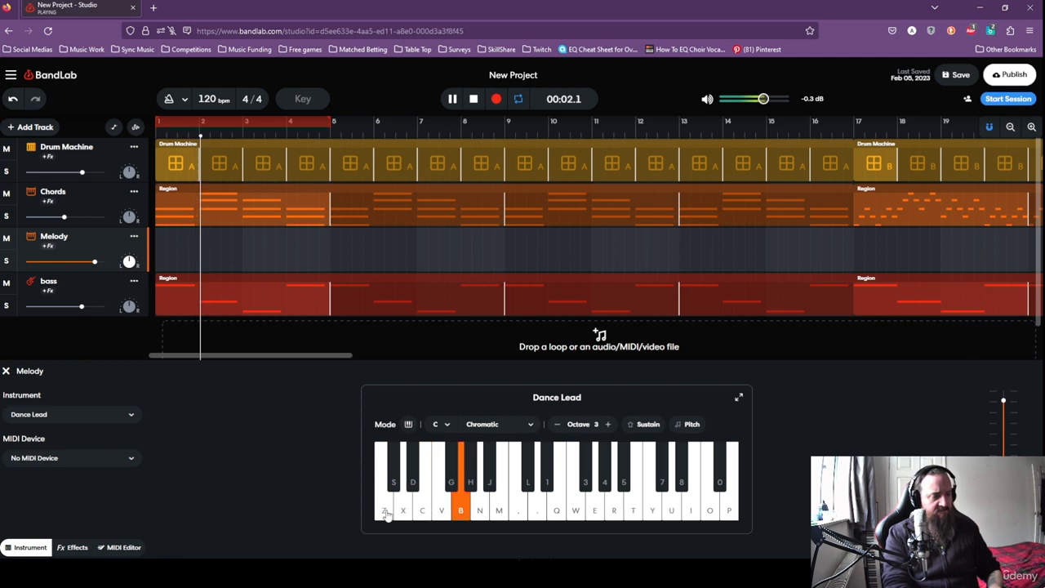
{"action": "key", "text": "v"}
{"action": "key", "text": "c"}
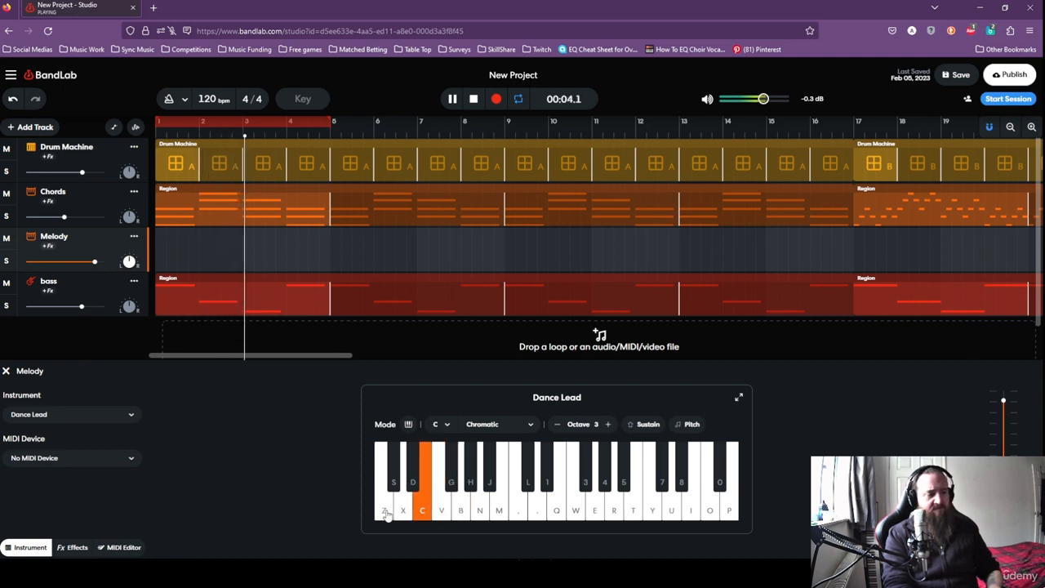
{"action": "key", "text": "v"}
Try the variation C, F, E, F, G, F and C over the looping backing.
{"action": "key", "text": "z"}
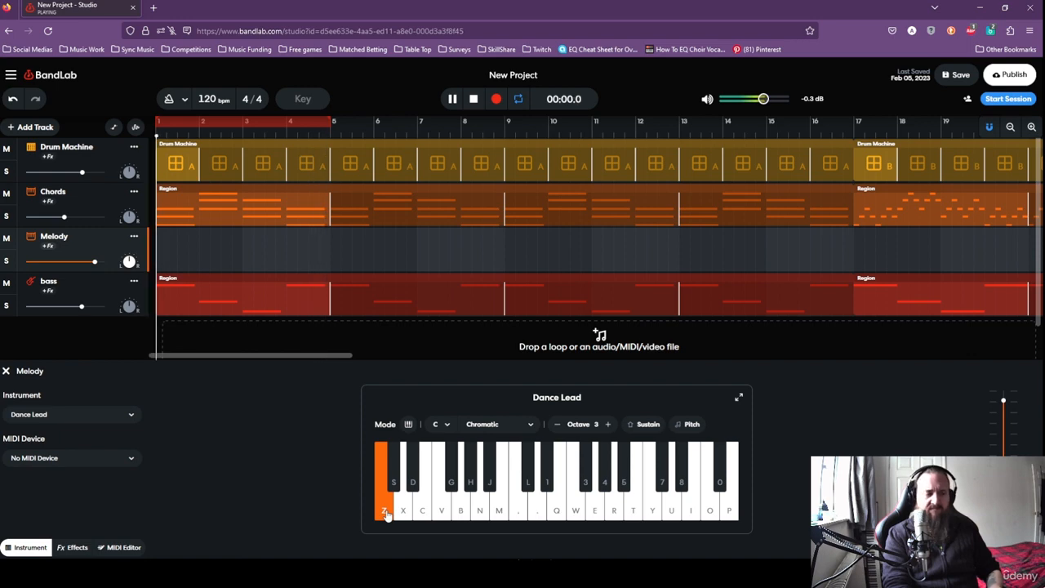
{"action": "key", "text": "v"}
{"action": "key", "text": "c"}
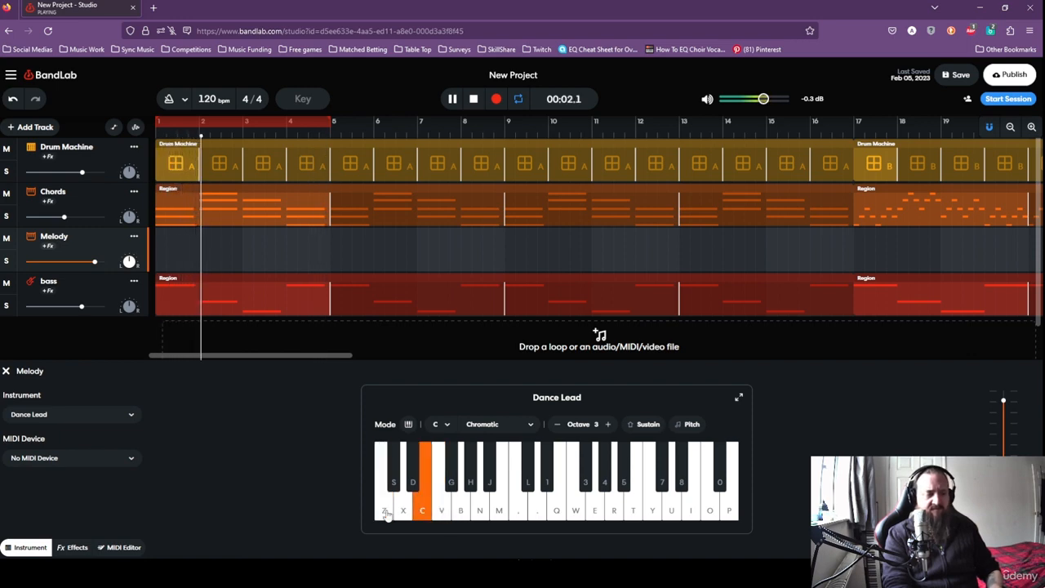
{"action": "key", "text": "v"}
{"action": "key", "text": "b"}
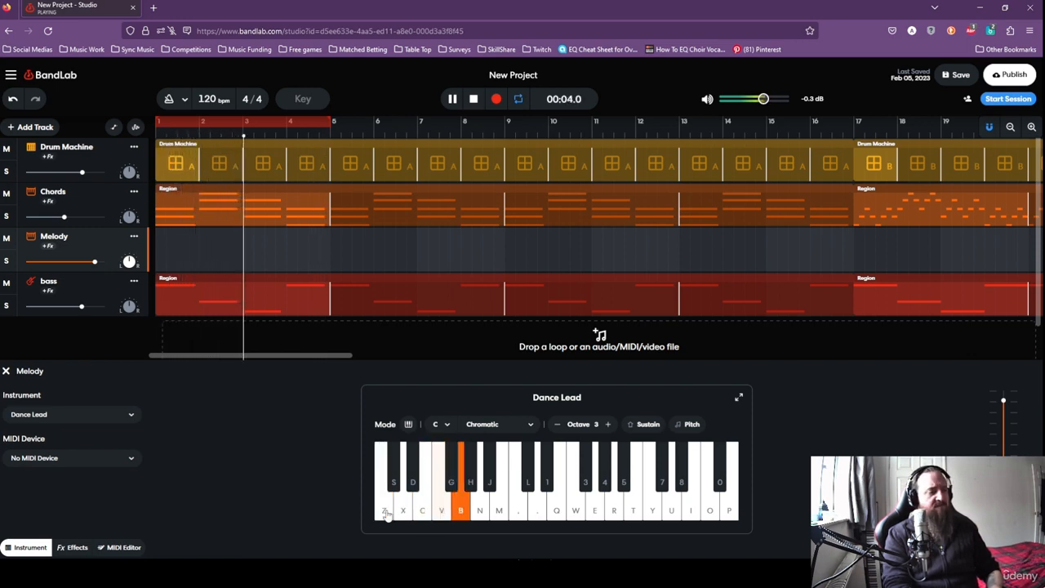
{"action": "key", "text": "v"}
{"action": "key", "text": "z"}
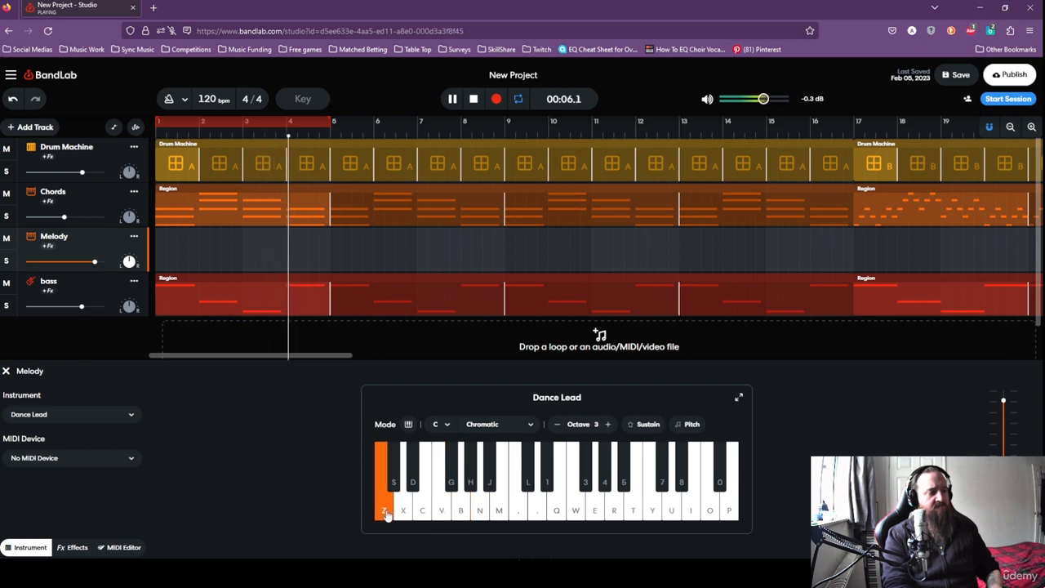
Play the melody C, E, G, F, E, F and C over the loop, and stop playback with looping turned off.
{"action": "key", "text": "z"}
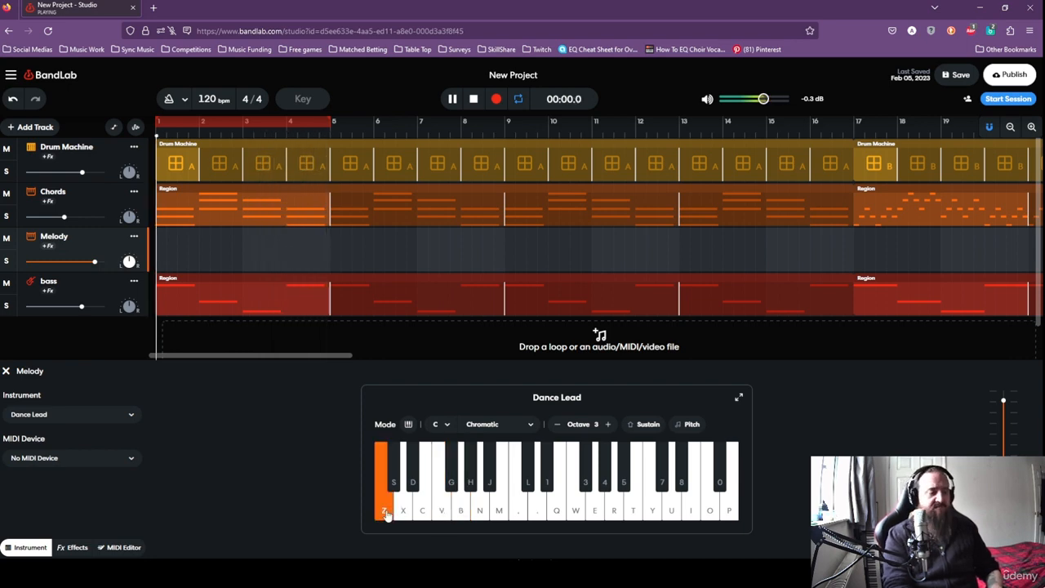
{"action": "key", "text": "c"}
{"action": "key", "text": "b"}
{"action": "key", "text": "v"}
{"action": "key", "text": "c"}
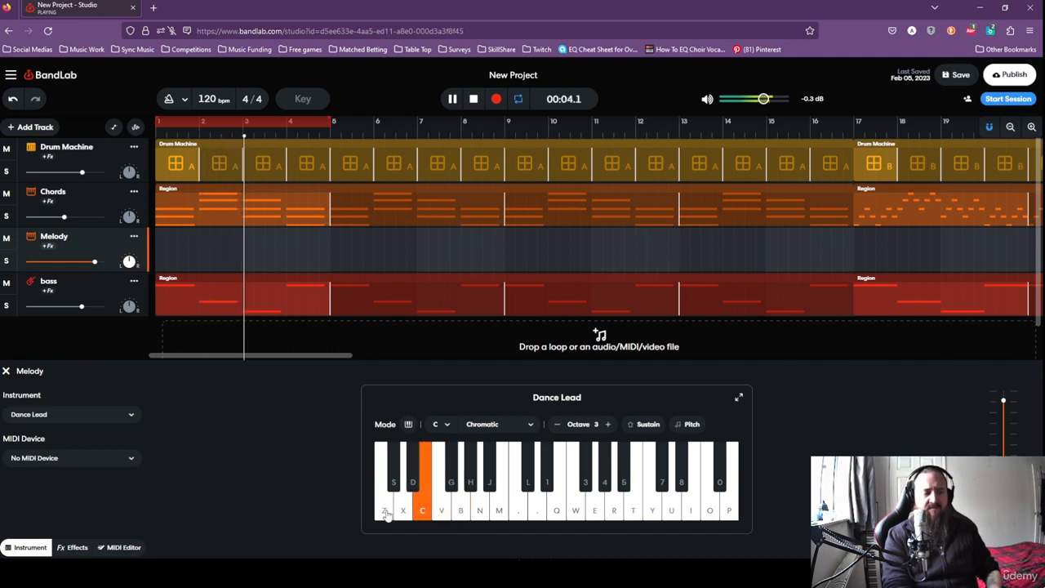
{"action": "key", "text": "v"}
{"action": "key", "text": "z"}
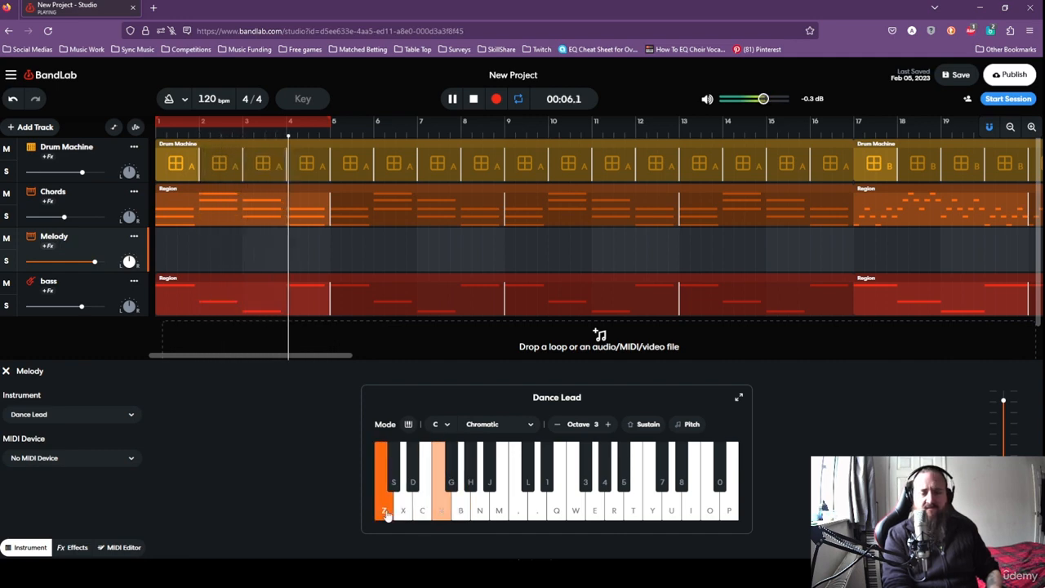
{"action": "left_click", "coordinate": [519, 99]}
{"action": "left_click", "coordinate": [474, 99]}
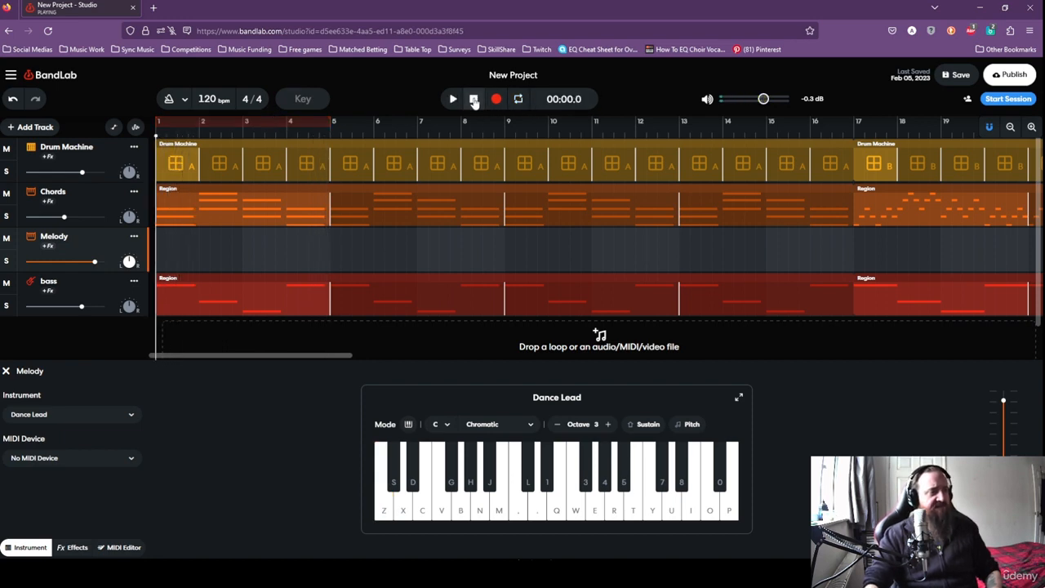
Play C, E, G, F, E, F and C on the Melody instrument without the backing tracks.
{"action": "key", "text": "z"}
{"action": "key", "text": "c"}
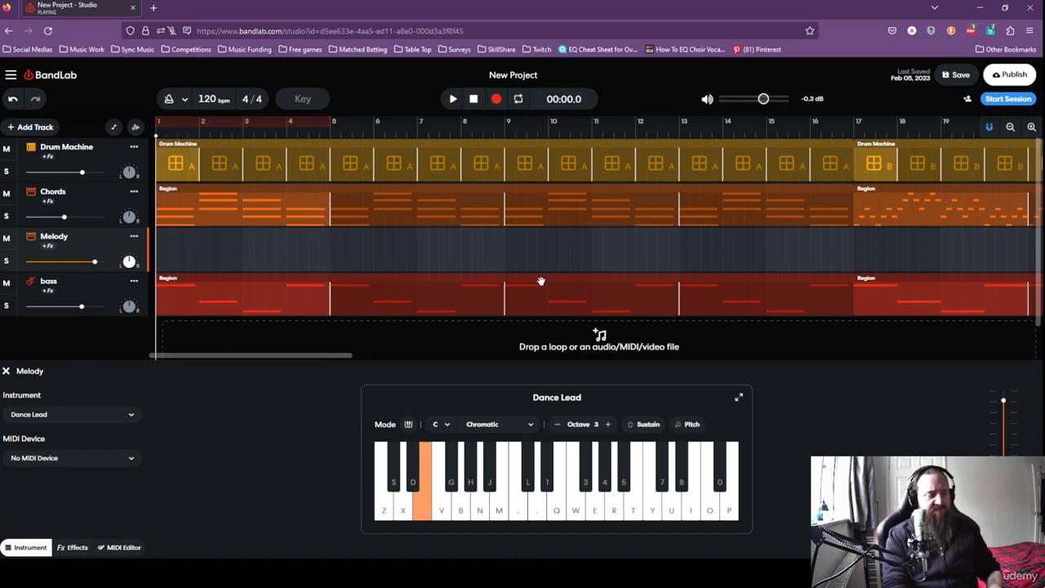
{"action": "key", "text": "b"}
{"action": "key", "text": "v"}
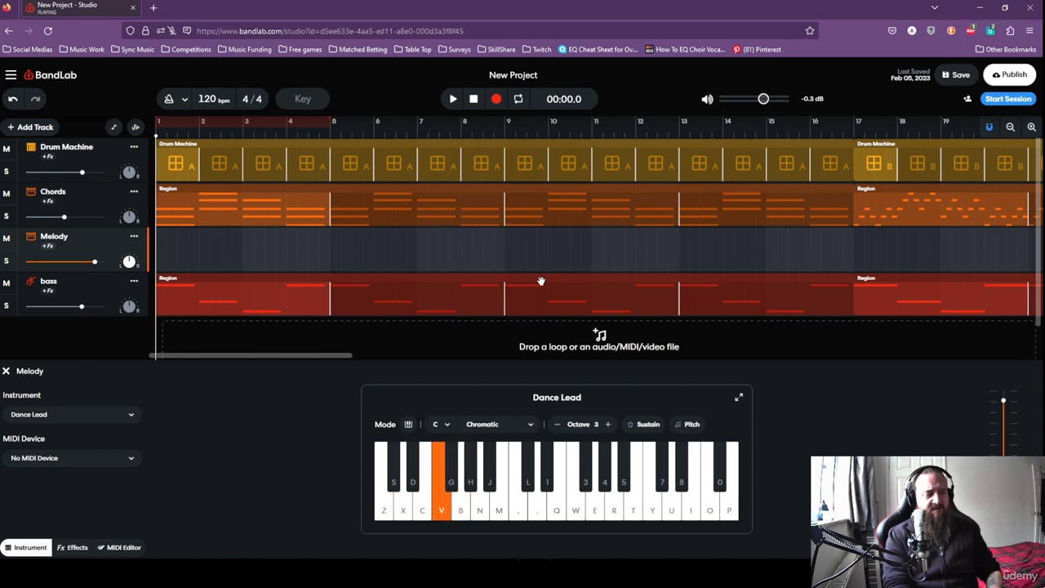
{"action": "key", "text": "c"}
{"action": "key", "text": "v"}
{"action": "key", "text": "z"}
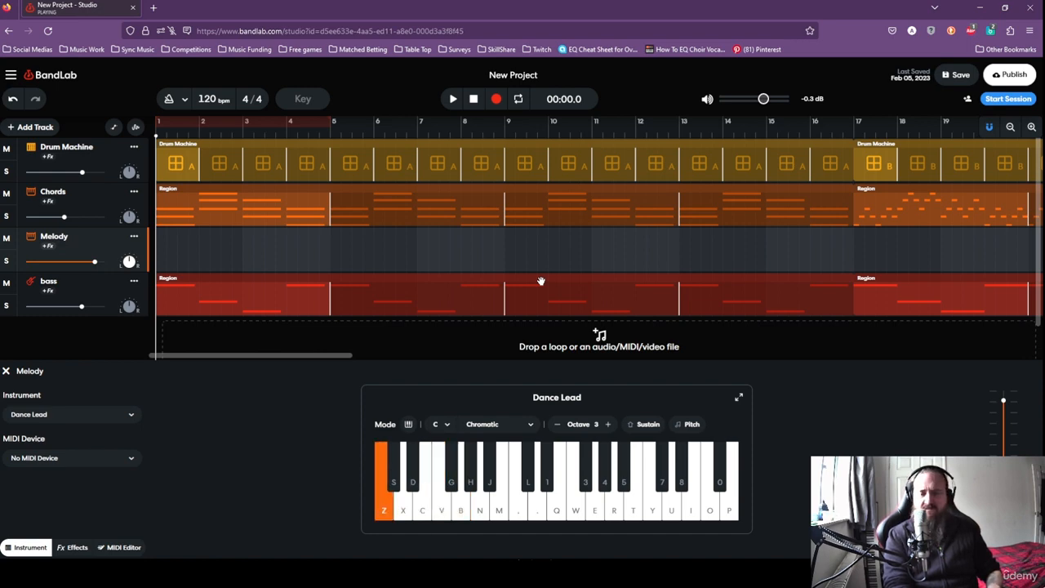
Record the notes C, E, G, F, E, F, C with Dance Lead on the Melody track over bars 1 to 4.
{"action": "left_click", "coordinate": [499, 98]}
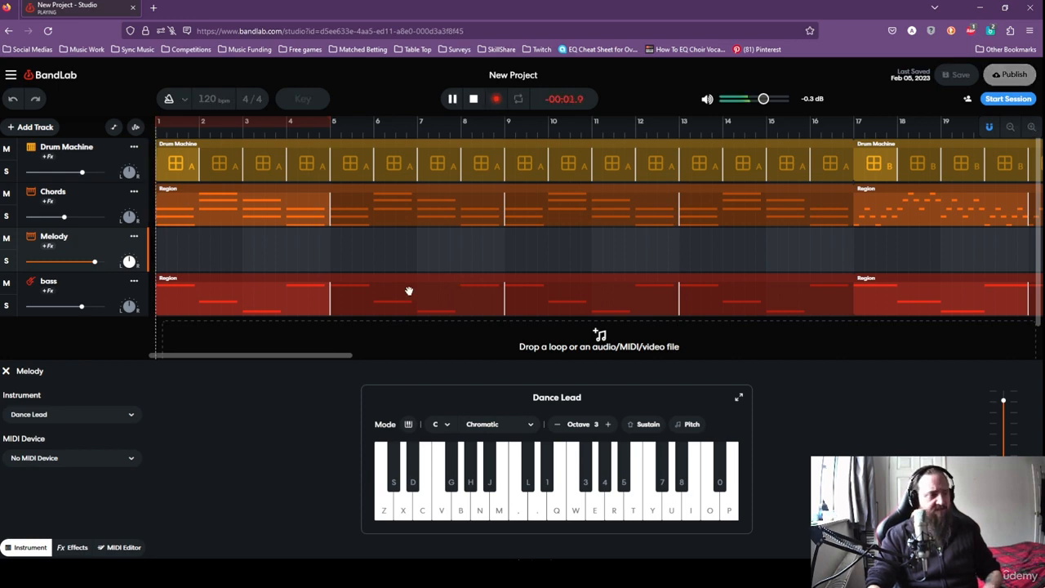
{"action": "key", "text": "z"}
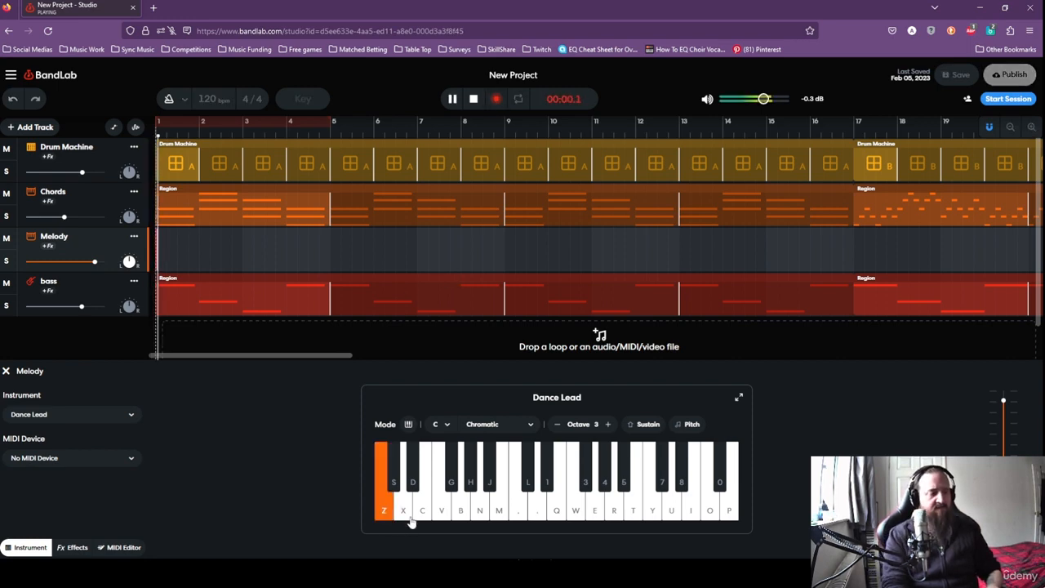
{"action": "key", "text": "c"}
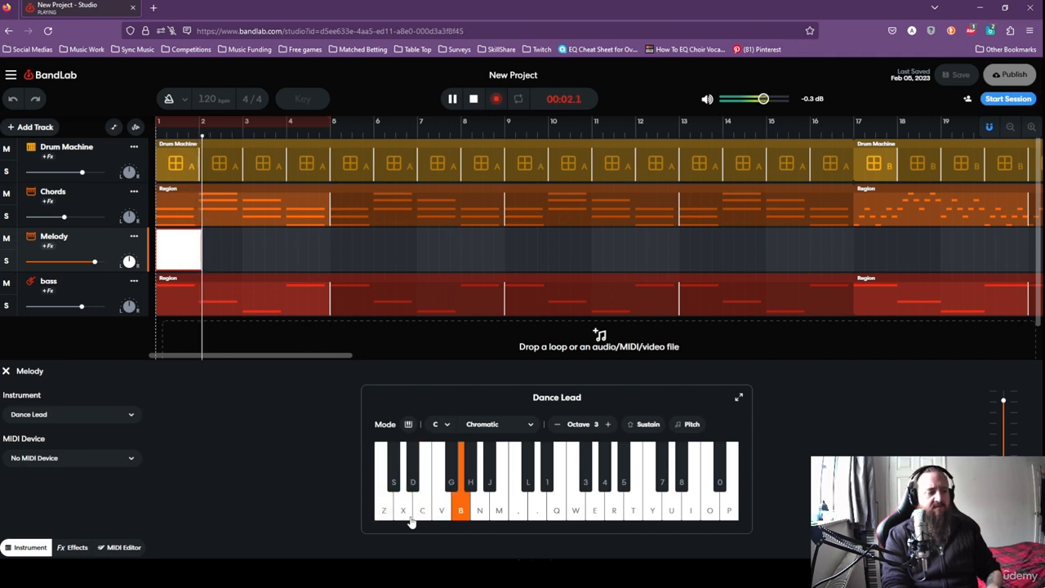
{"action": "key", "text": "v"}
{"action": "key", "text": "c"}
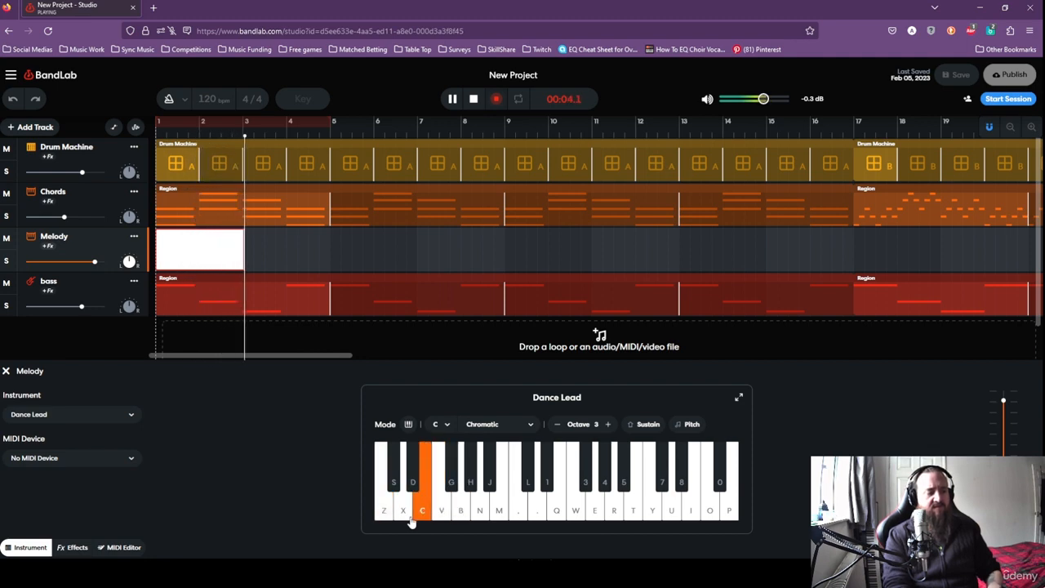
{"action": "key", "text": "v"}
{"action": "key", "text": "z"}
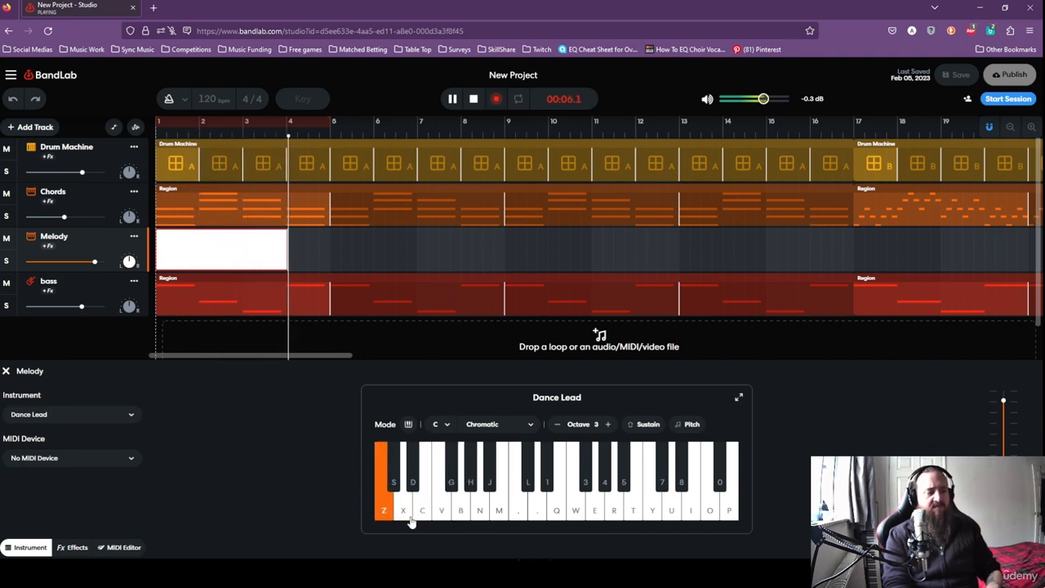
{"action": "key", "text": "space"}
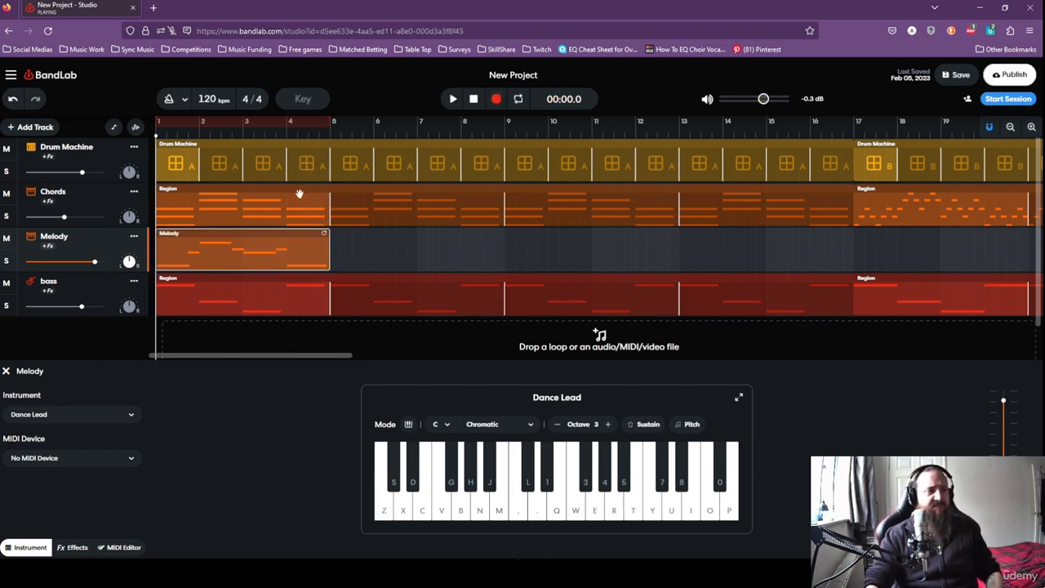
Open the recorded Melody region in the MIDI Editor and align its notes to the beat grid.
{"action": "double_click", "coordinate": [262, 252]}
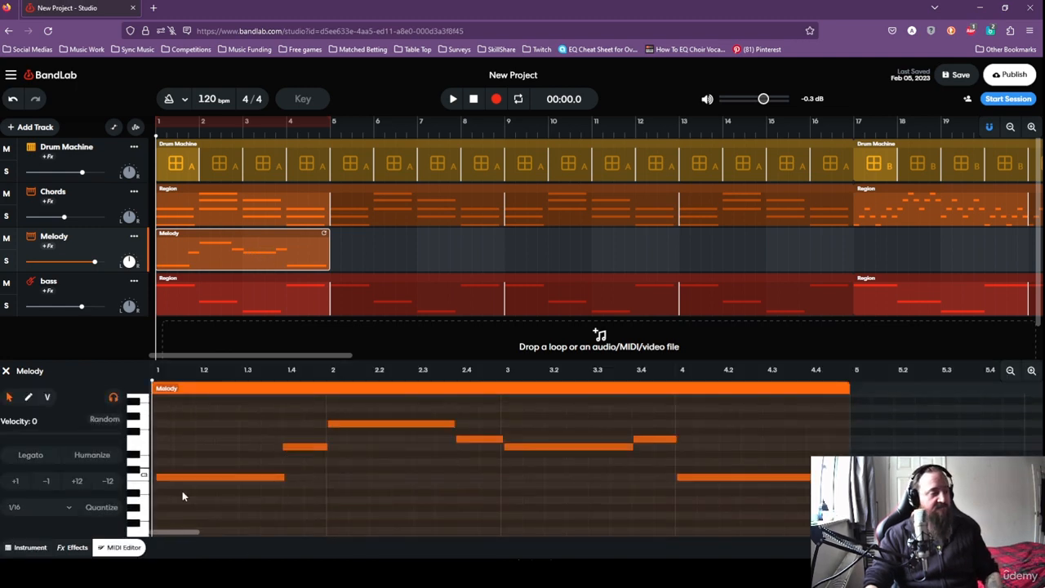
{"action": "left_click", "coordinate": [178, 482]}
{"action": "left_click", "coordinate": [343, 424]}
{"action": "left_click", "coordinate": [469, 439]}
{"action": "left_click", "coordinate": [524, 446]}
{"action": "left_click", "coordinate": [490, 439]}
{"action": "left_click", "coordinate": [647, 441]}
{"action": "left_click", "coordinate": [690, 477]}
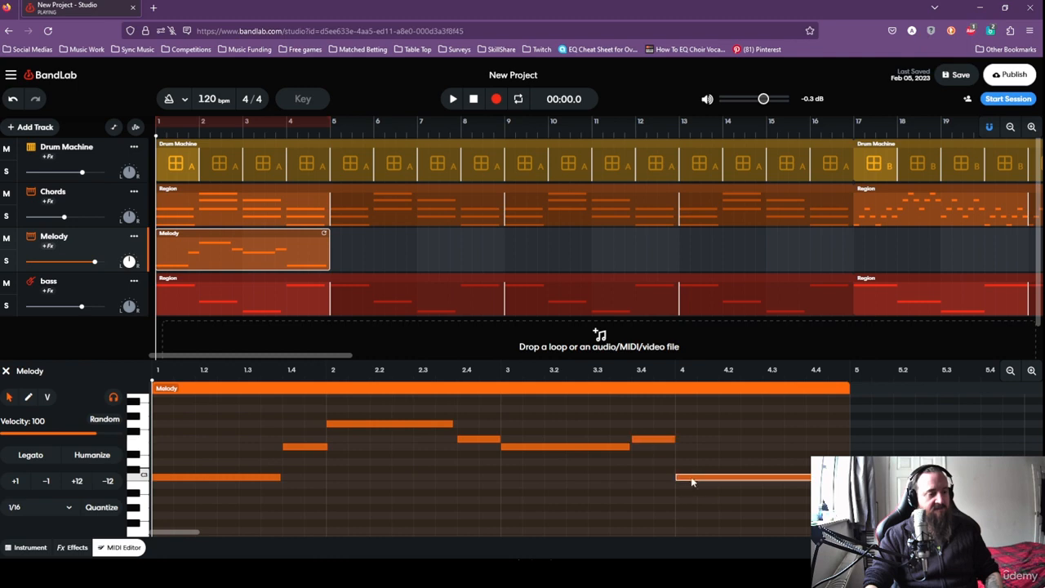
Play the arrangement from the beginning and lower the Melody track's volume slightly during playback.
{"action": "left_click", "coordinate": [453, 99]}
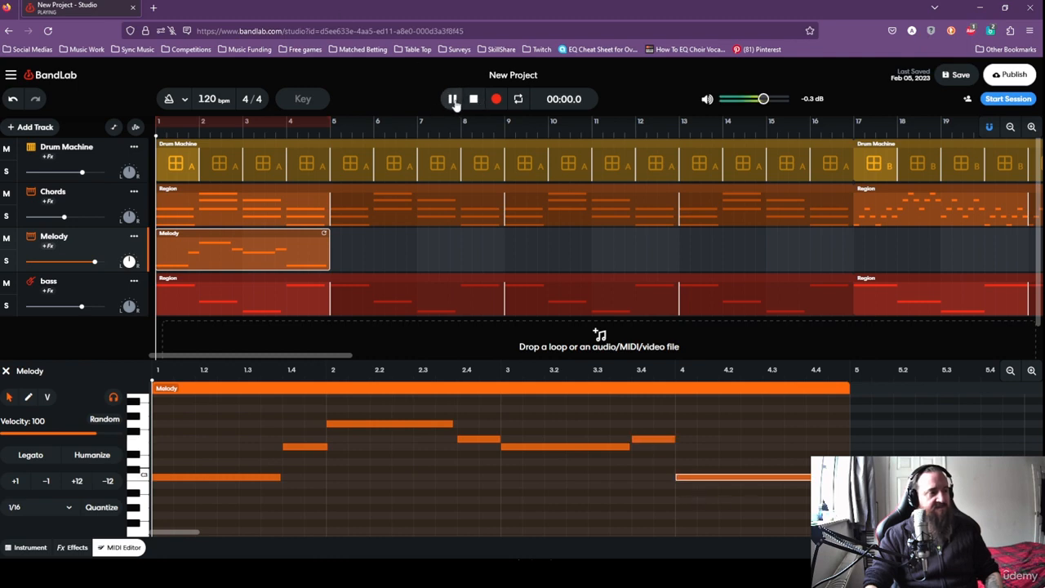
{"action": "left_click_drag", "start_coordinate": [95, 262], "coordinate": [79, 262]}
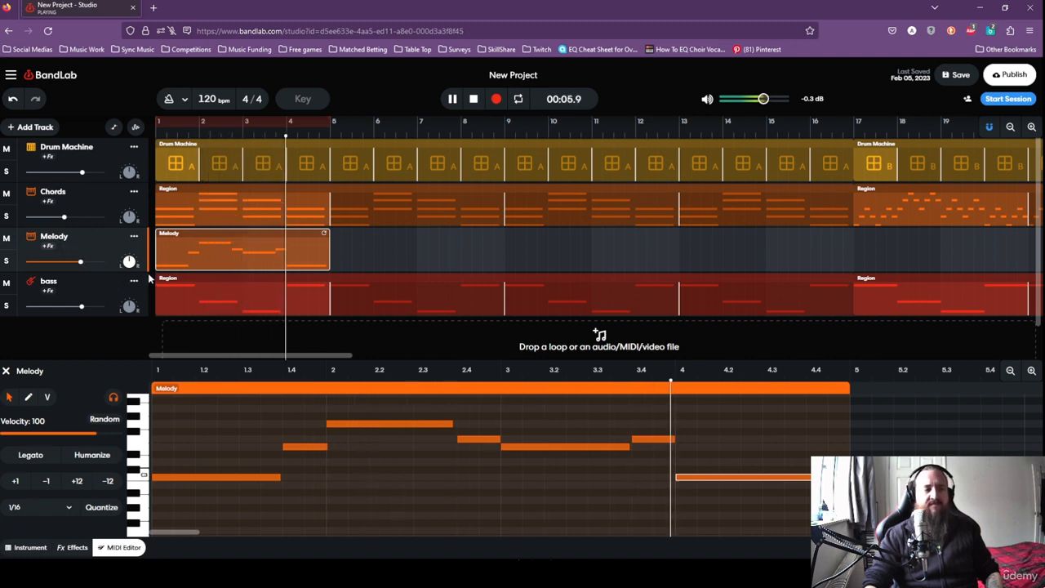
{"action": "left_click", "coordinate": [475, 100]}
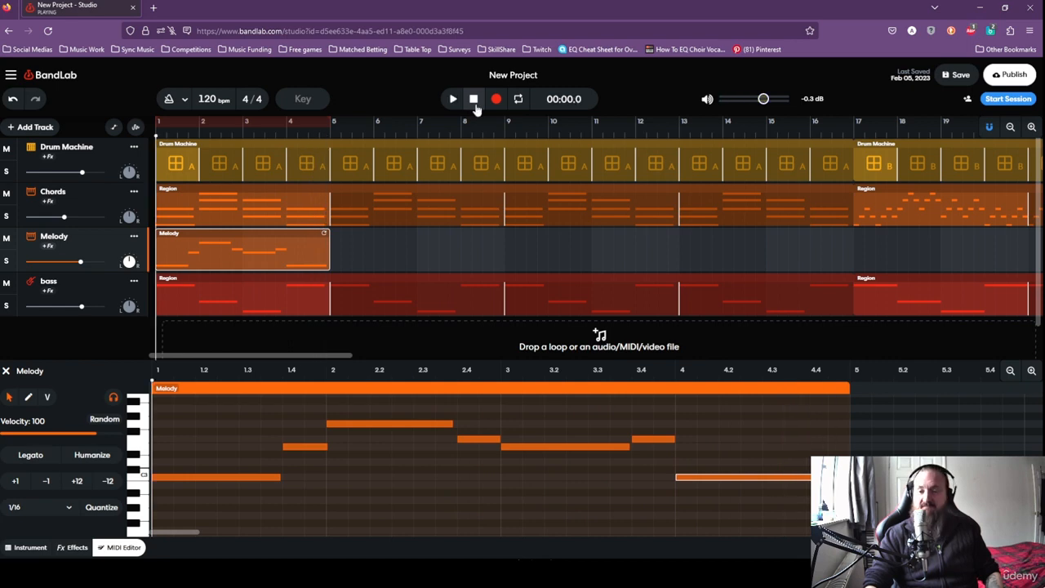
Return to the Melody instrument view and loop the Melody region out to the start of bar 7.
{"action": "left_click", "coordinate": [15, 550]}
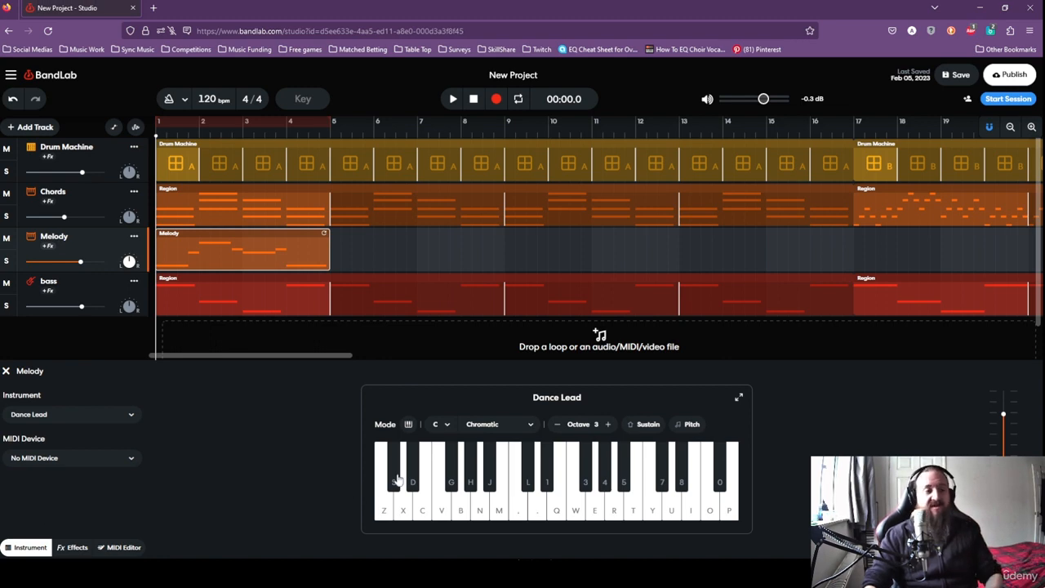
{"action": "left_click_drag", "start_coordinate": [323, 232], "coordinate": [849, 234]}
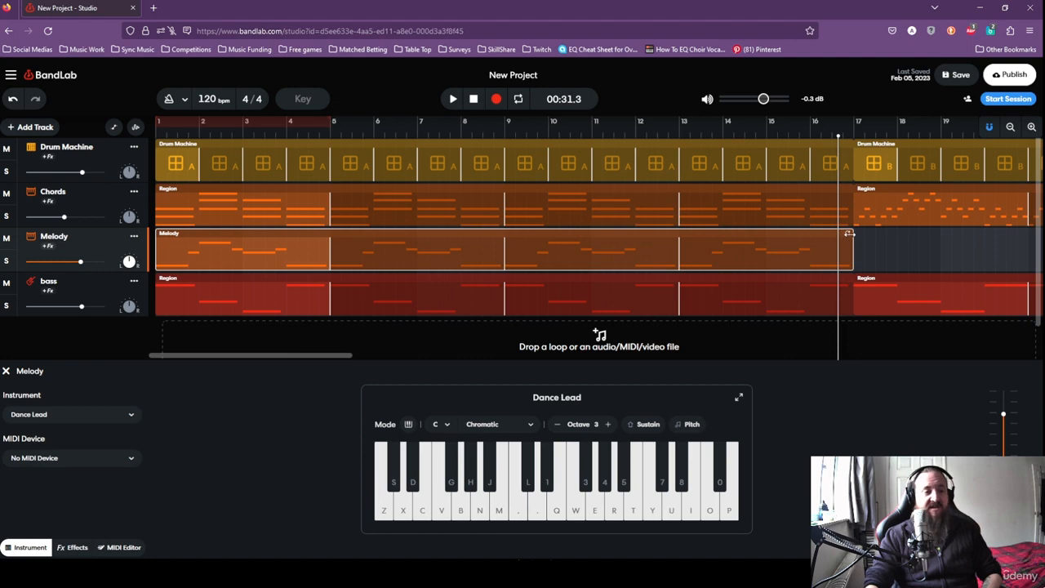
{"action": "left_click_drag", "start_coordinate": [849, 234], "coordinate": [285, 274]}
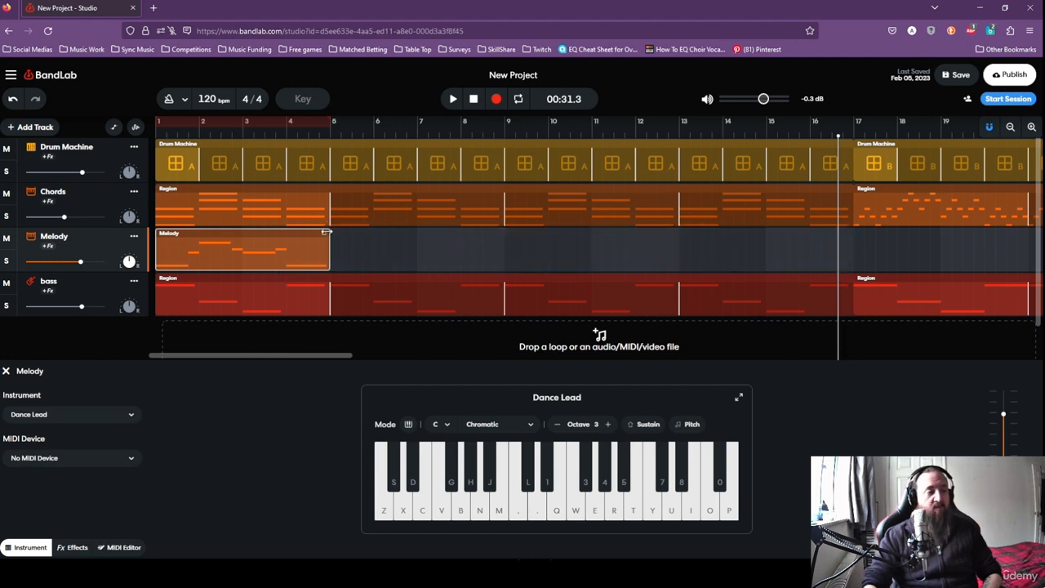
{"action": "left_click_drag", "start_coordinate": [326, 233], "coordinate": [357, 233]}
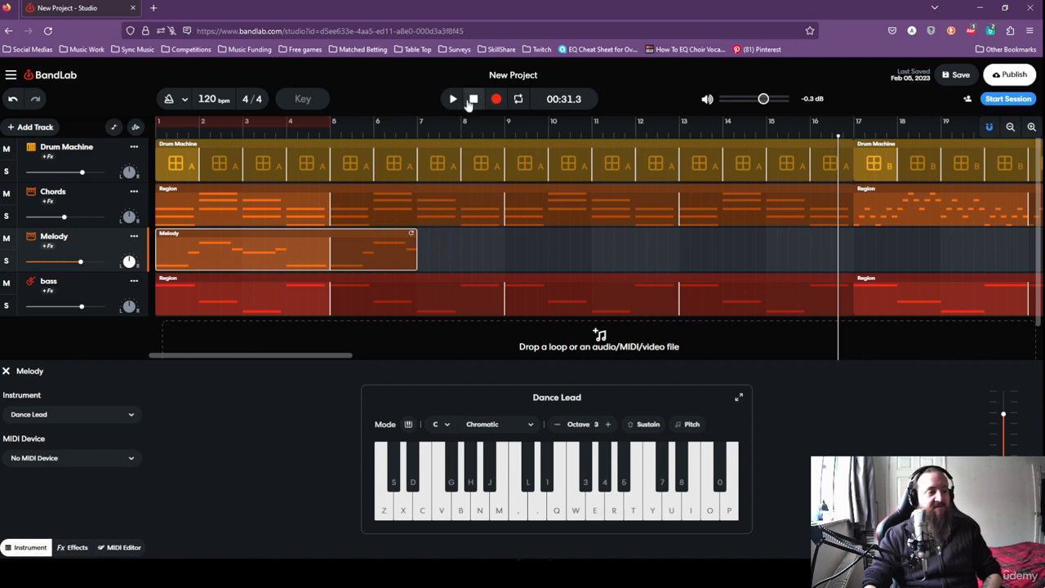
Play back the looped melody with the other tracks and place the playhead at the start of bar 7.
{"action": "left_click", "coordinate": [453, 100]}
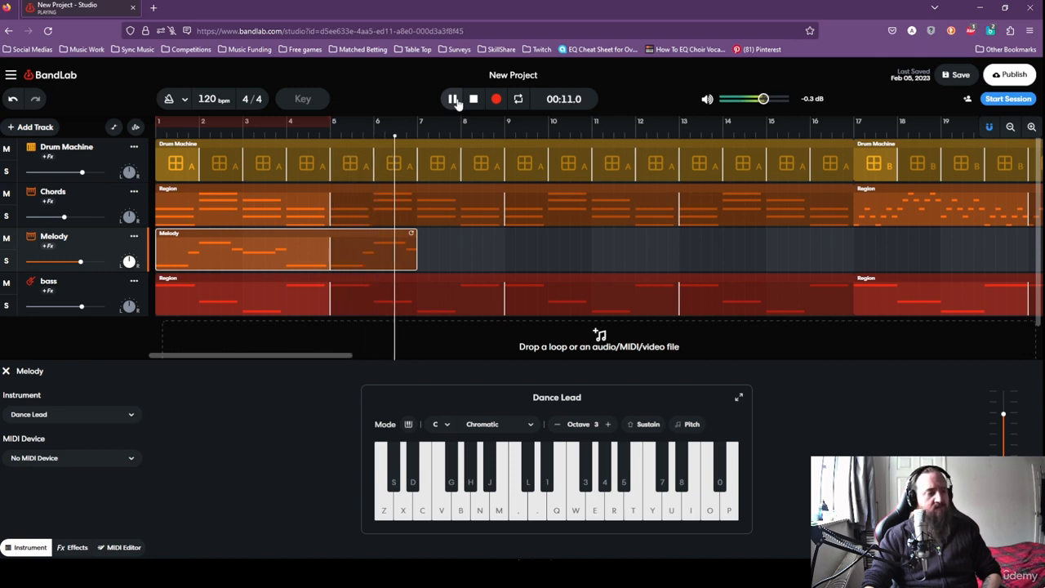
{"action": "left_click", "coordinate": [474, 99]}
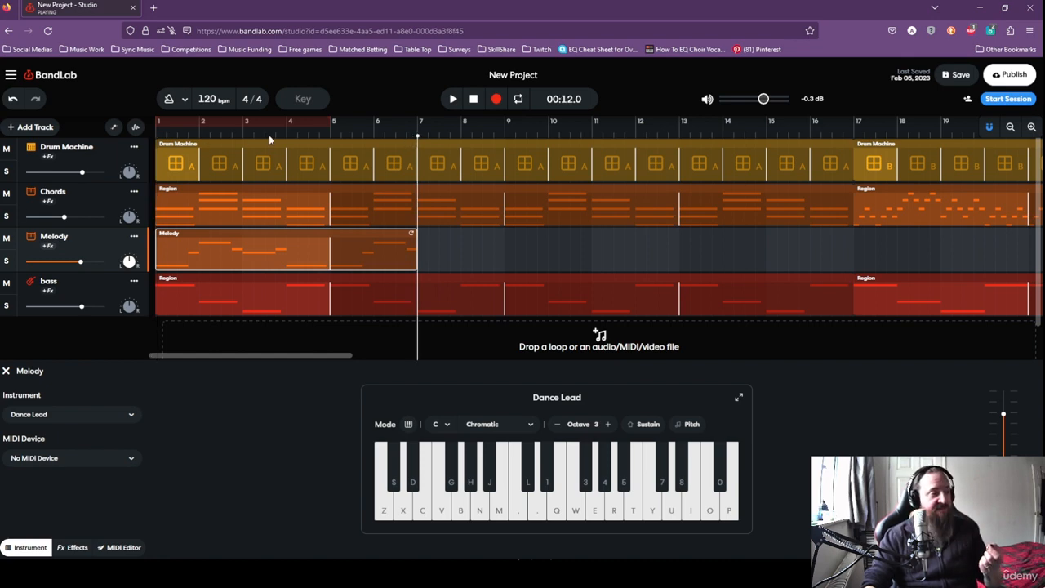
{"action": "left_click", "coordinate": [454, 101]}
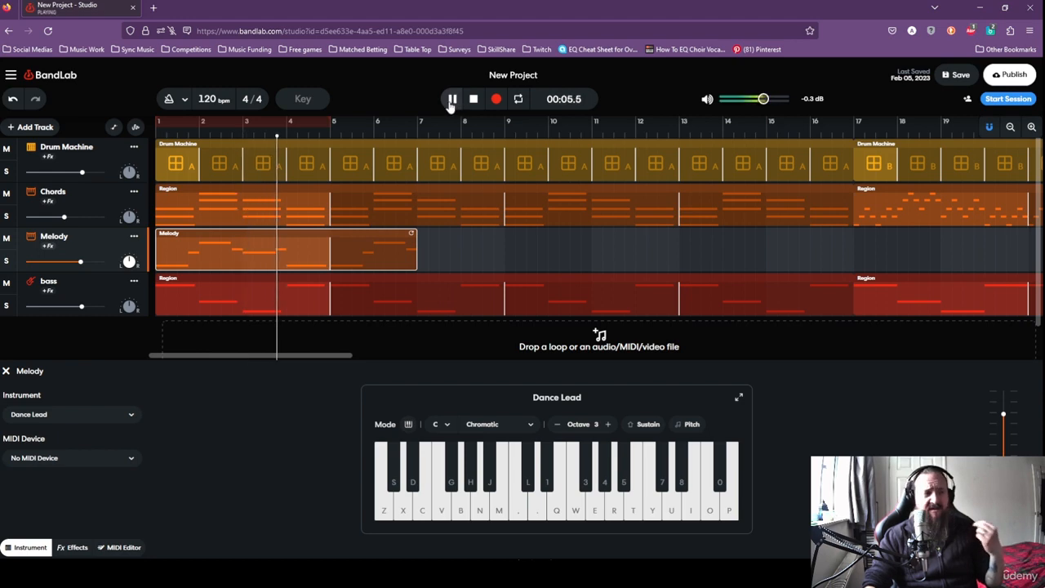
{"action": "left_click", "coordinate": [473, 99]}
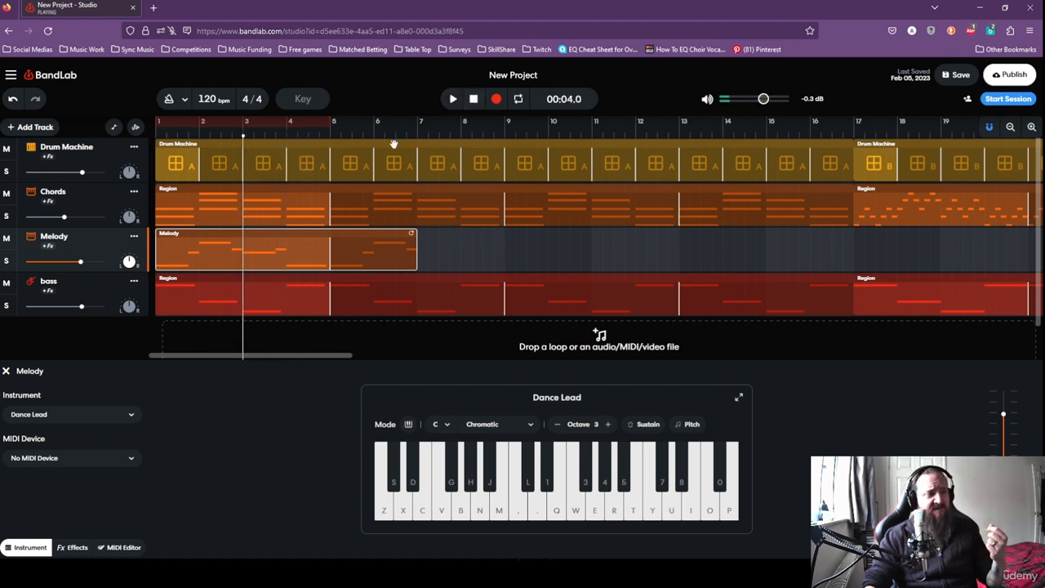
{"action": "left_click", "coordinate": [418, 133]}
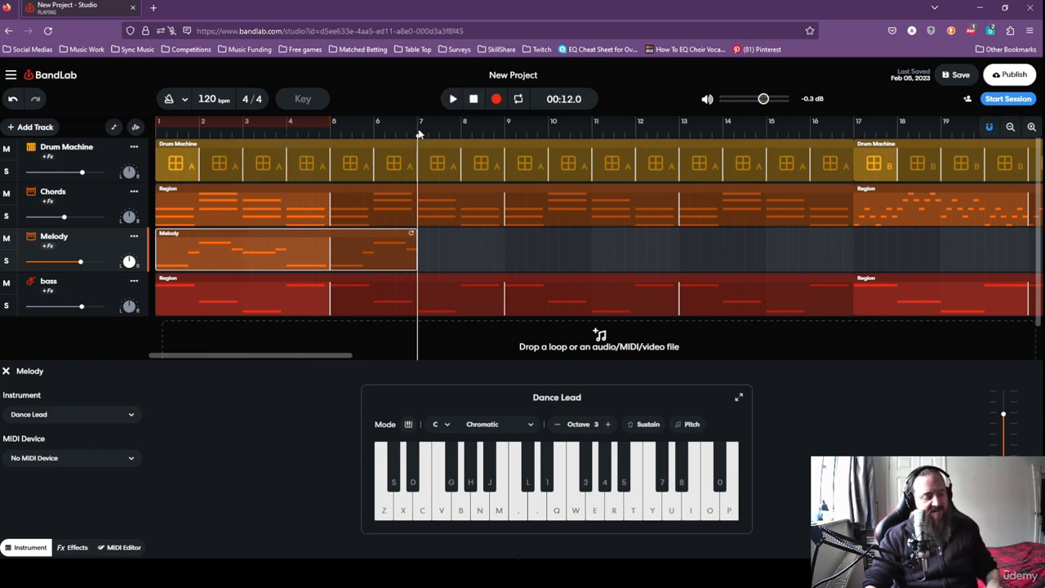
Rehearse the existing melody on the Dance Lead keyboard without recording.
{"action": "left_click", "coordinate": [424, 513]}
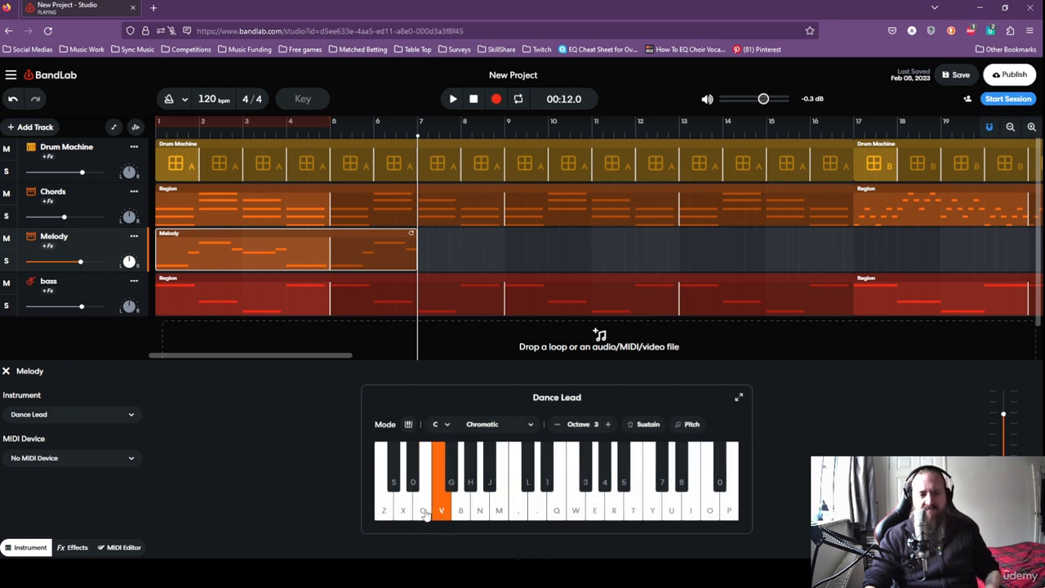
{"action": "key", "text": "z"}
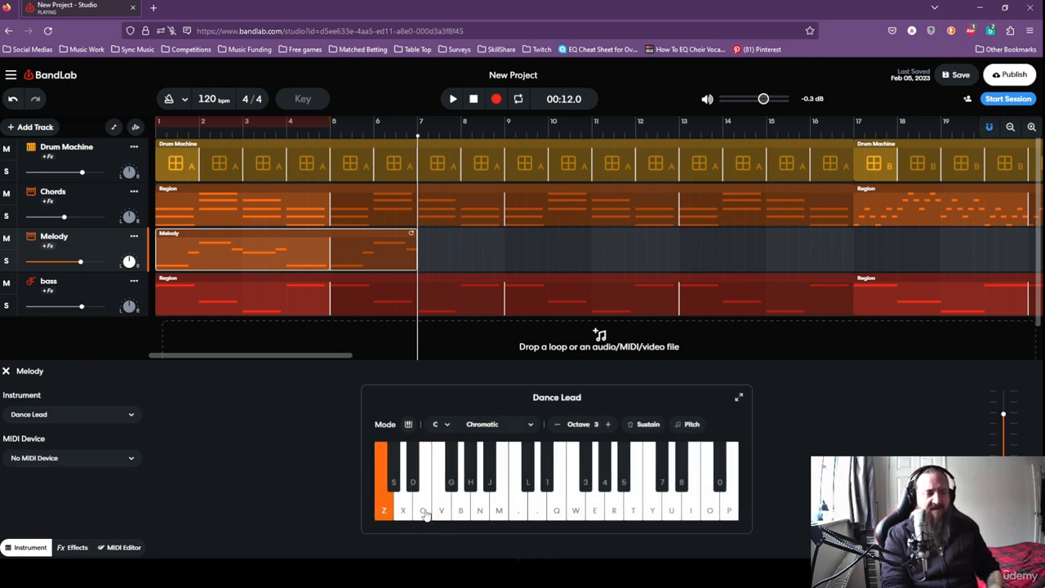
{"action": "key", "text": "d"}
{"action": "key", "text": "b"}
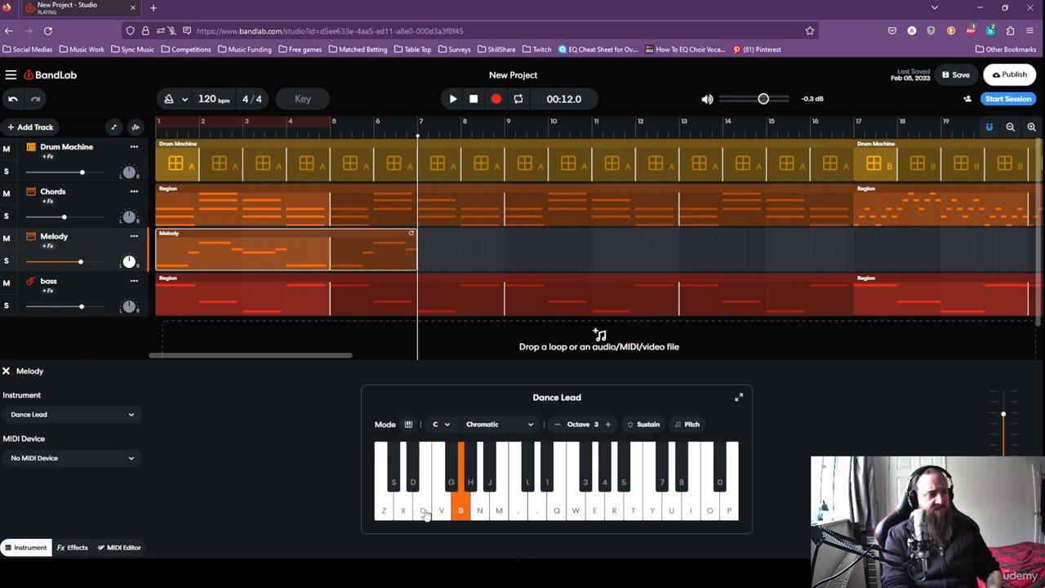
{"action": "key", "text": "v"}
{"action": "key", "text": "c"}
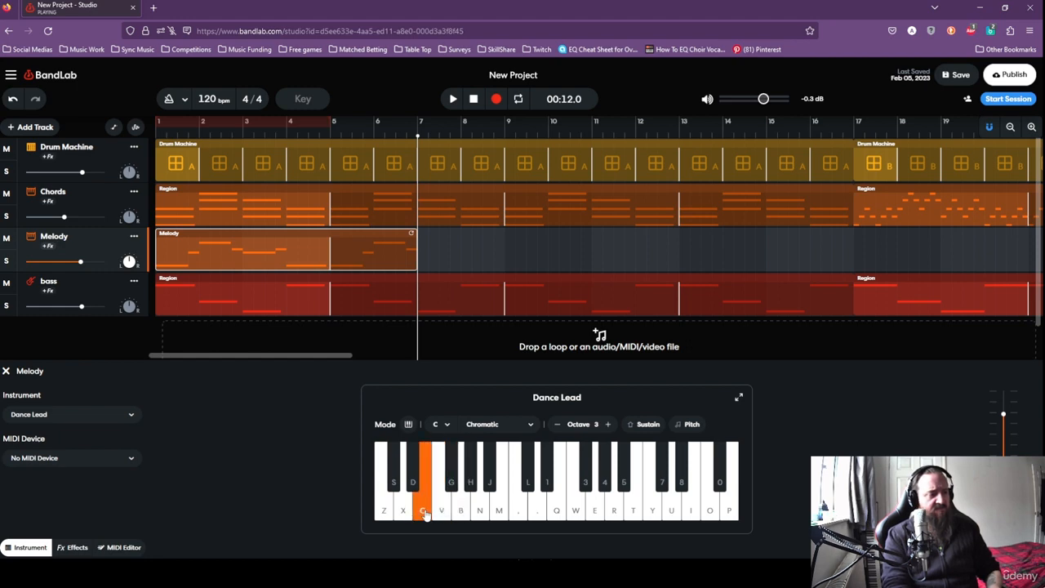
{"action": "key", "text": "v"}
{"action": "key", "text": "z"}
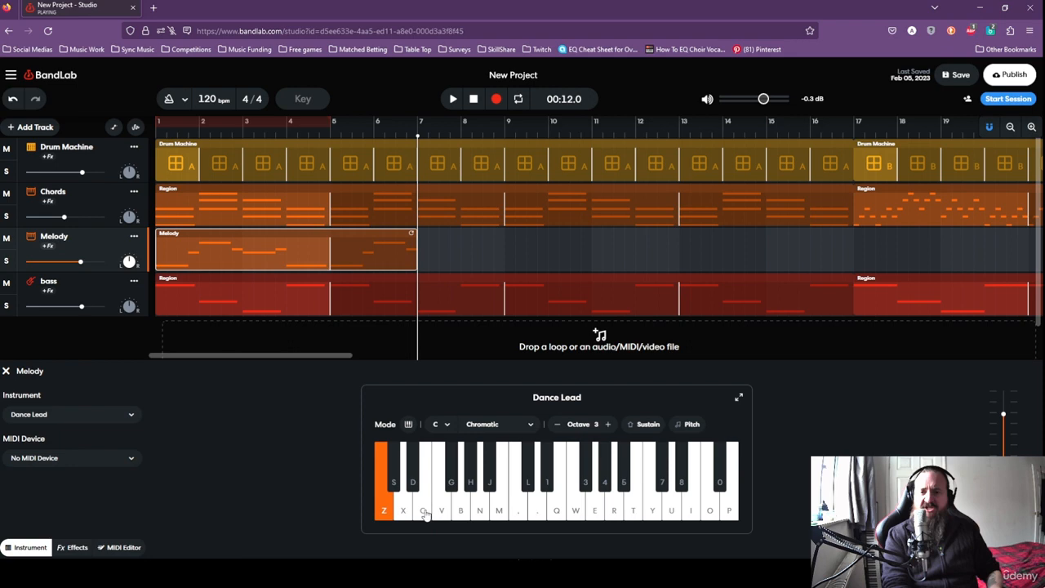
Try out variations for the melody's ending on the Dance Lead keyboard using the notes C, E, F and G.
{"action": "key", "text": "z"}
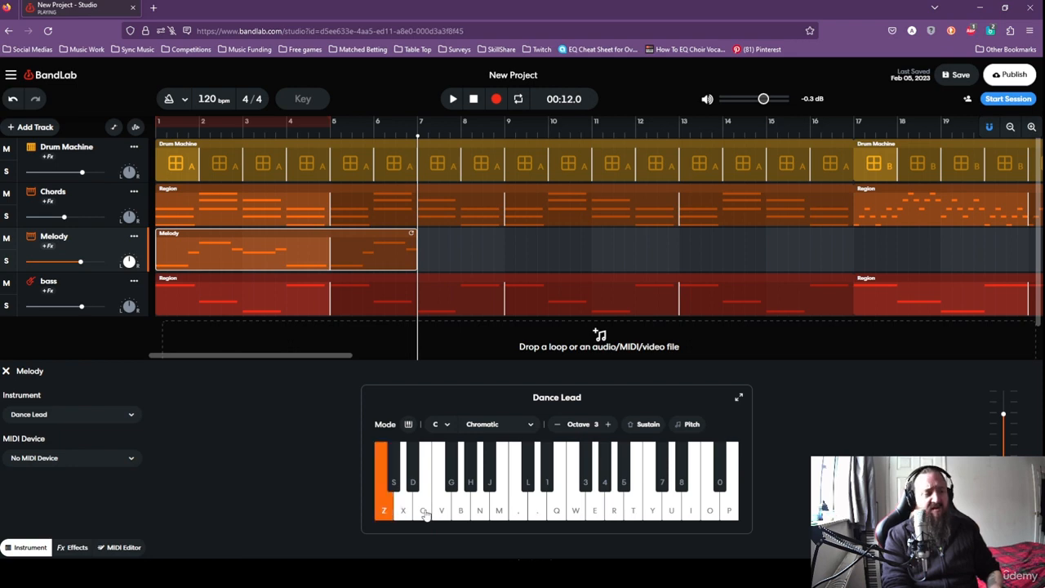
{"action": "key", "text": "c"}
{"action": "key", "text": "b"}
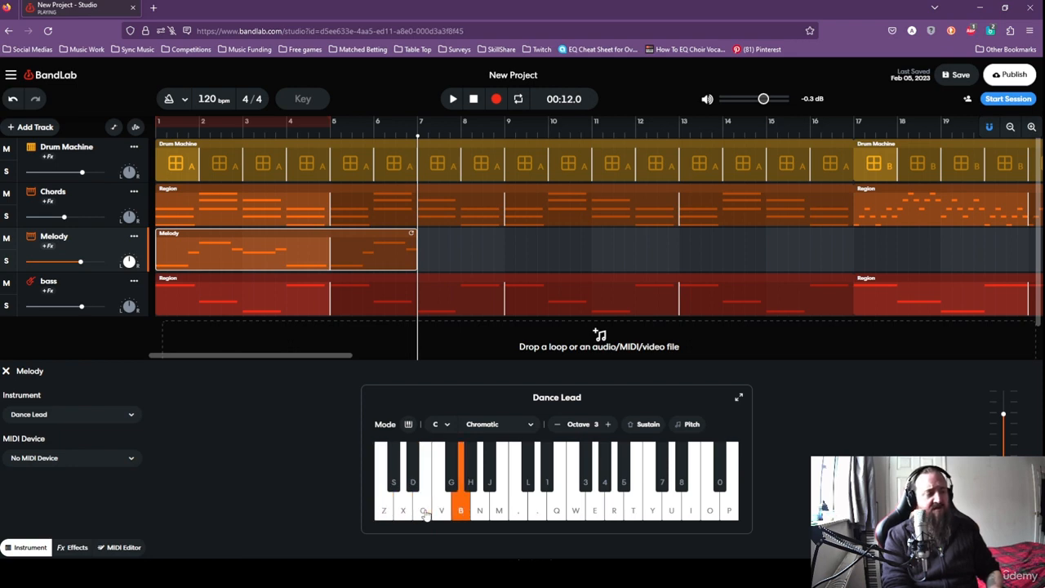
{"action": "key", "text": "c"}
{"action": "key", "text": "v"}
{"action": "key", "text": "v"}
{"action": "key", "text": "c"}
{"action": "key", "text": "z"}
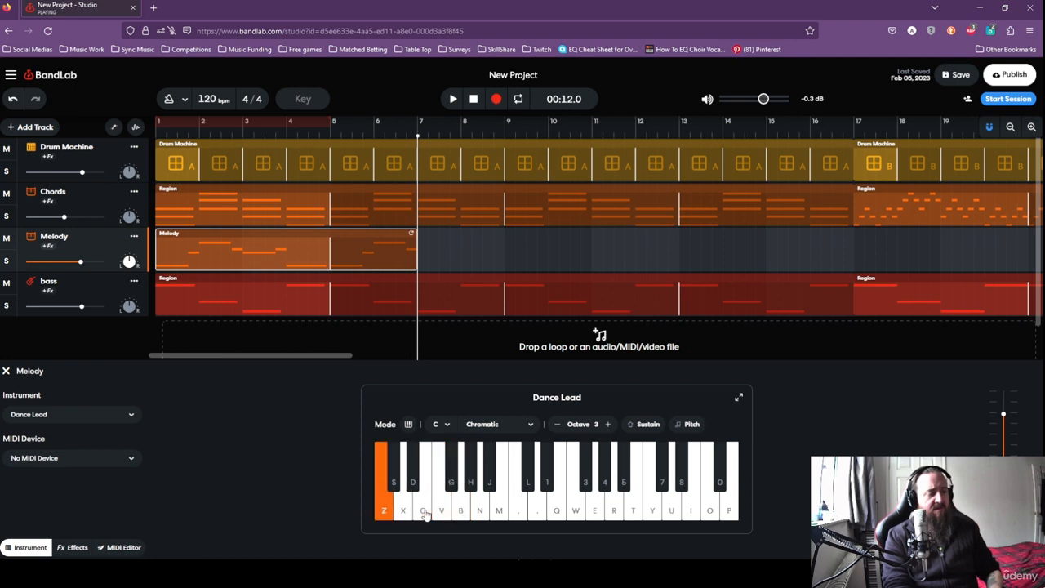
{"action": "key", "text": "z"}
{"action": "key", "text": "c"}
{"action": "key", "text": "b"}
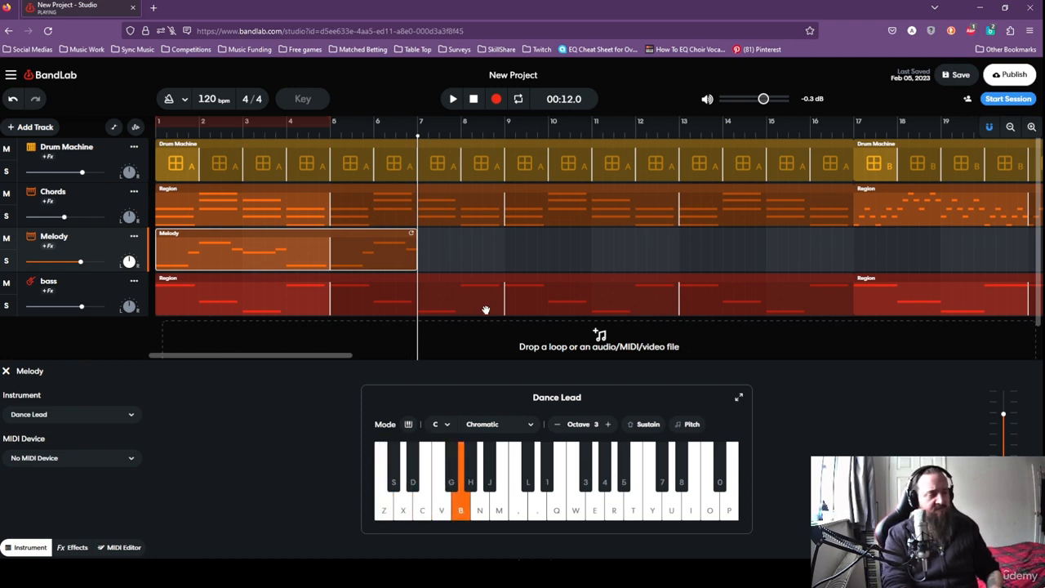
{"action": "key", "text": "v"}
{"action": "key", "text": "c"}
{"action": "key", "text": "b"}
{"action": "key", "text": "v"}
{"action": "key", "text": "z"}
{"action": "key", "text": "c"}
{"action": "key", "text": "b"}
{"action": "key", "text": "v"}
{"action": "key", "text": "c"}
{"action": "key", "text": "v"}
{"action": "key", "text": "b"}
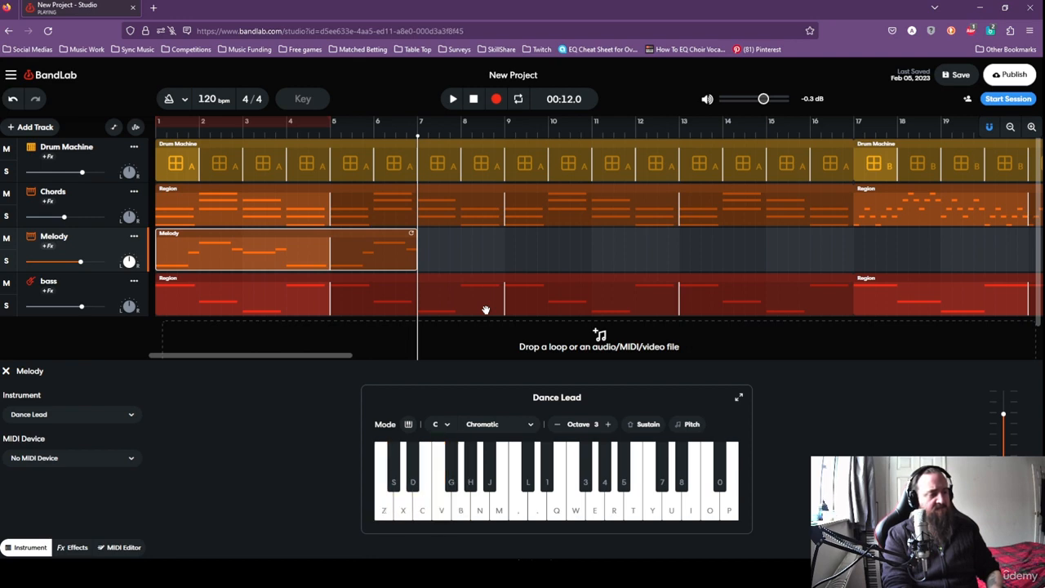
{"action": "key", "text": "c"}
{"action": "key", "text": "v"}
{"action": "key", "text": "c"}
{"action": "key", "text": "z"}
{"action": "key", "text": "c"}
{"action": "key", "text": "b"}
{"action": "key", "text": "z"}
{"action": "key", "text": "c"}
{"action": "key", "text": "v"}
{"action": "key", "text": "b"}
{"action": "key", "text": "c"}
{"action": "key", "text": "v"}
{"action": "key", "text": "b"}
{"action": "key", "text": "c"}
{"action": "key", "text": "v"}
{"action": "key", "text": "b"}
{"action": "key", "text": "c"}
{"action": "key", "text": "z"}
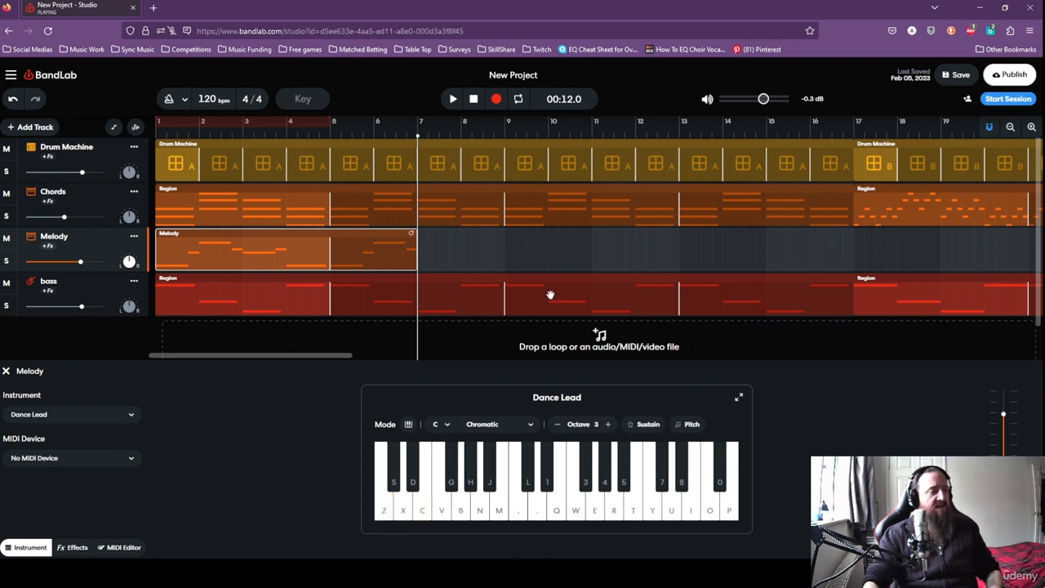
{"action": "key", "text": "c"}
{"action": "key", "text": "v"}
{"action": "key", "text": "b"}
{"action": "key", "text": "c"}
{"action": "key", "text": "z"}
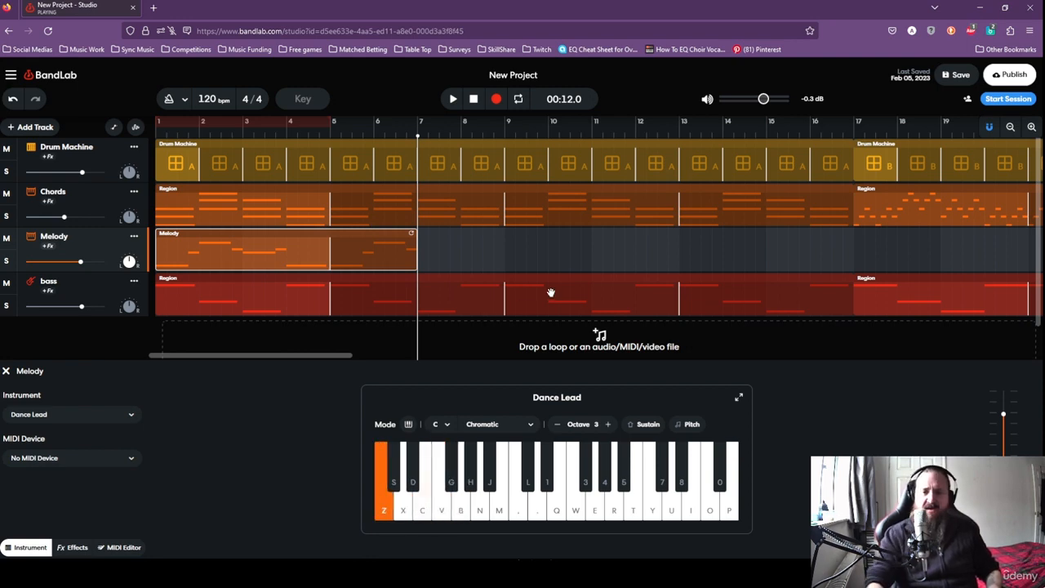
Record the ending notes E, F, G, E, C on the Melody track from bar 7.
{"action": "left_click", "coordinate": [496, 99]}
{"action": "left_click", "coordinate": [437, 502]}
{"action": "key", "text": "c"}
{"action": "key", "text": "v"}
{"action": "key", "text": "b"}
{"action": "key", "text": "c"}
{"action": "key", "text": "z"}
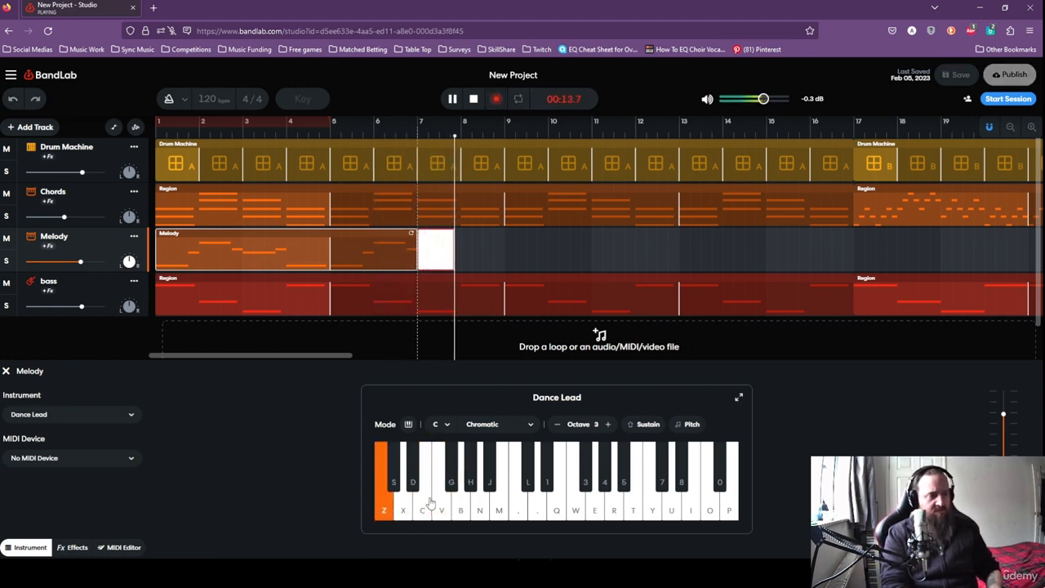
{"action": "key", "text": "space"}
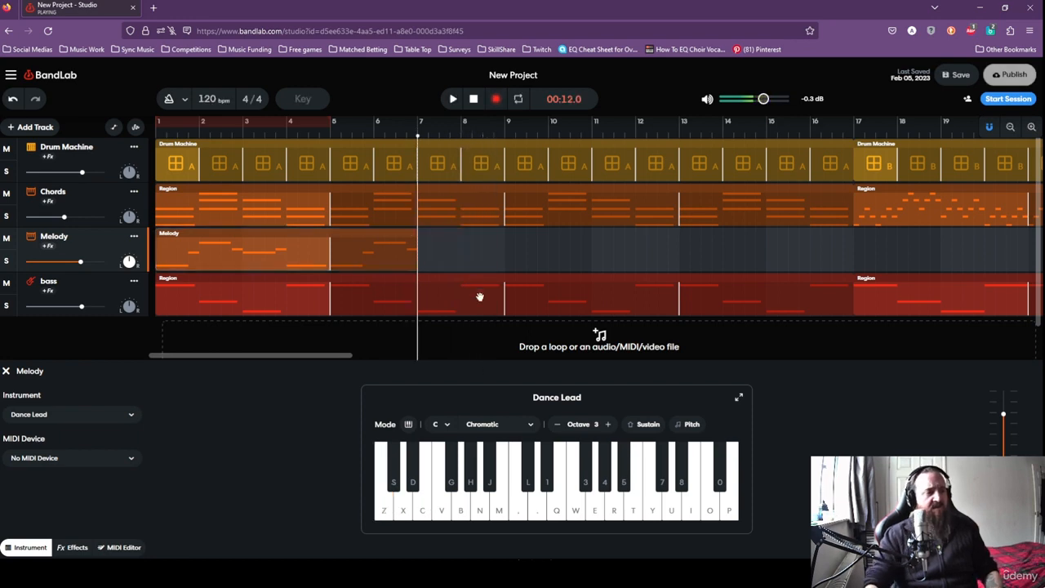
Open the Melody region at bar 7 for note editing and shift the last two ending notes a sixteenth earlier.
{"action": "double_click", "coordinate": [457, 255]}
{"action": "left_click_drag", "start_coordinate": [249, 532], "coordinate": [241, 532]}
{"action": "left_click", "coordinate": [319, 448]}
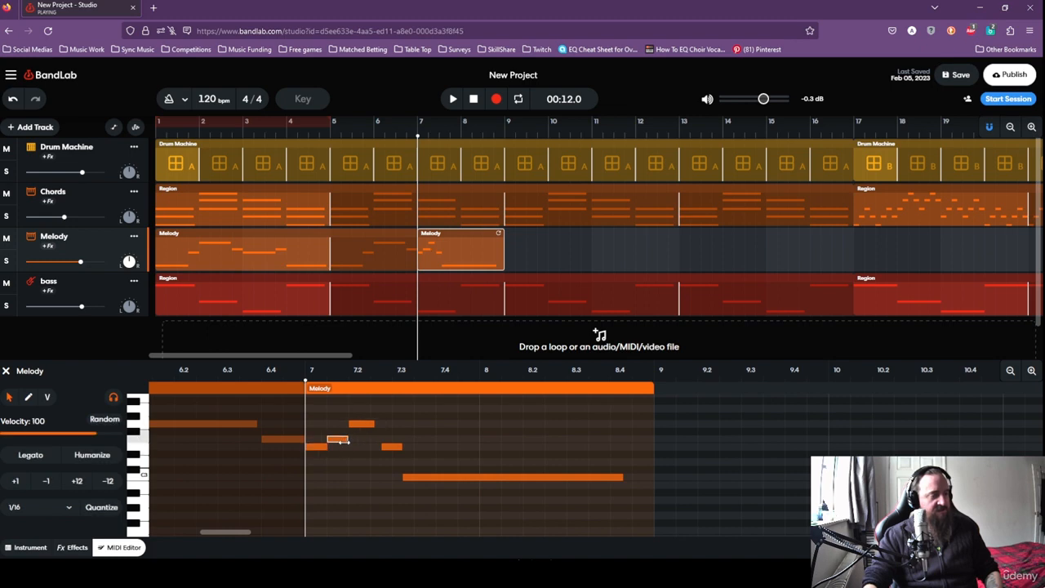
{"action": "left_click_drag", "start_coordinate": [455, 478], "coordinate": [443, 477]}
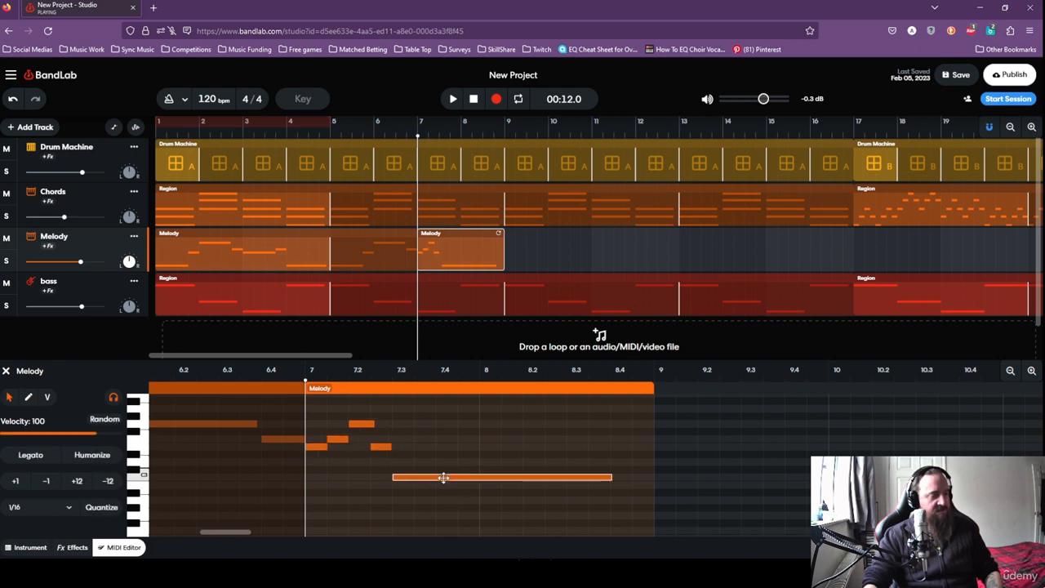
Play back the edited melody ending together with the other tracks.
{"action": "key", "text": "space"}
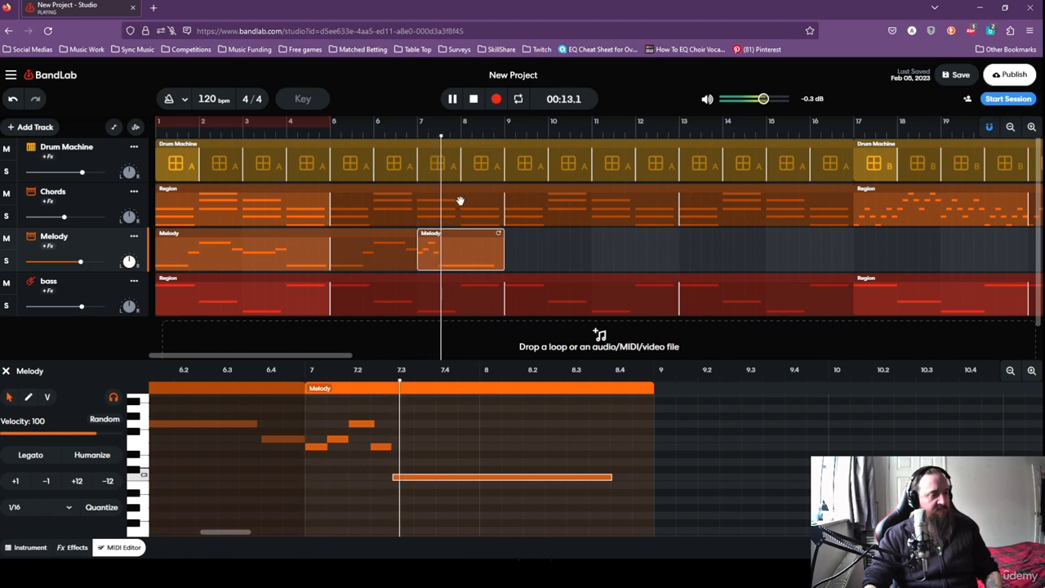
{"action": "key", "text": "space"}
{"action": "left_click", "coordinate": [474, 104]}
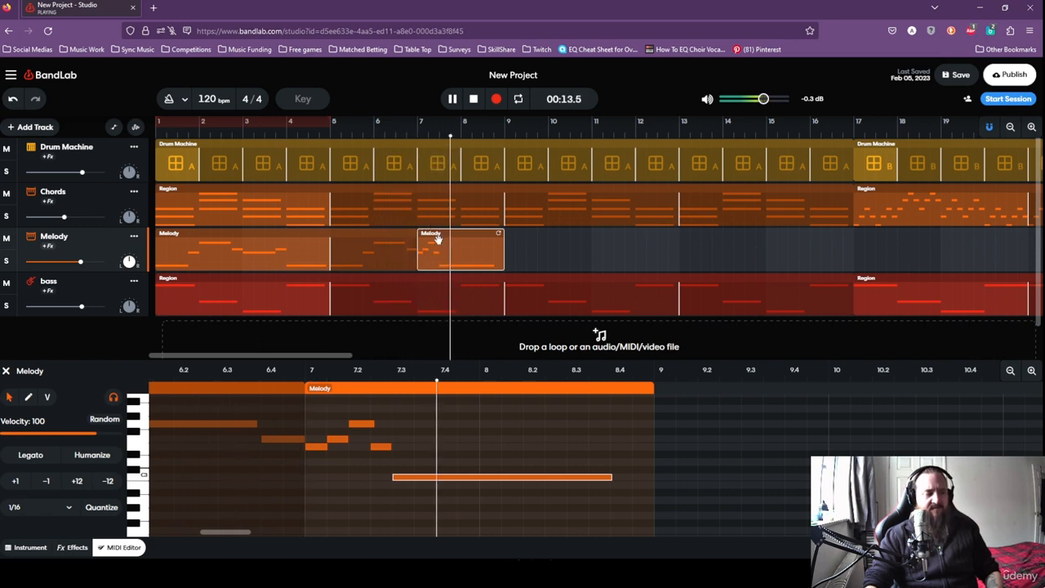
{"action": "left_click", "coordinate": [474, 99]}
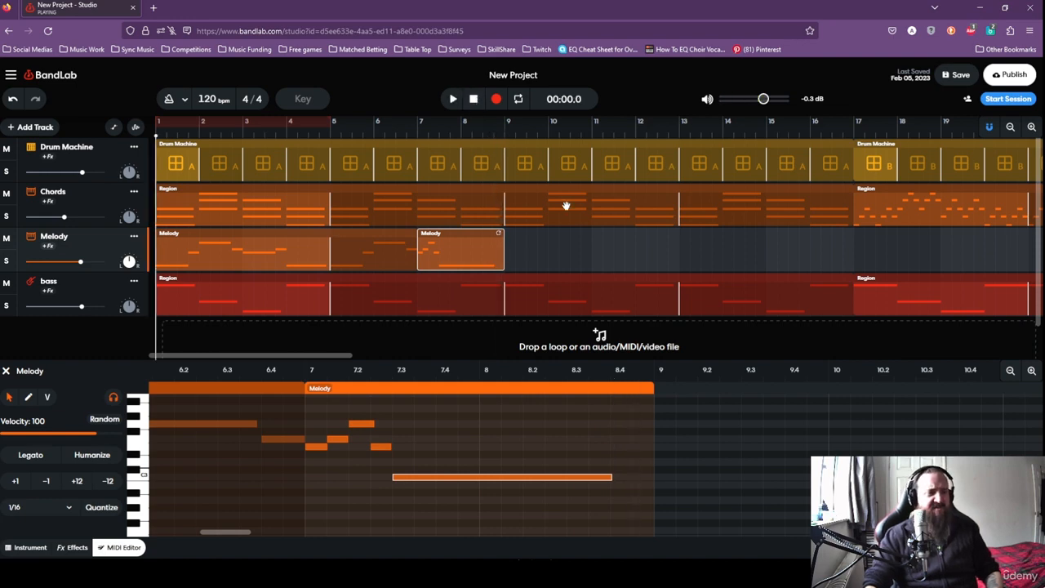
Play the melody from the start, first with the Melody track soloed and again with all tracks.
{"action": "left_click", "coordinate": [617, 251]}
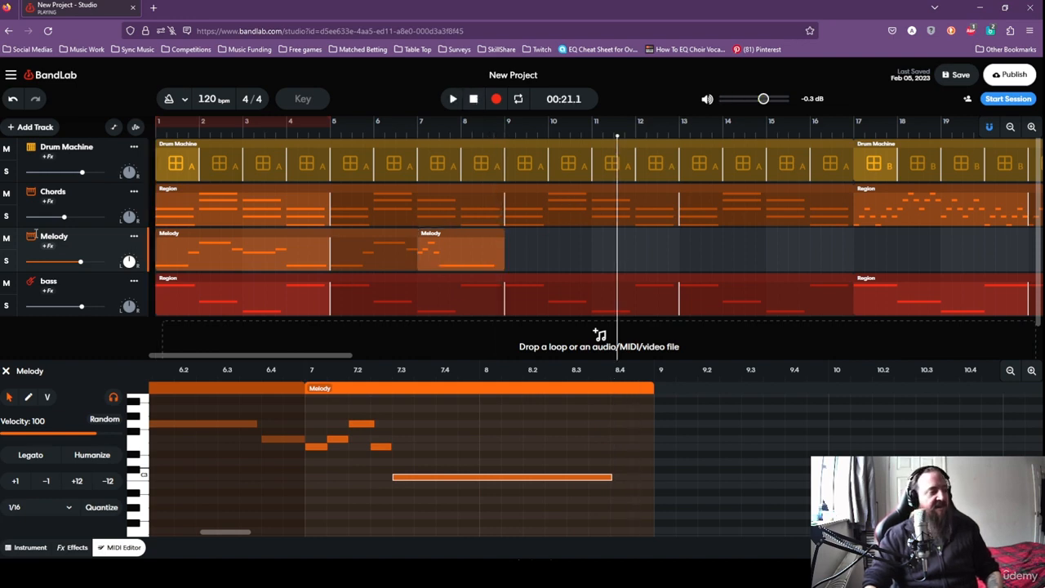
{"action": "left_click", "coordinate": [7, 262]}
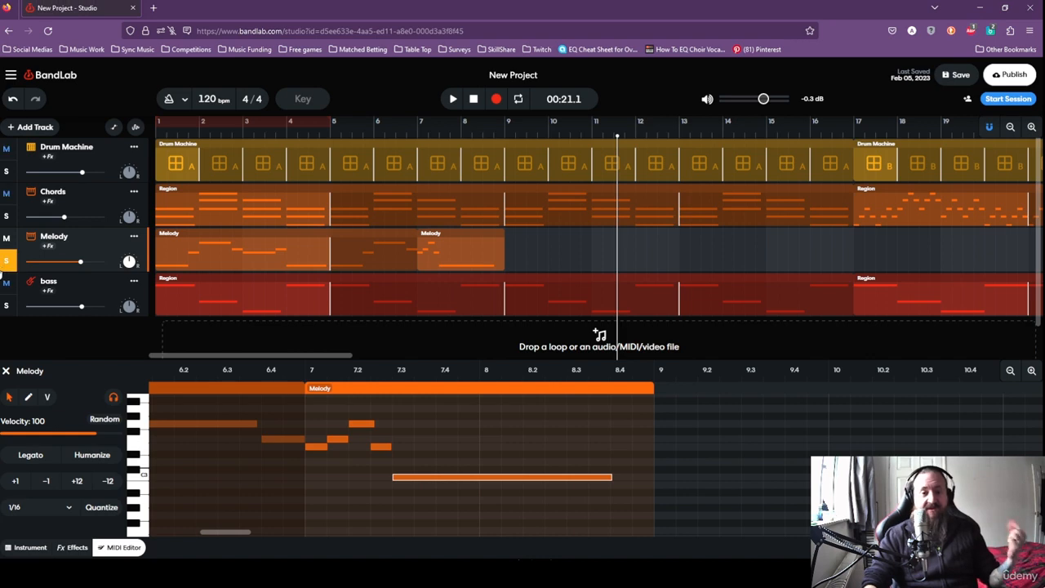
{"action": "left_click", "coordinate": [472, 98]}
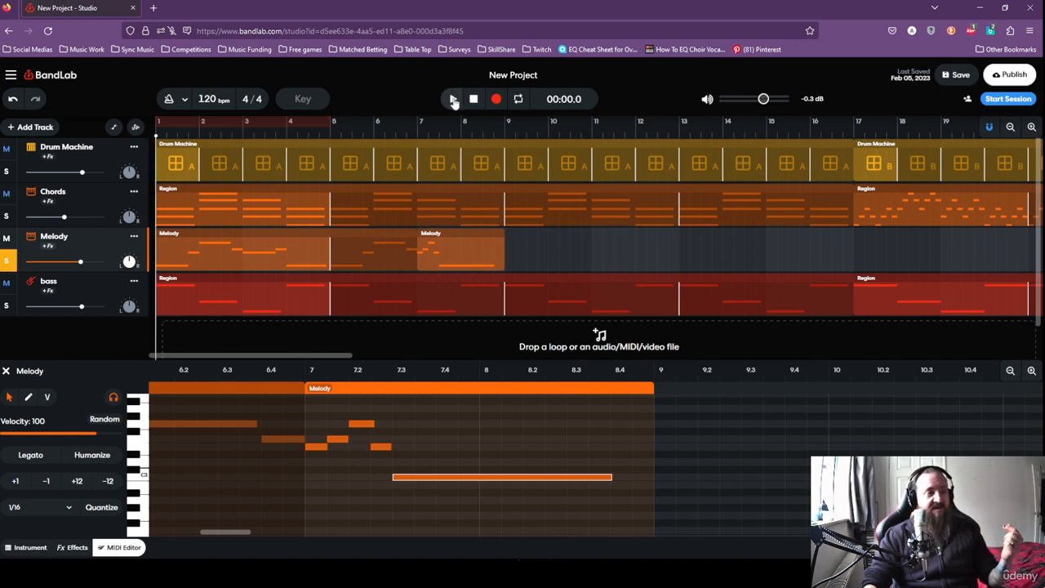
{"action": "left_click", "coordinate": [457, 100]}
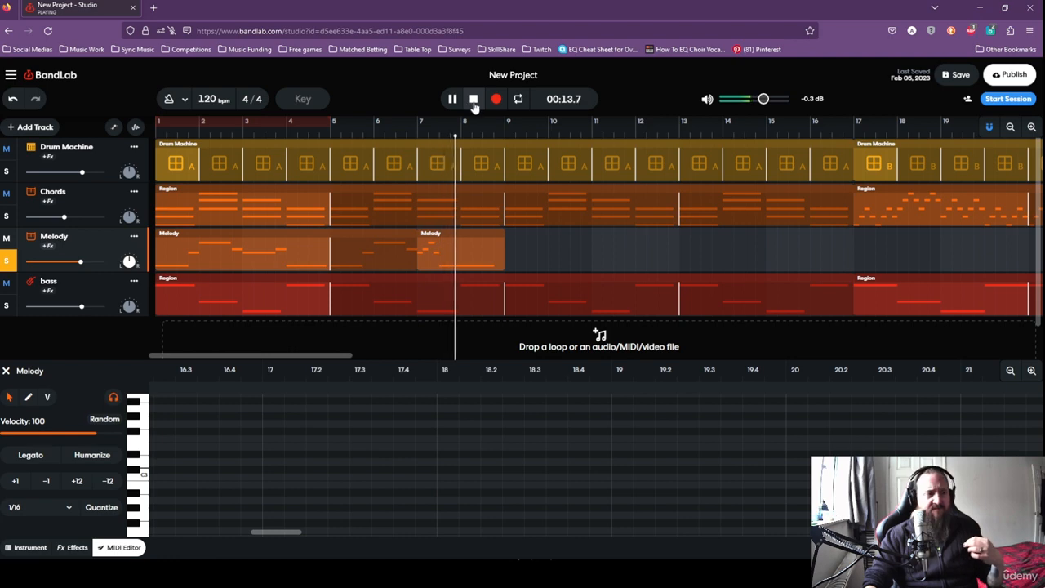
{"action": "left_click", "coordinate": [474, 99]}
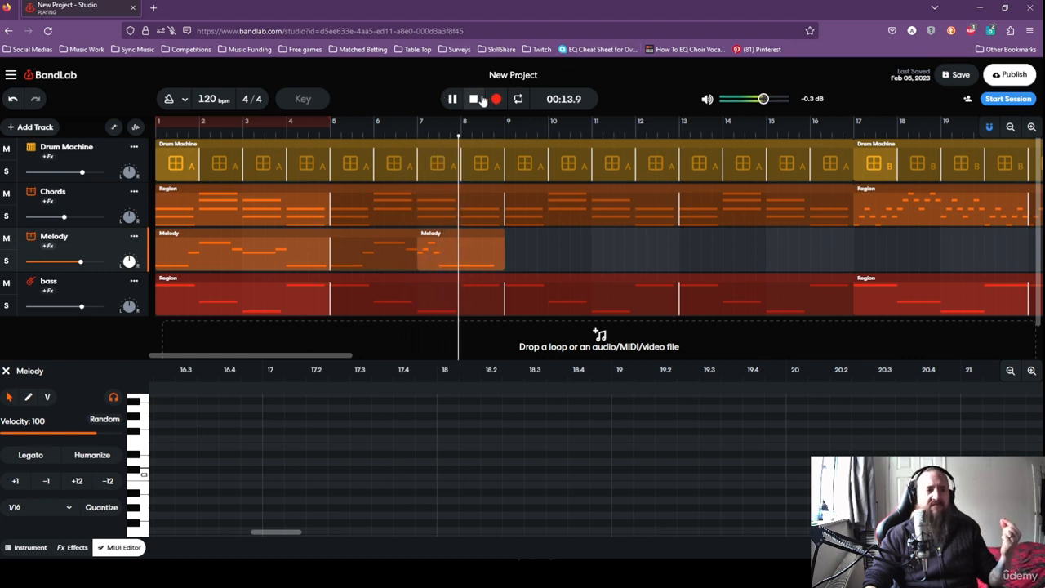
{"action": "left_click", "coordinate": [475, 99]}
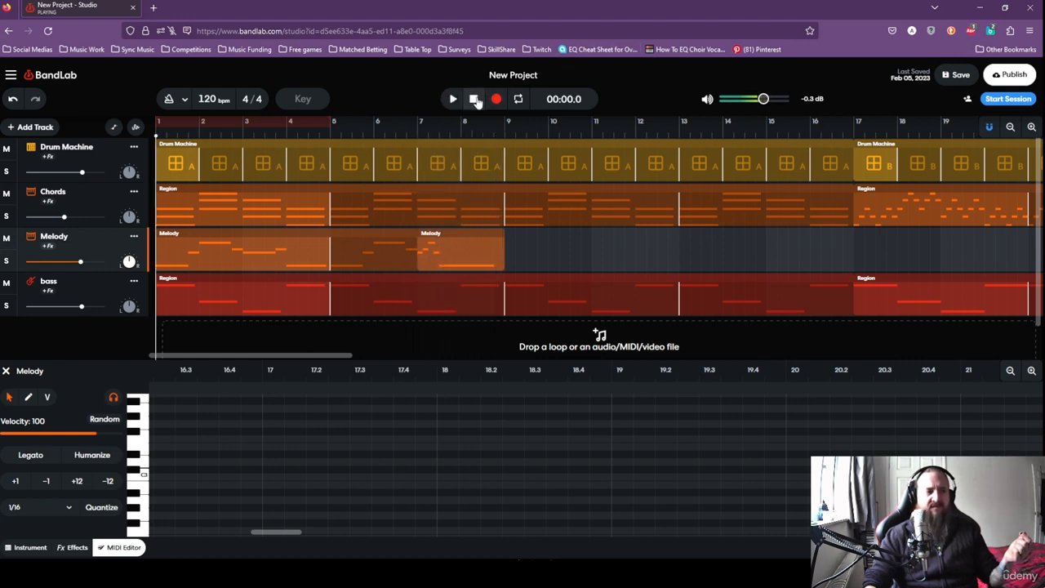
Try merging the two regions on the Melody track into a single region, and undo the merge.
{"action": "left_click", "coordinate": [450, 259]}
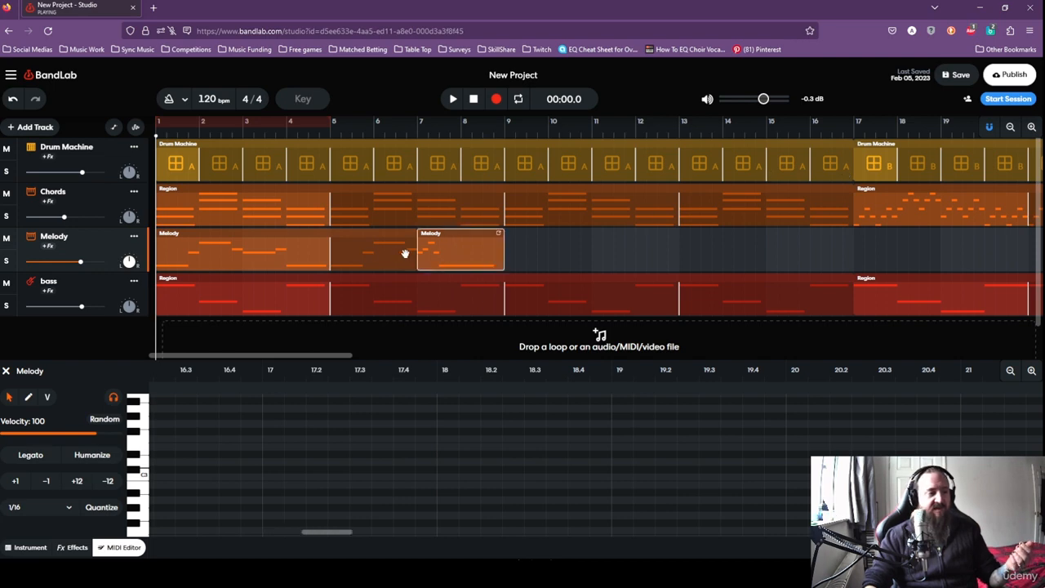
{"action": "left_click", "coordinate": [329, 262], "text": "shift"}
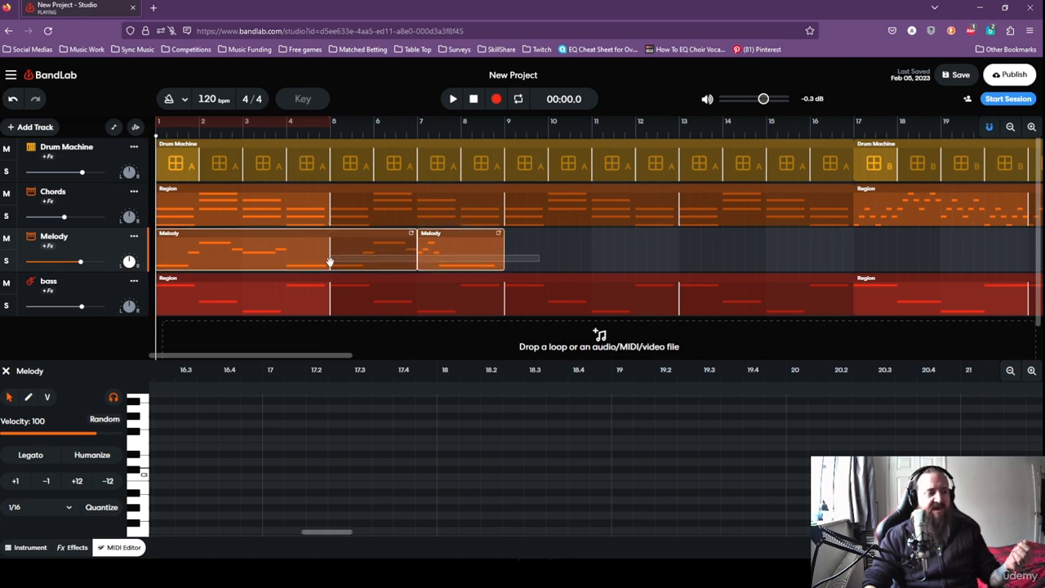
{"action": "right_click", "coordinate": [325, 262]}
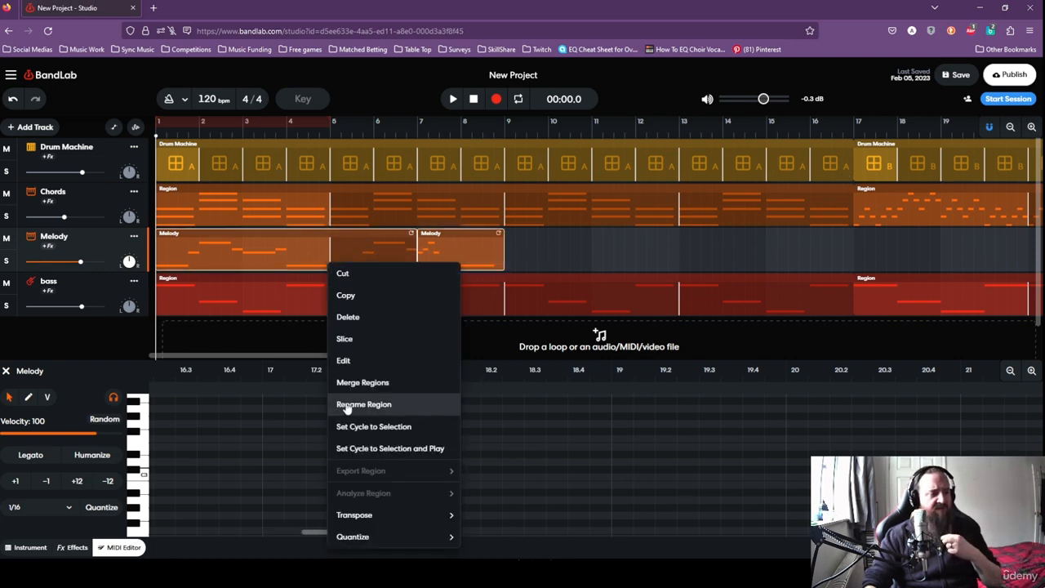
{"action": "left_click", "coordinate": [597, 258]}
{"action": "left_click_drag", "start_coordinate": [527, 251], "coordinate": [338, 264]}
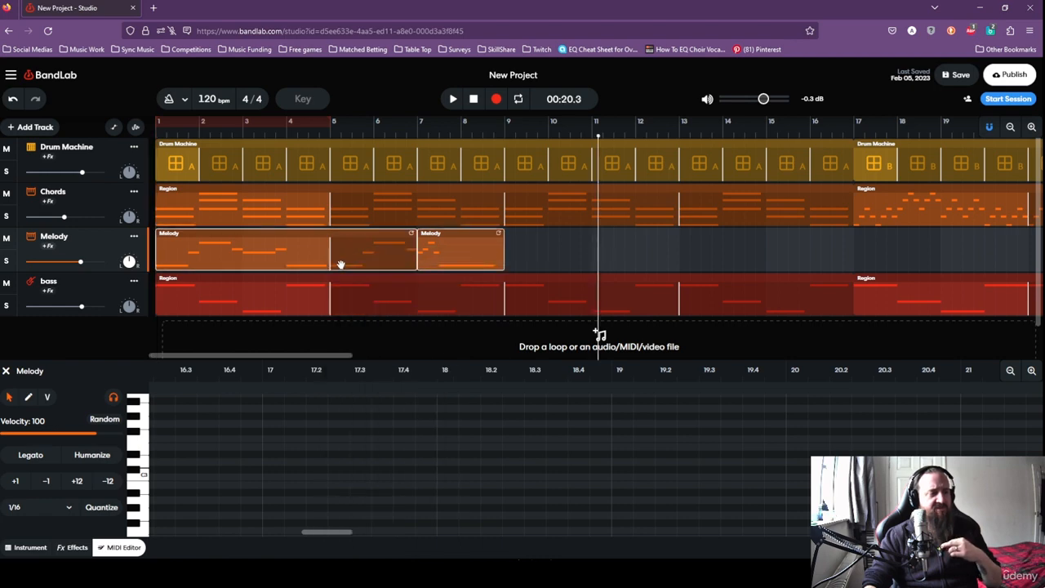
{"action": "right_click", "coordinate": [338, 264]}
{"action": "left_click", "coordinate": [381, 384]}
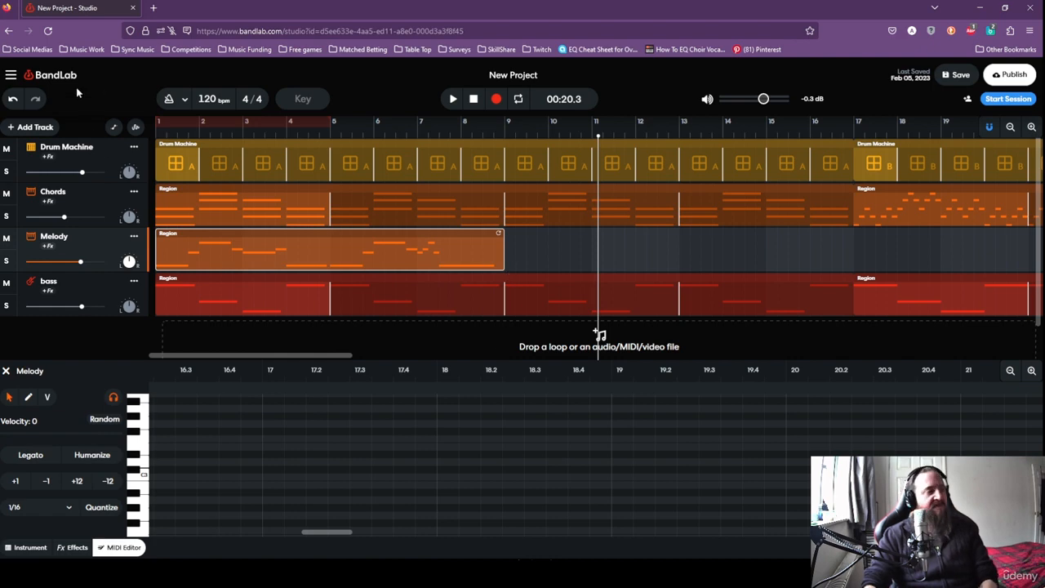
{"action": "left_click", "coordinate": [17, 100]}
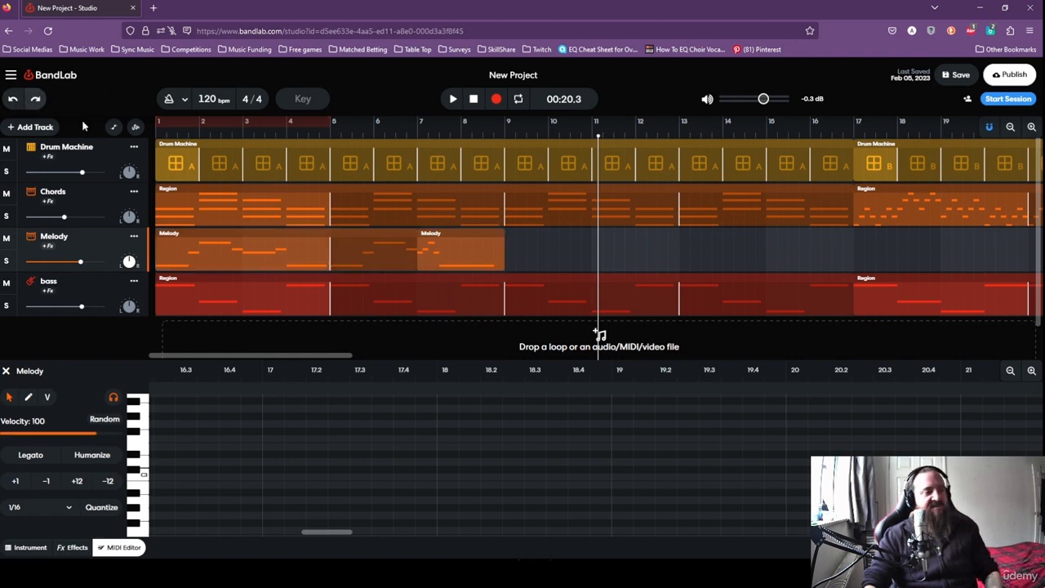
{"action": "left_click", "coordinate": [299, 252]}
{"action": "left_click", "coordinate": [466, 261]}
{"action": "left_click", "coordinate": [364, 256]}
{"action": "left_click", "coordinate": [468, 247]}
{"action": "left_click", "coordinate": [366, 243]}
{"action": "left_click", "coordinate": [440, 249]}
{"action": "left_click", "coordinate": [371, 253]}
{"action": "left_click", "coordinate": [422, 253]}
{"action": "left_click", "coordinate": [378, 254]}
Merge the two Melody regions into one and loop the merged region to about the end of bar 16.
{"action": "left_click", "coordinate": [451, 253]}
{"action": "left_click", "coordinate": [362, 247], "text": "shift"}
{"action": "right_click", "coordinate": [365, 250]}
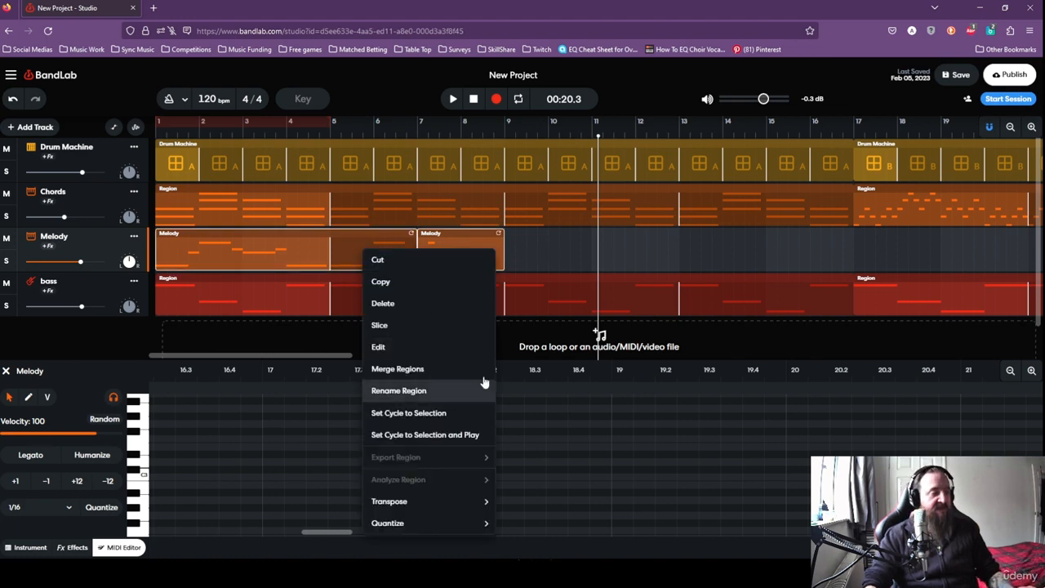
{"action": "left_click", "coordinate": [441, 369]}
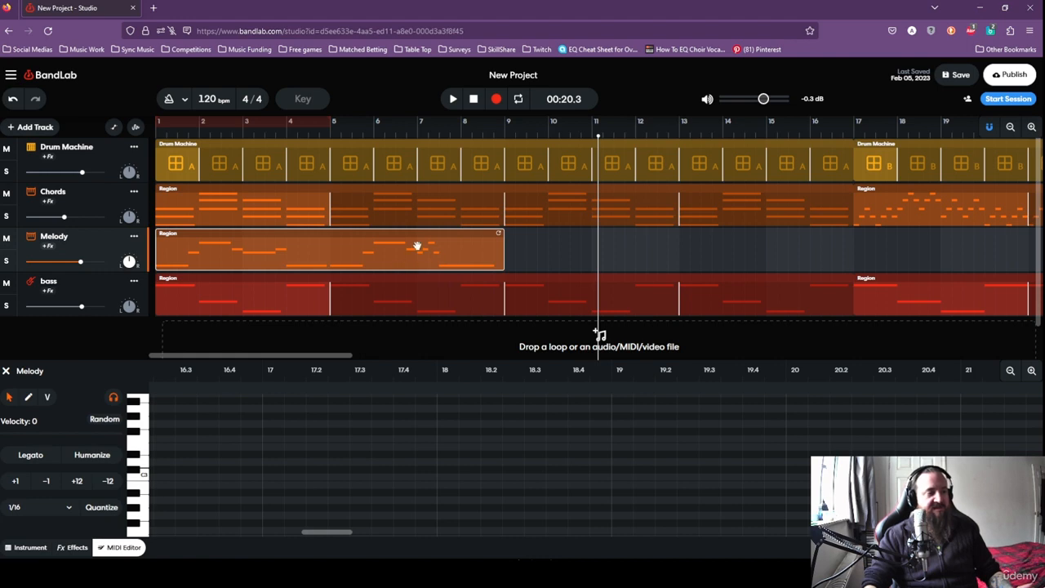
{"action": "left_click", "coordinate": [549, 251]}
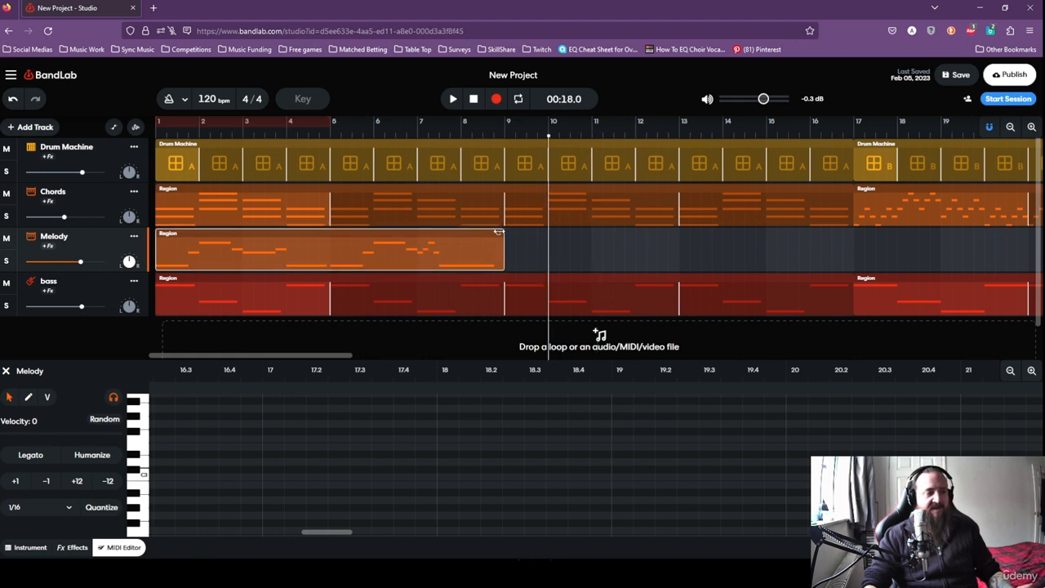
{"action": "left_click_drag", "start_coordinate": [498, 233], "coordinate": [847, 233]}
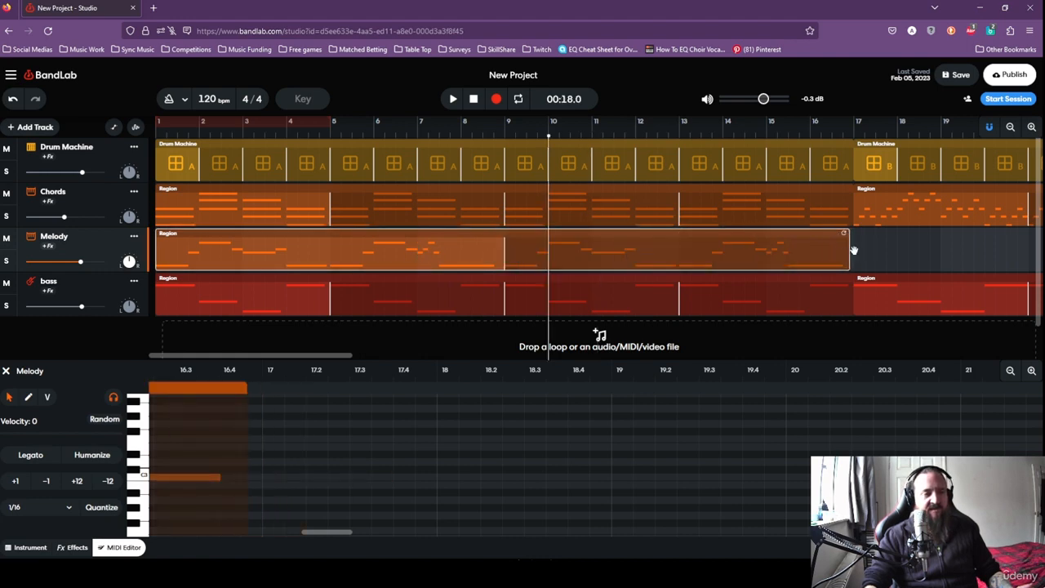
Play the arrangement from the start and lower the Melody track volume to -1.6 dB.
{"action": "left_click", "coordinate": [477, 99]}
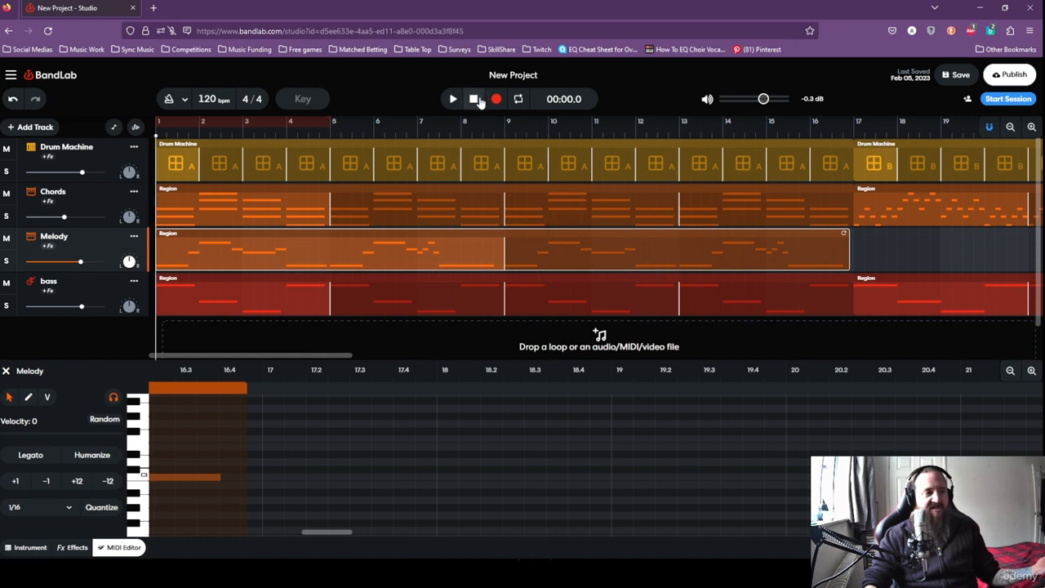
{"action": "left_click", "coordinate": [451, 99]}
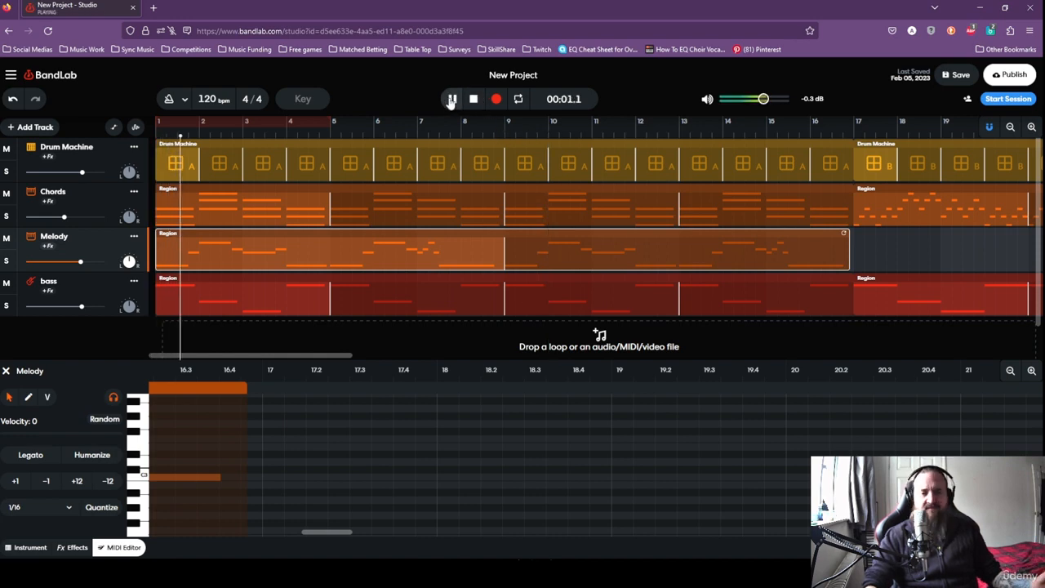
{"action": "left_click_drag", "start_coordinate": [81, 262], "coordinate": [77, 261]}
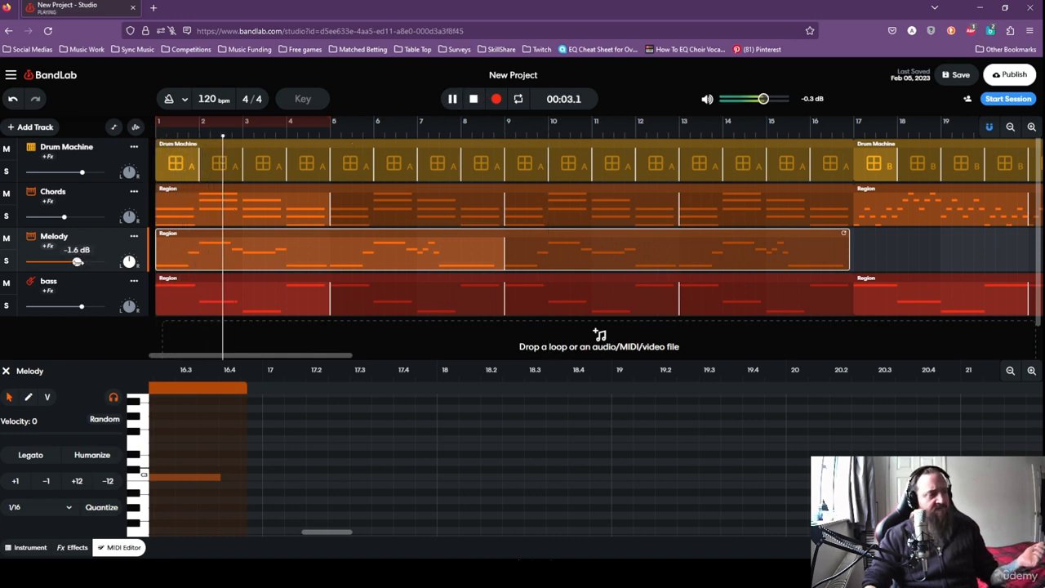
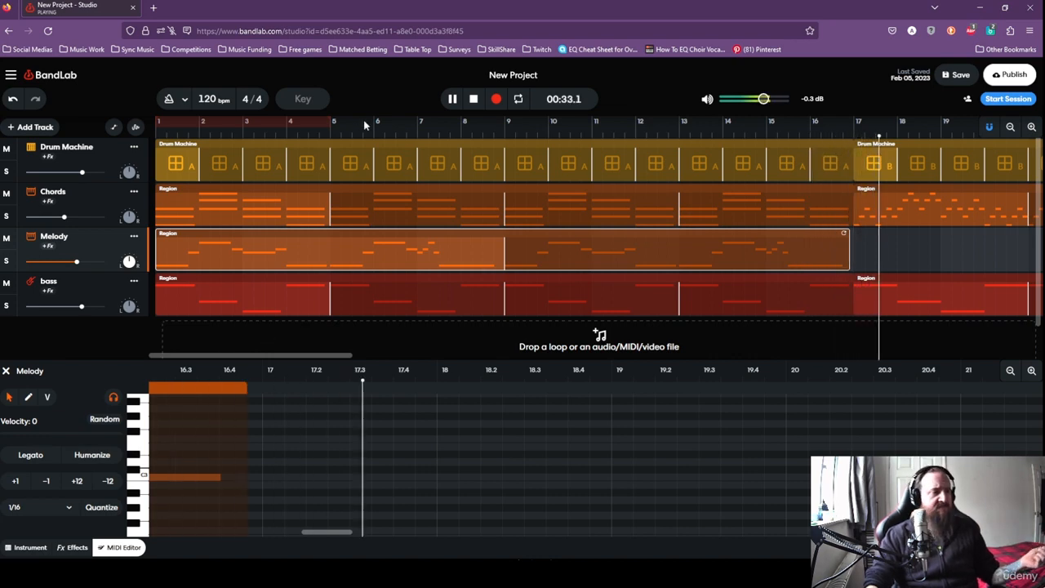
{"action": "left_click", "coordinate": [474, 98]}
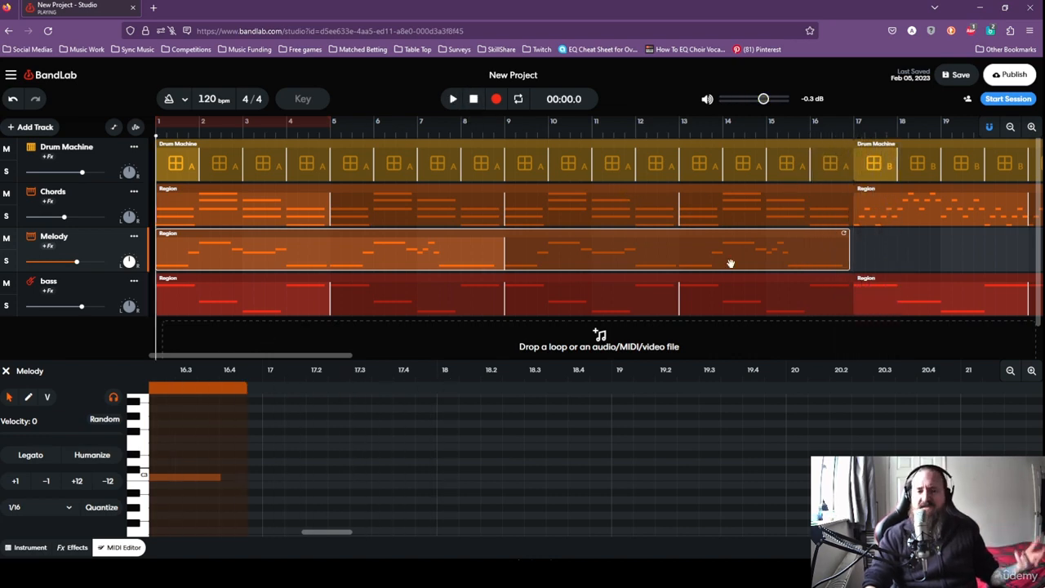
Copy the looped melody region and paste it on the Melody track at the start of bar 33.
{"action": "left_click_drag", "start_coordinate": [262, 359], "coordinate": [262, 352]}
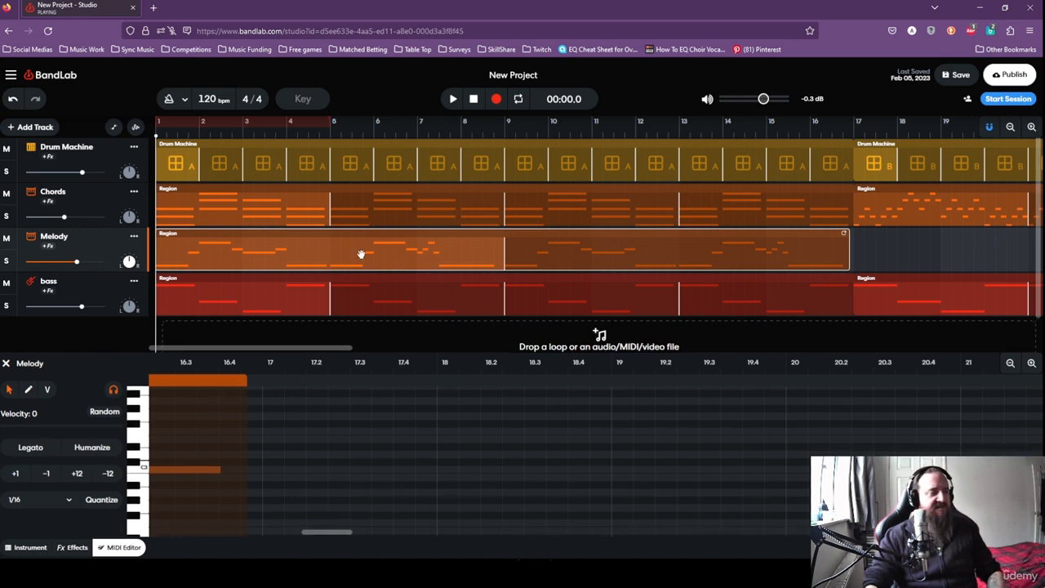
{"action": "left_click_drag", "start_coordinate": [280, 348], "coordinate": [522, 348]}
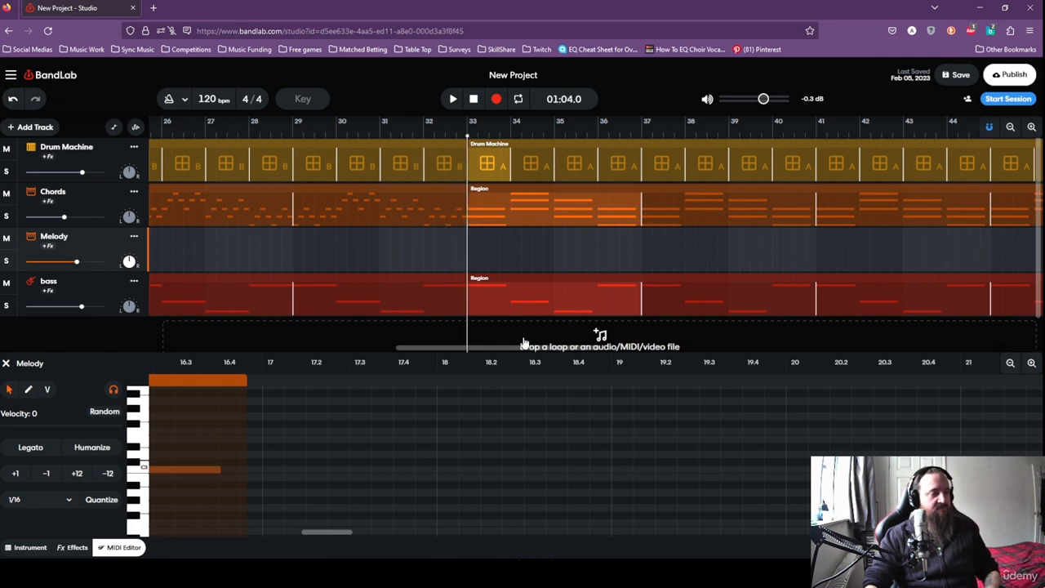
{"action": "right_click", "coordinate": [501, 261]}
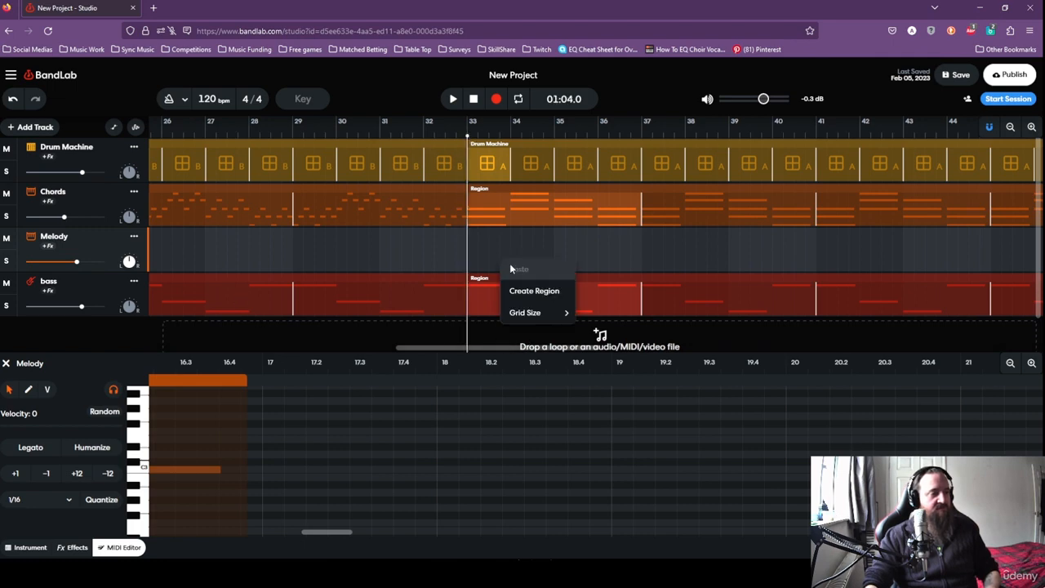
{"action": "left_click", "coordinate": [493, 347]}
{"action": "left_click_drag", "start_coordinate": [493, 346], "coordinate": [245, 349]}
{"action": "right_click", "coordinate": [341, 254]}
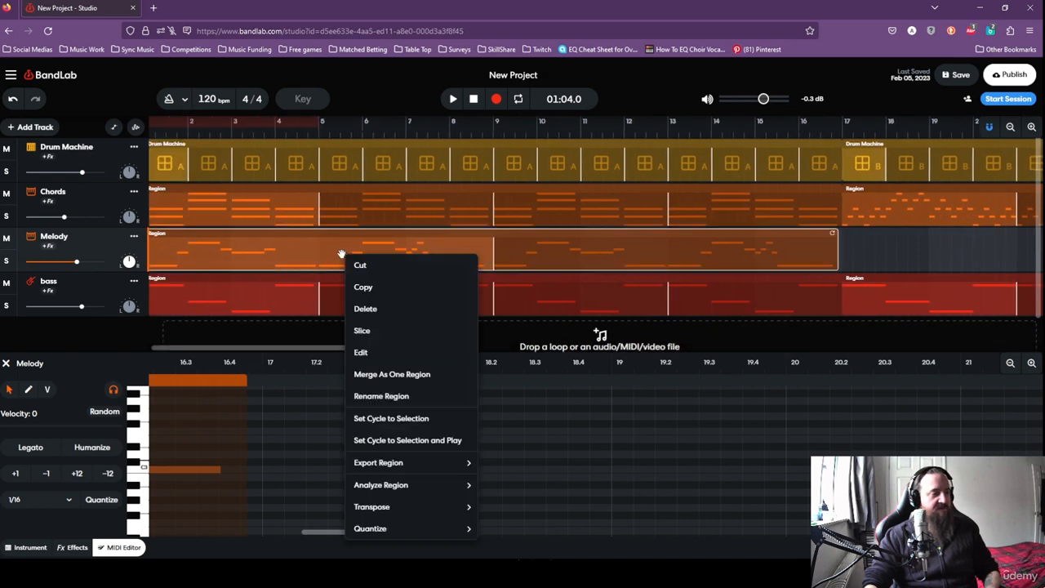
{"action": "left_click", "coordinate": [396, 287]}
{"action": "left_click_drag", "start_coordinate": [334, 348], "coordinate": [671, 349]}
{"action": "right_click", "coordinate": [740, 260]}
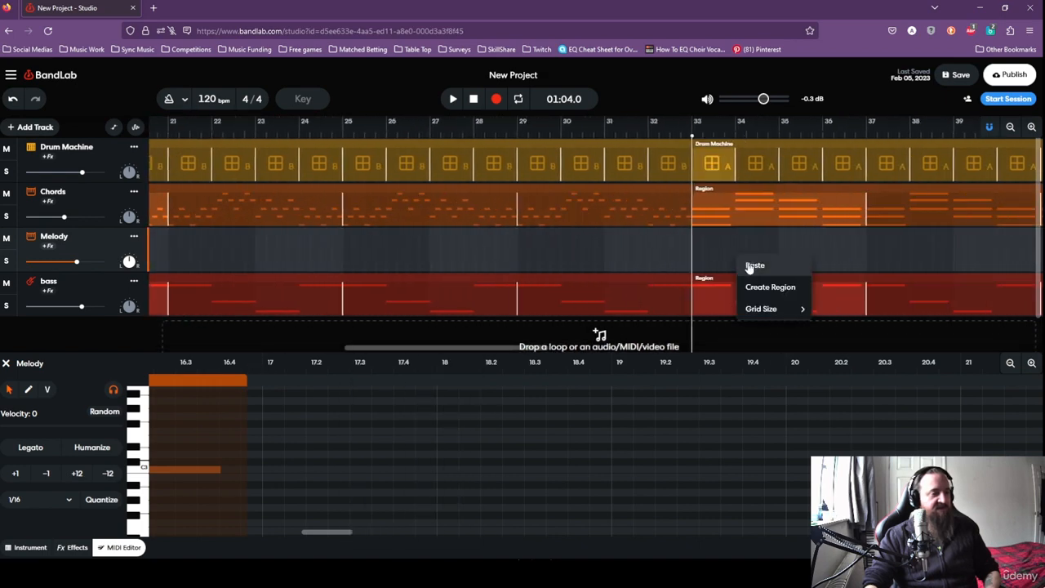
{"action": "left_click", "coordinate": [754, 265]}
Place the playhead at the start of bar 17 and show the Dance Lead keyboard.
{"action": "left_click_drag", "start_coordinate": [470, 350], "coordinate": [345, 391]}
{"action": "left_click", "coordinate": [514, 130]}
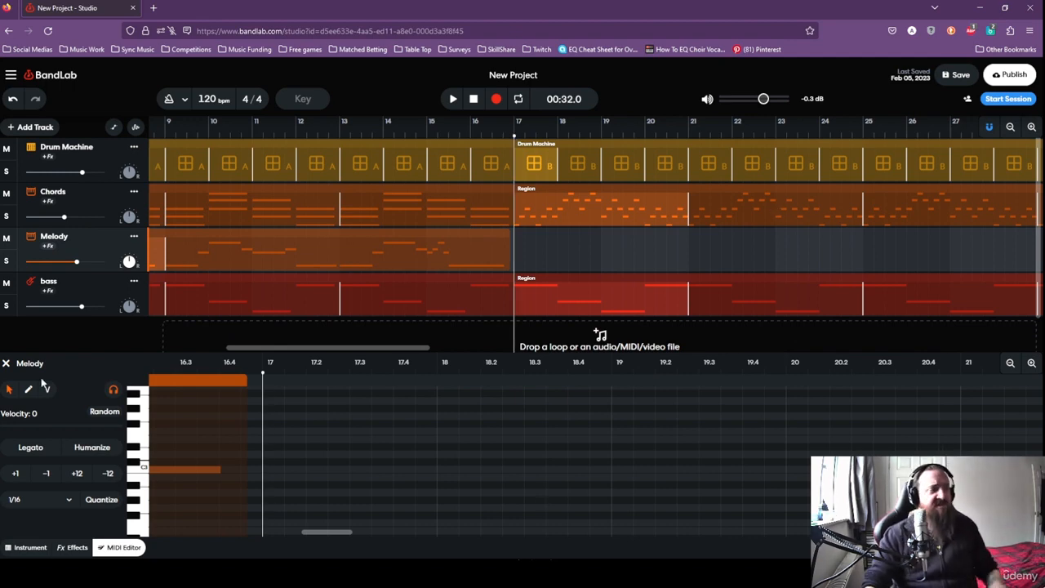
{"action": "left_click", "coordinate": [29, 548]}
Extend the first looped melody region to end exactly at bar 17 and set the playhead at that bar.
{"action": "left_click", "coordinate": [480, 252]}
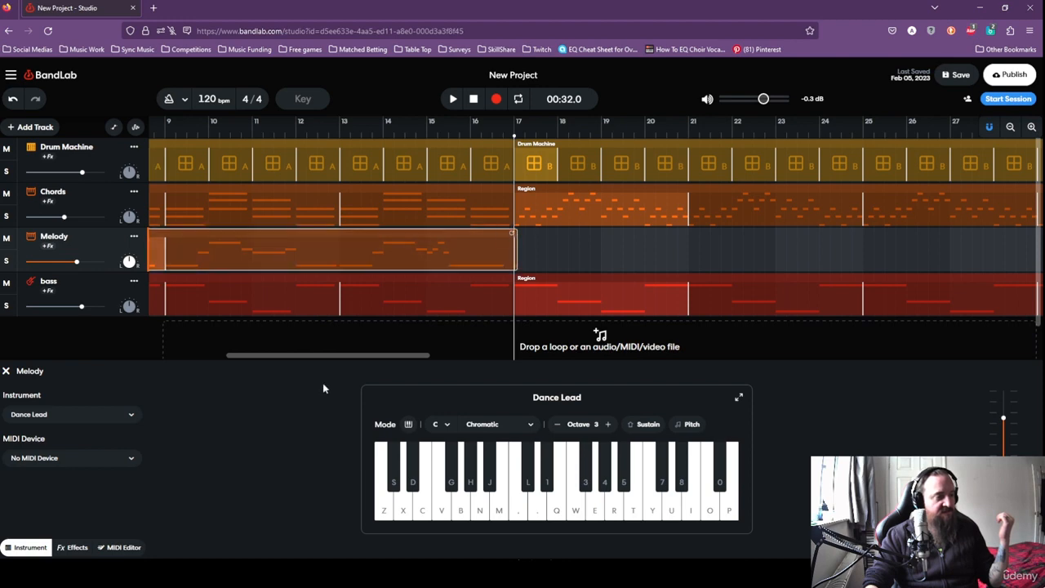
{"action": "mouse_move", "coordinate": [320, 355]}
{"action": "left_mouse_down"}
{"action": "mouse_move", "coordinate": [241, 360]}
{"action": "mouse_move", "coordinate": [307, 360]}
{"action": "left_mouse_up"}
{"action": "left_click", "coordinate": [636, 133]}
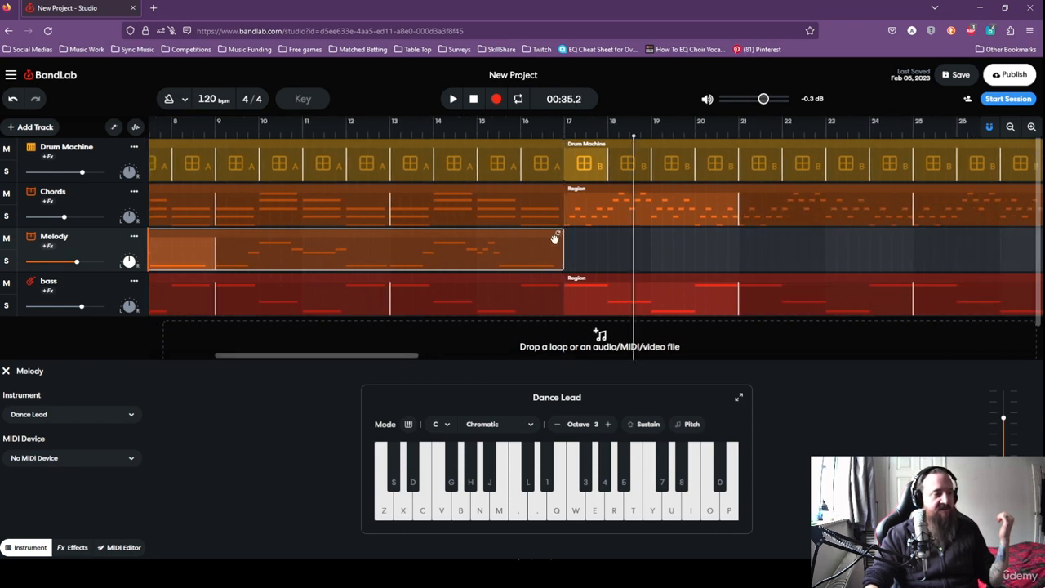
{"action": "left_click", "coordinate": [569, 133]}
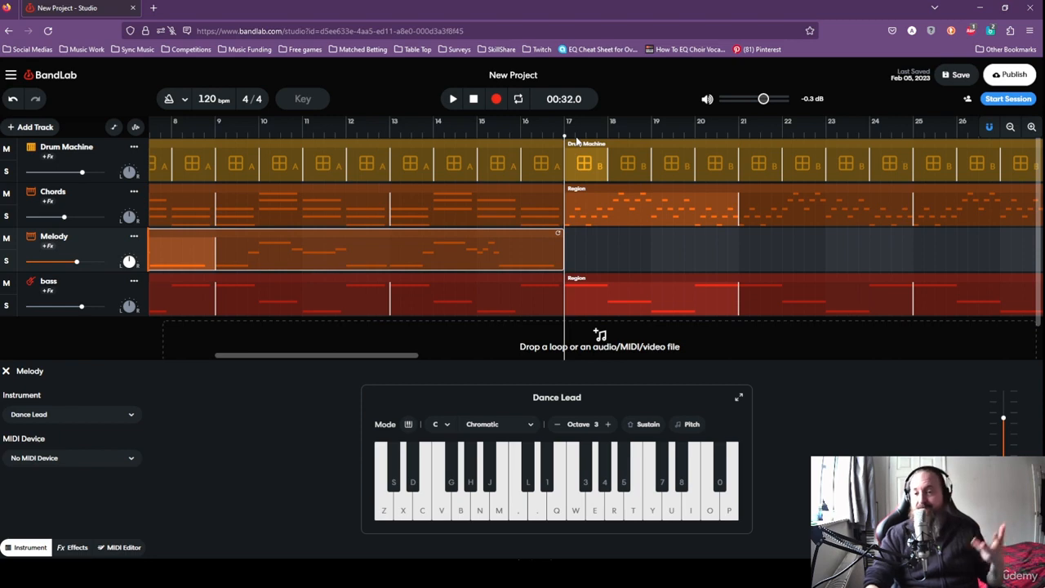
Try out melody ideas built on C, E and G on the Dance Lead keyboard in octave 3.
{"action": "left_click", "coordinate": [383, 512]}
{"action": "key", "text": "z"}
{"action": "key", "text": "c"}
{"action": "key", "text": "b"}
{"action": "key", "text": "c"}
{"action": "key", "text": "z"}
{"action": "key", "text": "c"}
{"action": "key", "text": "b"}
{"action": "key", "text": "b"}
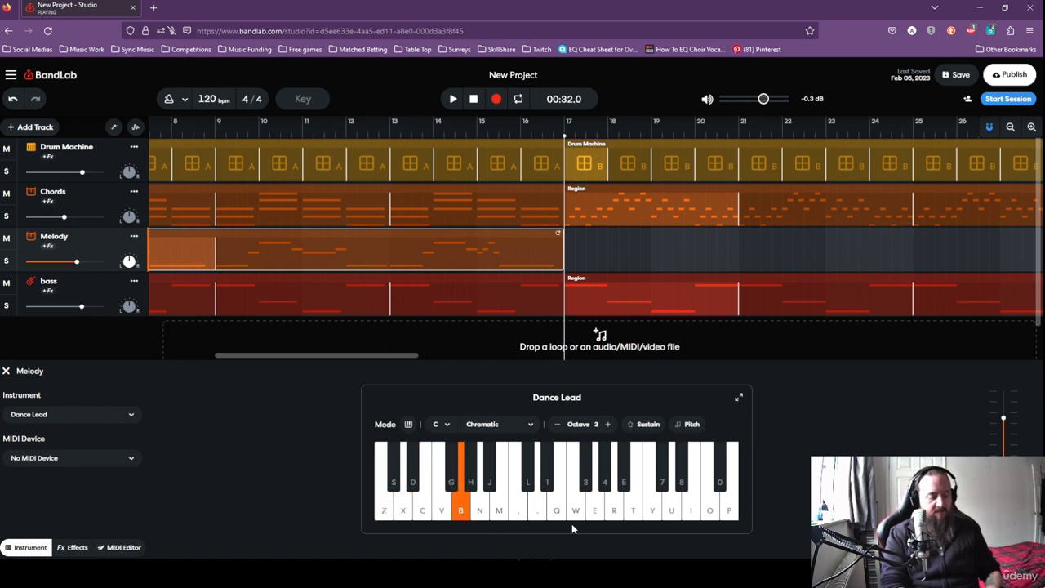
{"action": "key", "text": "m"}
{"action": "key", "text": "period"}
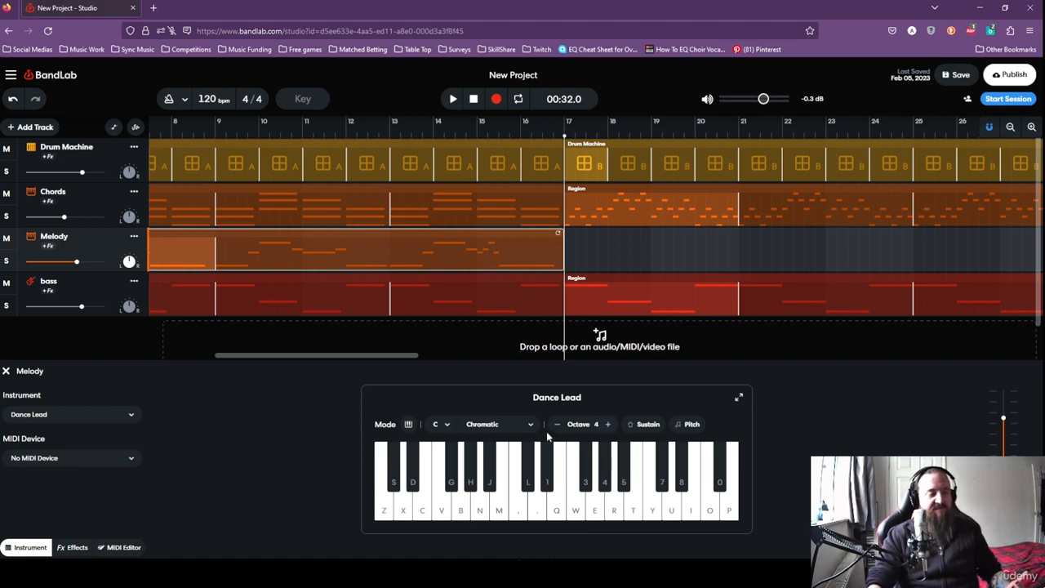
Raise the Dance Lead keyboard to octave 4 and try a phrase rising C, E, G and stepping back down to C.
{"action": "key", "text": "z"}
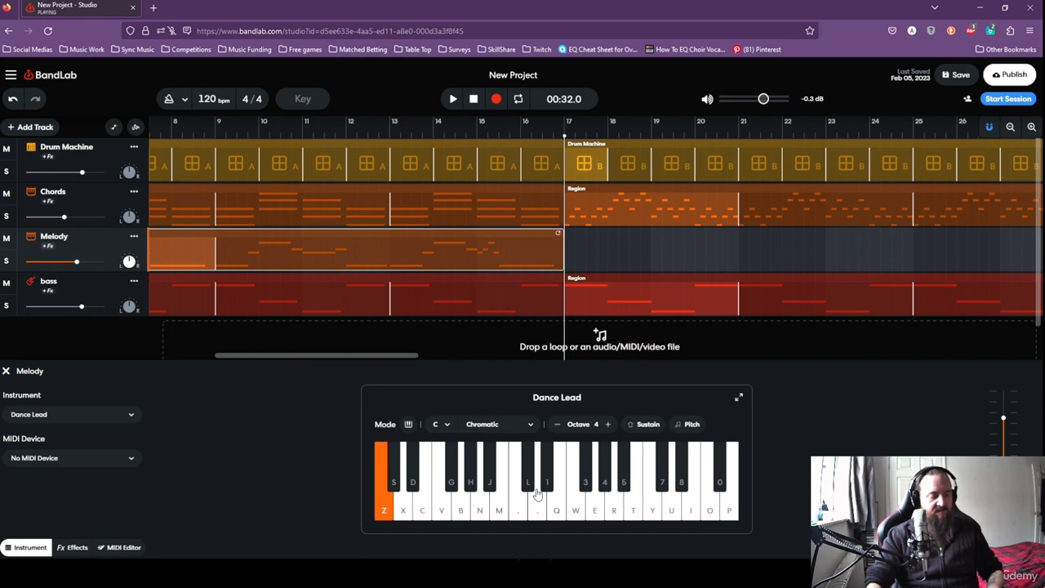
{"action": "key", "text": "c"}
{"action": "key", "text": "b"}
{"action": "key", "text": "v"}
{"action": "key", "text": "c"}
{"action": "key", "text": "c"}
{"action": "key", "text": "x"}
{"action": "key", "text": "z"}
{"action": "key", "text": "z"}
{"action": "key", "text": "z"}
{"action": "key", "text": "c"}
{"action": "key", "text": "b"}
{"action": "key", "text": "n"}
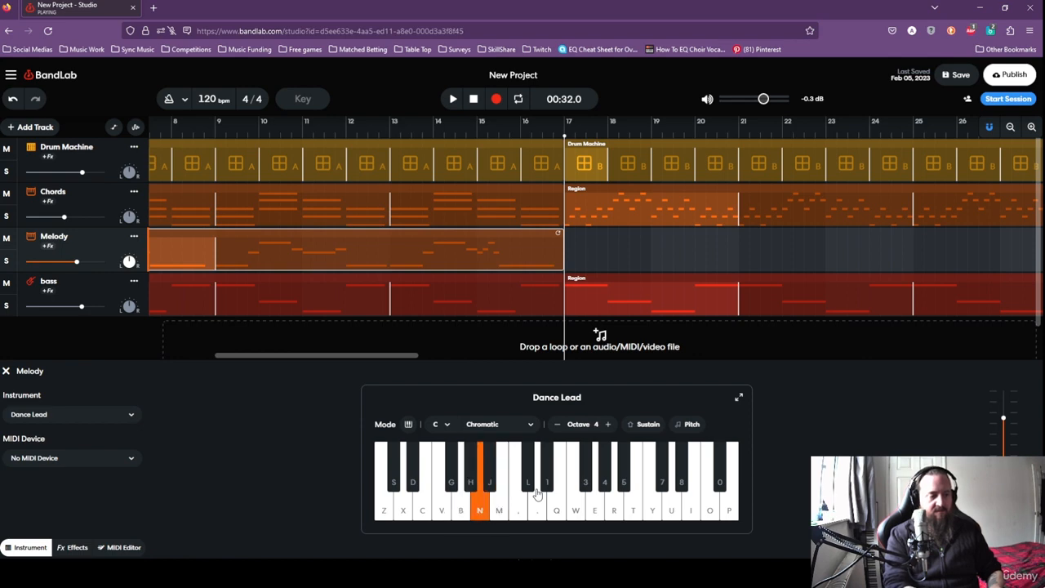
{"action": "key", "text": "b"}
{"action": "key", "text": "c"}
{"action": "key", "text": "b"}
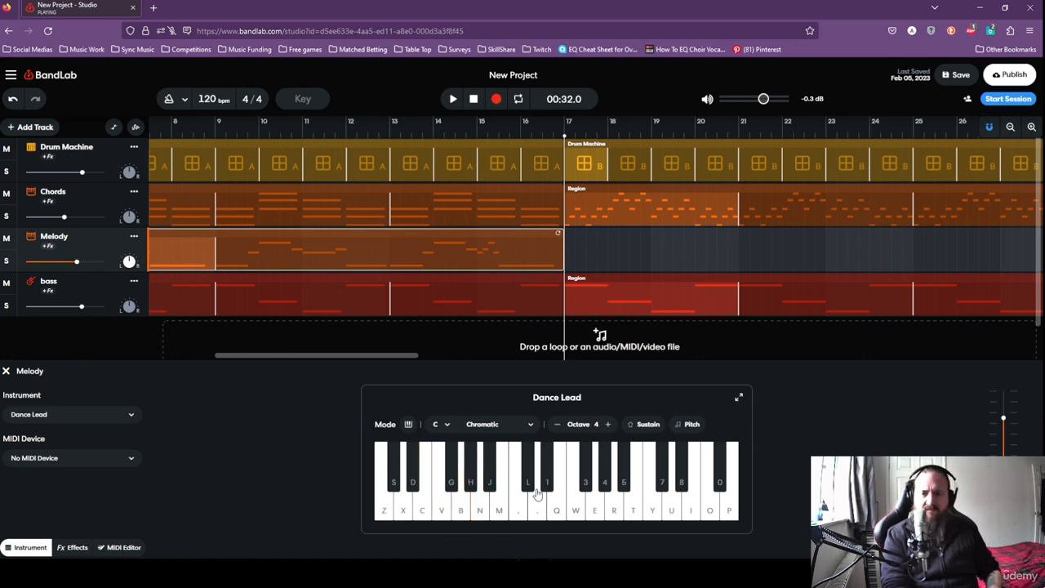
Audition alternative octave 4 phrases that move between C and G and reach up to B.
{"action": "key", "text": "z"}
{"action": "key", "text": "c"}
{"action": "key", "text": "z"}
{"action": "key", "text": "c"}
{"action": "key", "text": "b"}
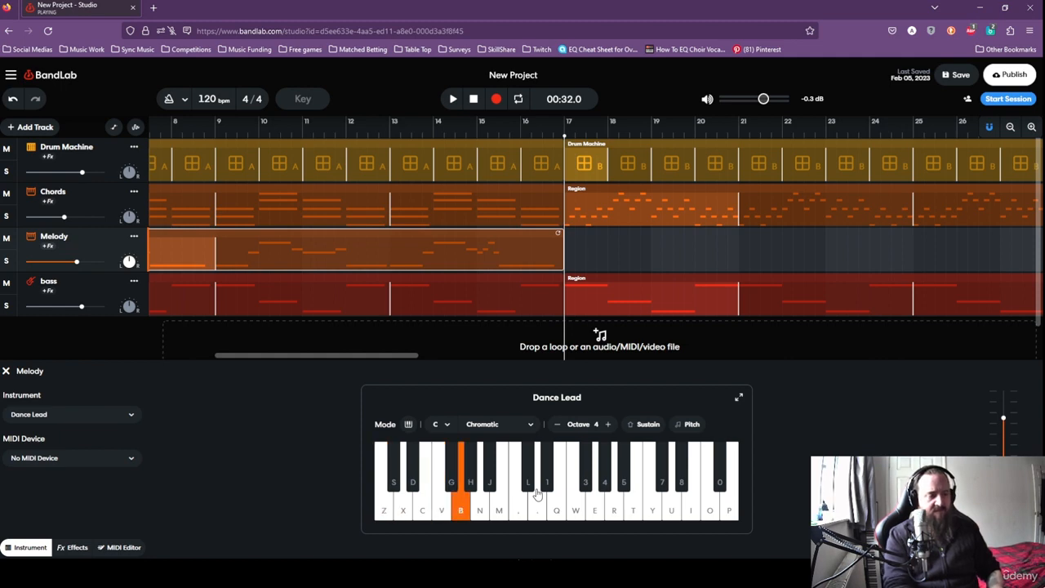
{"action": "key", "text": "x"}
{"action": "key", "text": "b"}
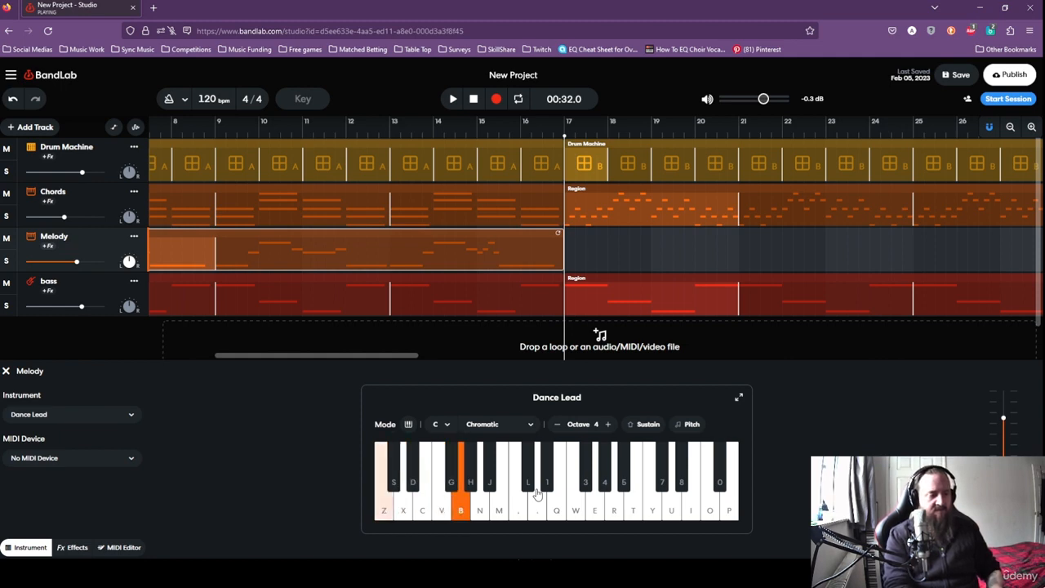
{"action": "key", "text": "z"}
{"action": "key", "text": "z"}
{"action": "key", "text": "b"}
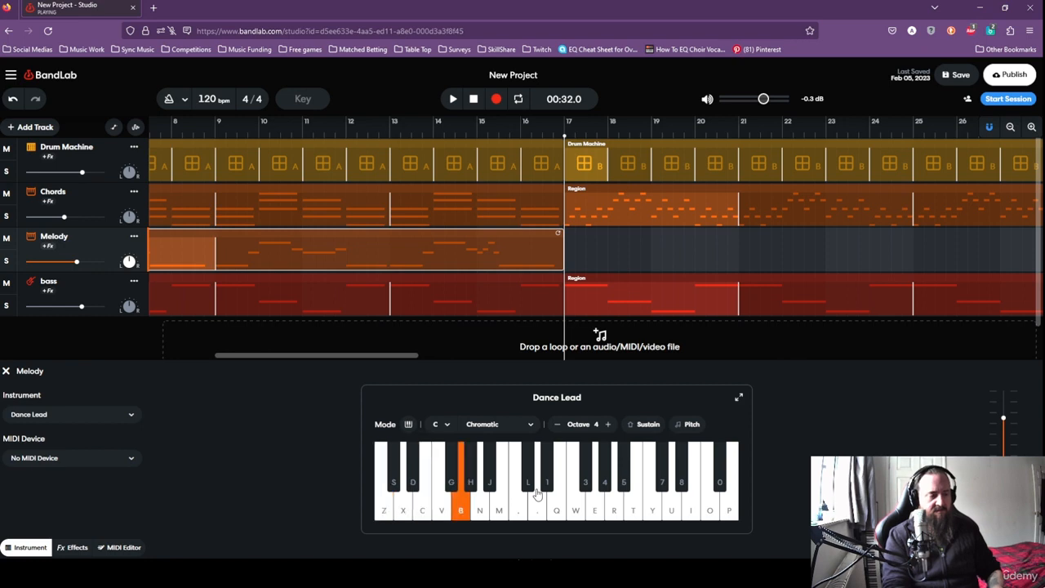
{"action": "key", "text": "b"}
{"action": "key", "text": "m"}
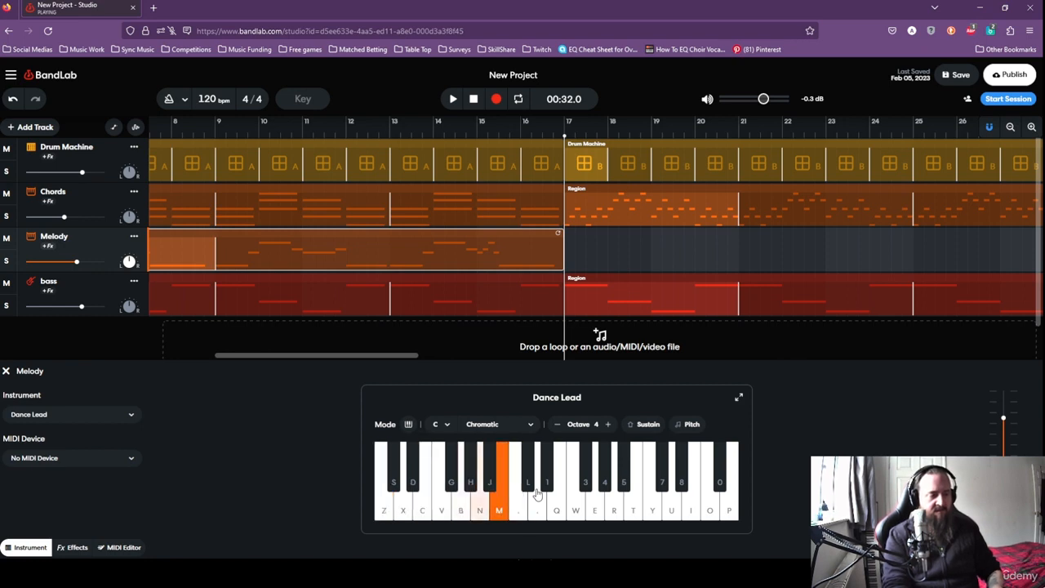
{"action": "key", "text": "b"}
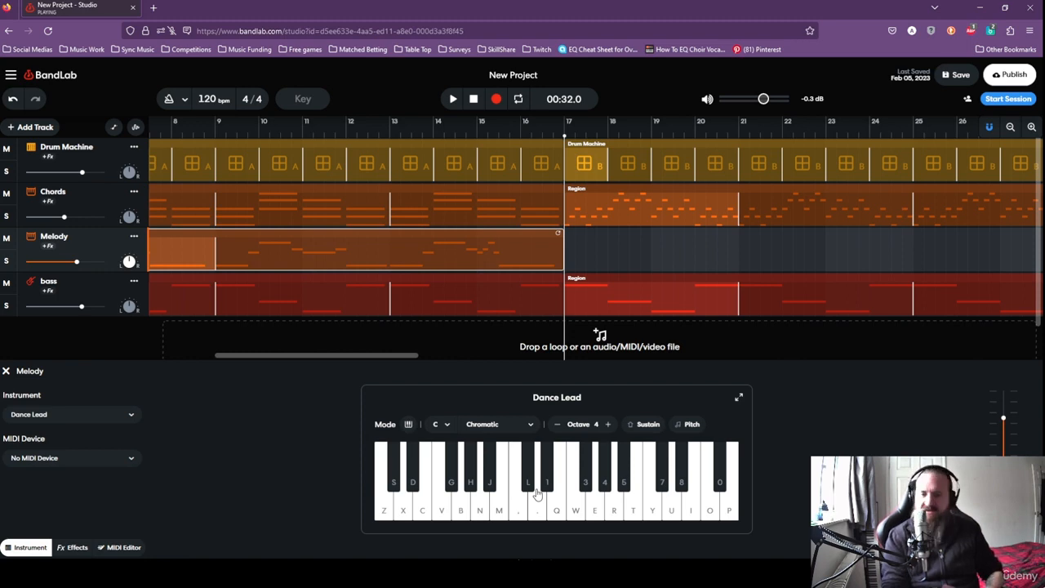
Work out a phrase that climbs from C to G and descends through F, E and D to C.
{"action": "key", "text": "z"}
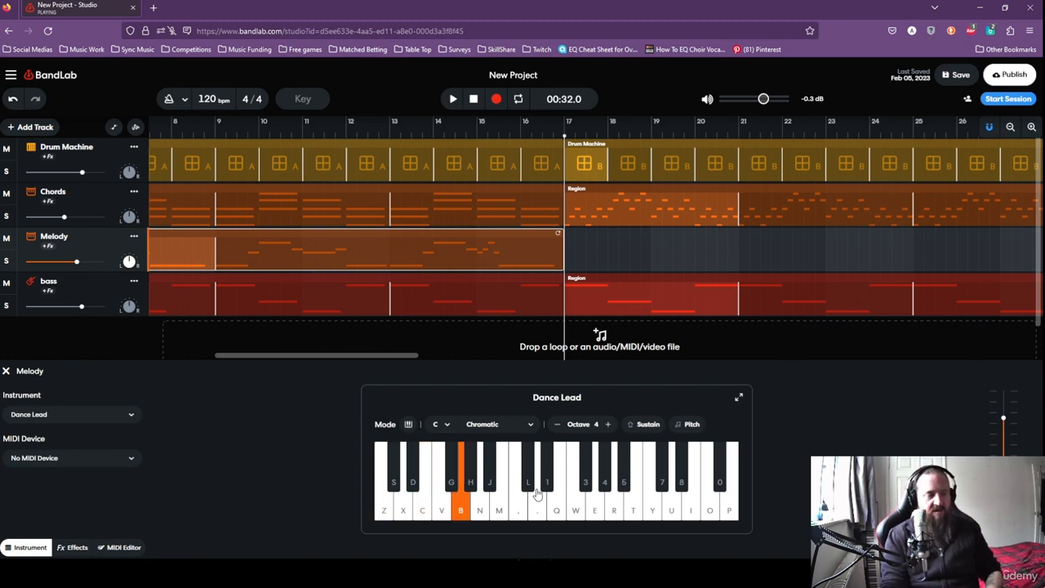
{"action": "key", "text": "z"}
{"action": "key", "text": "b"}
{"action": "key", "text": "v"}
{"action": "key", "text": "x"}
{"action": "key", "text": "z"}
{"action": "key", "text": "z"}
{"action": "key", "text": "c"}
{"action": "key", "text": "b"}
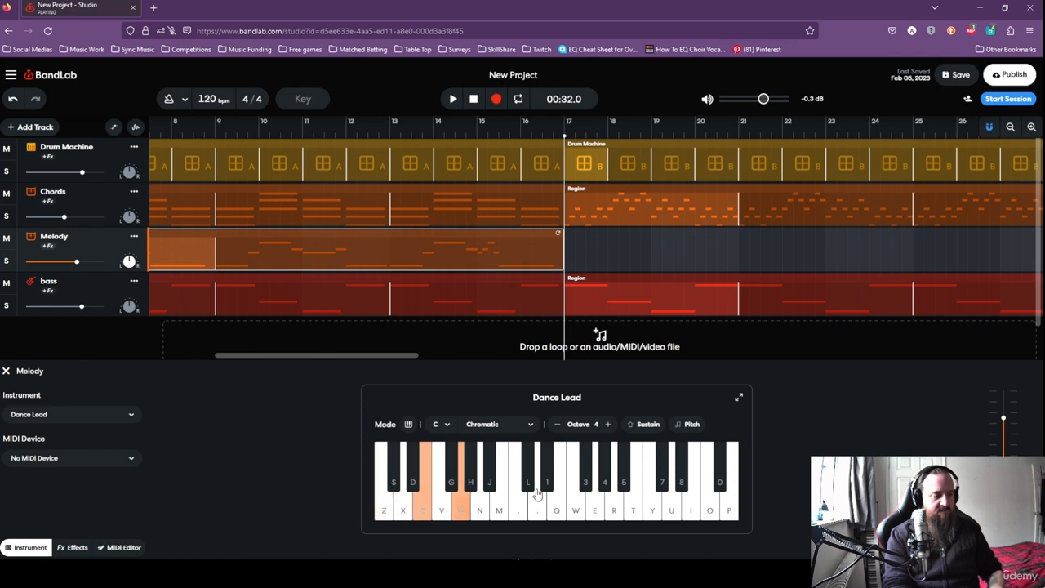
{"action": "key", "text": "v"}
{"action": "key", "text": "c"}
{"action": "key", "text": "x"}
{"action": "key", "text": "z"}
{"action": "key", "text": "z"}
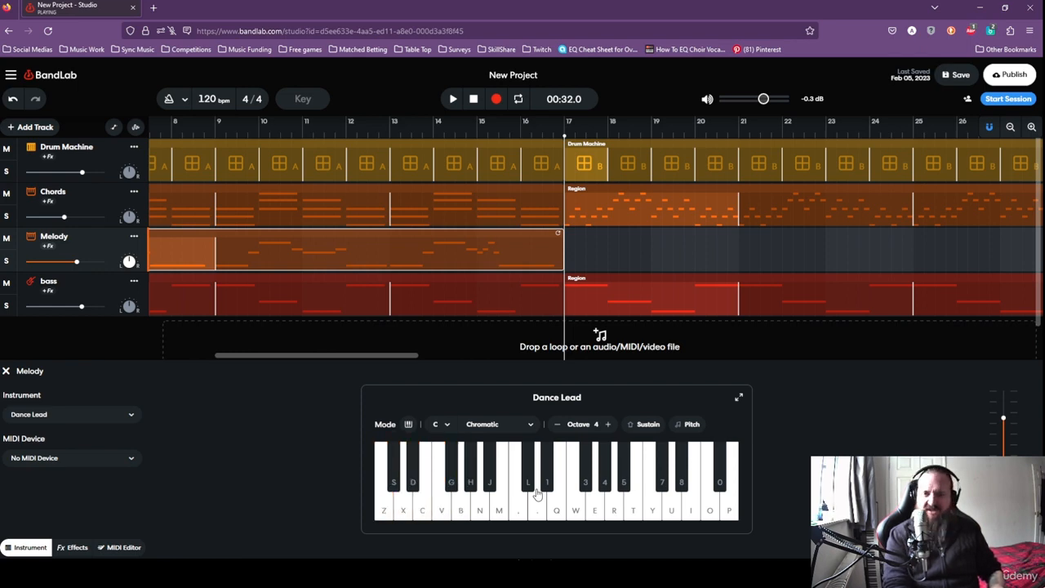
{"action": "key", "text": "z"}
{"action": "key", "text": "z"}
{"action": "key", "text": "c"}
{"action": "key", "text": "b"}
{"action": "key", "text": "v"}
{"action": "key", "text": "c"}
{"action": "key", "text": "x"}
{"action": "key", "text": "z"}
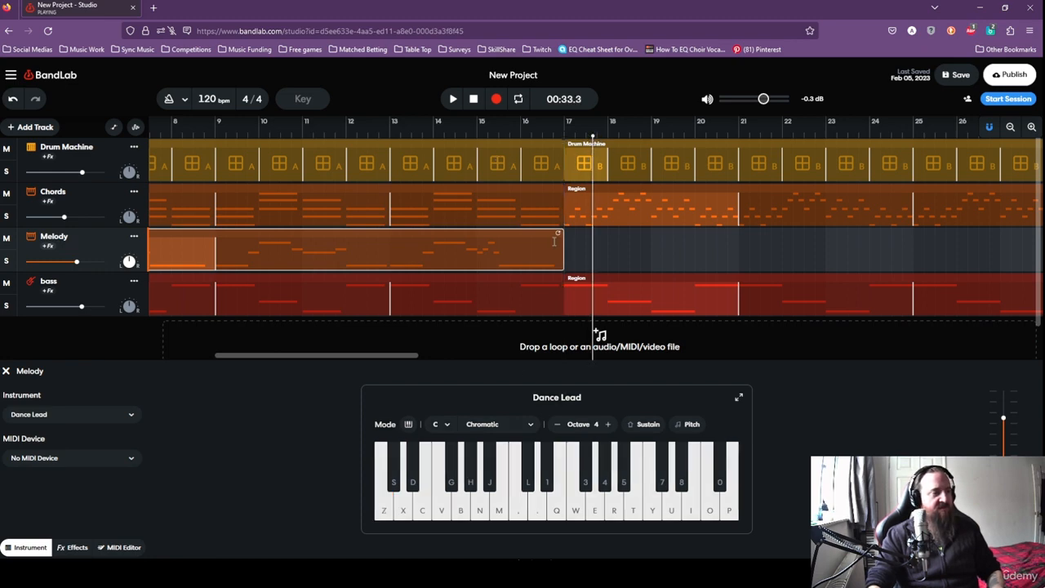
Loop the four-bar section from bar 17 to bar 21 and start playback from bar 17.
{"action": "left_click_drag", "start_coordinate": [358, 356], "coordinate": [286, 353]}
{"action": "left_click", "coordinate": [283, 121]}
{"action": "left_click_drag", "start_coordinate": [281, 122], "coordinate": [956, 132]}
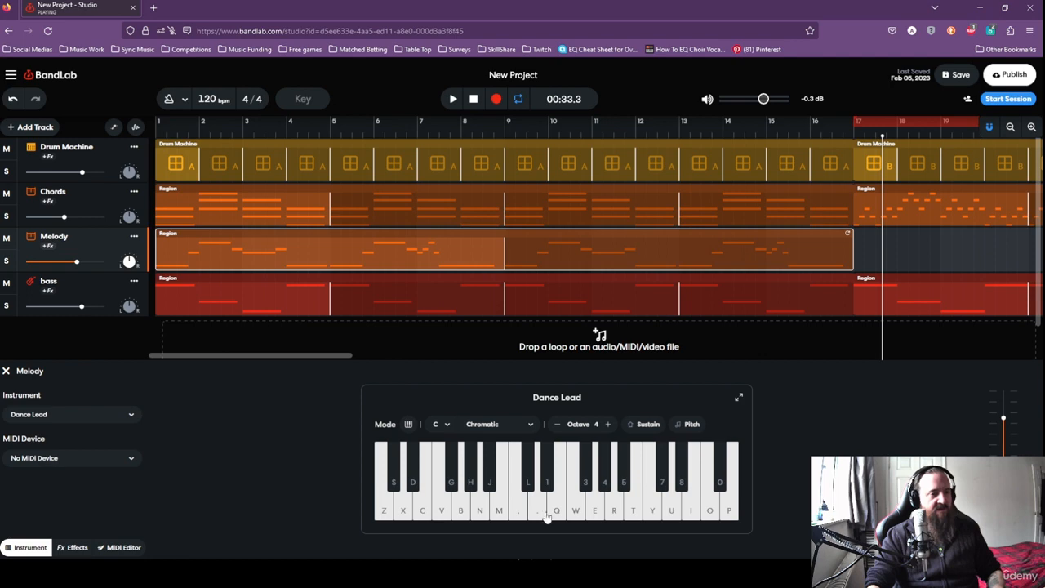
{"action": "left_click_drag", "start_coordinate": [306, 357], "coordinate": [401, 358]}
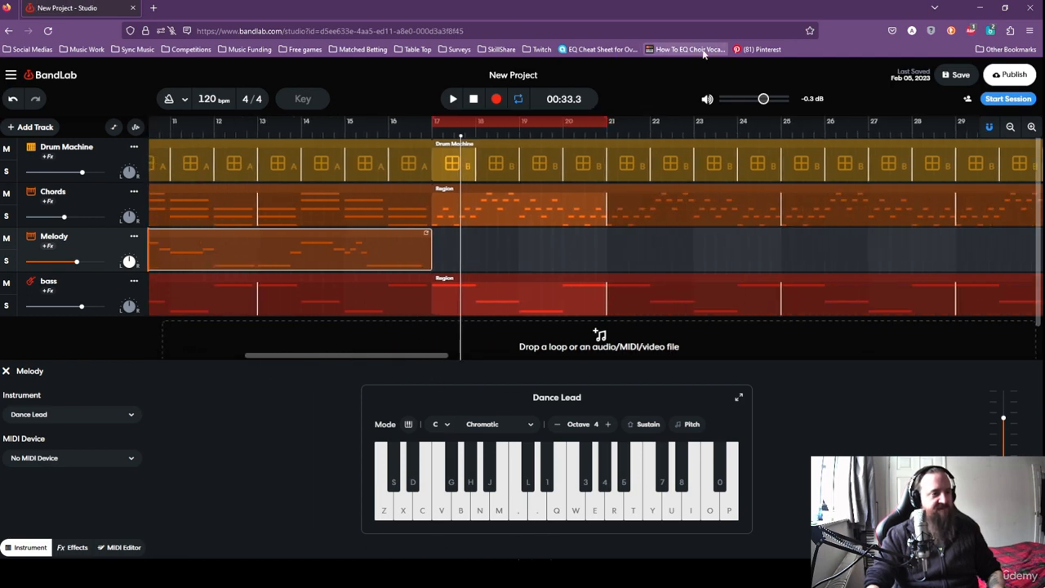
{"action": "left_click", "coordinate": [435, 137]}
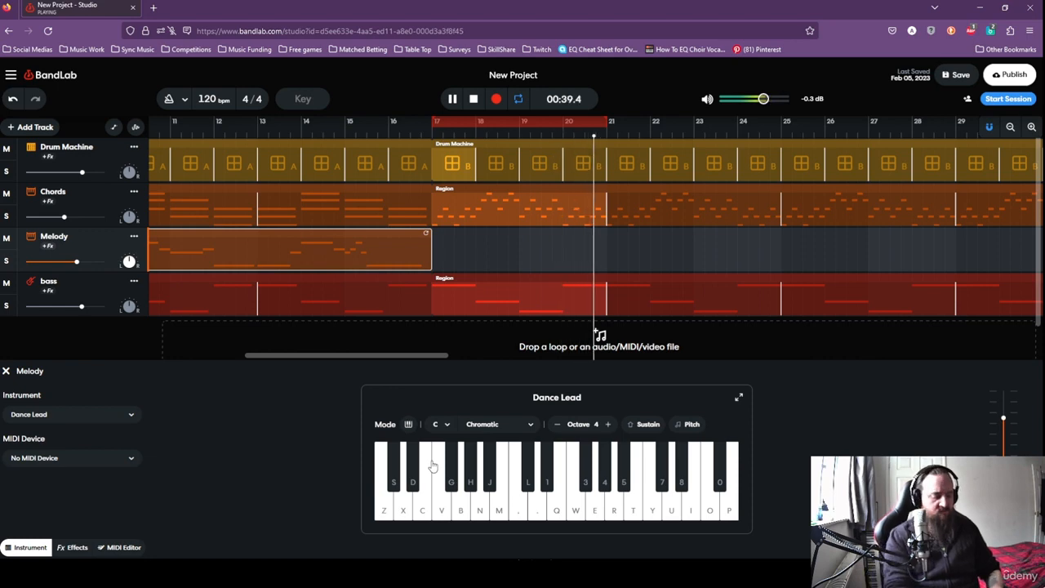
Play along with the looped section, trying a phrase that leaps from C to G and falls through F and E.
{"action": "key", "text": "z"}
{"action": "key", "text": "b"}
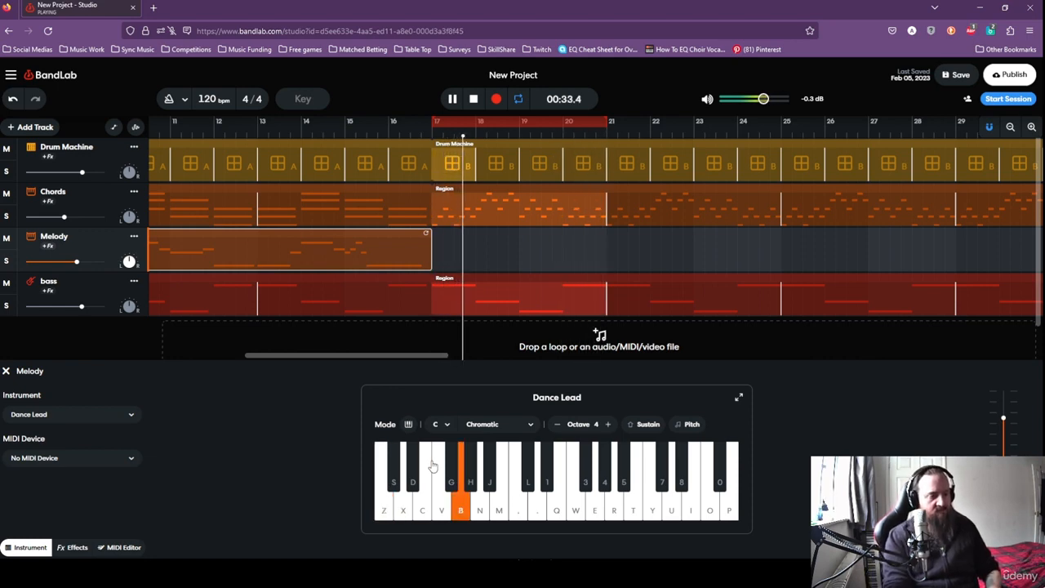
{"action": "key", "text": "b"}
{"action": "key", "text": "v"}
{"action": "key", "text": "c"}
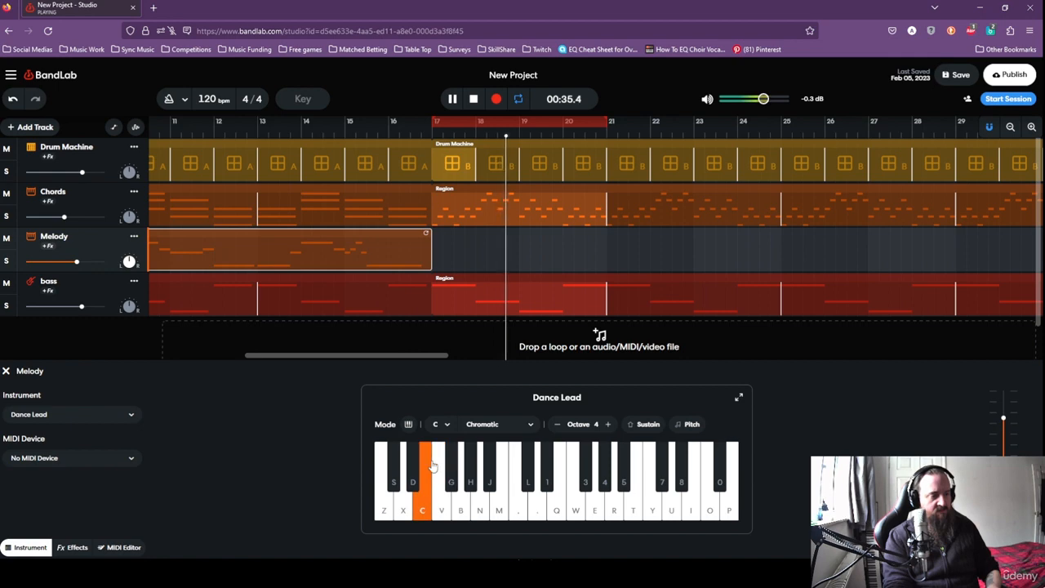
{"action": "key", "text": "z"}
{"action": "key", "text": "b"}
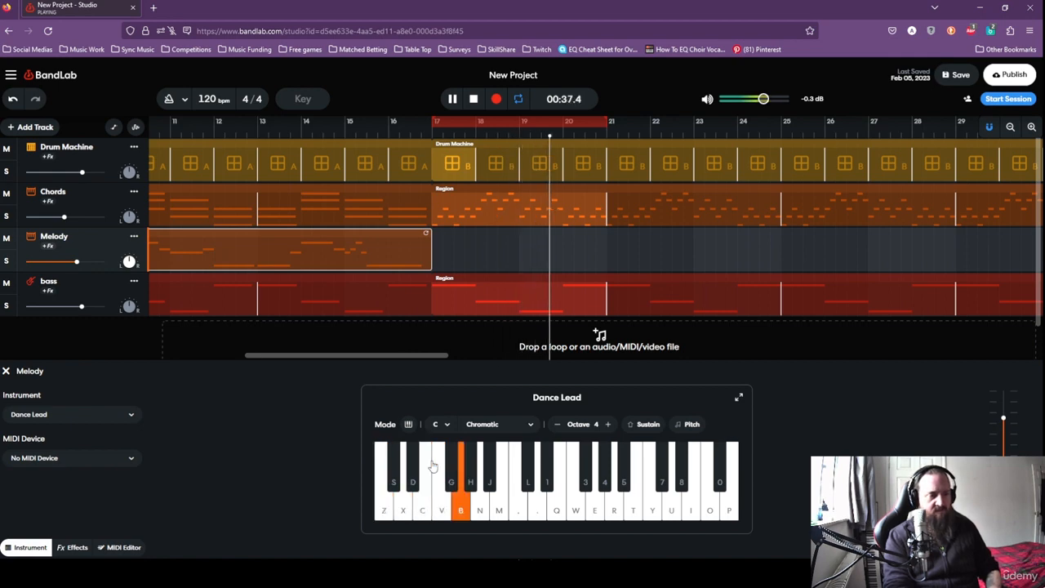
{"action": "key", "text": "v"}
{"action": "key", "text": "x"}
{"action": "key", "text": "z"}
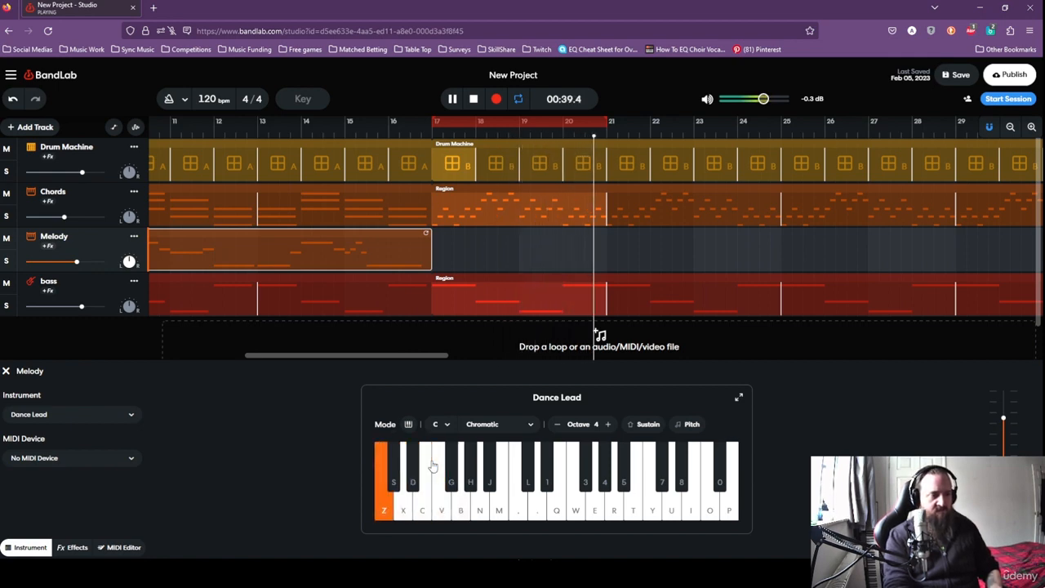
{"action": "key", "text": "z"}
{"action": "key", "text": "b"}
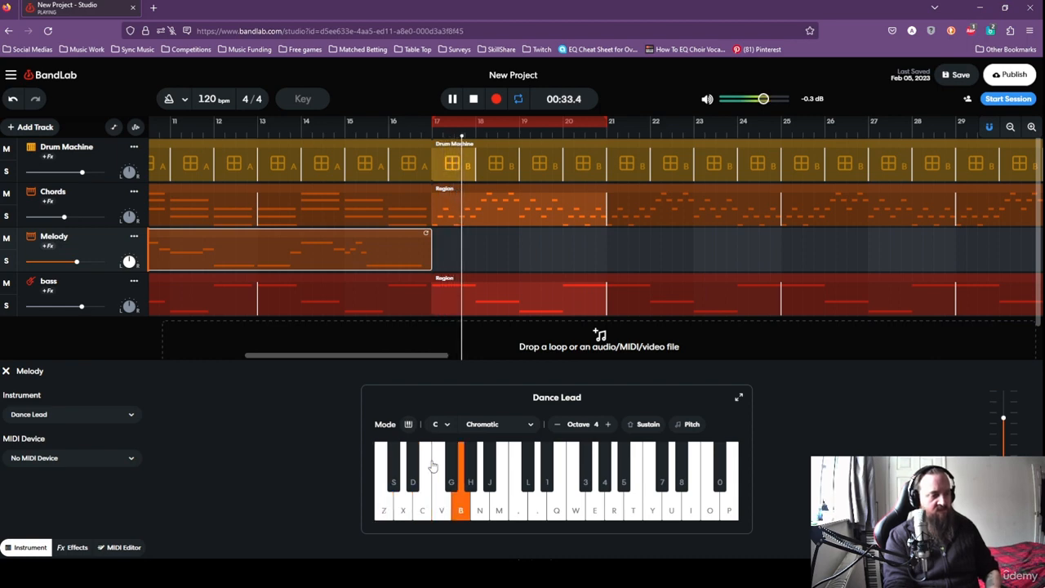
{"action": "key", "text": "v"}
{"action": "key", "text": "c"}
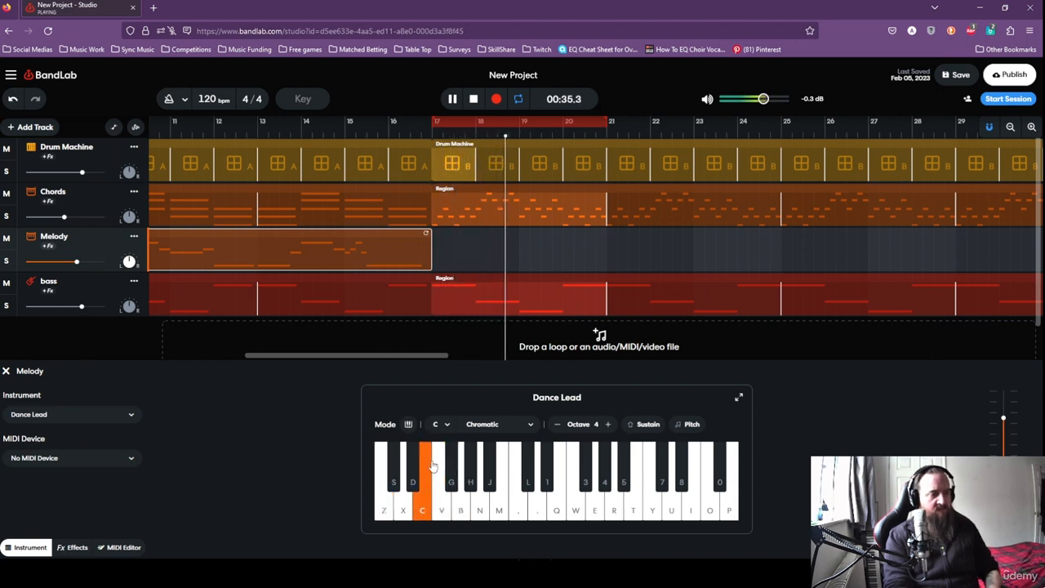
{"action": "key", "text": "z"}
{"action": "key", "text": "b"}
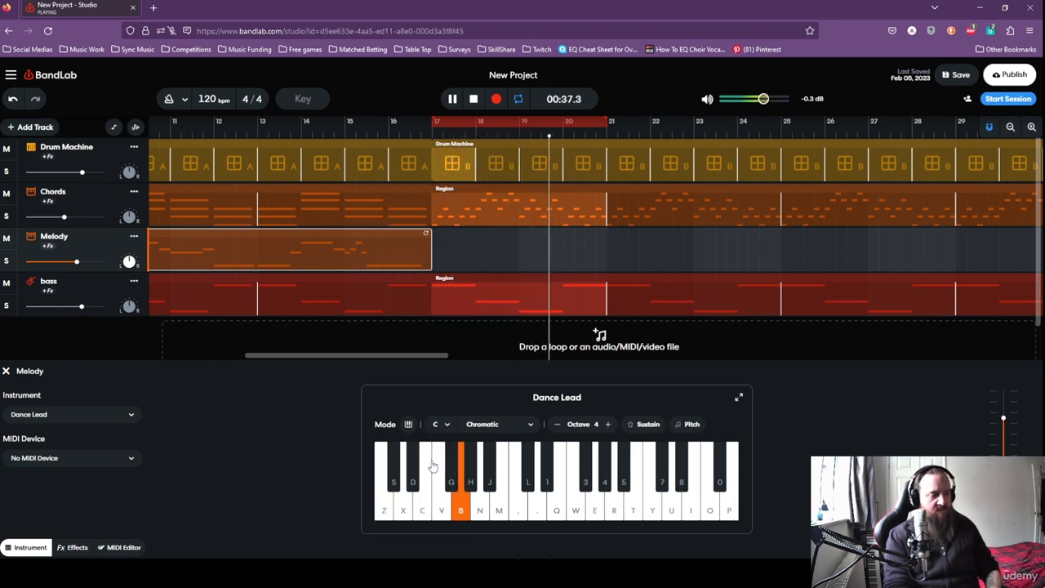
{"action": "key", "text": "b"}
{"action": "key", "text": "z"}
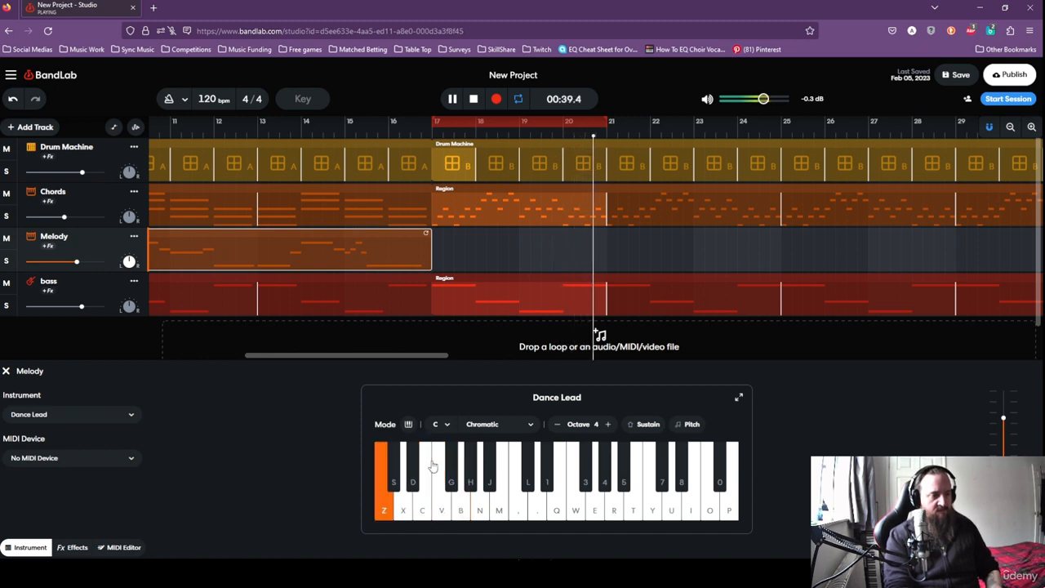
Rehearse a phrase over the loop that leaps from C to G, drops to E, climbs through F to G and descends to C.
{"action": "key", "text": "z"}
{"action": "key", "text": "b"}
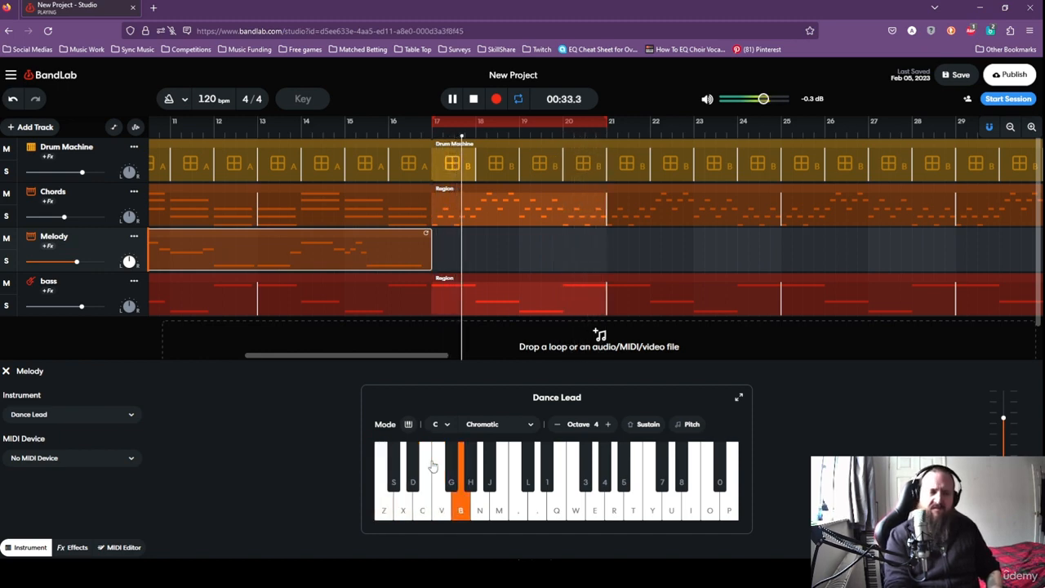
{"action": "key", "text": "c"}
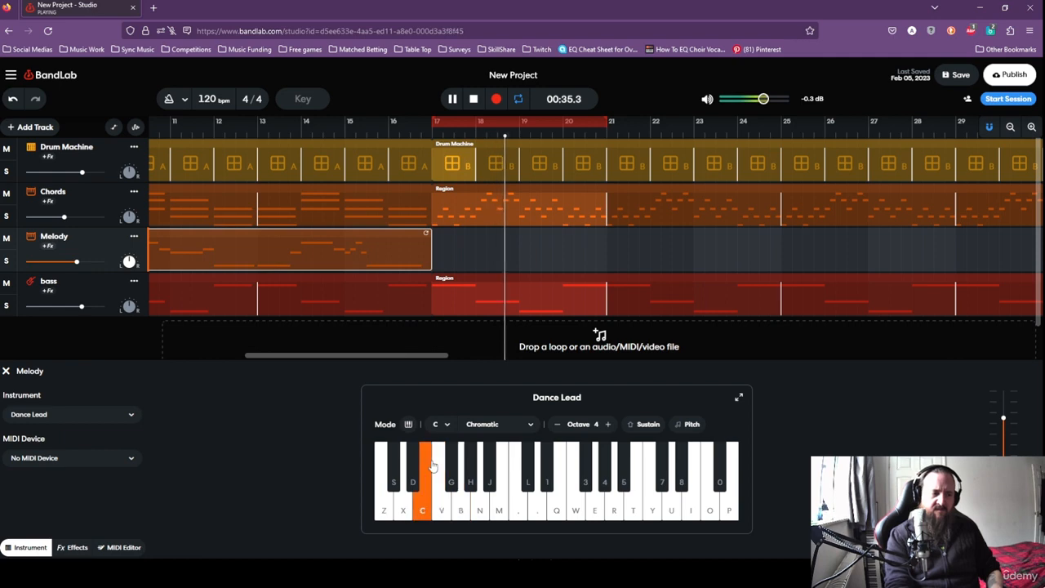
{"action": "key", "text": "c"}
{"action": "key", "text": "v"}
{"action": "key", "text": "b"}
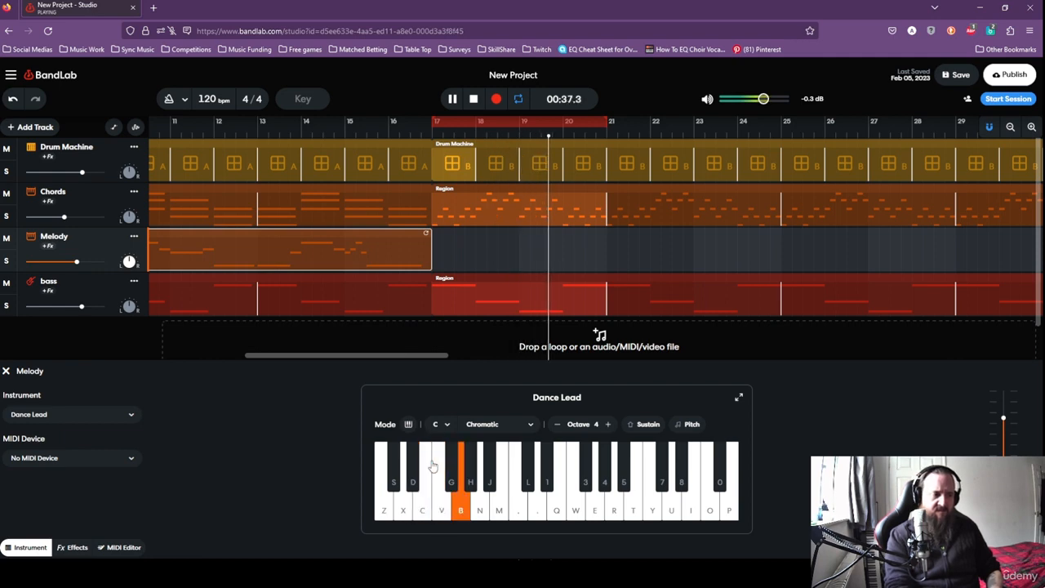
{"action": "key", "text": "b"}
{"action": "key", "text": "v"}
{"action": "key", "text": "c"}
{"action": "key", "text": "z"}
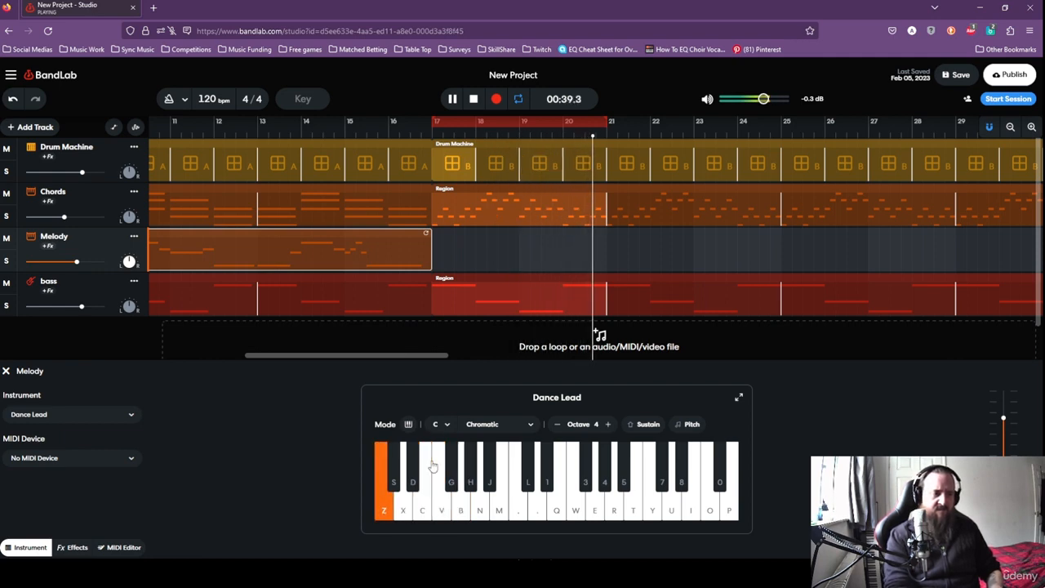
Play the phrase over the loop with repeated E notes leading back up to G and down to C.
{"action": "key", "text": "z"}
{"action": "key", "text": "b"}
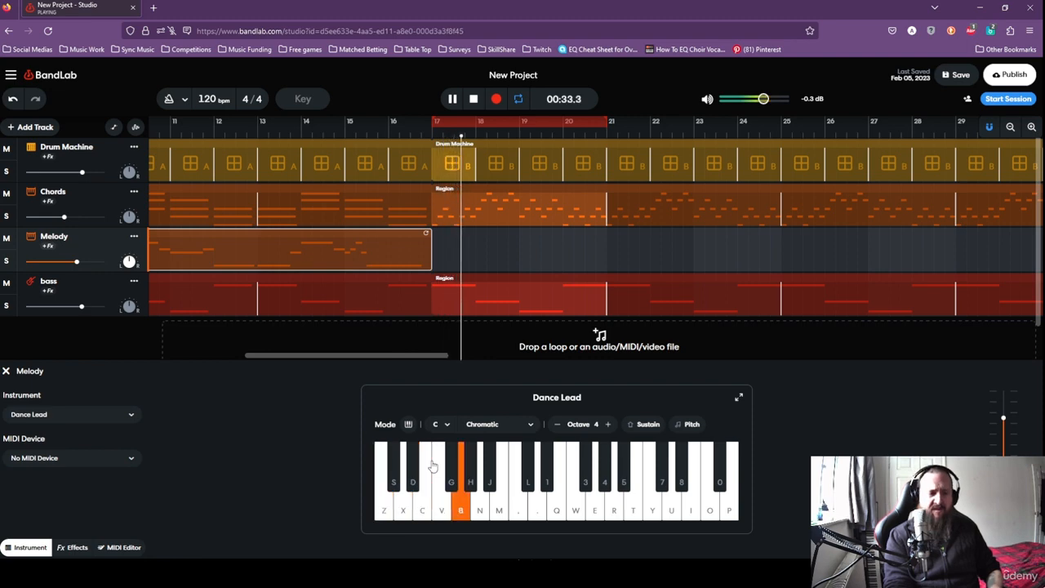
{"action": "key", "text": "c"}
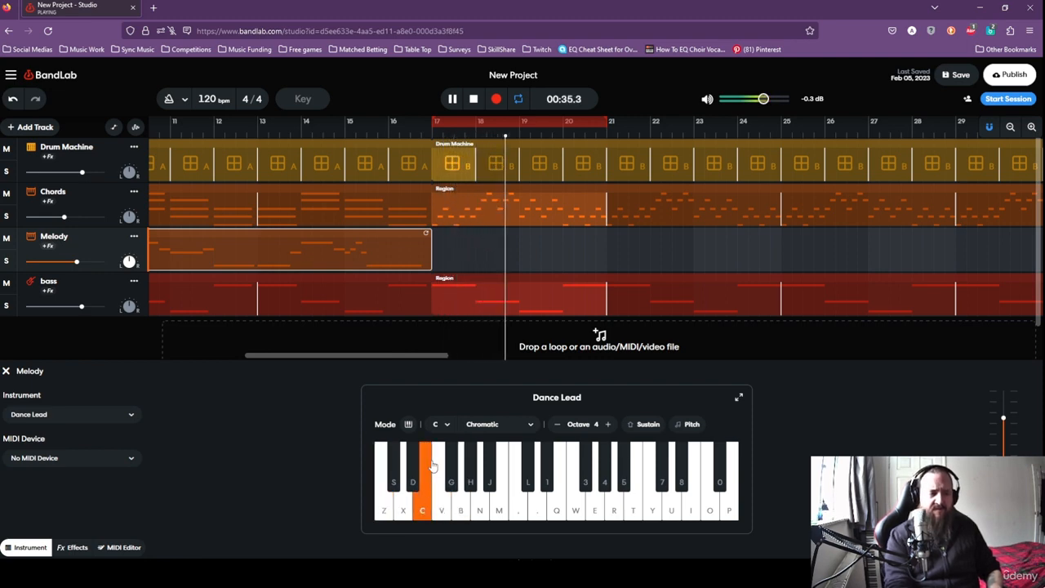
{"action": "key", "text": "c"}
{"action": "key", "text": "c"}
{"action": "key", "text": "b"}
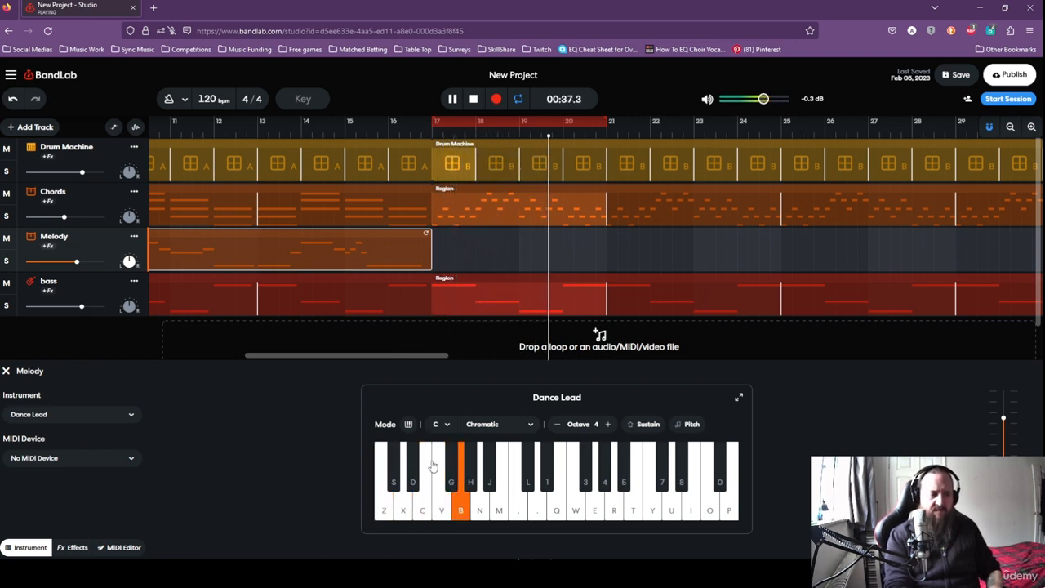
{"action": "key", "text": "b"}
{"action": "key", "text": "c"}
{"action": "key", "text": "z"}
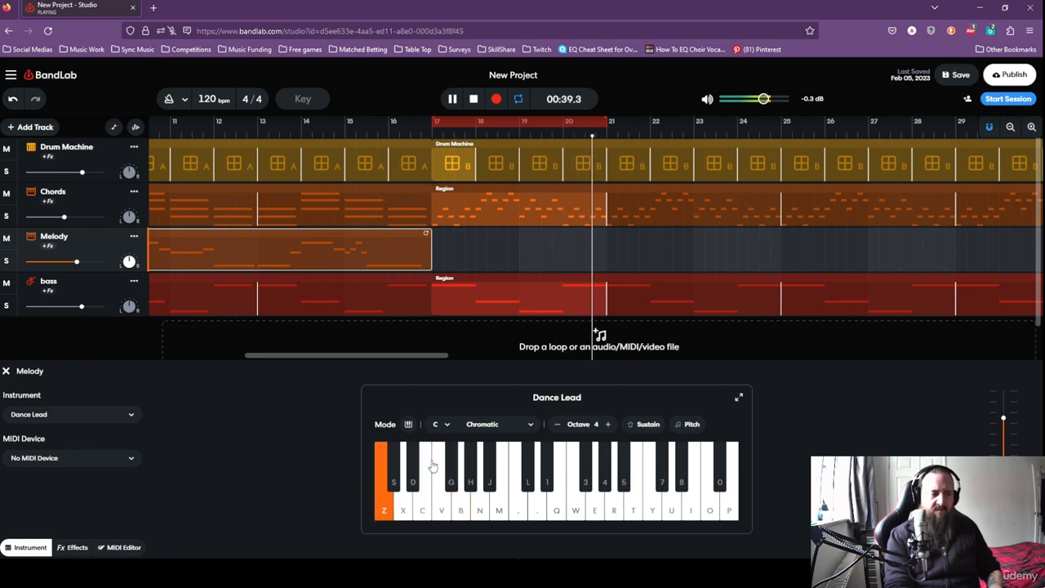
Rehearse the phrase once more with G, F, E, C as its ending and stop playback.
{"action": "key", "text": "z"}
{"action": "key", "text": "b"}
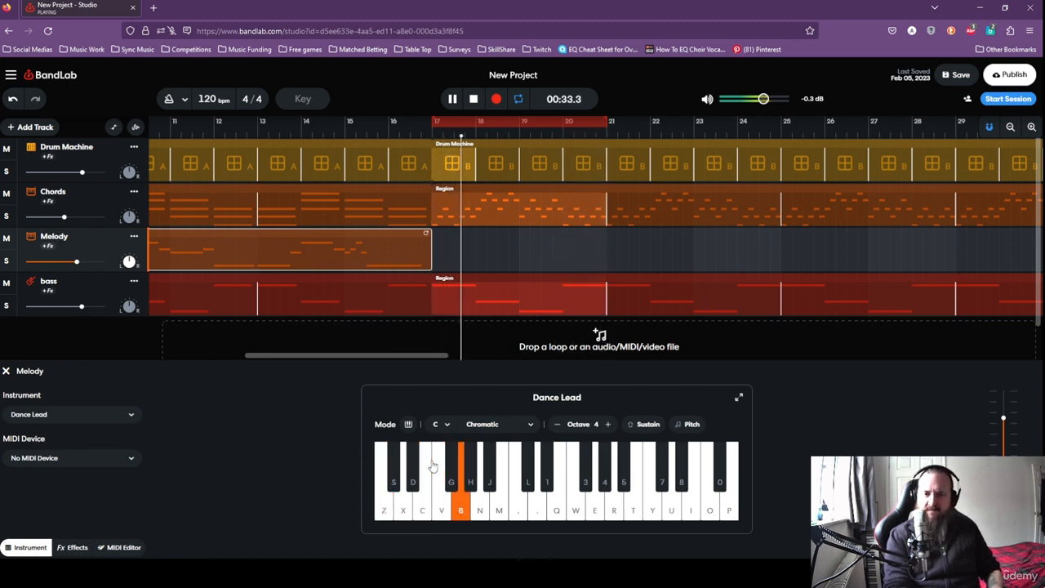
{"action": "key", "text": "b"}
{"action": "key", "text": "c"}
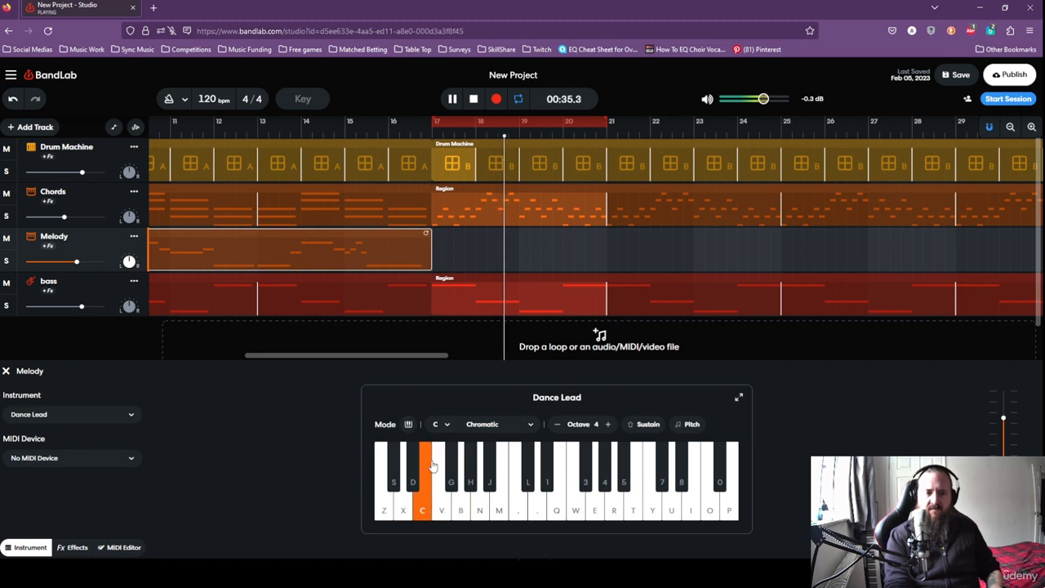
{"action": "key", "text": "c"}
{"action": "key", "text": "b"}
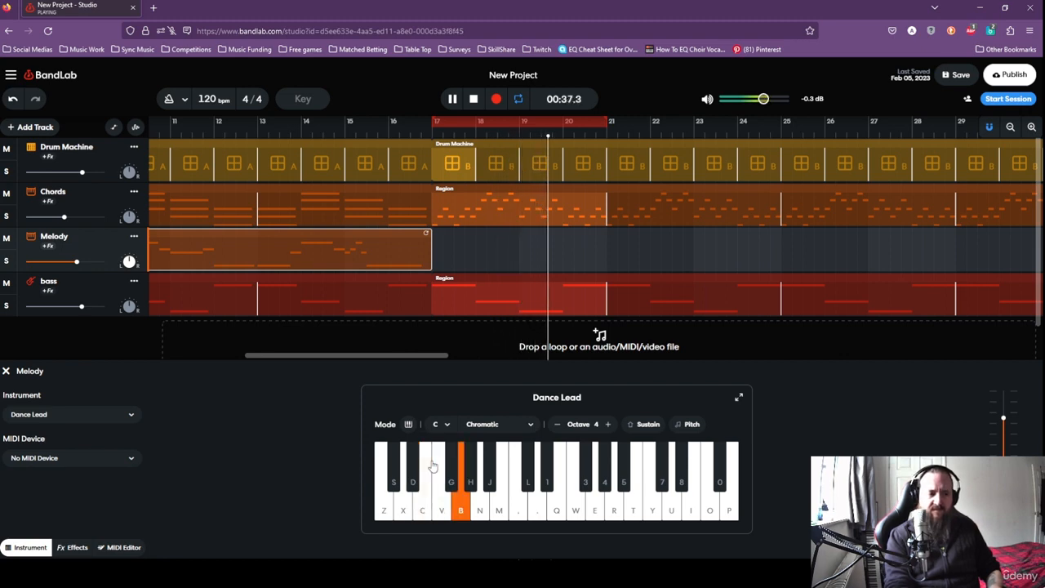
{"action": "key", "text": "b"}
{"action": "key", "text": "v"}
{"action": "key", "text": "c"}
{"action": "key", "text": "z"}
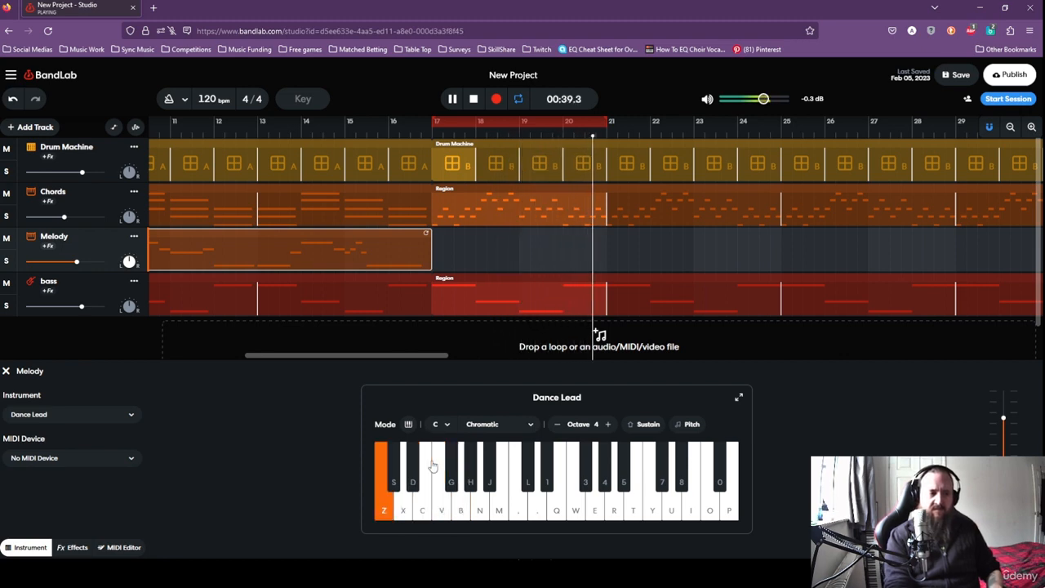
{"action": "left_click", "coordinate": [474, 99]}
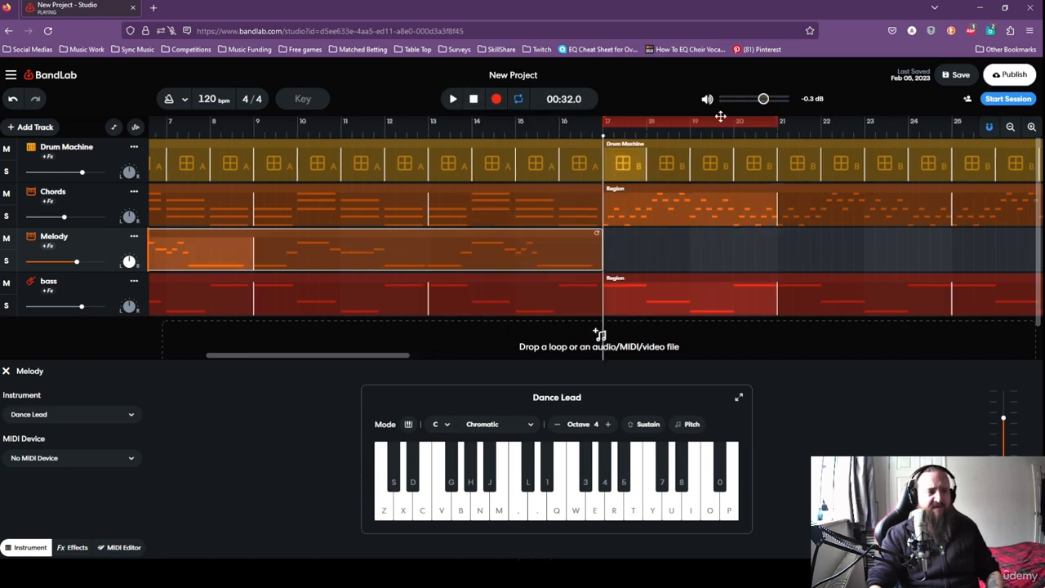
Turn off looping and record the phrase on the Melody track from bar 17 to 21, leaping from C to G and ending G, F, E, C.
{"action": "left_click", "coordinate": [667, 118]}
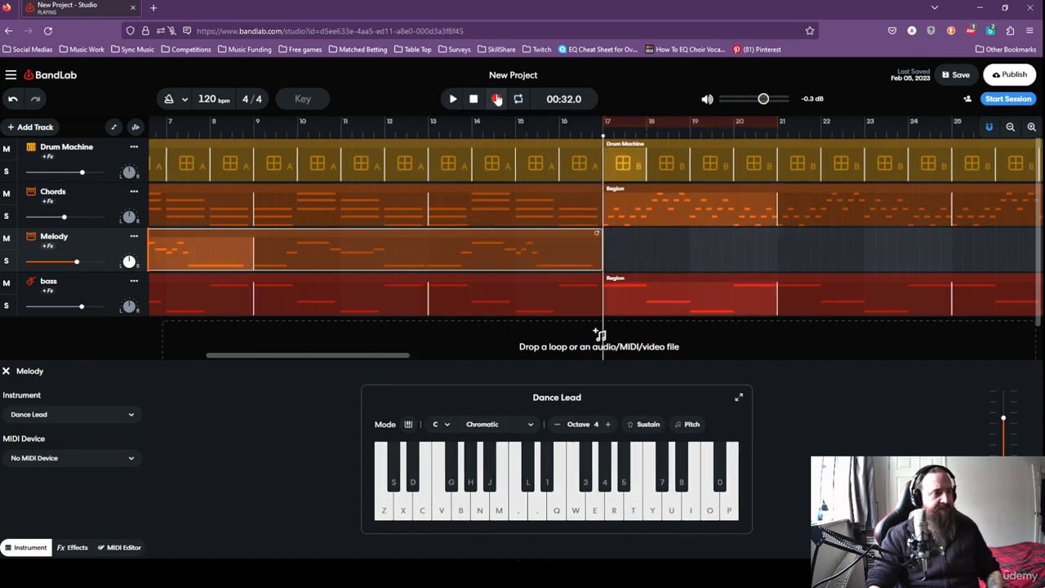
{"action": "left_click", "coordinate": [495, 99]}
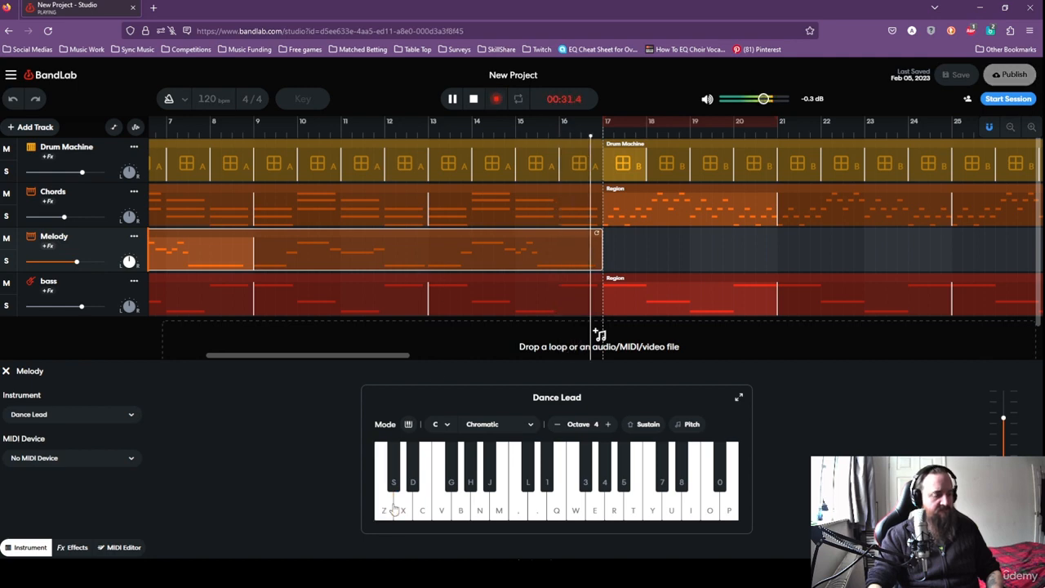
{"action": "key", "text": "z"}
{"action": "key", "text": "b"}
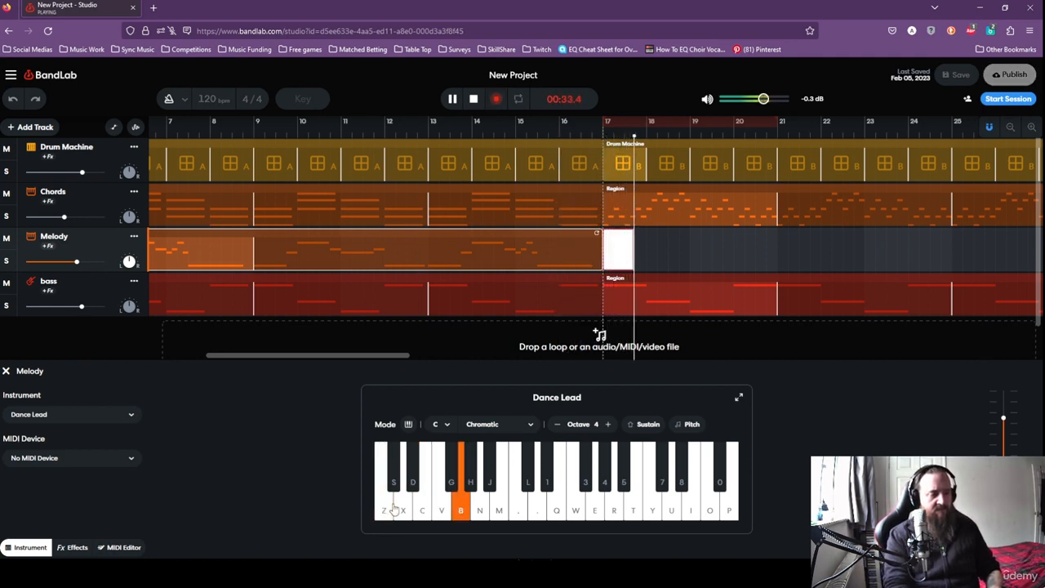
{"action": "key", "text": "b"}
{"action": "key", "text": "c"}
{"action": "key", "text": "c"}
{"action": "key", "text": "c"}
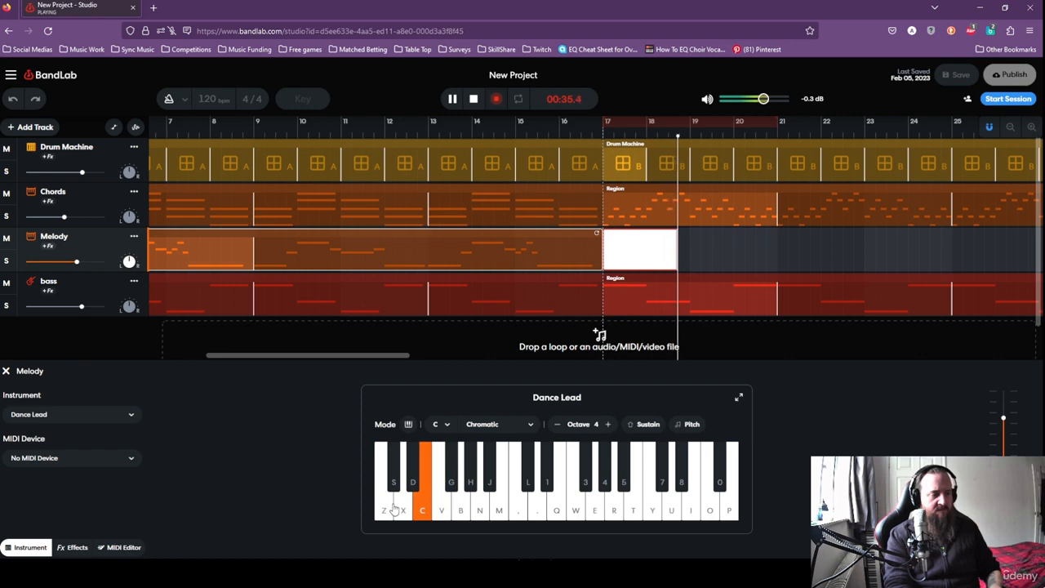
{"action": "key", "text": "b"}
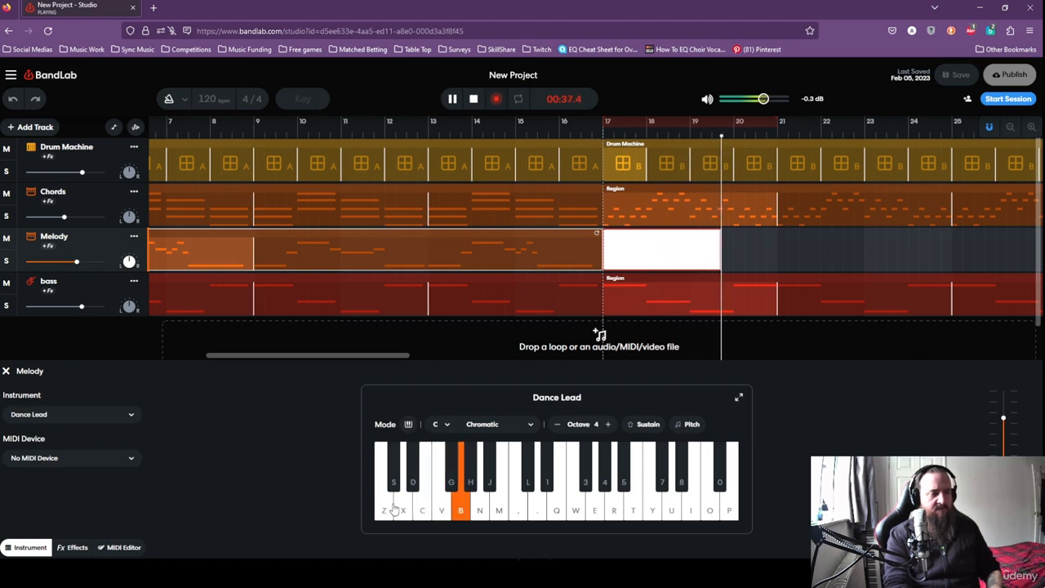
{"action": "key", "text": "b"}
{"action": "key", "text": "v"}
{"action": "key", "text": "c"}
{"action": "key", "text": "z"}
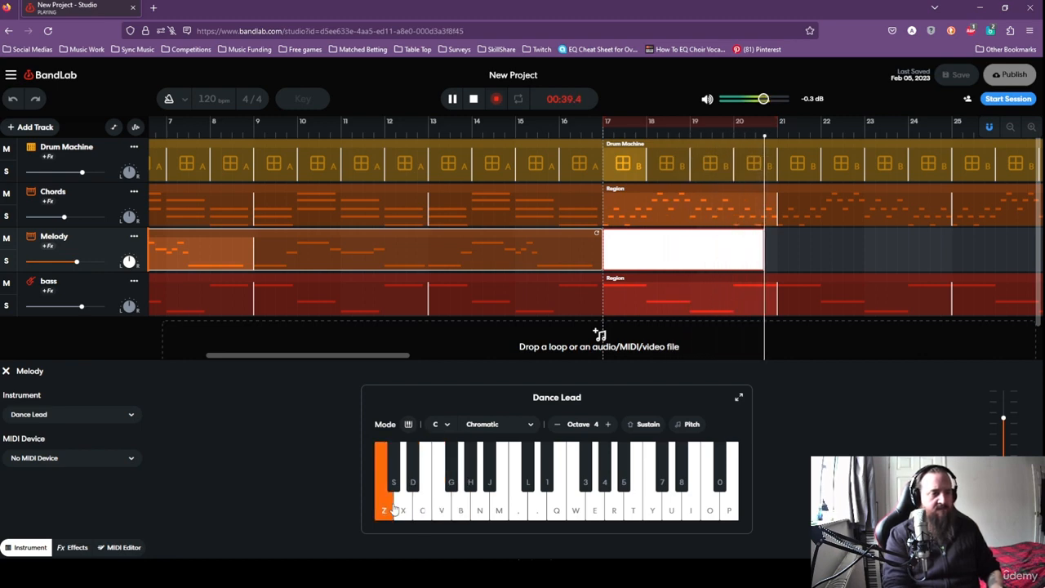
{"action": "key", "text": "space"}
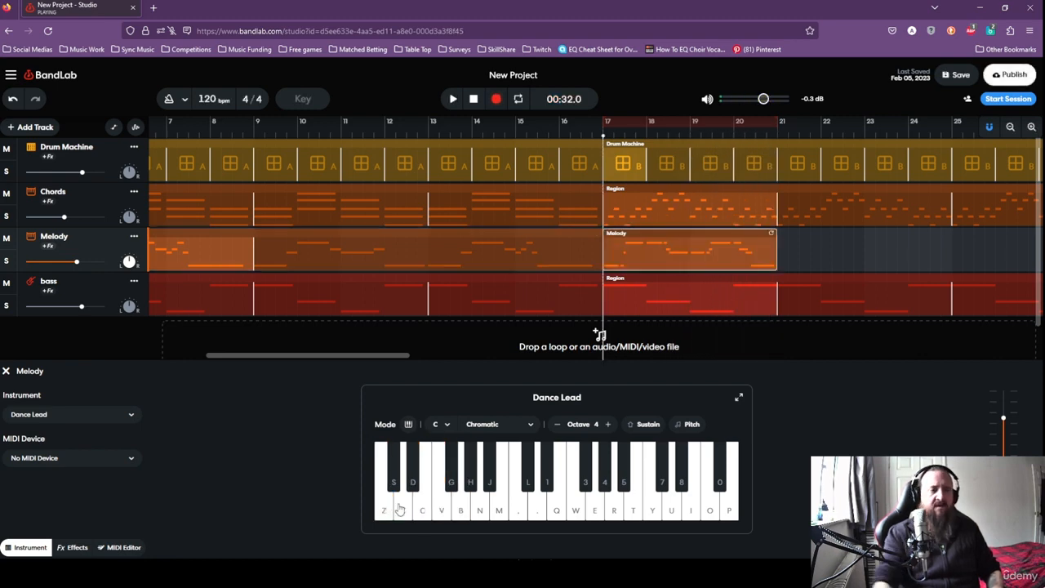
Open the new Melody region in the MIDI editor and move its first C note to the start of bar 17.
{"action": "double_click", "coordinate": [653, 255]}
{"action": "left_click_drag", "start_coordinate": [348, 533], "coordinate": [336, 536]}
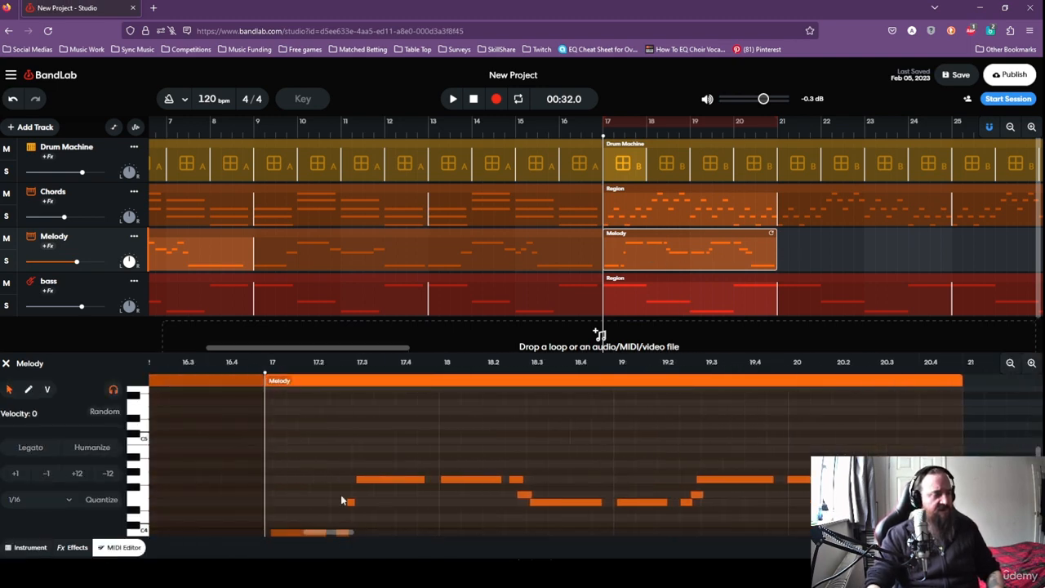
{"action": "scroll", "coordinate": [339, 500], "scroll_direction": "down", "scroll_amount": 3}
{"action": "left_click_drag", "start_coordinate": [288, 481], "coordinate": [282, 481]}
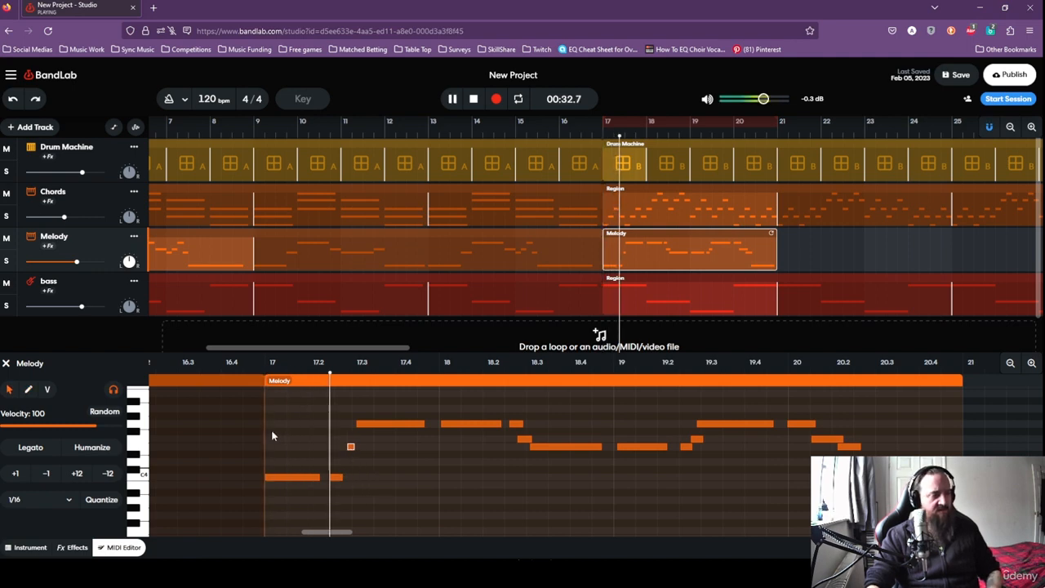
Move the first long G note slightly earlier onto 17.3 and check the opening in playback.
{"action": "key", "text": "space"}
{"action": "left_click", "coordinate": [370, 424]}
{"action": "key", "text": "space"}
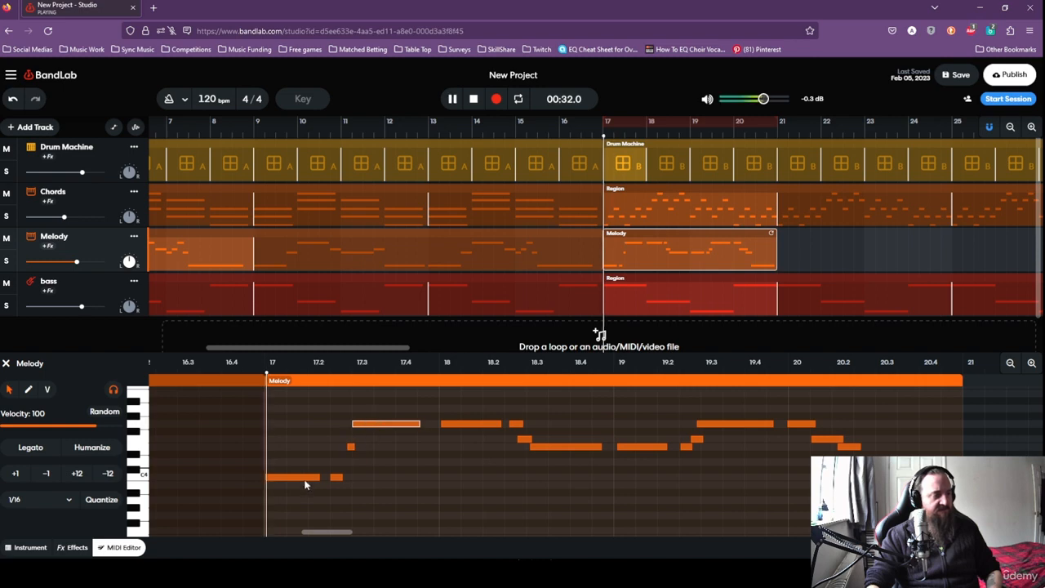
{"action": "key", "text": "space"}
Shift the two G notes in bar 18 and the long E notes at 18.3 and 19 slightly earlier onto the grid.
{"action": "left_click", "coordinate": [497, 425]}
{"action": "left_click", "coordinate": [517, 424]}
{"action": "left_click", "coordinate": [544, 446]}
{"action": "left_click", "coordinate": [638, 448]}
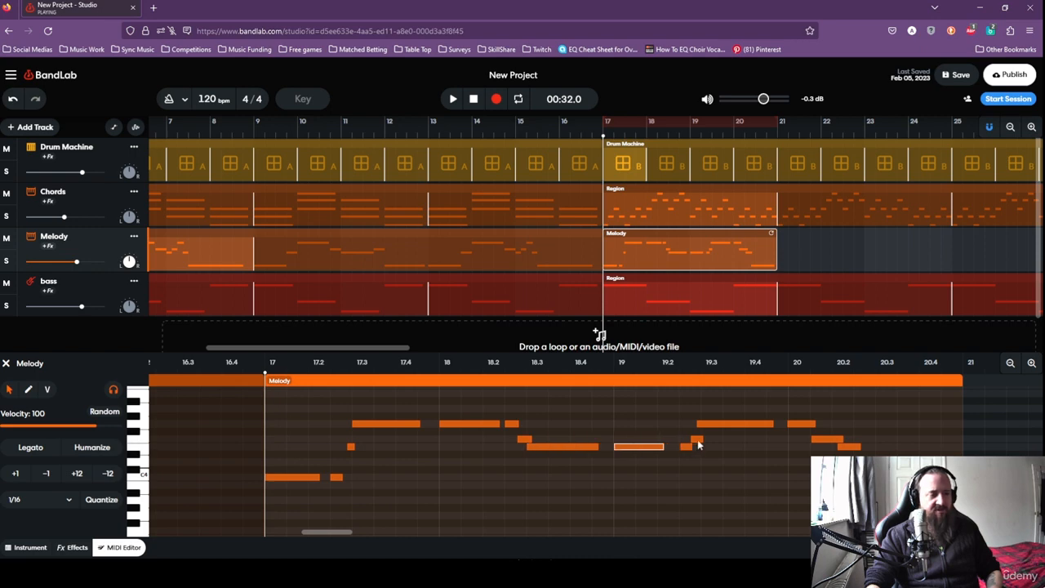
Align the long G note to 19.3 and adjust the timing of the G, F and E notes in bar 20.
{"action": "left_click_drag", "start_coordinate": [722, 425], "coordinate": [727, 424]}
{"action": "left_click", "coordinate": [803, 423]}
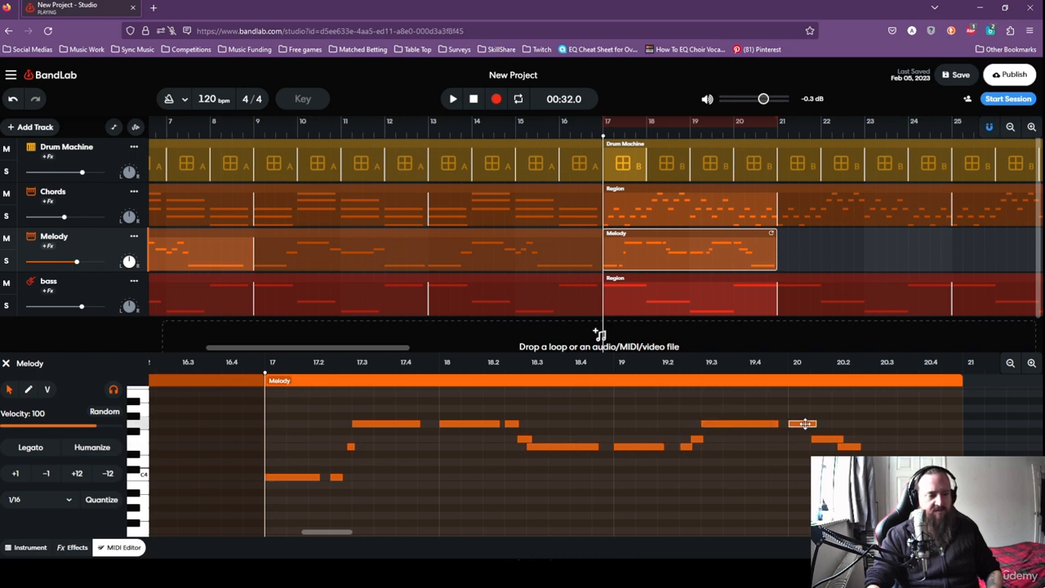
{"action": "left_click", "coordinate": [828, 441]}
{"action": "left_click_drag", "start_coordinate": [851, 450], "coordinate": [843, 451]}
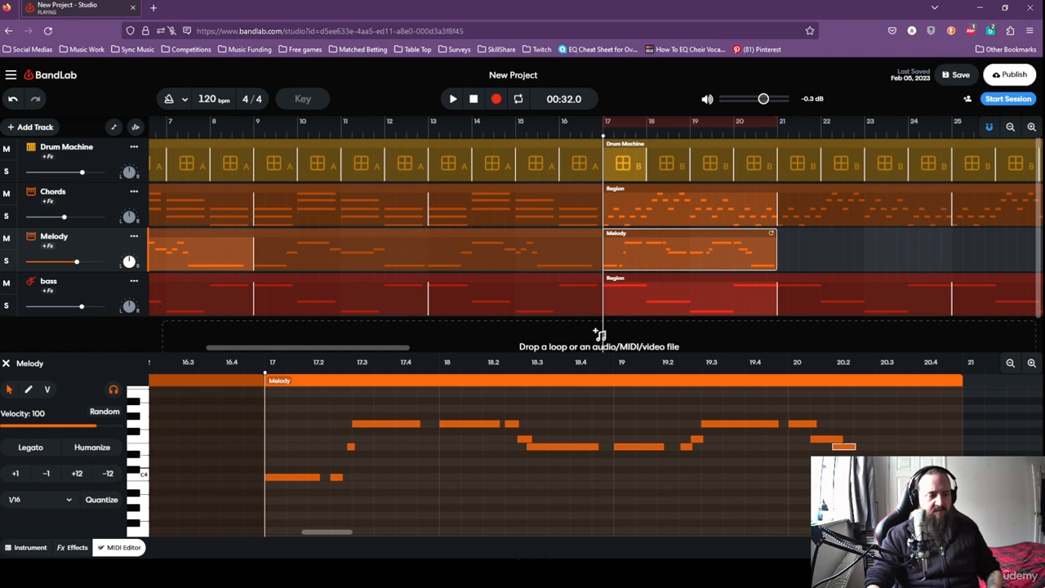
Play back the corrected melody and lengthen the E note at bar 19.
{"action": "key", "text": "space"}
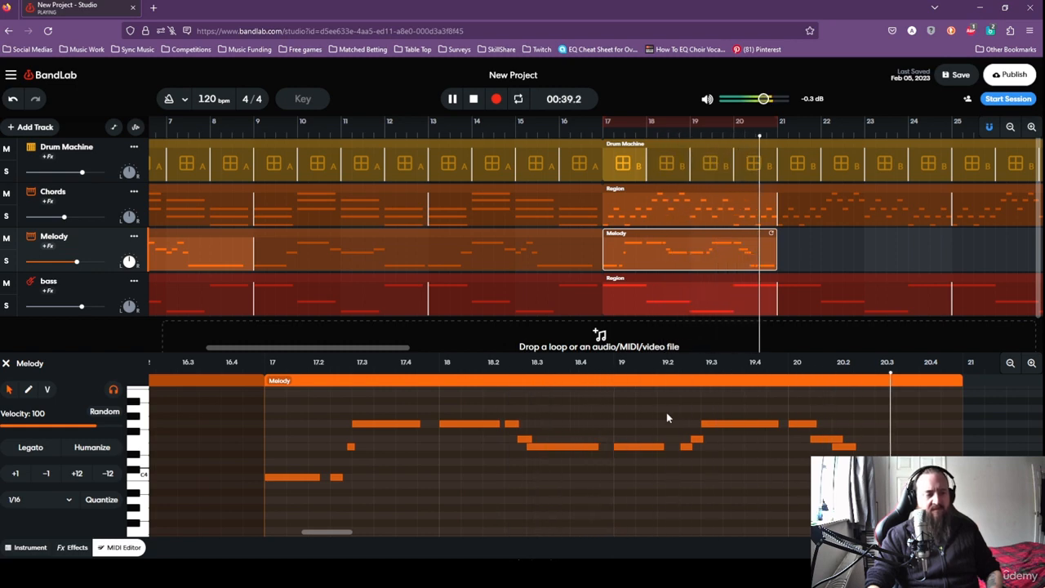
{"action": "key", "text": "space"}
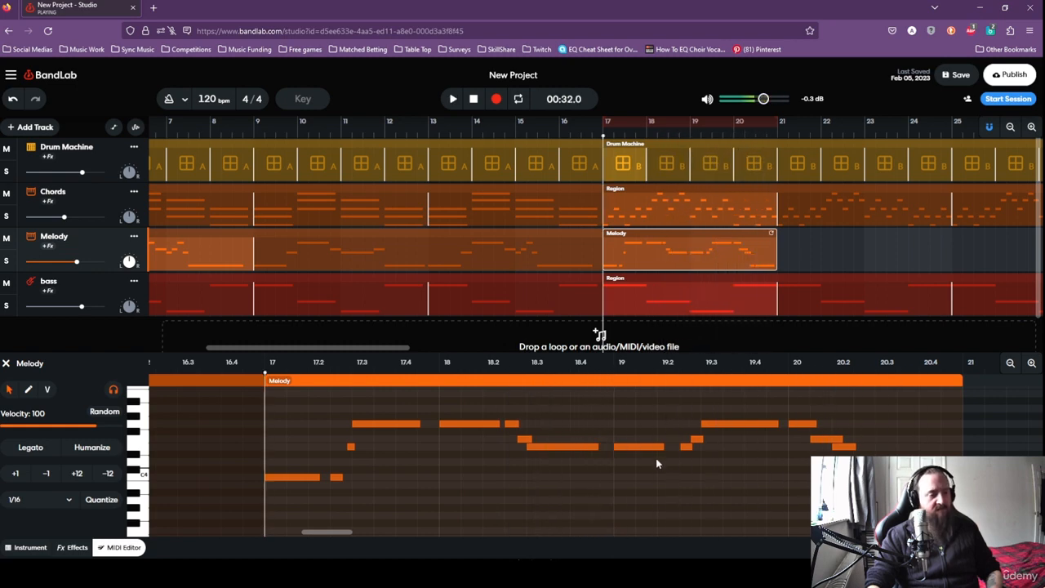
{"action": "left_click", "coordinate": [662, 446]}
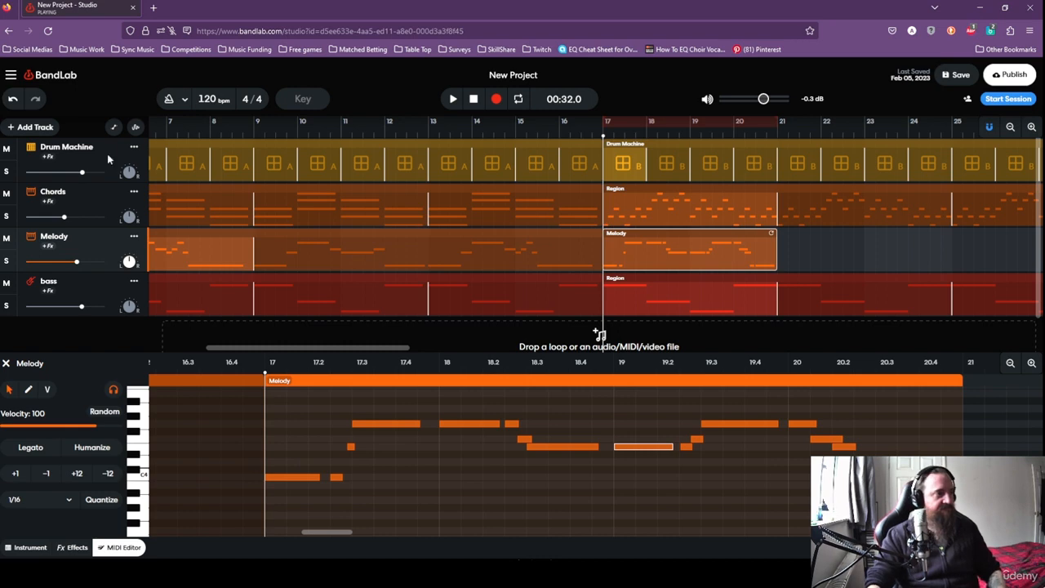
Turn off Snap to Grid in the studio settings.
{"action": "left_click", "coordinate": [9, 76]}
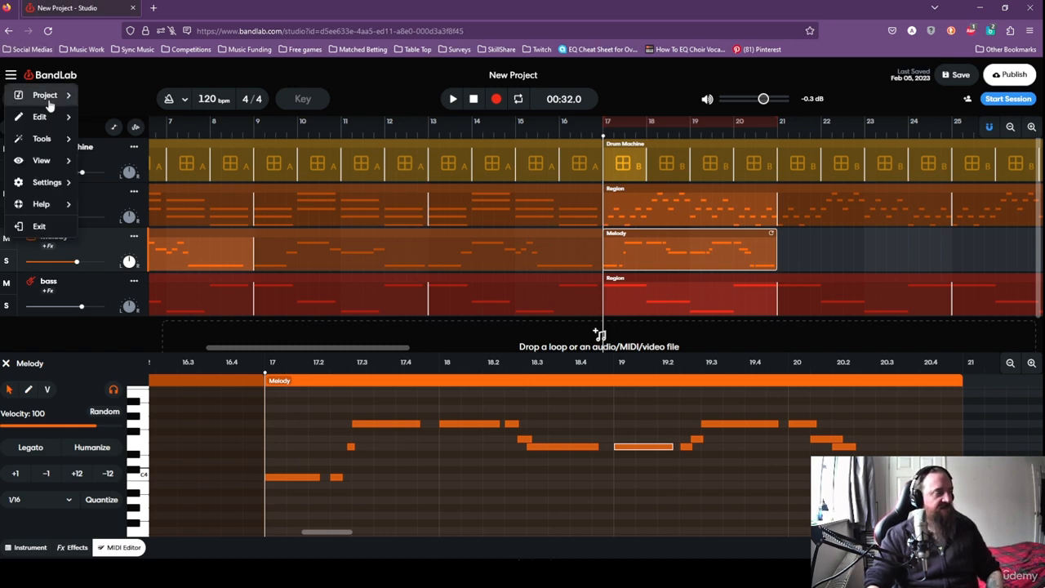
{"action": "mouse_move", "coordinate": [53, 127]}
{"action": "mouse_move", "coordinate": [59, 185]}
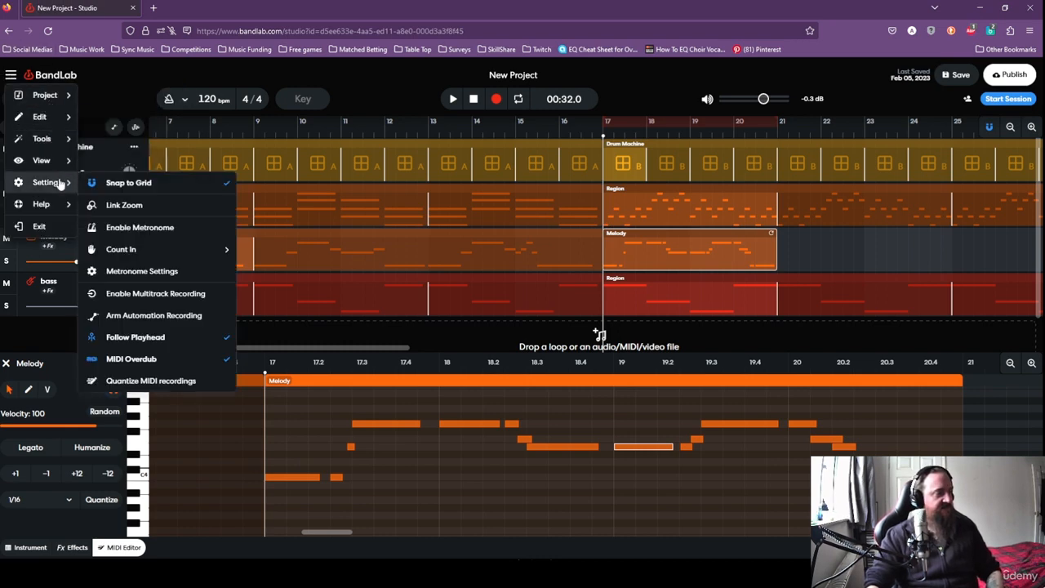
{"action": "left_click", "coordinate": [121, 186]}
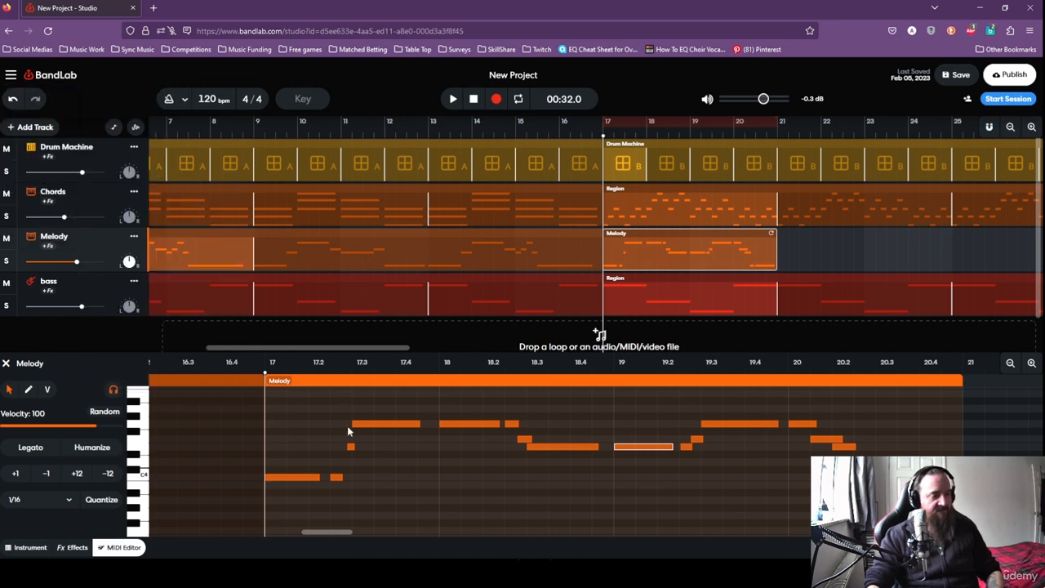
Nudge the short E note just before 17.3 slightly earlier and check the timing in playback.
{"action": "left_click", "coordinate": [348, 447]}
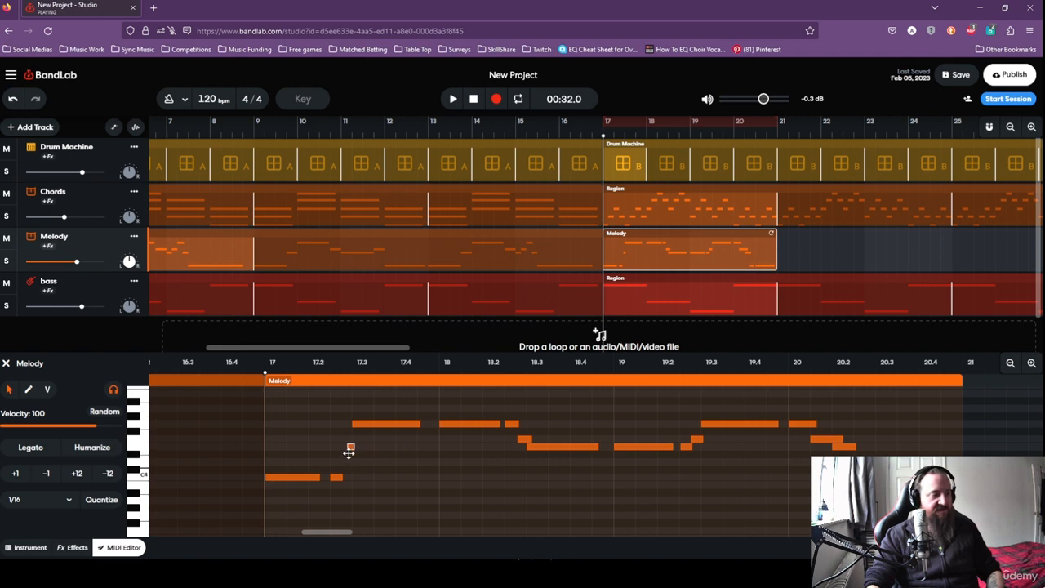
{"action": "key", "text": "space"}
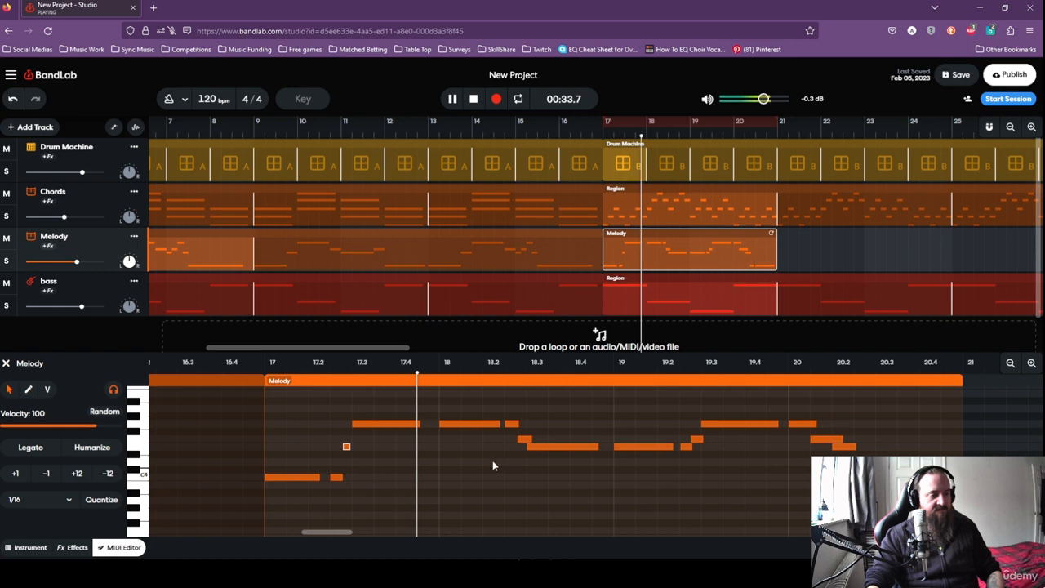
{"action": "key", "text": "v"}
{"action": "left_click", "coordinate": [9, 389]}
{"action": "key", "text": "space"}
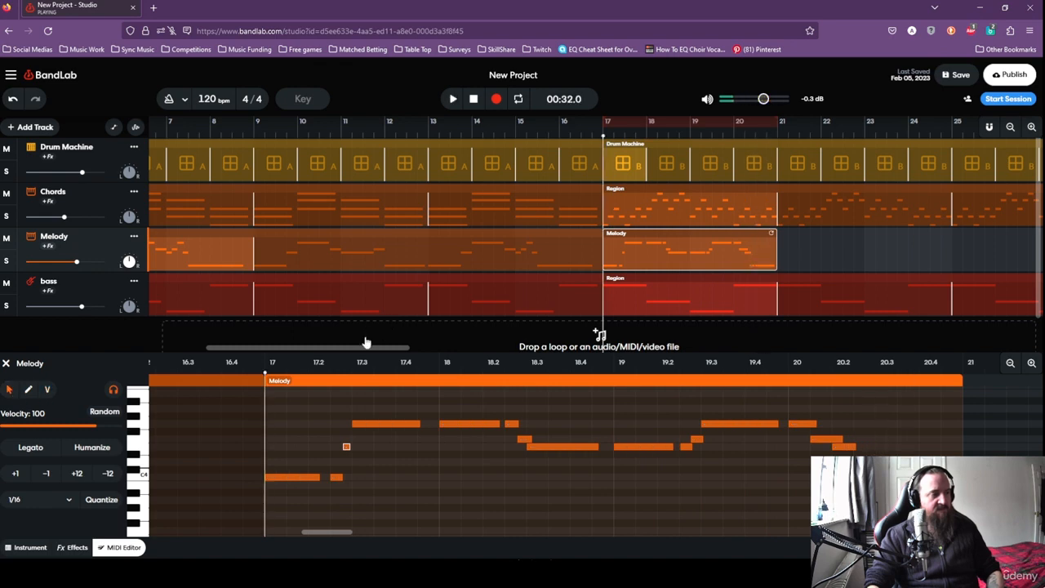
Trim the short C note before 17.3 and nudge the short E note after it slightly earlier.
{"action": "left_click", "coordinate": [1031, 365]}
{"action": "left_click", "coordinate": [1031, 365]}
{"action": "left_click", "coordinate": [1030, 365]}
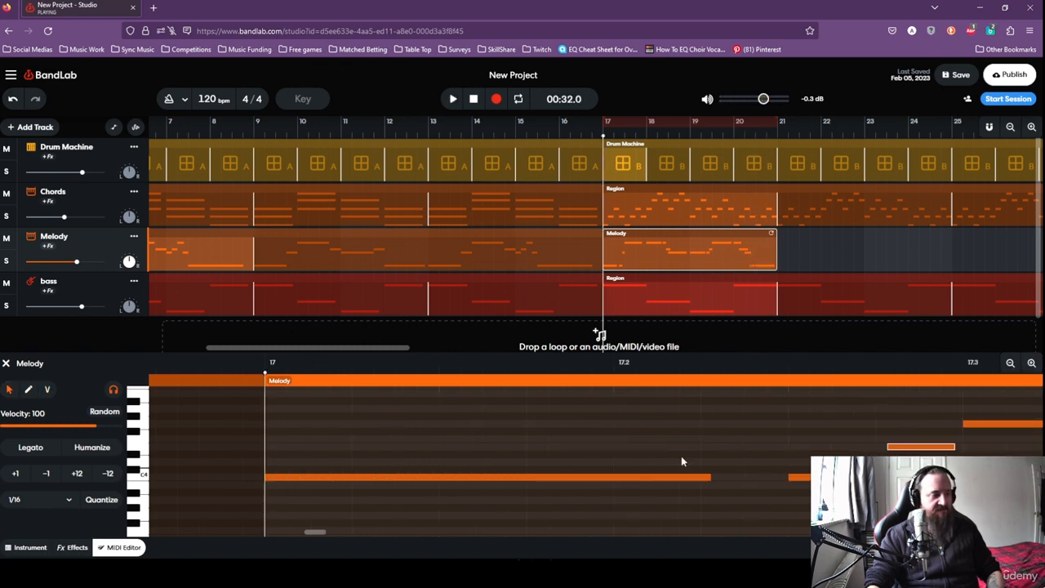
{"action": "left_click", "coordinate": [822, 478]}
{"action": "left_click_drag", "start_coordinate": [925, 452], "coordinate": [917, 450]}
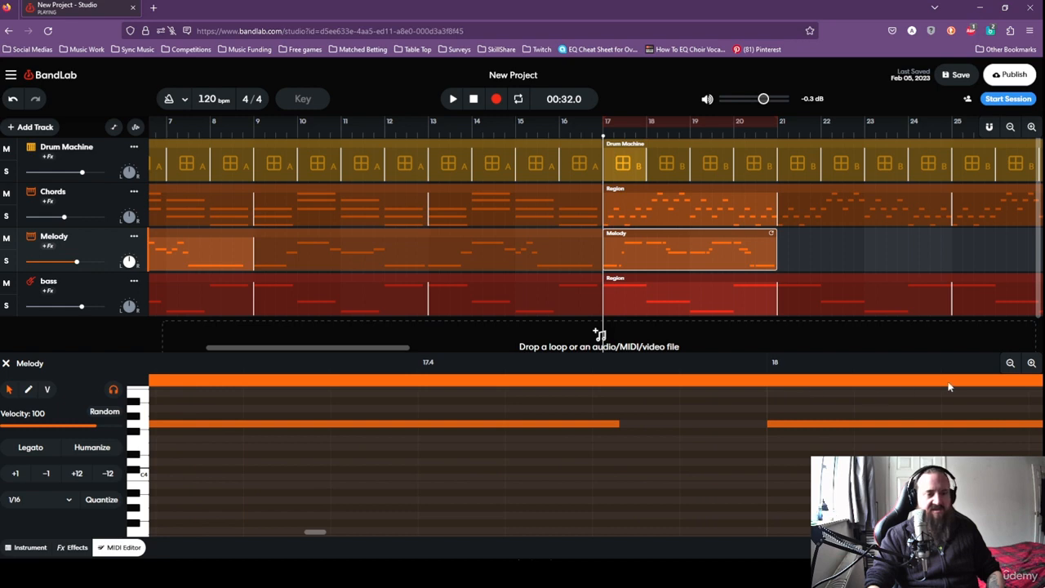
{"action": "left_click", "coordinate": [1010, 362]}
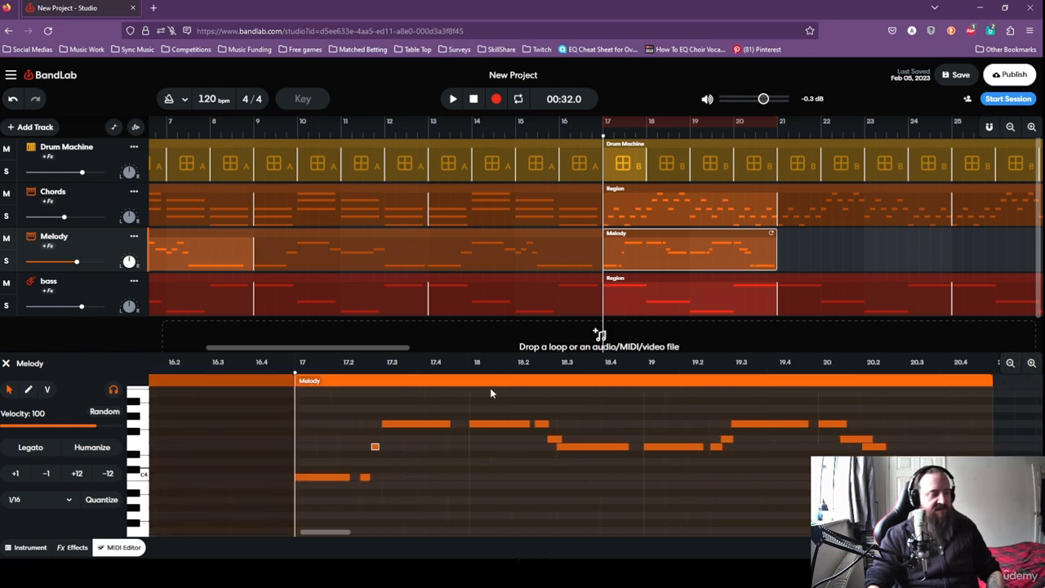
Shorten the F note just before 18.3 and shift it slightly earlier so it no longer overlaps the long E note.
{"action": "left_click", "coordinate": [536, 381]}
{"action": "left_click", "coordinate": [1029, 363]}
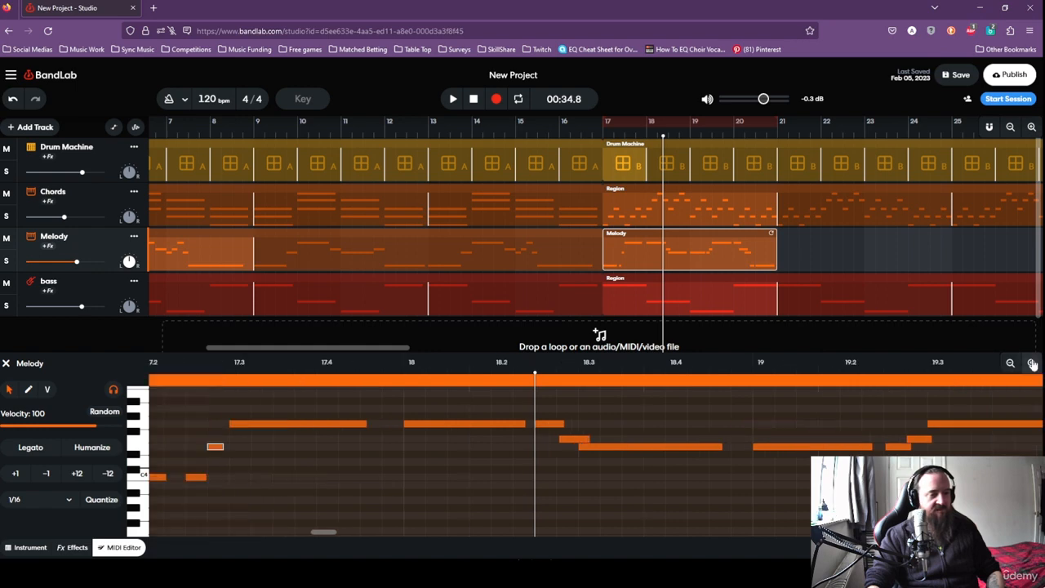
{"action": "left_click_drag", "start_coordinate": [595, 442], "coordinate": [583, 439]}
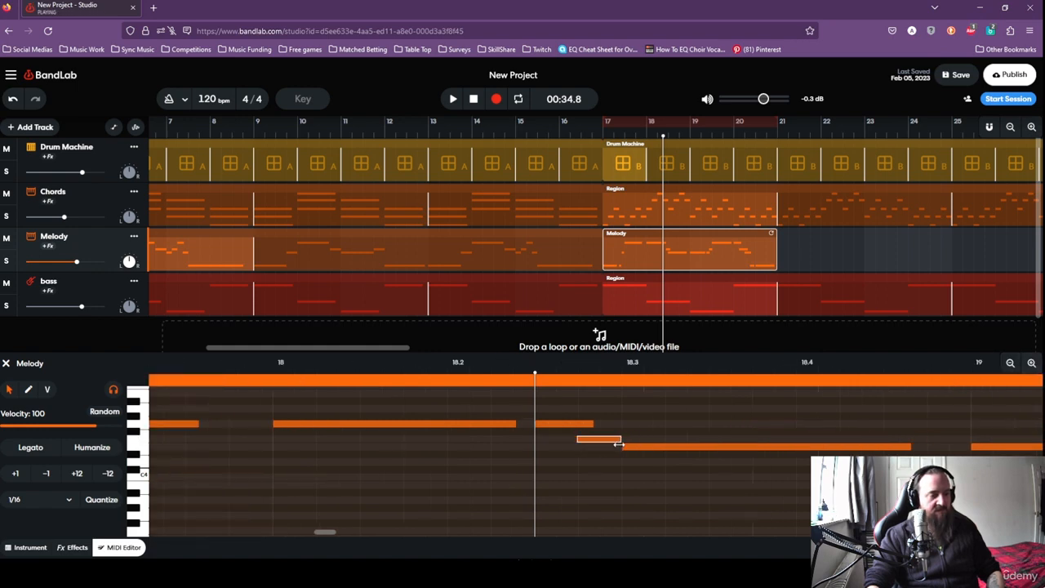
Turn Snap to Grid on in the studio settings.
{"action": "left_click", "coordinate": [10, 75]}
{"action": "mouse_move", "coordinate": [64, 188]}
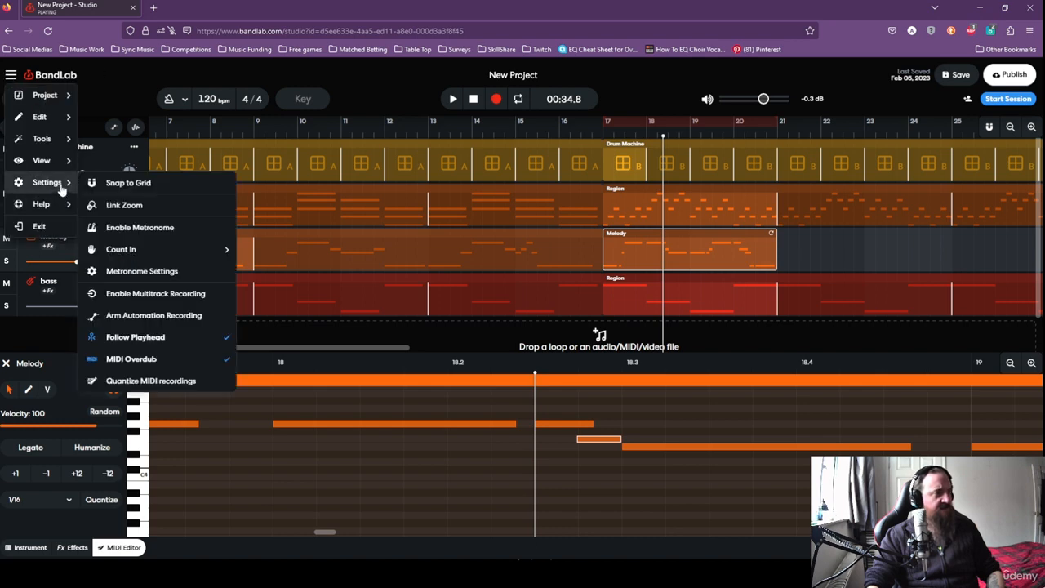
{"action": "left_click", "coordinate": [133, 184]}
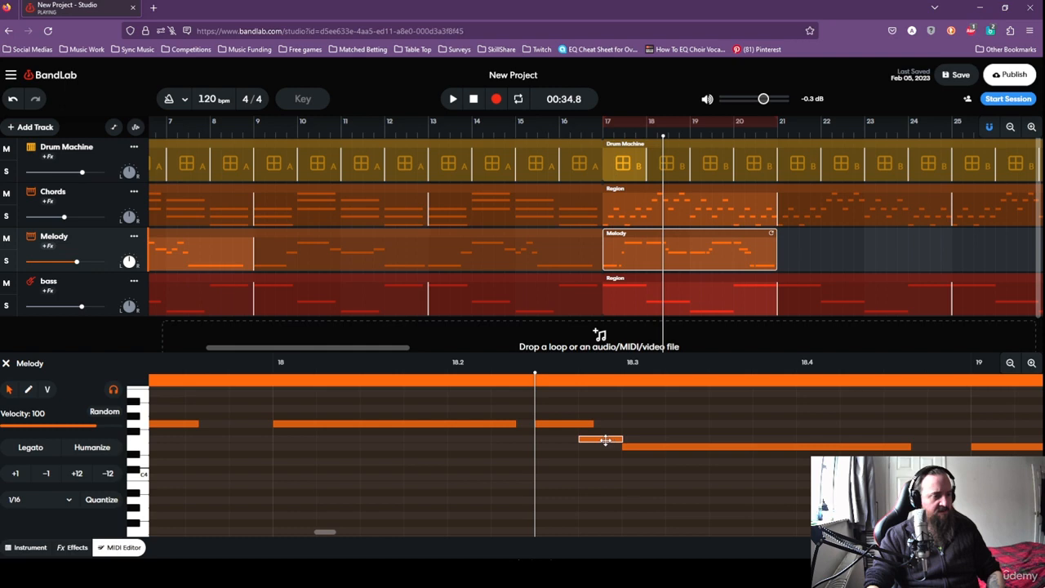
Trim the short G note before 18.3 and the short E and F notes before 19.3 to remove their overlaps.
{"action": "left_click_drag", "start_coordinate": [583, 425], "coordinate": [579, 424]}
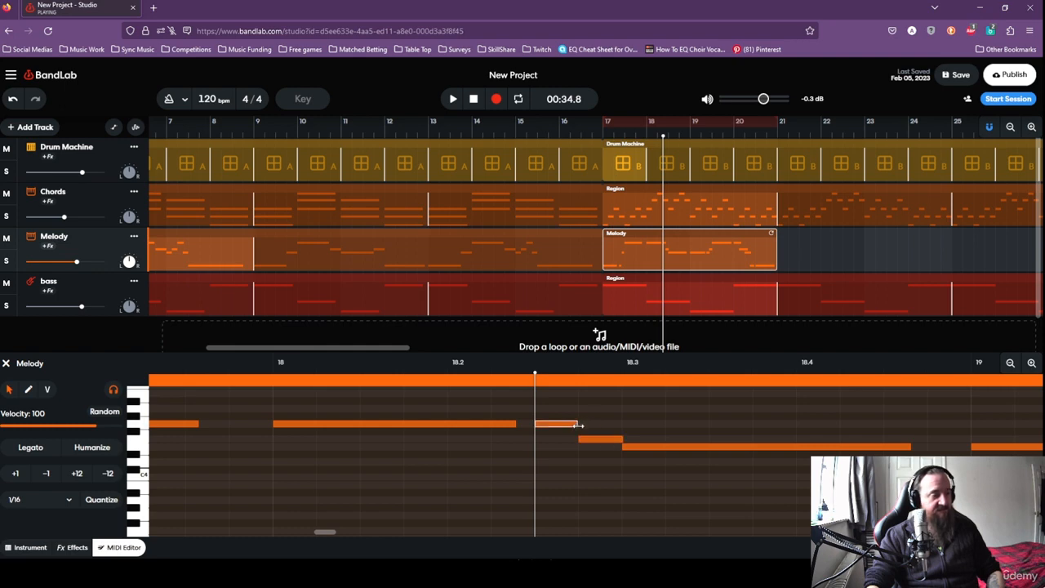
{"action": "left_click_drag", "start_coordinate": [321, 533], "coordinate": [331, 532]}
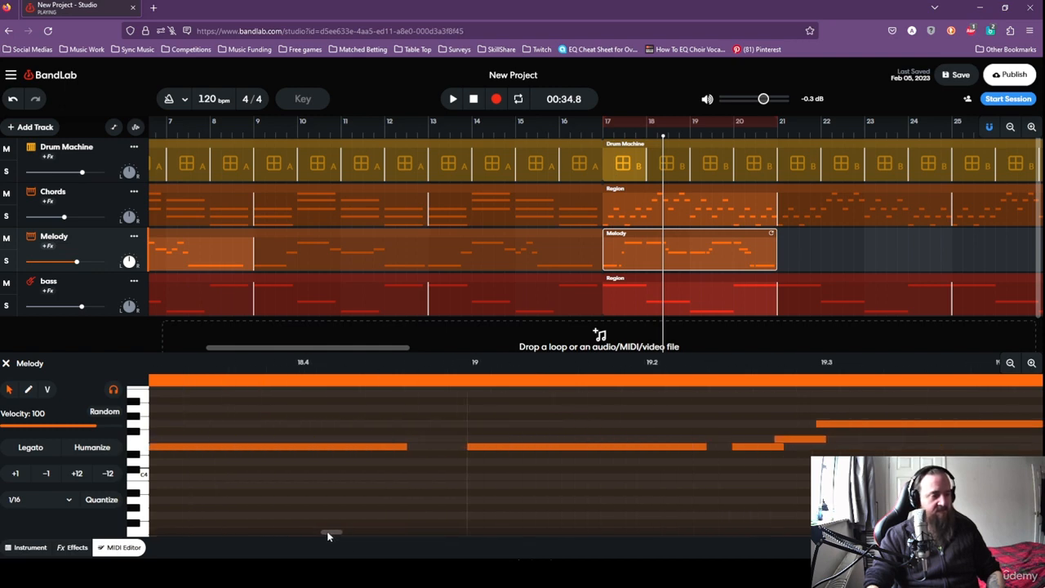
{"action": "left_click", "coordinate": [788, 439]}
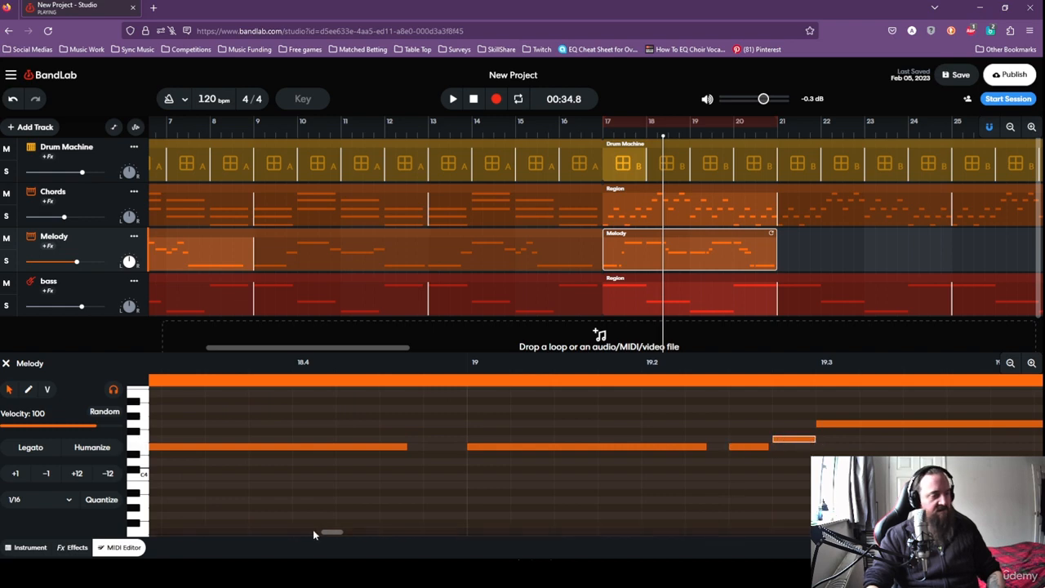
Shorten the G, F and E notes in bar 20 so that each ends before the following note begins.
{"action": "left_click_drag", "start_coordinate": [328, 528], "coordinate": [341, 531]}
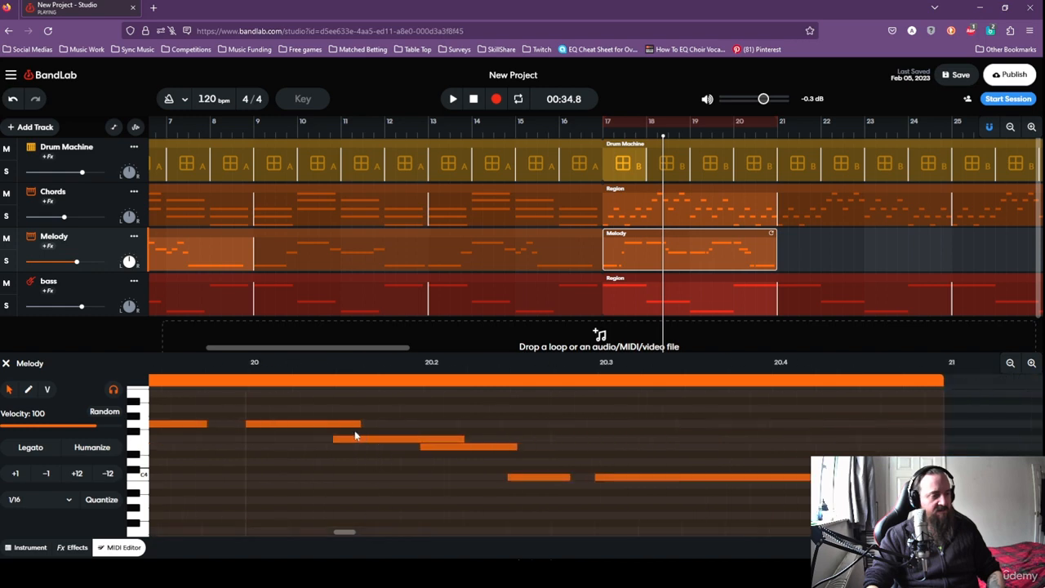
{"action": "left_click_drag", "start_coordinate": [356, 424], "coordinate": [331, 426]}
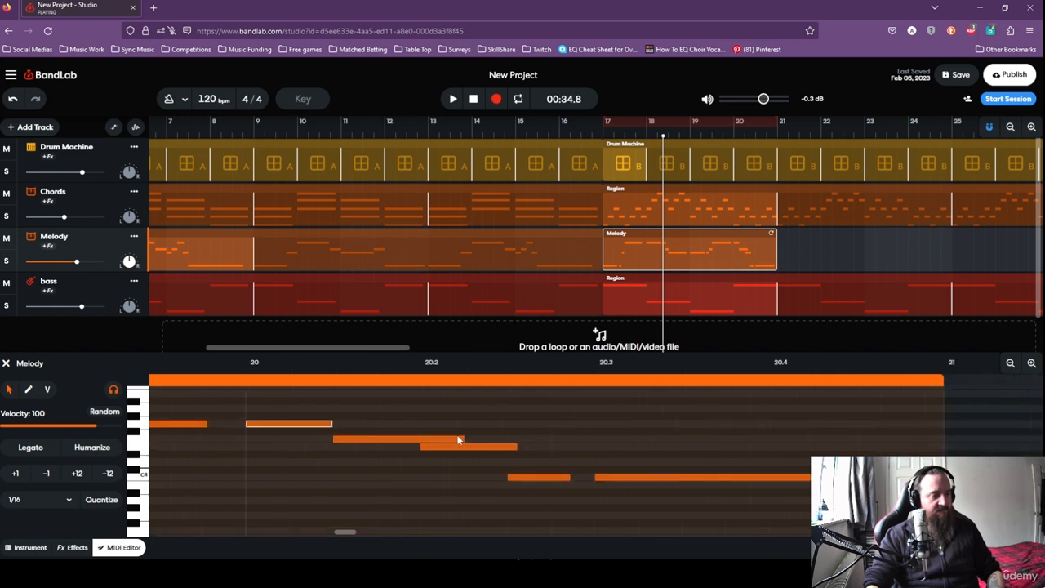
{"action": "left_click_drag", "start_coordinate": [463, 437], "coordinate": [411, 439]}
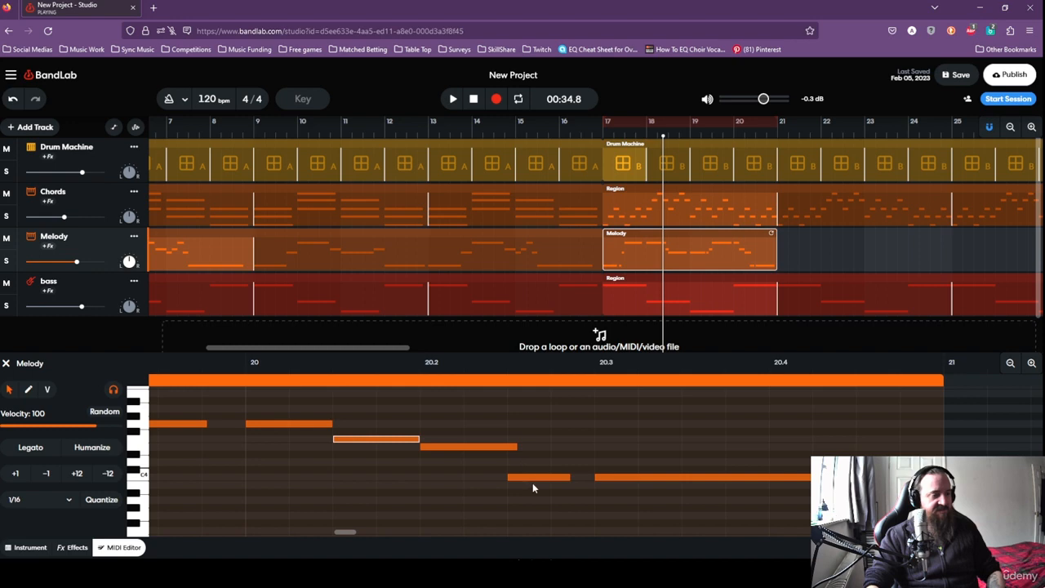
{"action": "left_click_drag", "start_coordinate": [516, 447], "coordinate": [494, 448]}
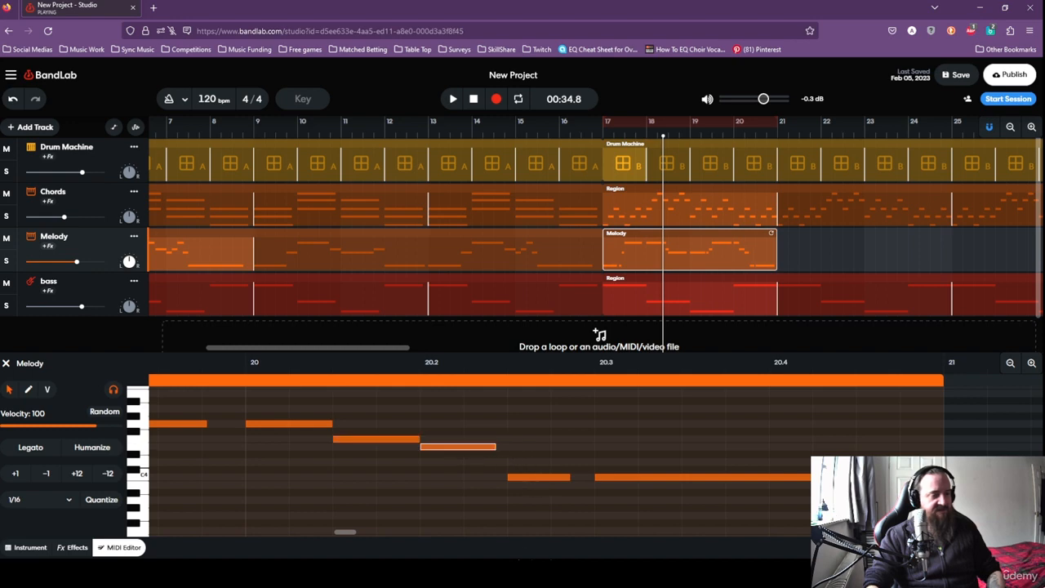
Play back the melody from just before bar 17 and extend the Melody region's loop to bar 23.
{"action": "left_click", "coordinate": [1010, 364]}
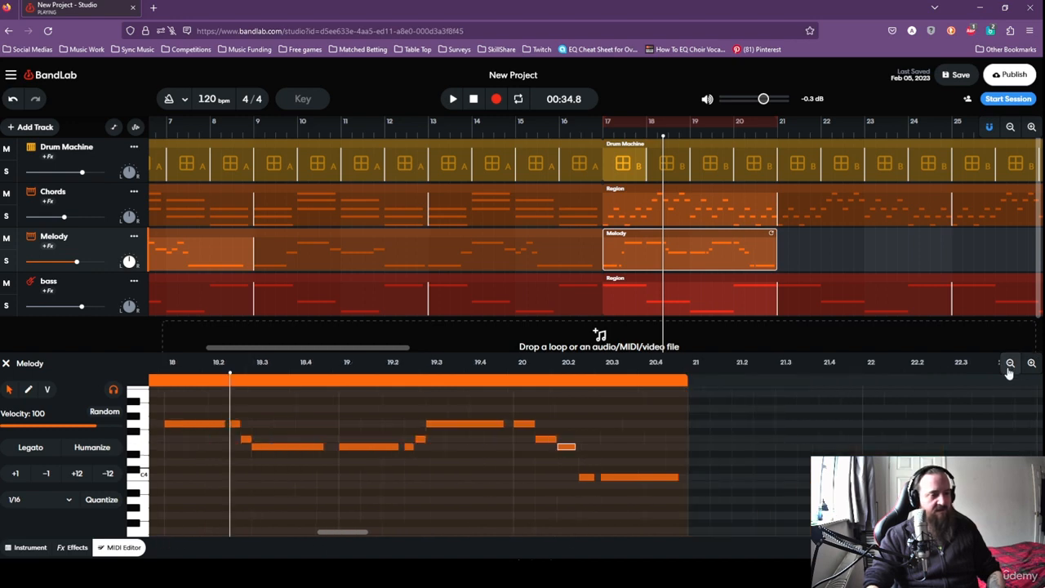
{"action": "left_click", "coordinate": [598, 135]}
{"action": "key", "text": "space"}
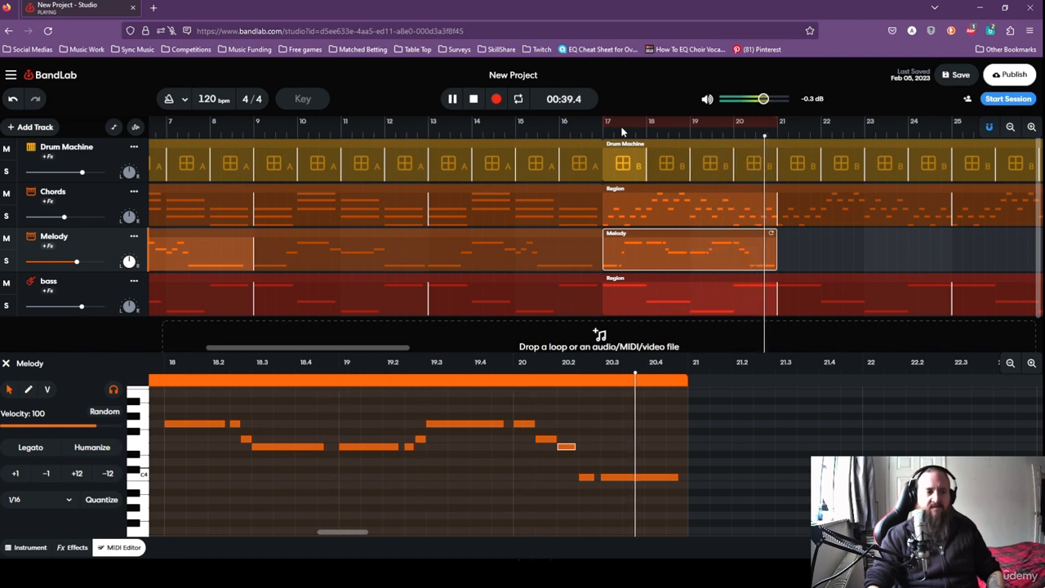
{"action": "key", "text": "space"}
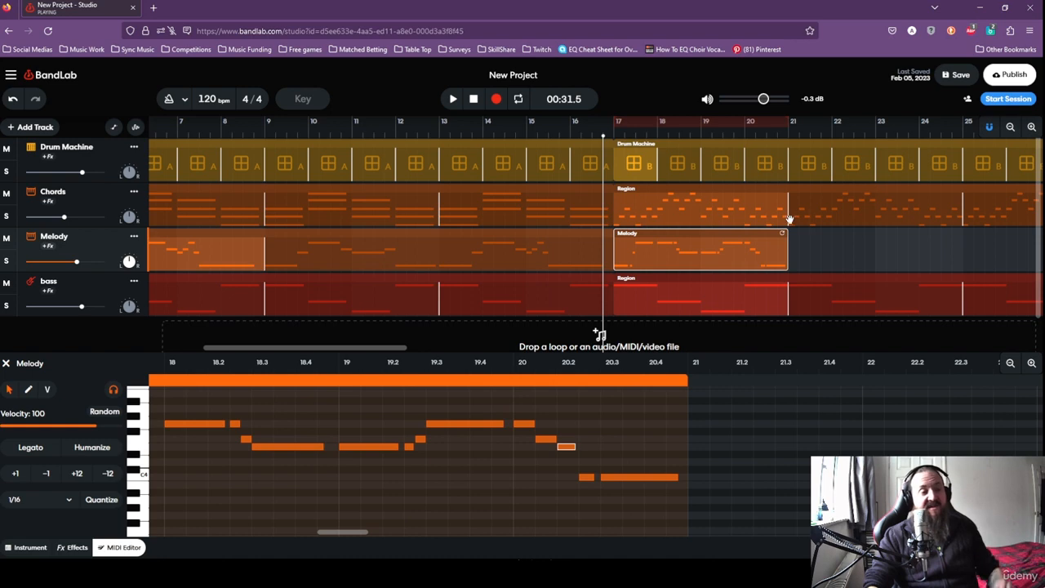
{"action": "left_click_drag", "start_coordinate": [782, 234], "coordinate": [877, 233]}
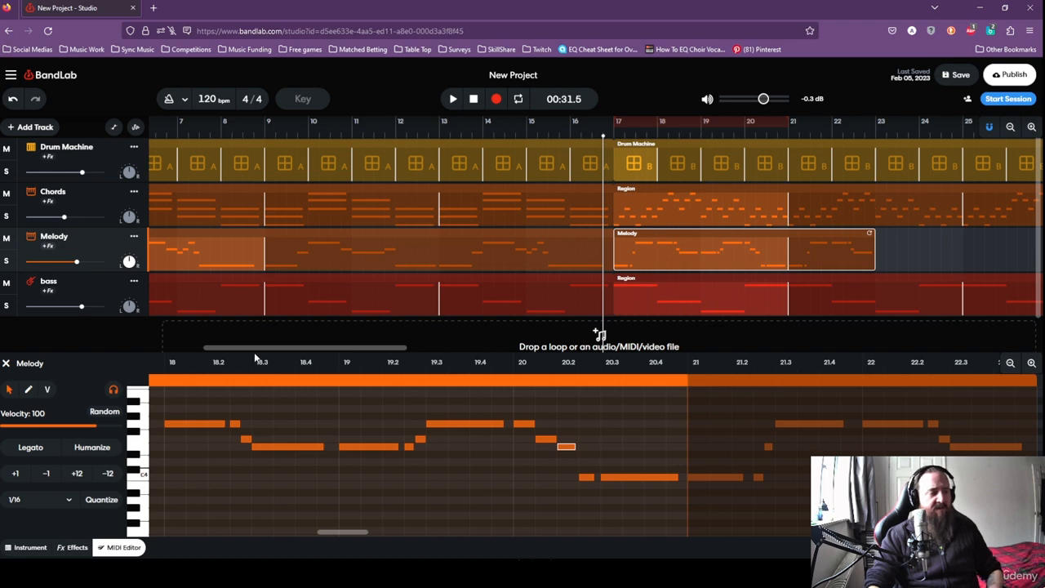
Show the Dance Lead keyboard for the Melody track and raise its octave to 4.
{"action": "left_click", "coordinate": [30, 547]}
{"action": "key", "text": "z"}
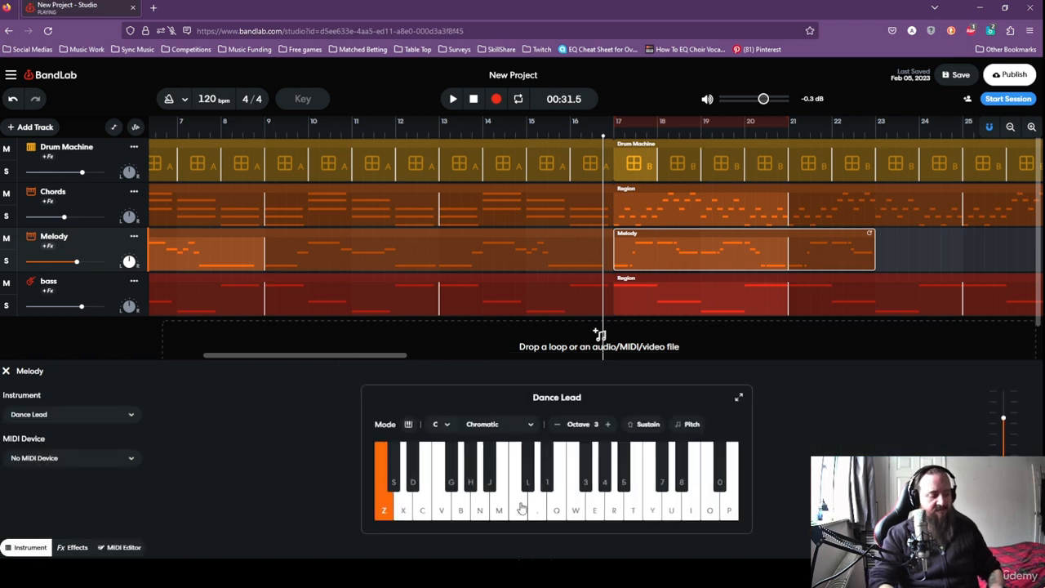
{"action": "key", "text": "z"}
{"action": "left_click", "coordinate": [608, 425]}
Try out short melody phrases with the notes C, D, E, F and G on the Dance Lead keyboard without recording.
{"action": "key", "text": "b"}
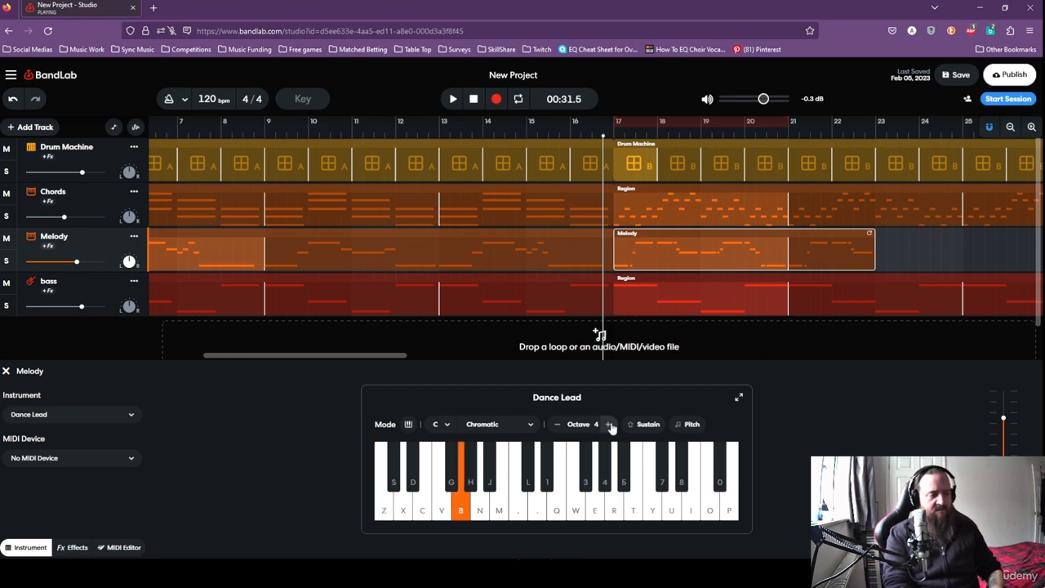
{"action": "key", "text": "b"}
{"action": "key", "text": "v"}
{"action": "key", "text": "c"}
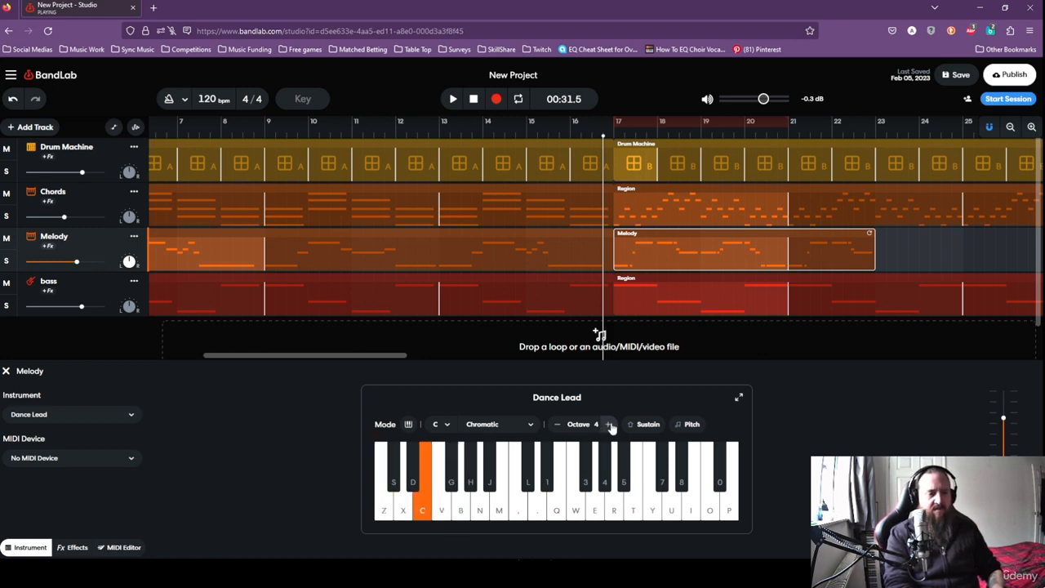
{"action": "key", "text": "c"}
{"action": "key", "text": "c"}
{"action": "key", "text": "b"}
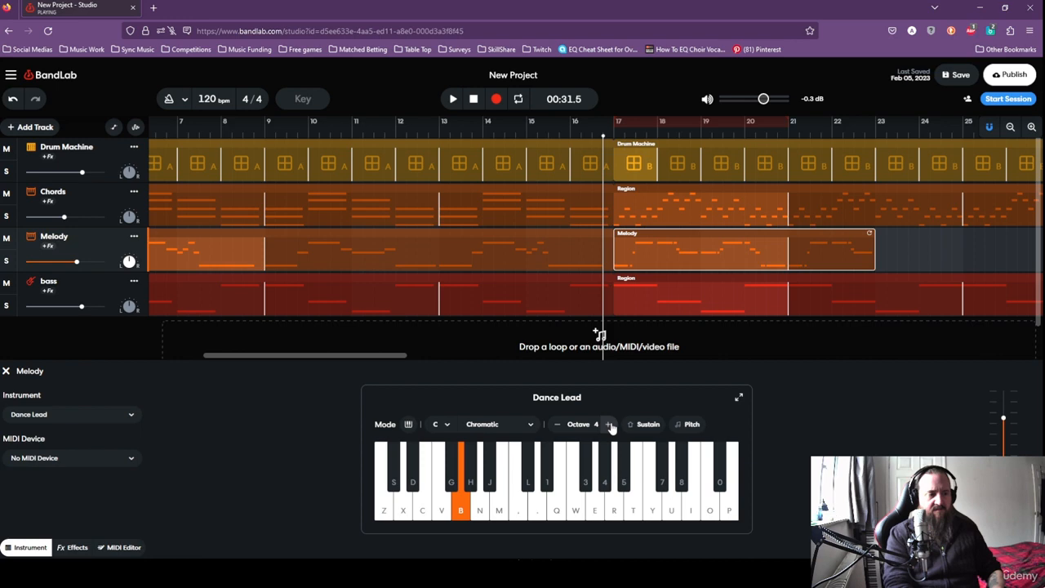
{"action": "key", "text": "b"}
{"action": "key", "text": "c"}
{"action": "key", "text": "x"}
{"action": "key", "text": "z"}
{"action": "key", "text": "b"}
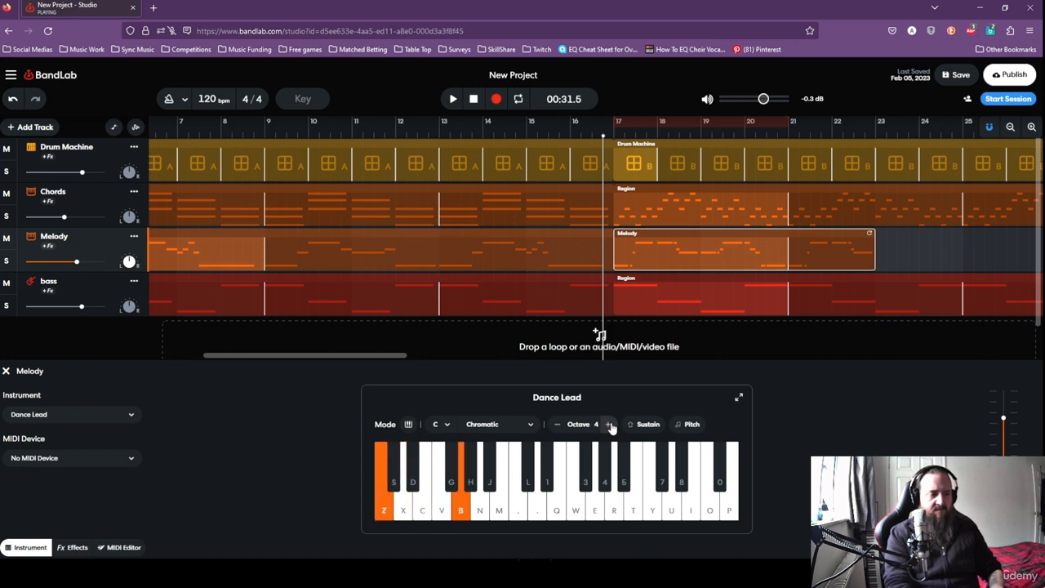
{"action": "key", "text": "z"}
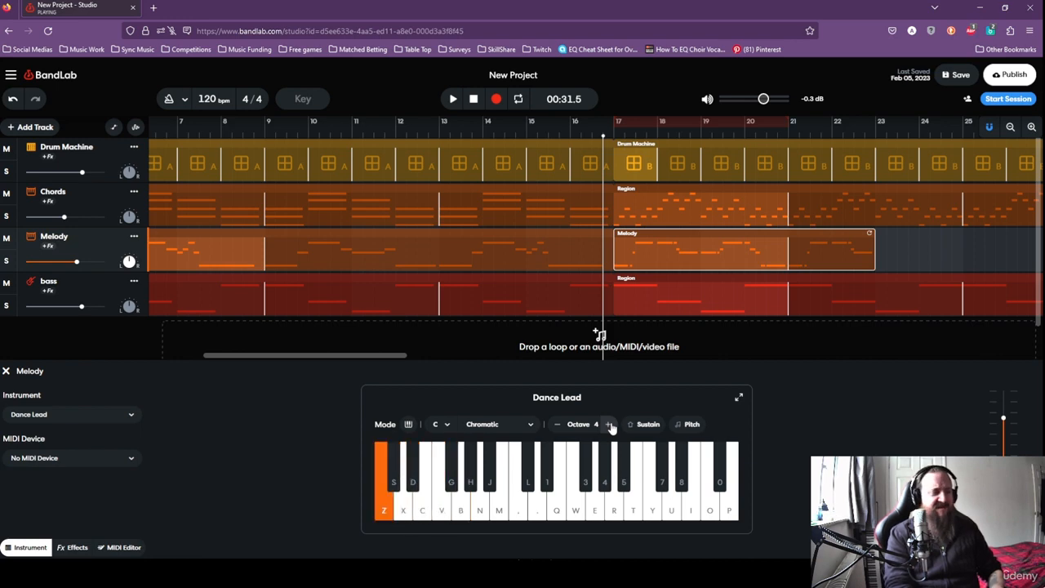
{"action": "key", "text": "z"}
{"action": "key", "text": "b"}
{"action": "key", "text": "b"}
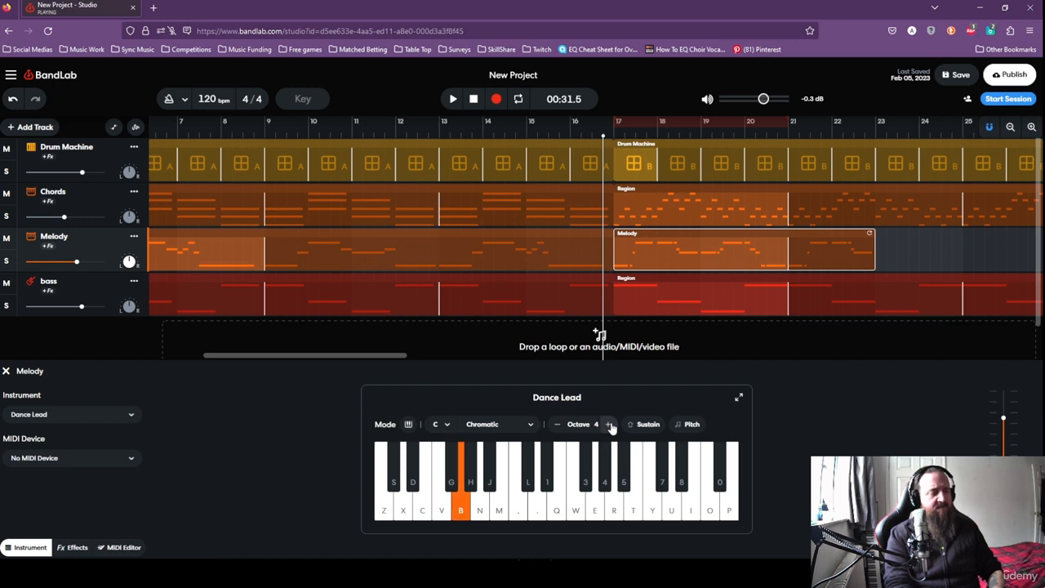
{"action": "key", "text": "c"}
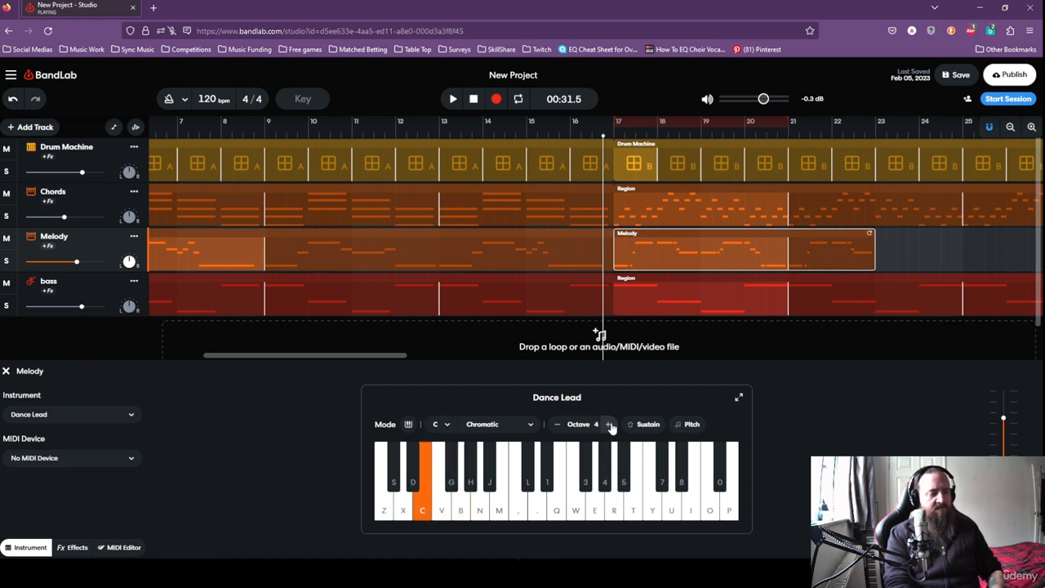
{"action": "key", "text": "v"}
{"action": "key", "text": "b"}
{"action": "key", "text": "v"}
{"action": "key", "text": "c"}
{"action": "key", "text": "v"}
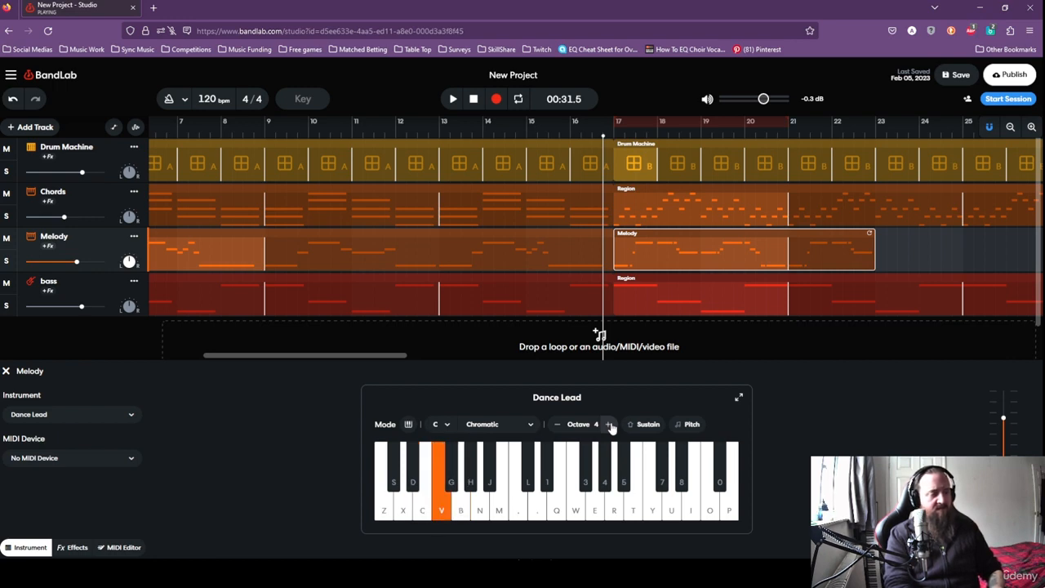
{"action": "key", "text": "c"}
{"action": "key", "text": "v"}
{"action": "key", "text": "v"}
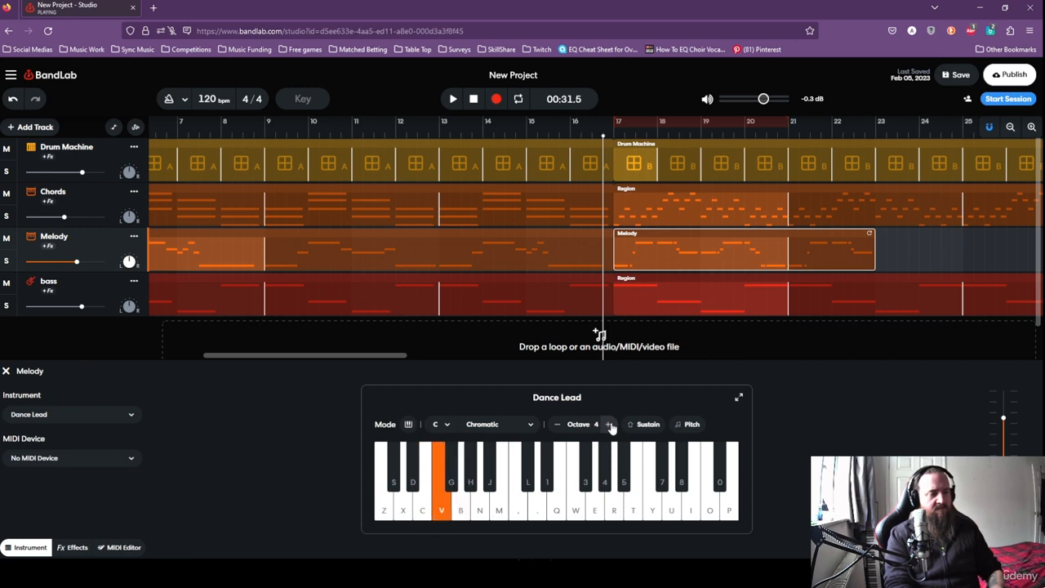
{"action": "key", "text": "c"}
{"action": "key", "text": "v"}
{"action": "key", "text": "x"}
{"action": "key", "text": "z"}
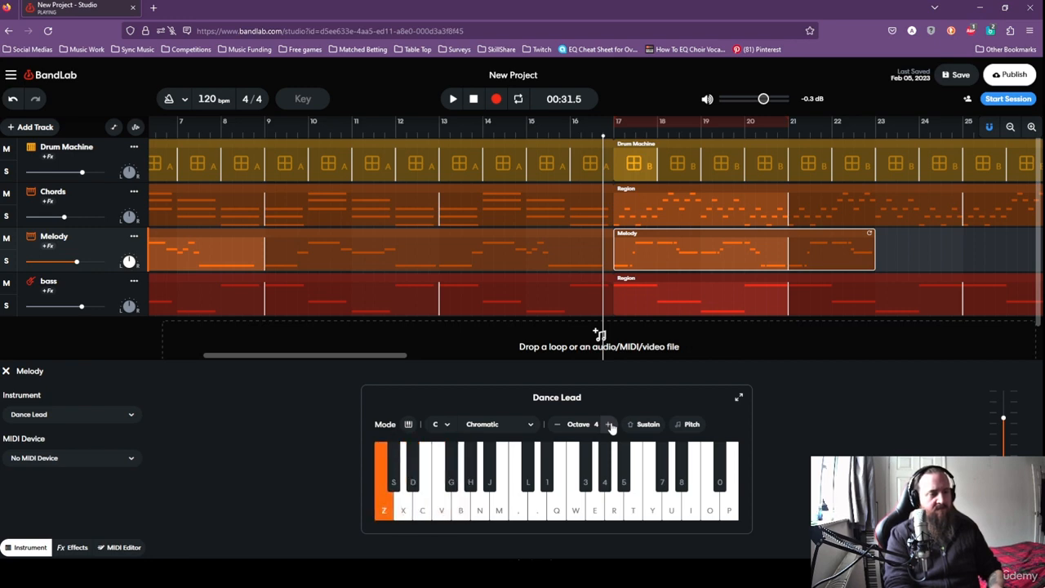
Set the playhead at bar 23 and rehearse ending phrases with C, D, E, F and G on the Dance Lead keyboard.
{"action": "left_click", "coordinate": [876, 136]}
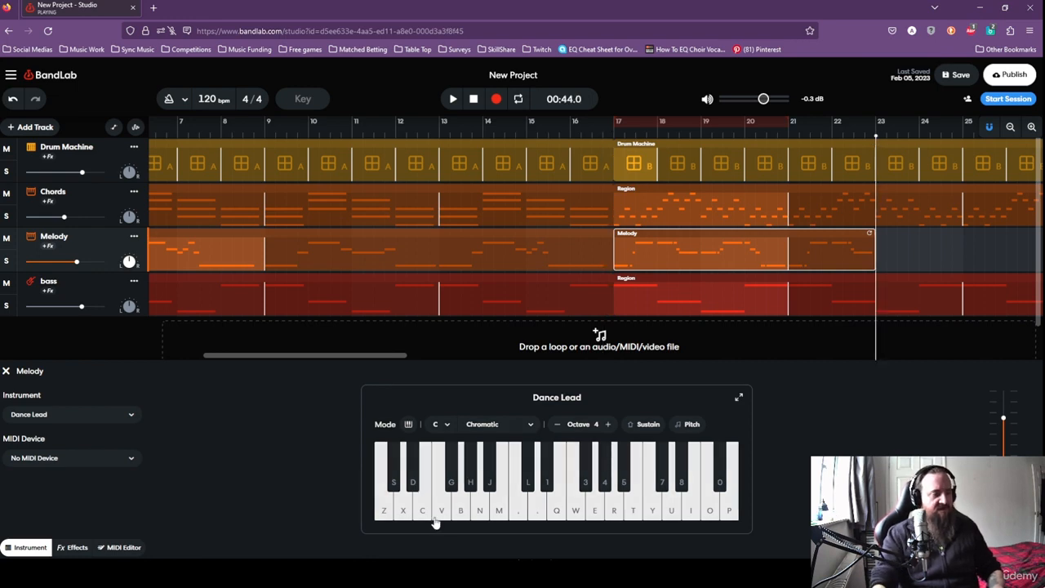
{"action": "key", "text": "z"}
{"action": "key", "text": "z"}
{"action": "key", "text": "c"}
{"action": "key", "text": "b"}
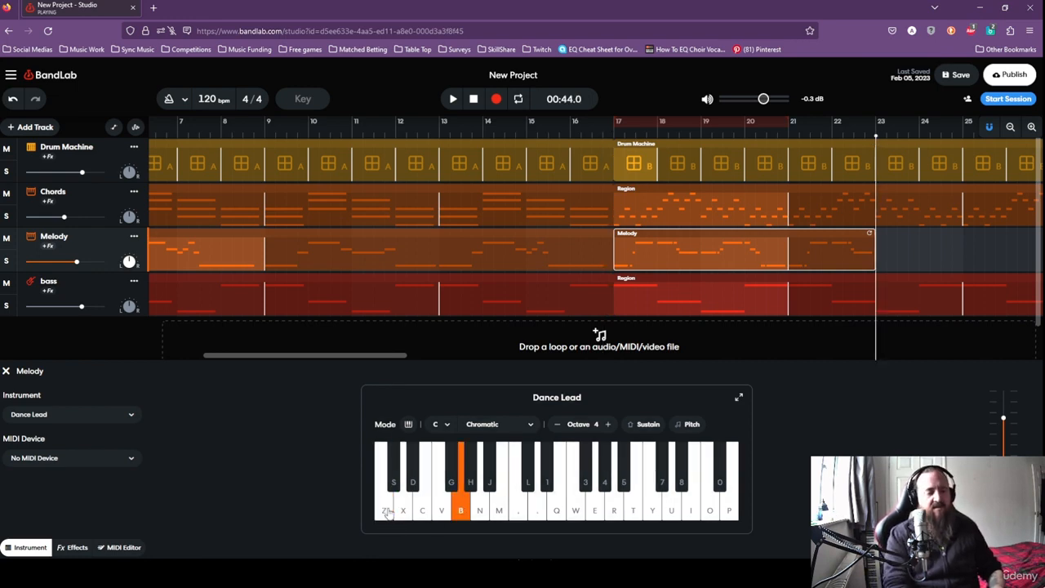
{"action": "key", "text": "b"}
{"action": "key", "text": "c"}
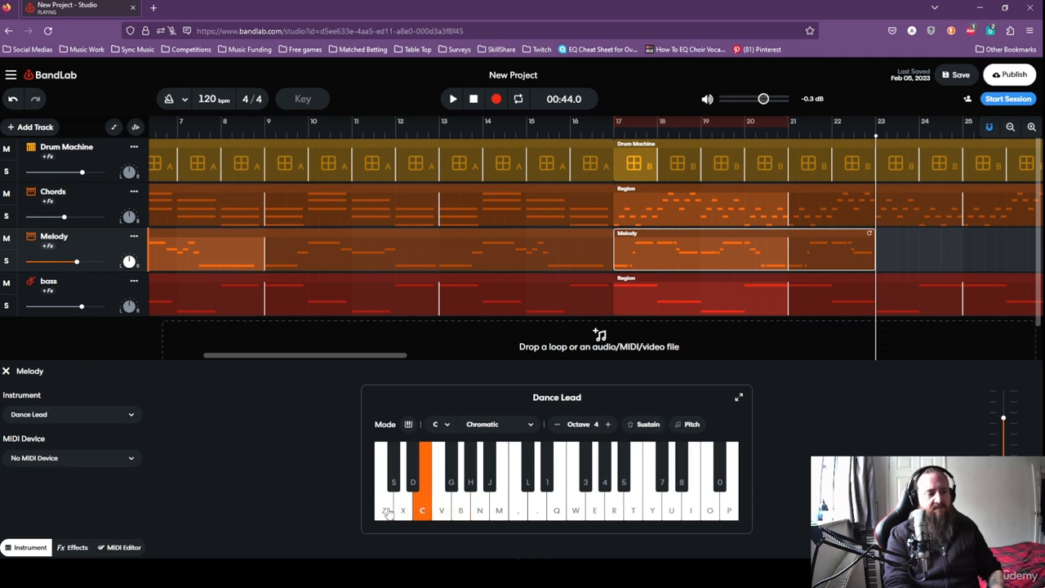
{"action": "key", "text": "c"}
{"action": "key", "text": "b"}
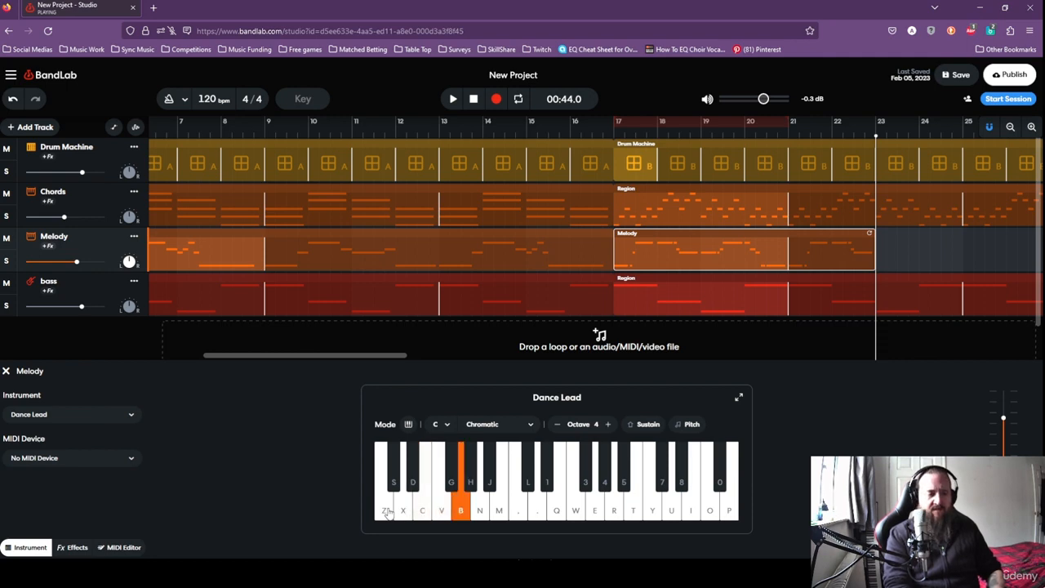
{"action": "key", "text": "b"}
{"action": "key", "text": "v"}
{"action": "key", "text": "c"}
{"action": "key", "text": "x"}
{"action": "key", "text": "z"}
{"action": "key", "text": "c"}
{"action": "key", "text": "c"}
{"action": "key", "text": "c"}
{"action": "key", "text": "b"}
{"action": "key", "text": "b"}
{"action": "key", "text": "z"}
{"action": "key", "text": "c"}
{"action": "key", "text": "v"}
{"action": "key", "text": "b"}
{"action": "key", "text": "b"}
{"action": "key", "text": "c"}
{"action": "key", "text": "x"}
{"action": "key", "text": "x"}
{"action": "key", "text": "z"}
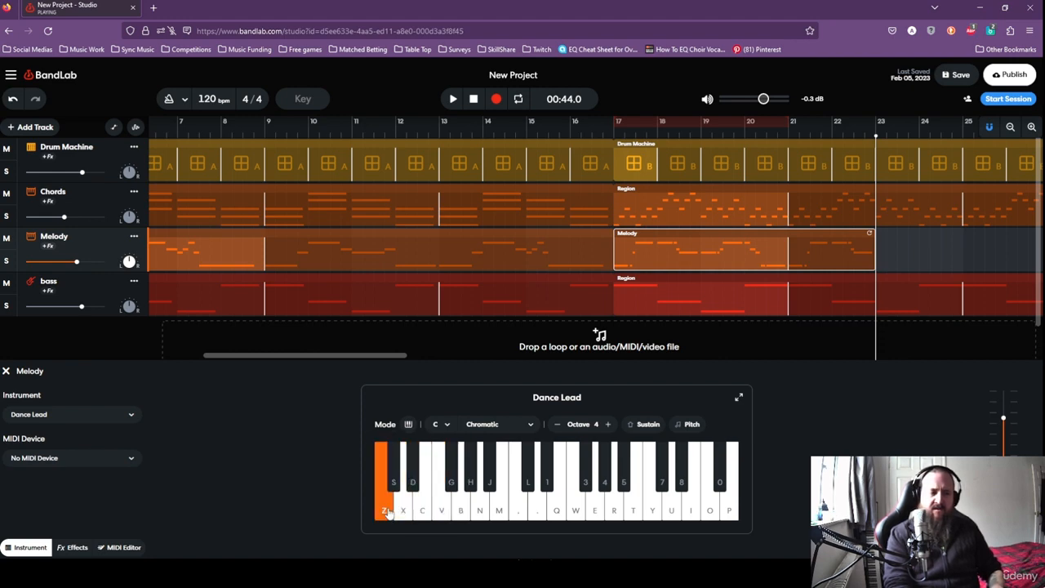
{"action": "key", "text": "c"}
{"action": "key", "text": "v"}
{"action": "key", "text": "b"}
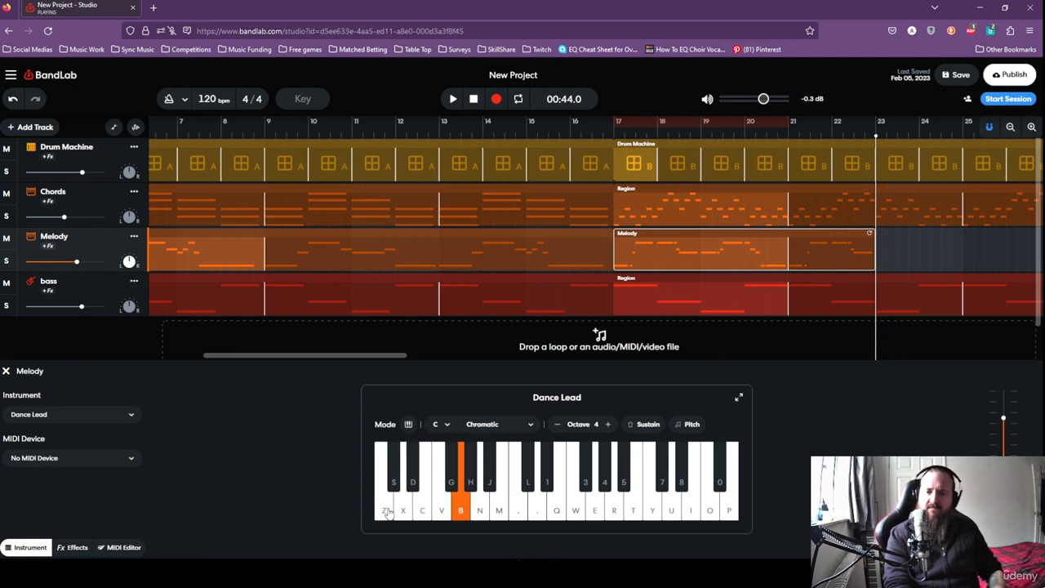
{"action": "key", "text": "b"}
{"action": "key", "text": "v"}
{"action": "key", "text": "c"}
{"action": "key", "text": "x"}
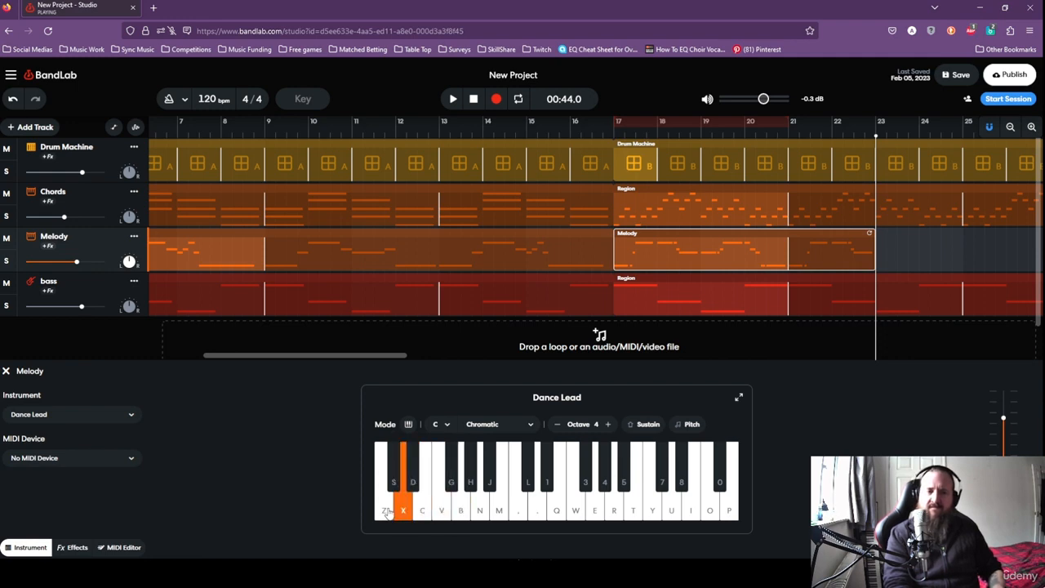
{"action": "key", "text": "z"}
Record a trial ending from bar 23 with the phrase E, E, F, G, G, F, E, D, C, and delete the take.
{"action": "left_click", "coordinate": [496, 98]}
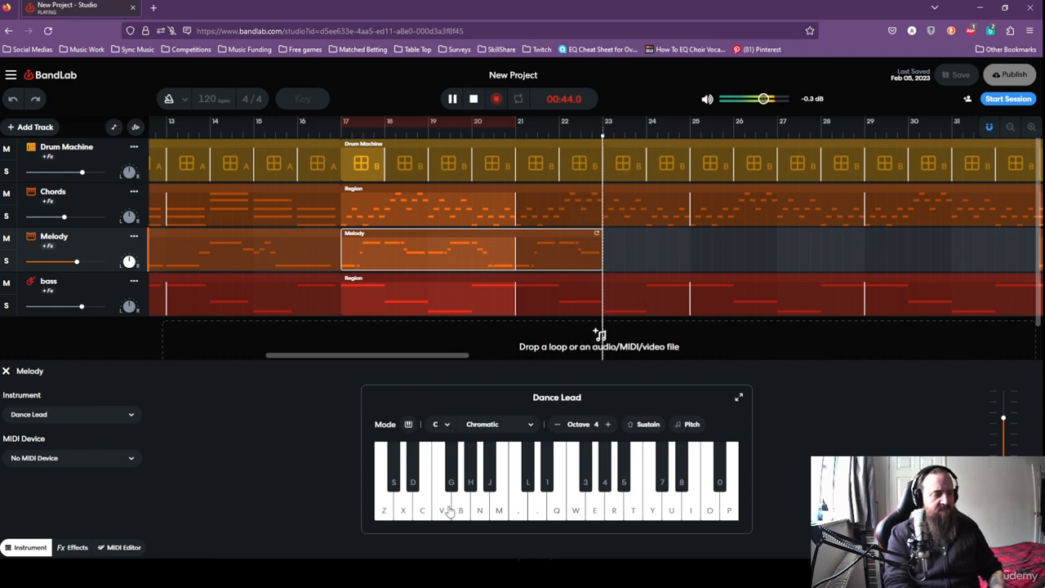
{"action": "key", "text": "c"}
{"action": "key", "text": "c"}
{"action": "key", "text": "v"}
{"action": "key", "text": "b"}
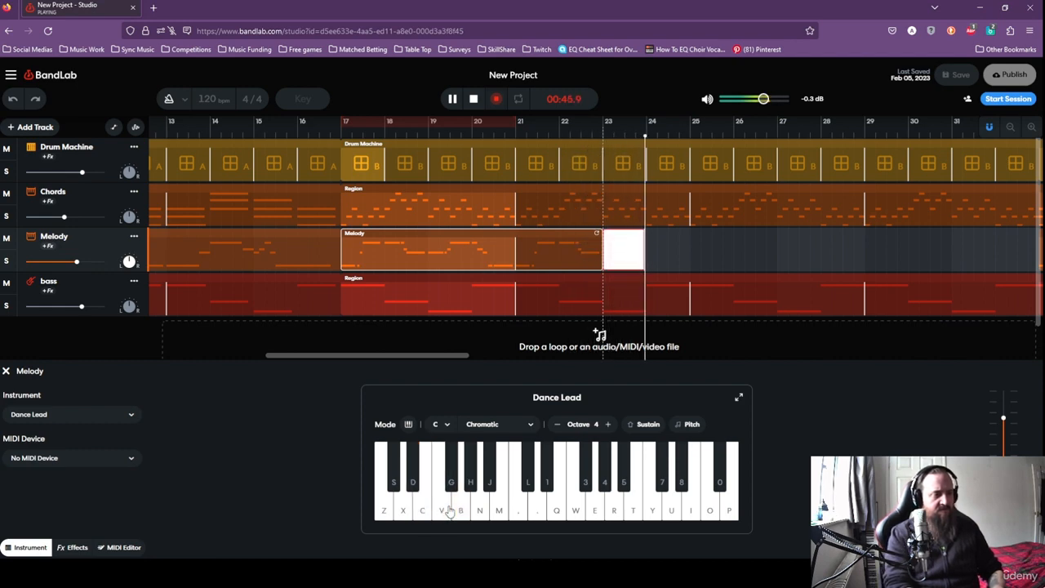
{"action": "key", "text": "b"}
{"action": "key", "text": "v"}
{"action": "key", "text": "c"}
{"action": "key", "text": "x"}
{"action": "key", "text": "z"}
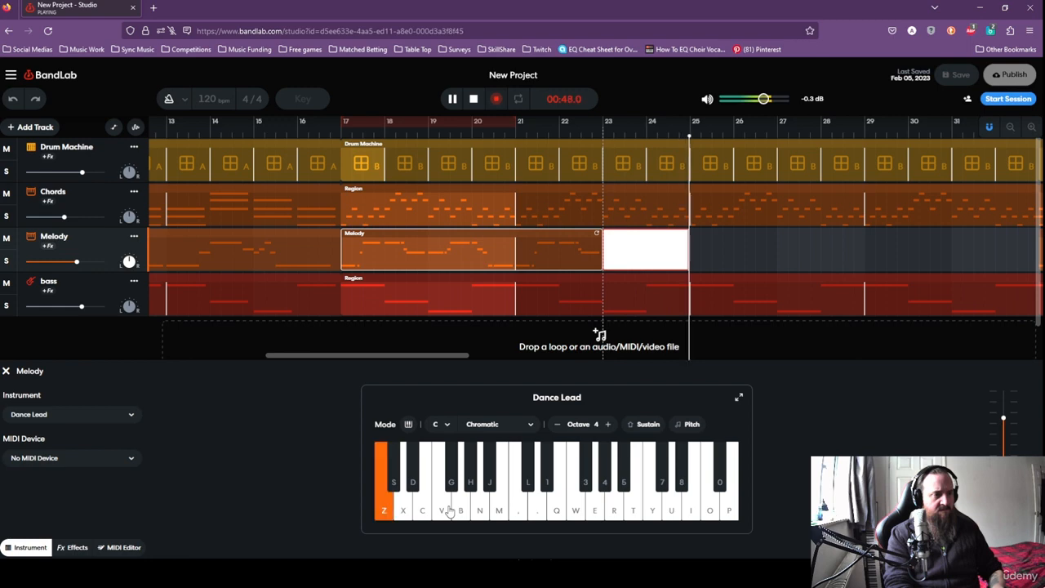
{"action": "key", "text": "space"}
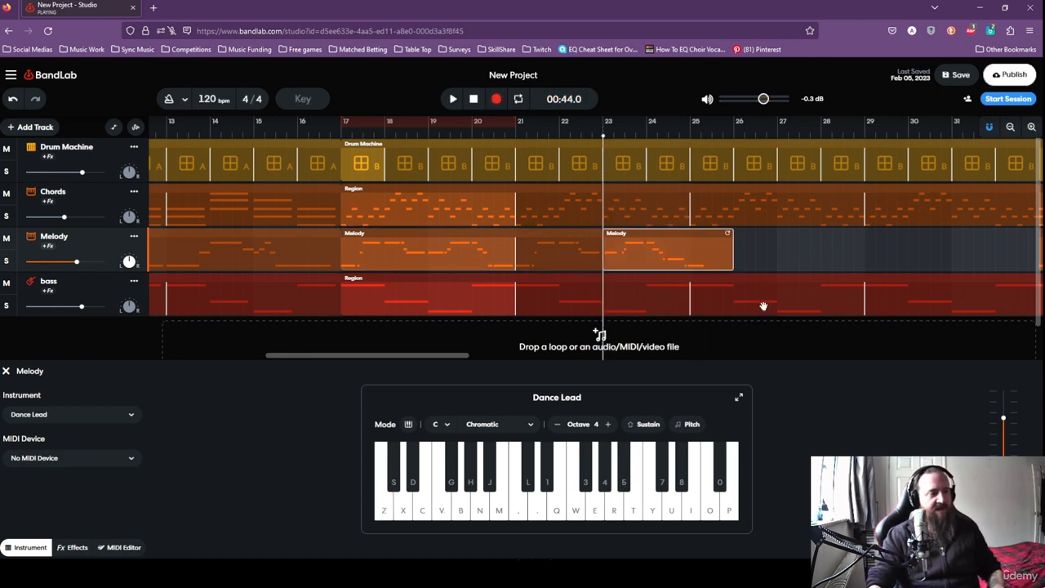
{"action": "key", "text": "Delete"}
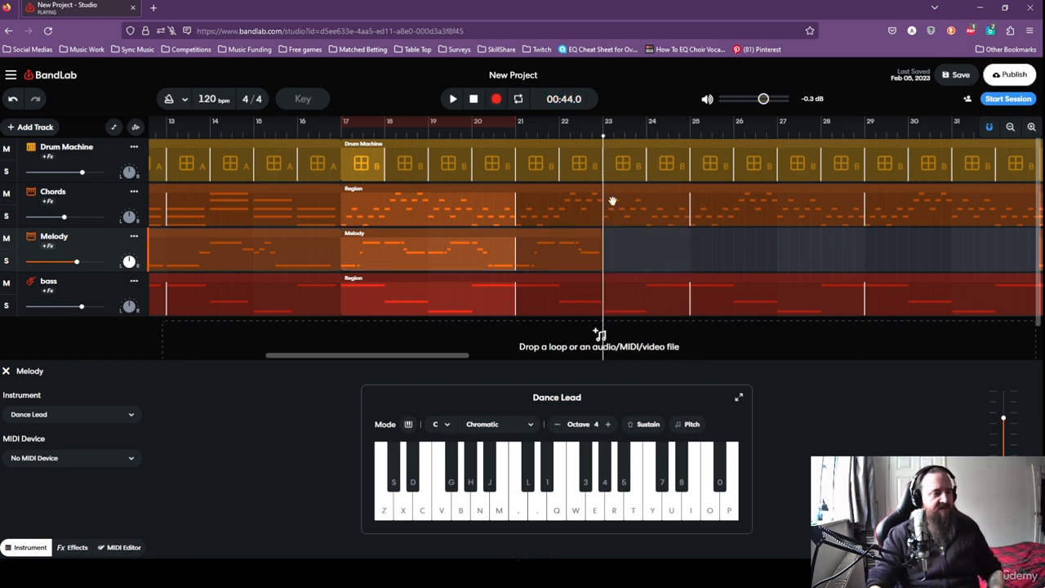
Rehearse a shorter ending phrase, E, G, G, F, E, C, on the Dance Lead keyboard without recording.
{"action": "key", "text": "c"}
{"action": "key", "text": "b"}
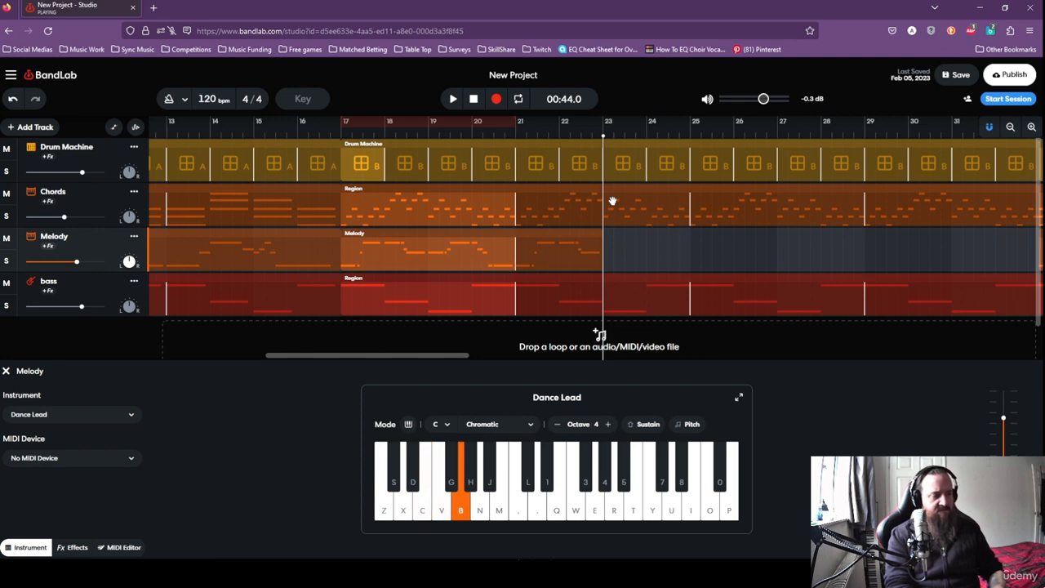
{"action": "key", "text": "b"}
{"action": "key", "text": "v"}
{"action": "key", "text": "c"}
{"action": "key", "text": "z"}
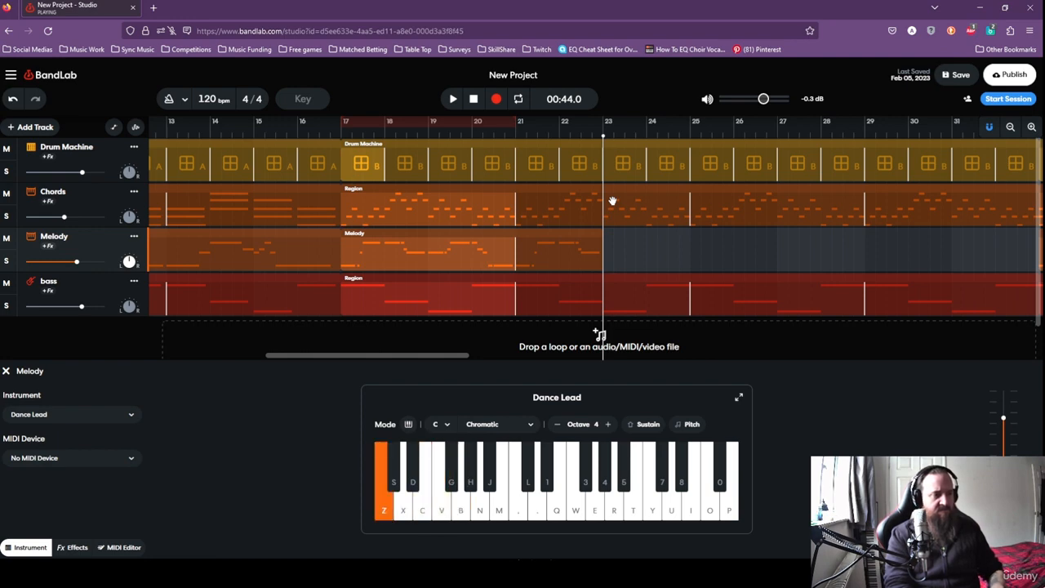
Record the shorter ending E, G, G, F, E, C on the Melody track from bar 23 to bar 25.
{"action": "left_click", "coordinate": [495, 99]}
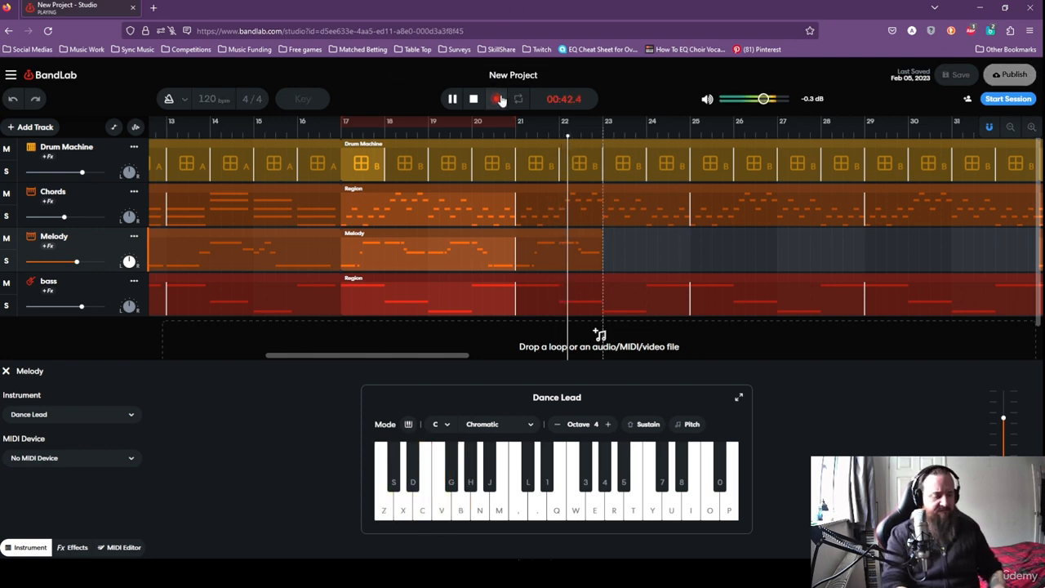
{"action": "key", "text": "c"}
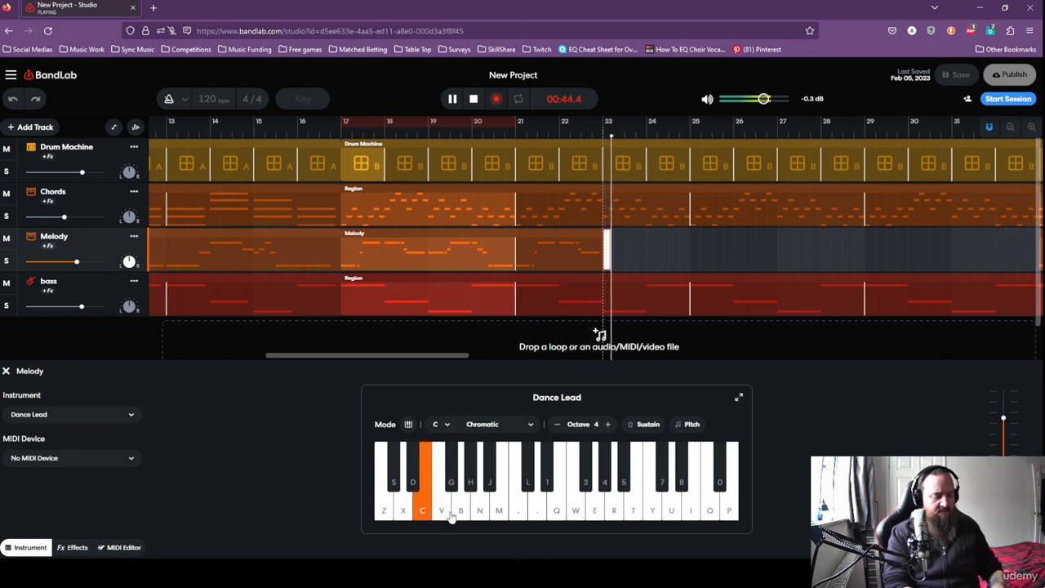
{"action": "key", "text": "b"}
{"action": "key", "text": "b"}
{"action": "key", "text": "v"}
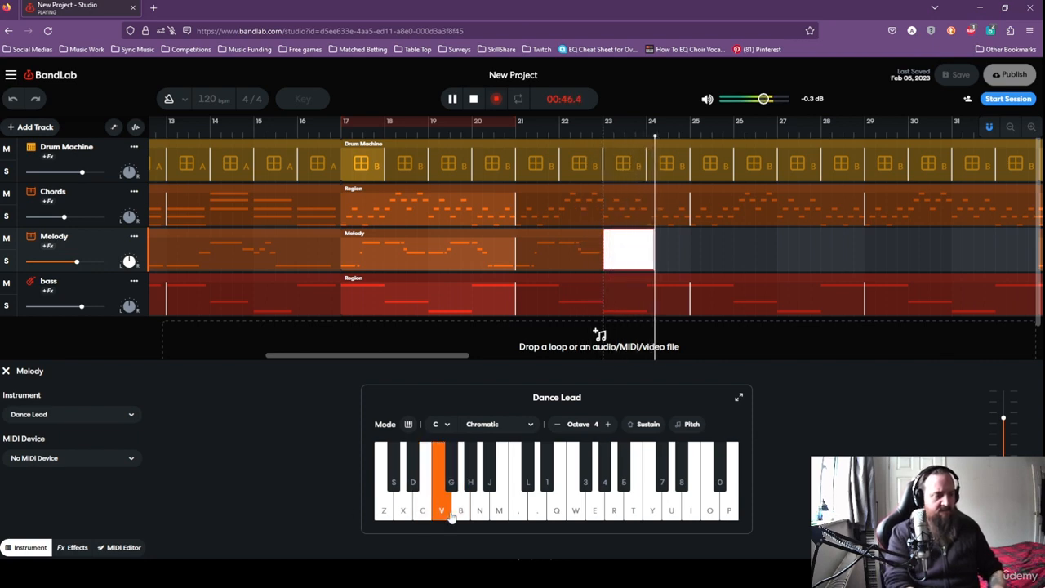
{"action": "key", "text": "c"}
{"action": "key", "text": "z"}
{"action": "key", "text": "space"}
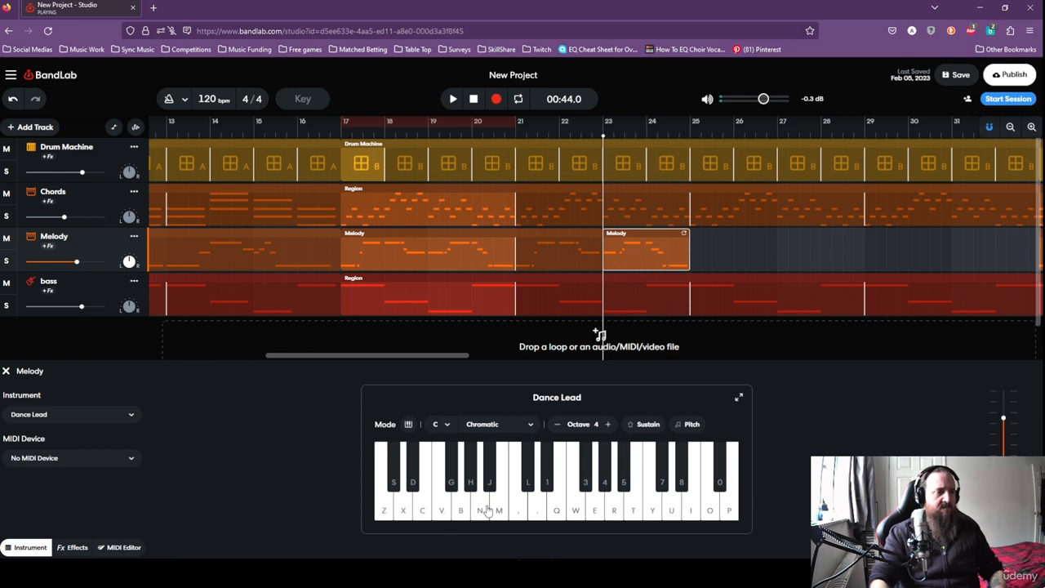
Play back the melody from bar 19 through the new ending and delete the Melody region recorded at bar 23.
{"action": "left_click", "coordinate": [444, 135]}
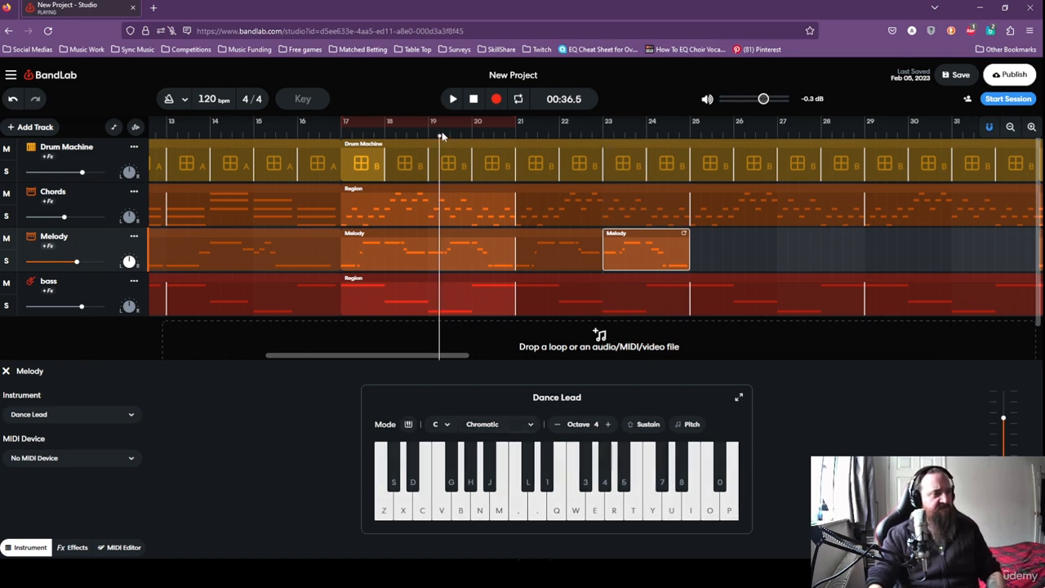
{"action": "key", "text": "space"}
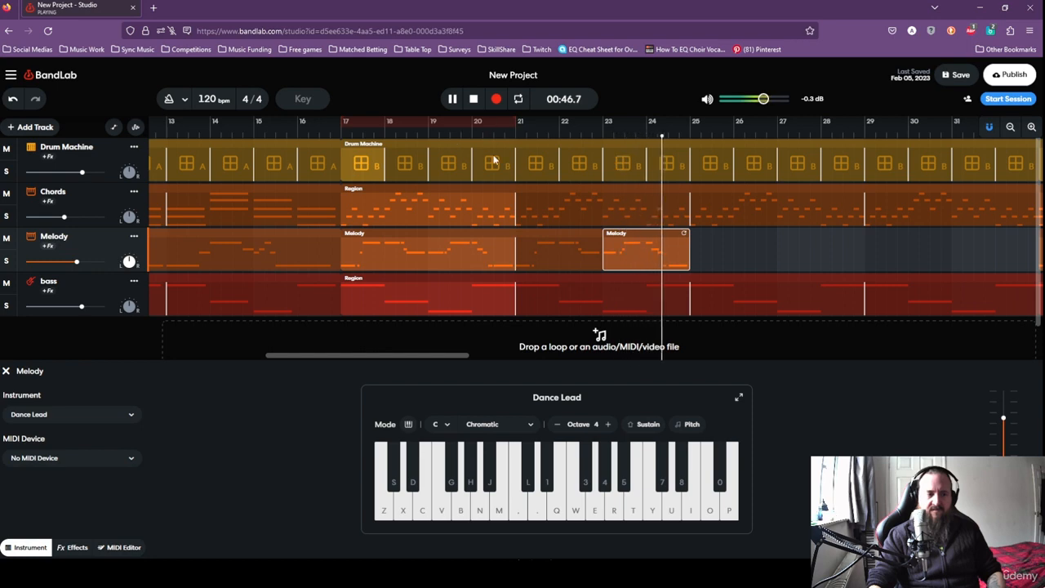
{"action": "key", "text": "space"}
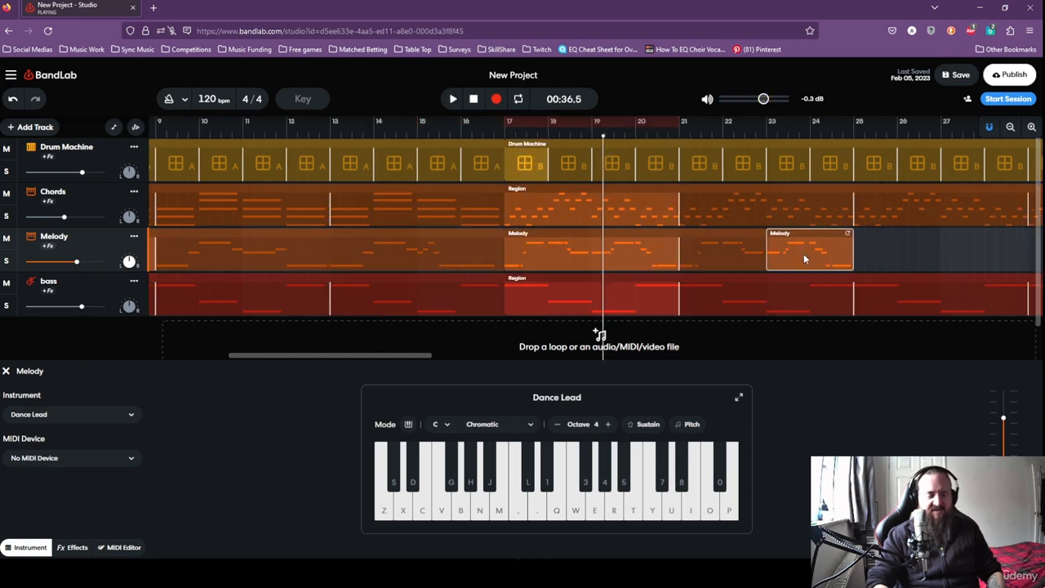
{"action": "key", "text": "Delete"}
Place the playhead just before bar 23 and try out further ending phrases with C, D, E, F and G without recording.
{"action": "left_click", "coordinate": [762, 132]}
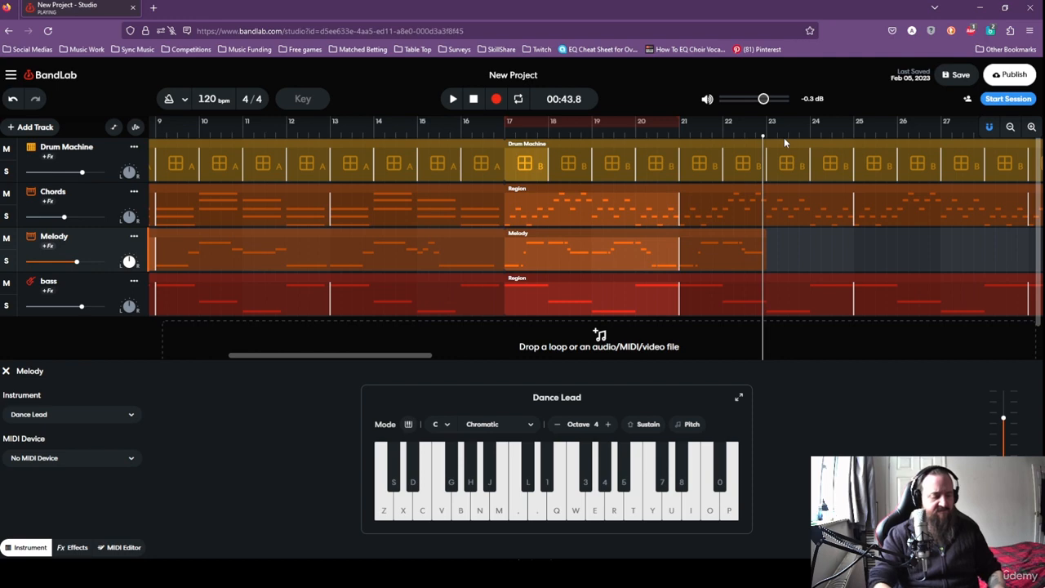
{"action": "key", "text": "c"}
{"action": "key", "text": "c"}
{"action": "key", "text": "v"}
{"action": "key", "text": "b"}
{"action": "key", "text": "b"}
{"action": "key", "text": "b"}
{"action": "key", "text": "c"}
{"action": "key", "text": "z"}
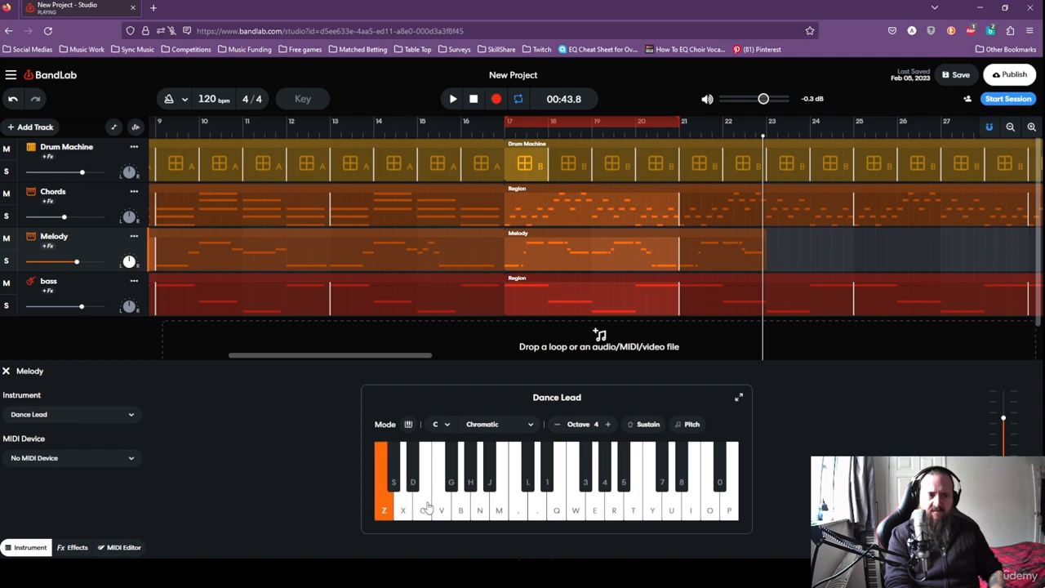
{"action": "key", "text": "b"}
{"action": "key", "text": "c"}
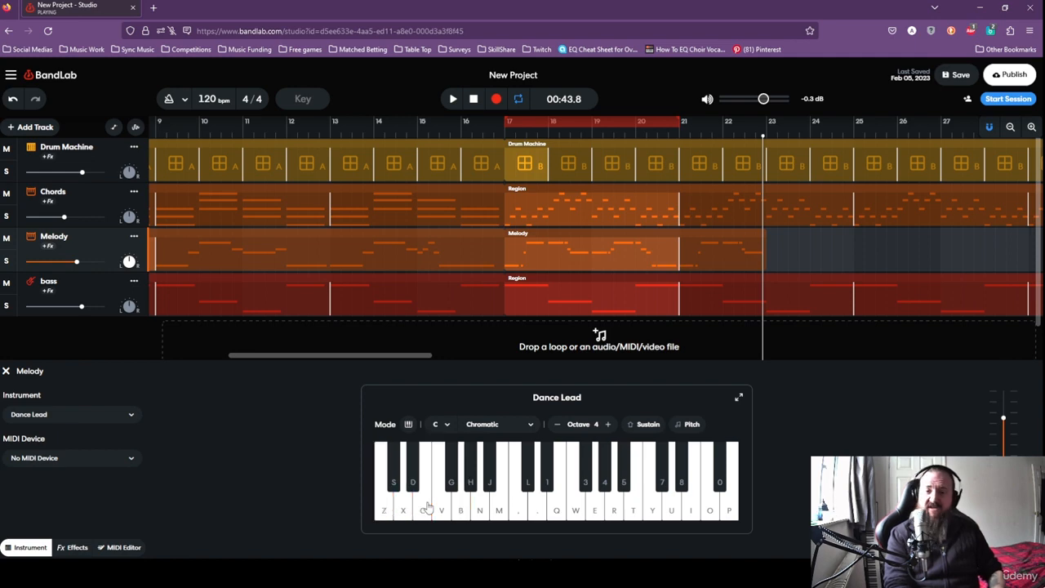
{"action": "key", "text": "c"}
{"action": "key", "text": "c"}
{"action": "key", "text": "b"}
{"action": "key", "text": "b"}
{"action": "key", "text": "b"}
{"action": "key", "text": "c"}
{"action": "key", "text": "z"}
{"action": "key", "text": "c"}
{"action": "key", "text": "c"}
{"action": "key", "text": "b"}
{"action": "key", "text": "x"}
{"action": "key", "text": "c"}
{"action": "key", "text": "z"}
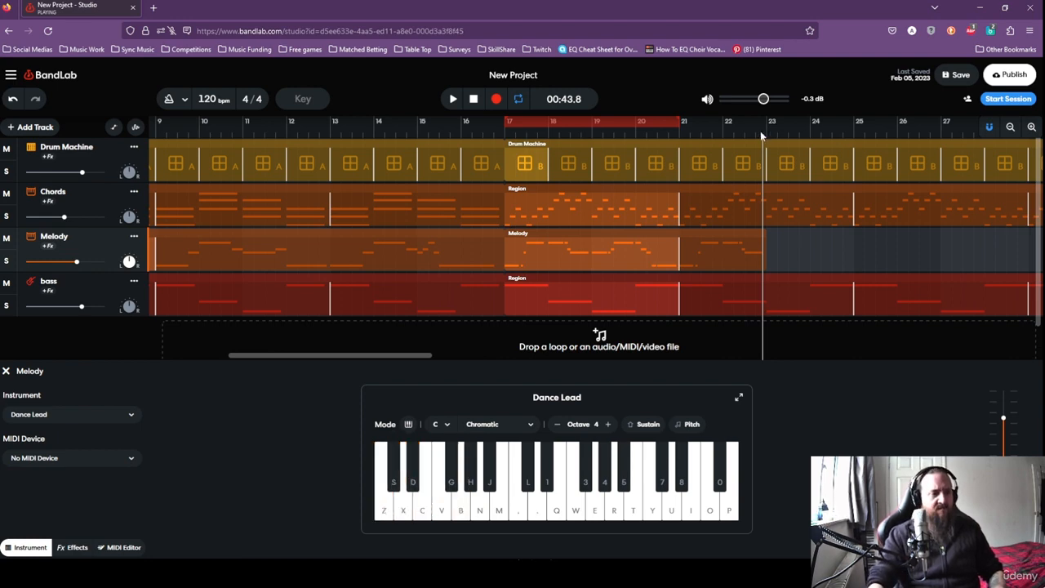
Record the ending E, E, F, G, D, E, D, C, C on the Melody track from bar 23 to bar 25.
{"action": "left_click", "coordinate": [496, 99]}
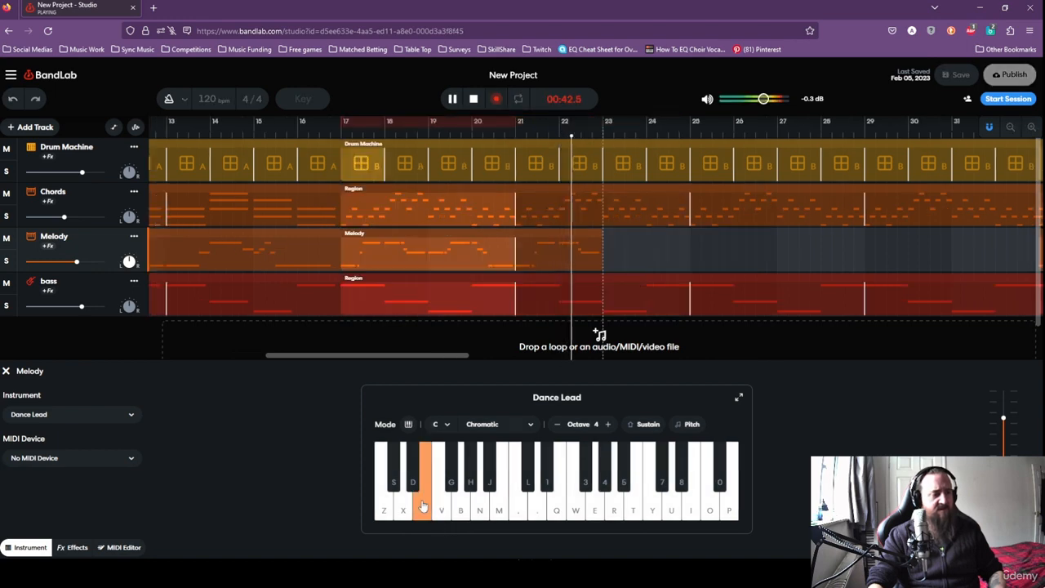
{"action": "key", "text": "c"}
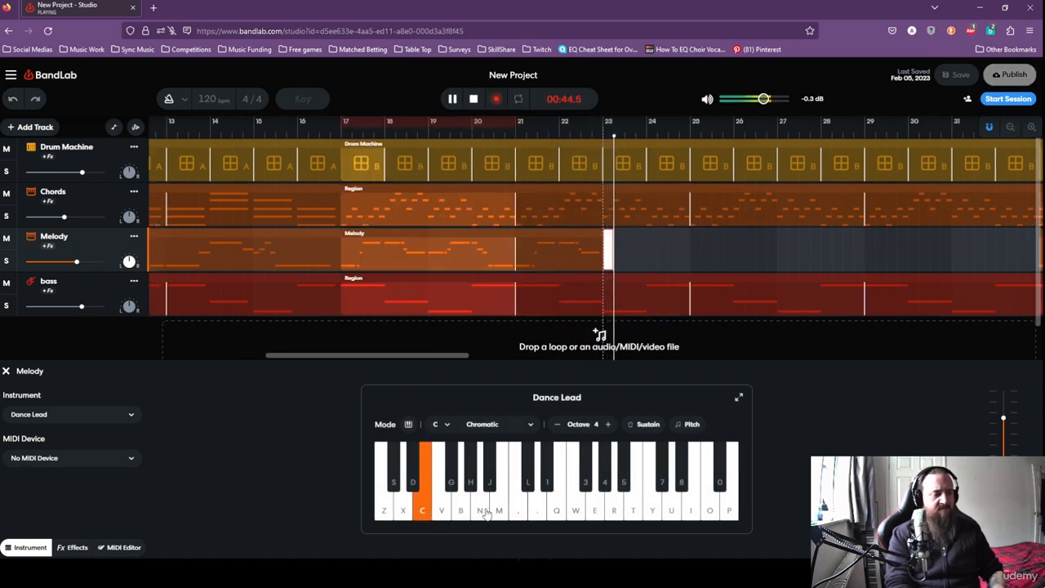
{"action": "key", "text": "v"}
{"action": "key", "text": "b"}
{"action": "key", "text": "x"}
{"action": "key", "text": "c"}
{"action": "key", "text": "x"}
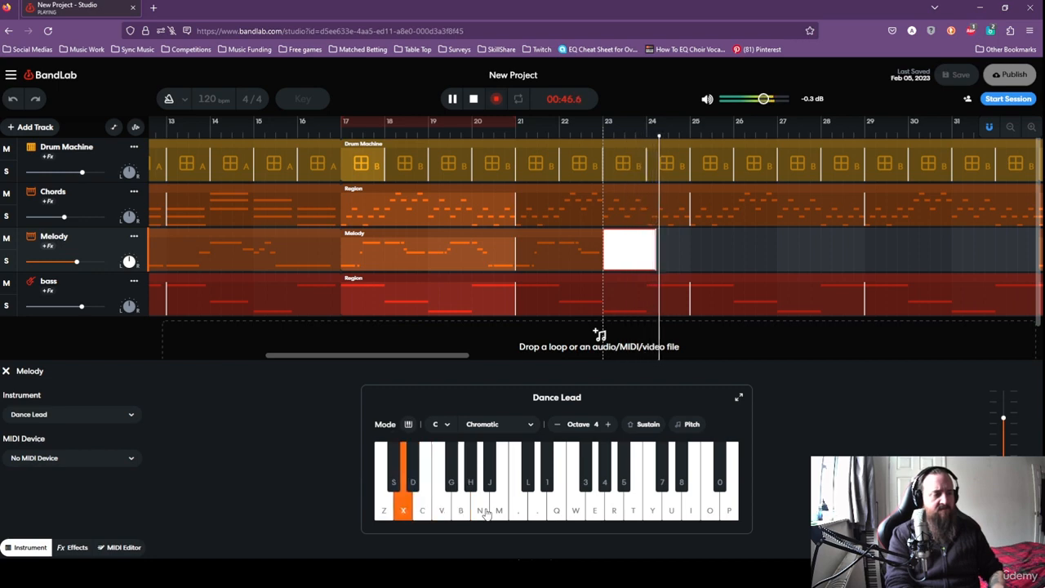
{"action": "key", "text": "z"}
{"action": "key", "text": "x"}
{"action": "key", "text": "z"}
{"action": "key", "text": "space"}
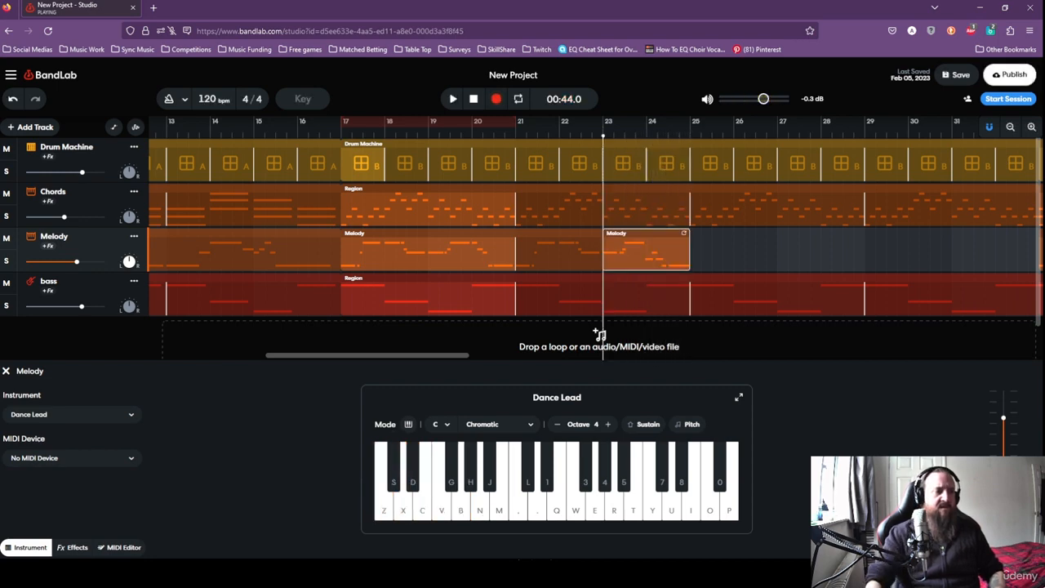
Open the new ending region in the MIDI Editor and align its D and C notes in bar 24 with the grid.
{"action": "double_click", "coordinate": [651, 259]}
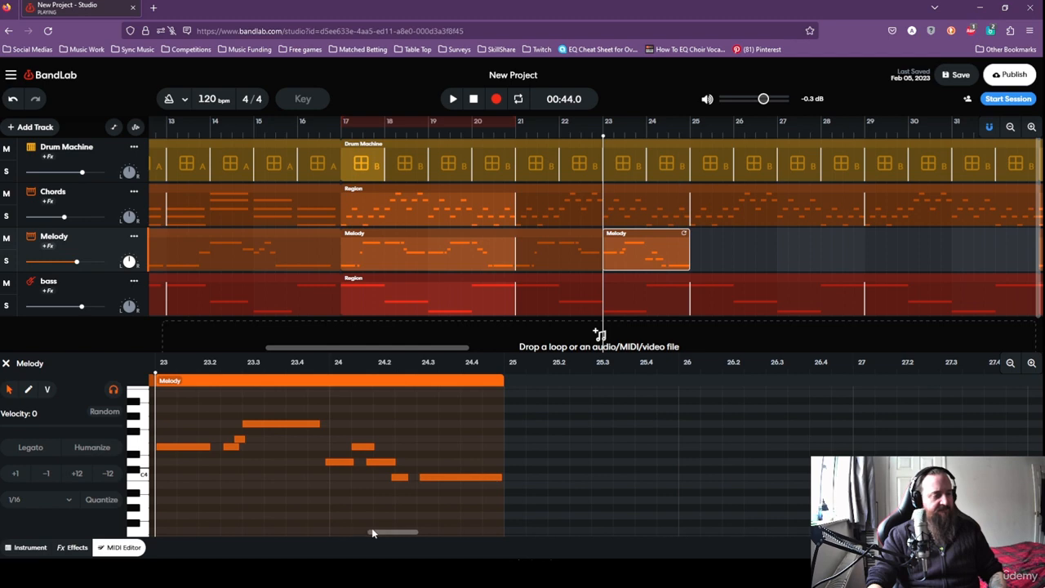
{"action": "left_click", "coordinate": [344, 463]}
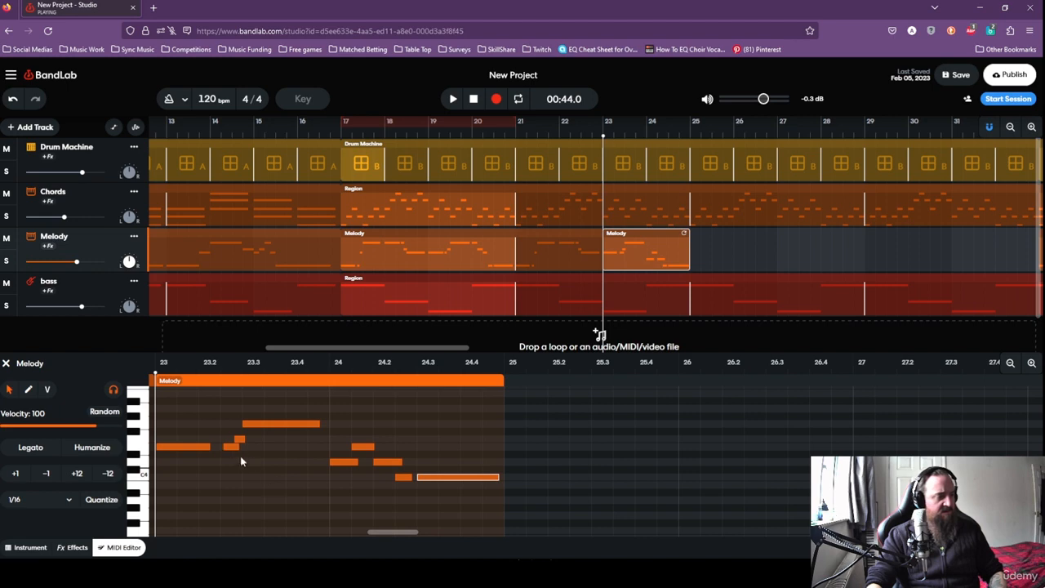
Tidy the short E and F notes in bar 23 so that E ends before F starts and F ends before G starts.
{"action": "left_click_drag", "start_coordinate": [386, 535], "coordinate": [376, 533]}
{"action": "left_click", "coordinate": [397, 448]}
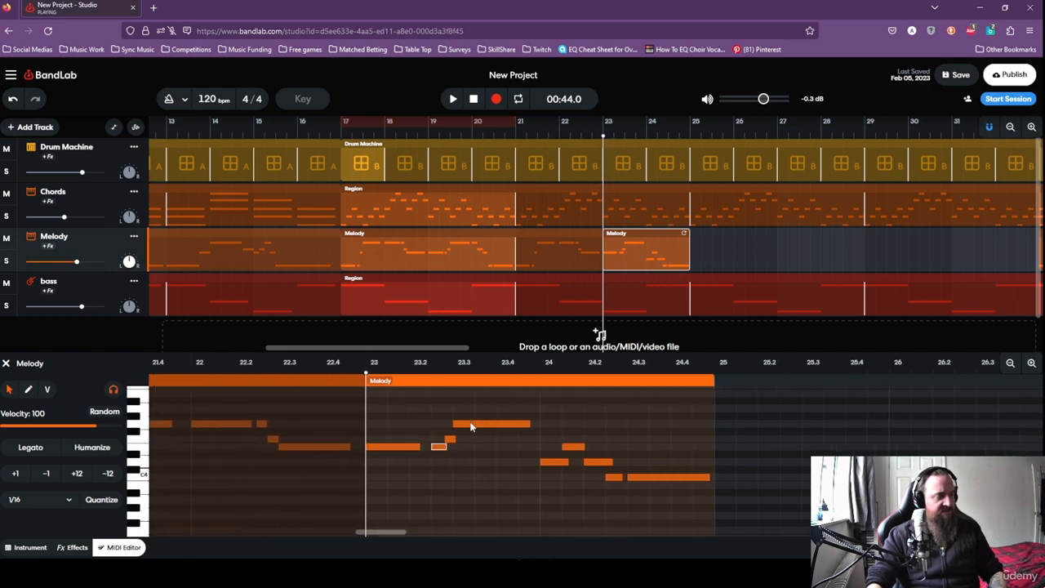
{"action": "left_click", "coordinate": [442, 380]}
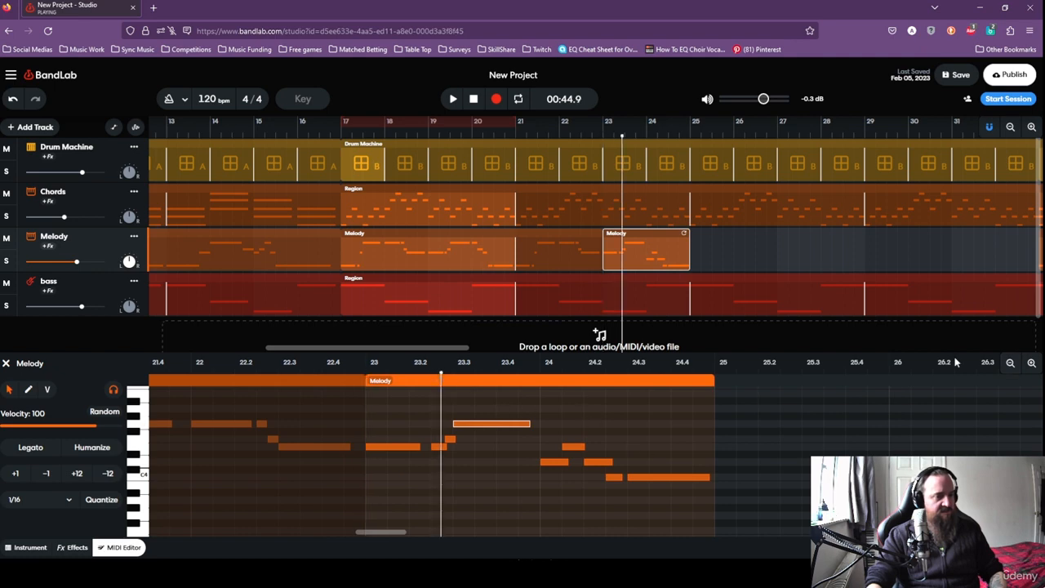
{"action": "left_click", "coordinate": [1028, 365]}
{"action": "left_click_drag", "start_coordinate": [519, 440], "coordinate": [458, 448]}
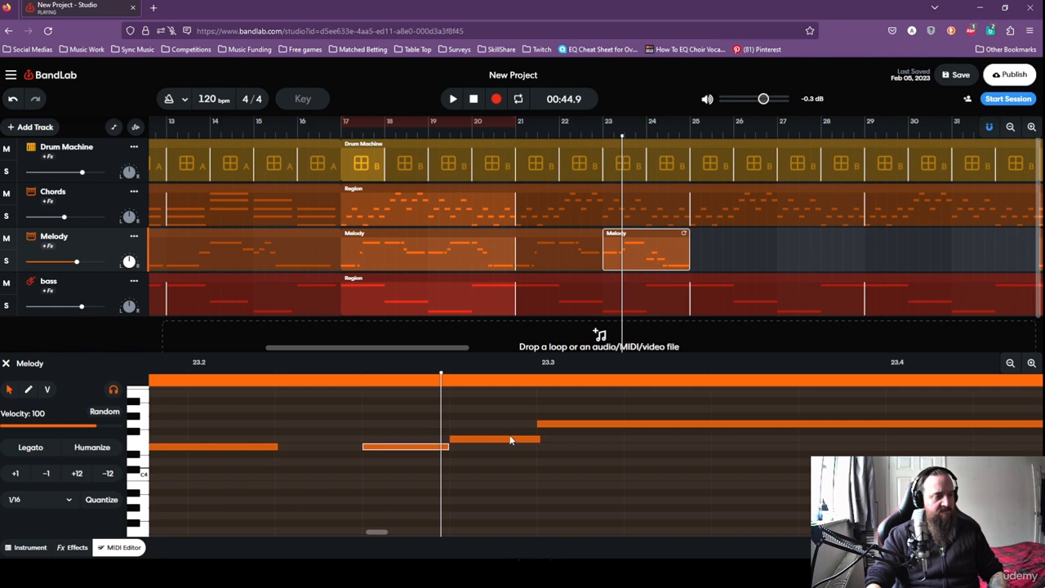
{"action": "left_click_drag", "start_coordinate": [539, 438], "coordinate": [536, 438]}
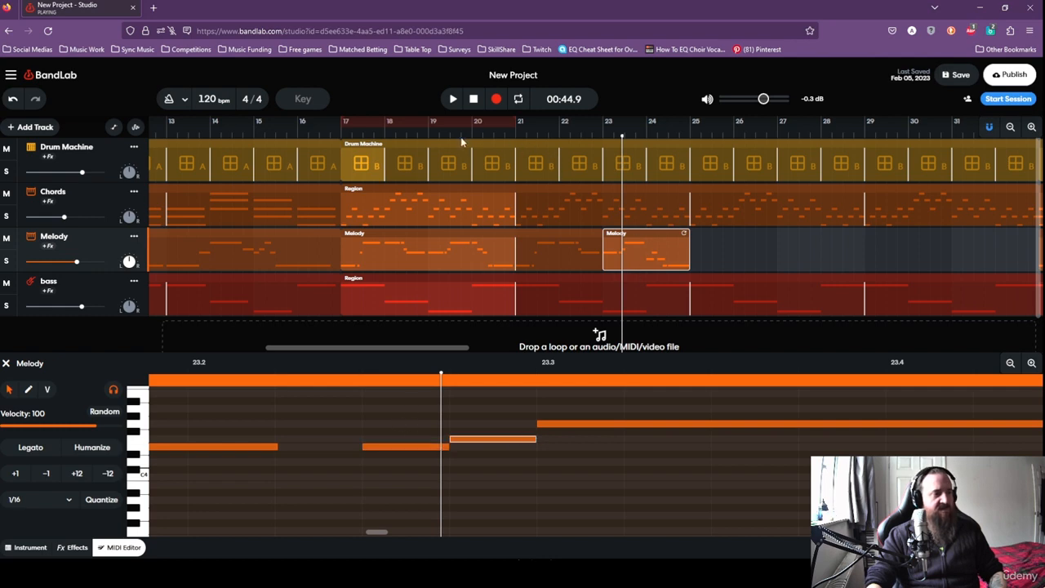
Play the section from bar 17 to bar 25 to check the new ending, and return the Melody track to its instrument view.
{"action": "left_click", "coordinate": [345, 130]}
{"action": "key", "text": "space"}
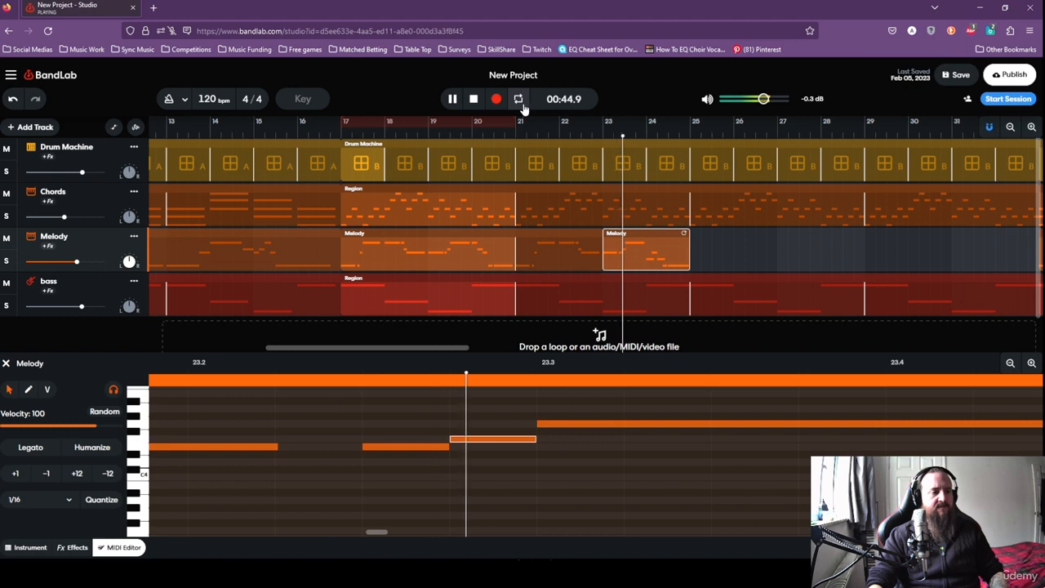
{"action": "left_click", "coordinate": [30, 547]}
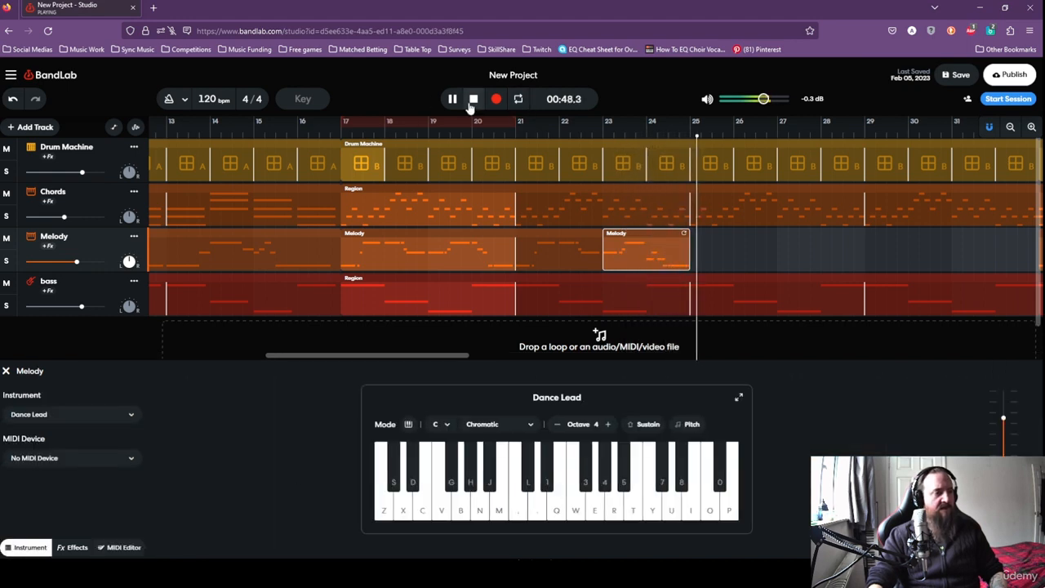
{"action": "left_click", "coordinate": [474, 99]}
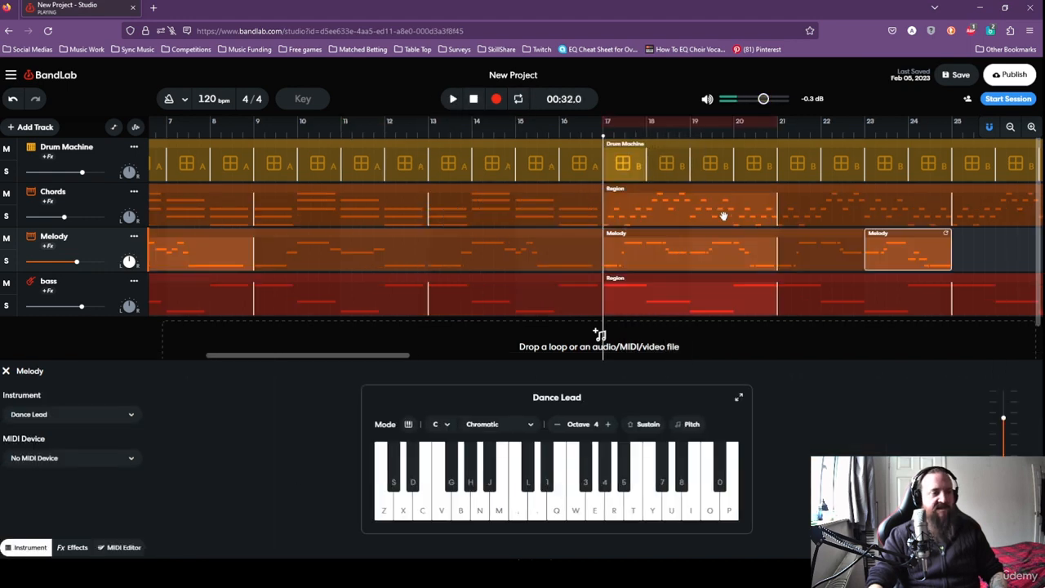
Merge the two Melody regions between bars 17 and 25 and loop the merged region up to bar 33.
{"action": "left_click", "coordinate": [689, 260], "text": "shift"}
{"action": "right_click", "coordinate": [688, 263]}
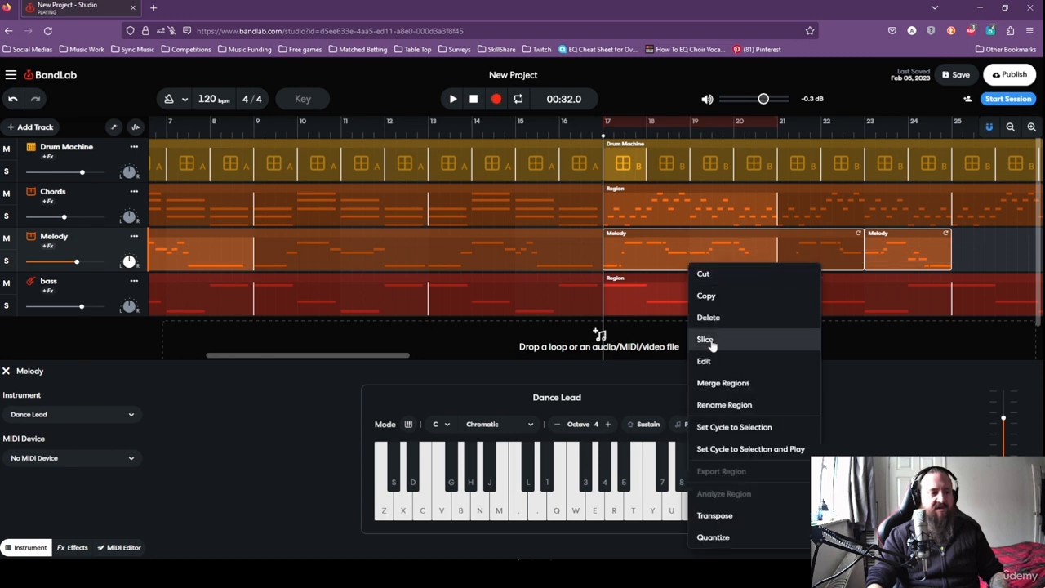
{"action": "left_click", "coordinate": [709, 381]}
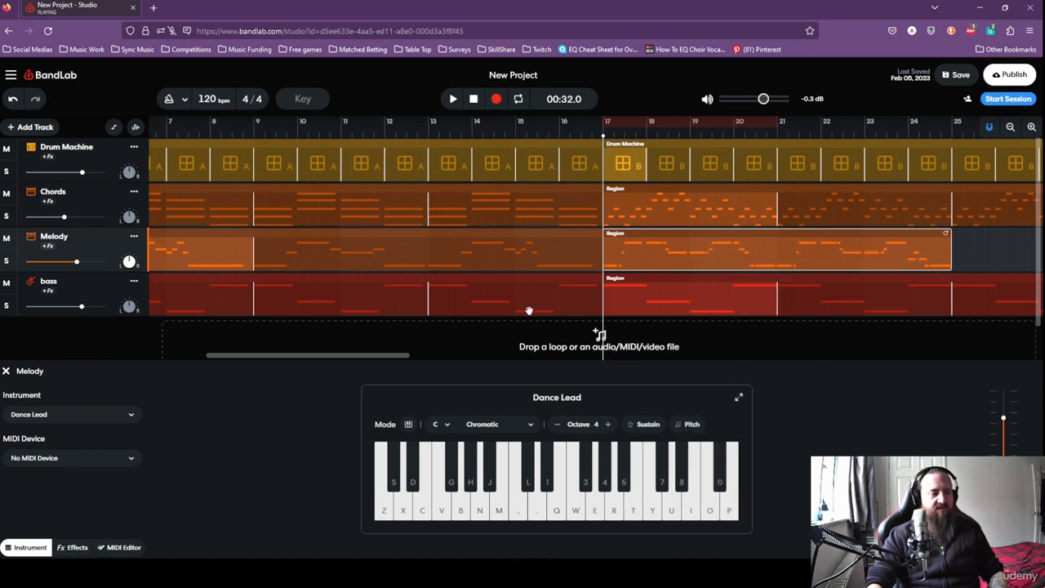
{"action": "left_click_drag", "start_coordinate": [336, 356], "coordinate": [431, 357]}
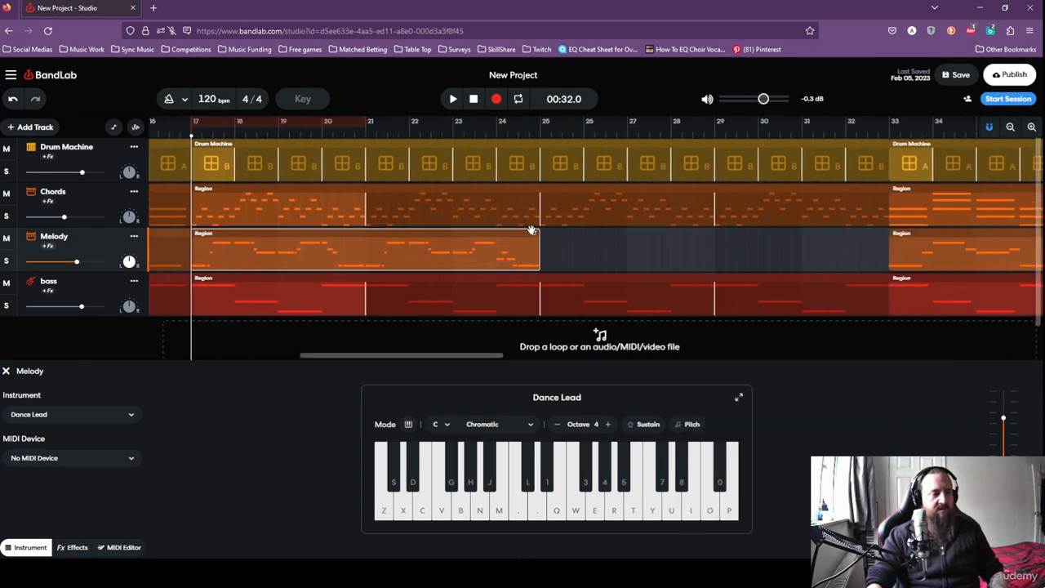
{"action": "left_click_drag", "start_coordinate": [537, 234], "coordinate": [886, 243]}
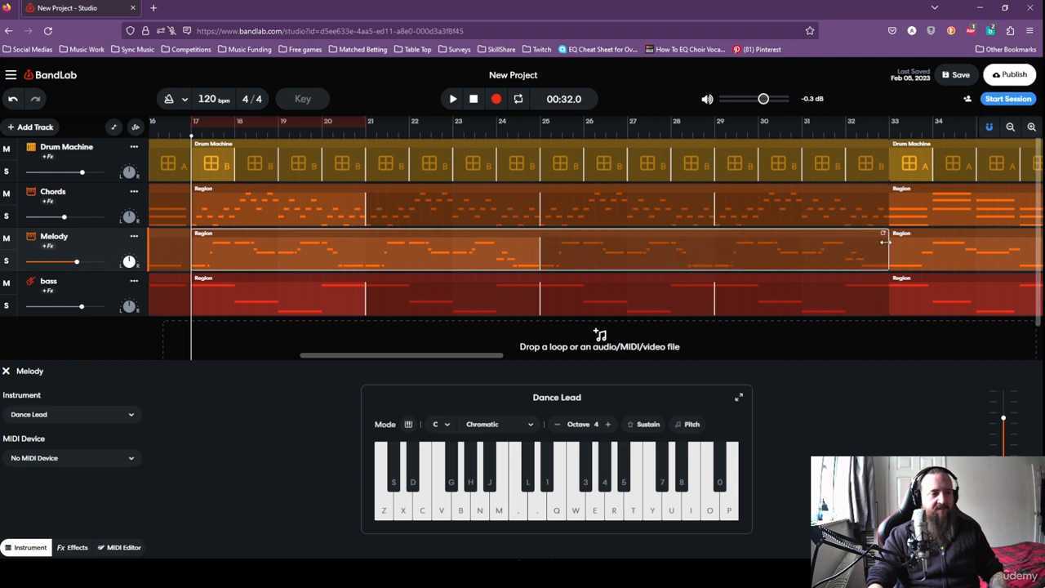
Copy the looped Melody region at bar 17 and paste it on the Melody track at bar 49.
{"action": "right_click", "coordinate": [776, 243]}
{"action": "left_click", "coordinate": [781, 280]}
{"action": "left_click_drag", "start_coordinate": [448, 358], "coordinate": [678, 357]}
{"action": "left_click_drag", "start_coordinate": [631, 135], "coordinate": [637, 135]}
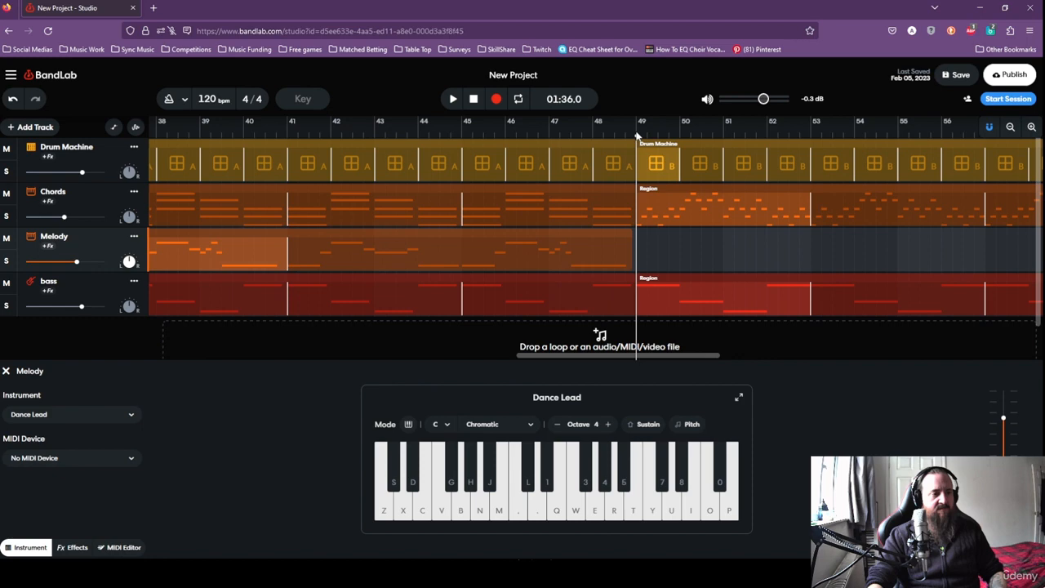
{"action": "right_click", "coordinate": [655, 241]}
{"action": "left_click", "coordinate": [690, 250]}
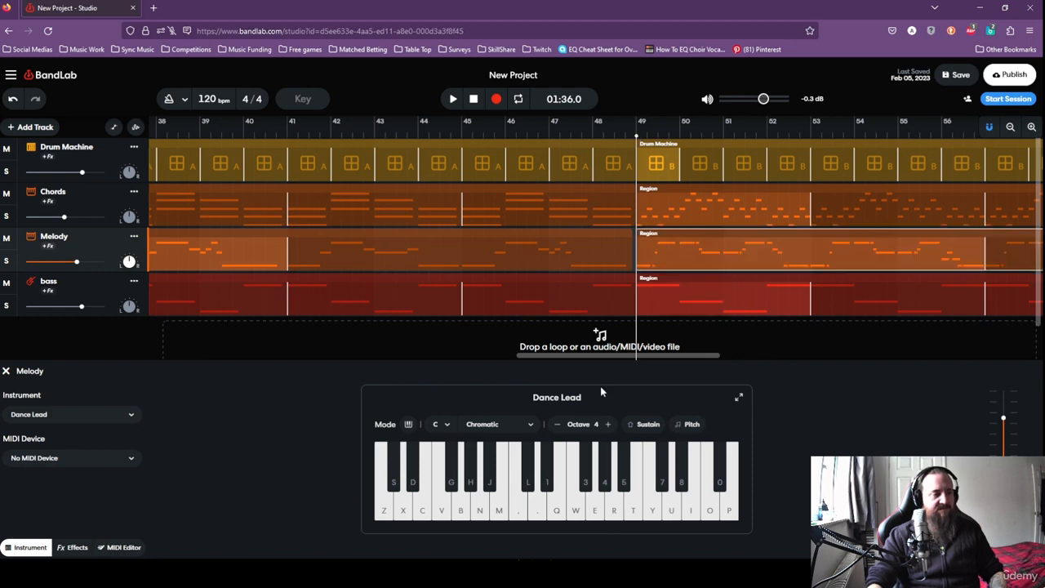
Play the arrangement from the start of bar 1 into bar 33 to check the melody against the other tracks.
{"action": "left_click", "coordinate": [1011, 126]}
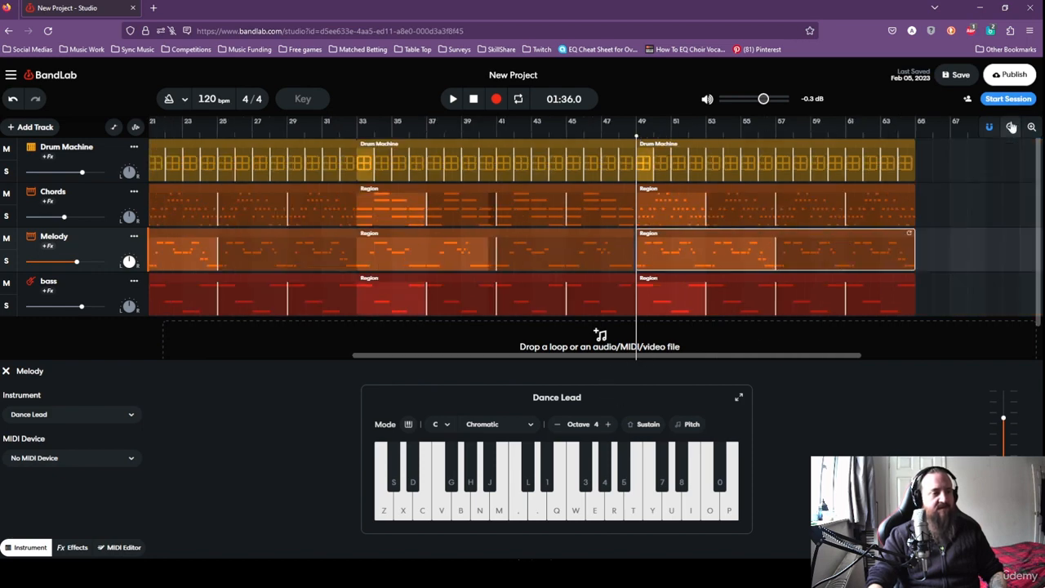
{"action": "left_click_drag", "start_coordinate": [815, 360], "coordinate": [579, 379]}
{"action": "left_click", "coordinate": [474, 99]}
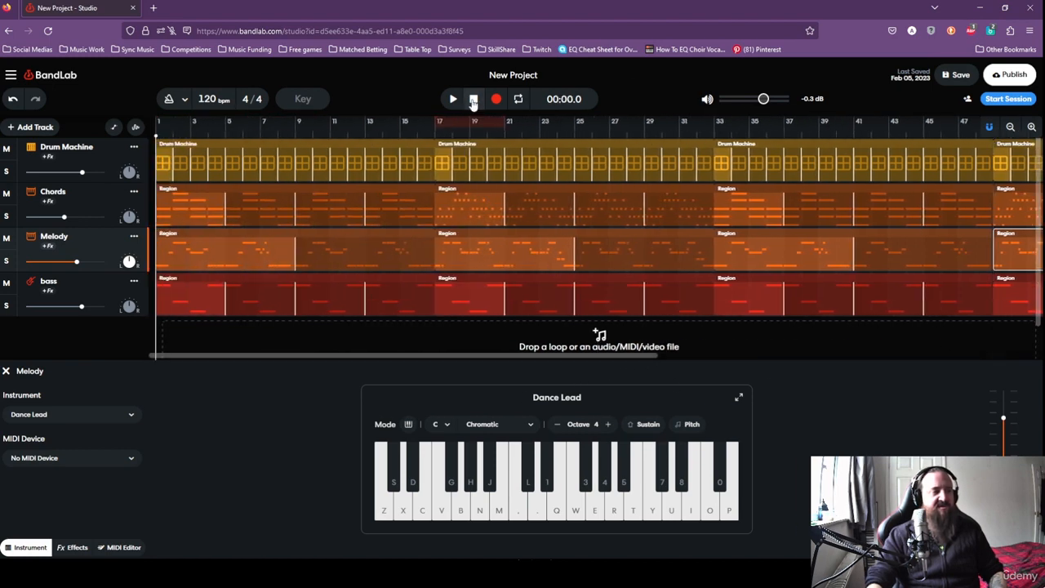
{"action": "left_click", "coordinate": [454, 99]}
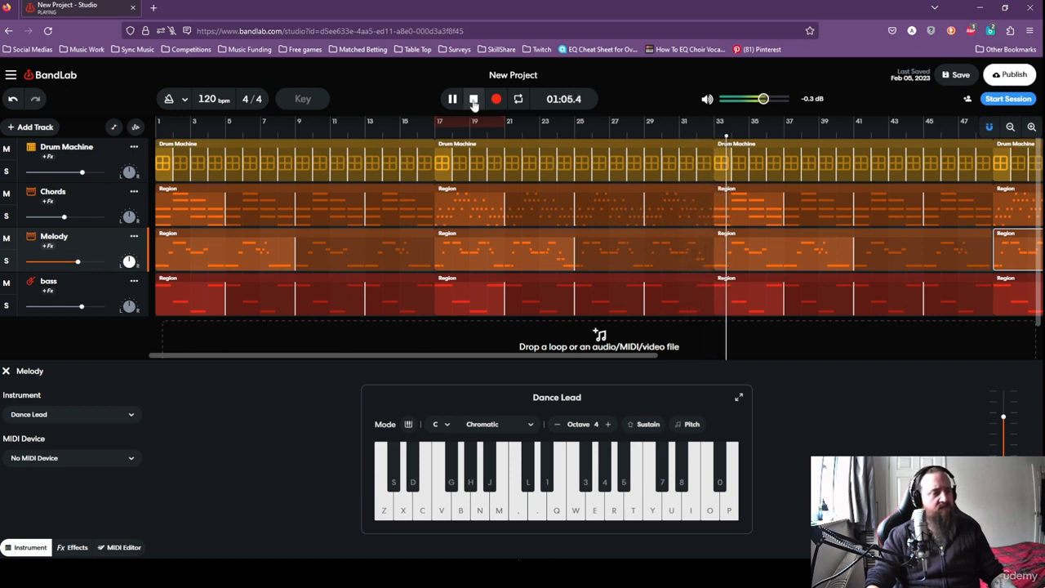
{"action": "left_click", "coordinate": [474, 103]}
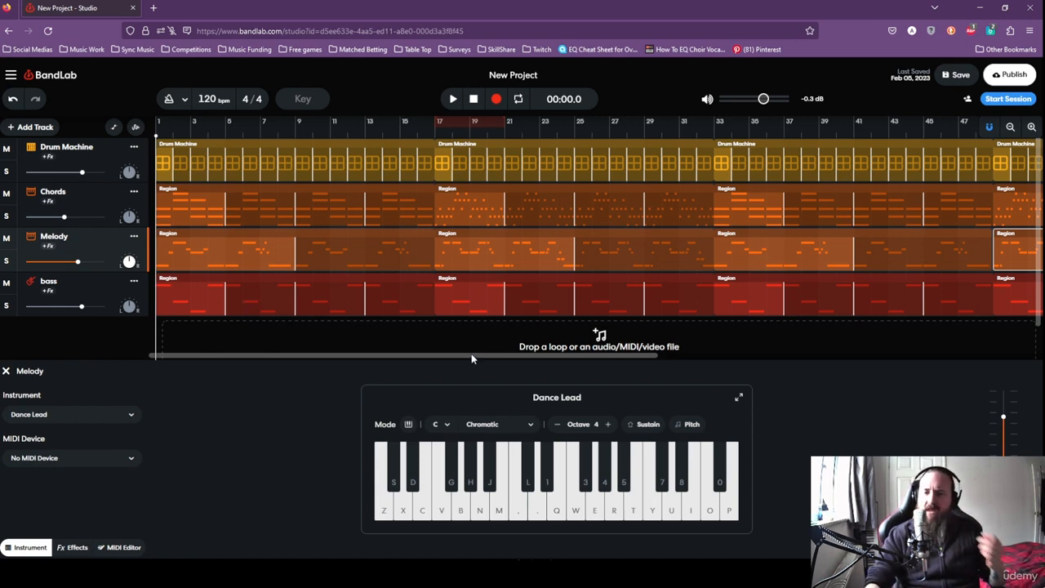
Look over the whole arrangement up to its end at bar 65 and audition the notes E and G on the Dance Lead.
{"action": "left_click_drag", "start_coordinate": [471, 357], "coordinate": [585, 352]}
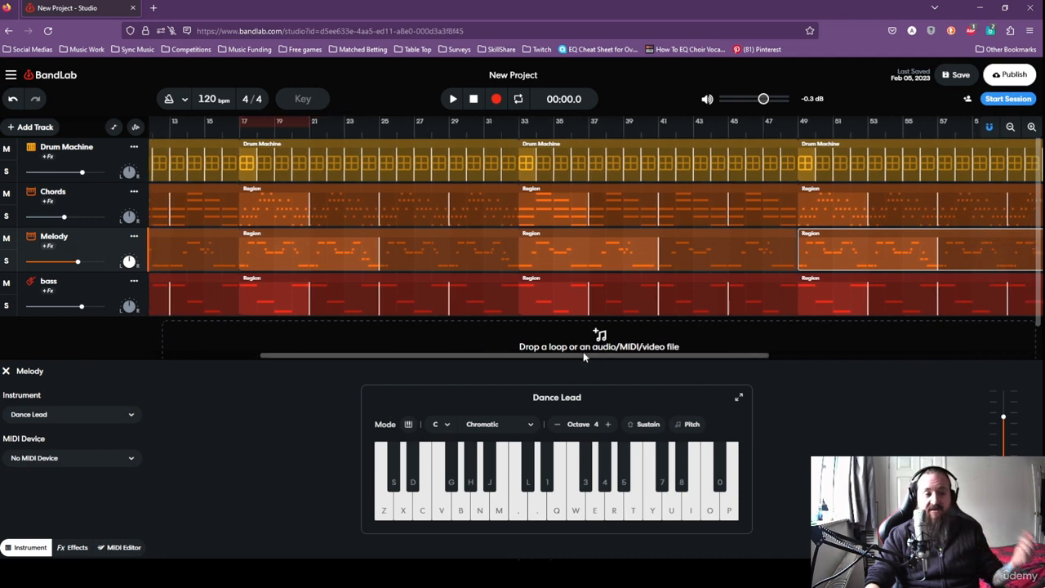
{"action": "left_click_drag", "start_coordinate": [587, 358], "coordinate": [667, 361]}
{"action": "left_click", "coordinate": [874, 134]}
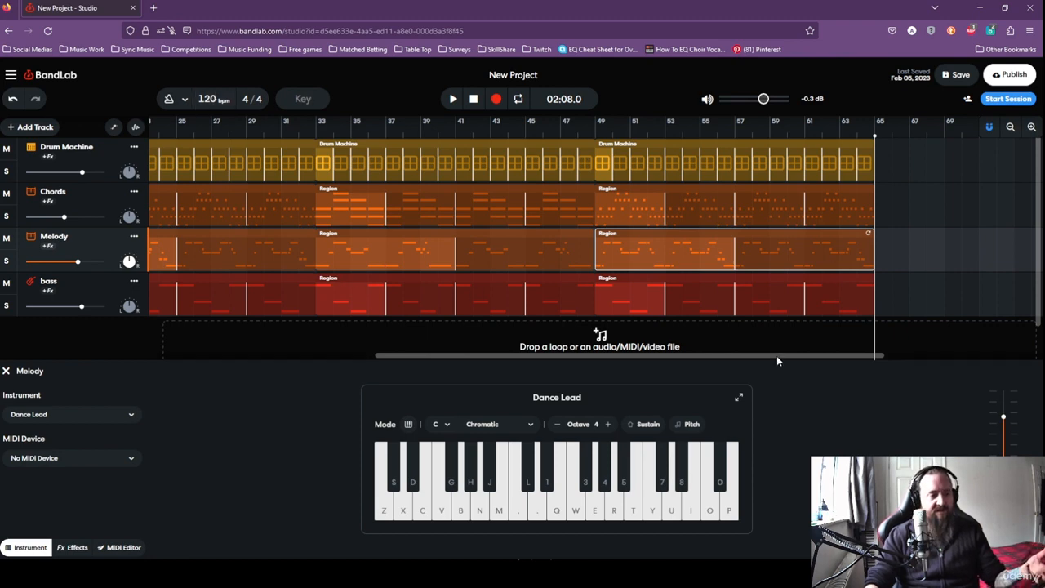
{"action": "left_click_drag", "start_coordinate": [777, 357], "coordinate": [730, 360]}
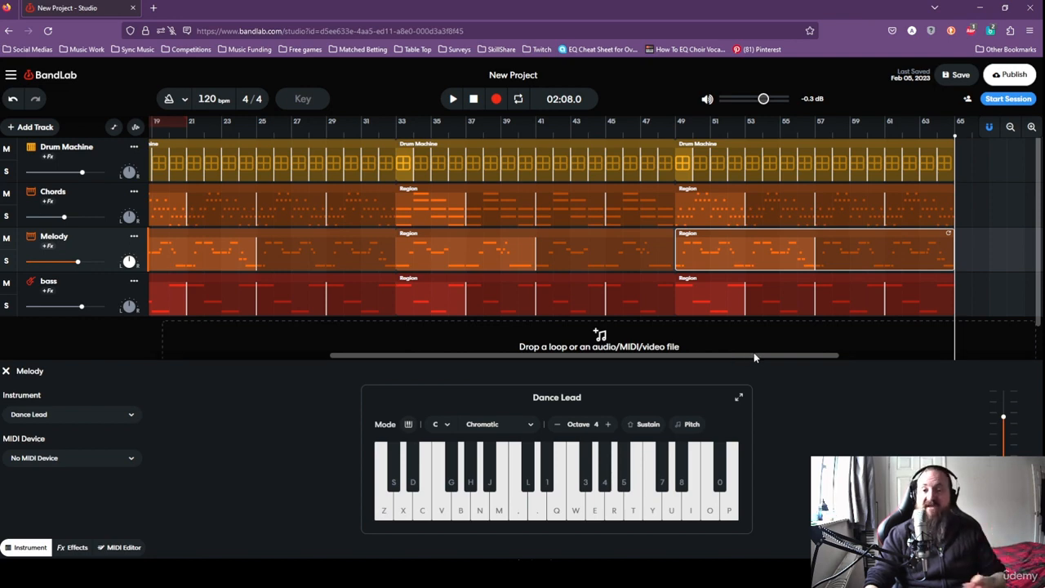
{"action": "left_click_drag", "start_coordinate": [726, 355], "coordinate": [569, 355]}
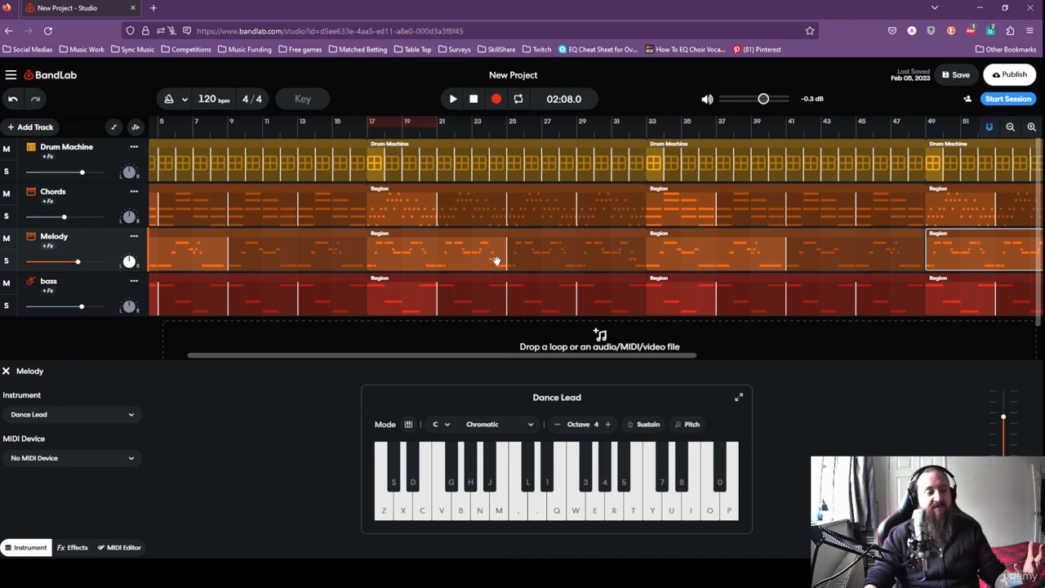
{"action": "left_click", "coordinate": [423, 512]}
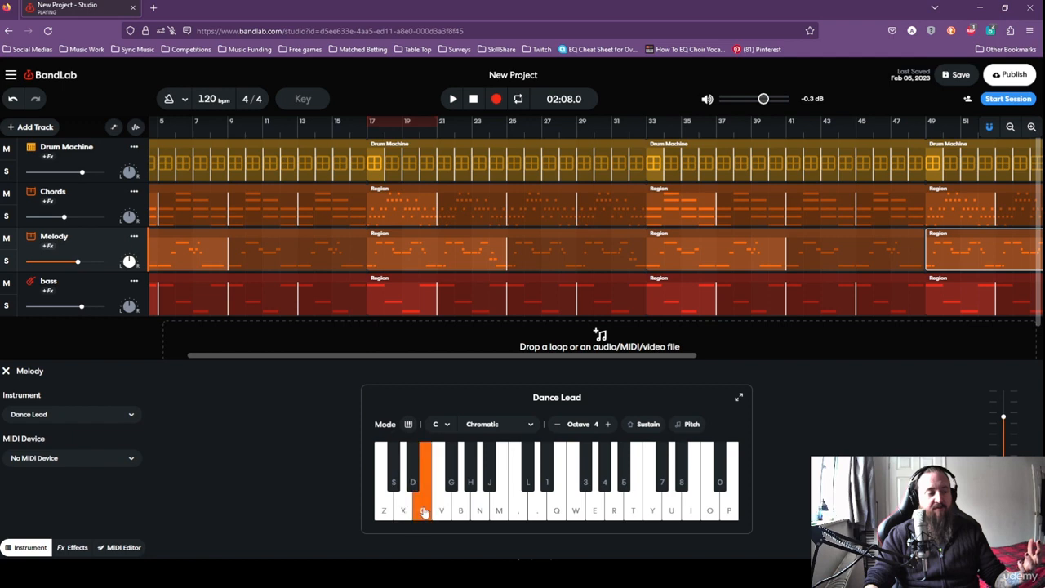
{"action": "left_click", "coordinate": [462, 511]}
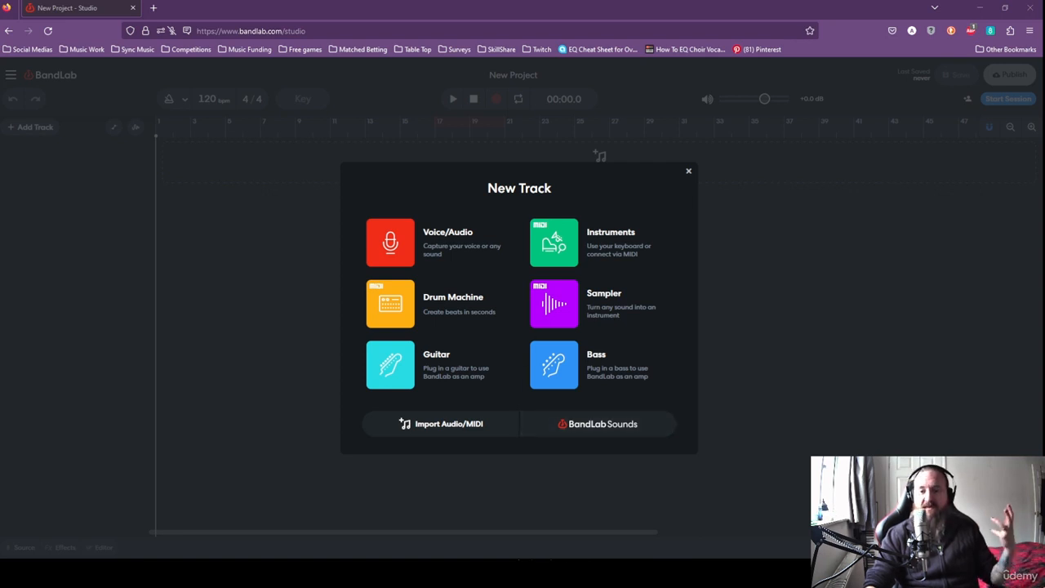
Open the BandLab Sounds library in the new empty project.
{"action": "left_click", "coordinate": [600, 423]}
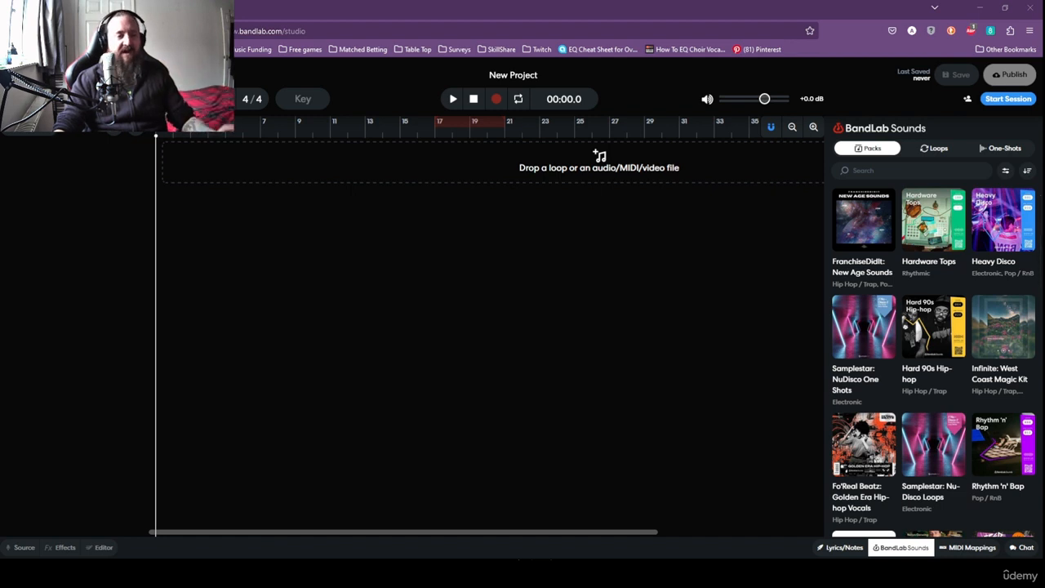
{"action": "left_click", "coordinate": [916, 549]}
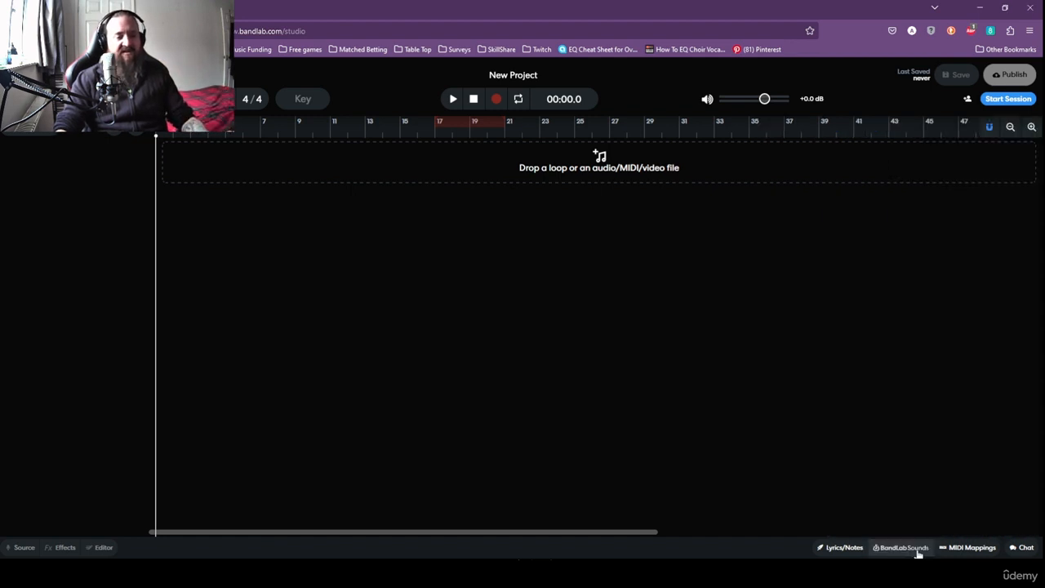
{"action": "left_click", "coordinate": [910, 551]}
{"action": "left_click", "coordinate": [910, 552]}
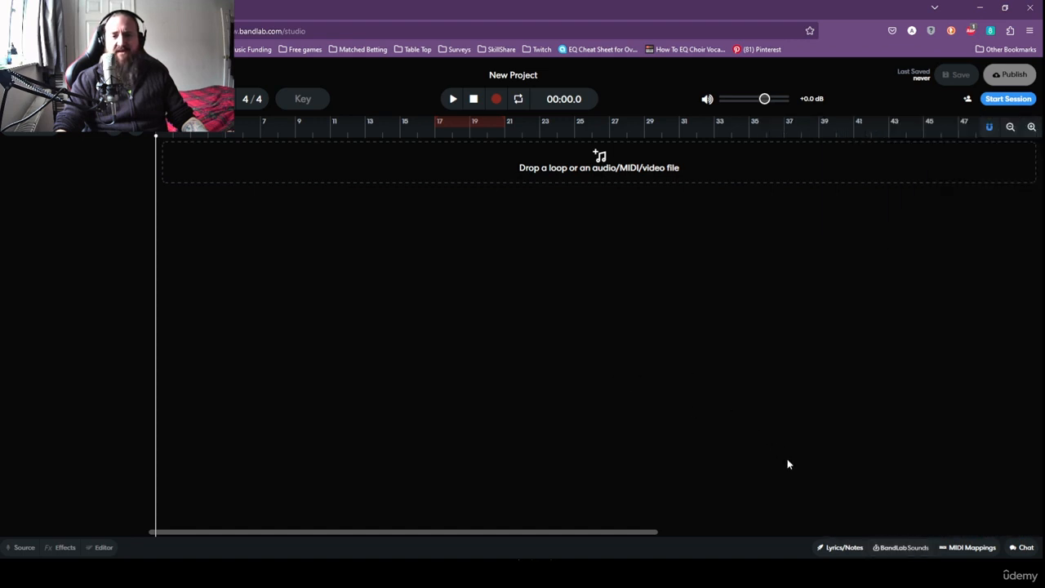
{"action": "left_click", "coordinate": [903, 548]}
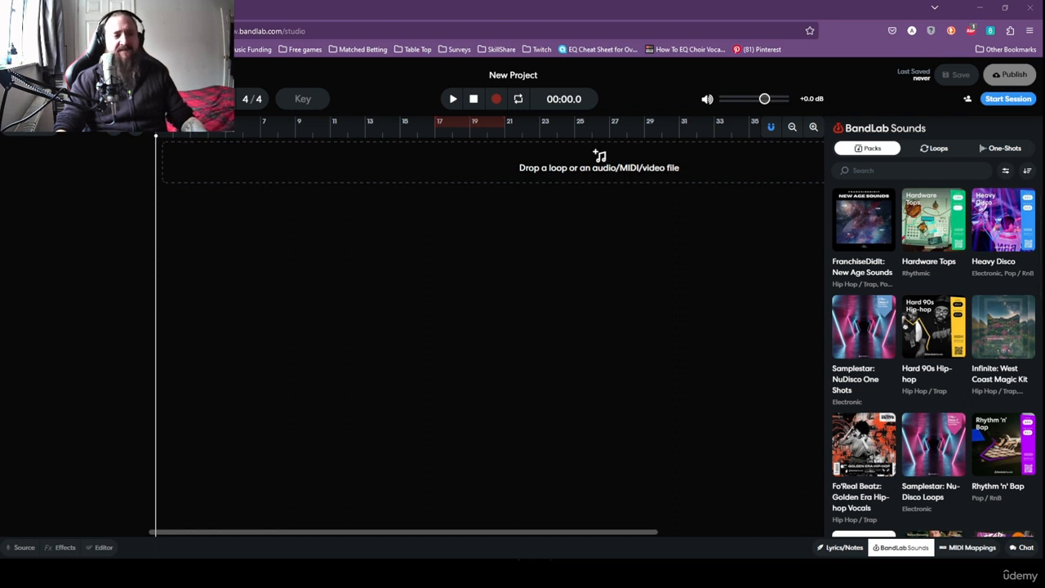
Examine the Loops, One-Shots and Packs collections and the Character and Genre filters available for packs.
{"action": "left_click", "coordinate": [934, 148]}
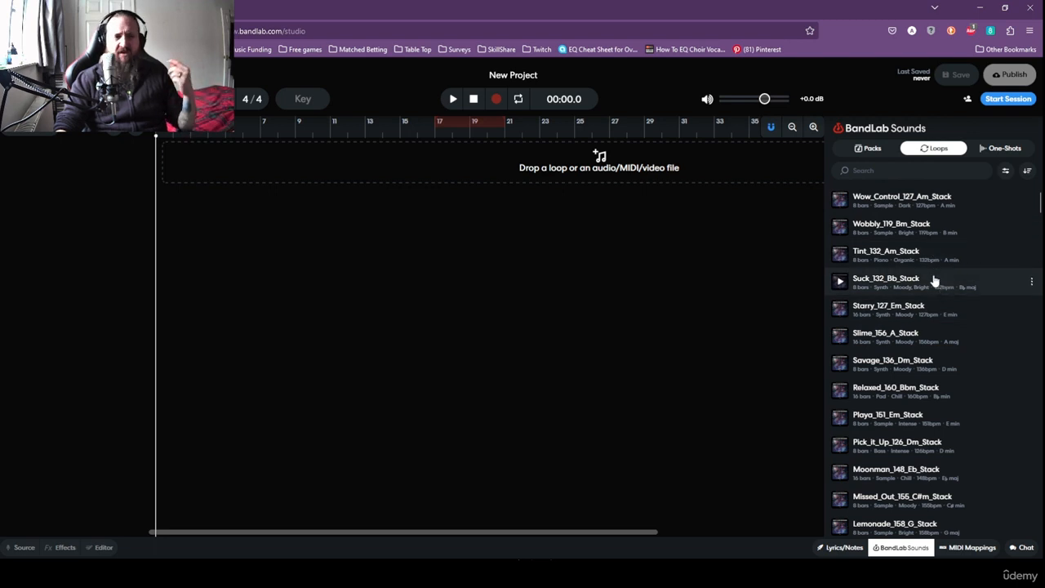
{"action": "left_click", "coordinate": [1015, 148]}
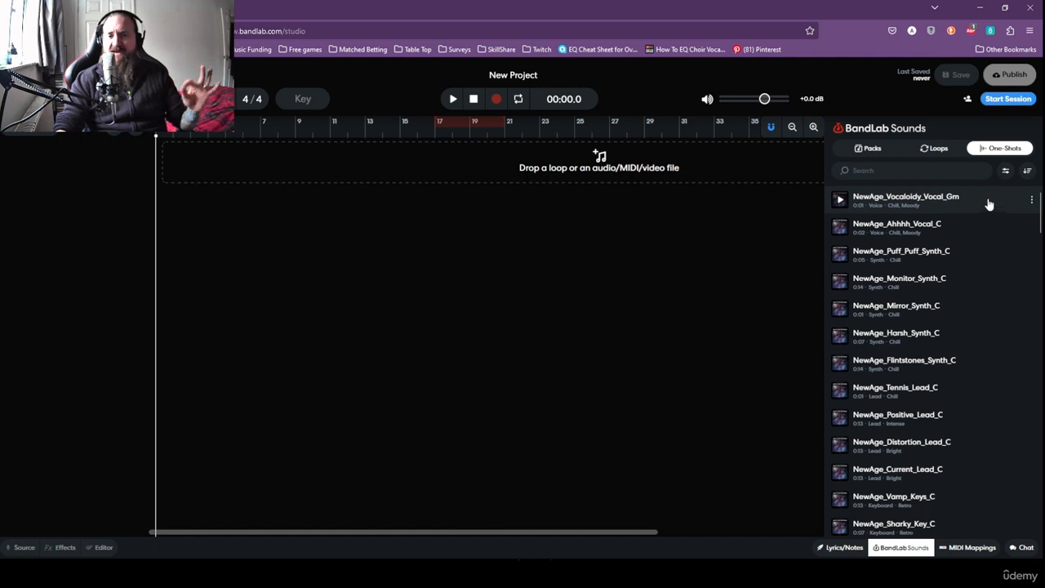
{"action": "left_click", "coordinate": [868, 151]}
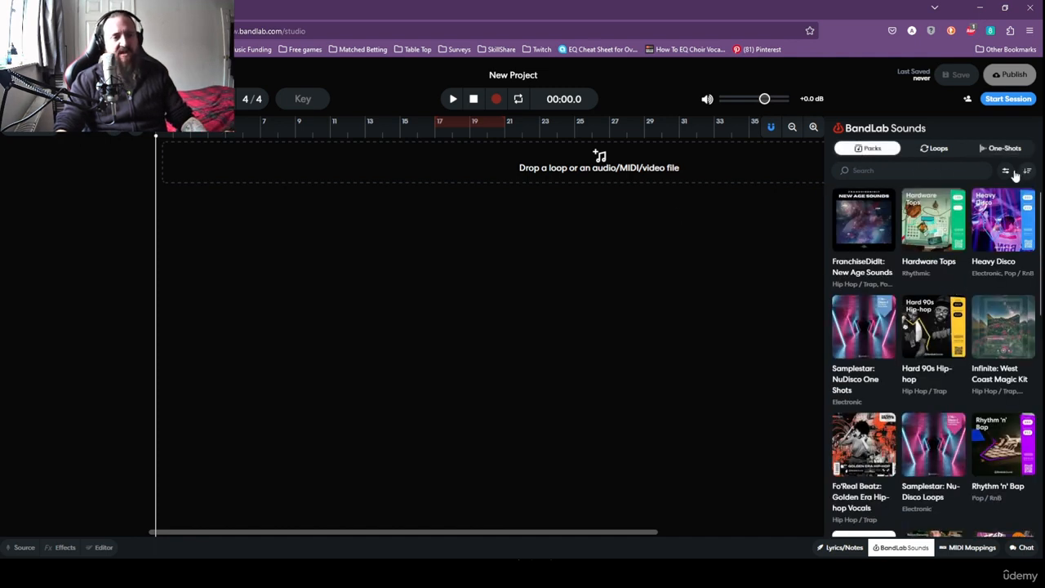
{"action": "left_click", "coordinate": [1005, 171]}
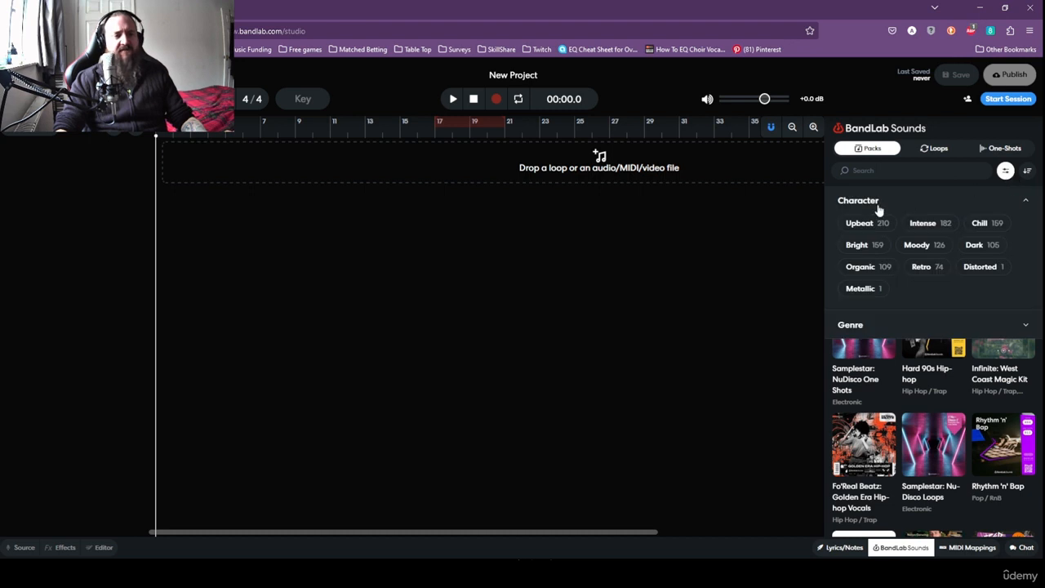
{"action": "left_click", "coordinate": [907, 330]}
{"action": "left_click", "coordinate": [1006, 171]}
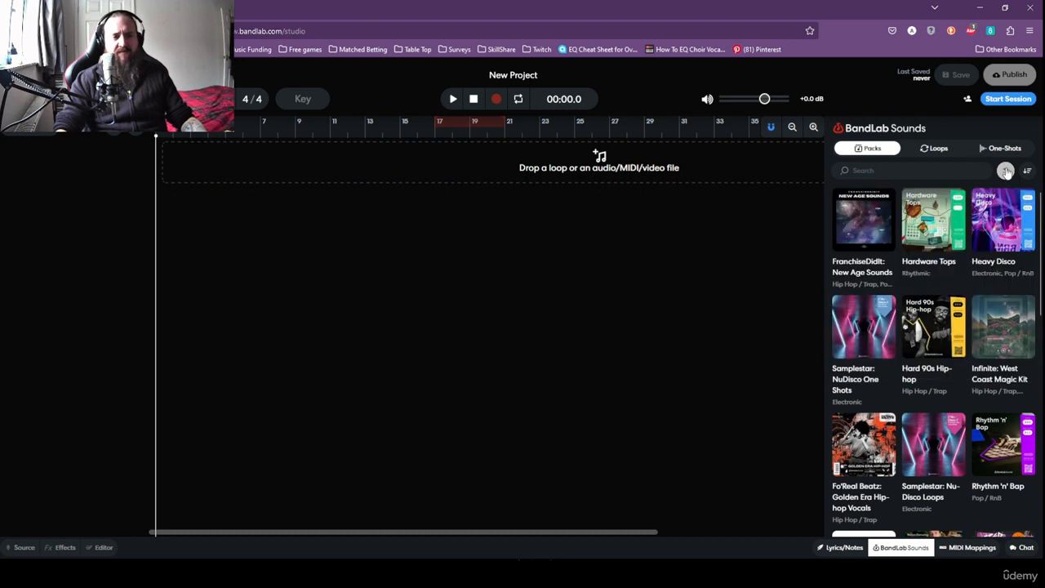
Sort the sound packs by Name and filter them to the Electronic genre.
{"action": "left_click", "coordinate": [1027, 170]}
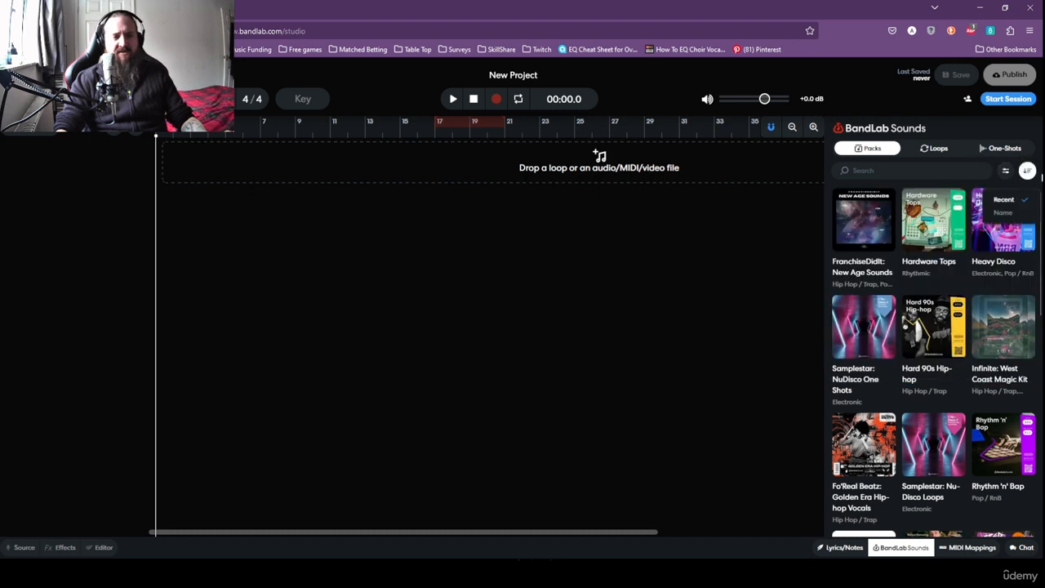
{"action": "left_click", "coordinate": [1006, 213]}
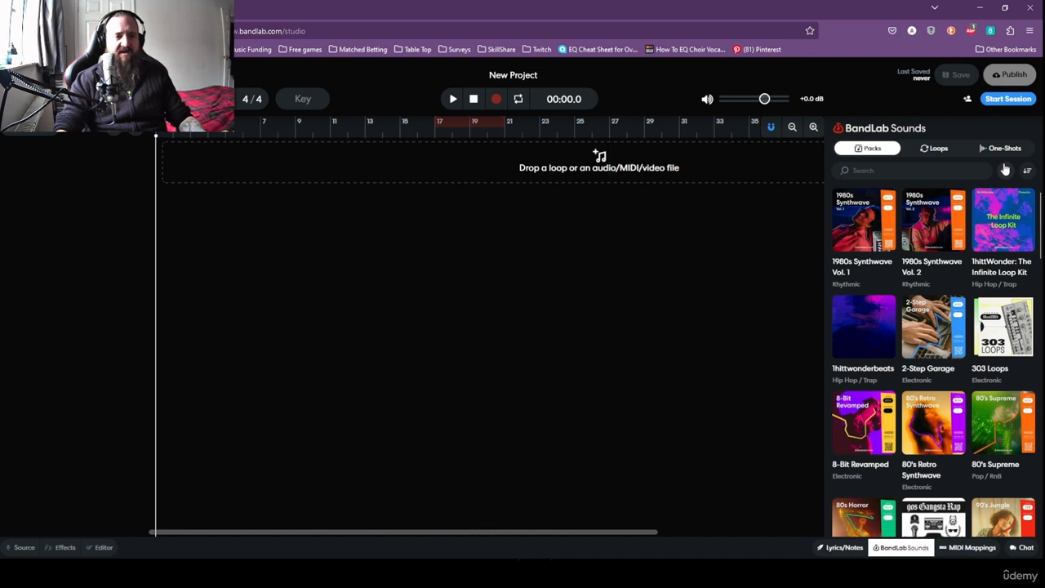
{"action": "left_click", "coordinate": [1005, 170]}
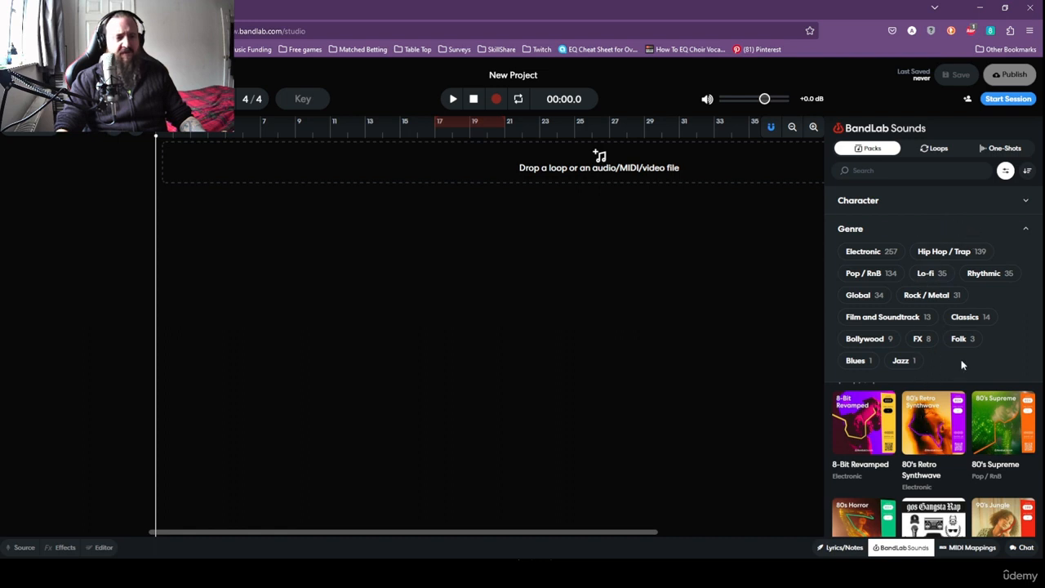
{"action": "left_click", "coordinate": [875, 254]}
{"action": "left_click", "coordinate": [1006, 170]}
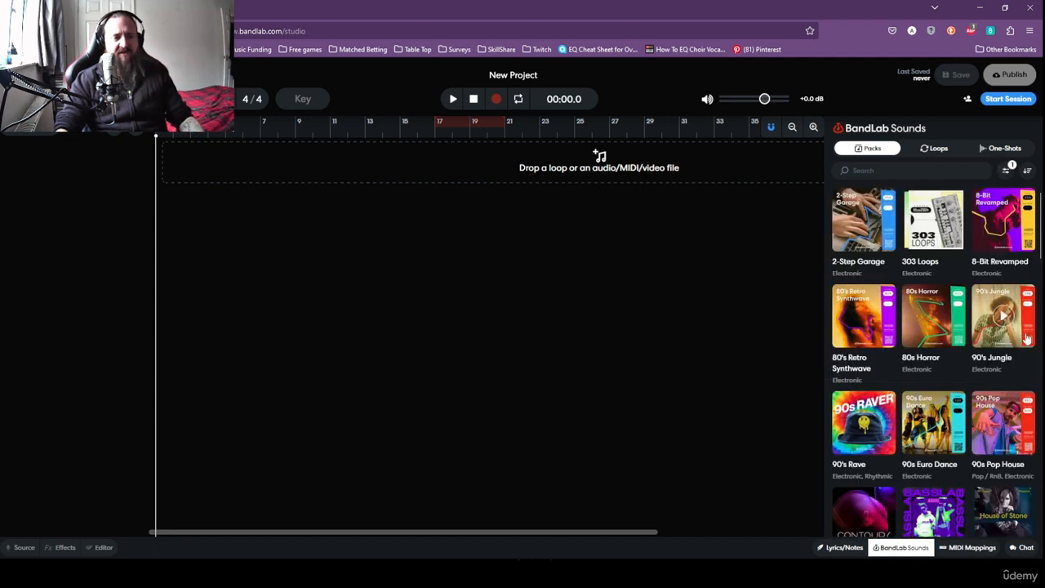
Search the Electronic packs for "synthwave" and preview the Retro-Future Synth pack.
{"action": "left_click", "coordinate": [910, 188]}
{"action": "type", "text": "synth"}
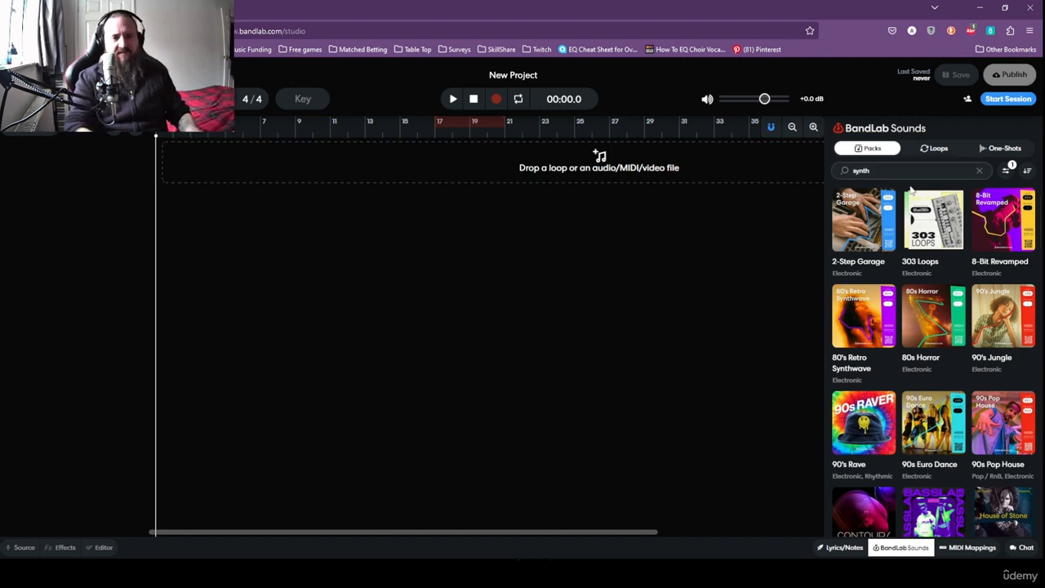
{"action": "type", "text": "wave"}
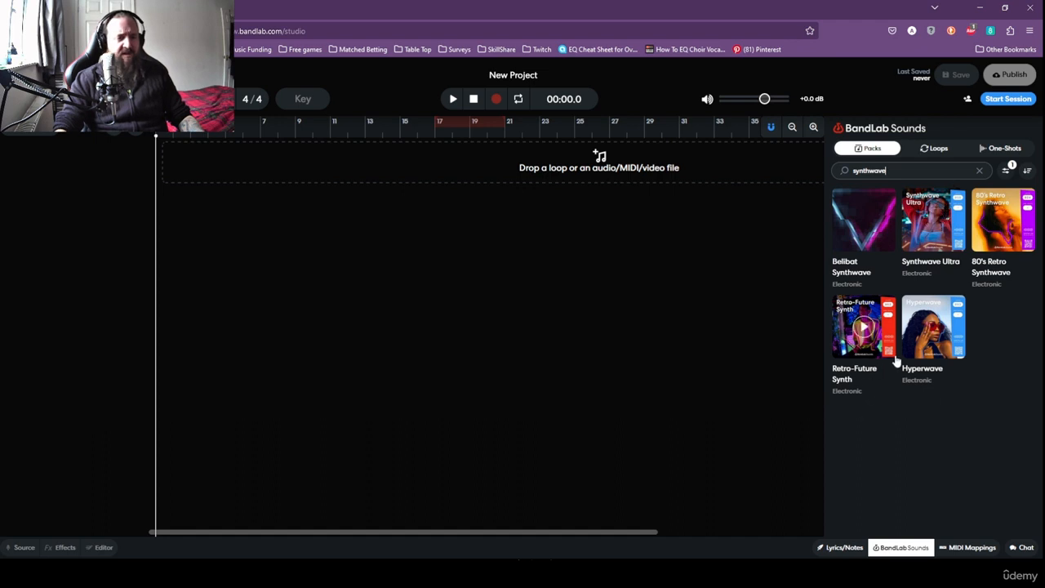
{"action": "left_click", "coordinate": [858, 330]}
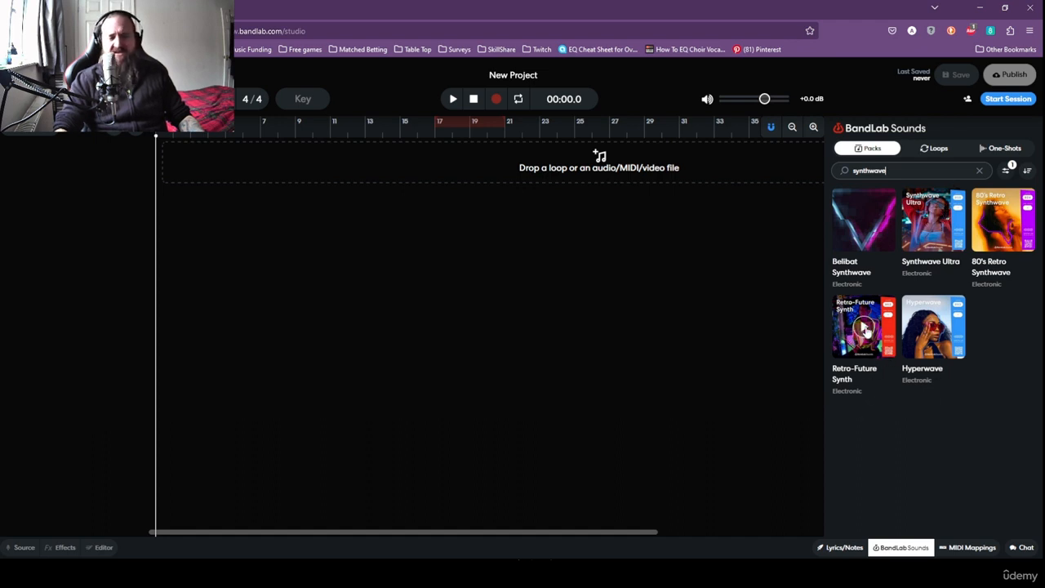
Preview the 80's Retro Synthwave, Synthwave Ultra and Retro-Future Synth packs, and open the 80's Retro Synthwave pack.
{"action": "mouse_move", "coordinate": [901, 338]}
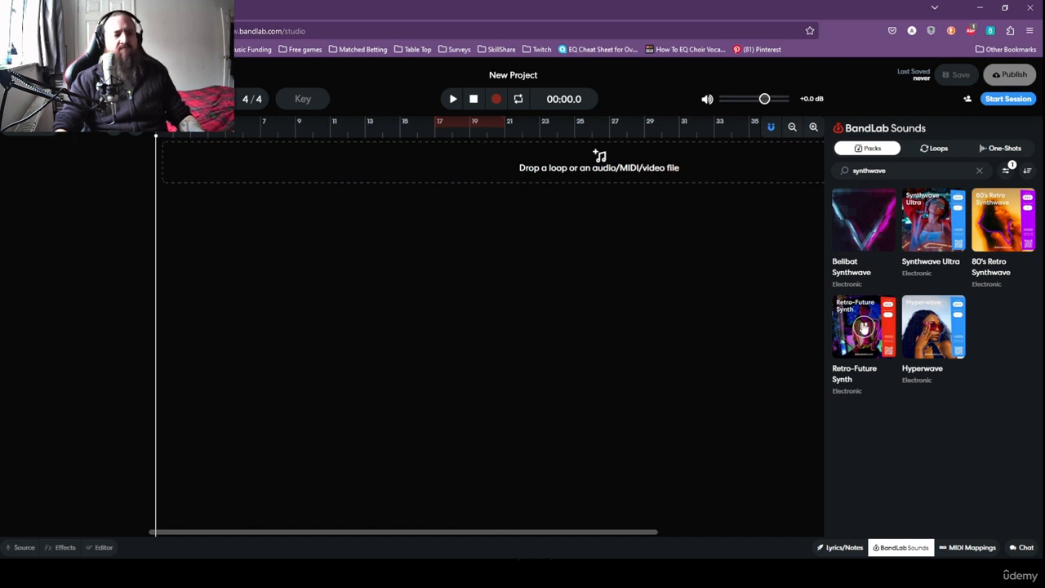
{"action": "left_click", "coordinate": [1004, 221]}
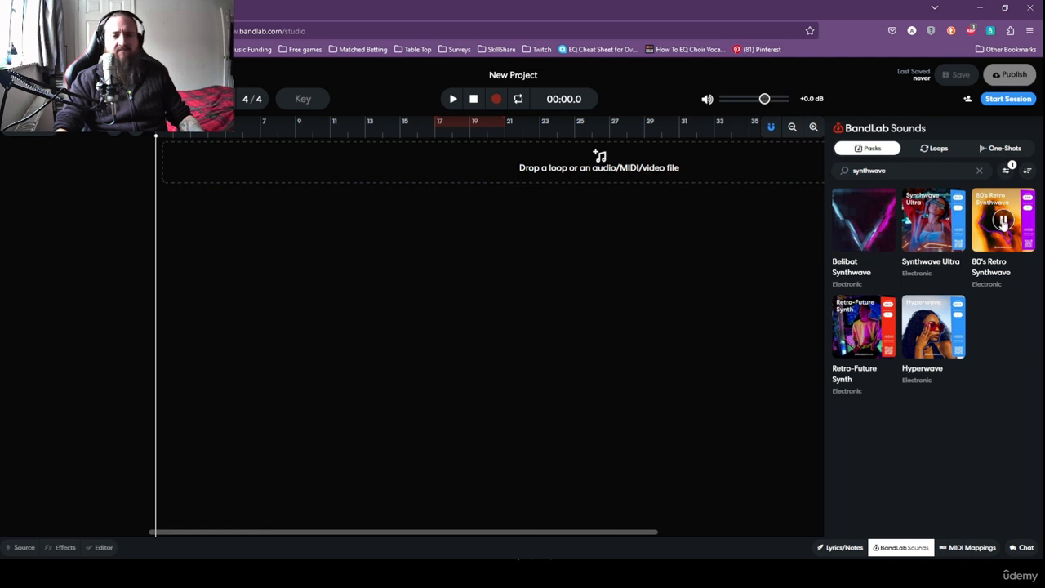
{"action": "mouse_move", "coordinate": [937, 222]}
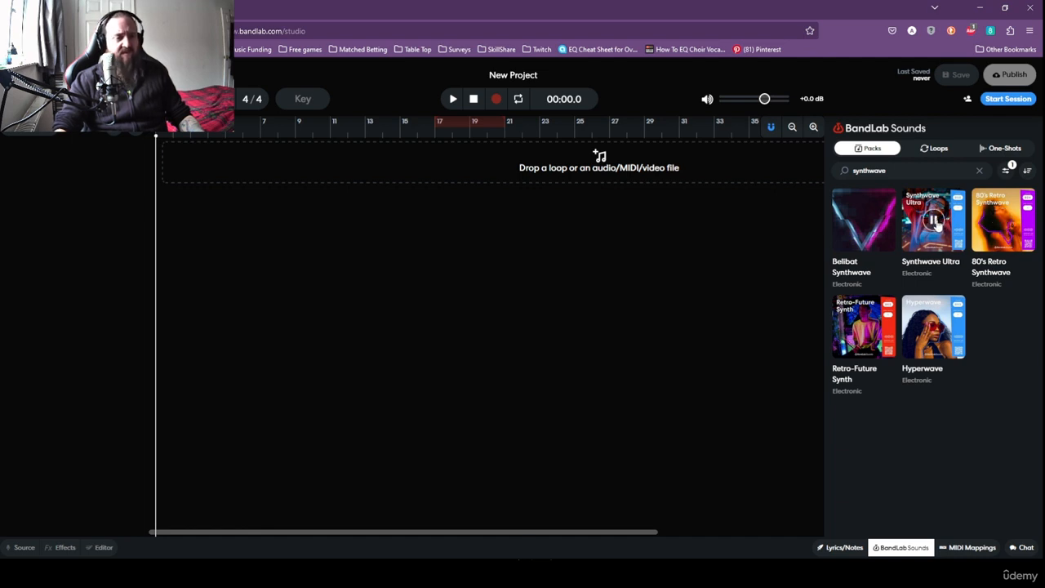
{"action": "left_click", "coordinate": [865, 327]}
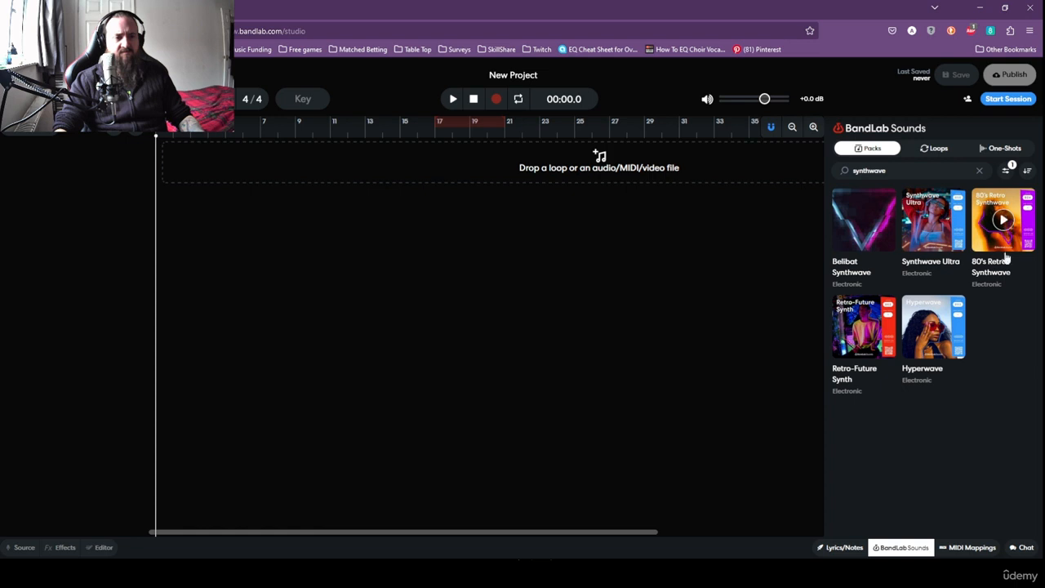
{"action": "left_click", "coordinate": [1007, 242]}
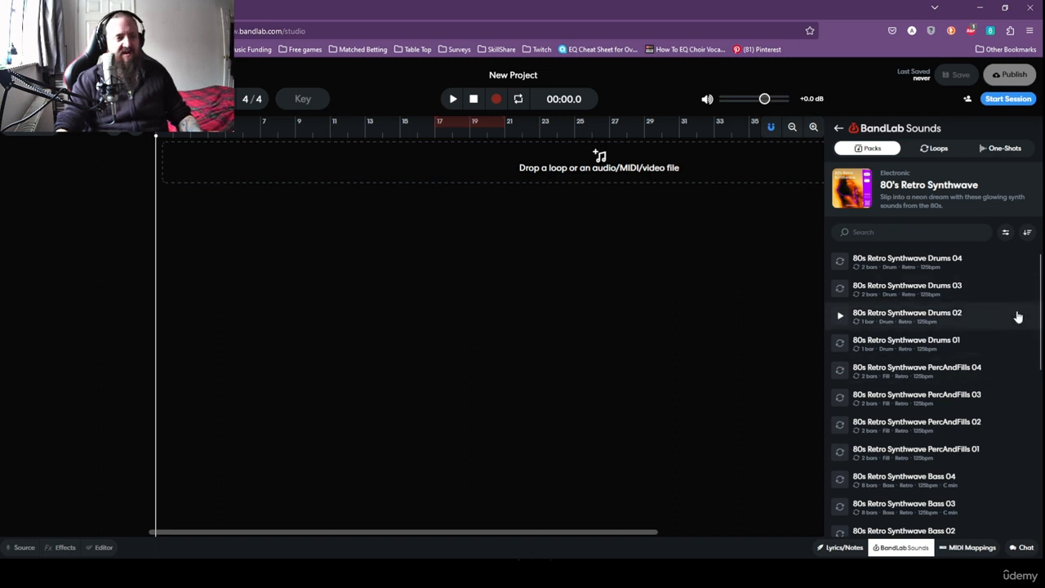
{"action": "scroll", "coordinate": [921, 326], "scroll_direction": "down", "scroll_amount": 5}
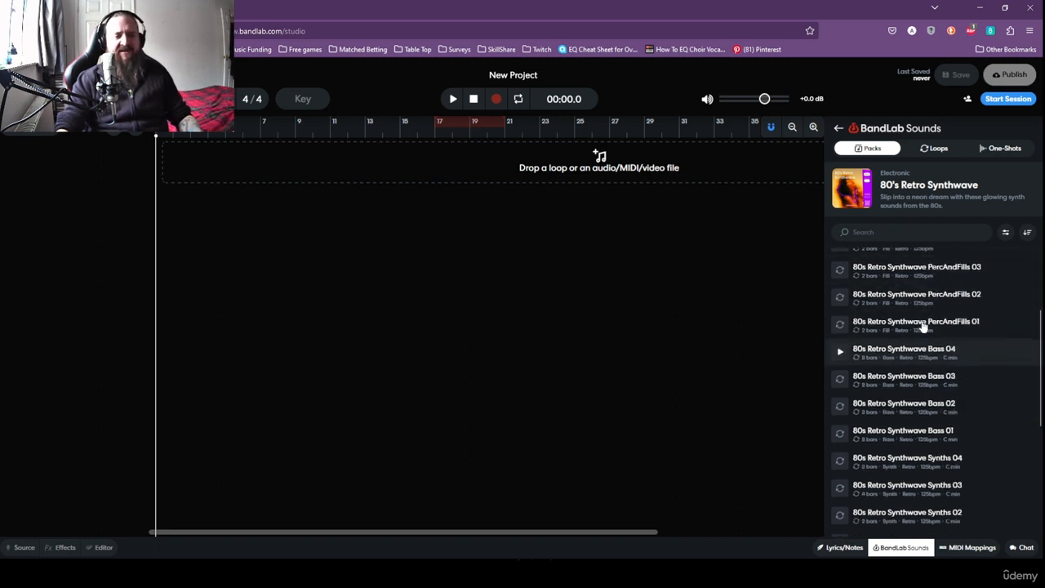
{"action": "scroll", "coordinate": [921, 327], "scroll_direction": "up", "scroll_amount": 6}
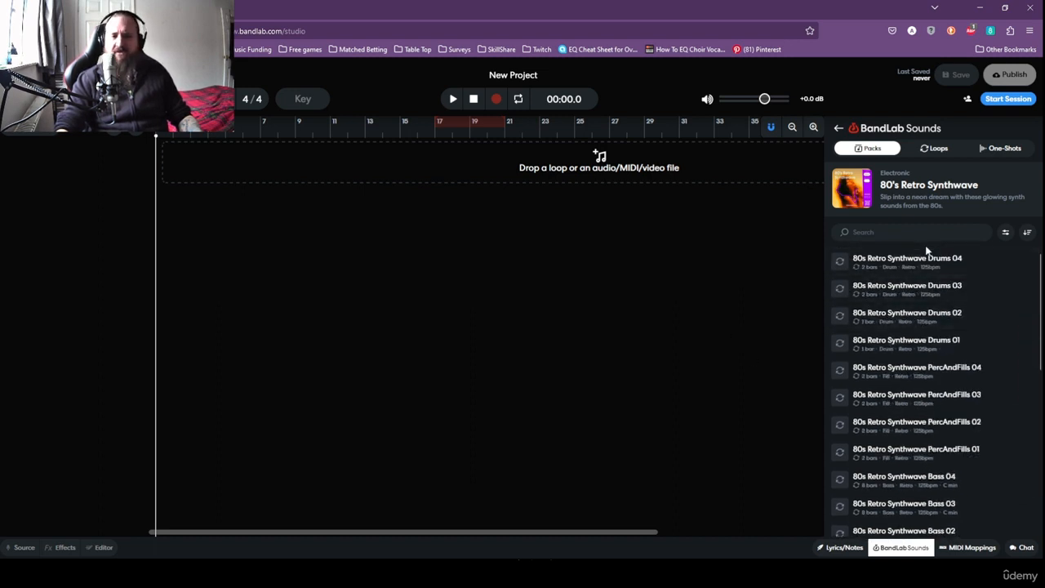
Filter the pack's sounds to the Drum instrument and preview the drum loops from Drums 04 to Drums 01.
{"action": "left_click", "coordinate": [1005, 233]}
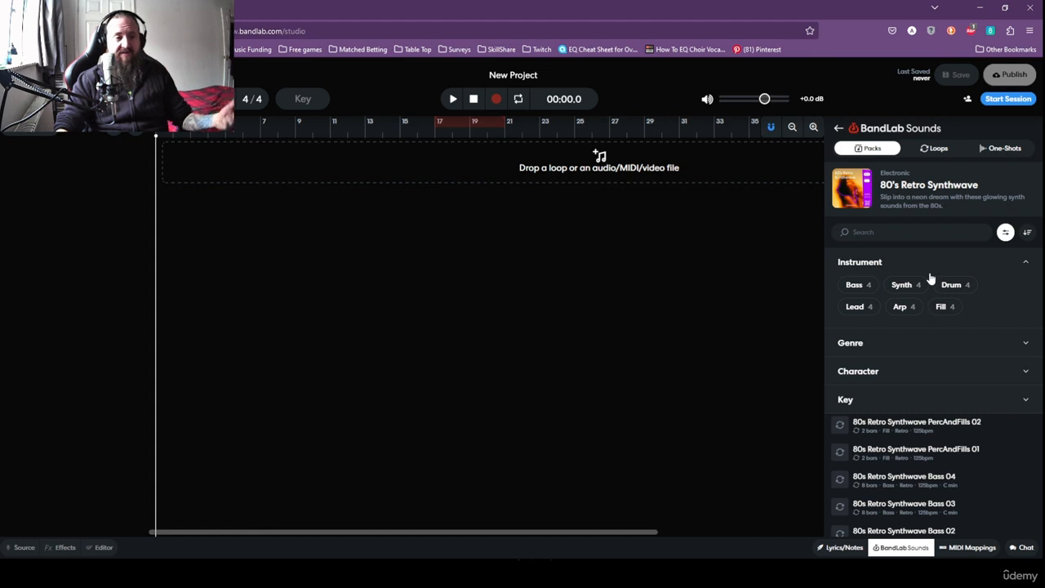
{"action": "left_click", "coordinate": [953, 285]}
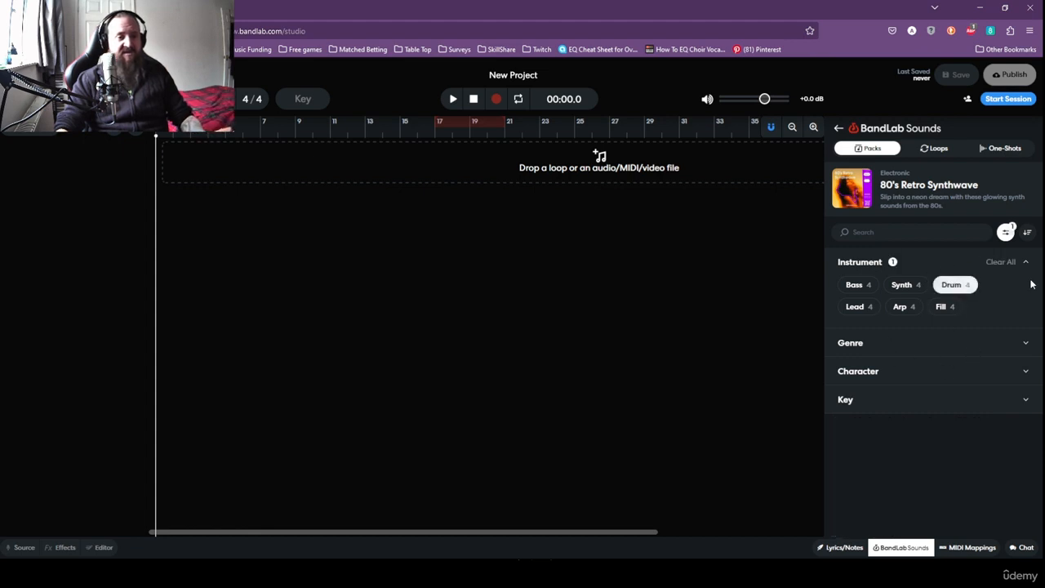
{"action": "left_click", "coordinate": [1007, 232]}
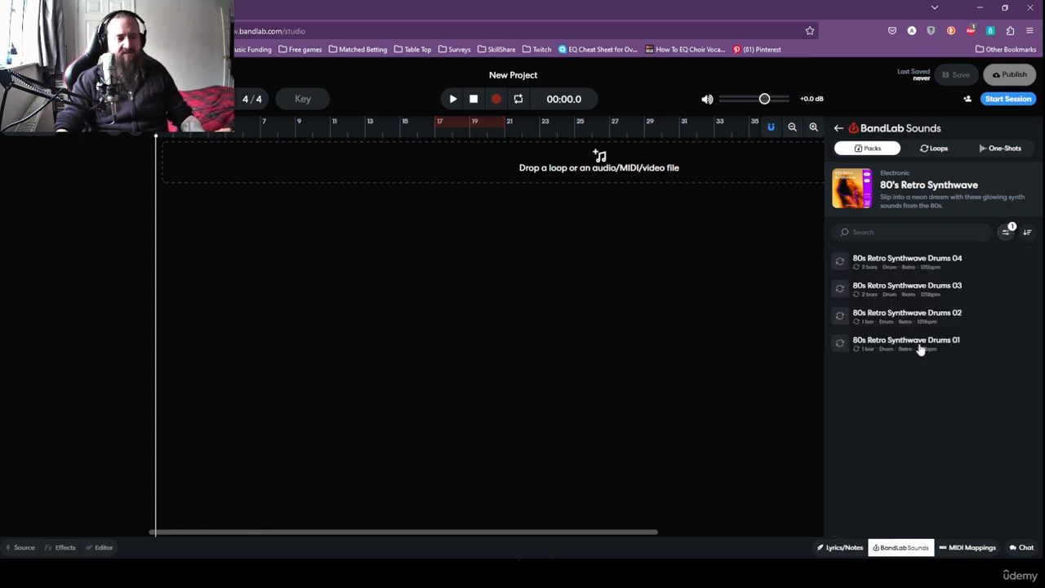
{"action": "left_click", "coordinate": [840, 261]}
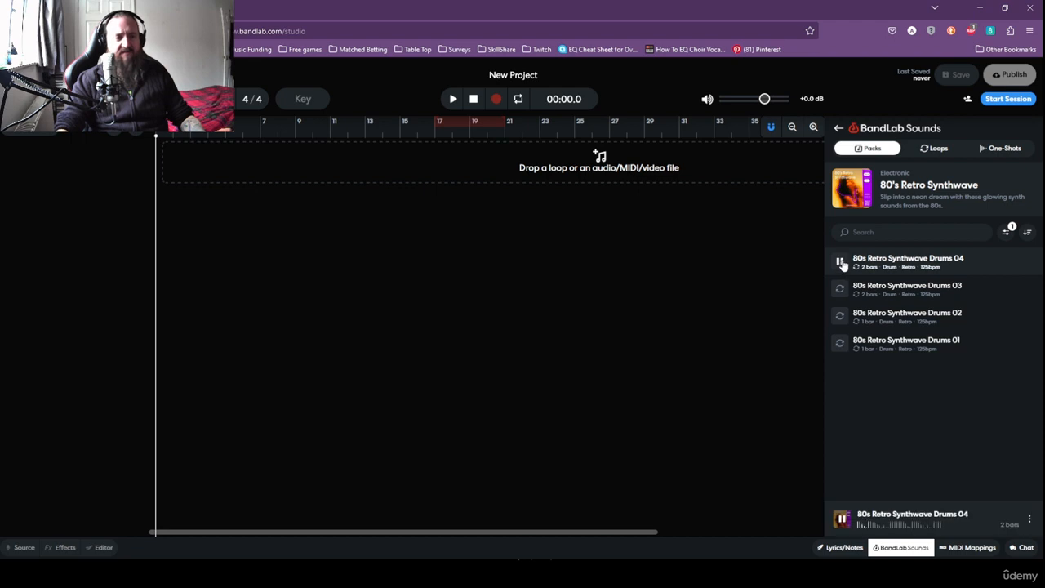
{"action": "left_click", "coordinate": [840, 290]}
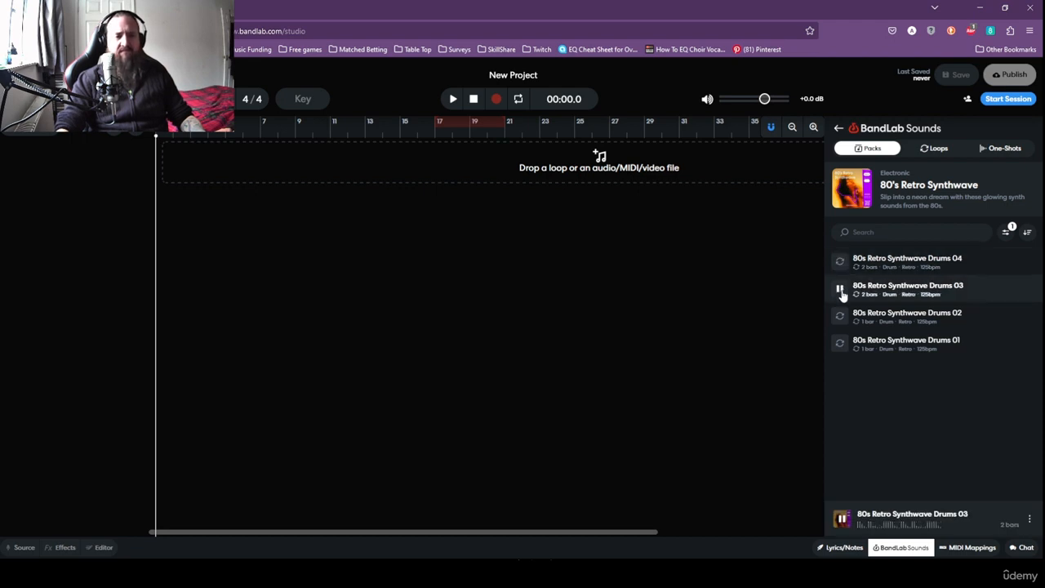
{"action": "left_click", "coordinate": [840, 317]}
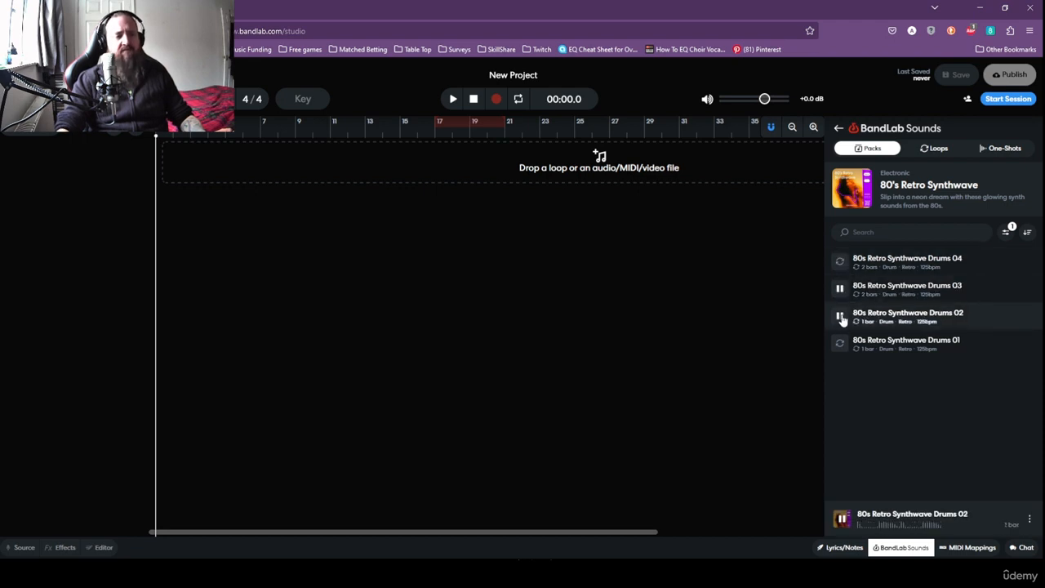
{"action": "left_click", "coordinate": [841, 343]}
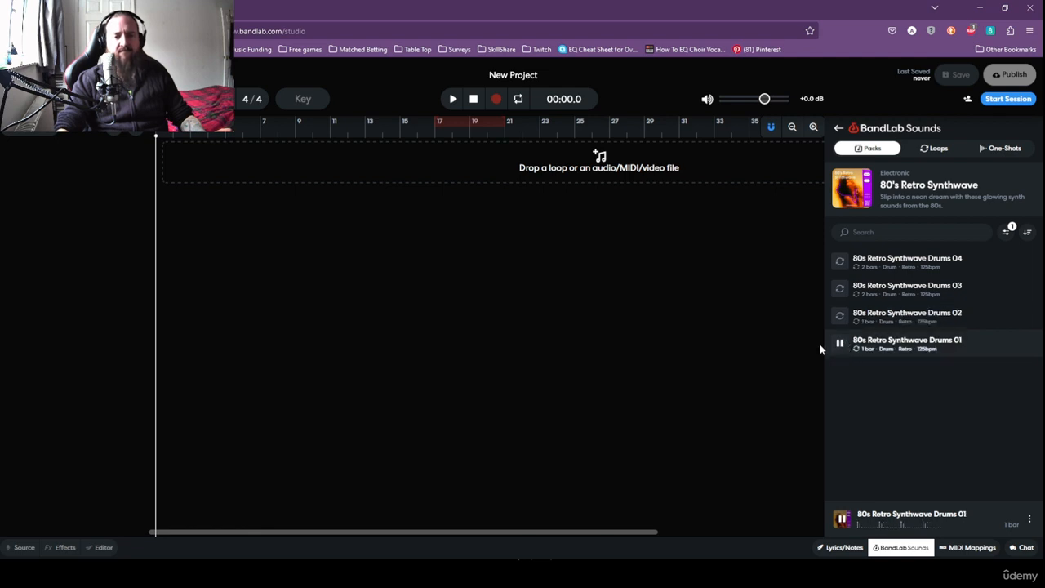
{"action": "left_click_drag", "start_coordinate": [926, 351], "coordinate": [144, 150]}
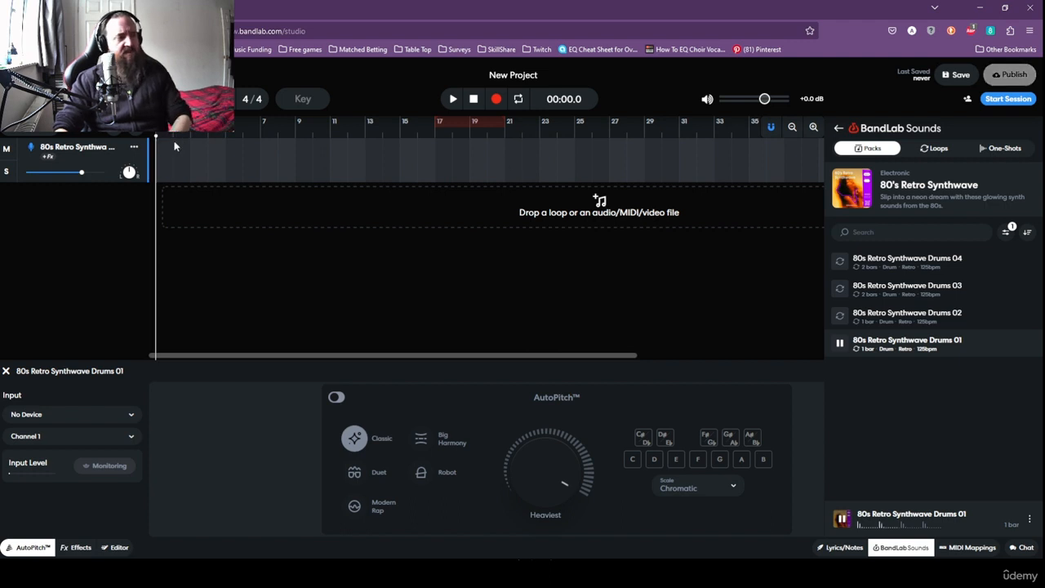
{"action": "left_click", "coordinate": [134, 147]}
{"action": "left_click", "coordinate": [200, 382]}
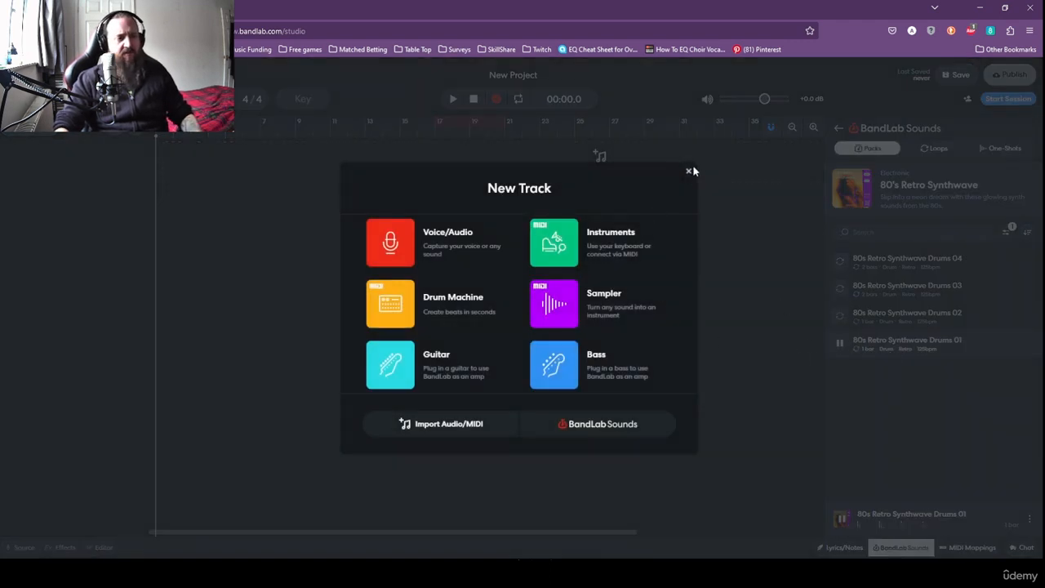
{"action": "left_click", "coordinate": [689, 171]}
Place the 80s Retro Synthwave Drums 01 loop at bar 1 on a new track and extend it to two bars.
{"action": "left_click_drag", "start_coordinate": [900, 349], "coordinate": [541, 156]}
{"action": "left_click_drag", "start_coordinate": [300, 187], "coordinate": [162, 175]}
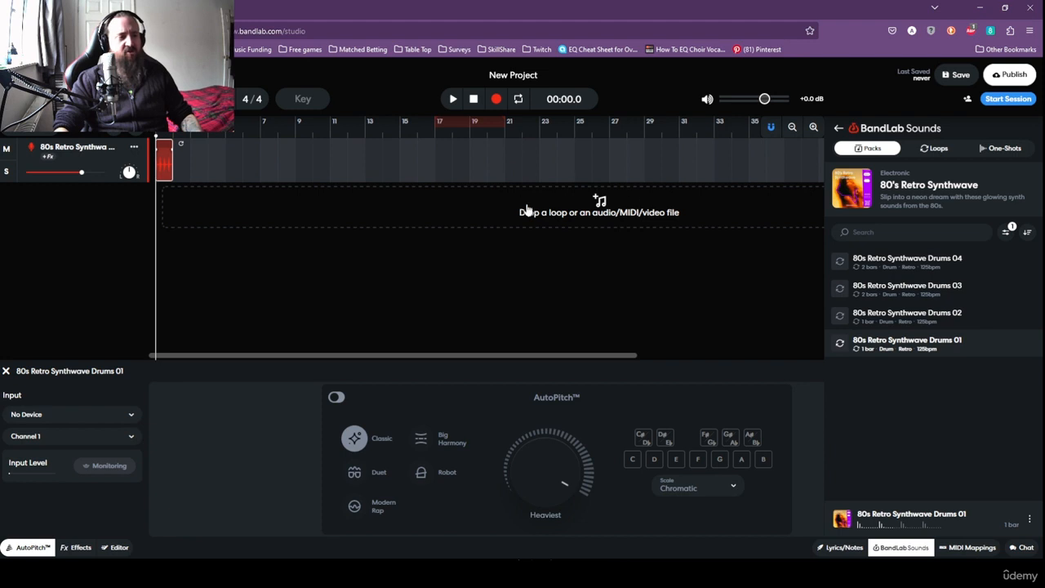
{"action": "left_click", "coordinate": [181, 140]}
{"action": "left_click", "coordinate": [251, 151]}
{"action": "left_click", "coordinate": [467, 156]}
{"action": "left_click_drag", "start_coordinate": [183, 143], "coordinate": [151, 166]}
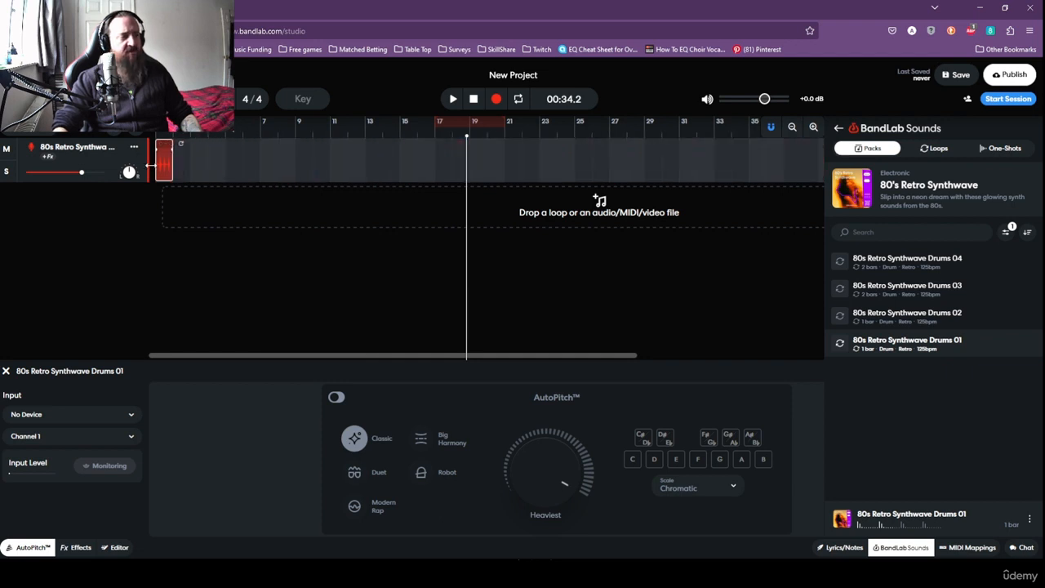
{"action": "left_click", "coordinate": [198, 161]}
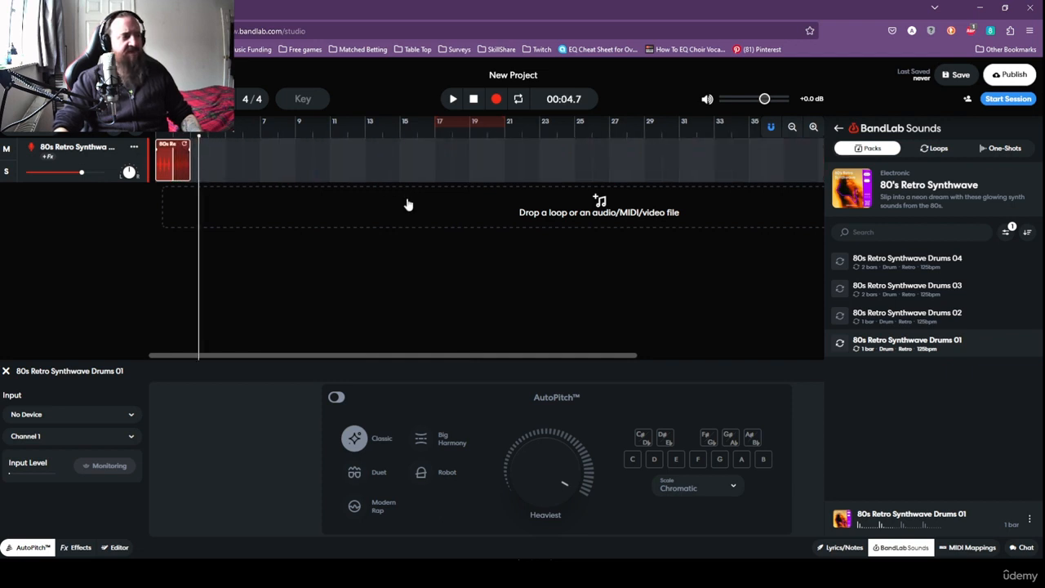
Play back the two-bar drum intro from the start of the project.
{"action": "left_click", "coordinate": [474, 99]}
{"action": "left_click", "coordinate": [453, 99]}
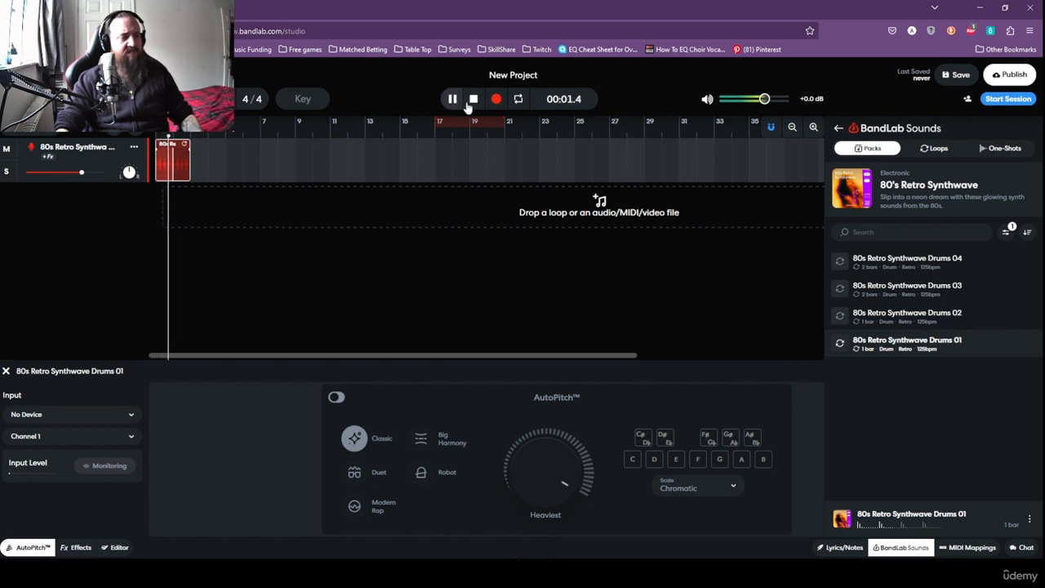
{"action": "left_click", "coordinate": [475, 101]}
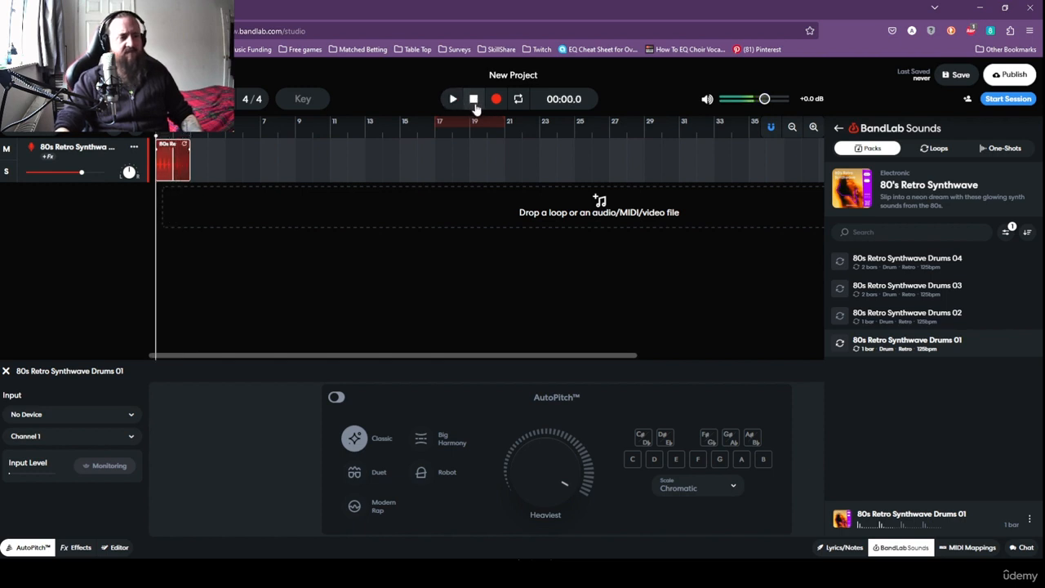
Add the 80s Retro Synthwave Drums 02 loop at bar 3 of the drum track, extend it to bar 20, and play back the result.
{"action": "left_click", "coordinate": [841, 317]}
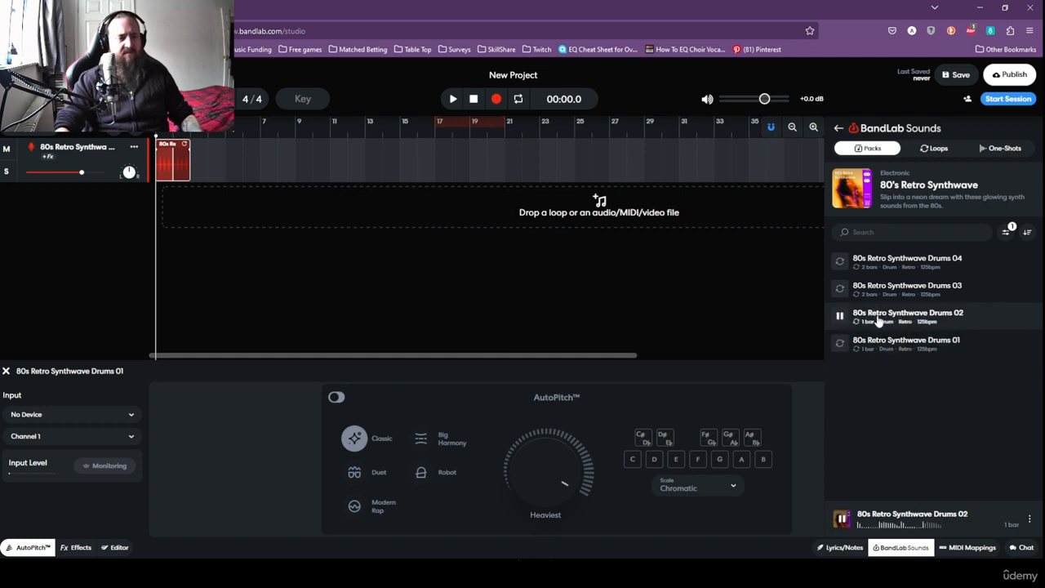
{"action": "left_click_drag", "start_coordinate": [886, 322], "coordinate": [347, 163]}
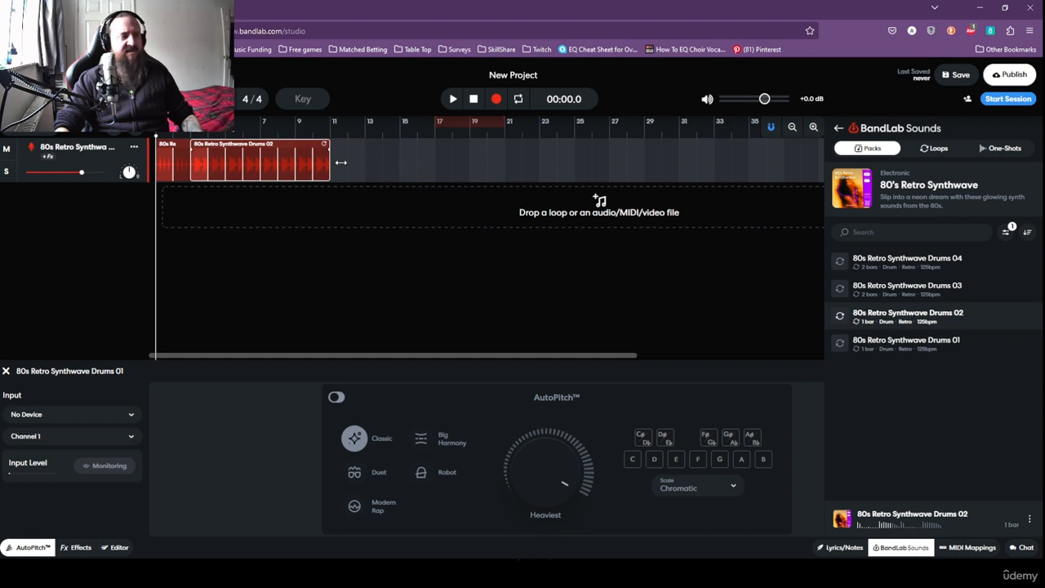
{"action": "left_click_drag", "start_coordinate": [340, 163], "coordinate": [480, 164]}
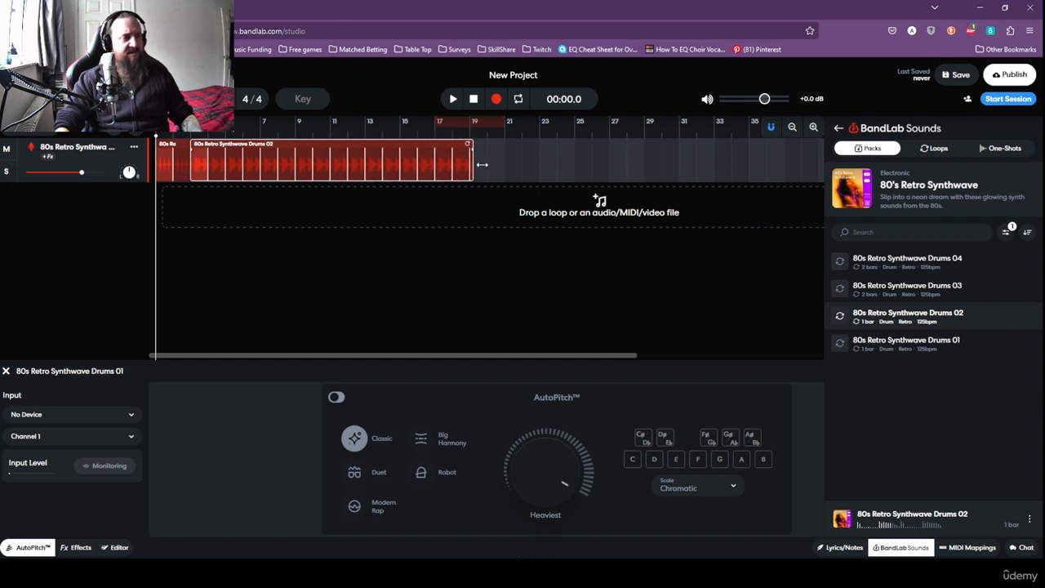
{"action": "left_click", "coordinate": [495, 165]}
{"action": "left_click", "coordinate": [473, 98]}
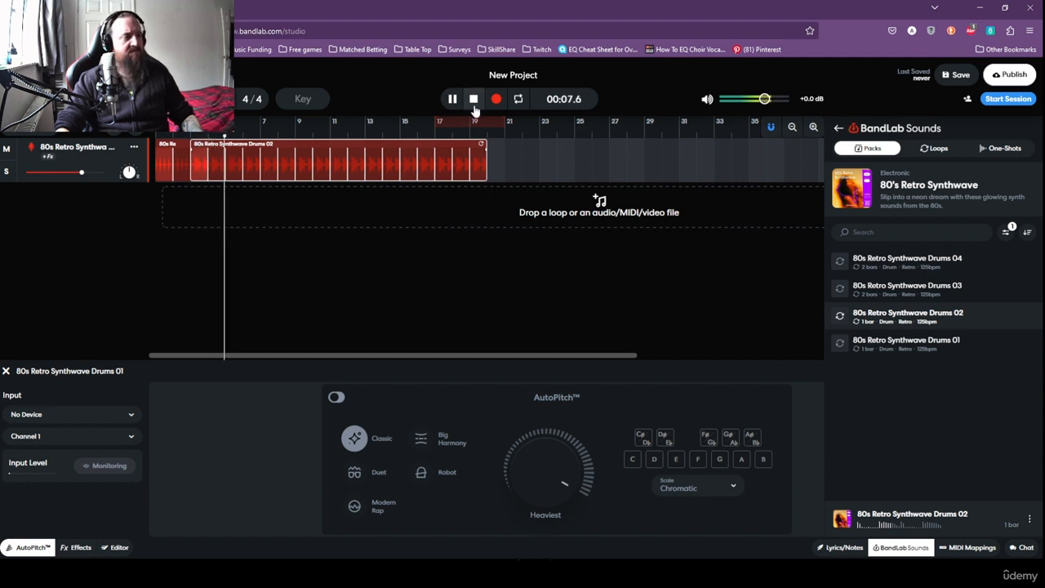
{"action": "left_click", "coordinate": [473, 101]}
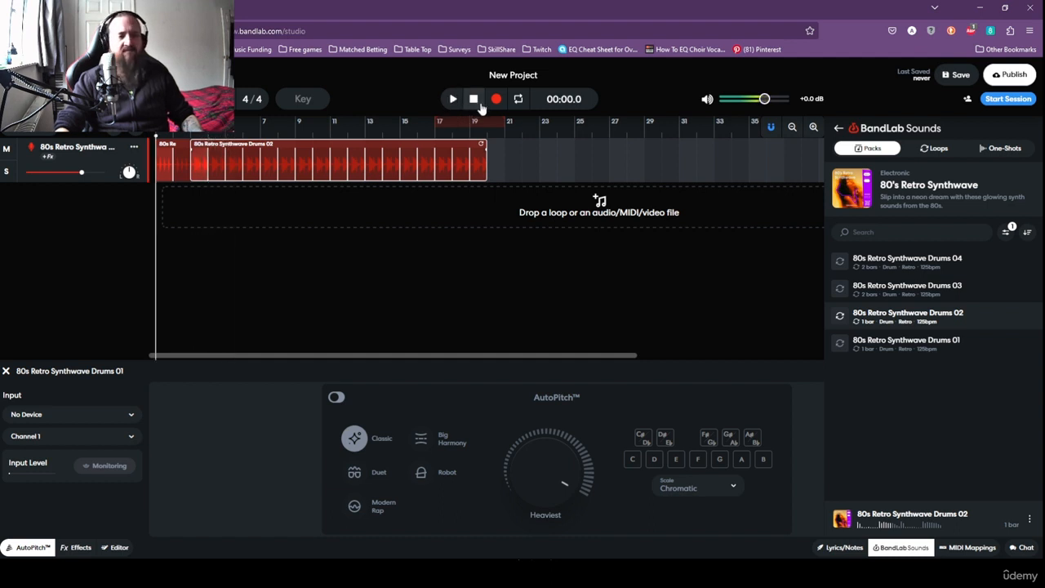
Filter the pack's sounds to the Bass instrument instead of Drum and preview the Bass 04, 03 and 02 loops.
{"action": "left_click", "coordinate": [1008, 233]}
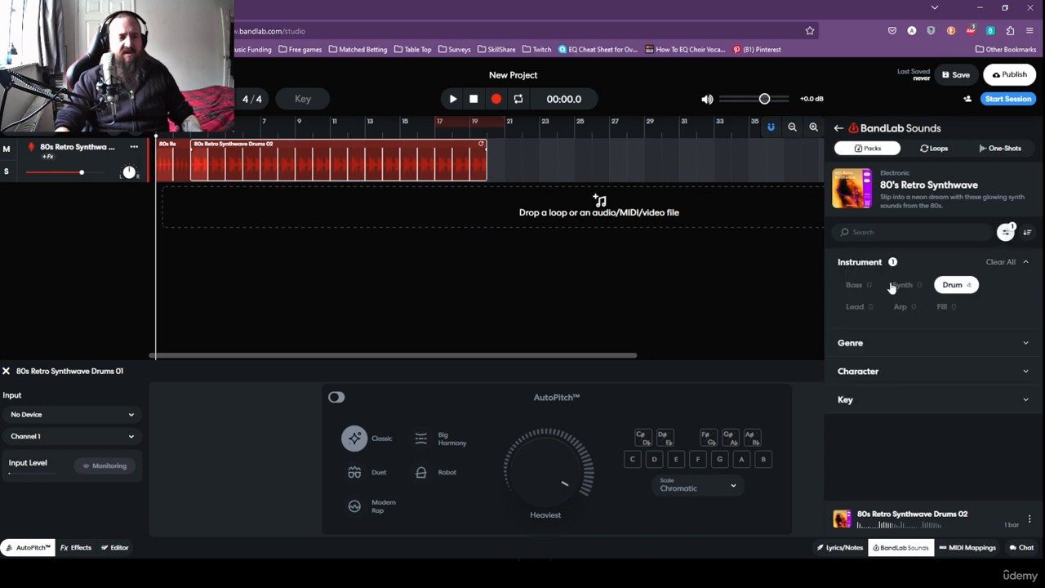
{"action": "left_click", "coordinate": [953, 286]}
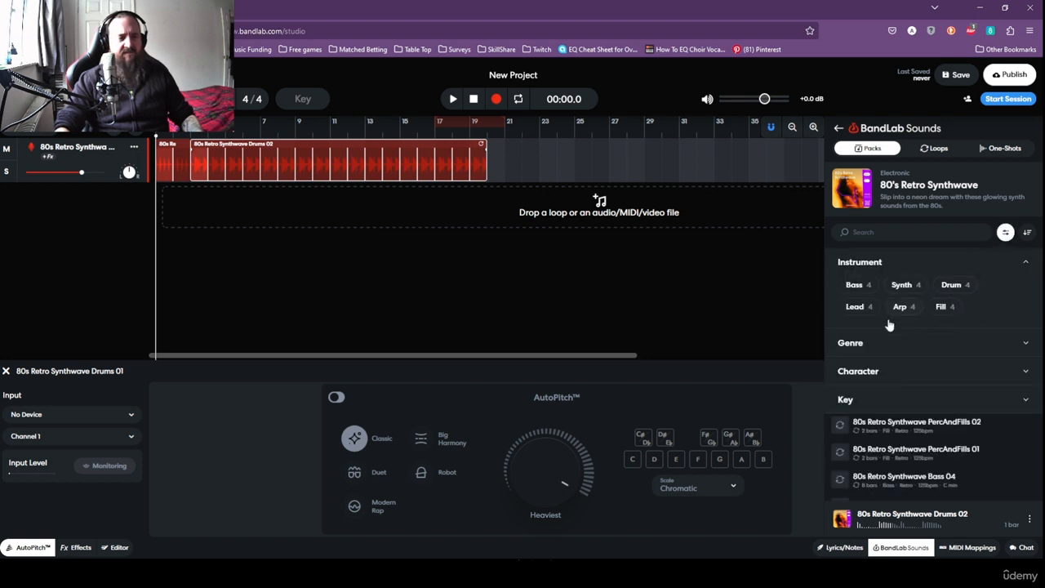
{"action": "left_click", "coordinate": [854, 284]}
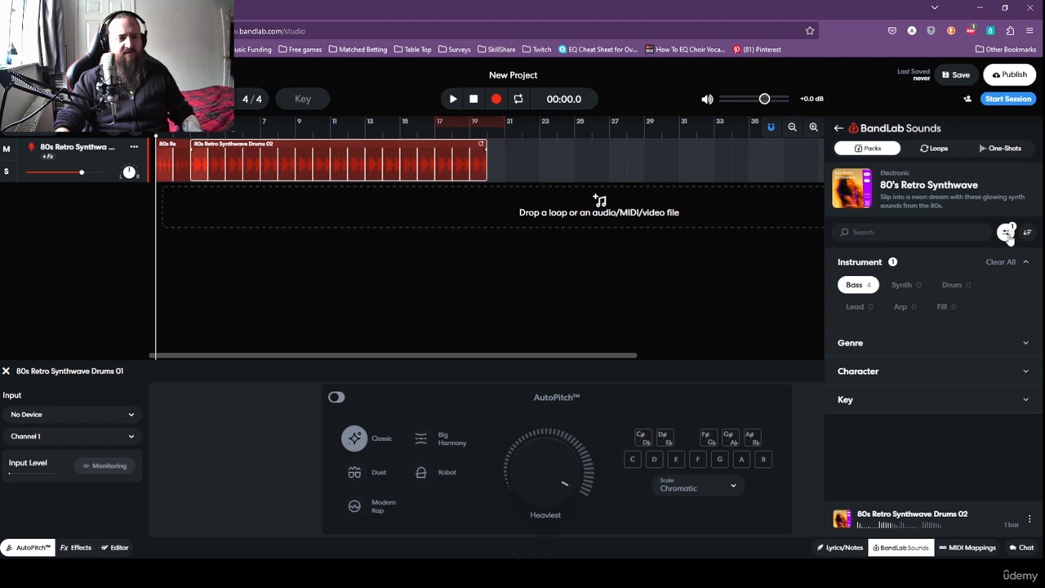
{"action": "left_click", "coordinate": [1008, 233]}
{"action": "left_click", "coordinate": [840, 263]}
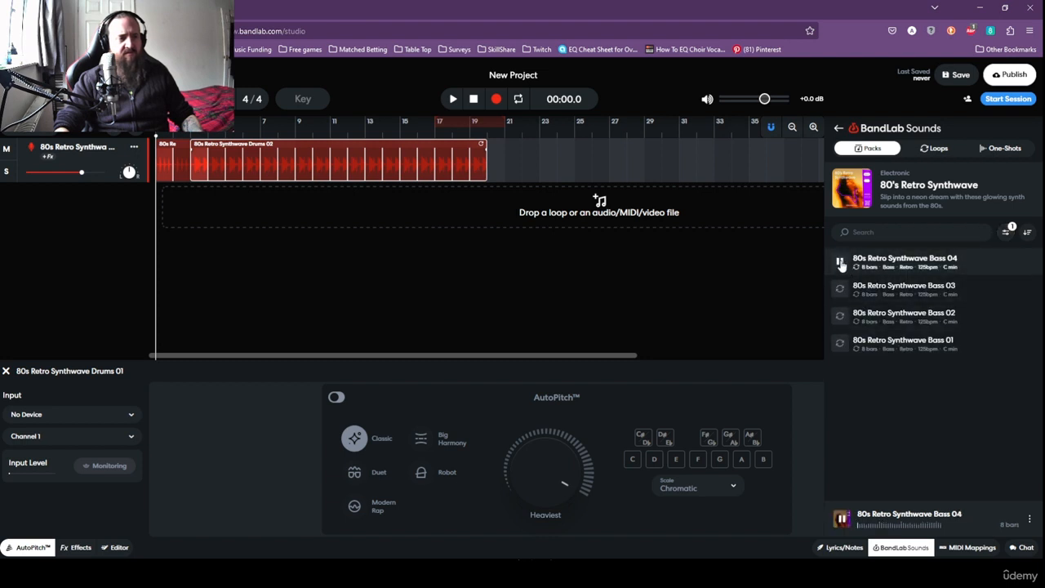
{"action": "left_click", "coordinate": [840, 290]}
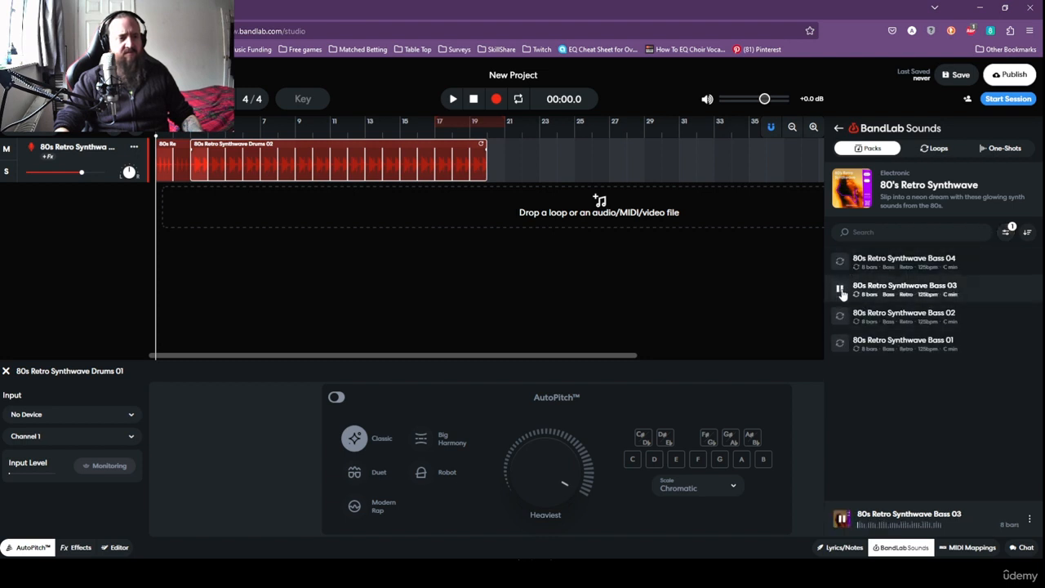
{"action": "left_click", "coordinate": [841, 316]}
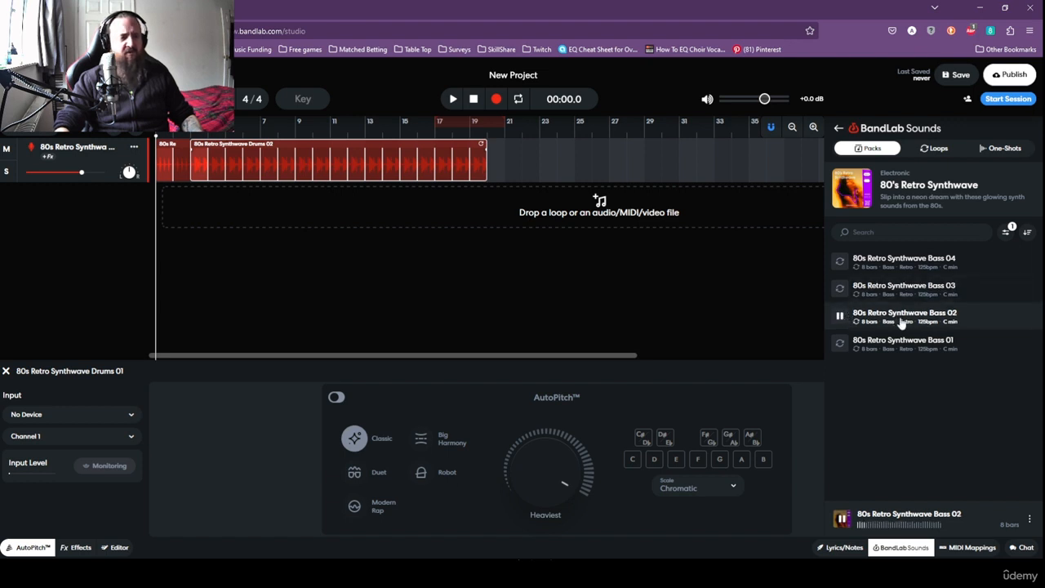
Add the Bass 02 loop on a new track at bar 5 with the project key set to C minor, and extend bass and drums to bar 21.
{"action": "left_click_drag", "start_coordinate": [897, 323], "coordinate": [228, 204]}
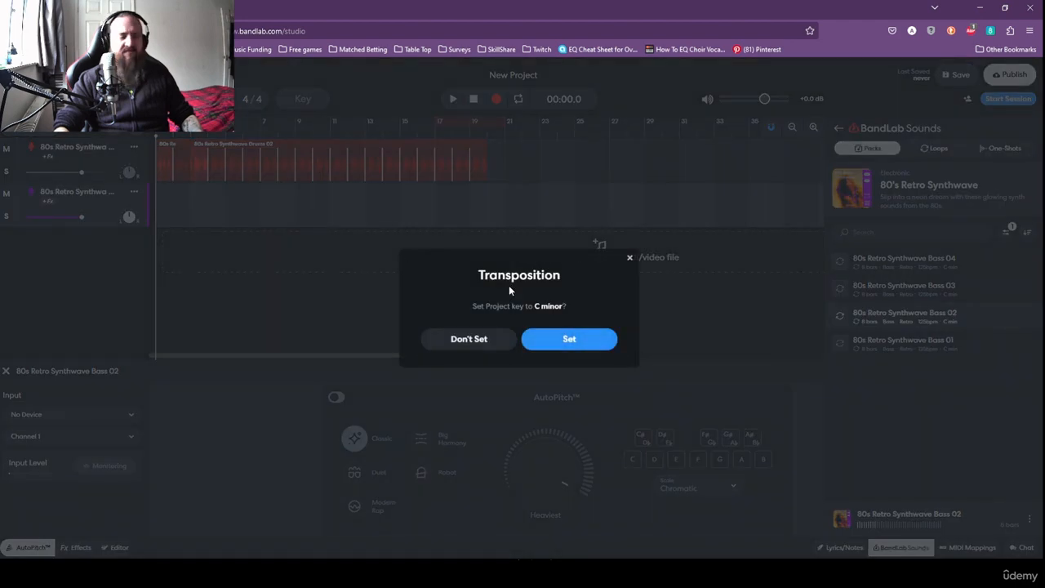
{"action": "left_click", "coordinate": [585, 339]}
{"action": "left_click_drag", "start_coordinate": [265, 205], "coordinate": [499, 190]}
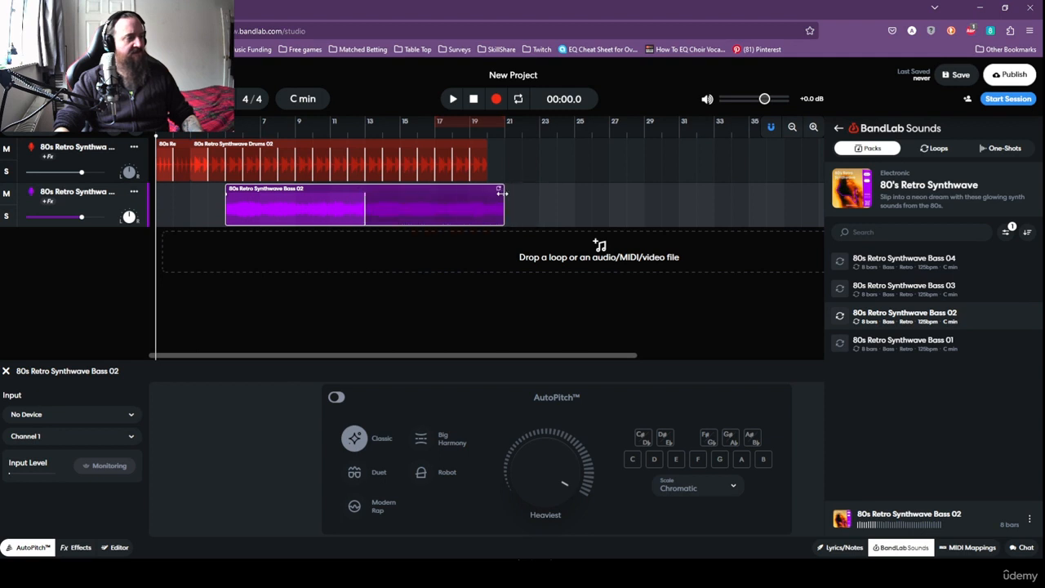
{"action": "left_click", "coordinate": [473, 156]}
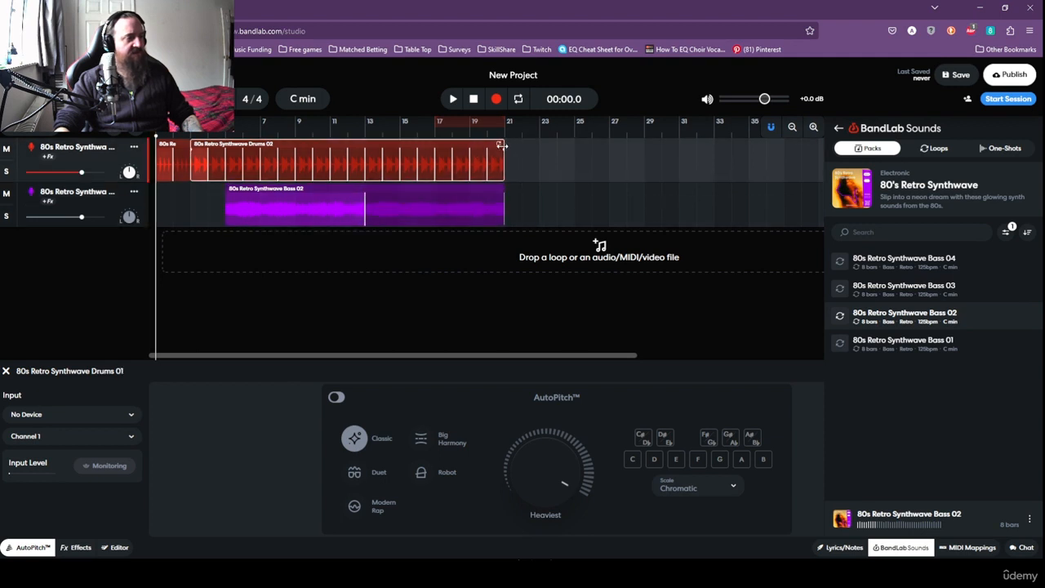
Play back the drum and bass arrangement from the start of the project.
{"action": "left_click", "coordinate": [453, 99]}
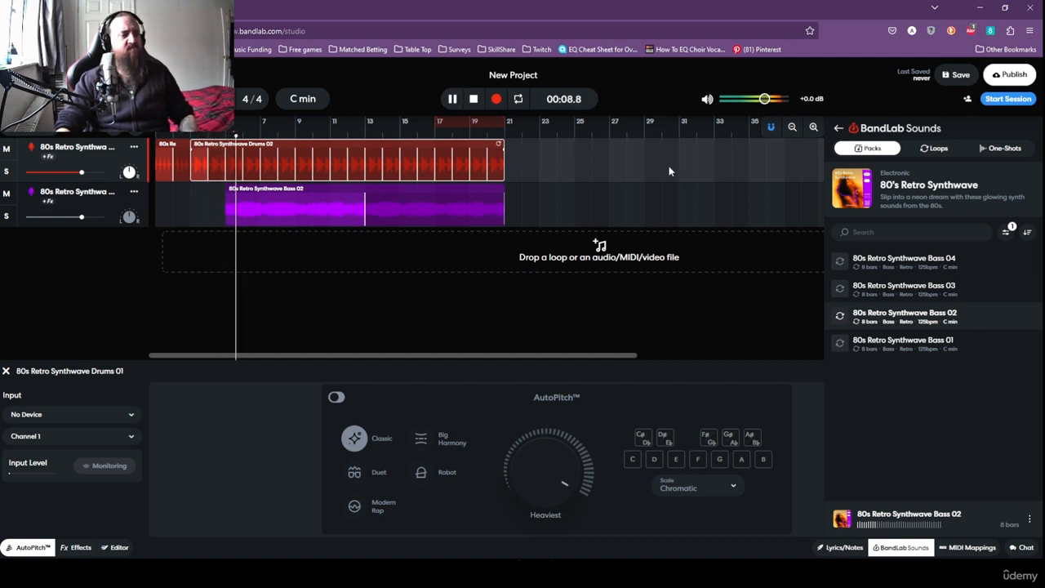
{"action": "left_click", "coordinate": [474, 99]}
Filter the pack's sounds to the Synth instrument instead of Bass and preview the Synths 04, 03, 02 and 01 loops.
{"action": "left_click", "coordinate": [1010, 233]}
{"action": "left_click", "coordinate": [854, 284]}
{"action": "left_click", "coordinate": [902, 284]}
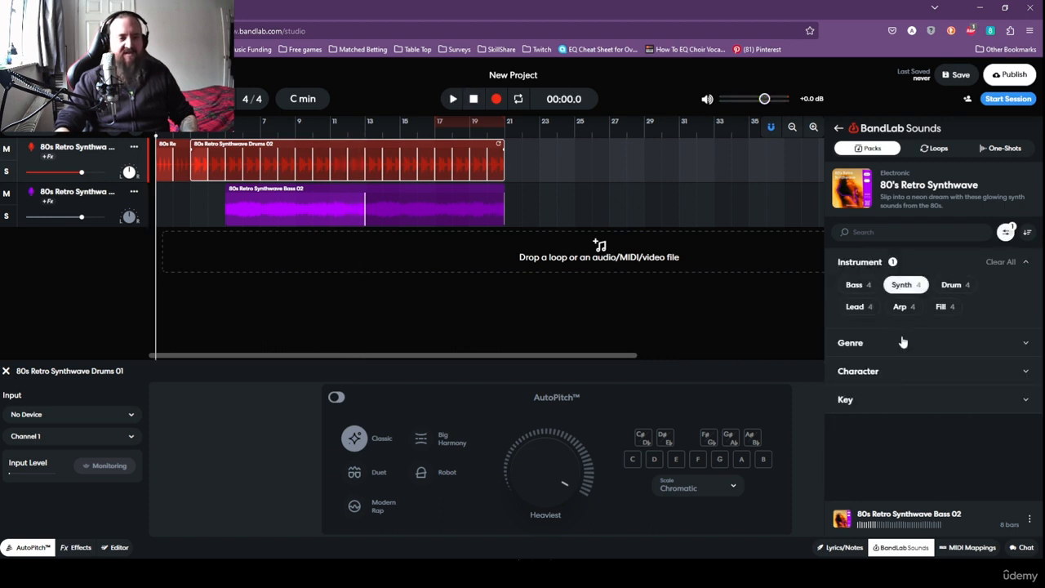
{"action": "left_click", "coordinate": [1005, 234]}
{"action": "left_click", "coordinate": [840, 262]}
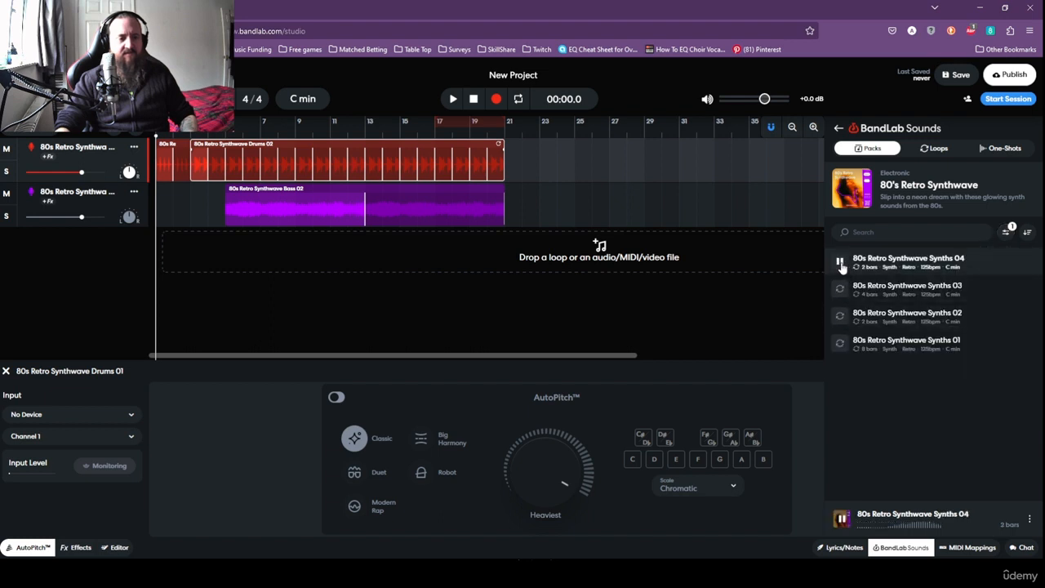
{"action": "left_click", "coordinate": [841, 290]}
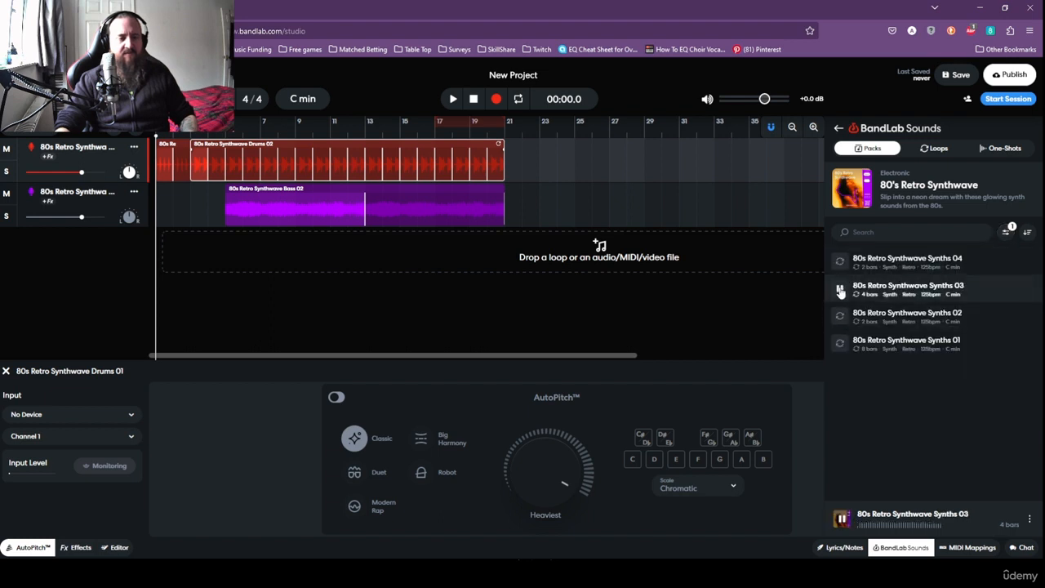
{"action": "left_click", "coordinate": [840, 316]}
{"action": "left_click", "coordinate": [840, 343]}
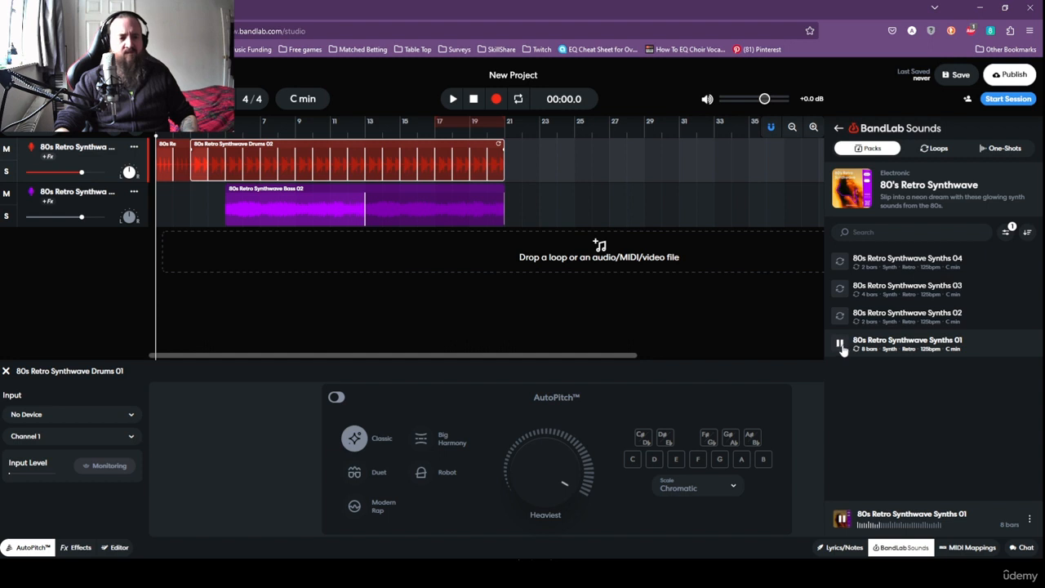
Add the 80s Retro Synthwave Synths 01 loop on a new track at bar 13 and play back from bar 11.
{"action": "left_click_drag", "start_coordinate": [841, 344], "coordinate": [400, 259]}
{"action": "left_click", "coordinate": [334, 127]}
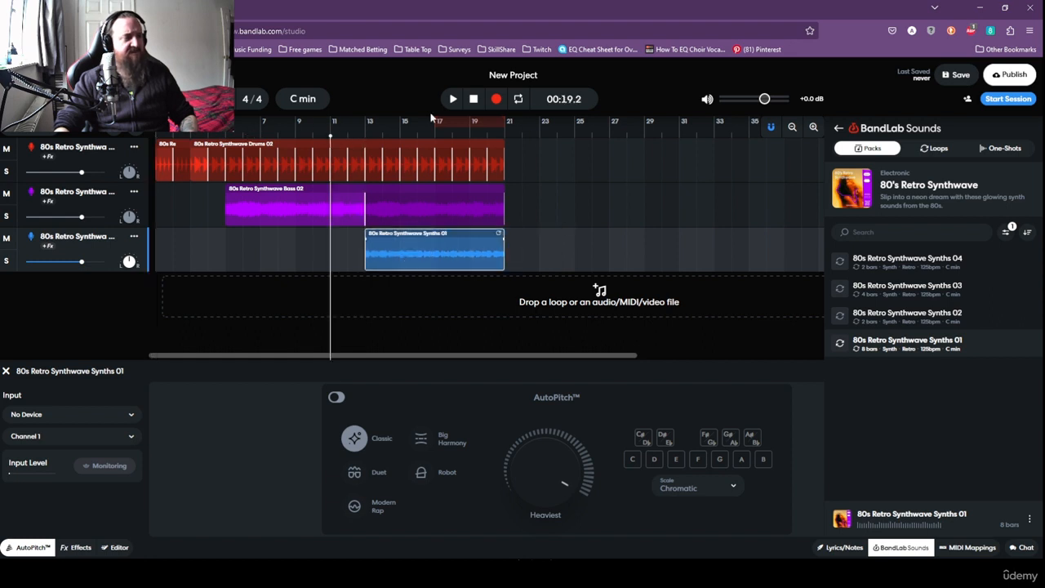
{"action": "left_click", "coordinate": [453, 99]}
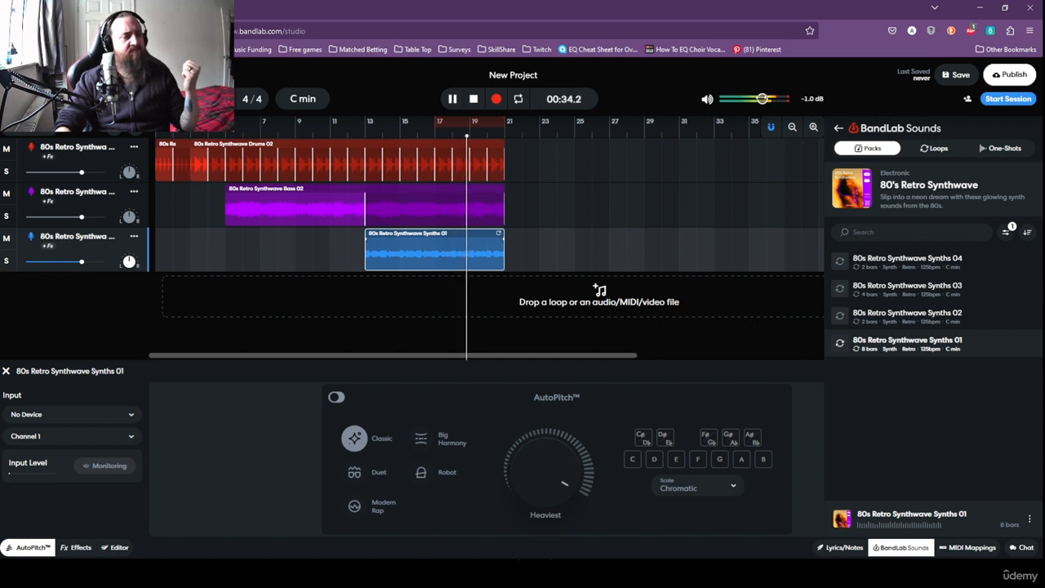
{"action": "left_click", "coordinate": [473, 99]}
Extend the Drums 02, Bass 02 and Synths 01 loops so that all three end at bar 37.
{"action": "left_click", "coordinate": [500, 145]}
{"action": "left_click_drag", "start_coordinate": [498, 144], "coordinate": [752, 130]}
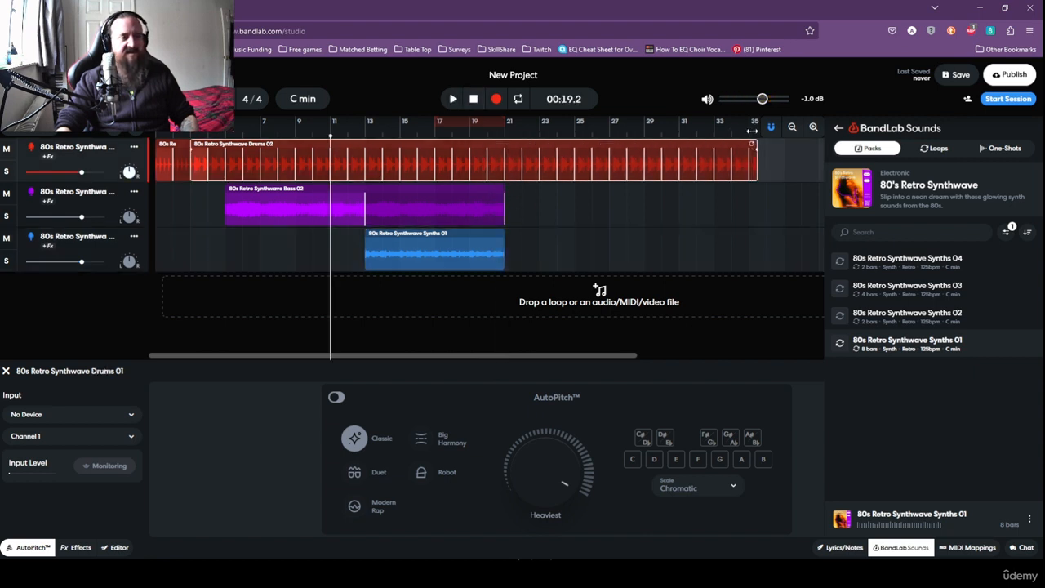
{"action": "left_click", "coordinate": [447, 210]}
{"action": "left_click_drag", "start_coordinate": [503, 187], "coordinate": [795, 190]}
{"action": "left_click", "coordinate": [710, 166]}
{"action": "left_click_drag", "start_coordinate": [743, 144], "coordinate": [787, 143]}
{"action": "left_click", "coordinate": [493, 239]}
{"action": "left_click_drag", "start_coordinate": [501, 232], "coordinate": [776, 233]}
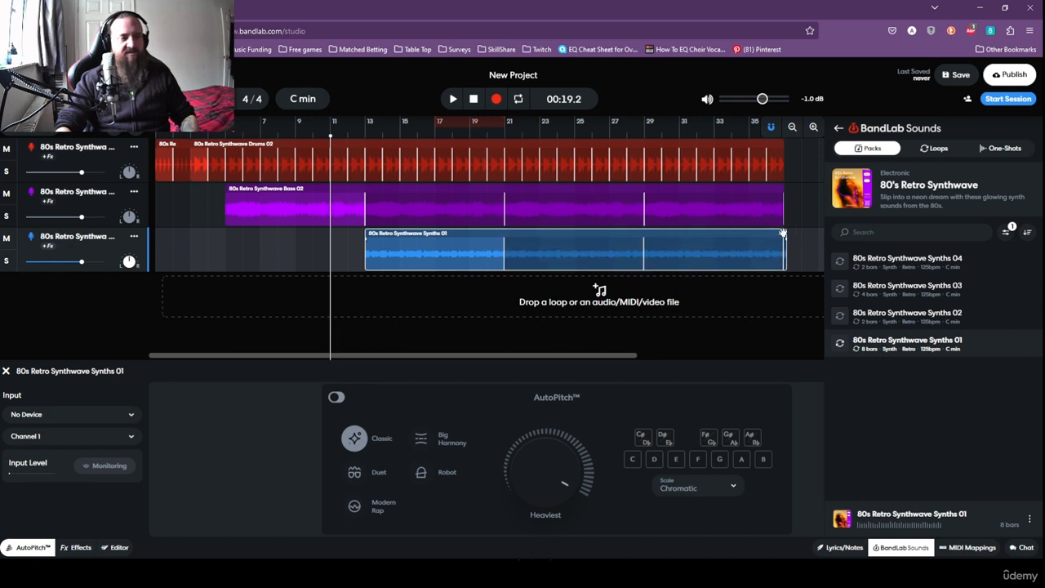
Filter the pack's sounds to the Arp instrument instead of Synth and preview all four Arp loops, ending on Arp 04.
{"action": "left_click", "coordinate": [1006, 232]}
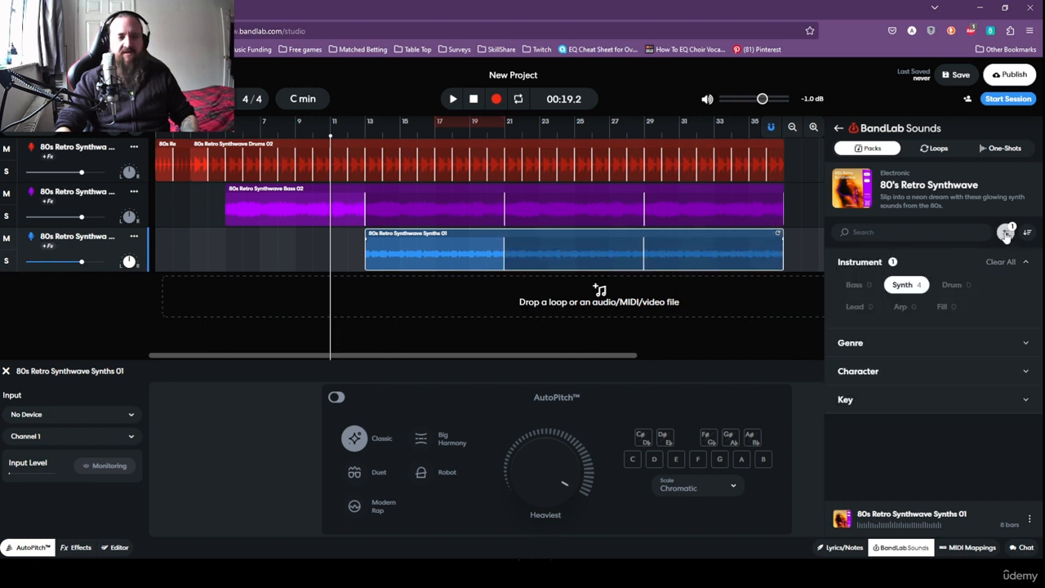
{"action": "left_click", "coordinate": [920, 287]}
{"action": "left_click", "coordinate": [903, 308]}
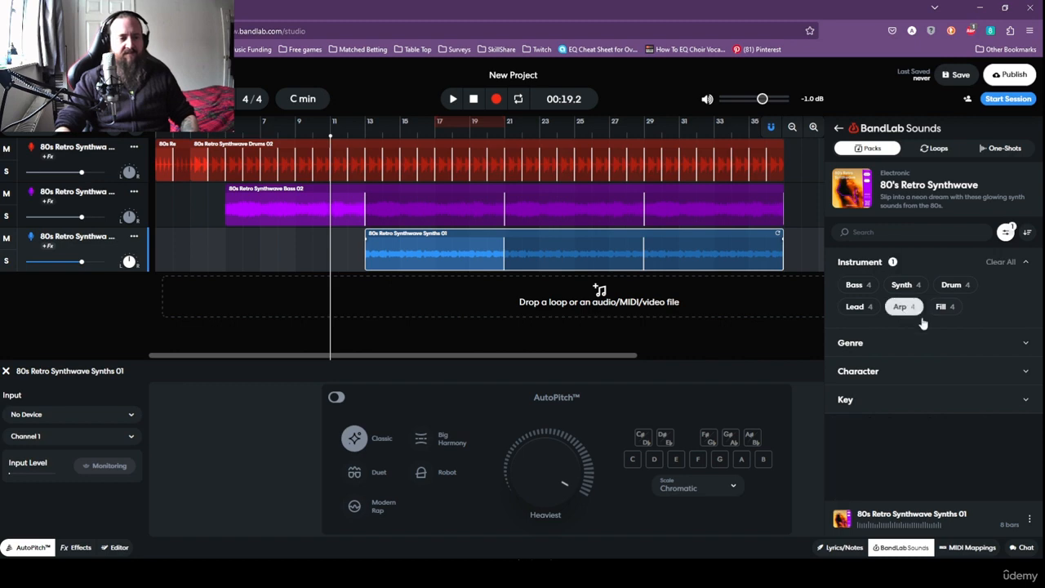
{"action": "left_click", "coordinate": [1007, 233]}
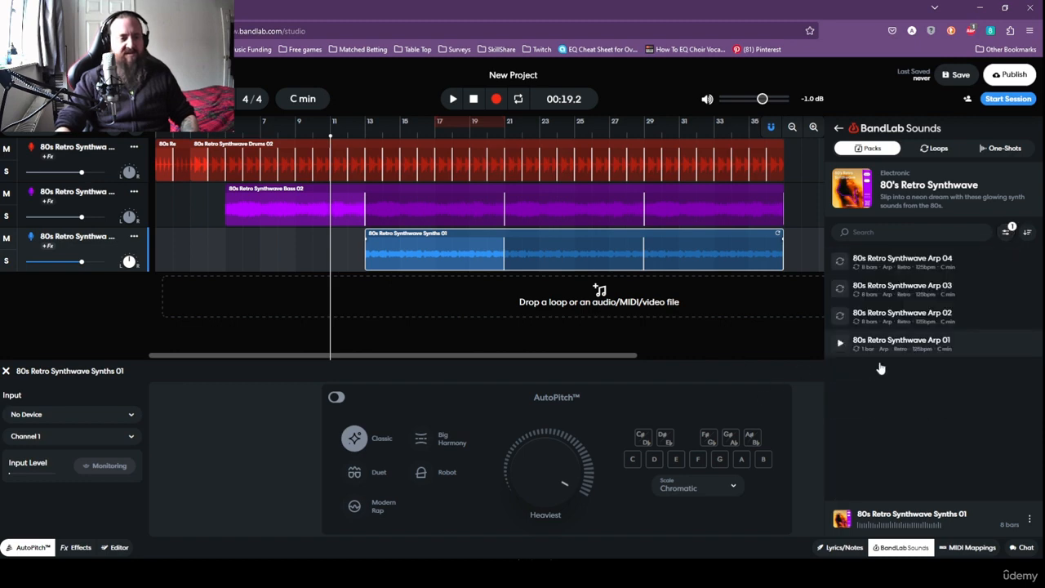
{"action": "left_click", "coordinate": [841, 262]}
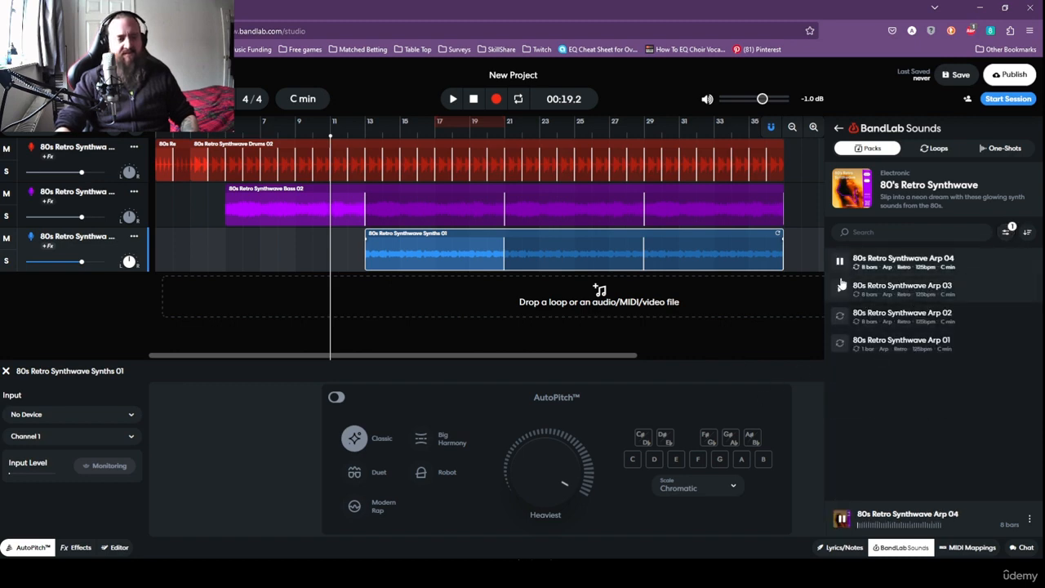
{"action": "left_click", "coordinate": [840, 290]}
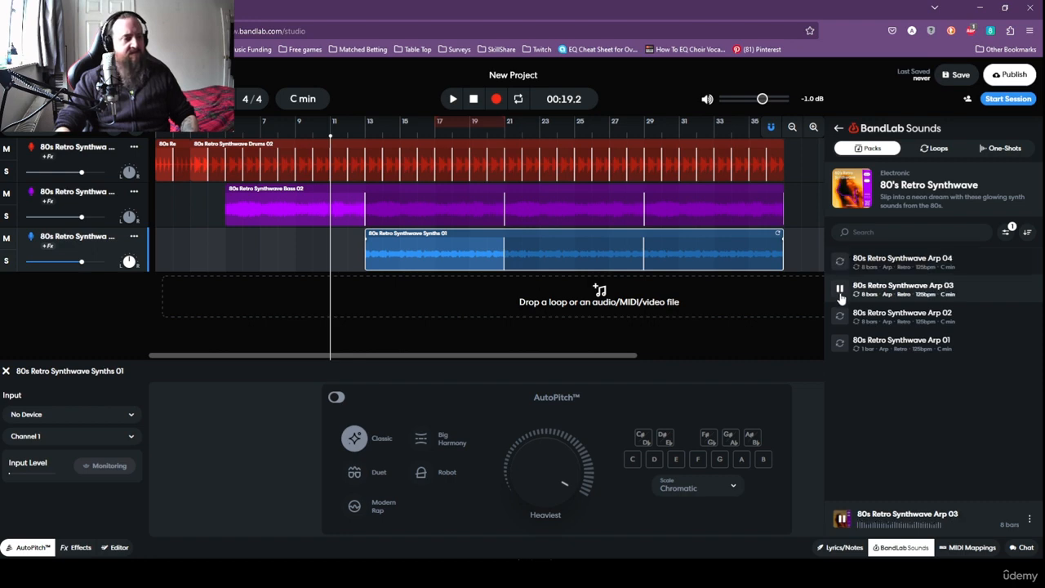
{"action": "left_click", "coordinate": [841, 318]}
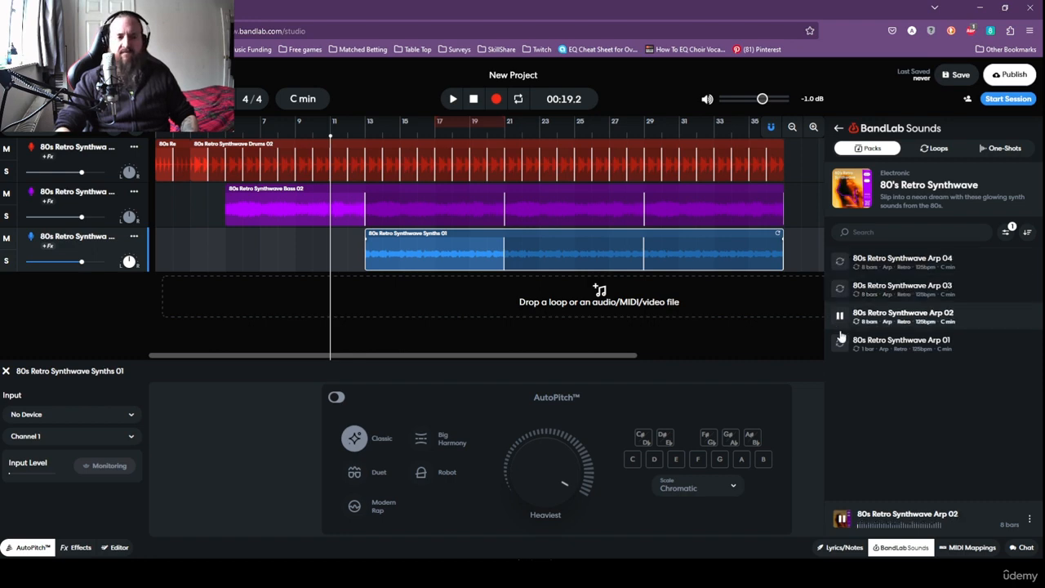
{"action": "left_click", "coordinate": [841, 344]}
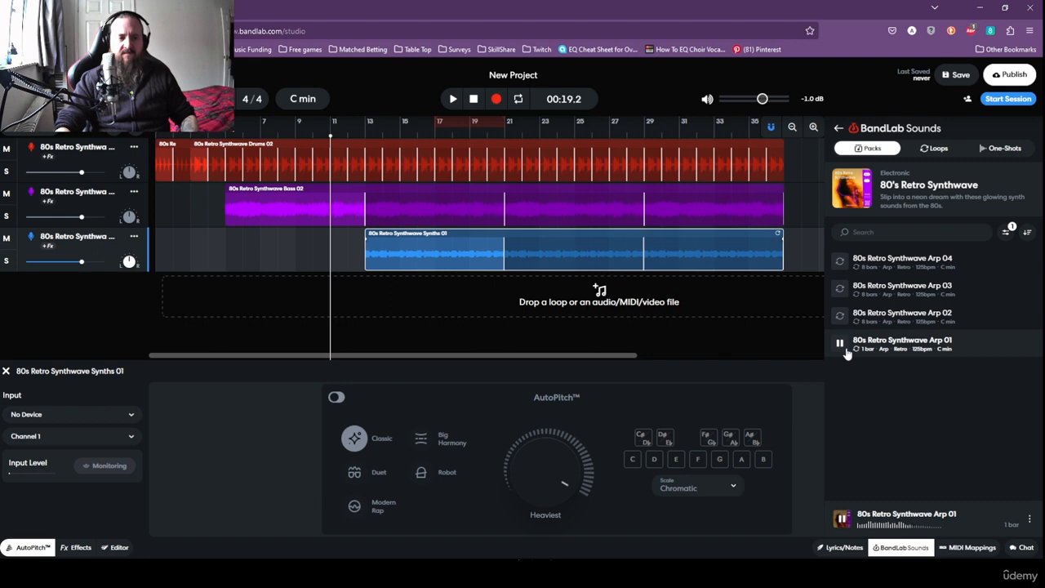
{"action": "left_click", "coordinate": [840, 262]}
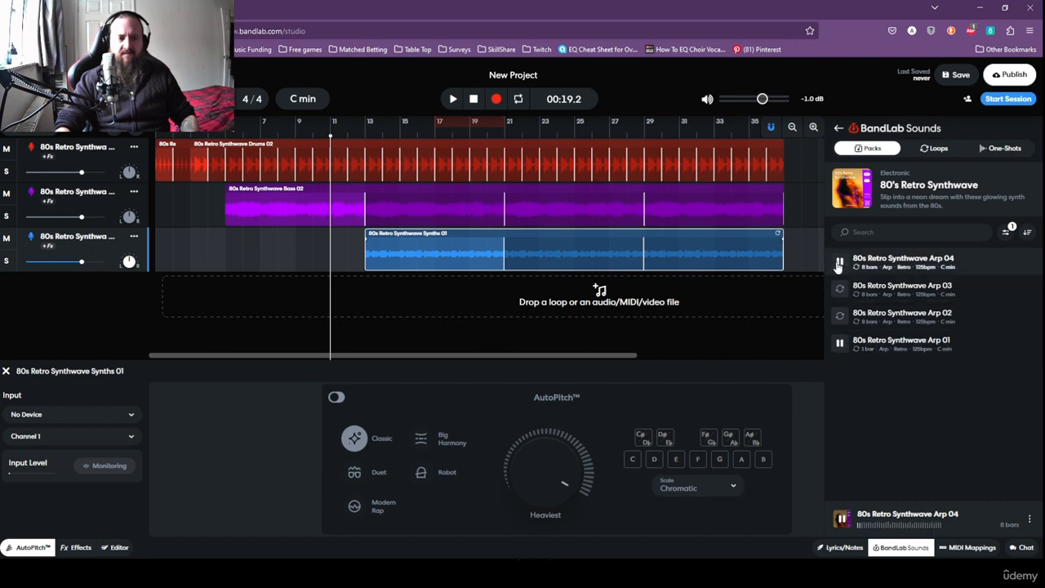
Add the Arp 04 loop on a new track at bar 21, extend it to bar 37, and play back that section.
{"action": "left_click_drag", "start_coordinate": [879, 266], "coordinate": [601, 292]}
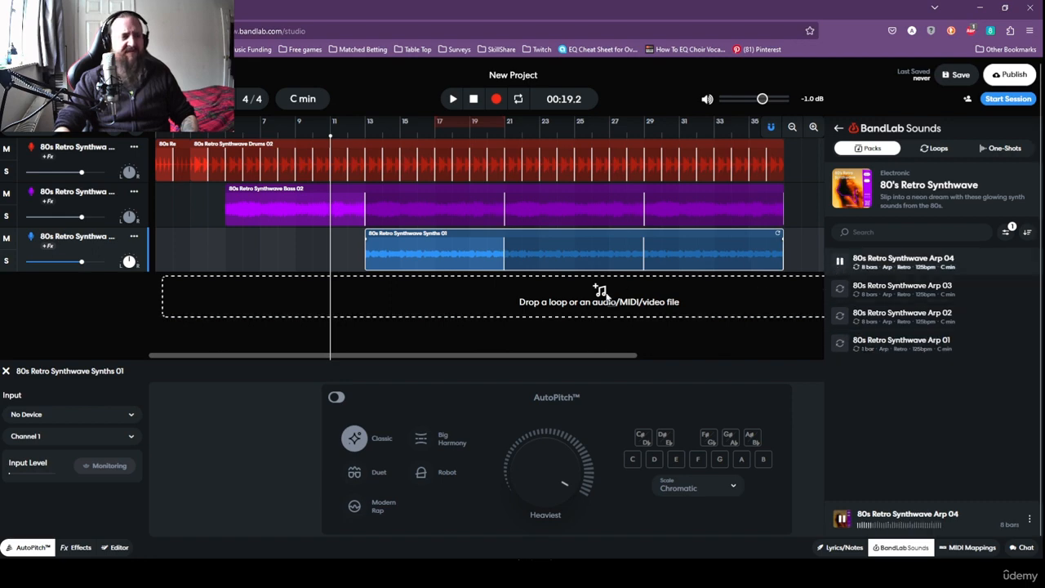
{"action": "left_click_drag", "start_coordinate": [531, 298], "coordinate": [518, 291]}
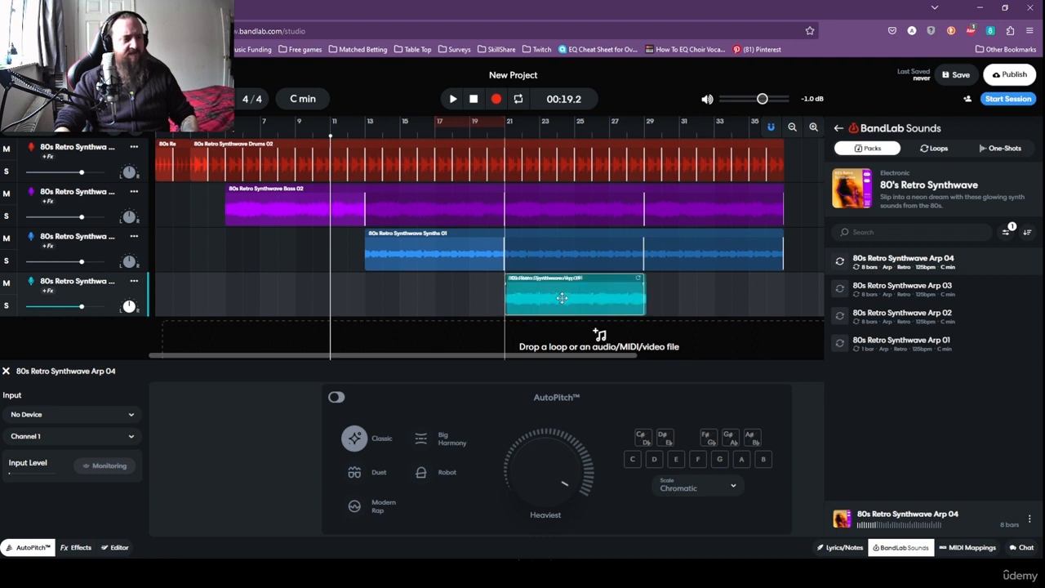
{"action": "left_click_drag", "start_coordinate": [638, 279], "coordinate": [805, 278]}
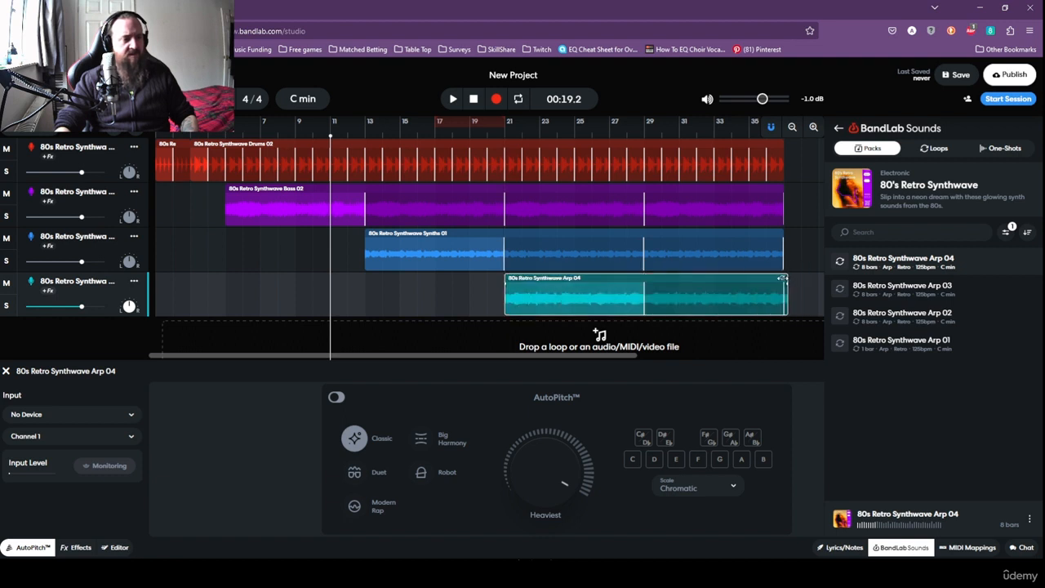
{"action": "left_click", "coordinate": [502, 133]}
{"action": "key", "text": "space"}
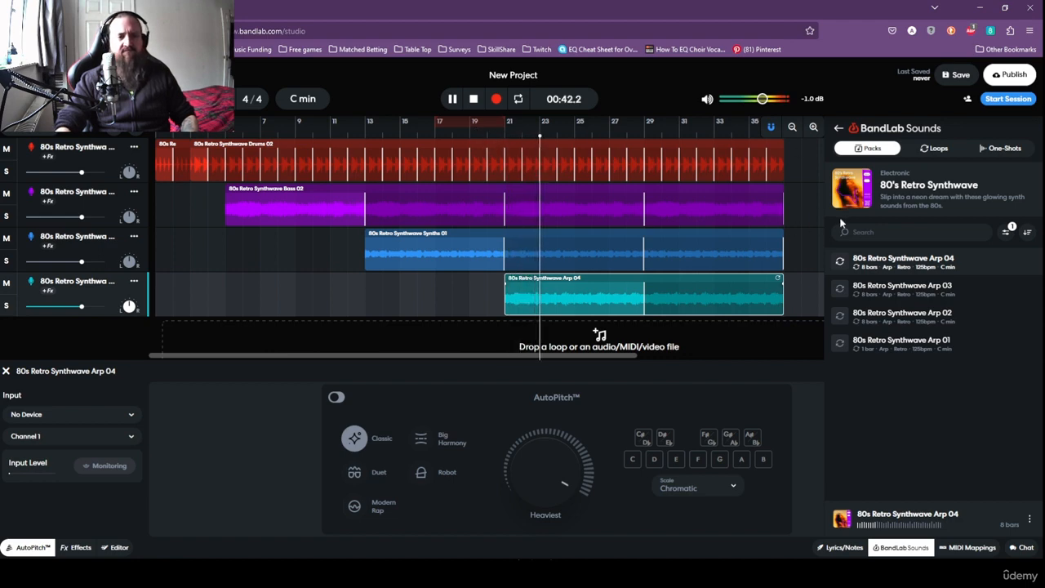
{"action": "key", "text": "space"}
Filter the pack's sounds to the Lead instrument instead of Arp and preview all four Leads loops, ending on Leads 03.
{"action": "left_click", "coordinate": [1005, 234]}
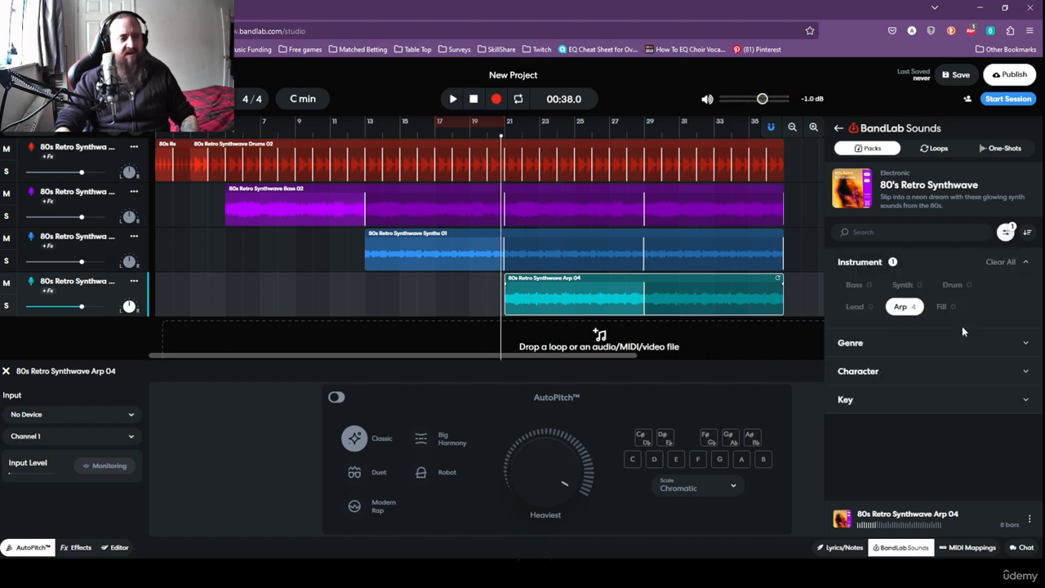
{"action": "left_click", "coordinate": [915, 310]}
{"action": "left_click", "coordinate": [869, 308]}
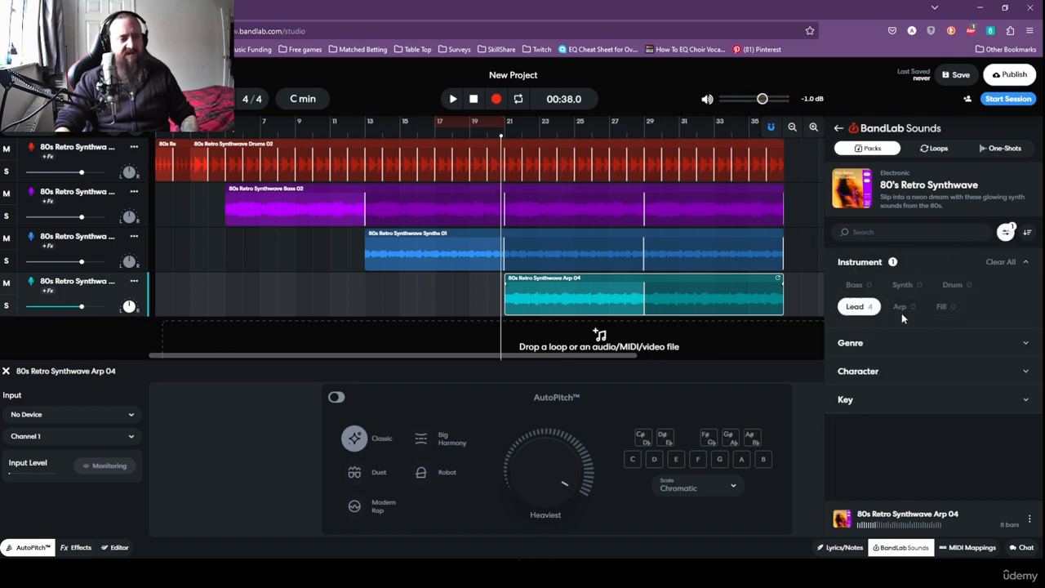
{"action": "left_click", "coordinate": [1005, 234]}
{"action": "left_click", "coordinate": [841, 261]}
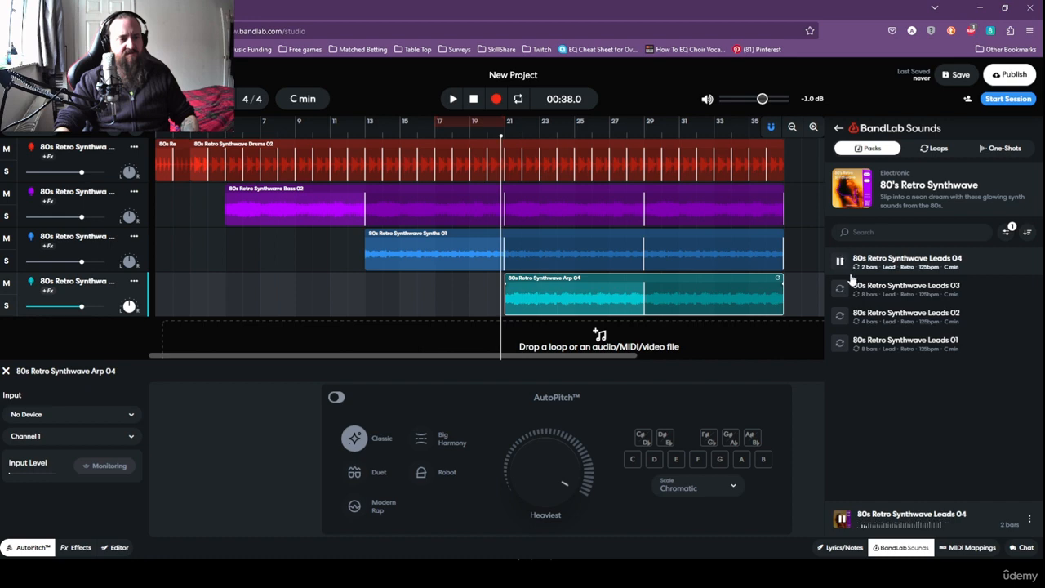
{"action": "left_click", "coordinate": [841, 290]}
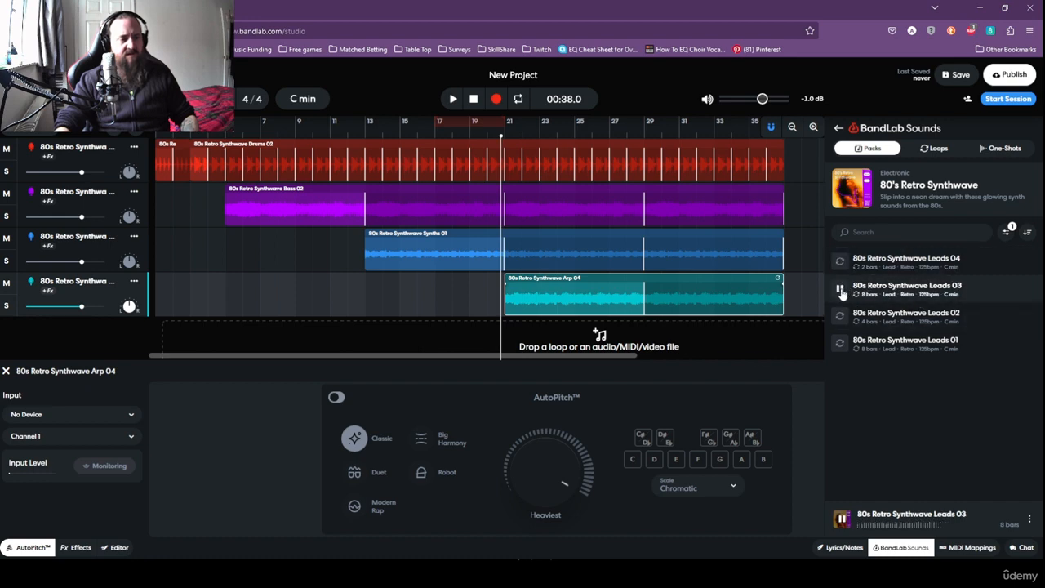
{"action": "left_click", "coordinate": [841, 316]}
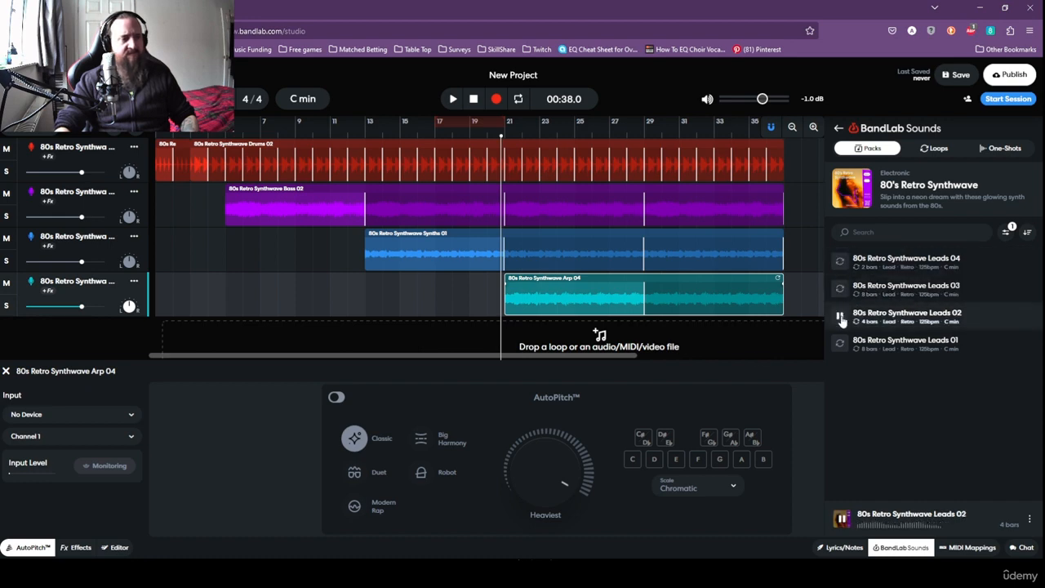
{"action": "left_click", "coordinate": [841, 345]}
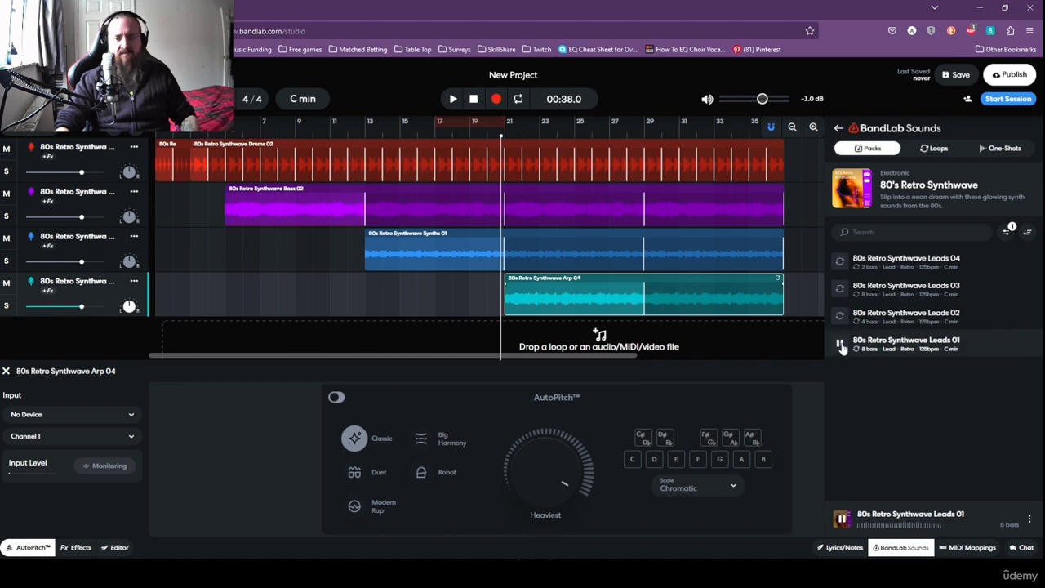
{"action": "left_click", "coordinate": [839, 318]}
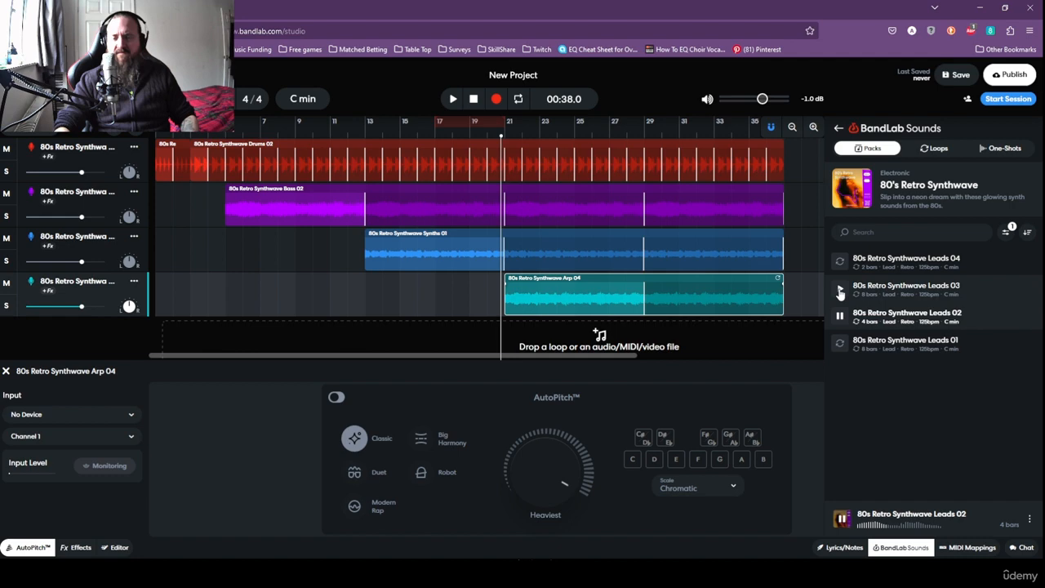
{"action": "left_click", "coordinate": [841, 291]}
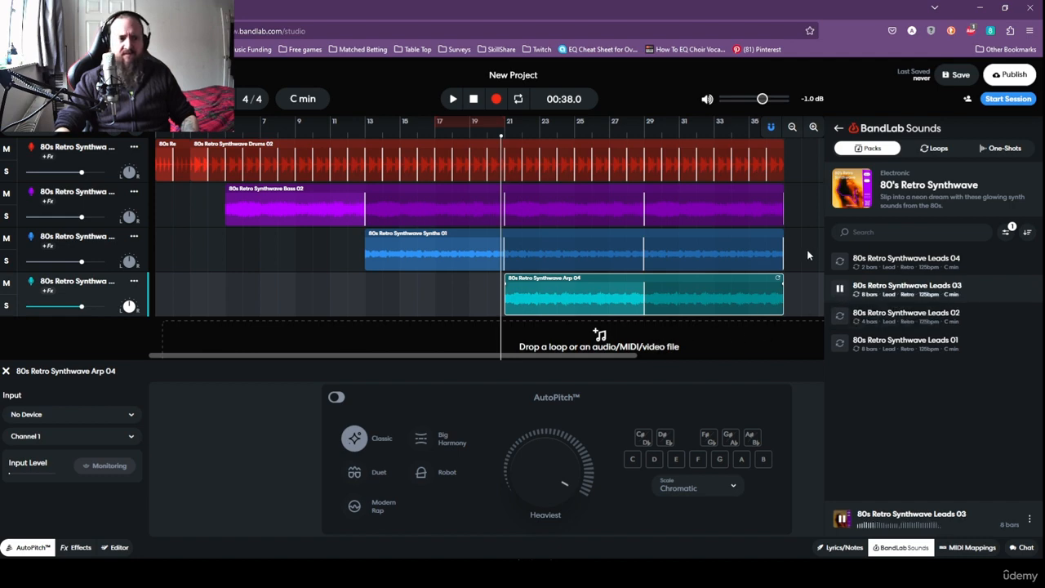
Add the 80s Retro Synthwave Leads 03 loop on a new track at bar 21 and extend it to bar 37.
{"action": "scroll", "coordinate": [808, 255], "scroll_direction": "down", "scroll_amount": 1}
{"action": "left_click_drag", "start_coordinate": [892, 292], "coordinate": [514, 340]}
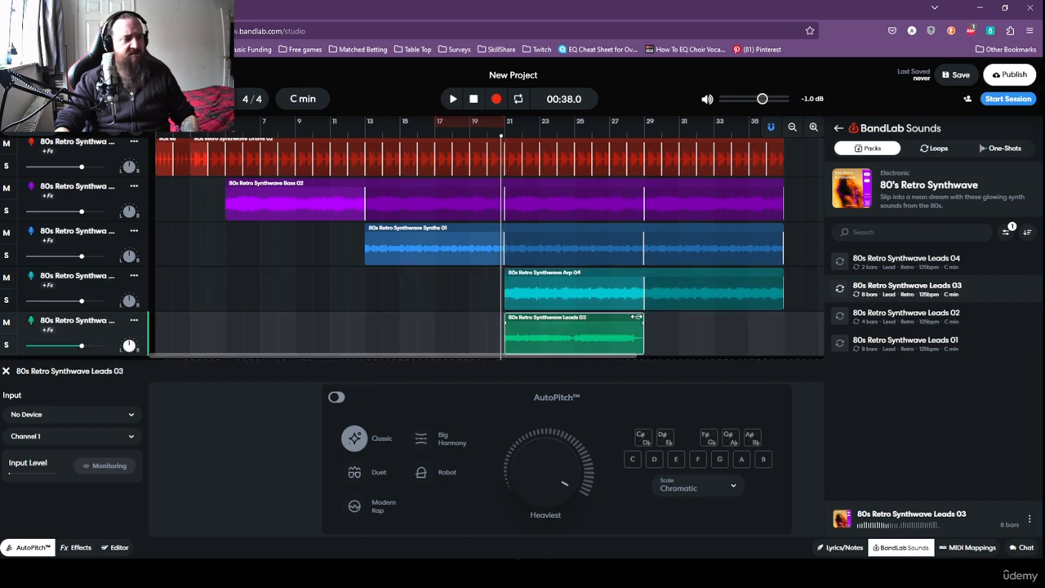
{"action": "left_click_drag", "start_coordinate": [637, 317], "coordinate": [783, 321]}
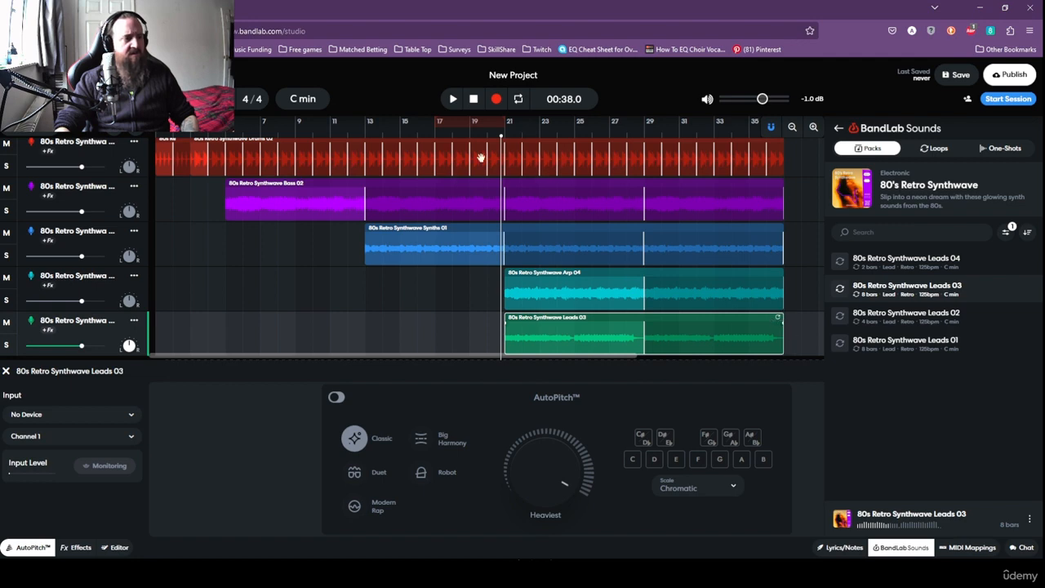
Play back from bar 17 and balance the mix by raising the Leads and Arp track volumes and lowering the Synths and Bass slightly.
{"action": "left_click", "coordinate": [437, 135]}
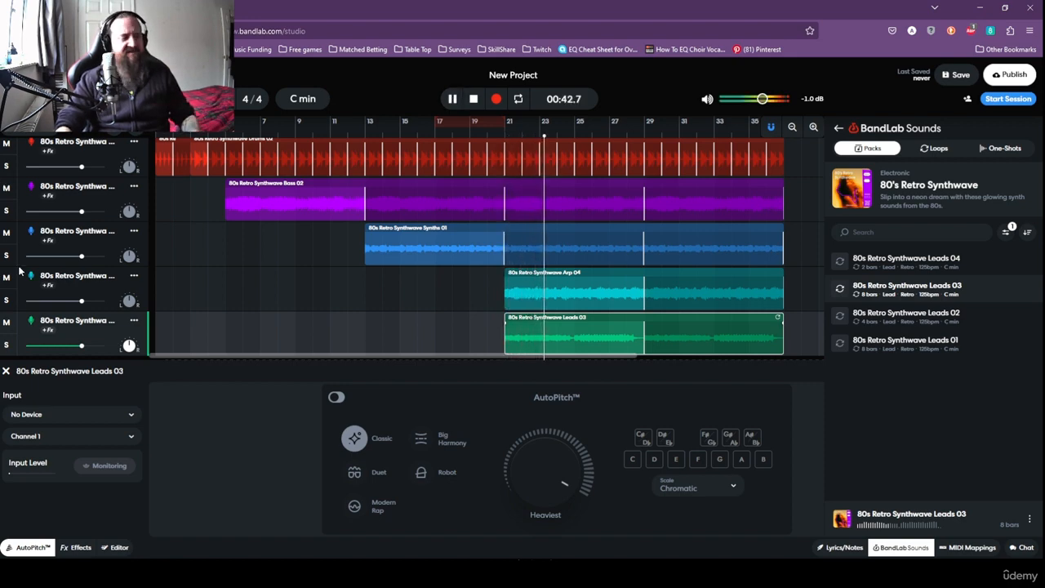
{"action": "left_click_drag", "start_coordinate": [81, 345], "coordinate": [91, 346]}
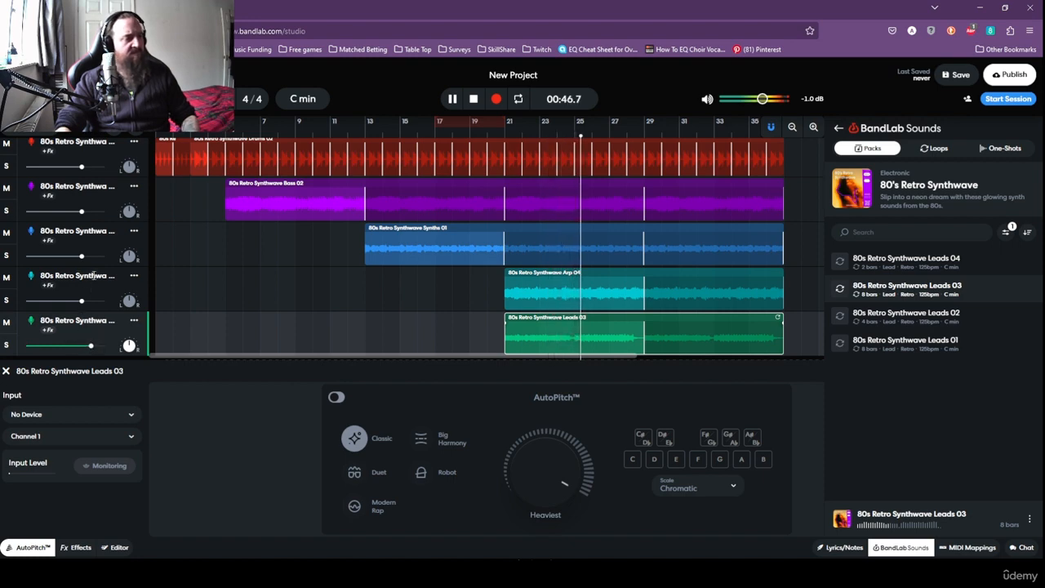
{"action": "left_click_drag", "start_coordinate": [82, 256], "coordinate": [78, 256]}
{"action": "left_click_drag", "start_coordinate": [82, 211], "coordinate": [79, 211]}
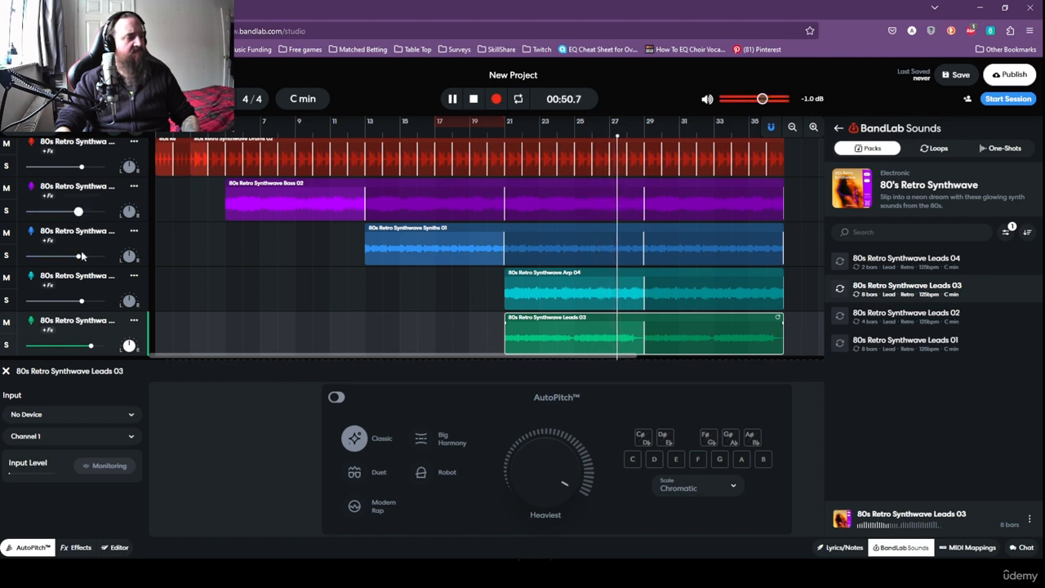
{"action": "left_click_drag", "start_coordinate": [81, 300], "coordinate": [75, 256]}
{"action": "left_click", "coordinate": [78, 211]}
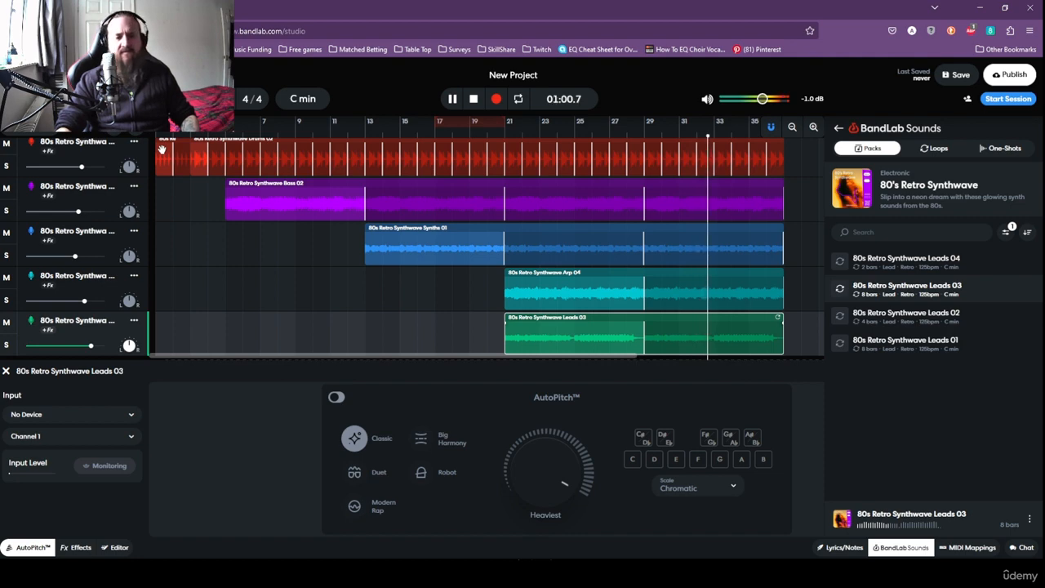
Filter the pack's sounds to Drum instead of Lead, preview Drums 03, and add it to the drum track from bar 37 to about bar 57.
{"action": "left_click", "coordinate": [474, 99]}
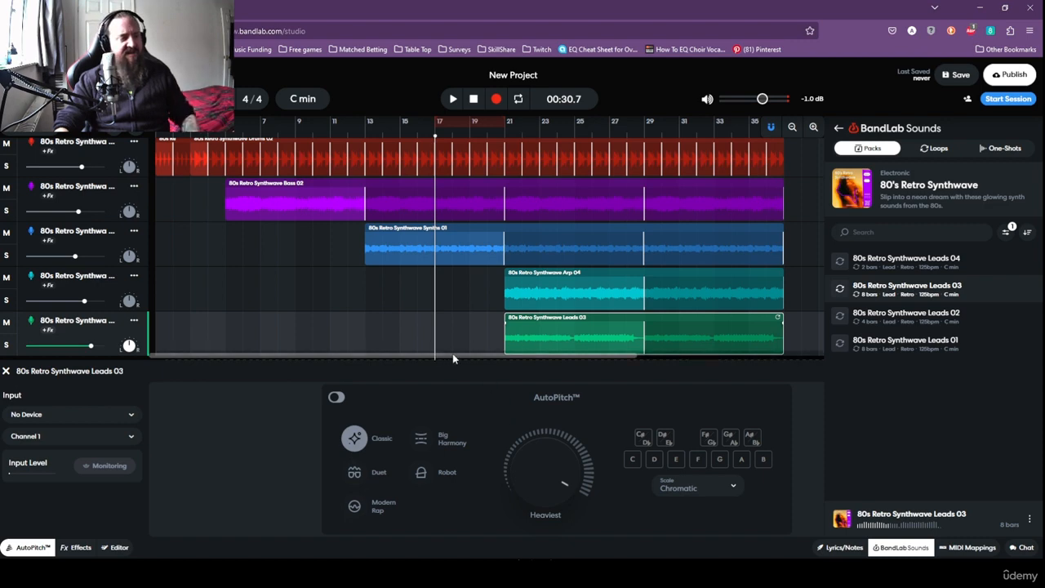
{"action": "left_click_drag", "start_coordinate": [454, 358], "coordinate": [629, 356]}
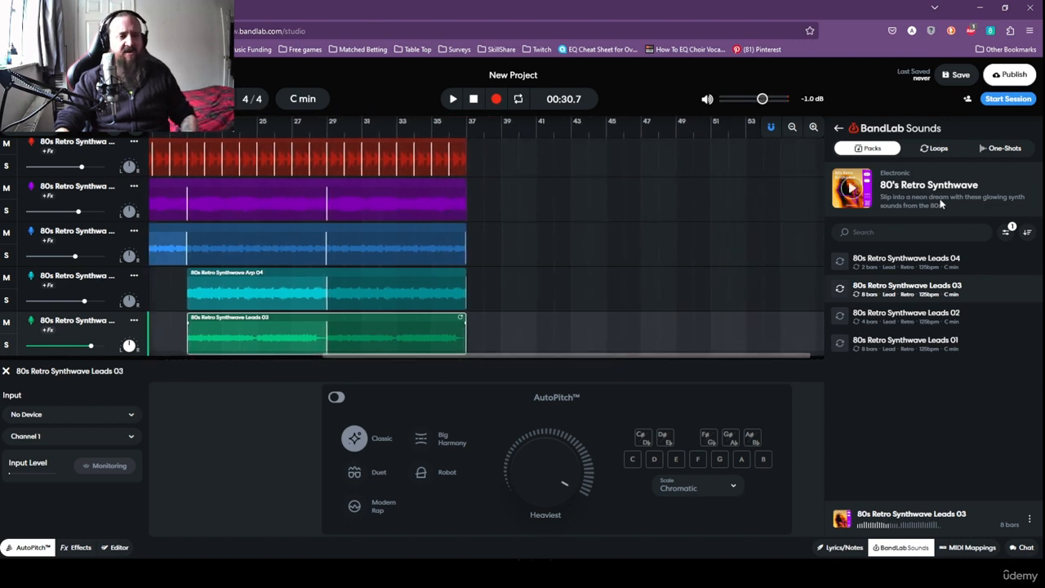
{"action": "left_click", "coordinate": [1007, 233]}
{"action": "left_click", "coordinate": [872, 308]}
{"action": "left_click", "coordinate": [953, 285]}
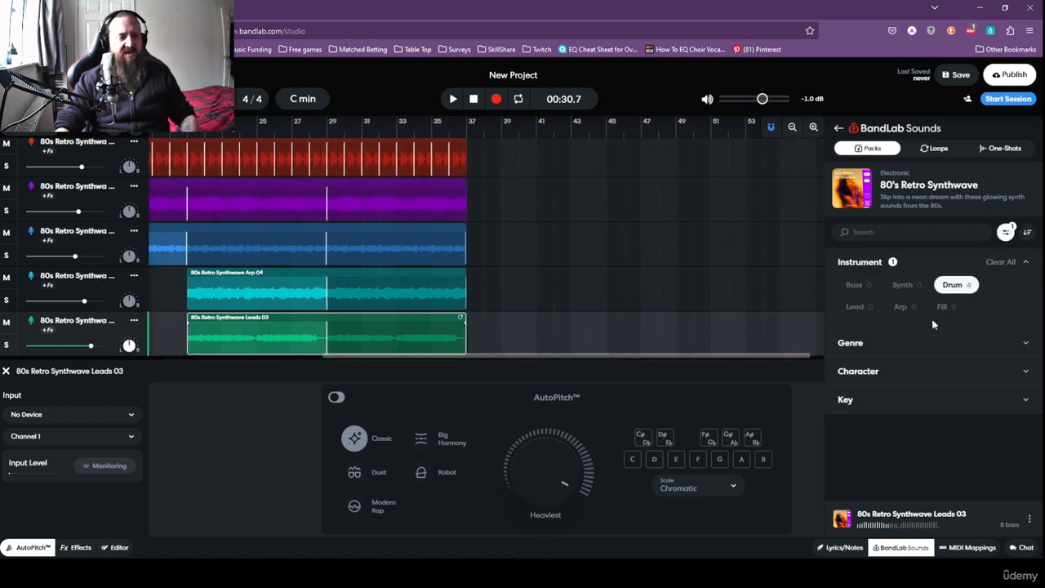
{"action": "left_click", "coordinate": [1007, 233]}
{"action": "left_click", "coordinate": [840, 289]}
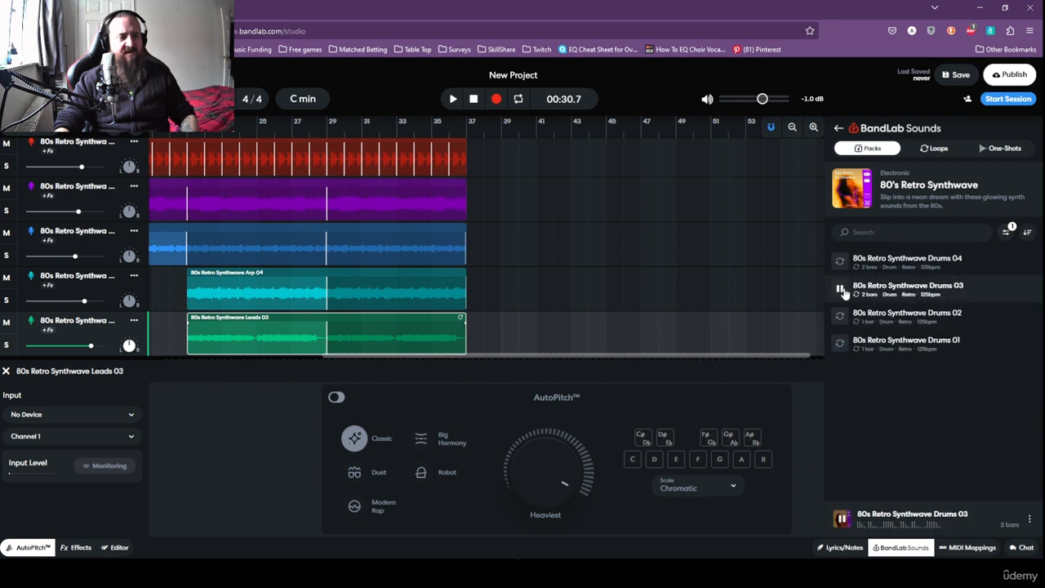
{"action": "left_click_drag", "start_coordinate": [872, 287], "coordinate": [809, 144]}
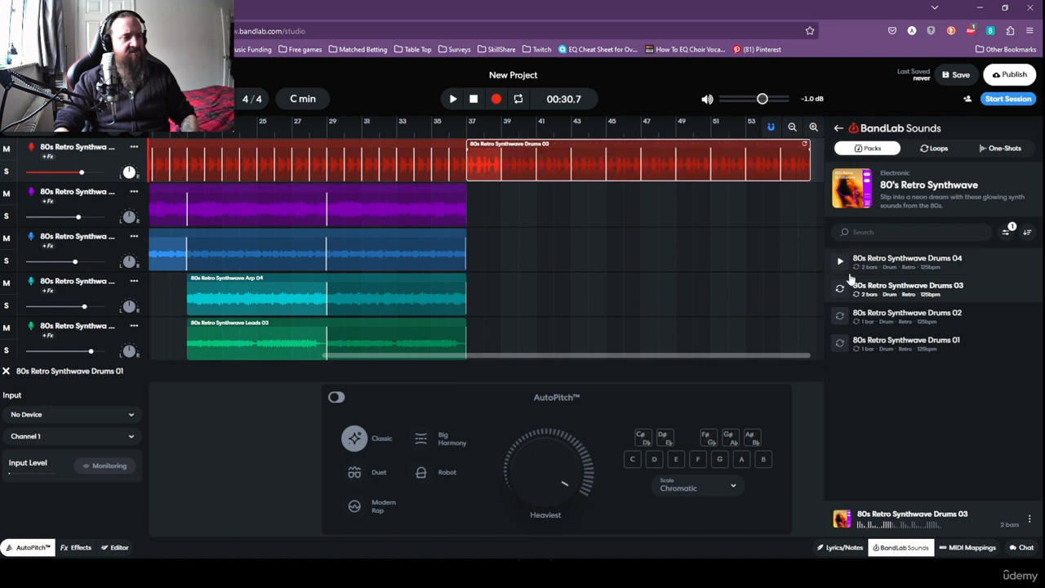
Filter the pack's sounds to the Synth instrument instead of Drum and preview all four Synths loops, from Synths 01 to Synths 04.
{"action": "left_click", "coordinate": [1007, 234]}
{"action": "left_click", "coordinate": [897, 289]}
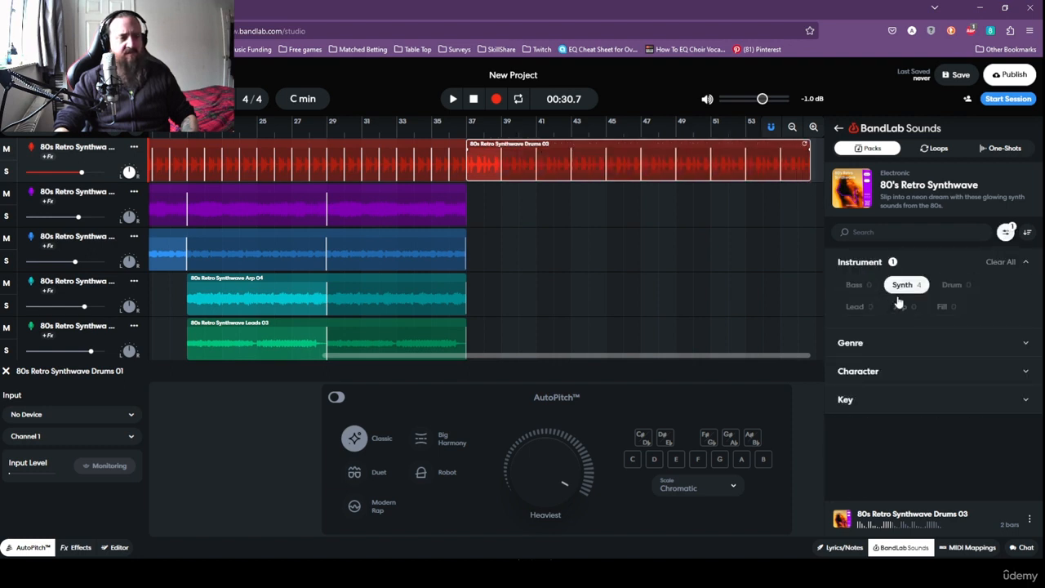
{"action": "left_click", "coordinate": [909, 346]}
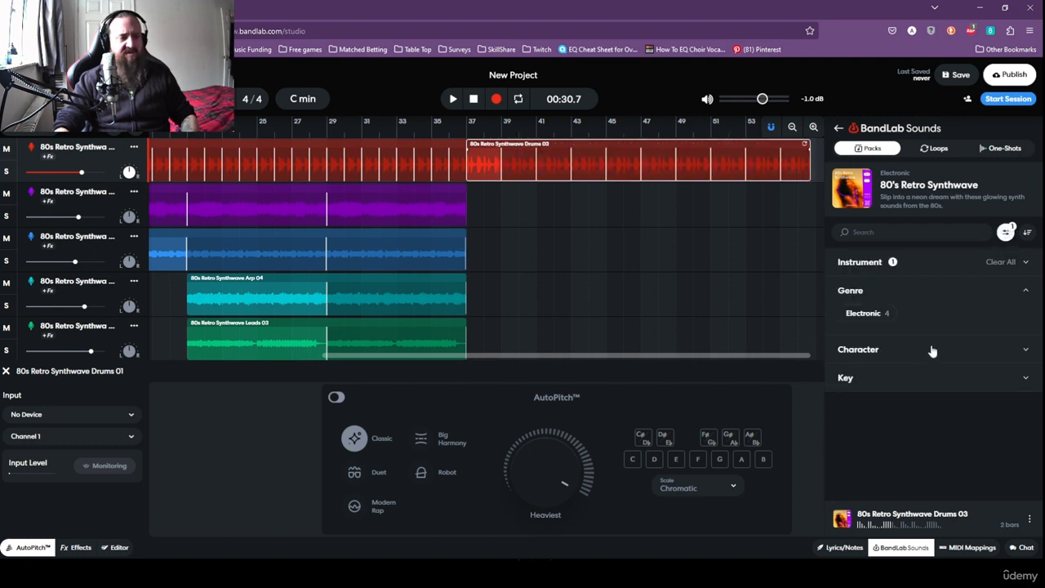
{"action": "left_click", "coordinate": [1007, 234]}
{"action": "left_click", "coordinate": [840, 346]}
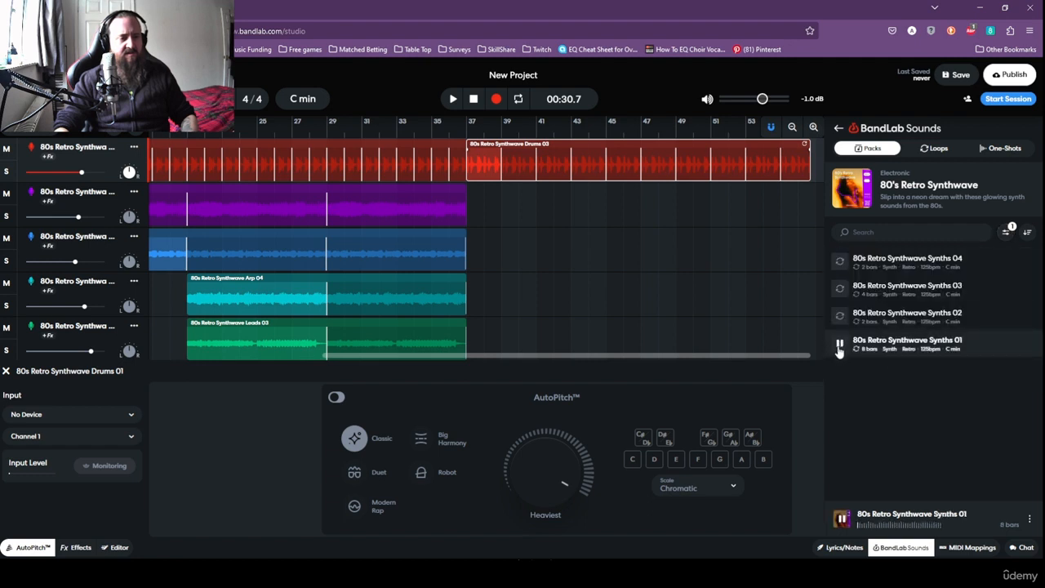
{"action": "left_click", "coordinate": [838, 318]}
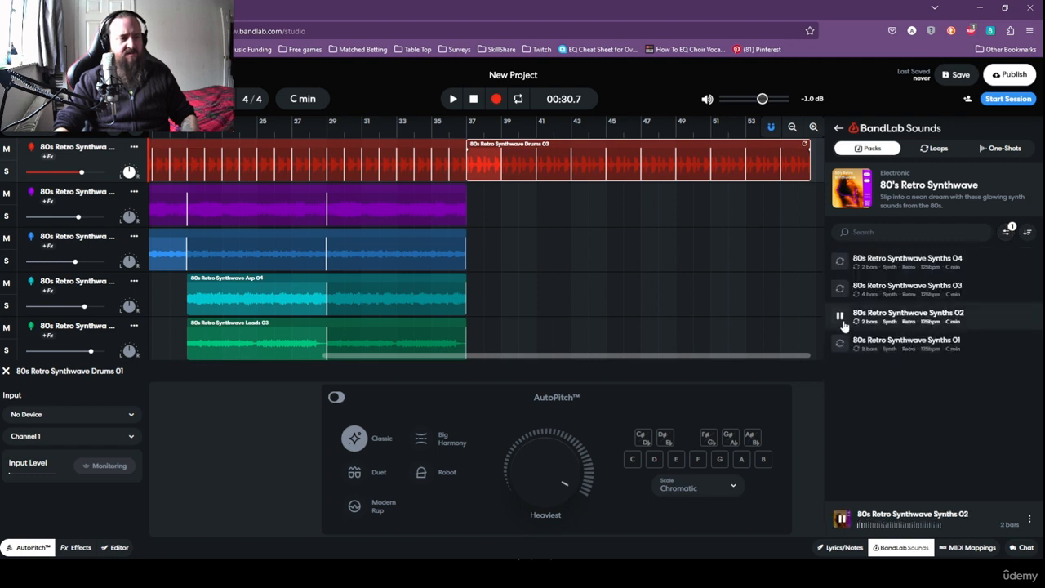
{"action": "left_click", "coordinate": [839, 290]}
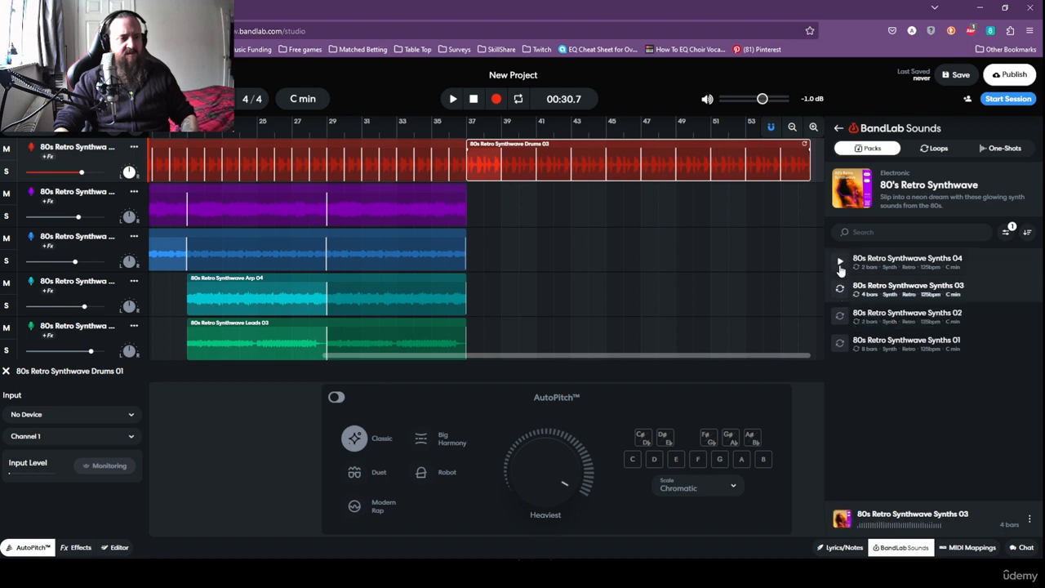
{"action": "left_click", "coordinate": [840, 262]}
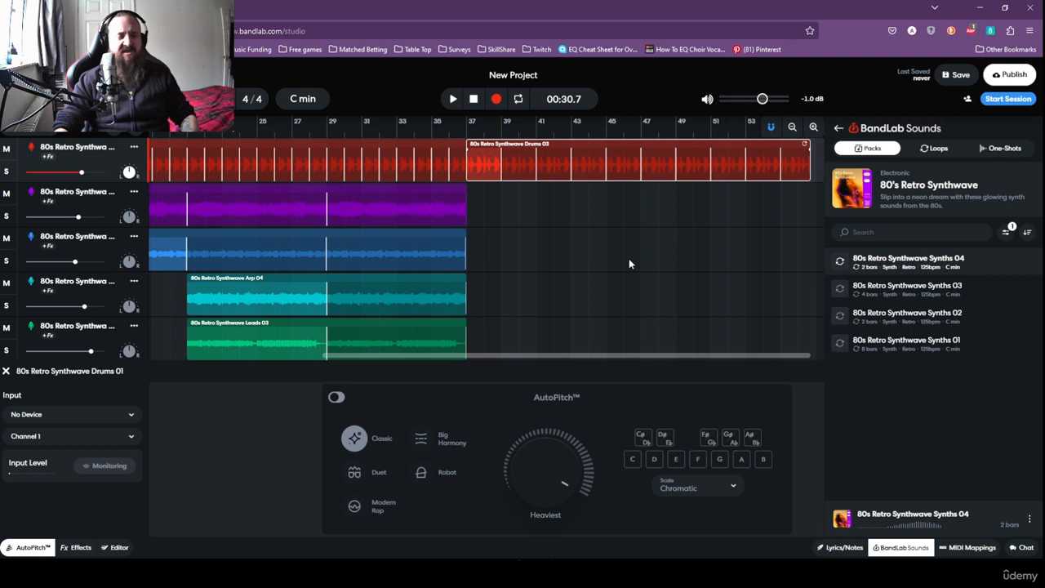
Lower the Drums and Bass track volumes slightly, select the Synths track, and play back the arrangement from the start.
{"action": "left_click_drag", "start_coordinate": [547, 355], "coordinate": [398, 356]}
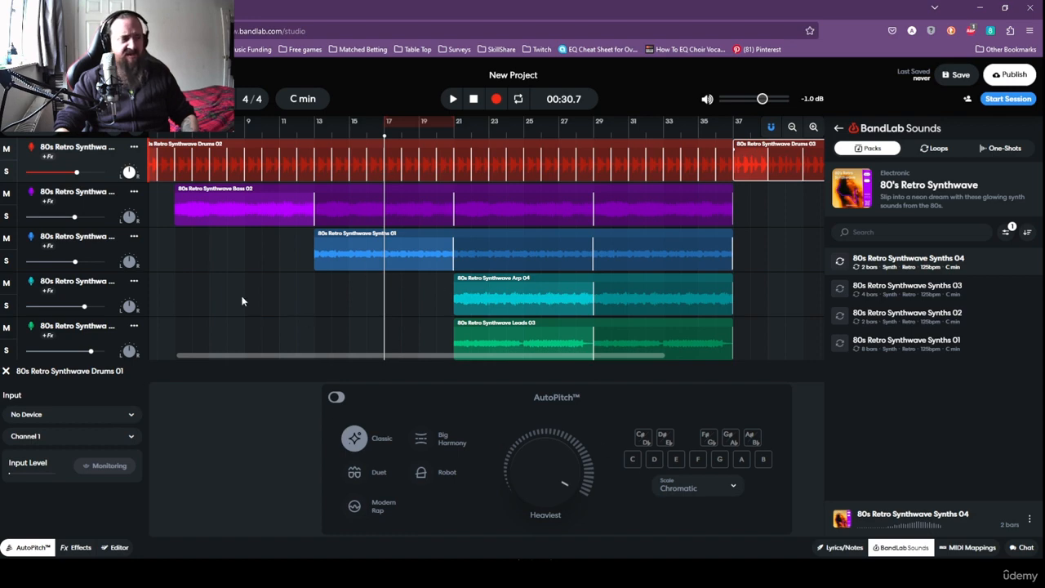
{"action": "left_click", "coordinate": [112, 236]}
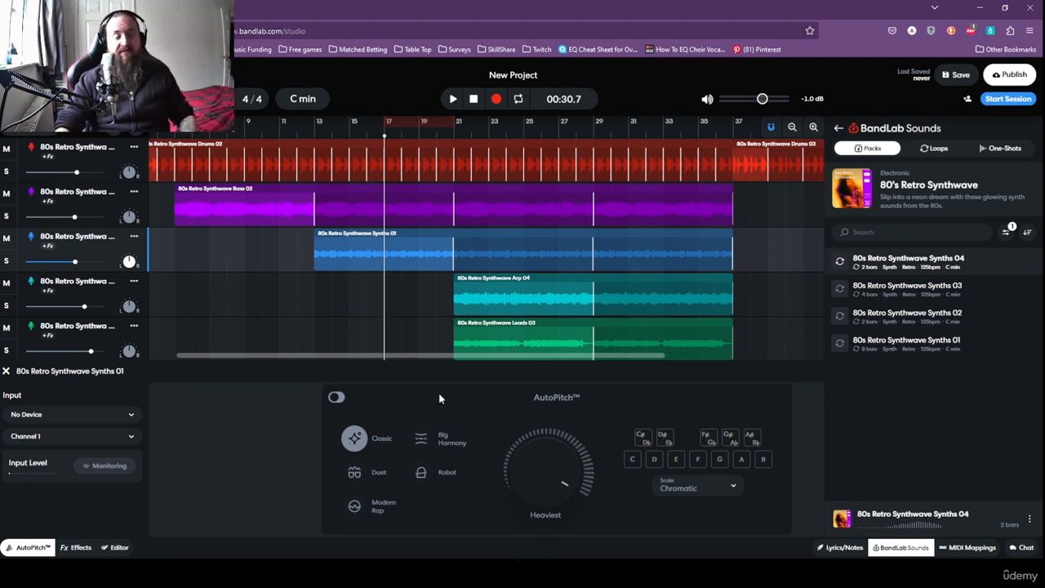
{"action": "left_click", "coordinate": [474, 99]}
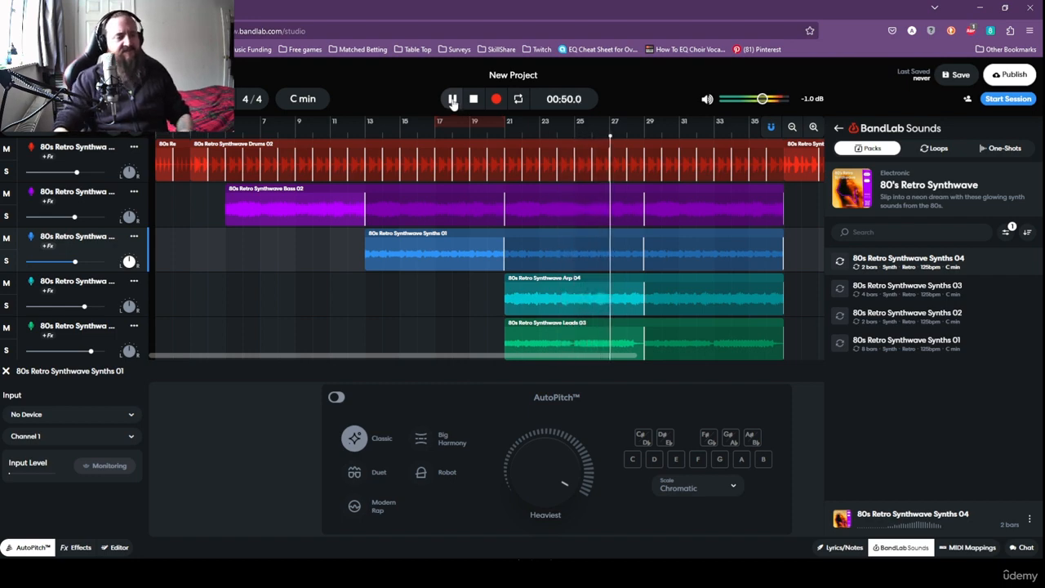
{"action": "left_click", "coordinate": [473, 100]}
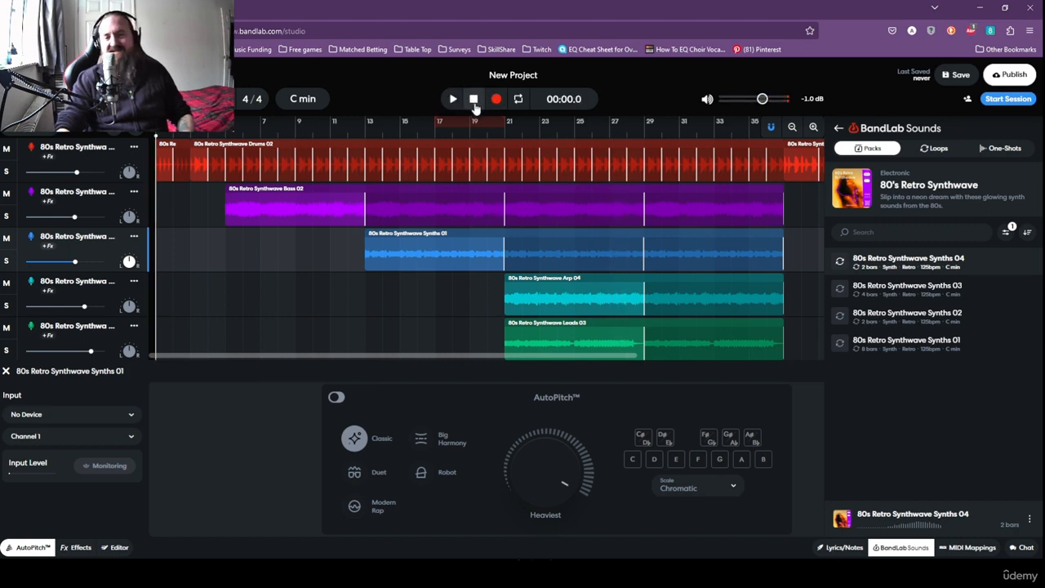